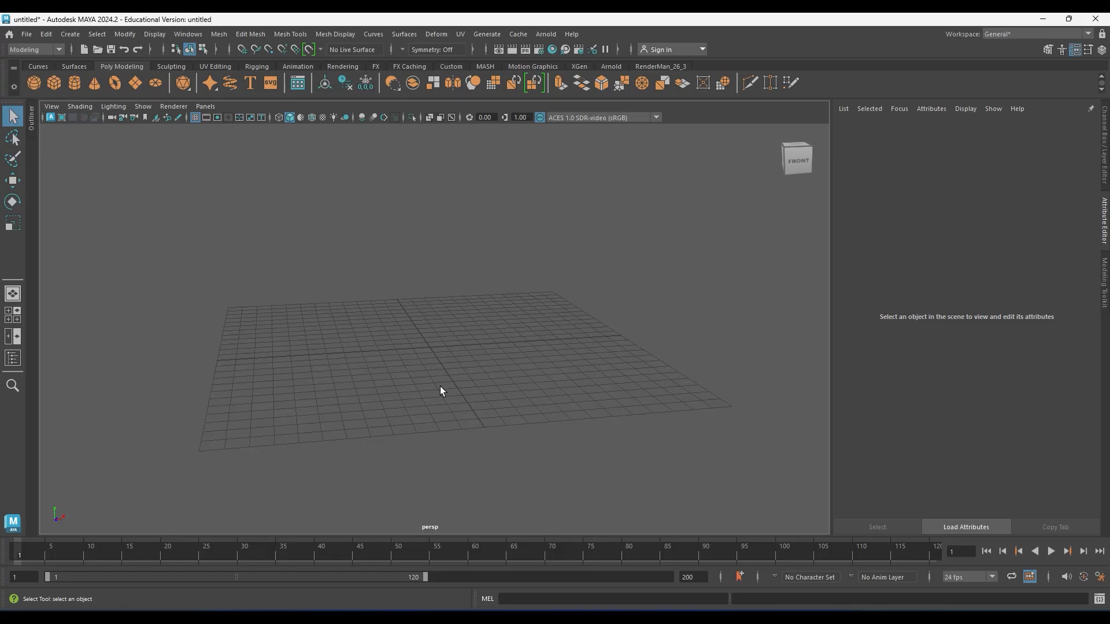
- Maximize the front view and start an image plane import from the xboximages folder in the user's Downloads
key(space)
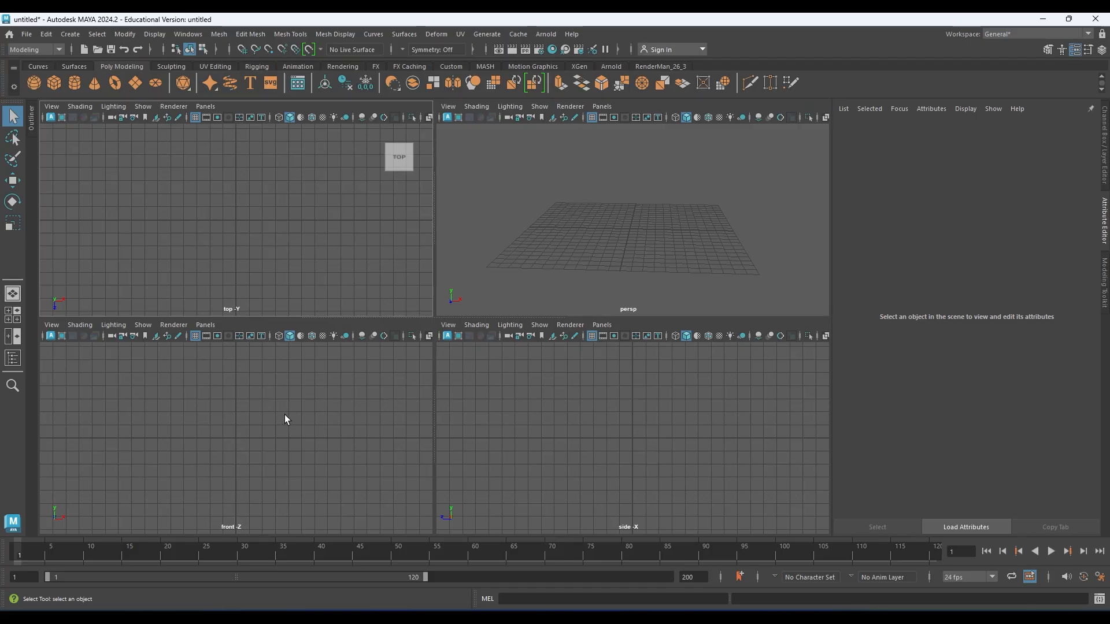
key(space)
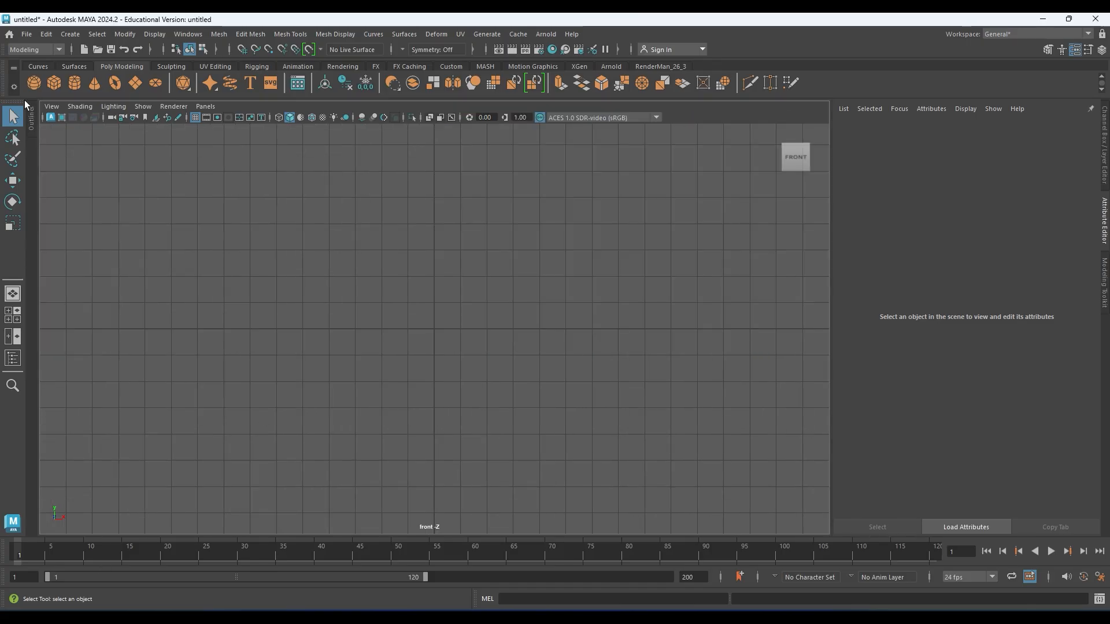
click(51, 109)
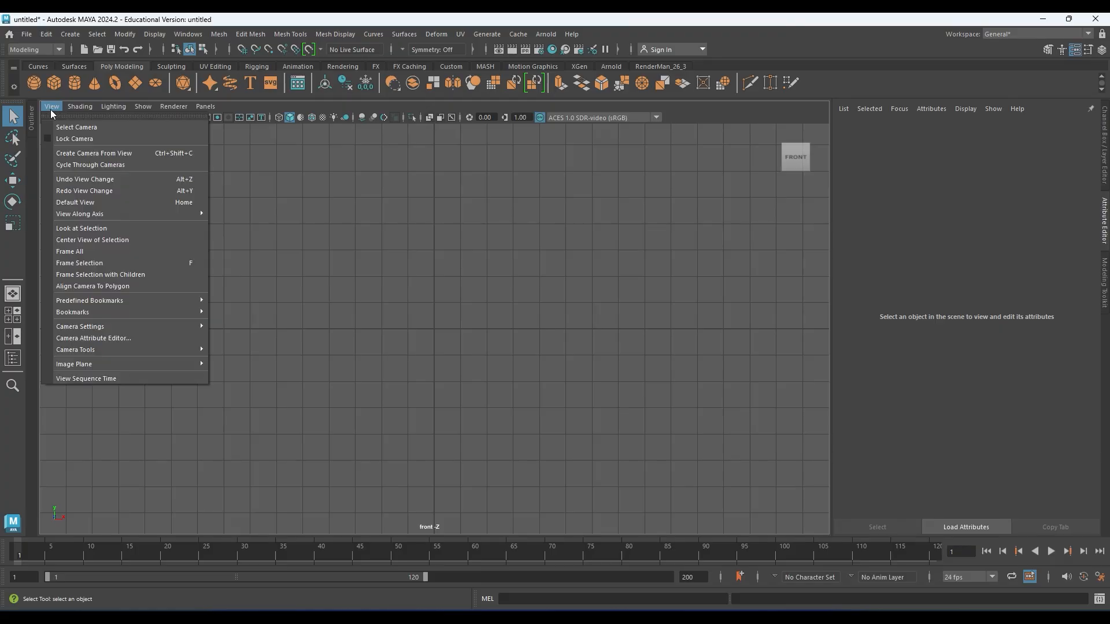
mouse_move(136, 363)
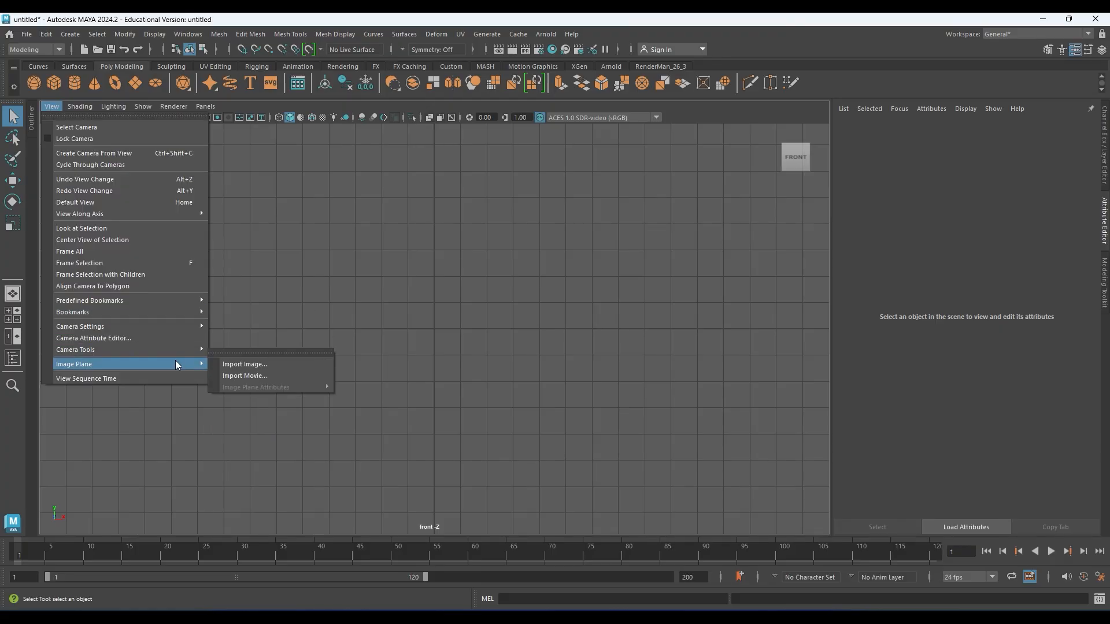
click(282, 364)
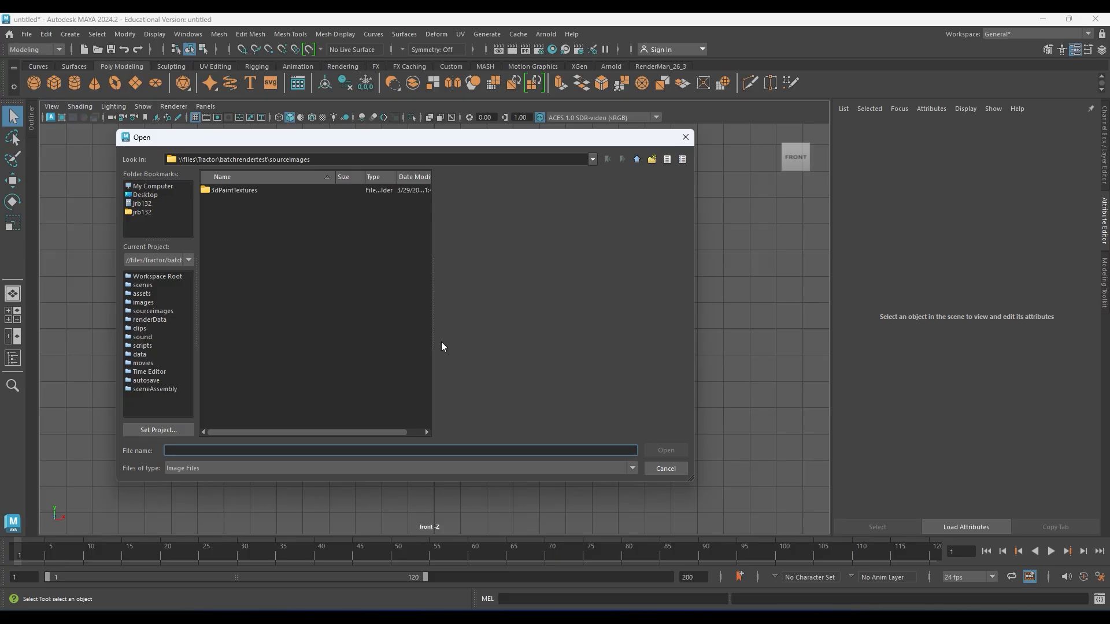
click(149, 203)
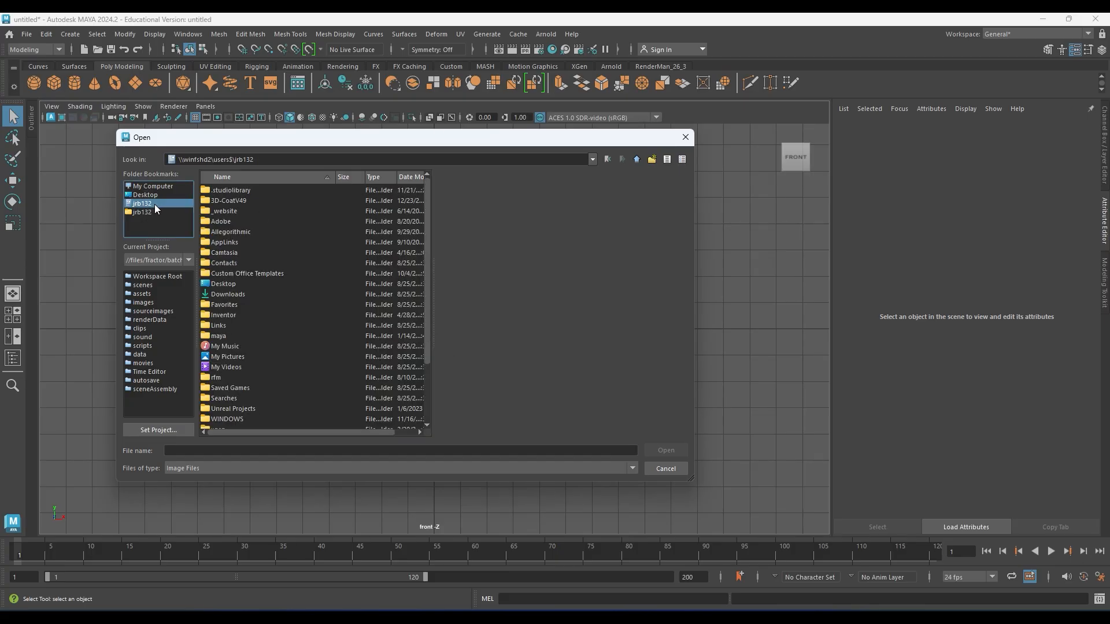
double_click(227, 293)
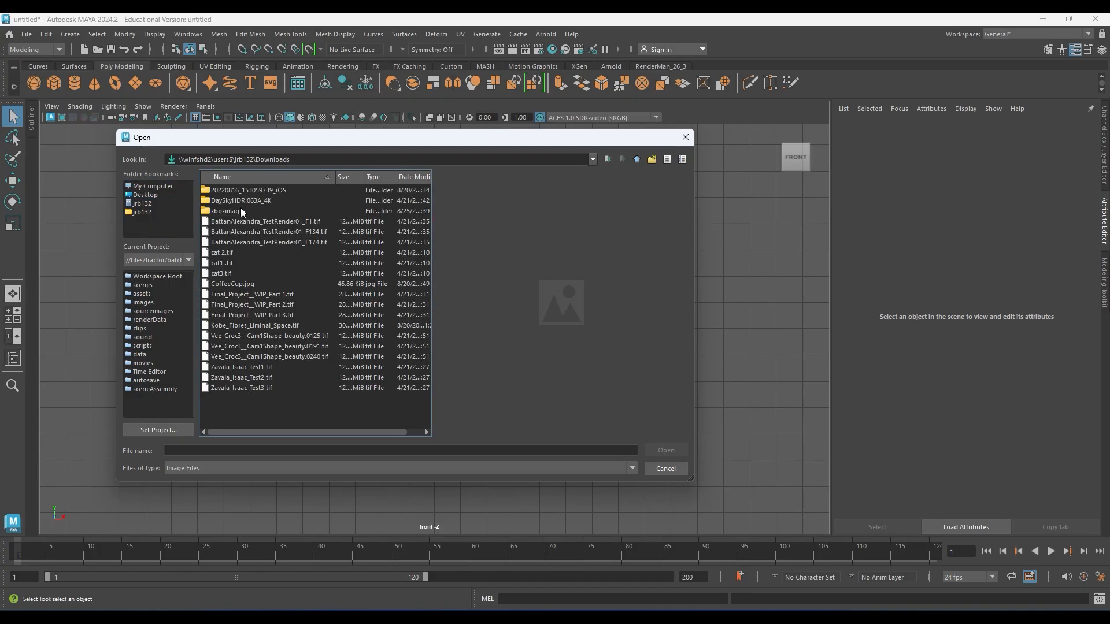
double_click(231, 209)
- Preview the controller photos and import the close front-facing shot 20260817_170452592_iOS.jpg as the front view's image plane
click(250, 190)
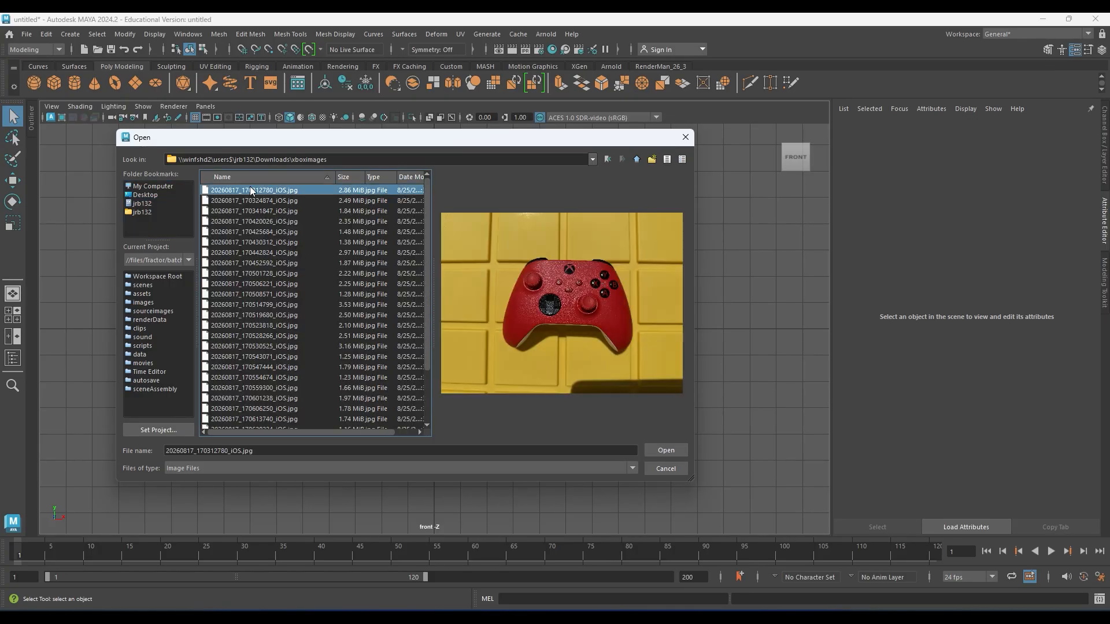
key(Down)
key(Down)
key(Down)
key(Down)
key(Down)
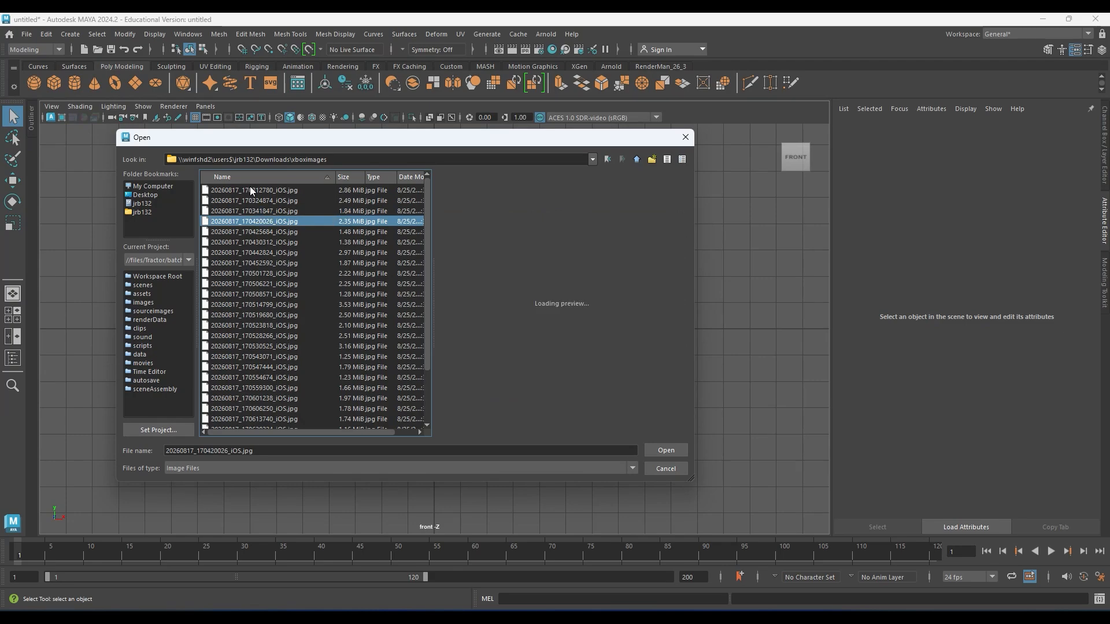
key(Up)
key(Up)
key(Up)
key(Up)
key(Up)
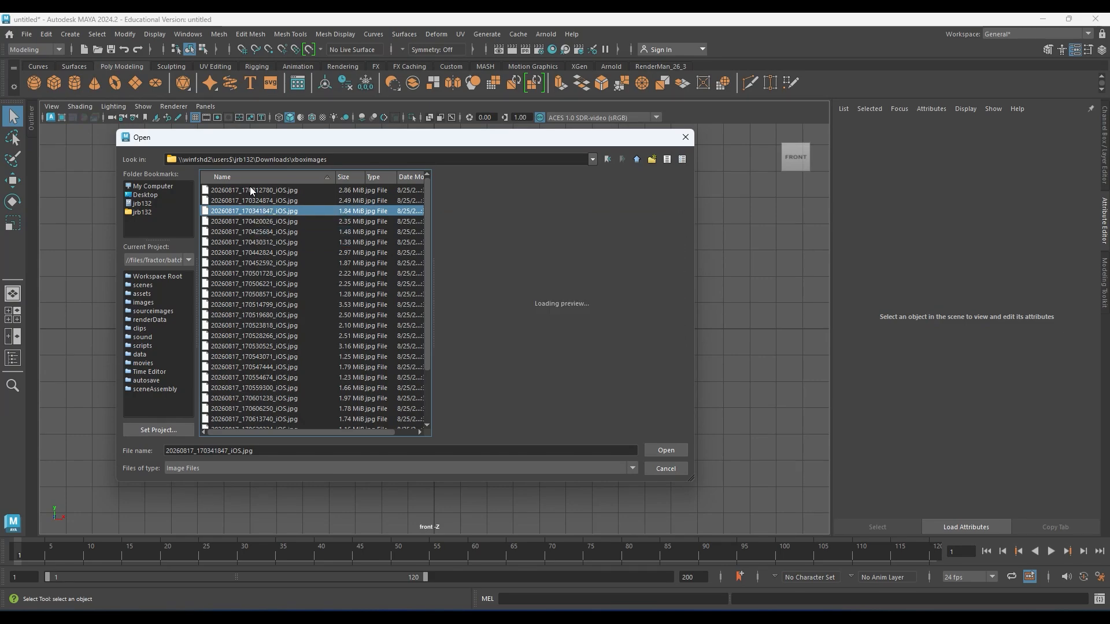
key(Down)
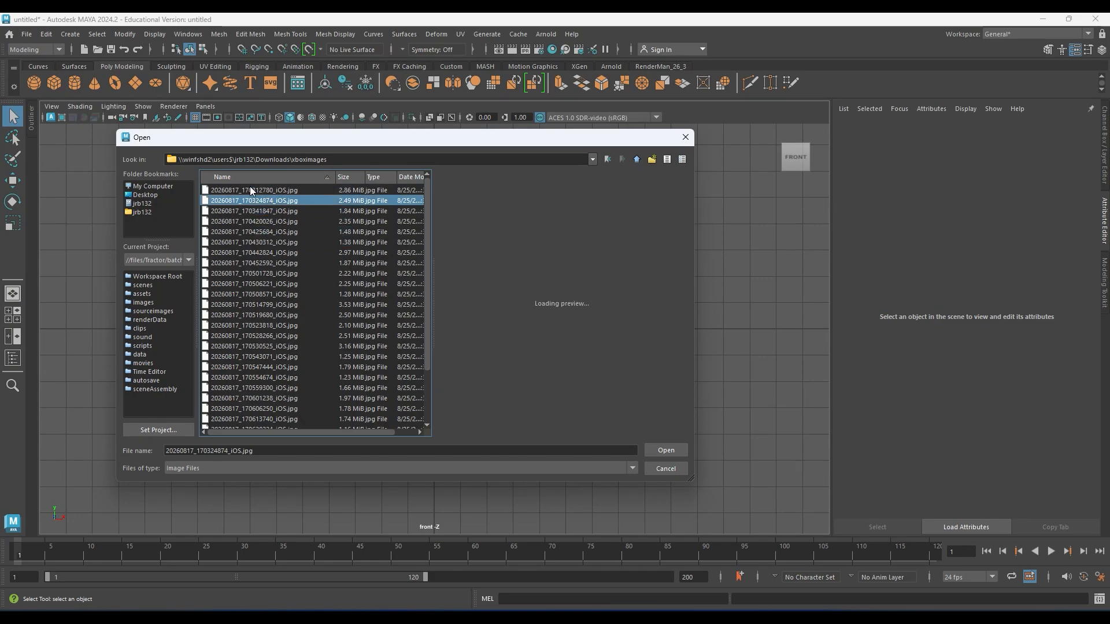
key(Down)
key(Down)
key(Down)
key(Down)
key(Down)
key(Down)
key(Down)
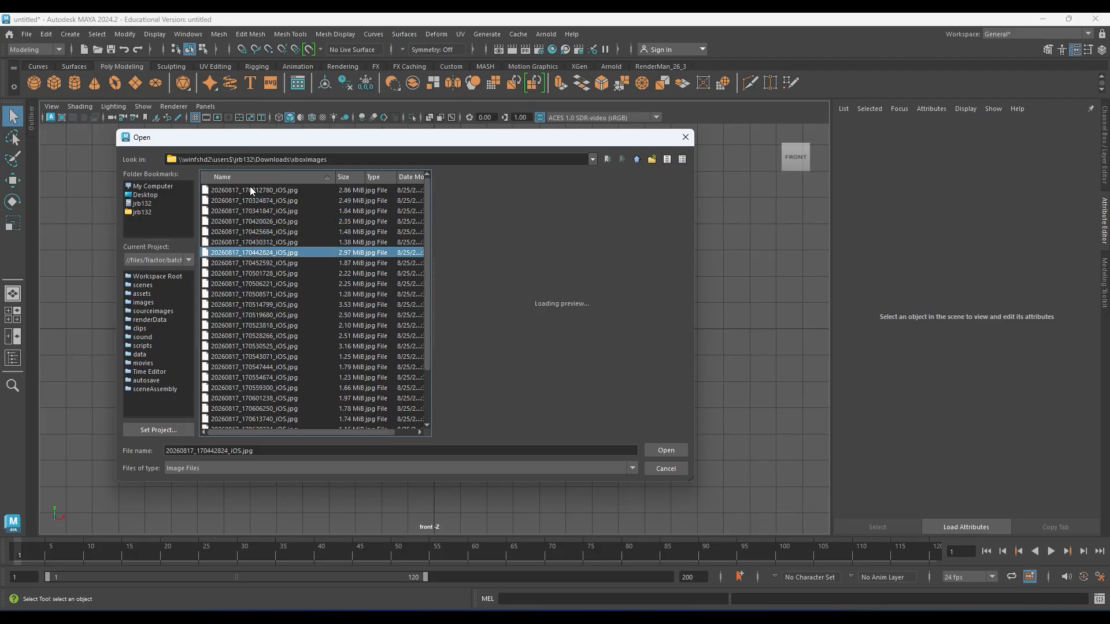
key(Up)
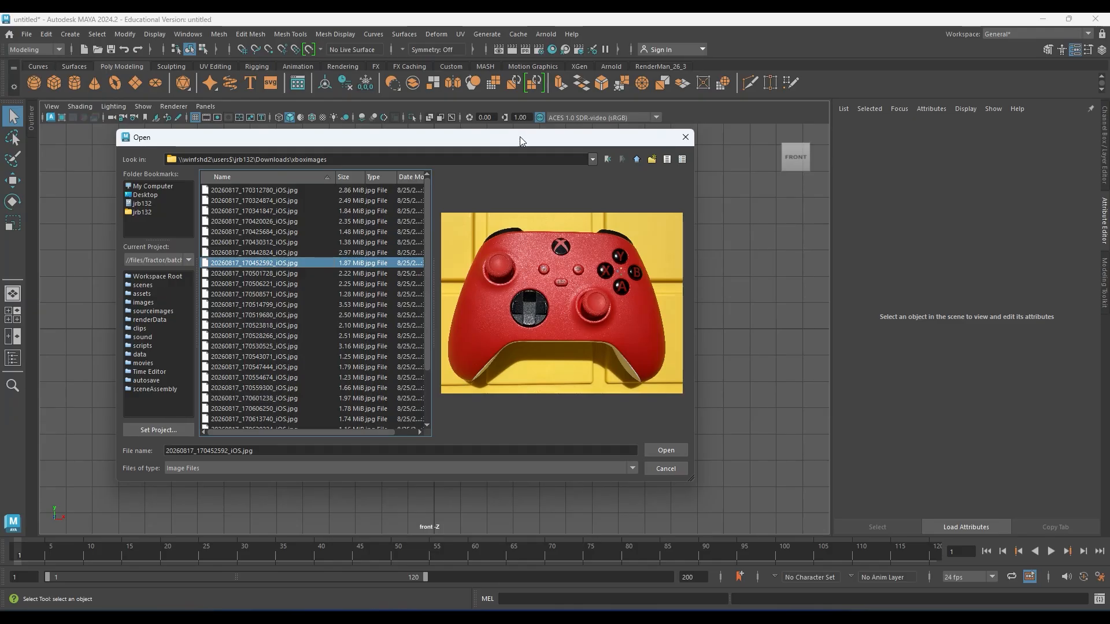
click(666, 452)
- Maximize the side view and start an image plane import from the xboximages folder in Downloads
key(space)
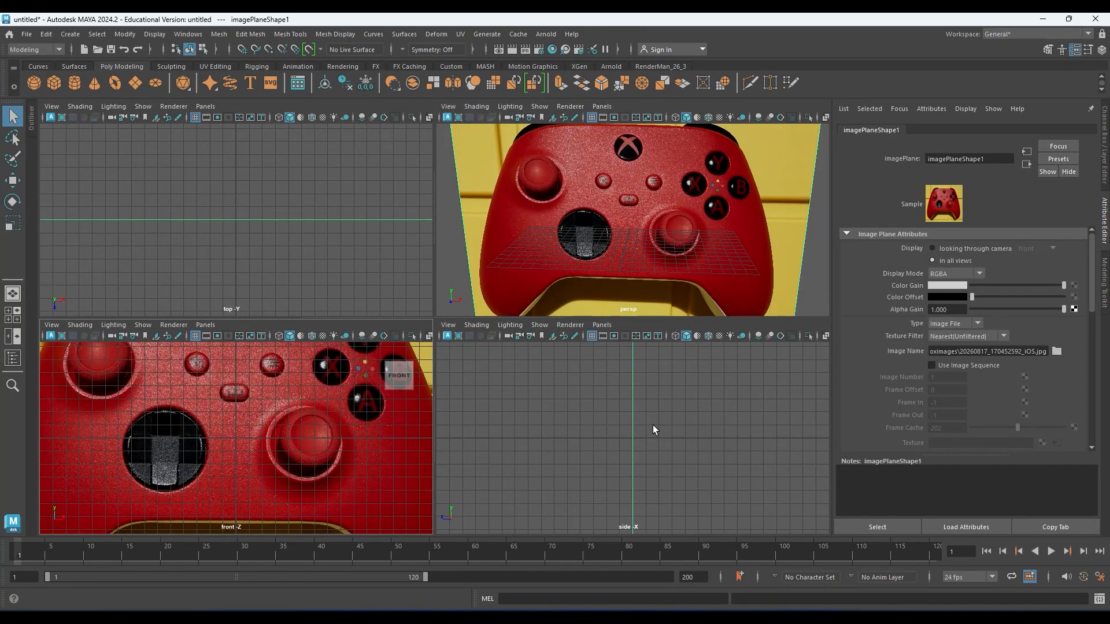
key(space)
mouse_move(441, 338)
alt+middle_down()
mouse_move(401, 349)
mouse_move(445, 350)
alt+middle_up()
alt+right_drag(446, 351, 347, 348)
alt+middle_drag(424, 342, 357, 357)
click(51, 106)
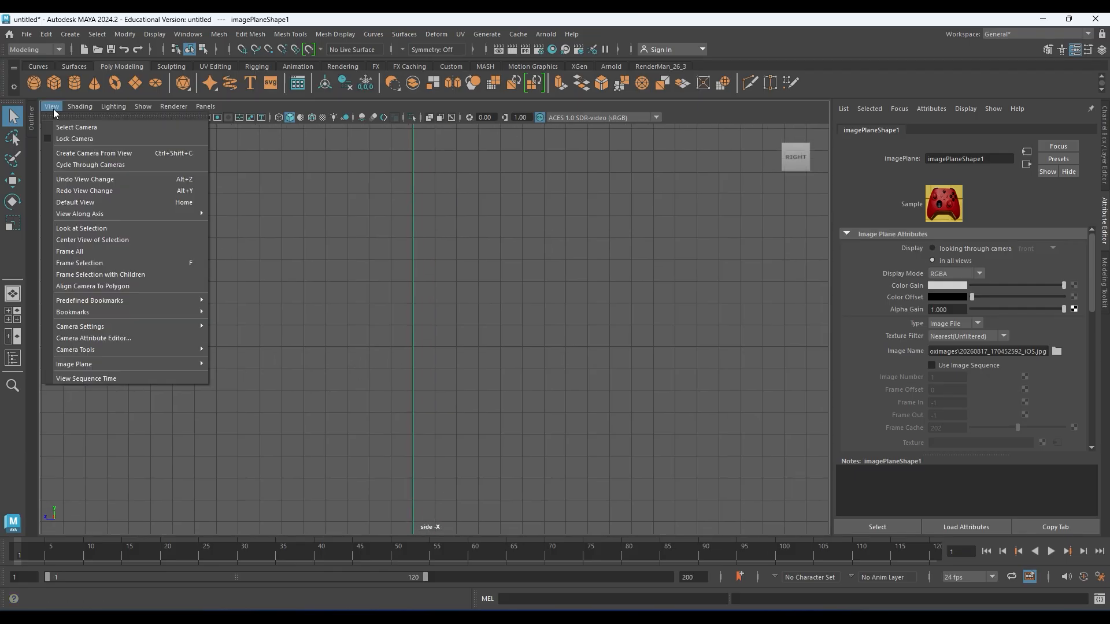
mouse_move(113, 365)
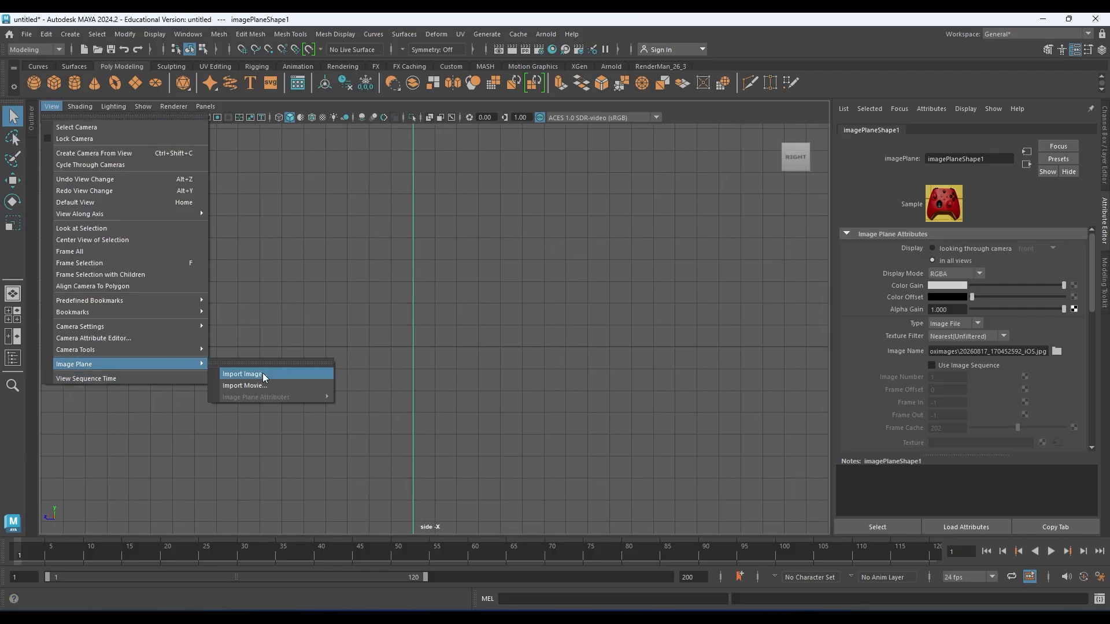
click(262, 374)
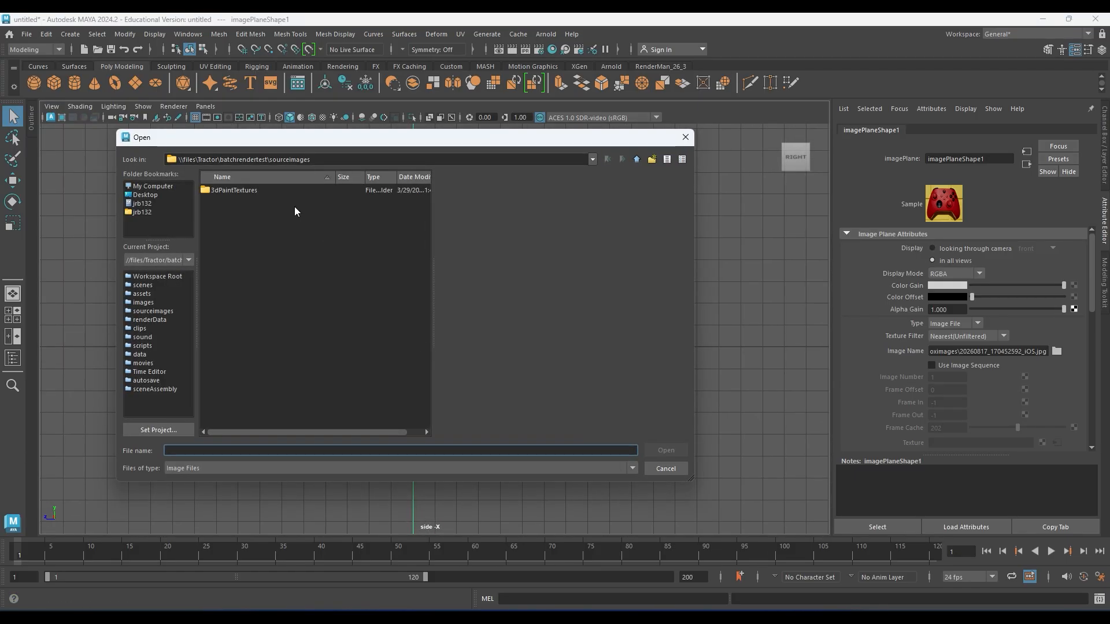
click(145, 204)
click(228, 294)
double_click(231, 295)
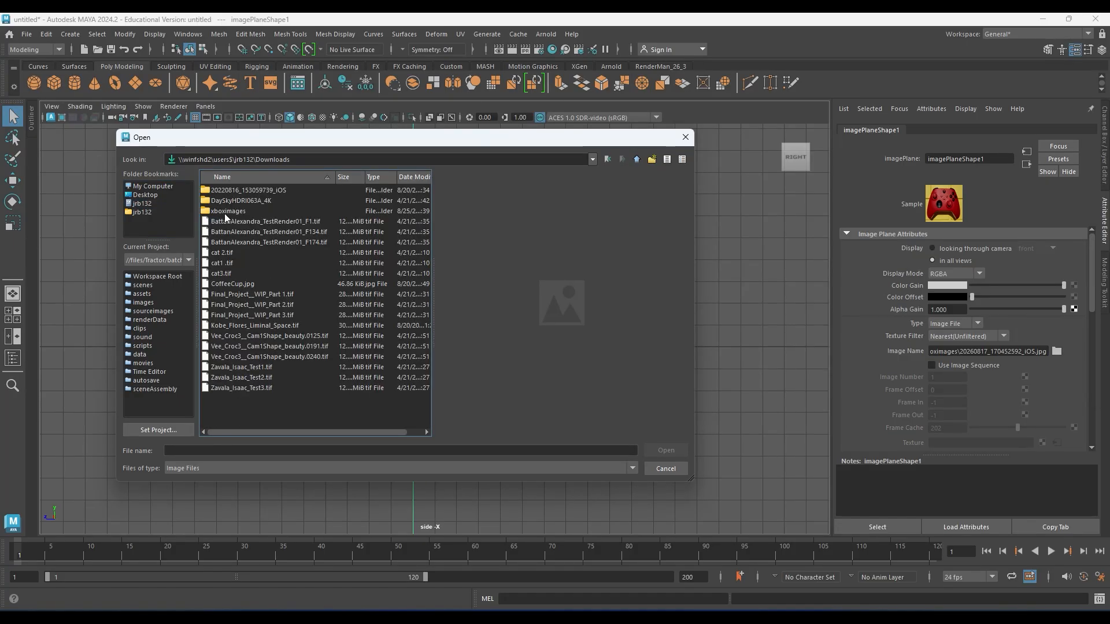
double_click(230, 210)
- Preview the controller photos in the xboximages folder to compare the available side views
click(244, 190)
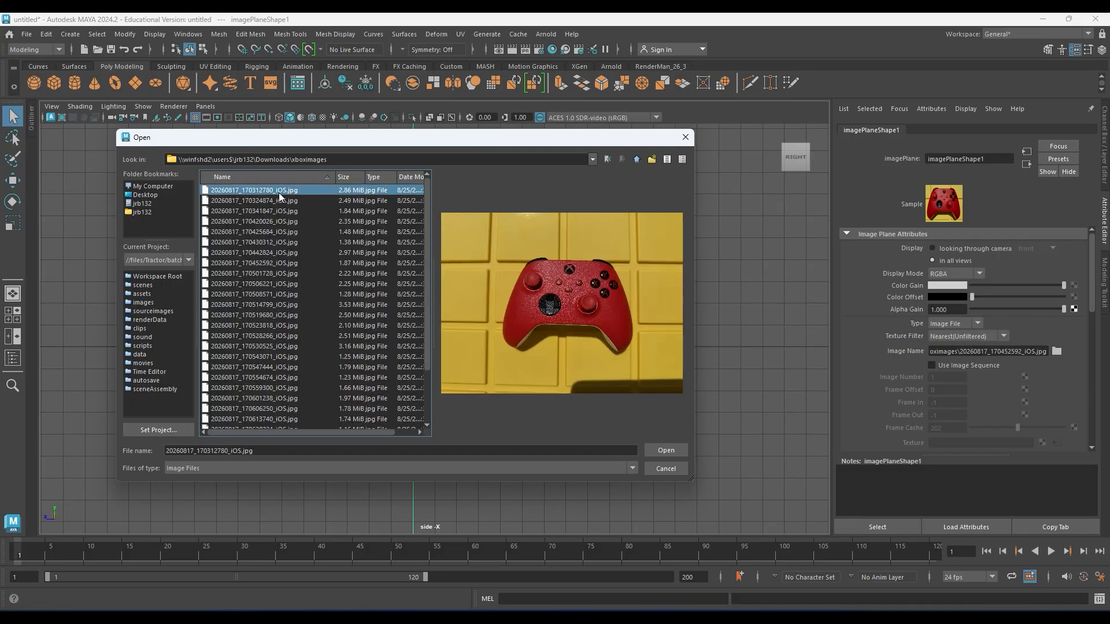
key(Down)
key(Down)
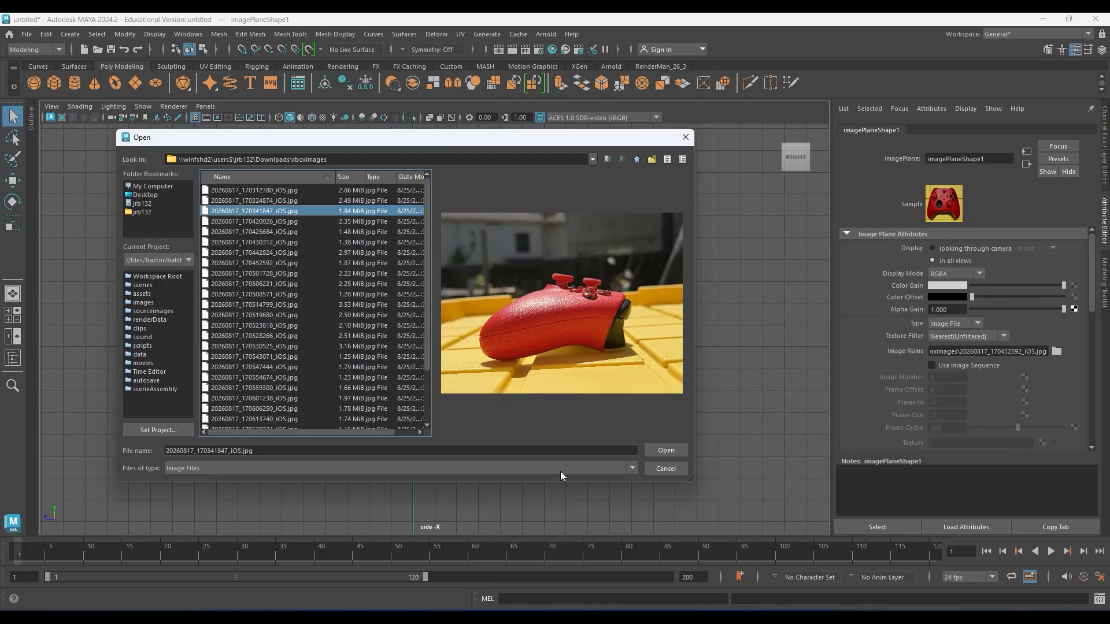
key(Down)
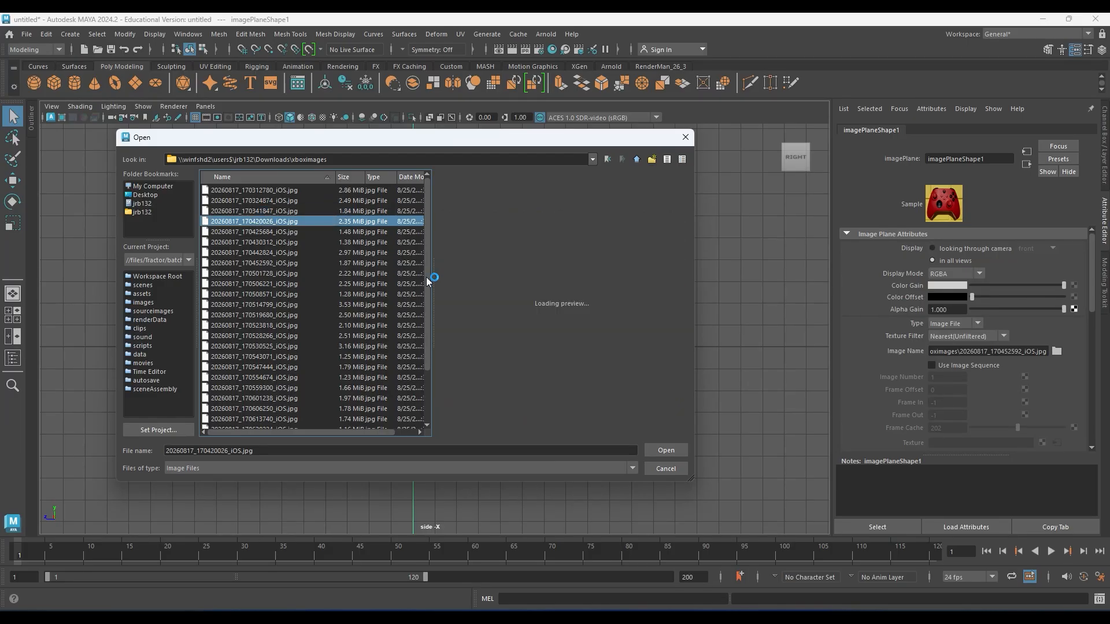
key(Down)
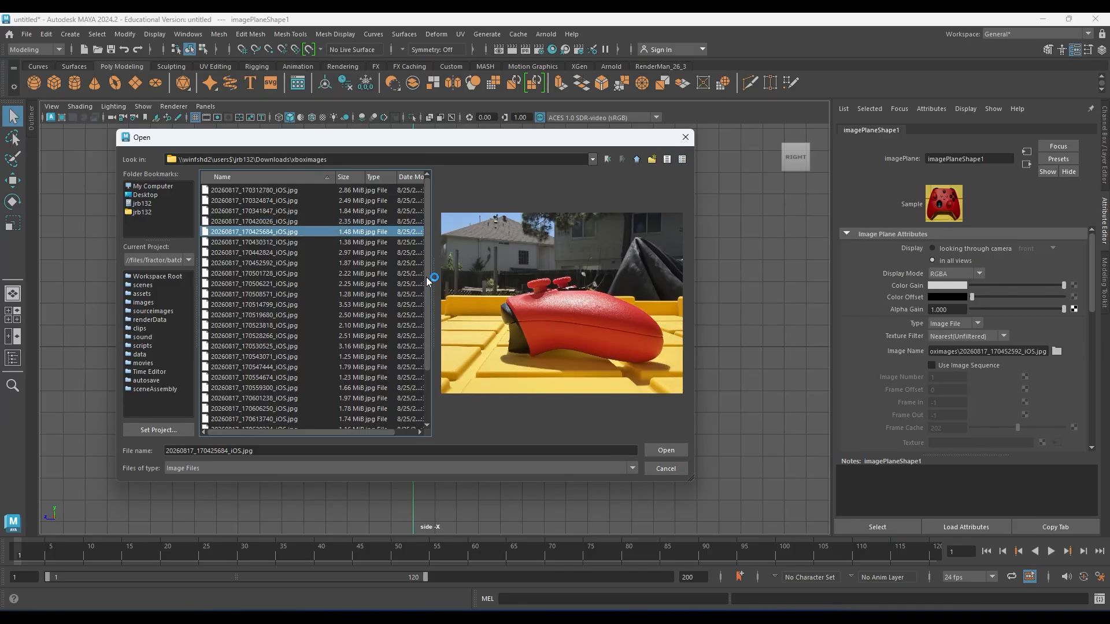
key(Down)
key(Down)
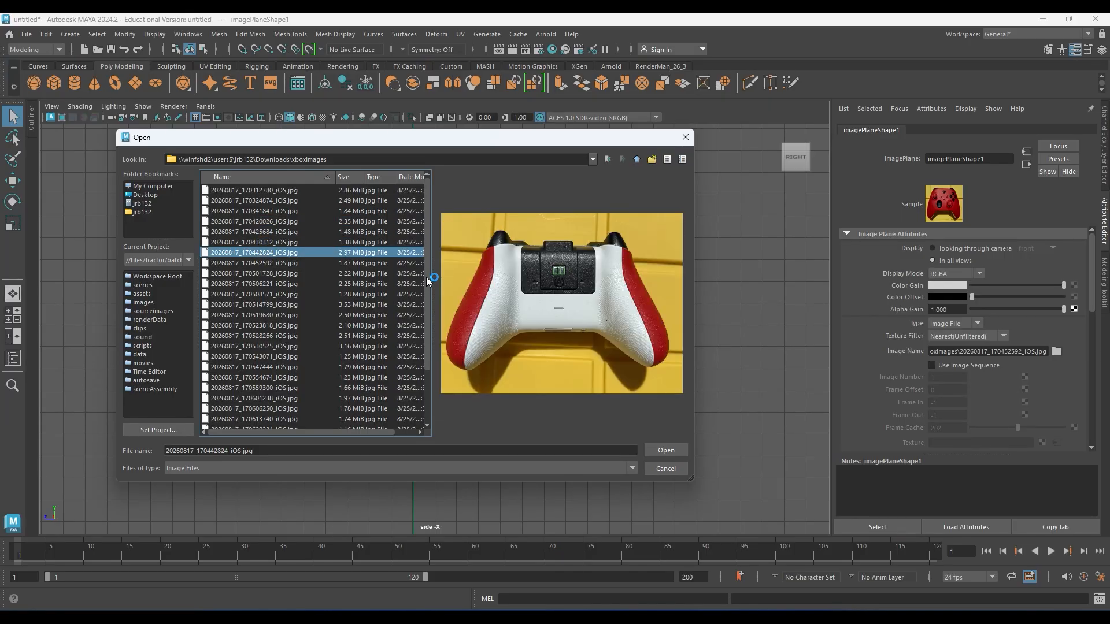
key(Down)
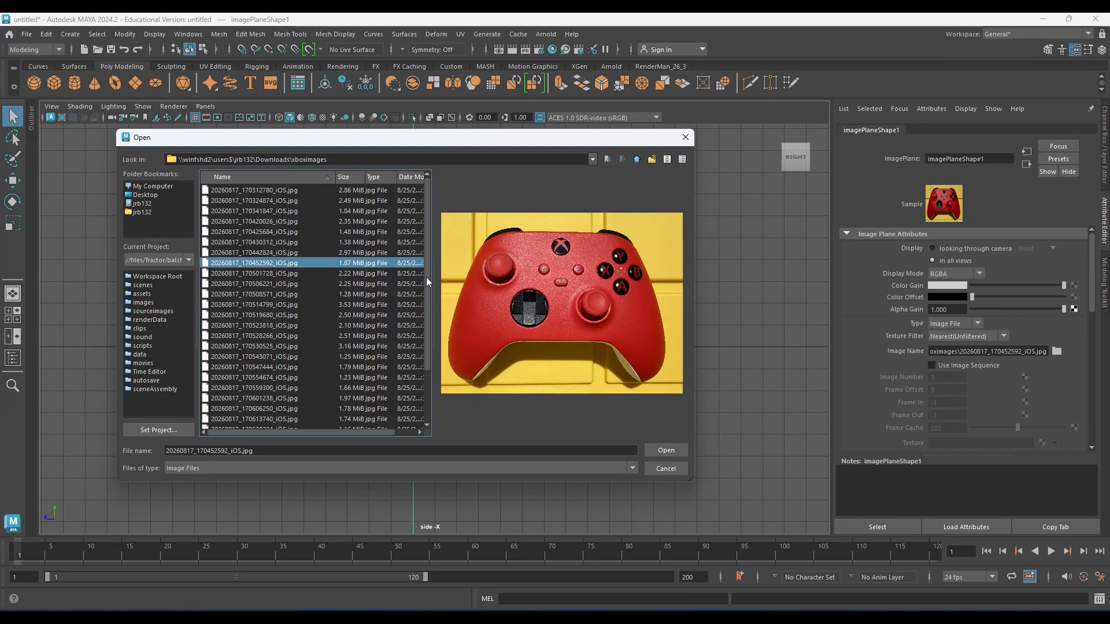
key(Down)
key(Down)
key(Down)
key(Down)
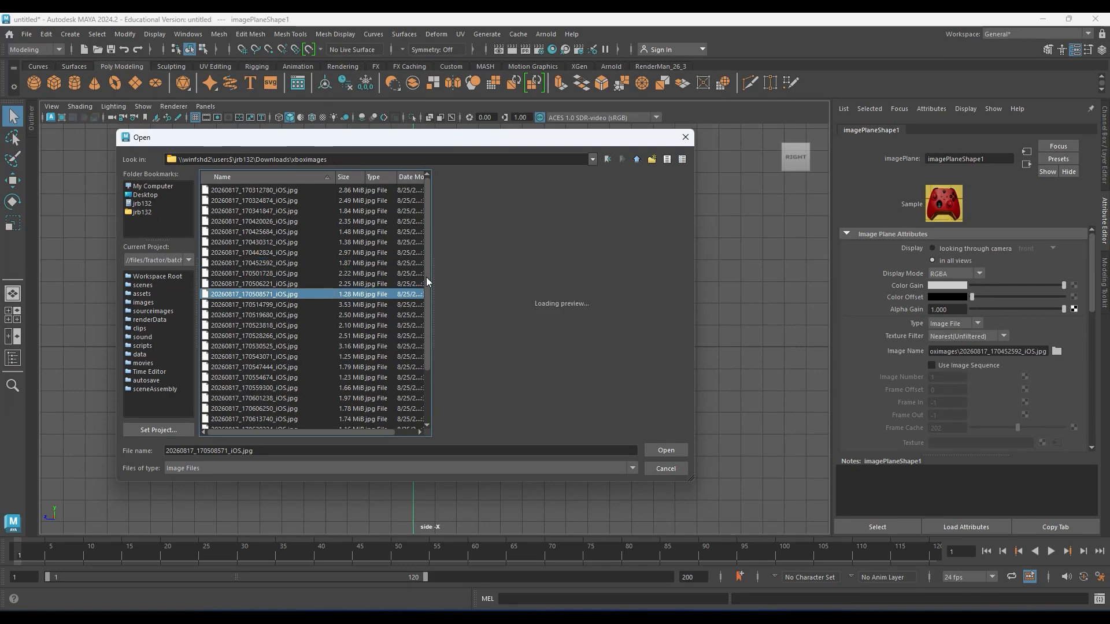
key(Down)
key(Down)
key(Down)
key(Down)
key(Down)
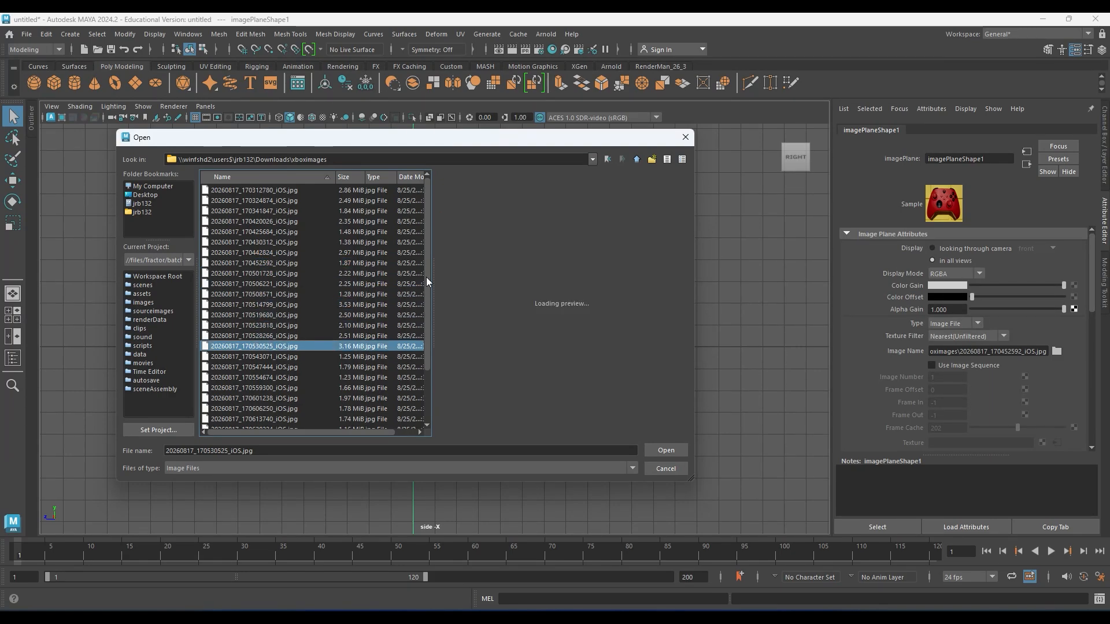
key(Down)
key(Down)
key(Down)
key(Down)
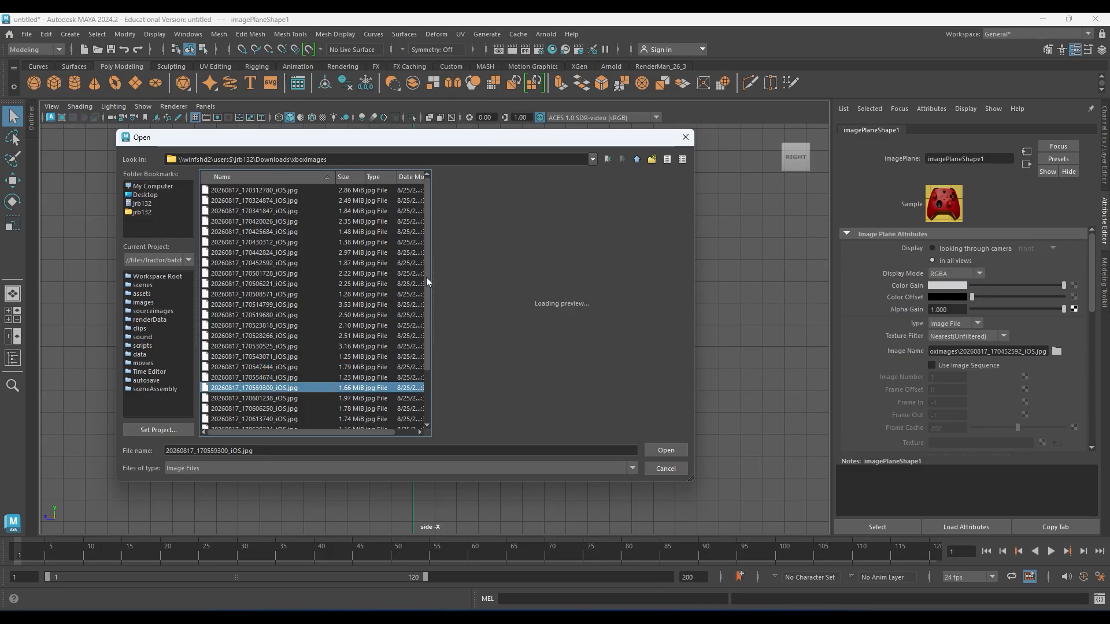
key(Down)
key(Down)
key(Down)
key(Down)
key(Down)
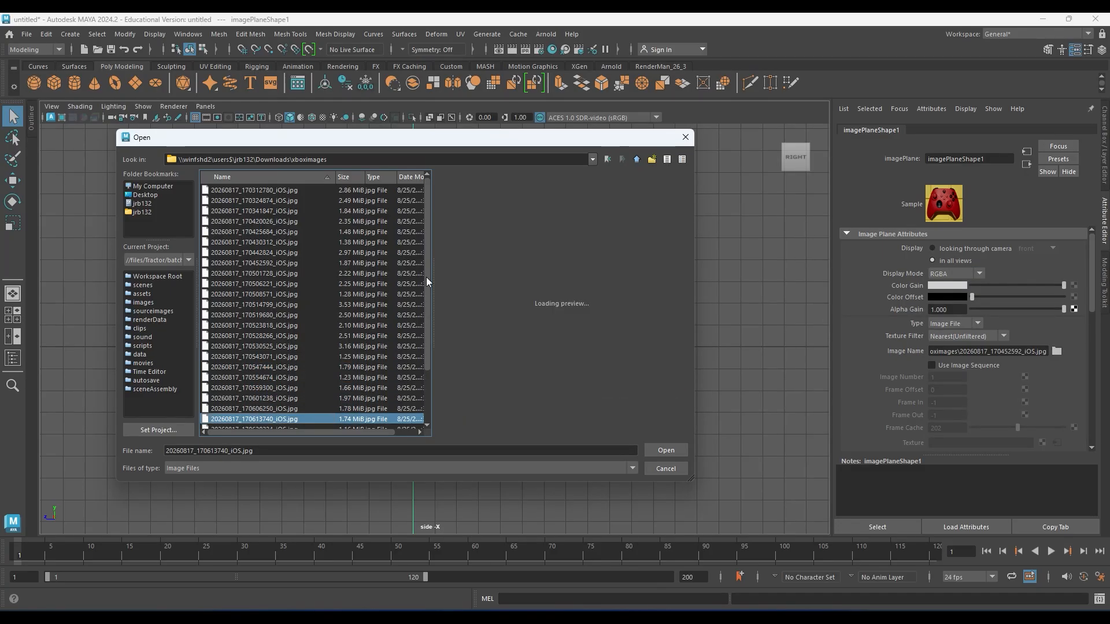
key(Down)
key(Down)
key(Down)
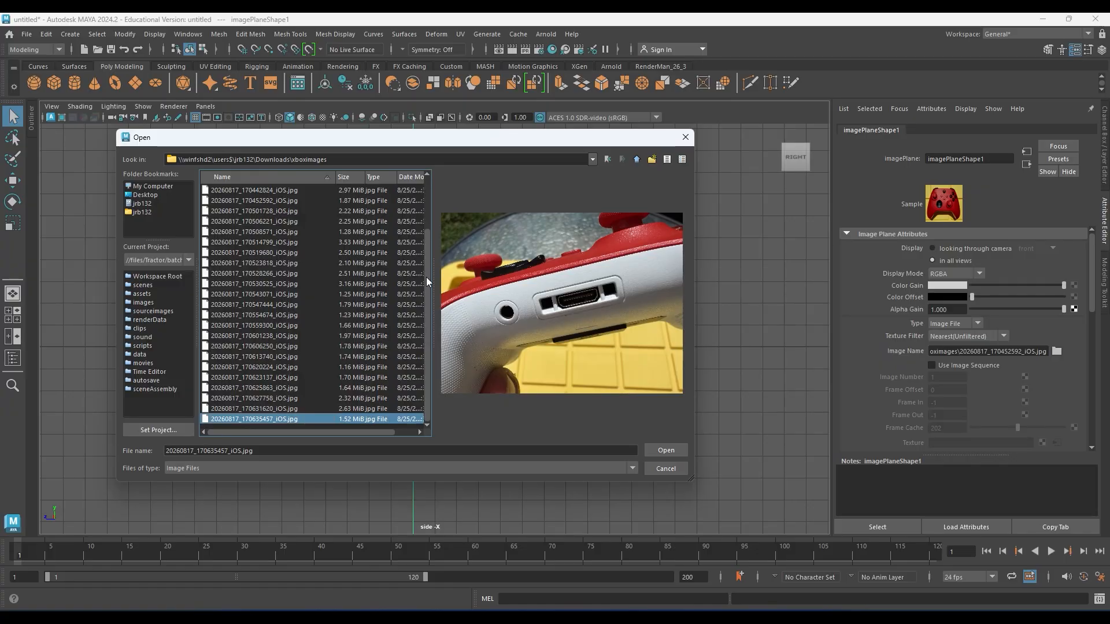
- Import the side-profile controller photo 20260817_170425684_iOS.jpg as the side view's image plane
key(Up)
key(Up)
key(Up)
key(Up)
key(Up)
key(Up)
key(Up)
key(Up)
key(Up)
key(Up)
key(Up)
key(Up)
key(Up)
key(Up)
key(Up)
key(Up)
key(Up)
key(Up)
key(Up)
key(Up)
key(Up)
key(Up)
key(Up)
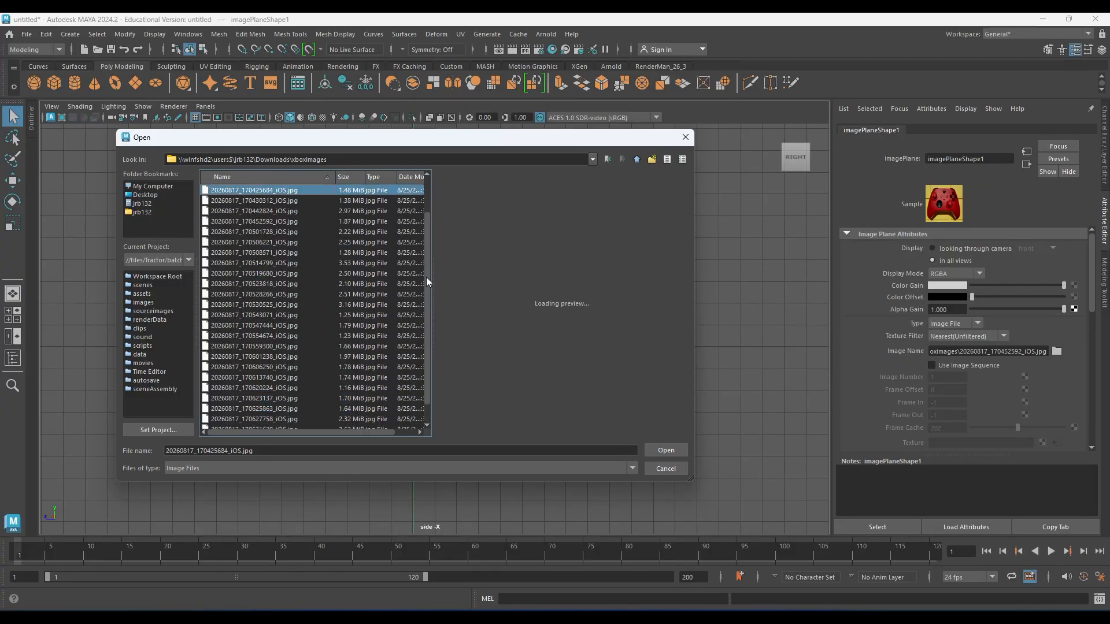
key(Down)
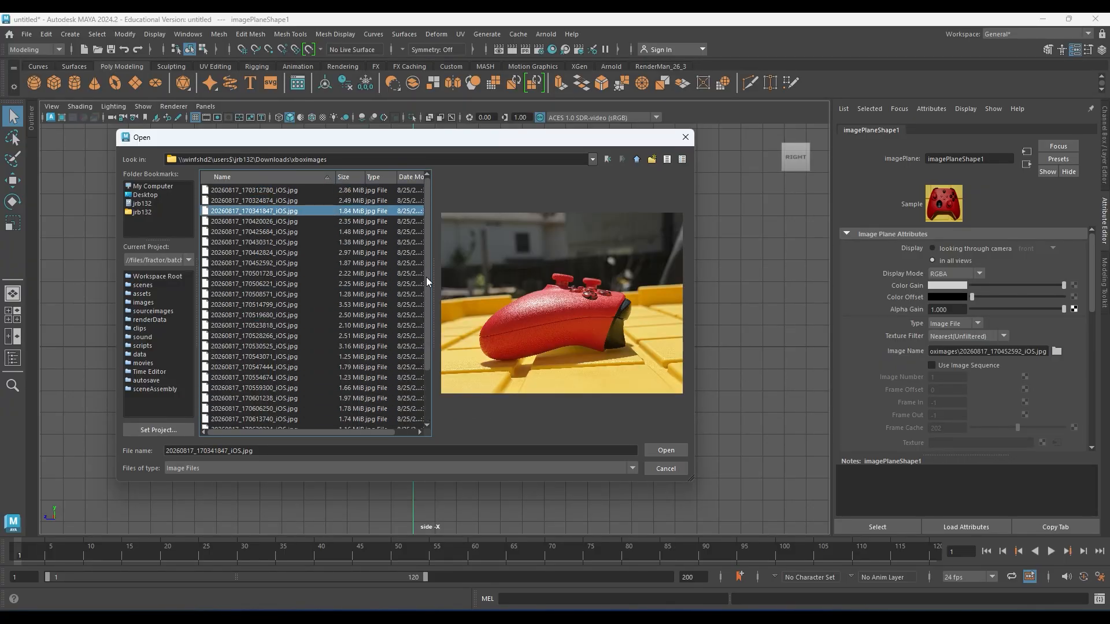
key(Down)
key(Down)
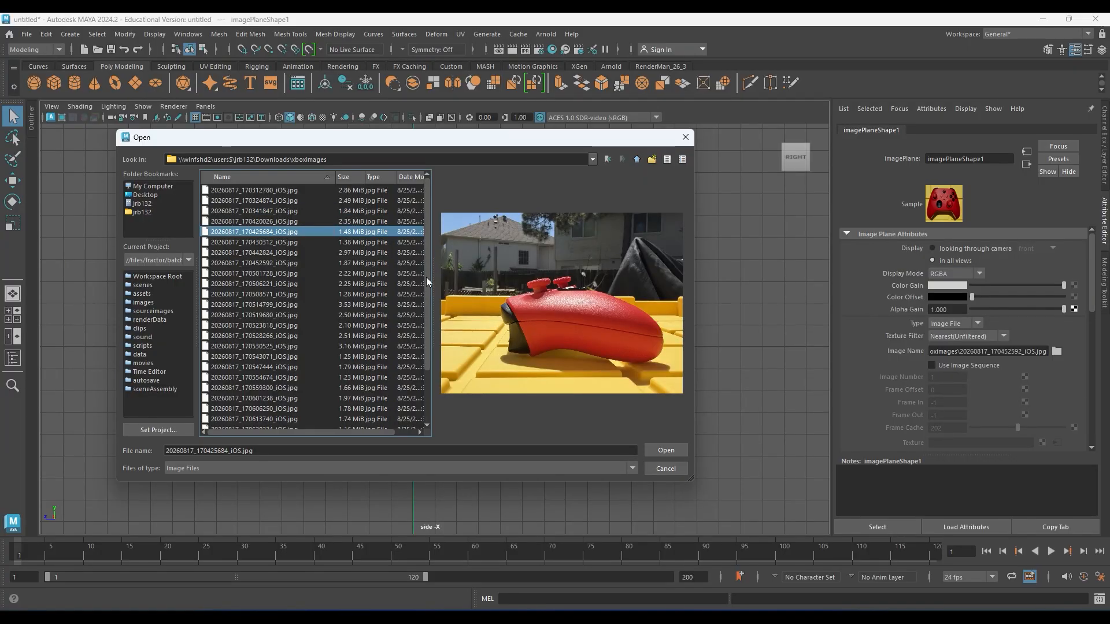
key(Return)
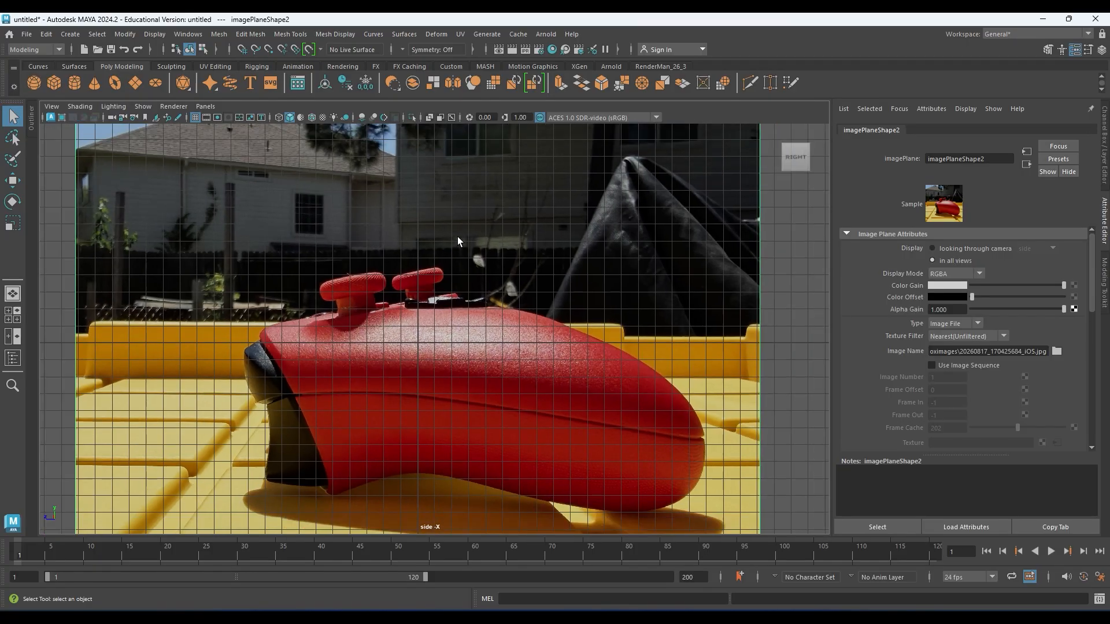
- In the perspective view, move the front image plane back along Z to about -22.337, behind the grid
key(space)
key(space)
alt+drag(623, 193, 432, 280)
alt+right_drag(431, 280, 201, 216)
alt+drag(386, 270, 490, 392)
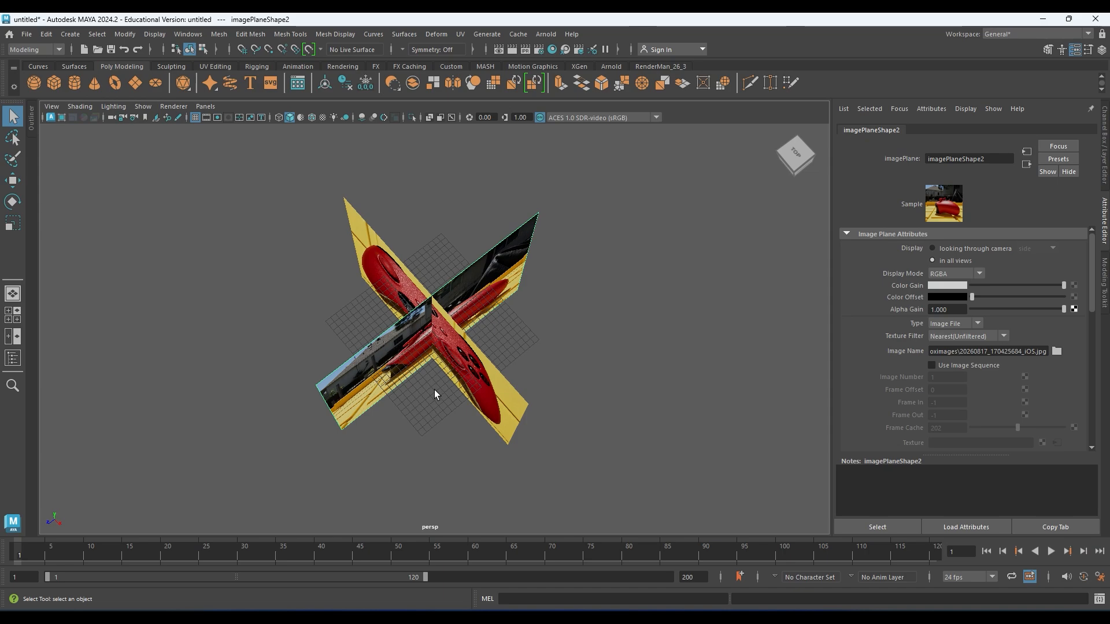
alt+drag(444, 357, 557, 314)
click(546, 356)
key(w)
alt+drag(560, 376, 467, 346)
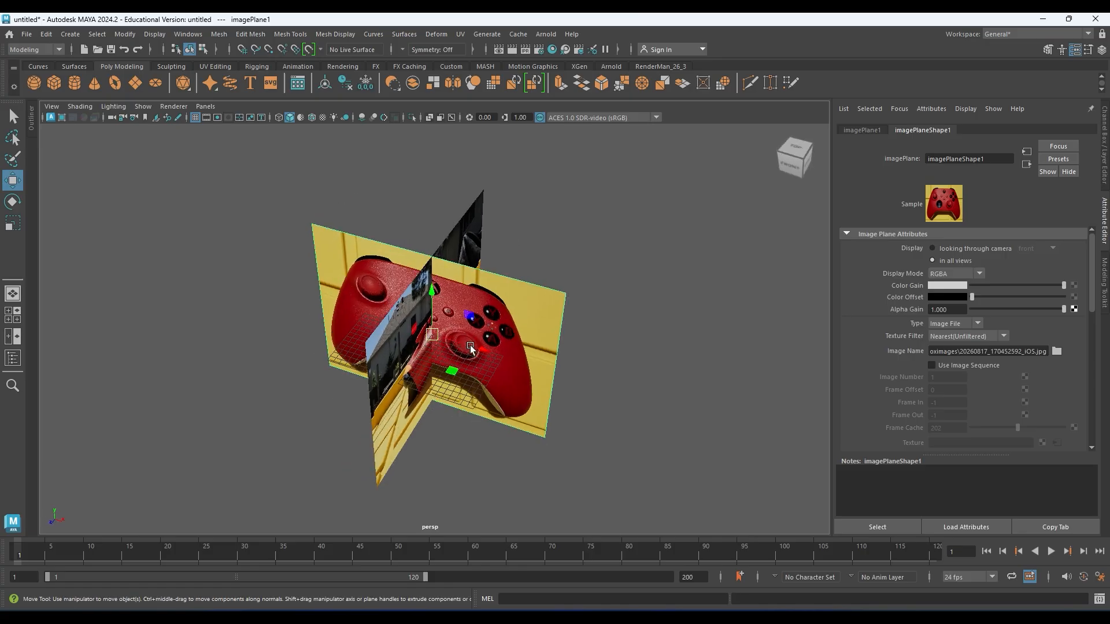
click(556, 244)
click(535, 312)
click(541, 261)
drag(541, 261, 617, 347)
- Move the side image plane along X to about -20.931, off to the side of the grid
drag(398, 378, 483, 301)
alt+drag(479, 393, 411, 404)
drag(274, 232, 370, 401)
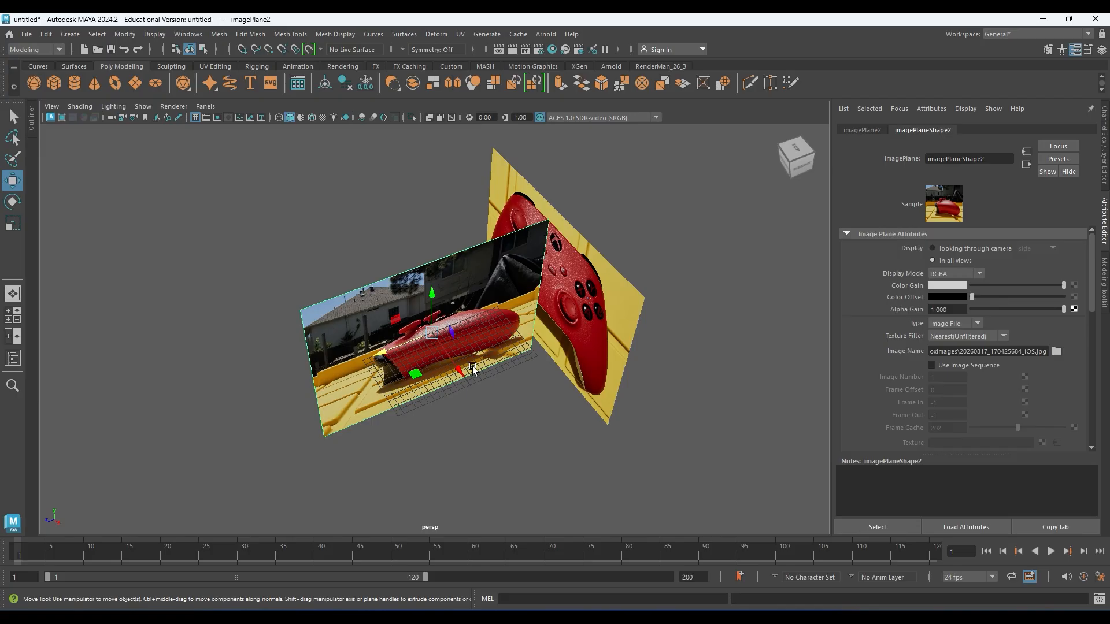
alt+drag(464, 372, 441, 223)
- Rotate the side image plane so the controller stands upright, with Rotate X and Z at -90 and Rotate Y at 0
key(e)
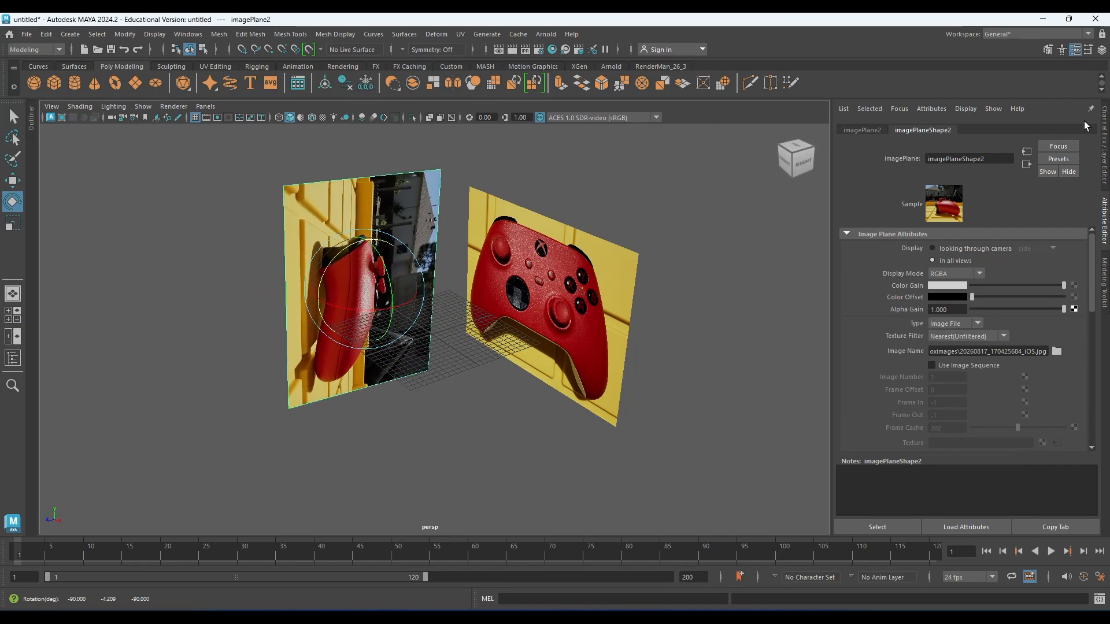
click(1105, 139)
double_click(1073, 186)
double_click(1073, 177)
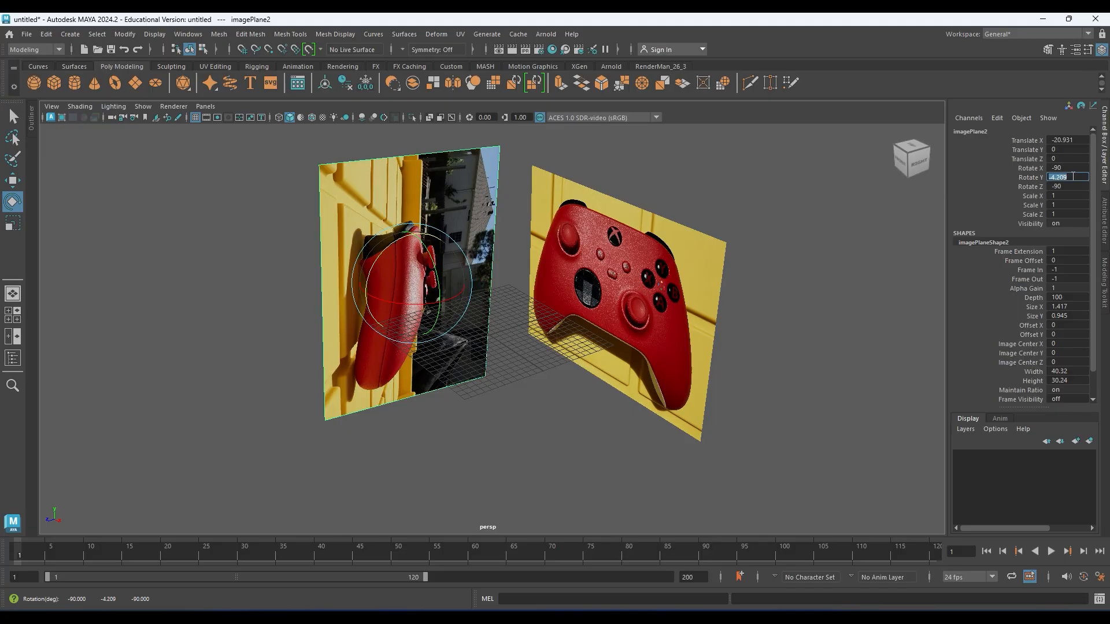
text(0)
key(Return)
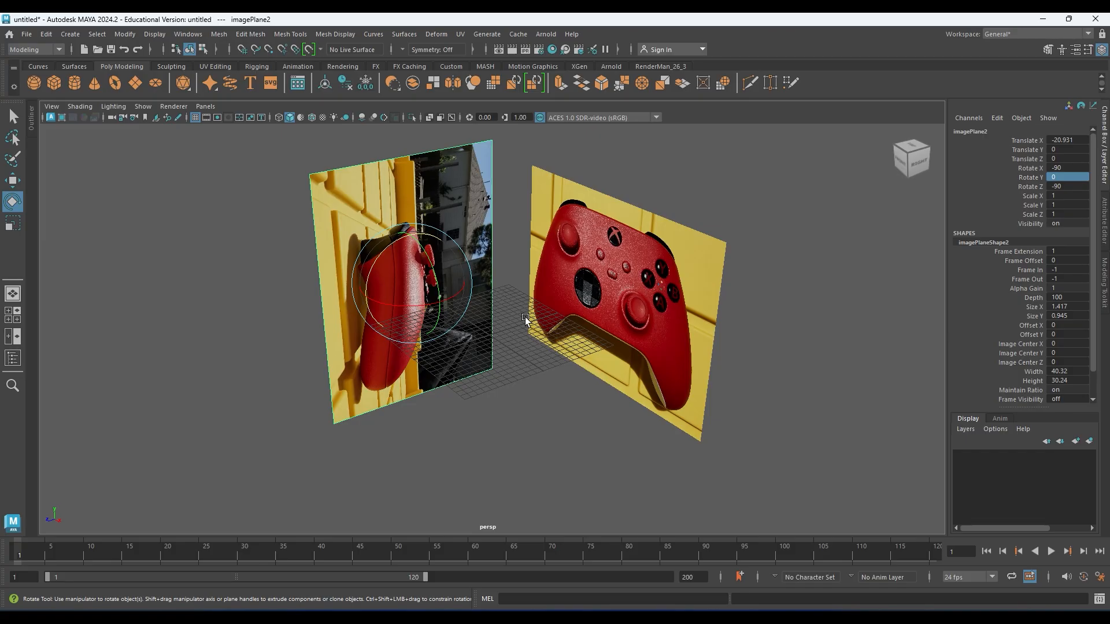
- Try rotating the side image plane about its X axis and undo the rotation
alt+drag(526, 318, 576, 286)
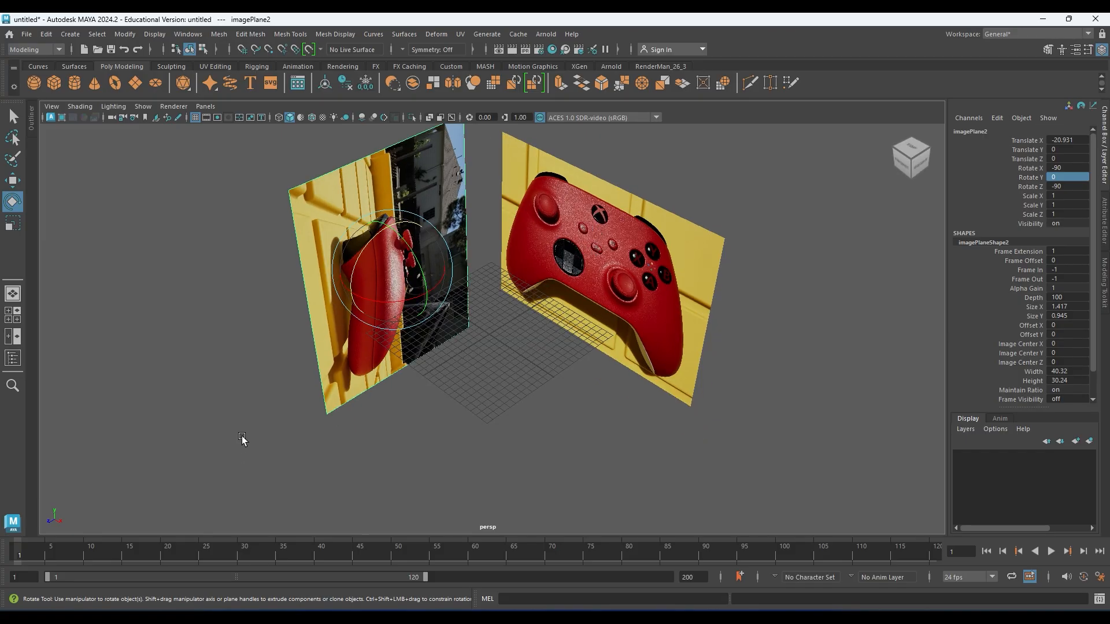
drag(441, 280, 401, 296)
key(ctrl+z)
key(ctrl+z)
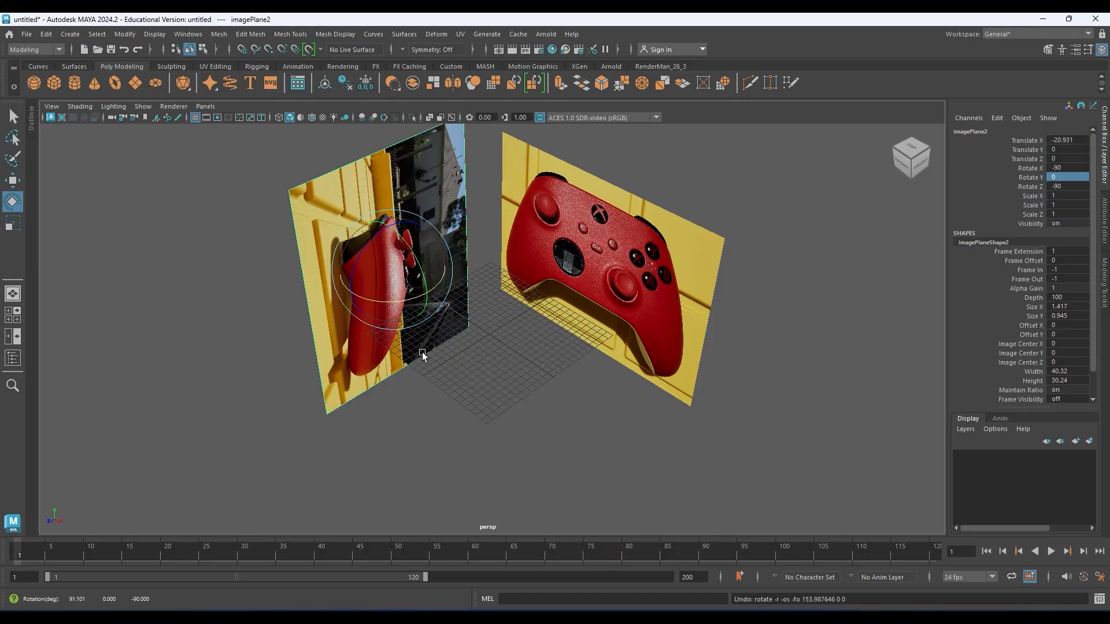
- Check the side image plane's orientation in the side view and flip it by setting Rotate X to 90
key(w)
mouse_move(439, 356)
alt+mouse_down()
mouse_move(474, 359)
mouse_move(432, 367)
alt+mouse_up()
key(space)
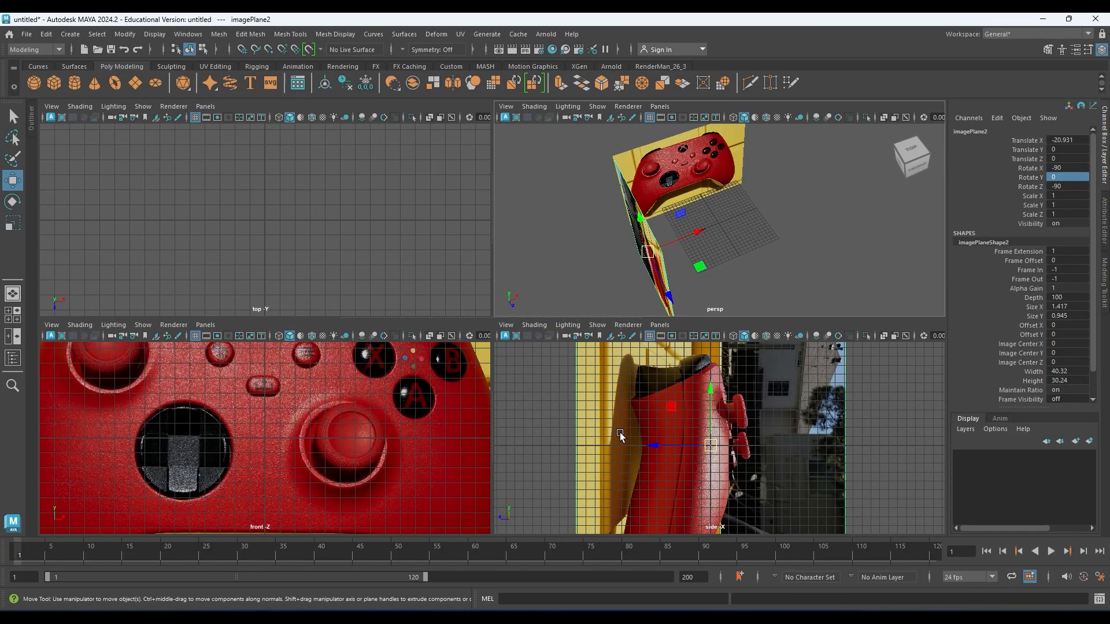
key(space)
alt+drag(643, 212, 267, 243)
key(e)
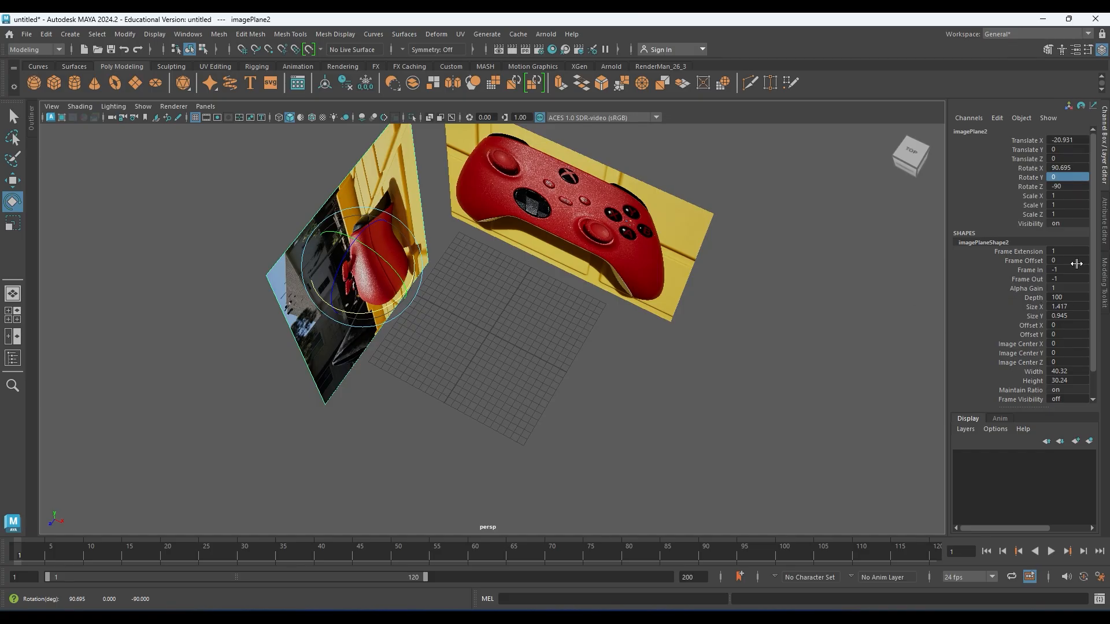
double_click(1071, 167)
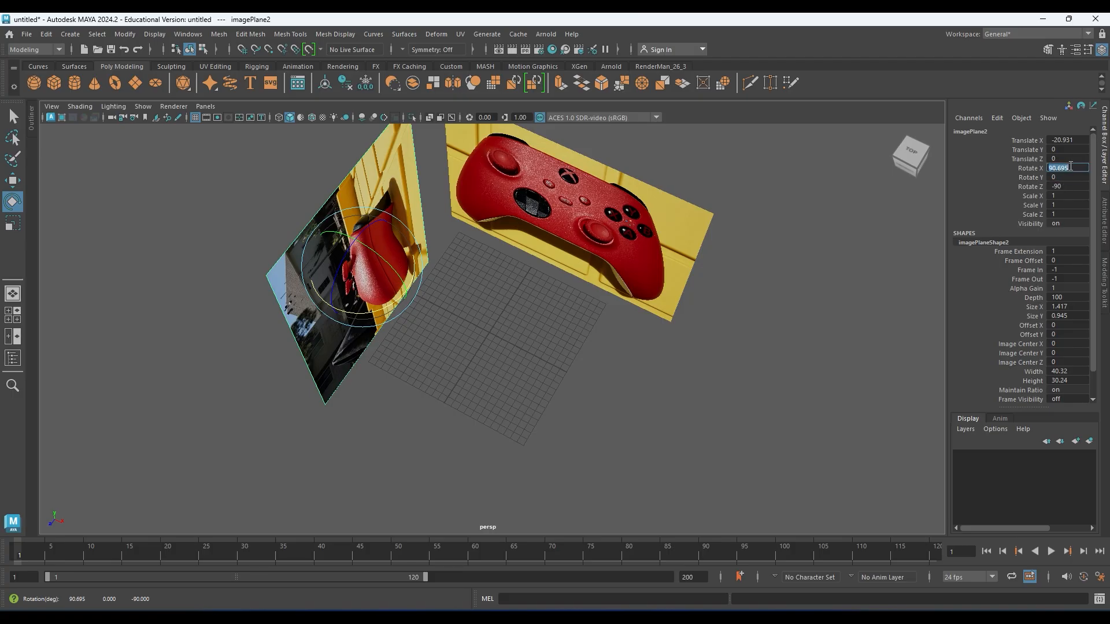
text(90)
key(Return)
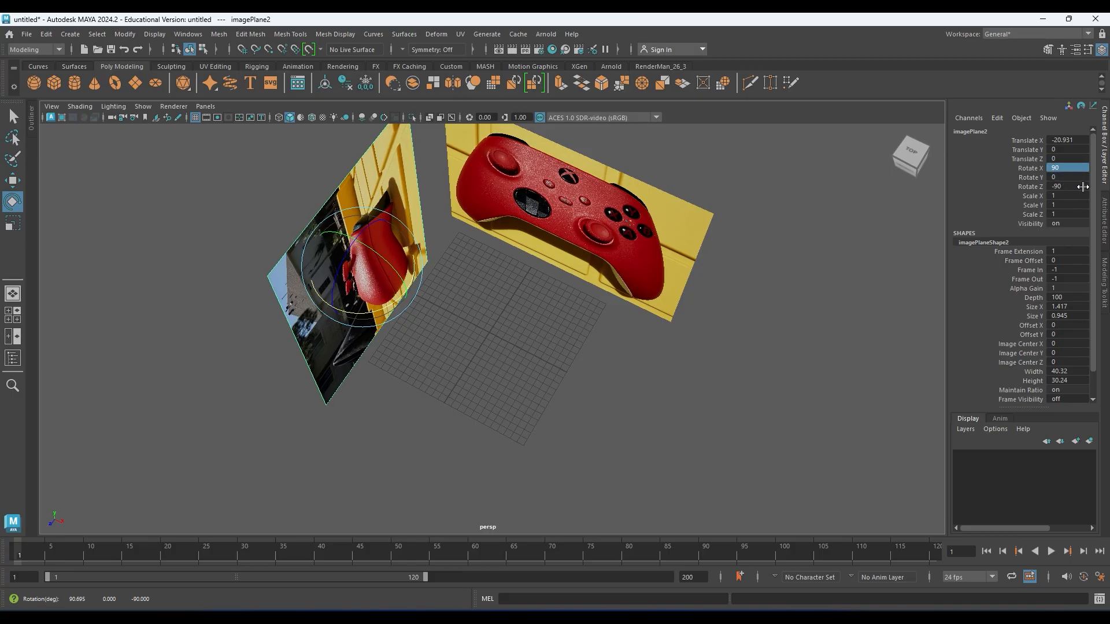
- Raise the side image plane until the bottom of the controller sits near the grid
mouse_move(496, 401)
alt+mouse_down()
mouse_move(451, 370)
mouse_move(512, 403)
alt+mouse_up()
key(w)
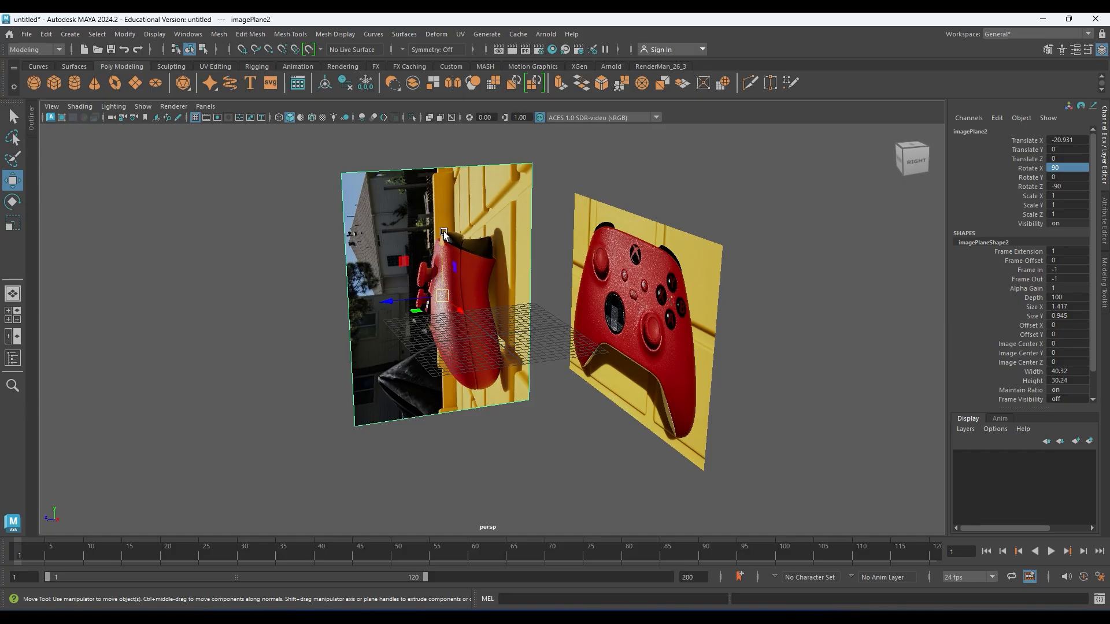
drag(443, 236, 454, 176)
alt+drag(468, 317, 530, 299)
drag(353, 208, 353, 169)
- Raise the front image plane to about Translate Y 11.82 and compare both planes in the four-view layout
click(652, 228)
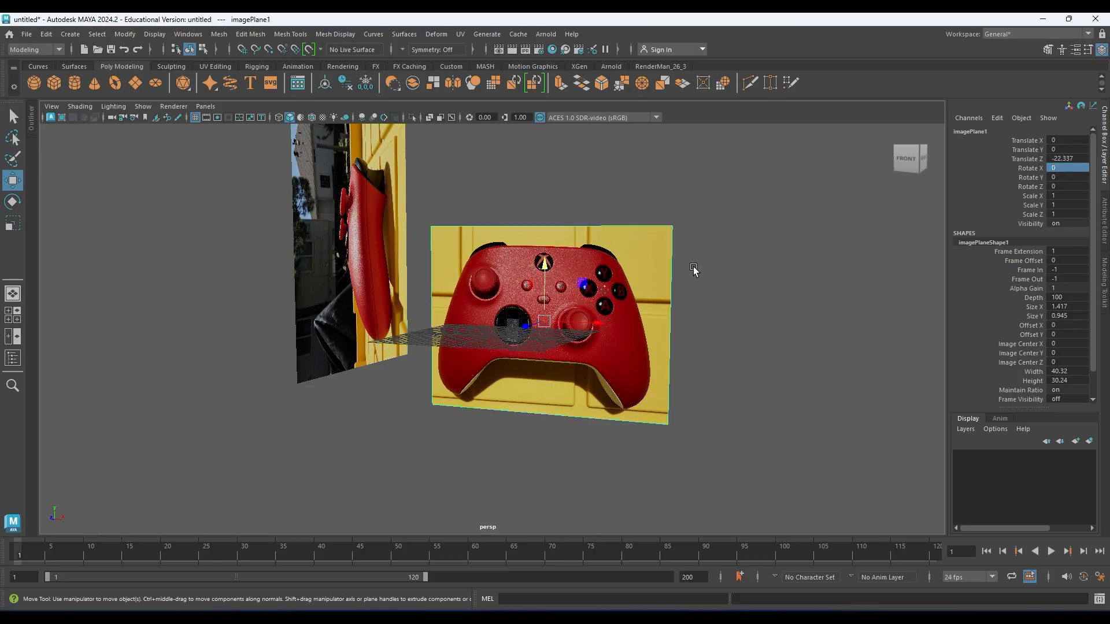
drag(544, 265, 544, 193)
alt+drag(570, 300, 582, 286)
key(space)
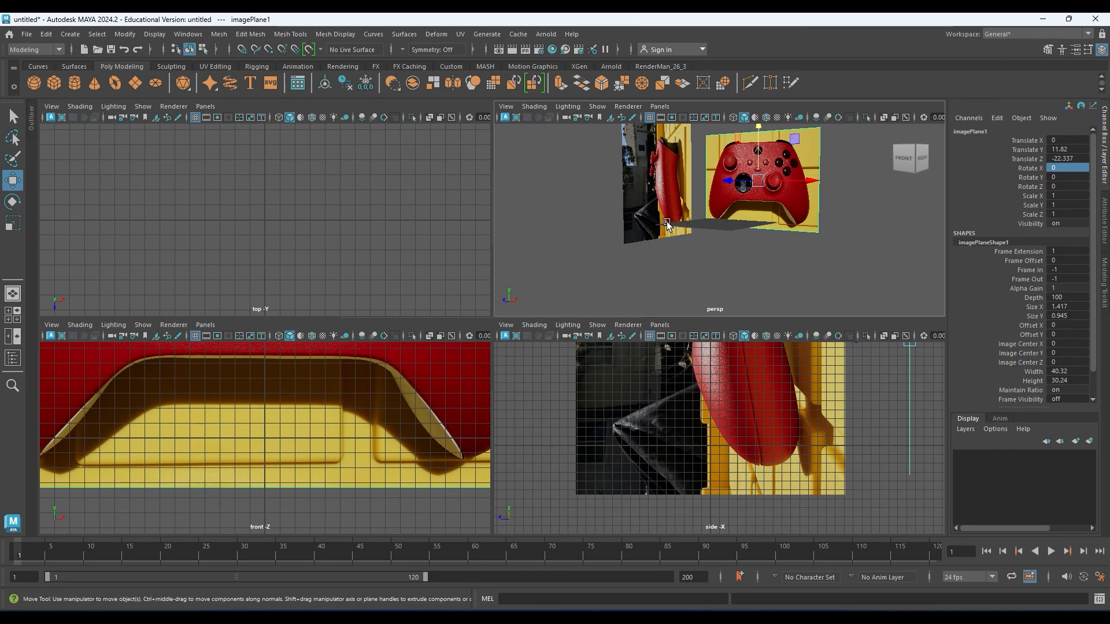
key(space)
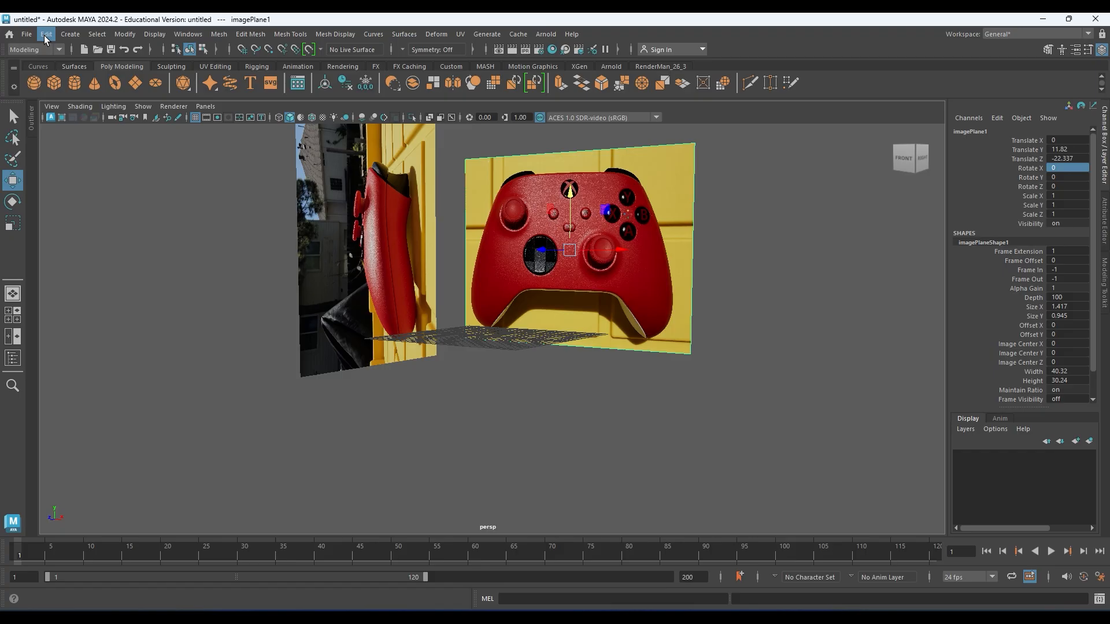
- Create a polygon cube at the origin and scale it uniformly to about 8.43
click(70, 34)
mouse_move(110, 77)
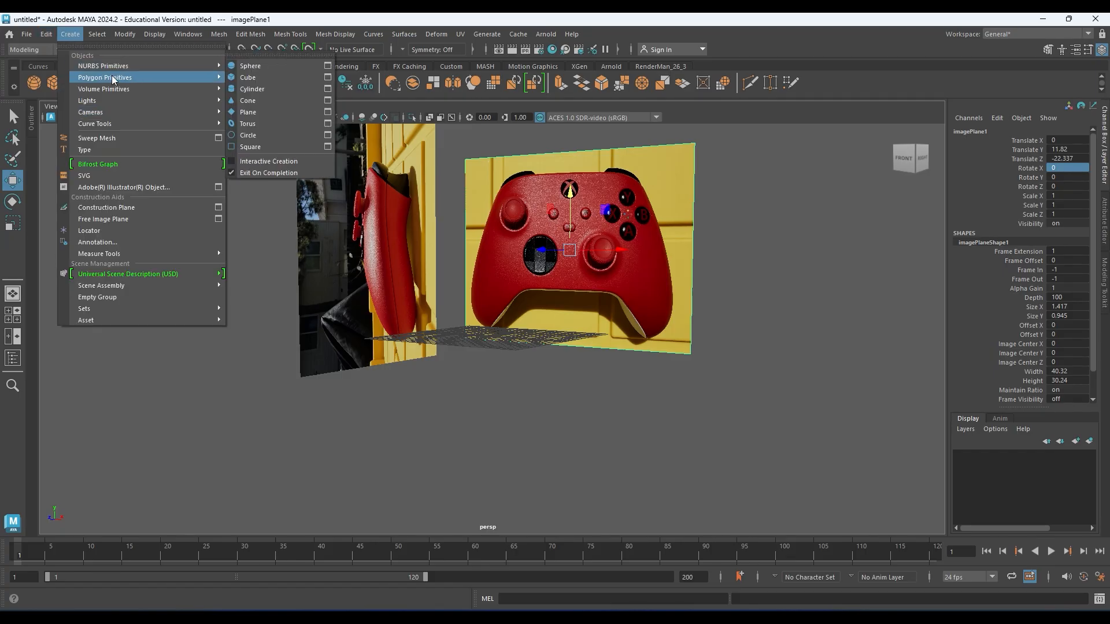
click(281, 89)
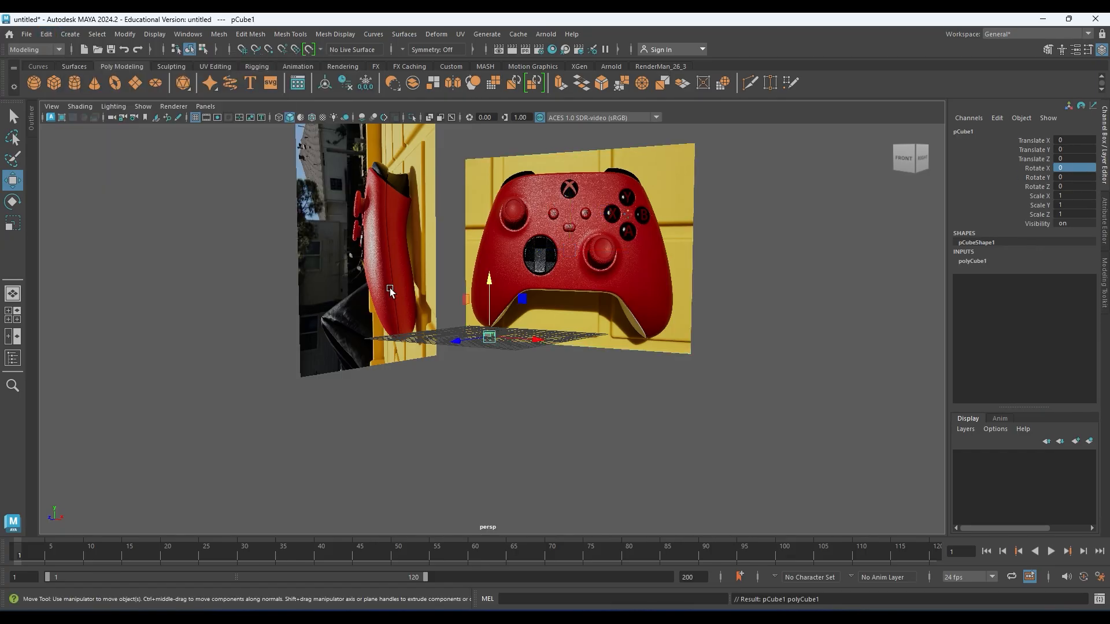
alt+drag(567, 376, 632, 399)
key(r)
drag(489, 335, 596, 335)
key(w)
alt+drag(558, 406, 499, 355)
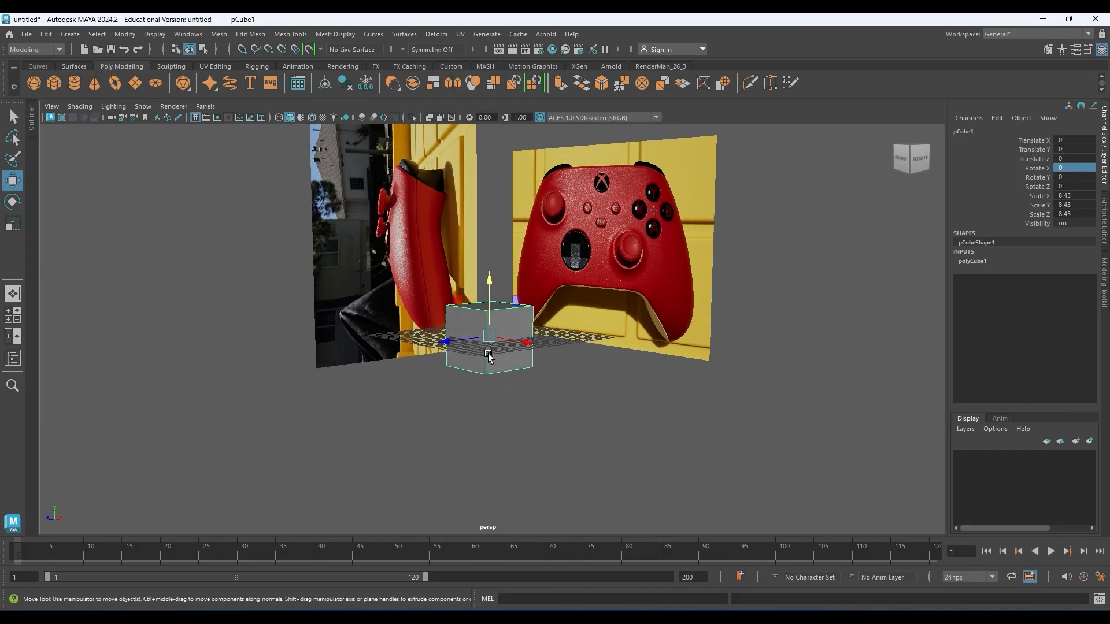
- In the front view, raise the cube to about Translate Y 3.16 and scale it to about 34.749 in X and 9.834 in Y
key(space)
key(space)
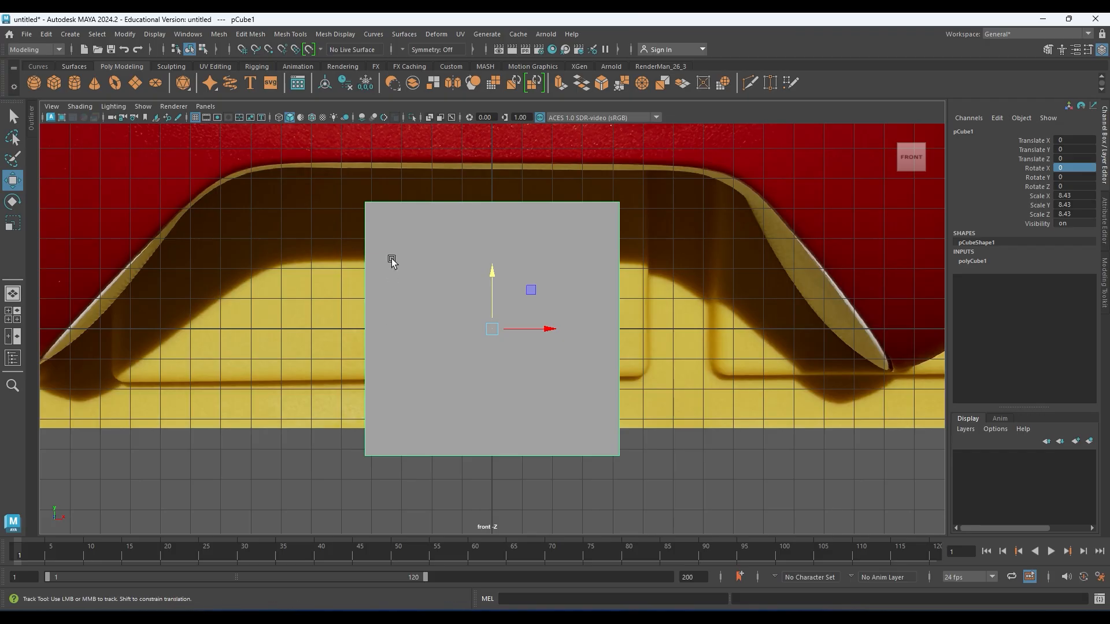
alt+middle_drag(531, 200, 476, 421)
alt+right_drag(476, 421, 75, 310)
drag(478, 359, 480, 331)
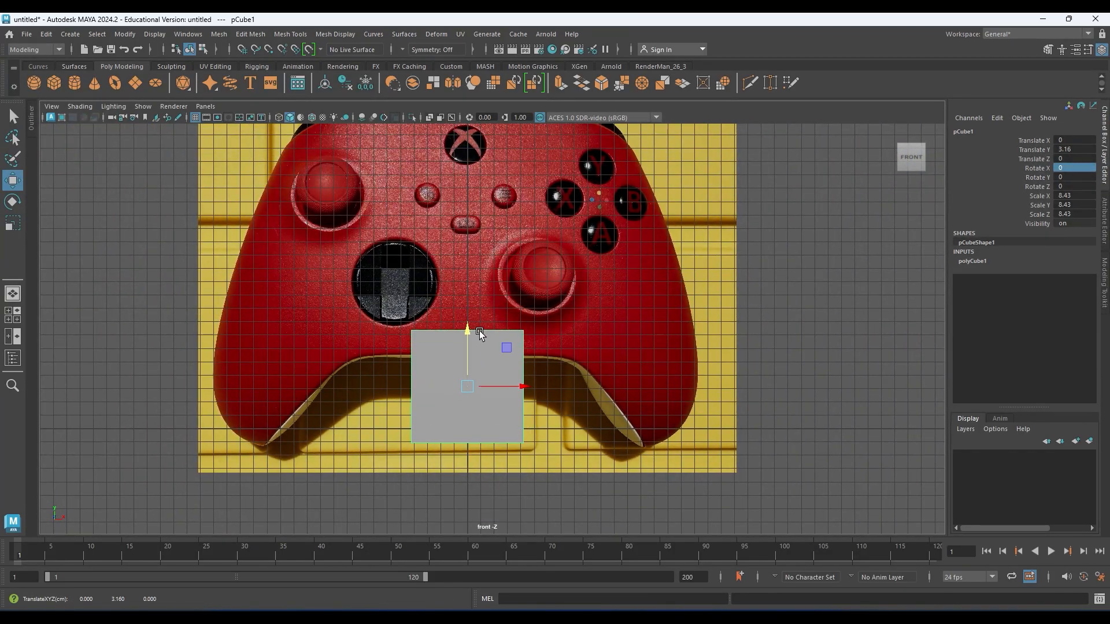
key(r)
drag(522, 388, 680, 391)
drag(467, 334, 467, 324)
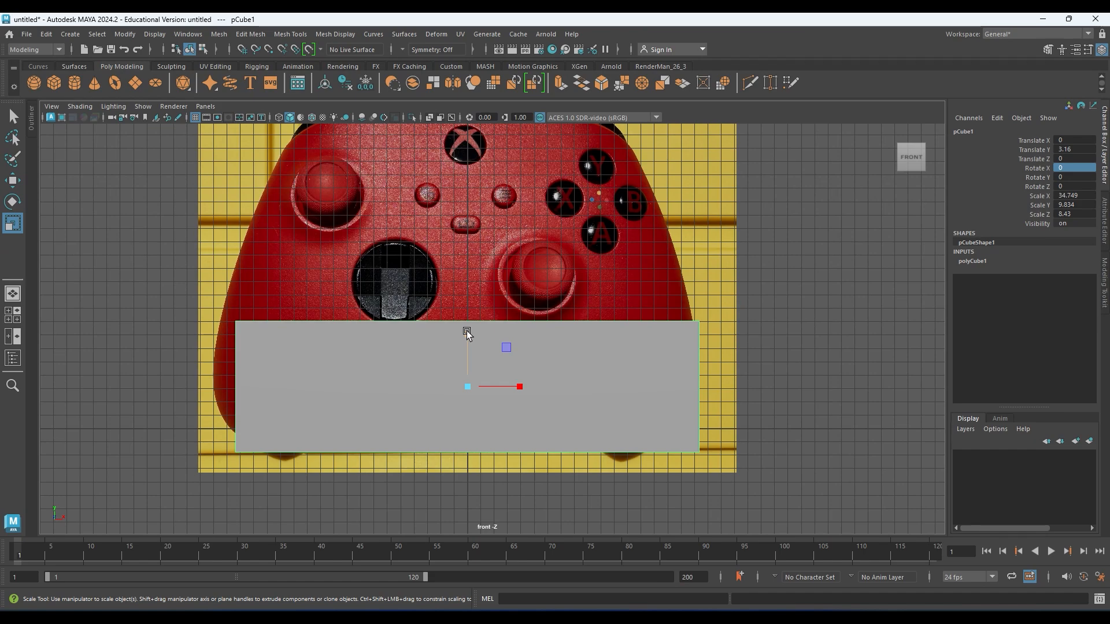
- Switch the cube to vertex mode and move its top vertices up to the controller's upper edge
right_drag(590, 392, 522, 273)
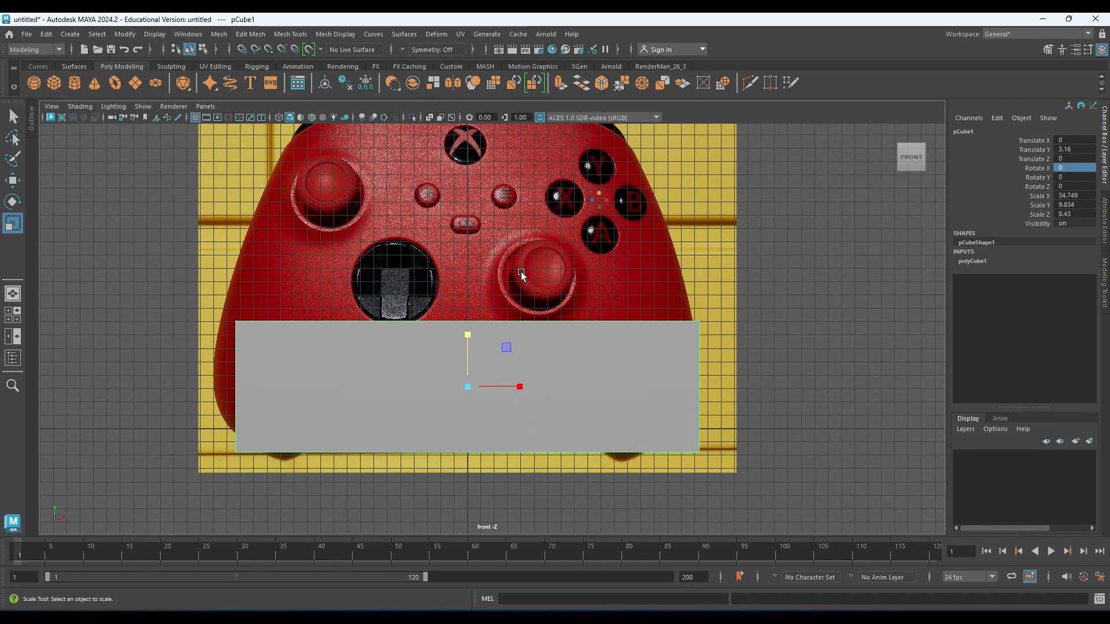
drag(721, 481, 208, 432)
key(w)
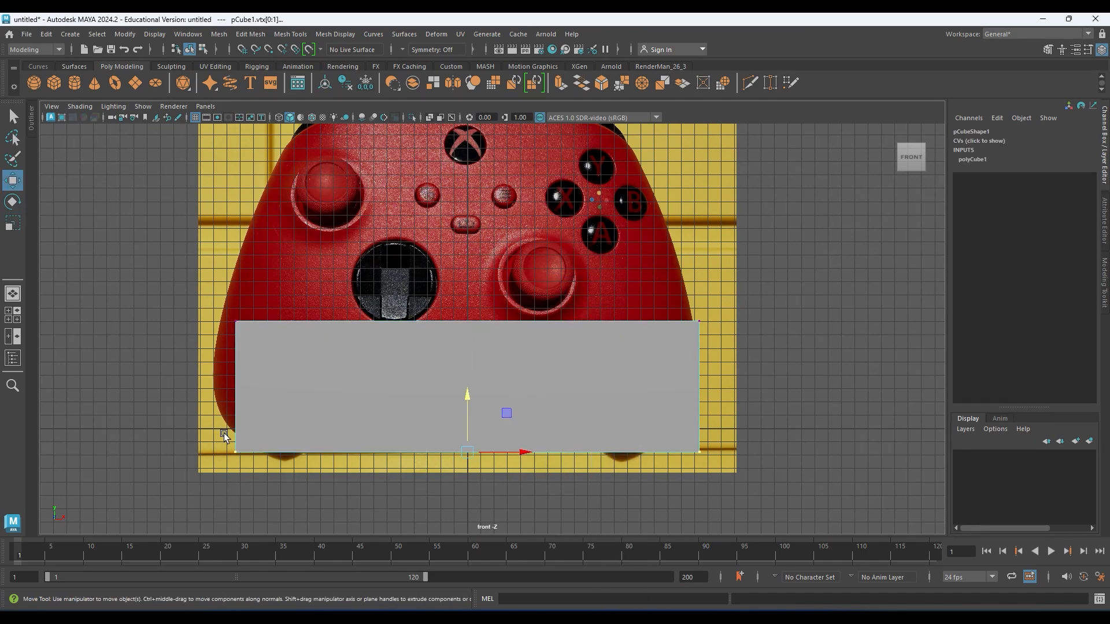
click(469, 387)
key(ctrl+z)
drag(469, 389, 485, 336)
key(ctrl+z)
drag(196, 265, 685, 350)
drag(466, 267, 467, 107)
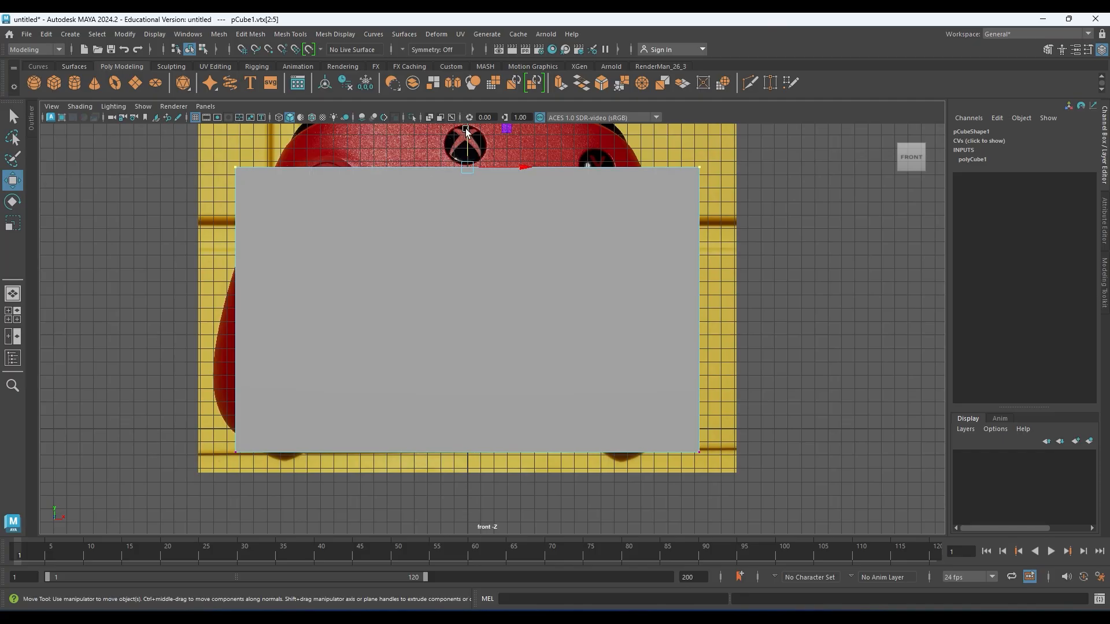
alt+middle_drag(468, 107, 486, 201)
drag(486, 201, 481, 147)
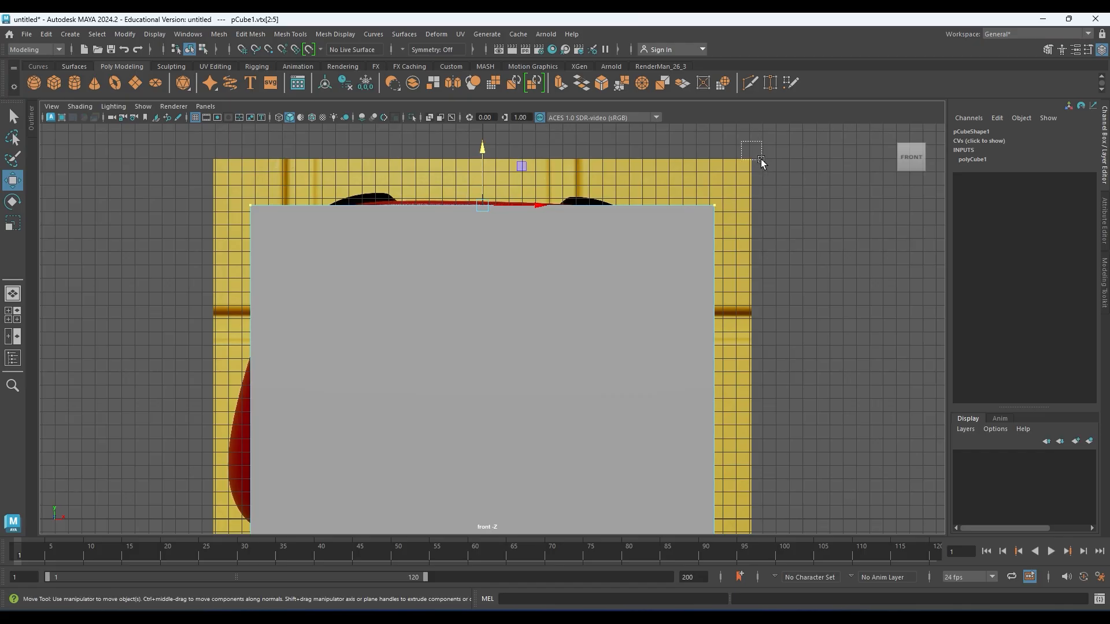
- Select the front image plane and turn on X-Ray shading in the front view
click(749, 199)
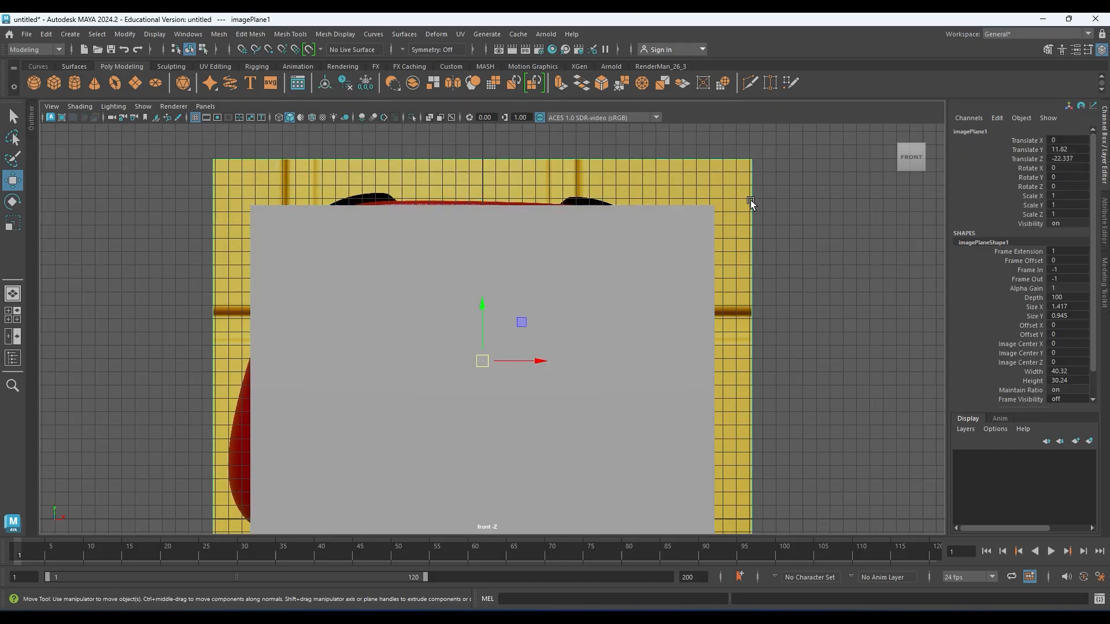
click(79, 107)
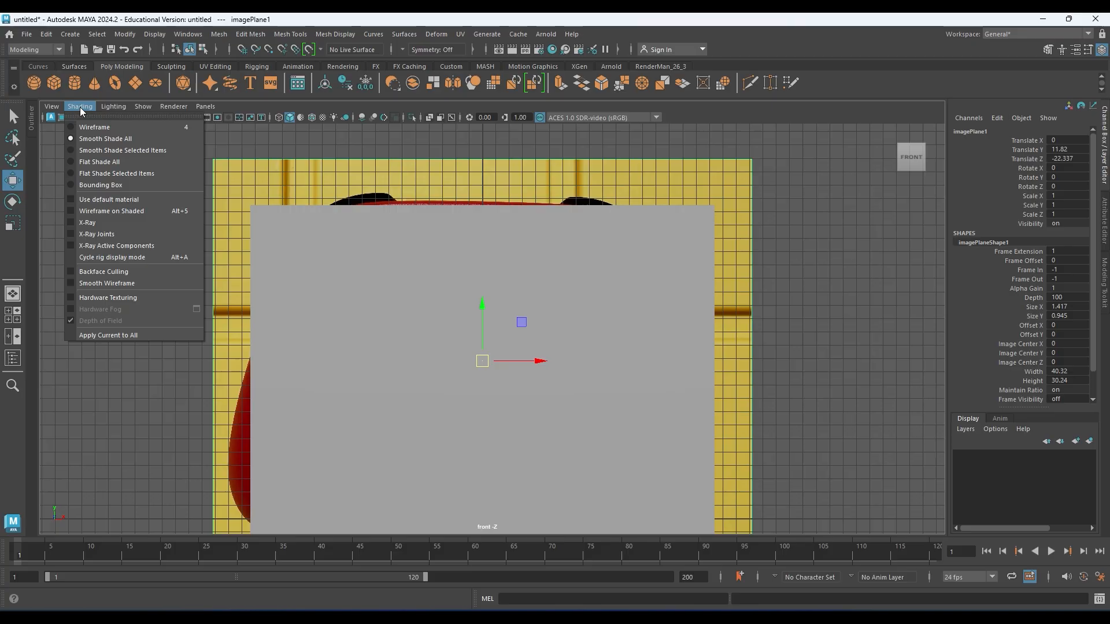
click(92, 225)
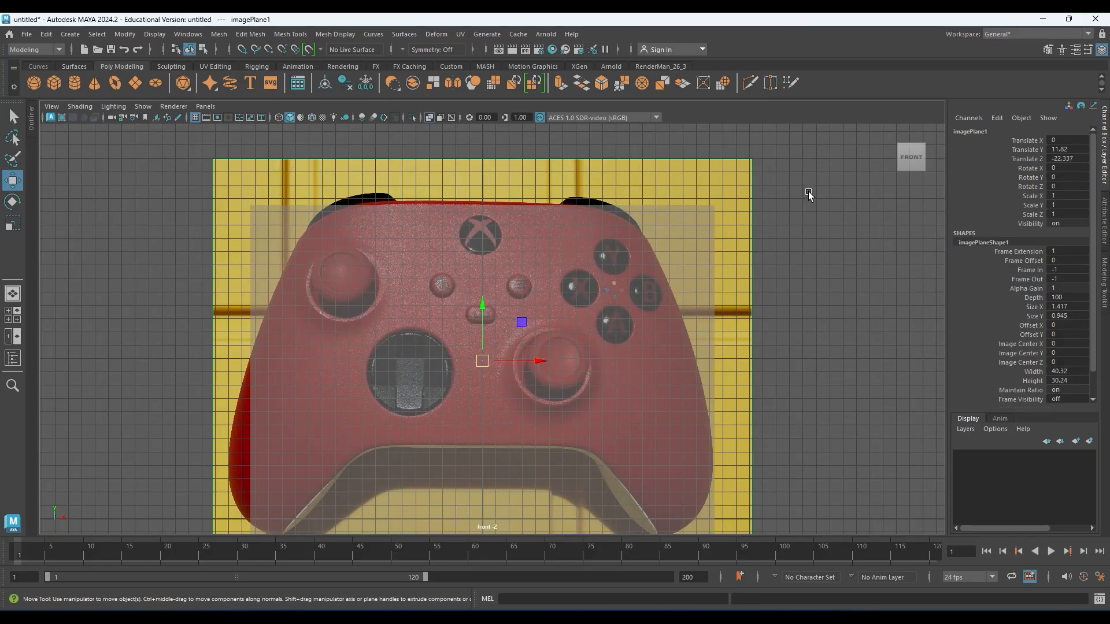
- Rotate the front image plane to about 0.54 in Z to level the controller against the cube
key(e)
drag(510, 318, 510, 318)
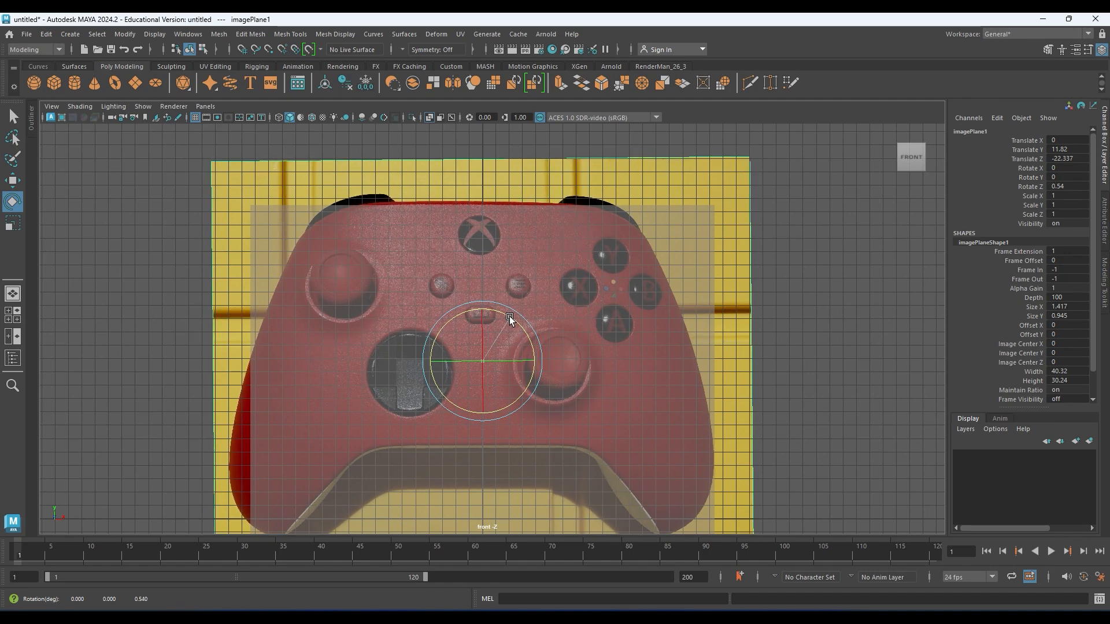
mouse_move(521, 398)
alt+middle_down()
mouse_move(524, 319)
mouse_move(511, 386)
alt+middle_up()
- Shift the front image plane sideways to about Translate X 0.282 to centre the controller on the grid's vertical axis
key(w)
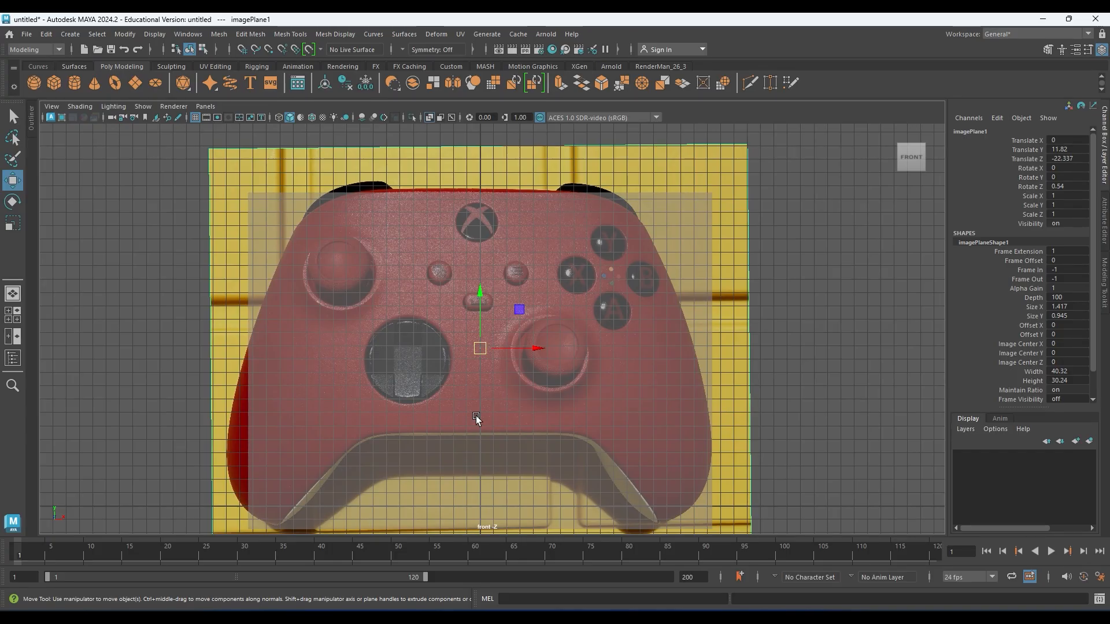
alt+right_drag(480, 373, 521, 375)
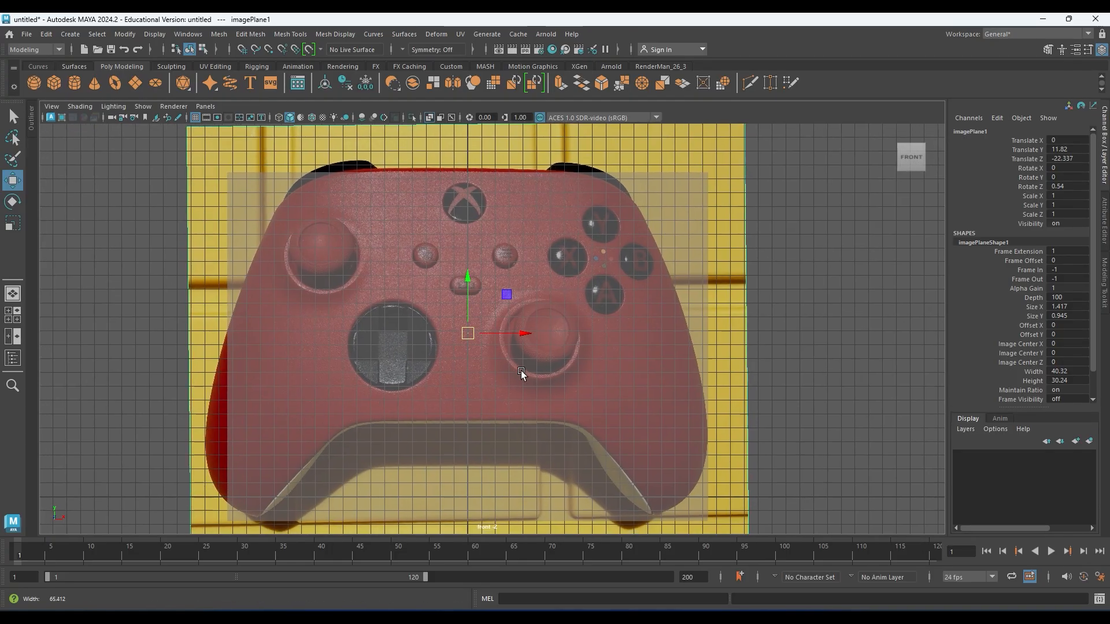
scroll(520, 374, up, 1)
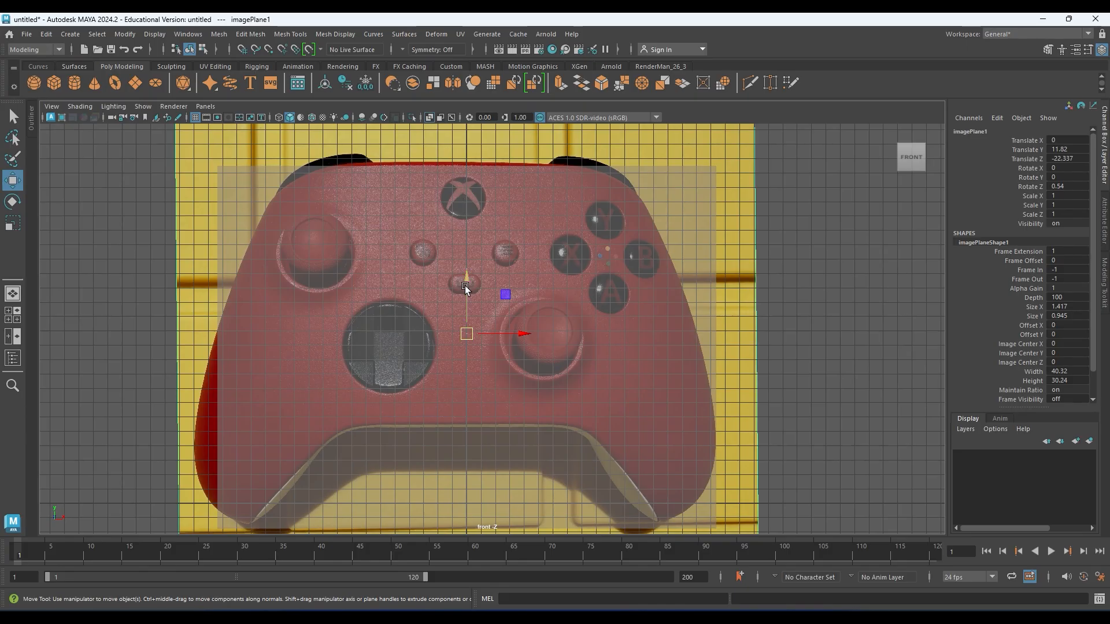
alt+middle_drag(456, 426, 480, 356)
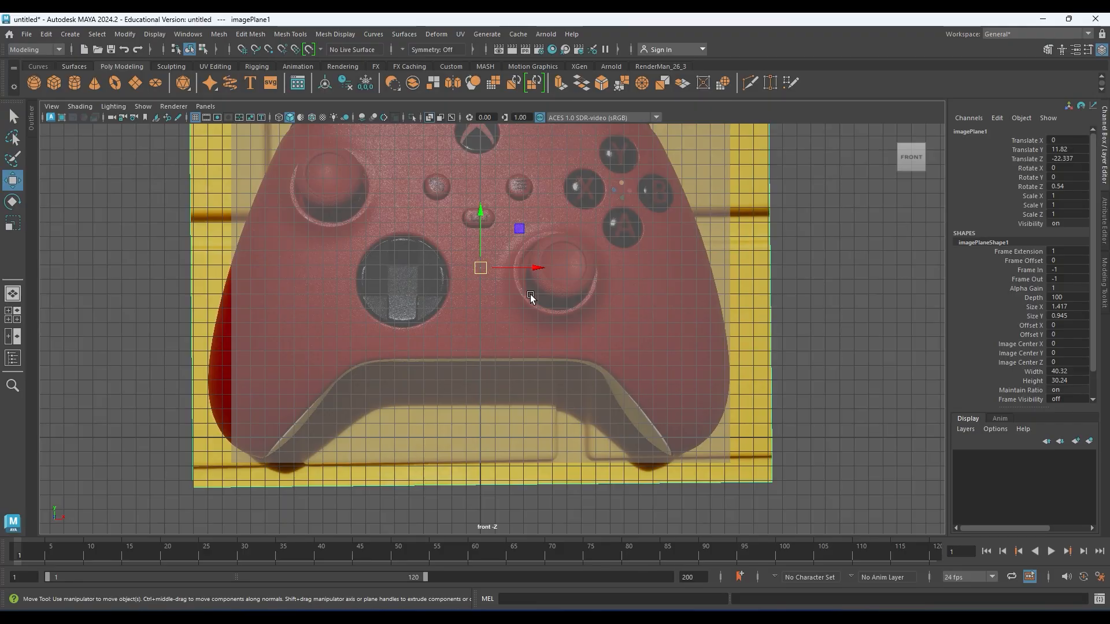
alt+drag(528, 297, 542, 331)
alt+middle_drag(542, 331, 545, 385)
drag(540, 319, 544, 319)
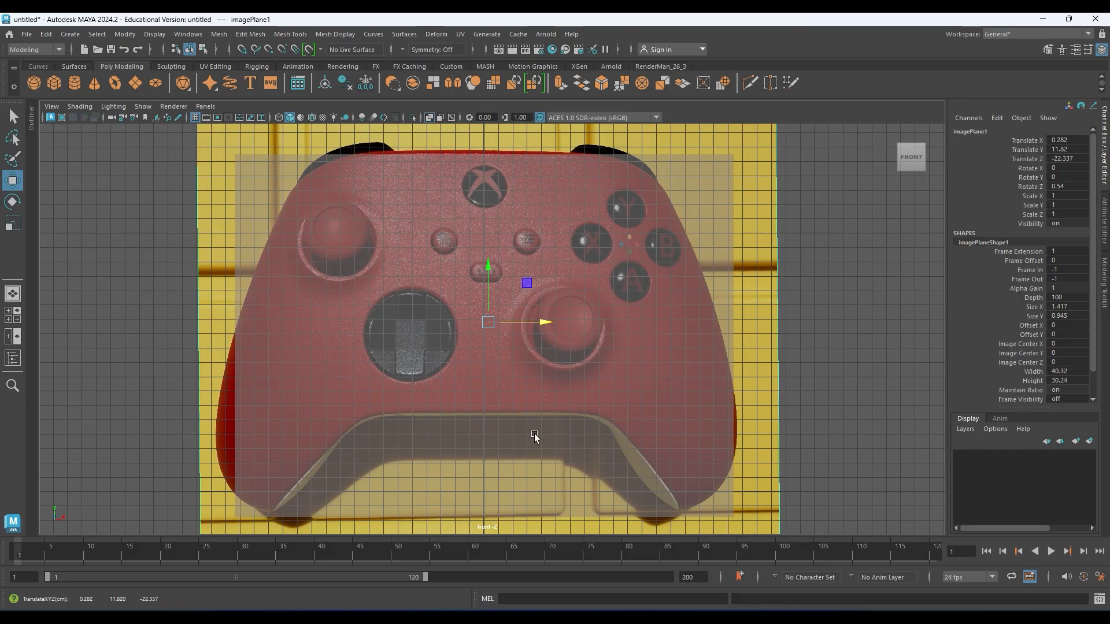
- Nudge the front image plane sideways to Translate X 0.201 to centre the controller on the grid's vertical axis
alt+middle_drag(512, 437, 487, 424)
drag(519, 308, 523, 310)
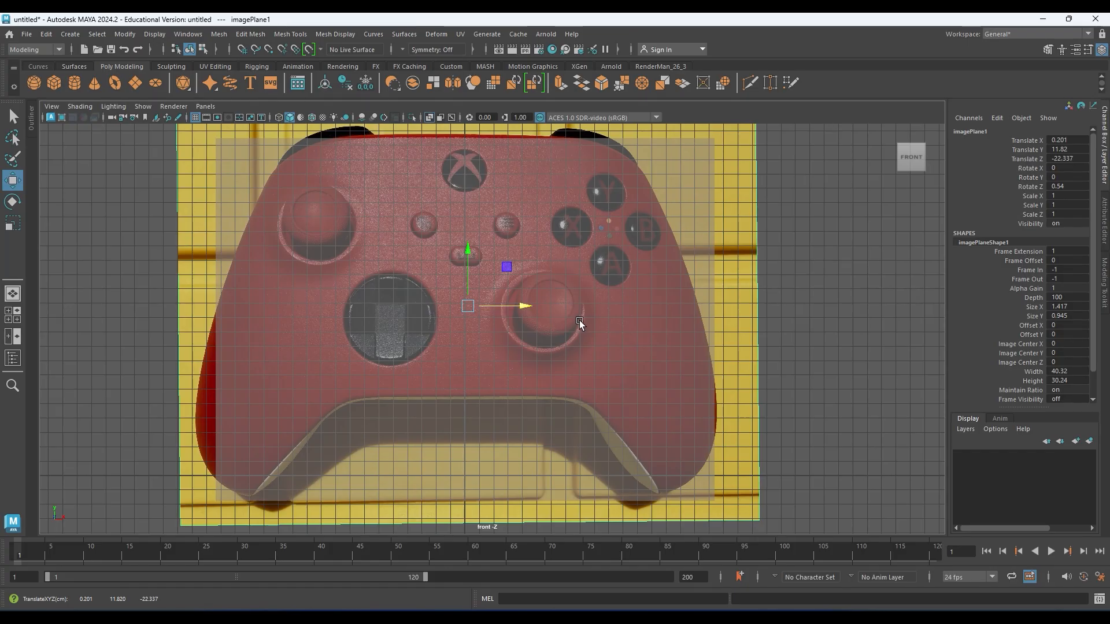
- Select the cube and move it in the front view to about Translate X -0.765 and Translate Y 3.563 against the controller outline
alt+middle_drag(618, 213, 601, 284)
drag(665, 165, 721, 241)
alt+middle_drag(502, 372, 503, 281)
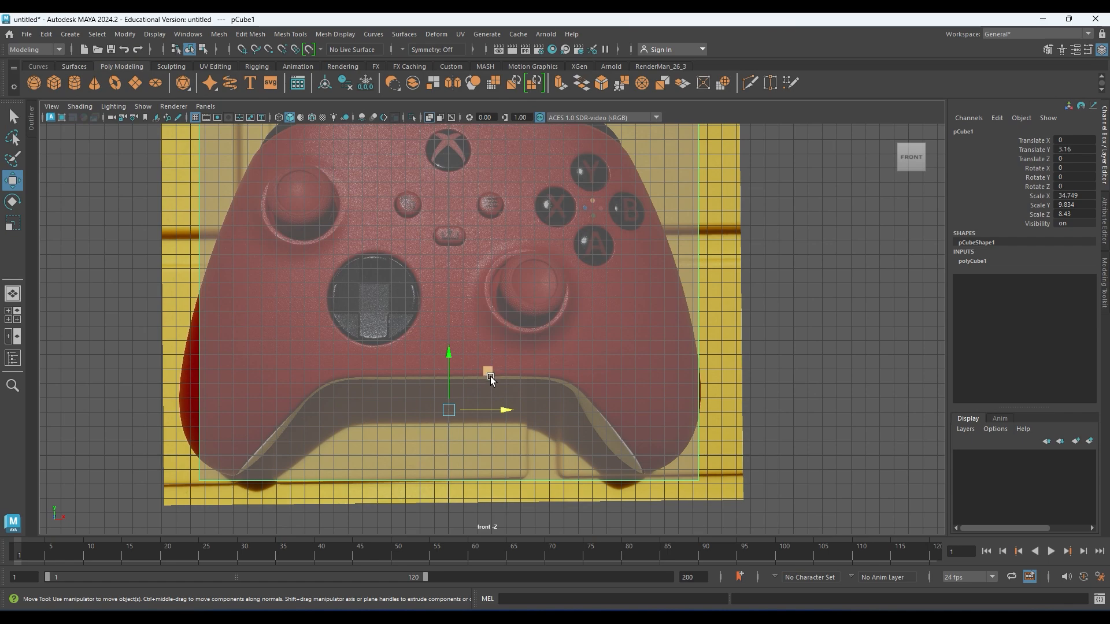
drag(484, 371, 473, 365)
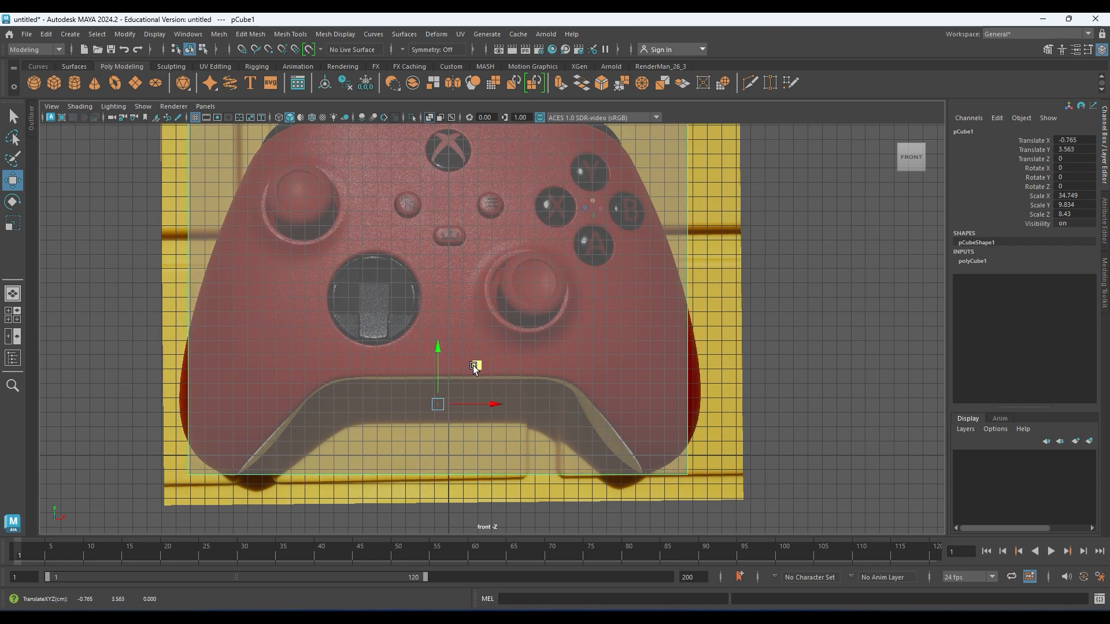
alt+middle_drag(569, 311, 564, 364)
alt+middle_drag(546, 458, 538, 387)
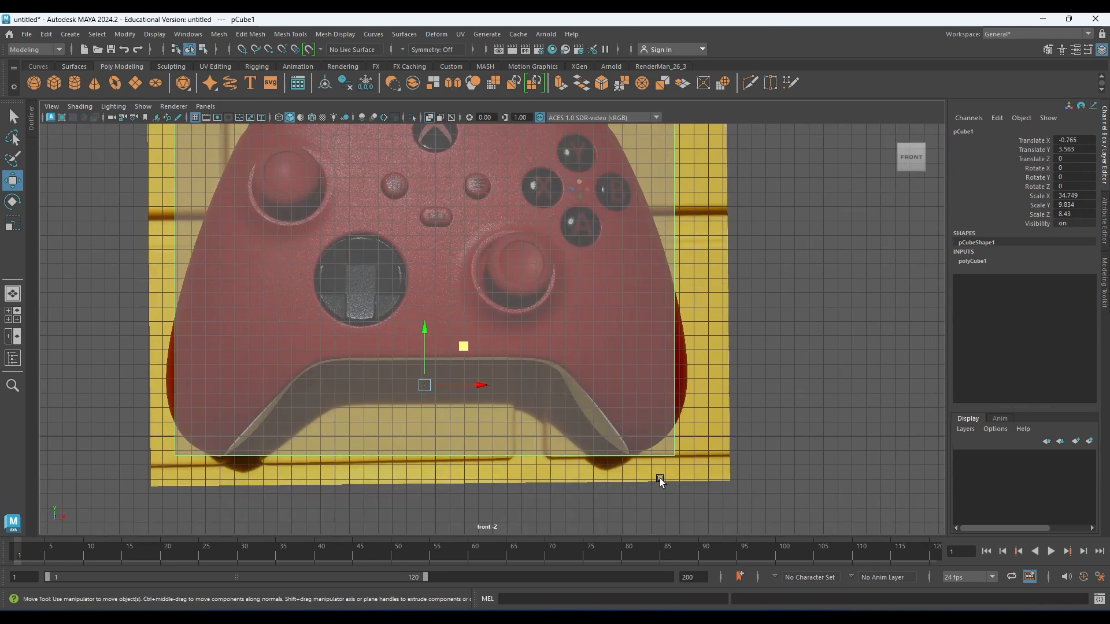
alt+middle_drag(549, 272, 557, 394)
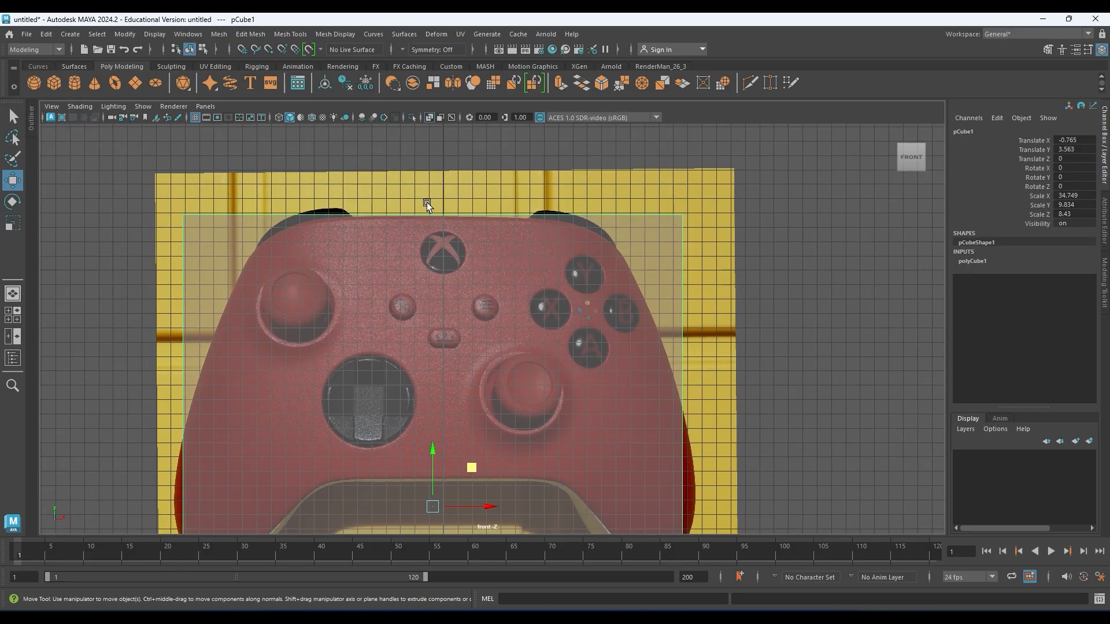
- Maximise the side view and turn on X-Ray shading to see the controller through the cube
key(space)
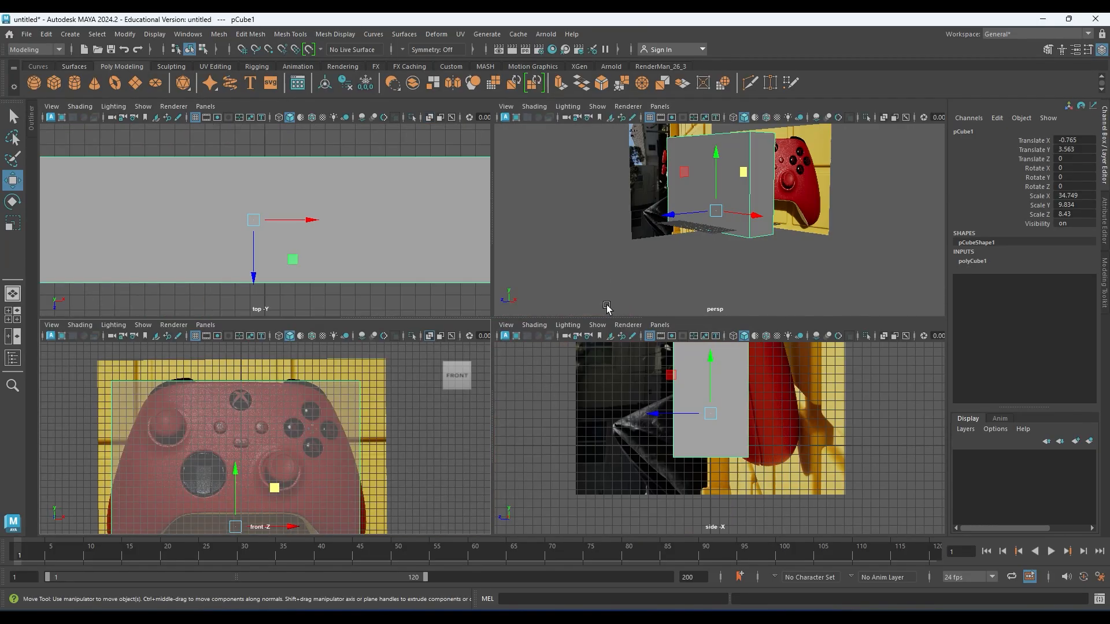
key(space)
alt+middle_drag(606, 235, 614, 461)
alt+middle_drag(624, 270, 641, 299)
alt+right_drag(640, 299, 530, 350)
alt+middle_drag(529, 350, 521, 255)
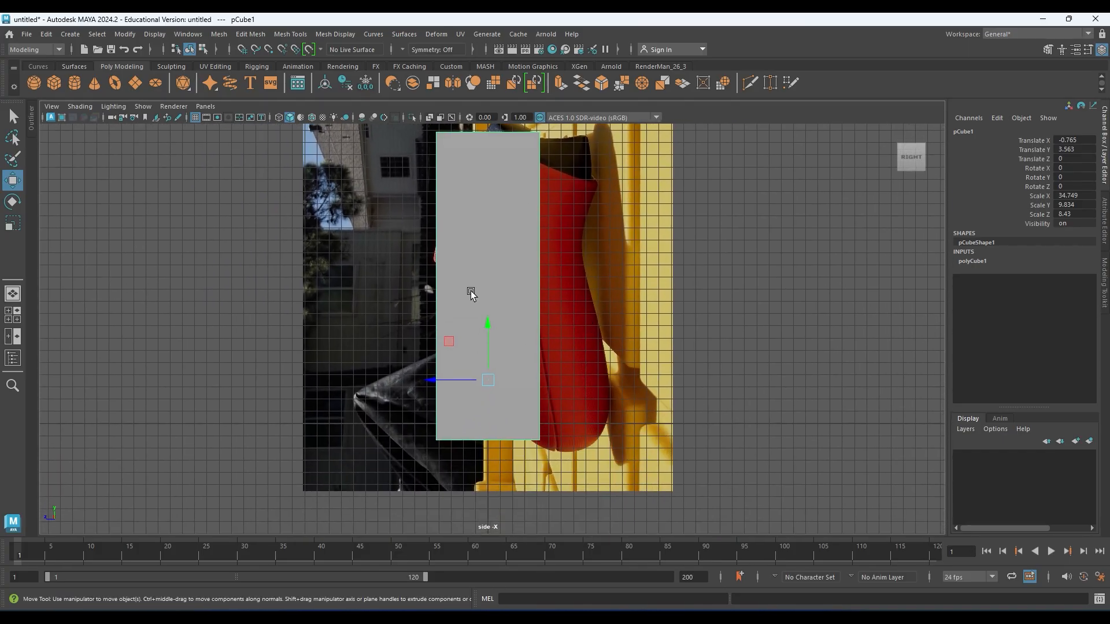
alt+middle_drag(620, 249, 625, 322)
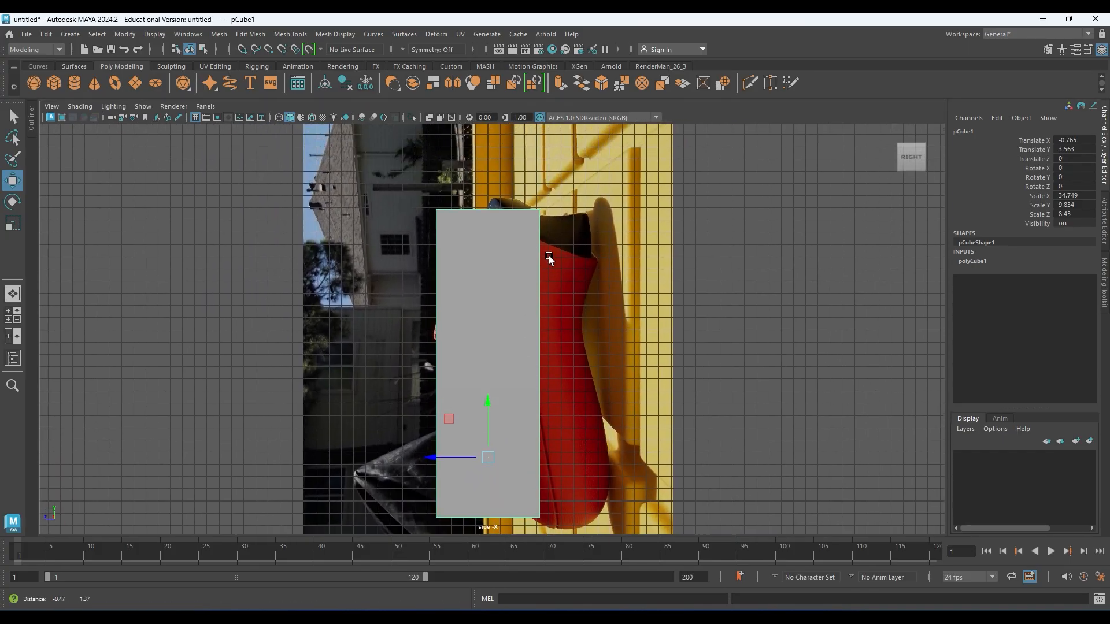
click(75, 109)
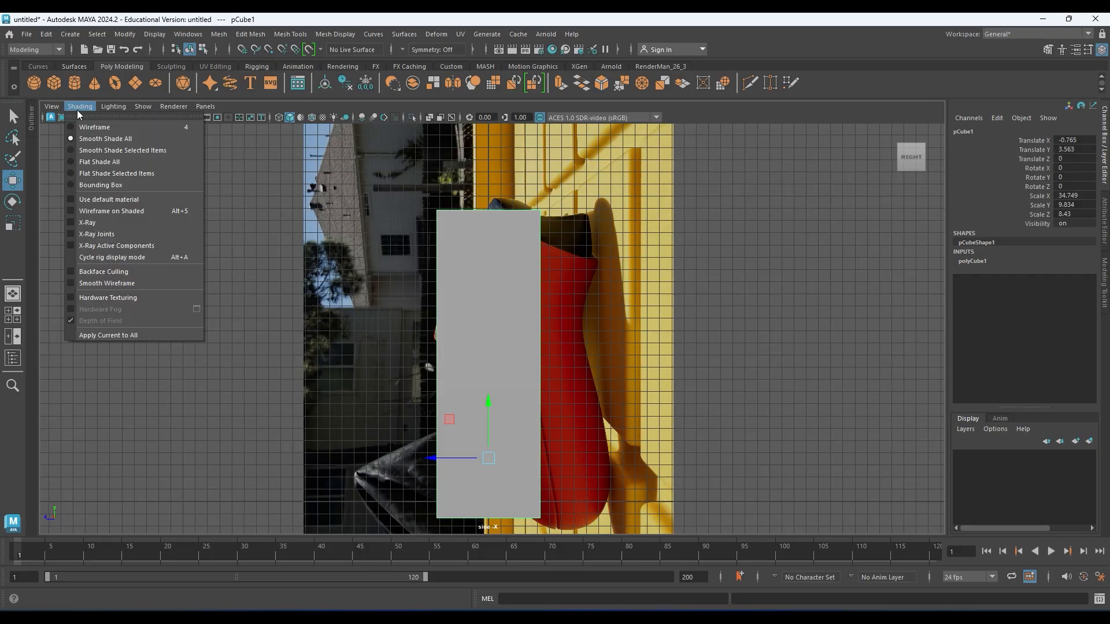
click(102, 221)
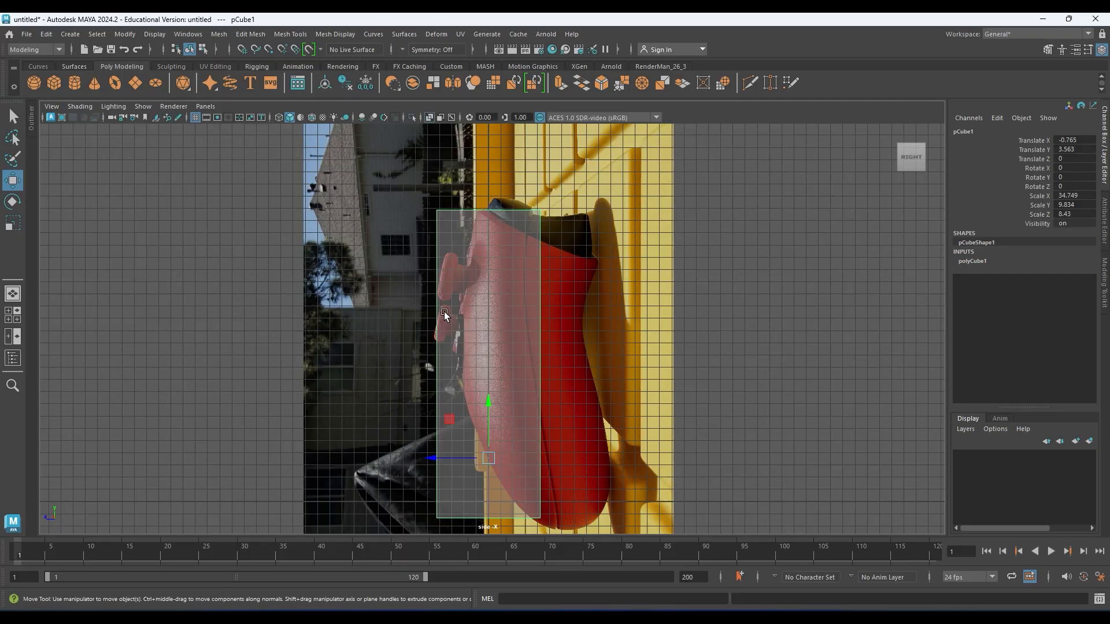
- Select the side image plane and move it to about Translate Z 4.448 and Translate Y 15.457, placing the controller behind the cube
alt+middle_drag(615, 339, 517, 247)
click(561, 304)
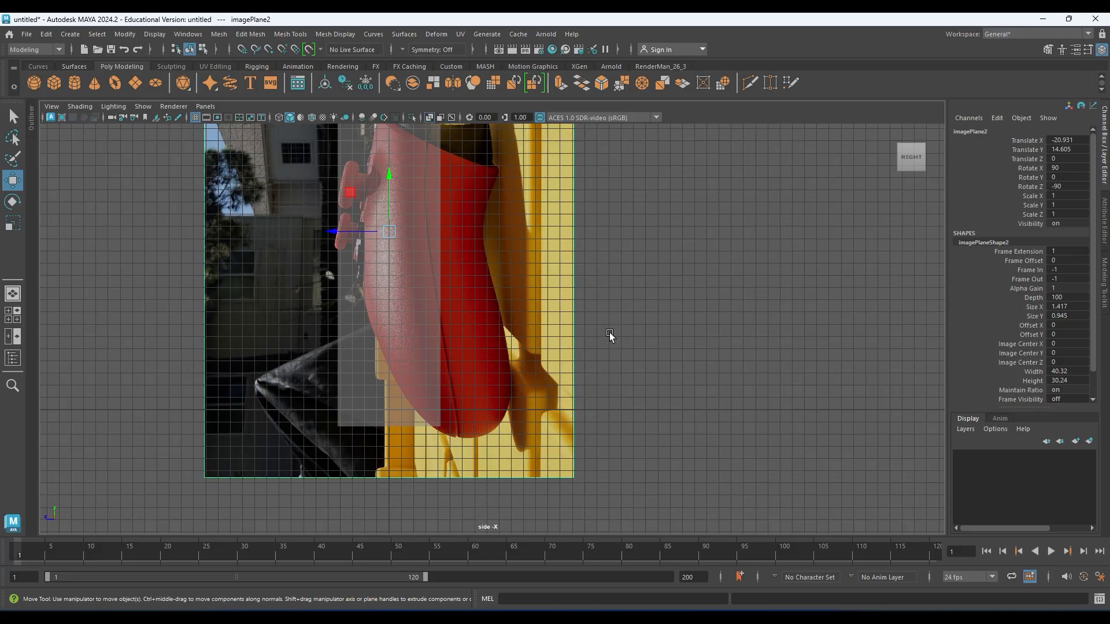
alt+middle_drag(383, 256, 476, 338)
drag(426, 314, 370, 312)
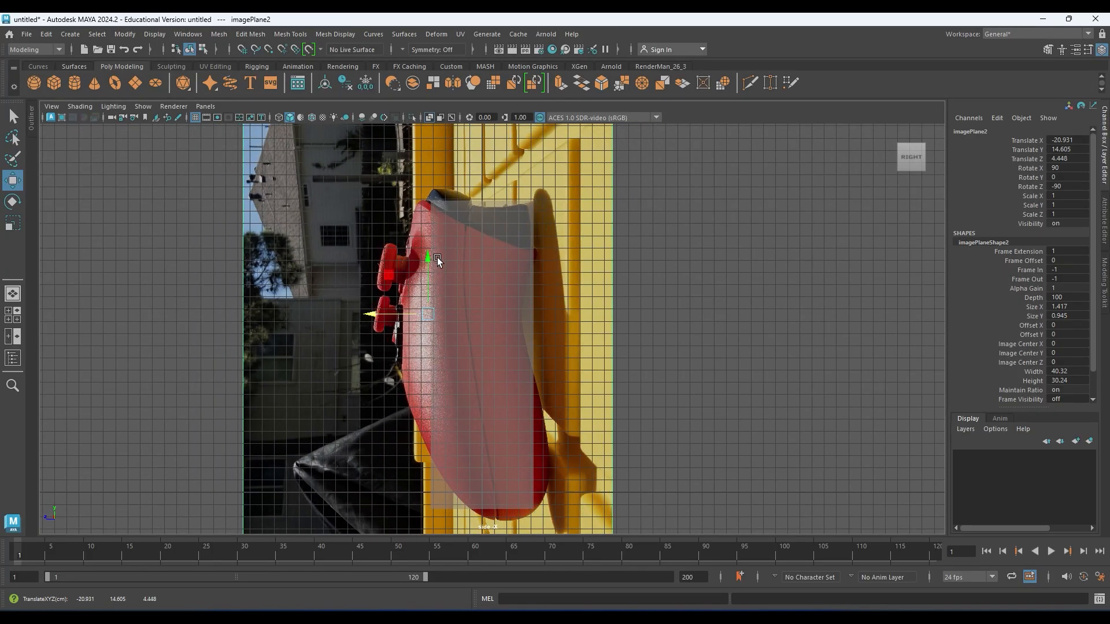
drag(427, 264, 427, 252)
- Scale the side image plane uniformly to about 0.957 and reposition it to about Translate Y 14.984 and Translate Z 3.596
key(r)
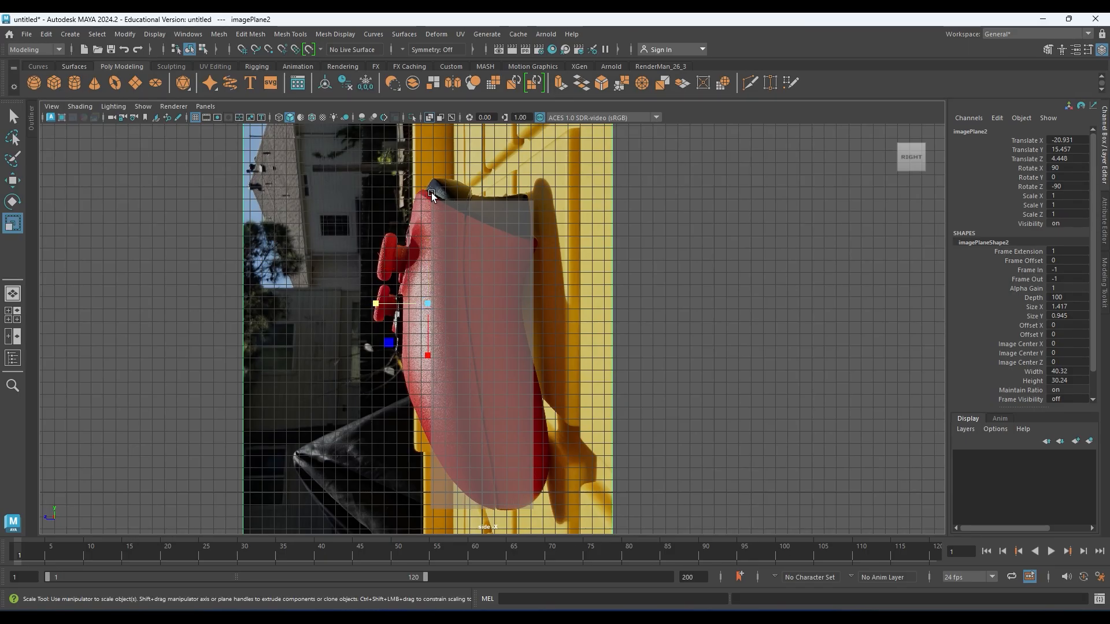
mouse_move(427, 303)
mouse_down()
mouse_move(404, 300)
mouse_move(441, 311)
mouse_up()
key(w)
key(r)
key(w)
- Move the side image plane away from the cube to about Translate X -30.233 in the perspective view
key(space)
key(space)
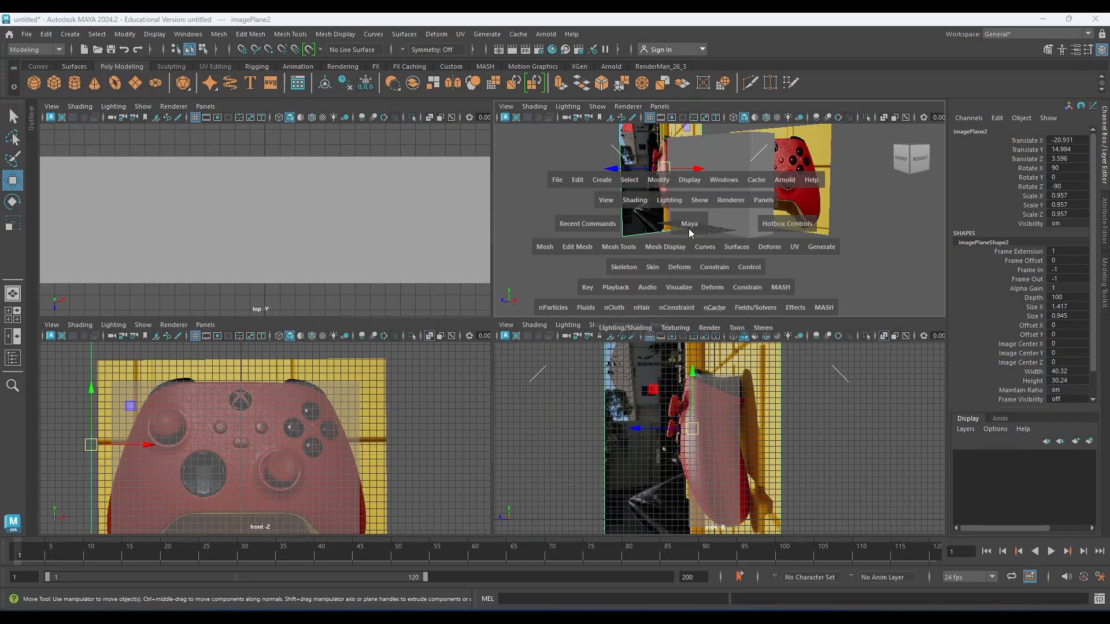
alt+drag(429, 305, 398, 240)
alt+drag(446, 325, 426, 280)
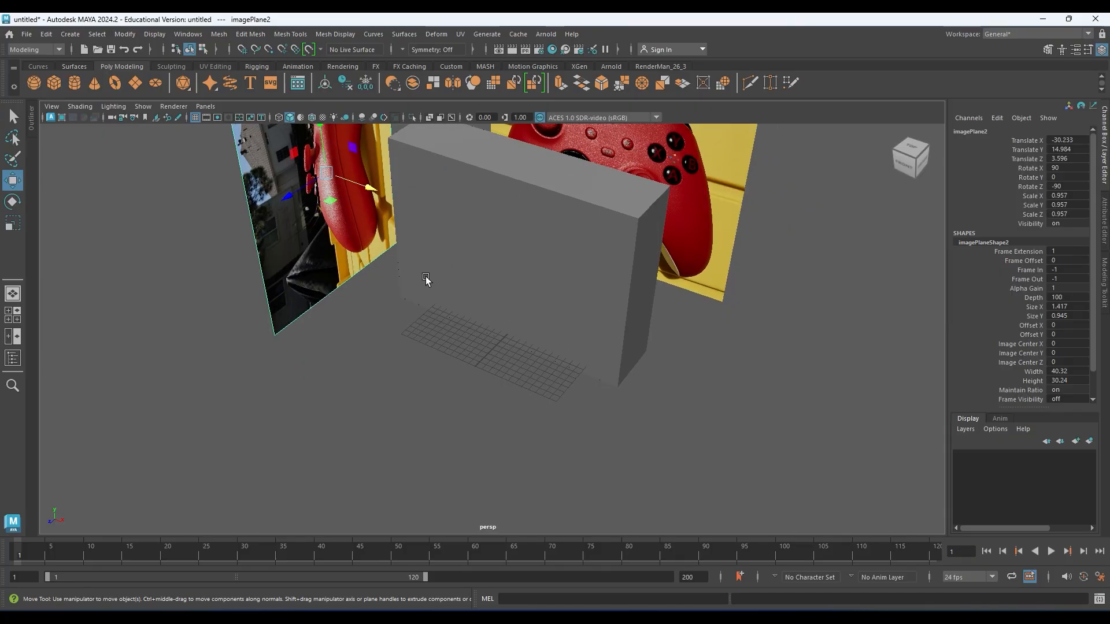
- Maximise the top view and start importing an image plane into it
key(space)
key(space)
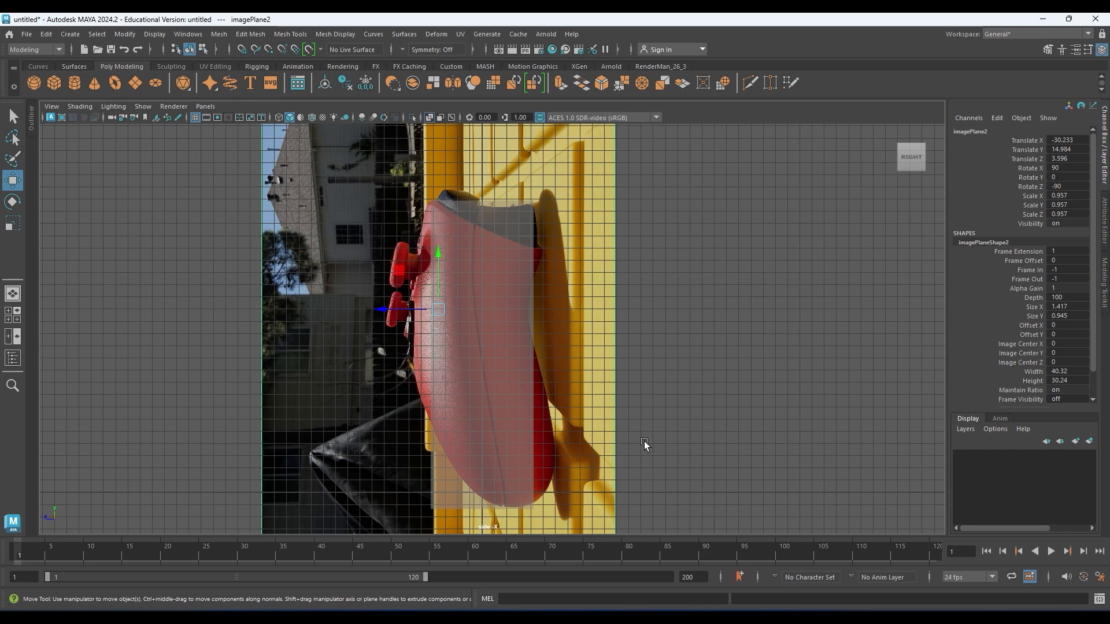
key(space)
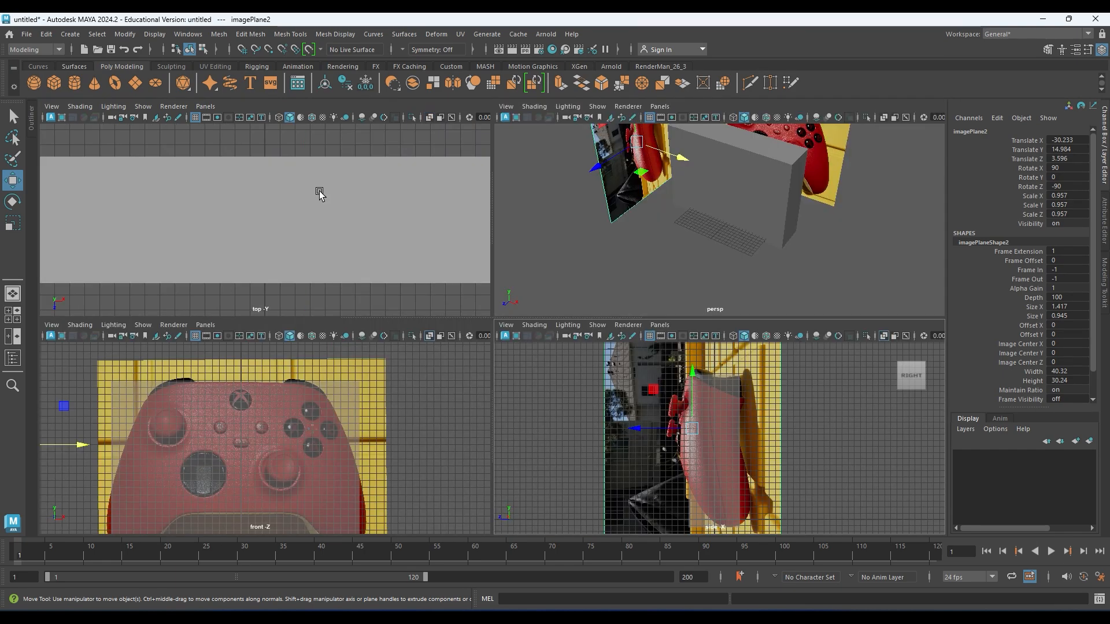
key(space)
scroll(416, 246, down, 5)
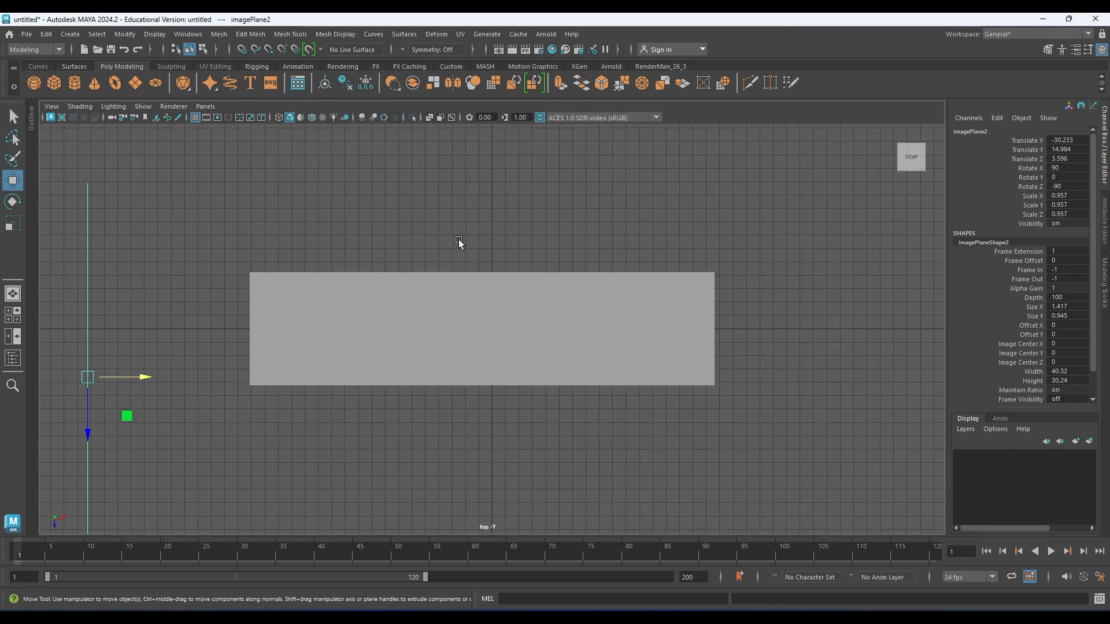
click(53, 107)
mouse_move(120, 367)
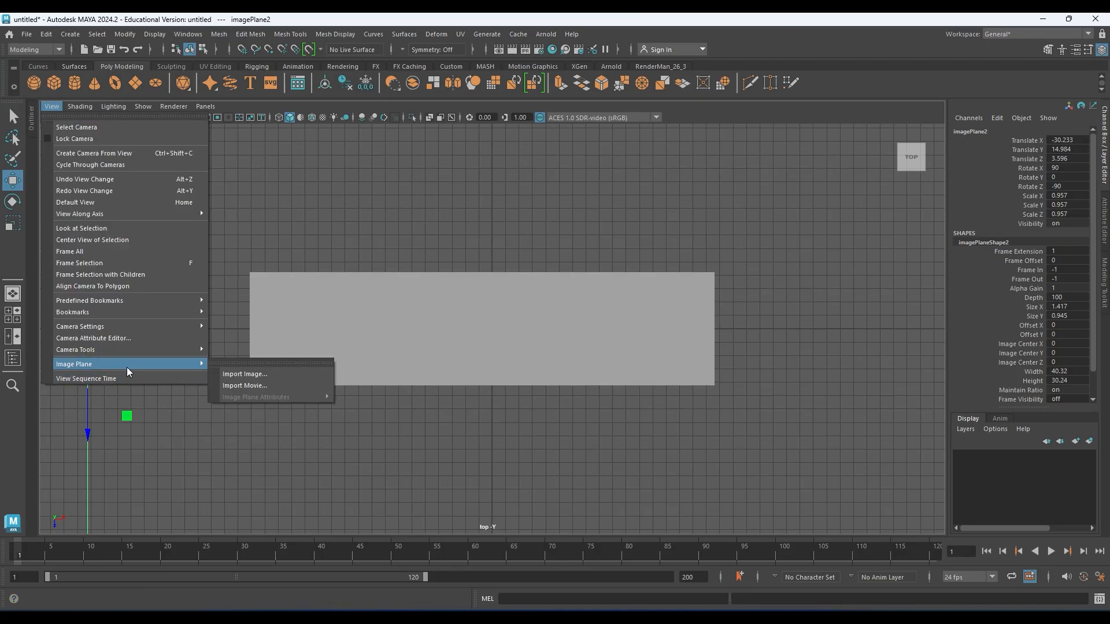
click(245, 373)
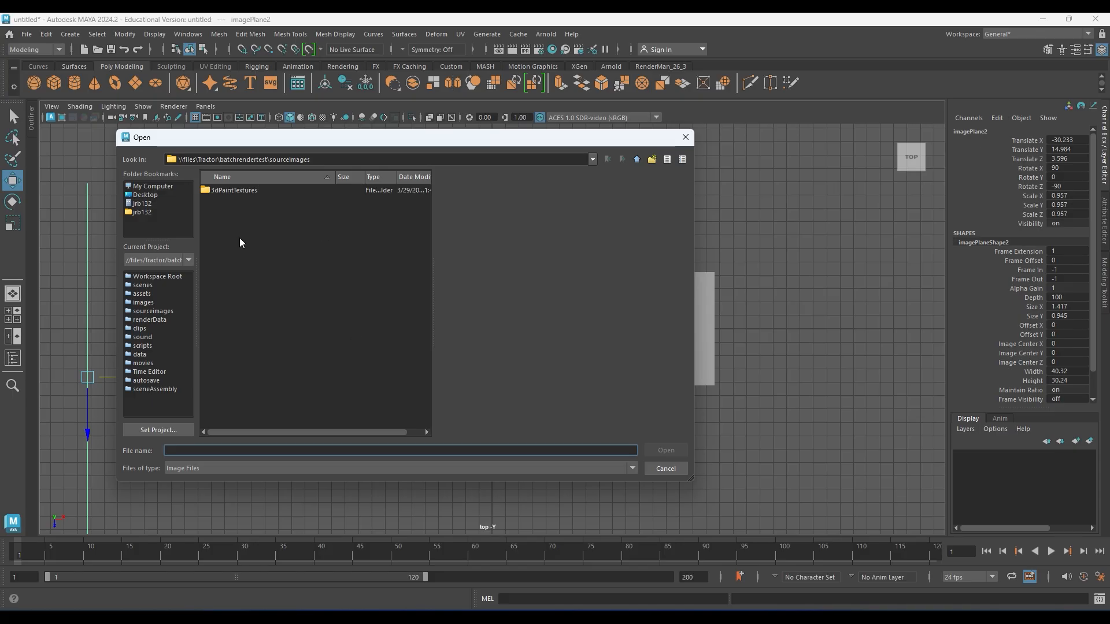
- Browse to the xboximages folder inside Downloads
click(149, 206)
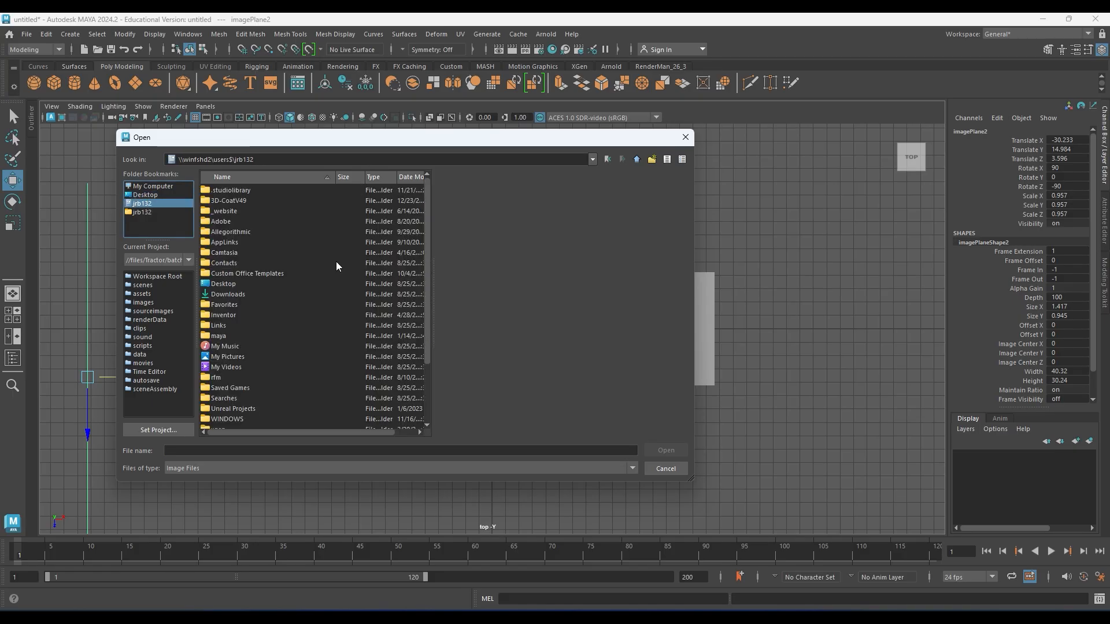
click(243, 294)
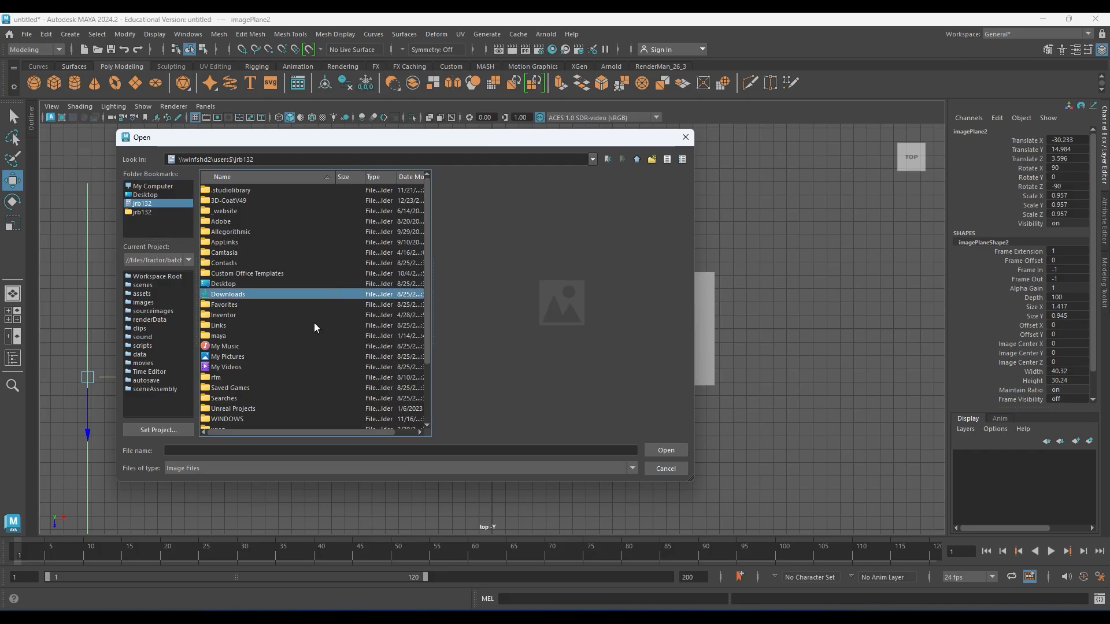
double_click(232, 293)
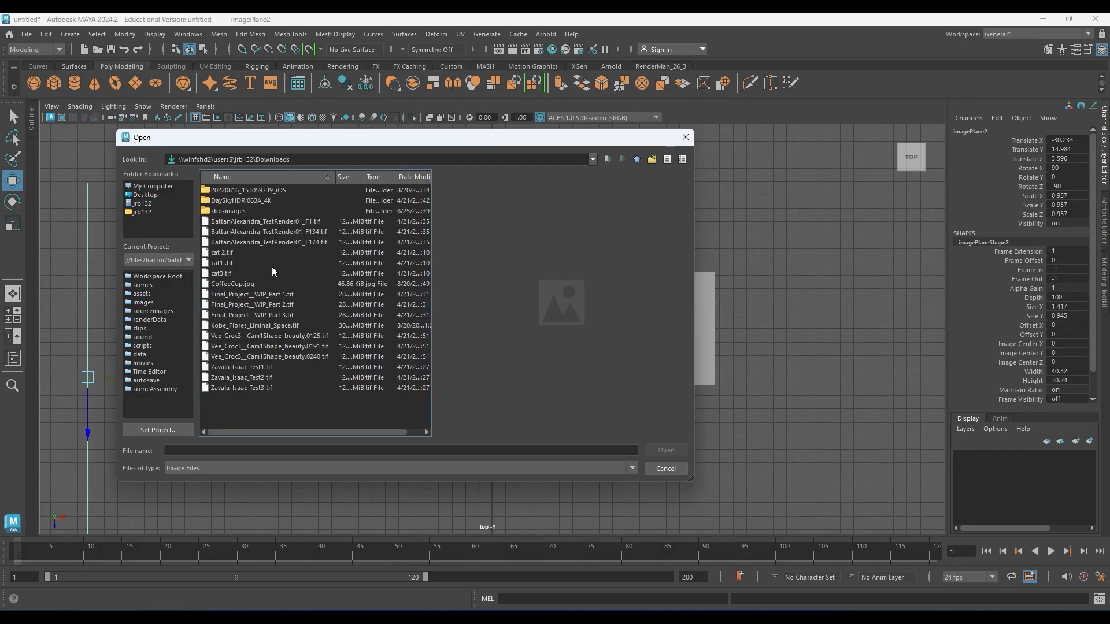
click(232, 211)
double_click(231, 211)
- Preview the controller photos in the folder one by one to find a suitable top reference
click(244, 189)
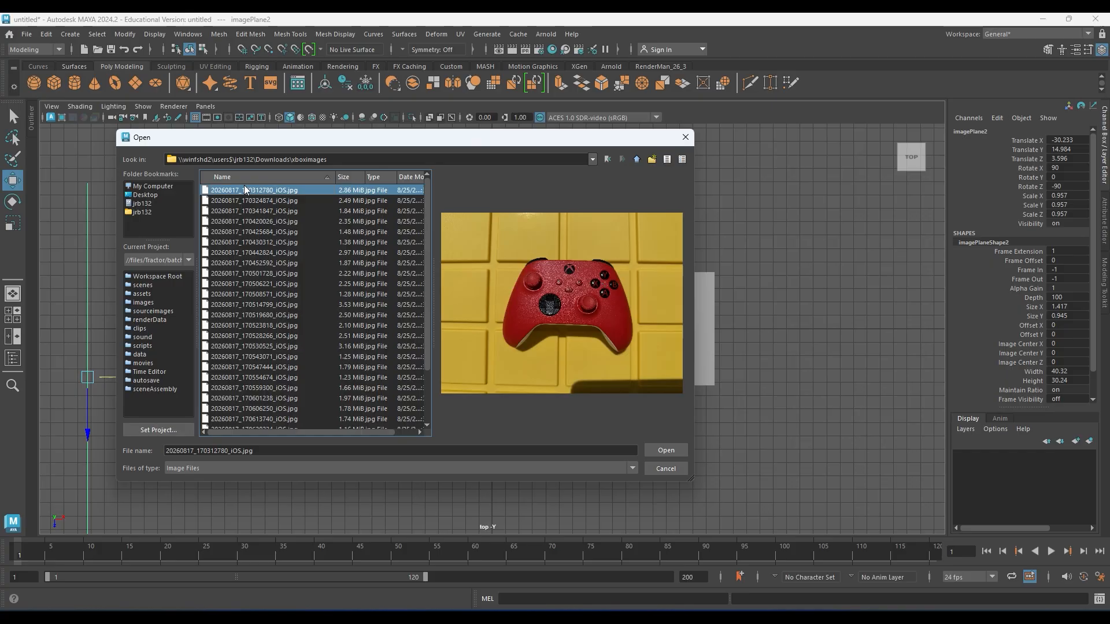
click(249, 200)
key(Down)
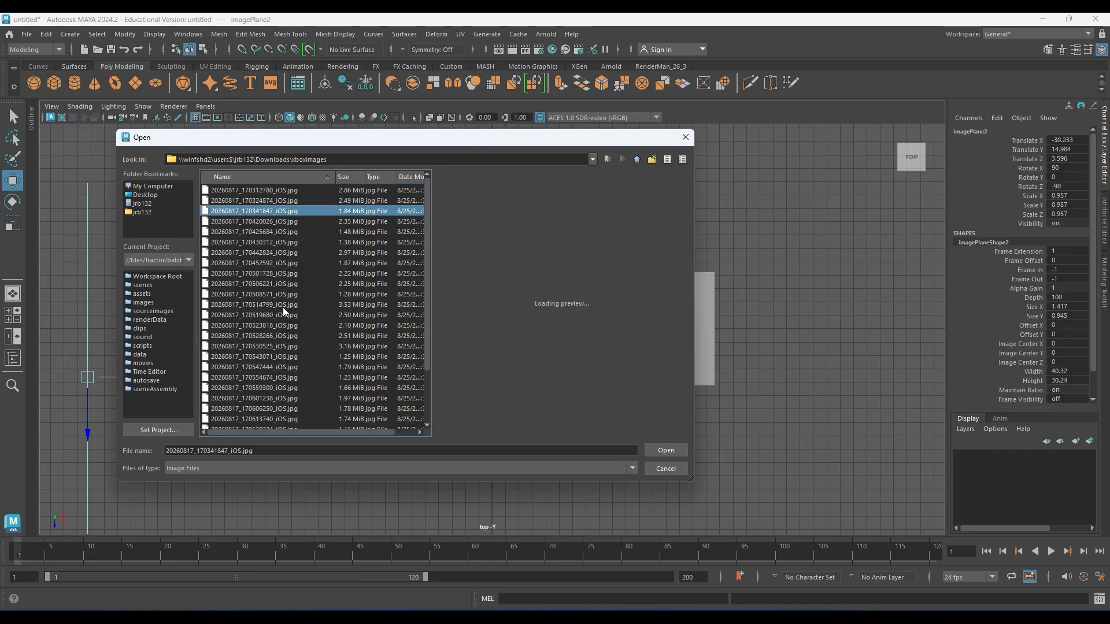
key(Down)
key(Down)
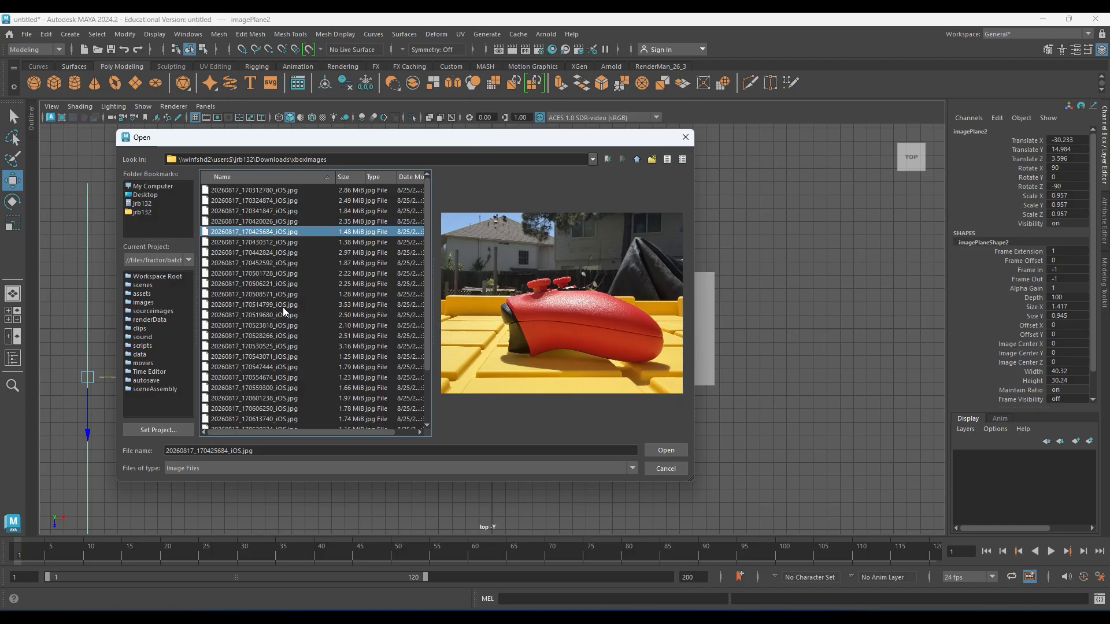
key(Down)
key(Down)
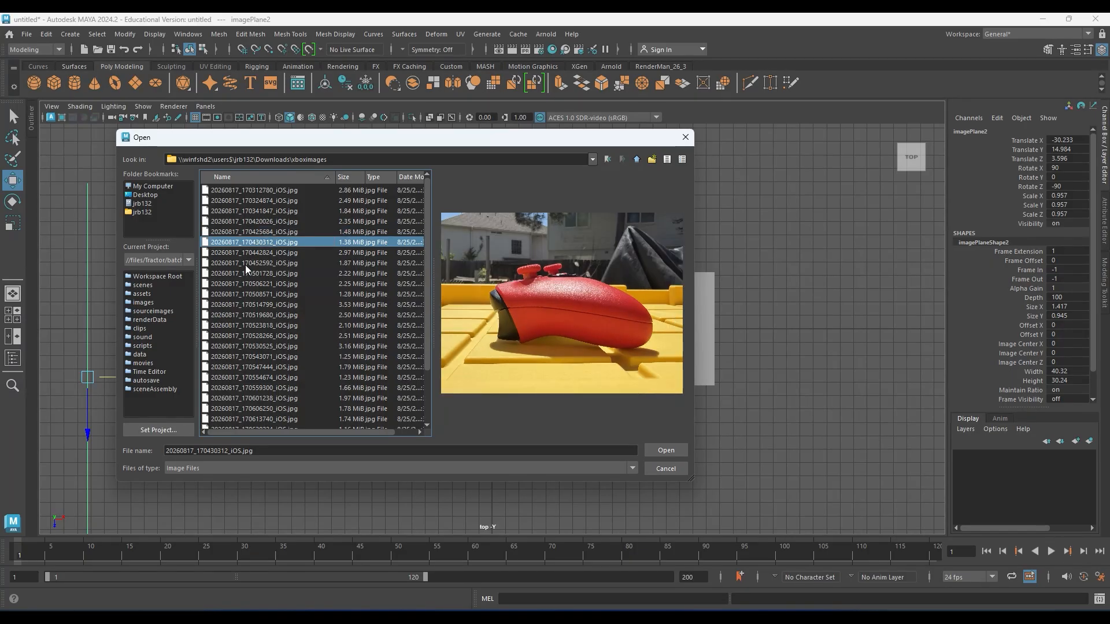
key(Down)
key(Down)
key(Down)
key(Down)
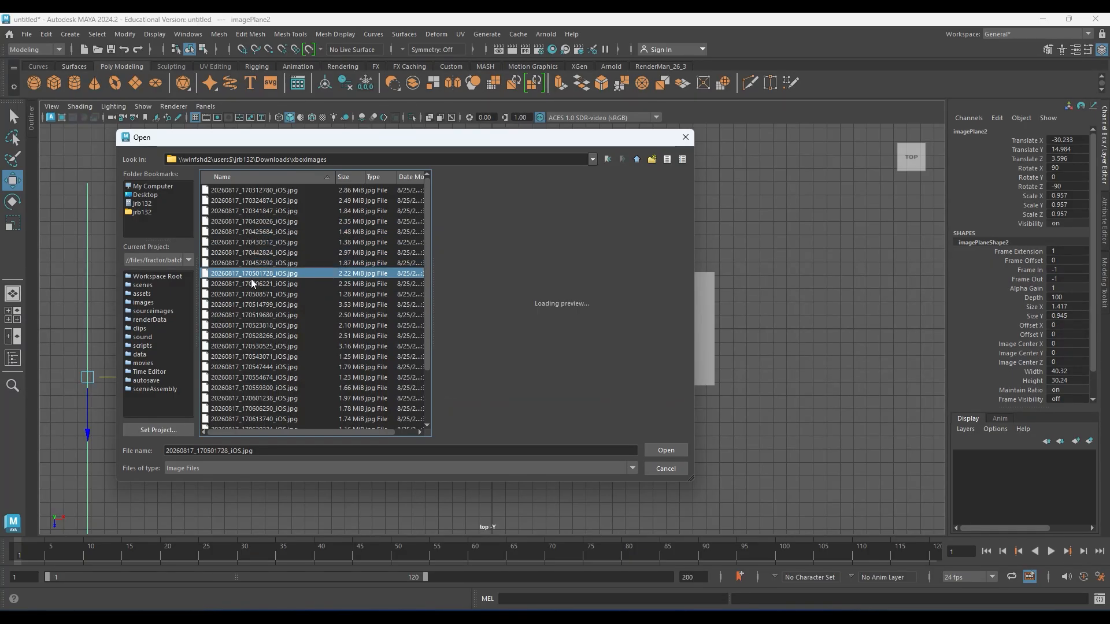
key(Down)
key(Down)
key(Down)
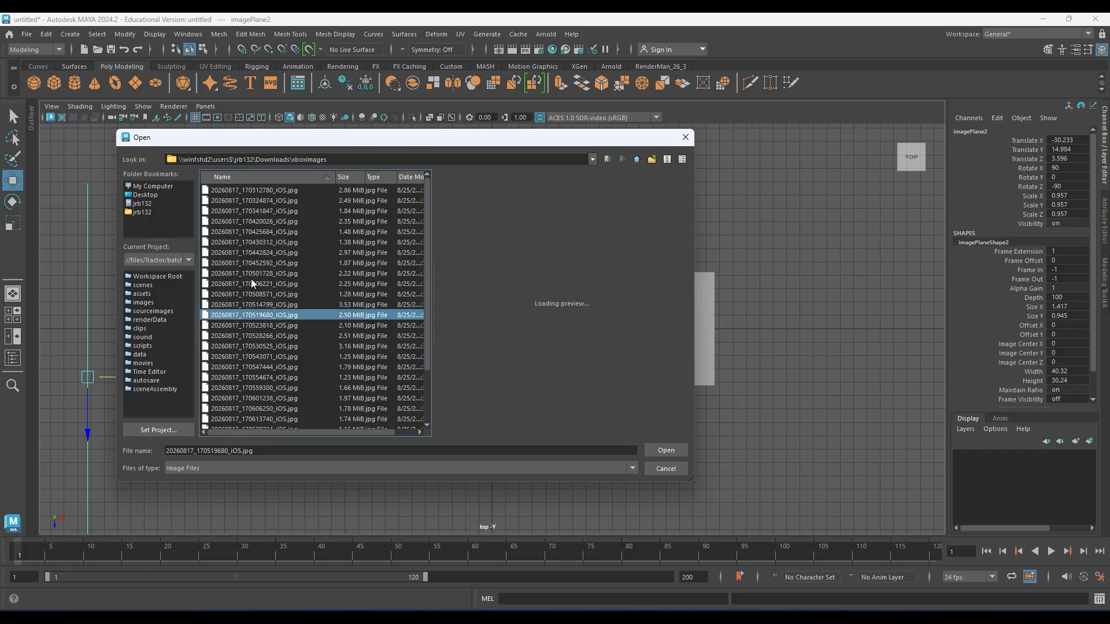
key(Down)
key(Down)
key(Down)
key(Down)
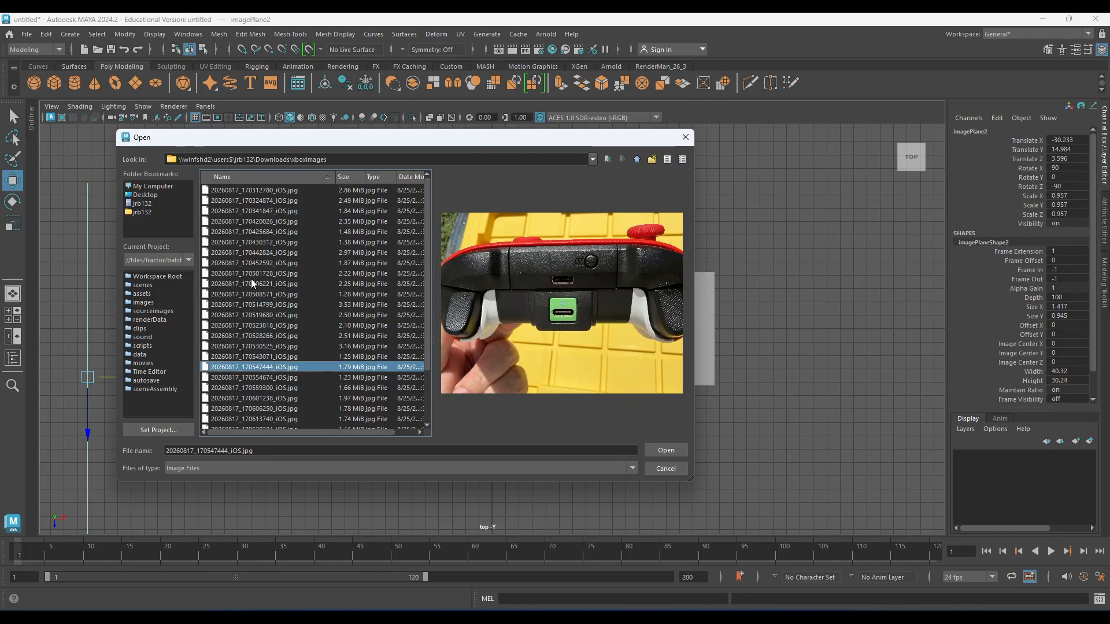
key(Down)
key(Down)
key(Down)
key(Down)
key(Down)
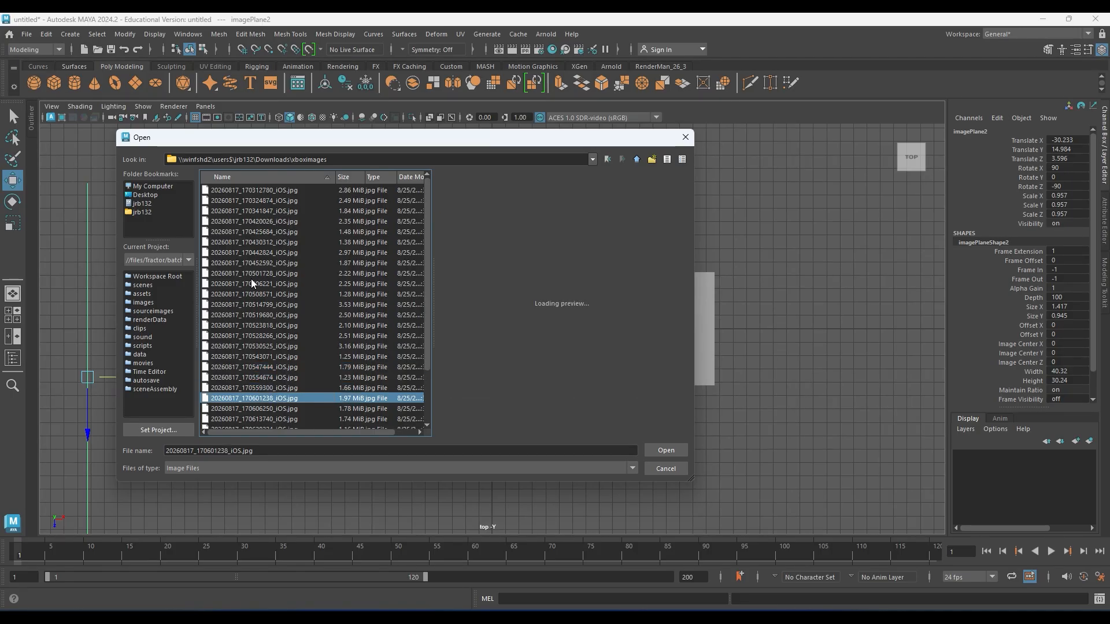
key(Down)
key(Down)
key(Down)
key(Down)
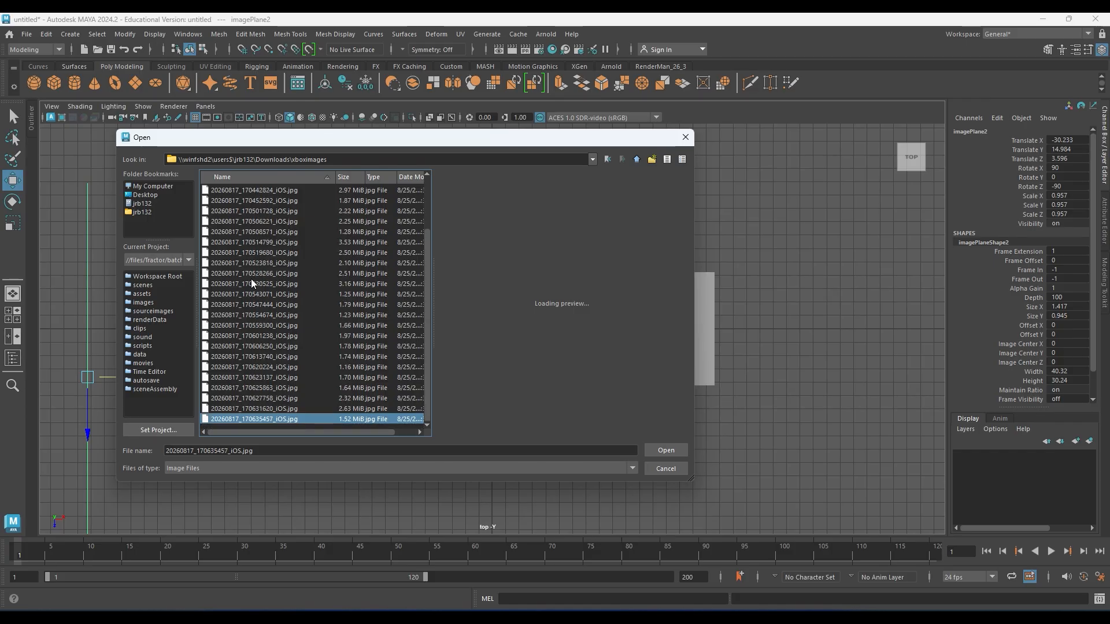
key(Down)
- Go back to the photo 20260817_170547444_iOS.jpg and import it as the top view's image plane
key(Up)
key(Up)
key(Up)
key(Up)
key(Up)
key(Up)
key(Up)
key(Up)
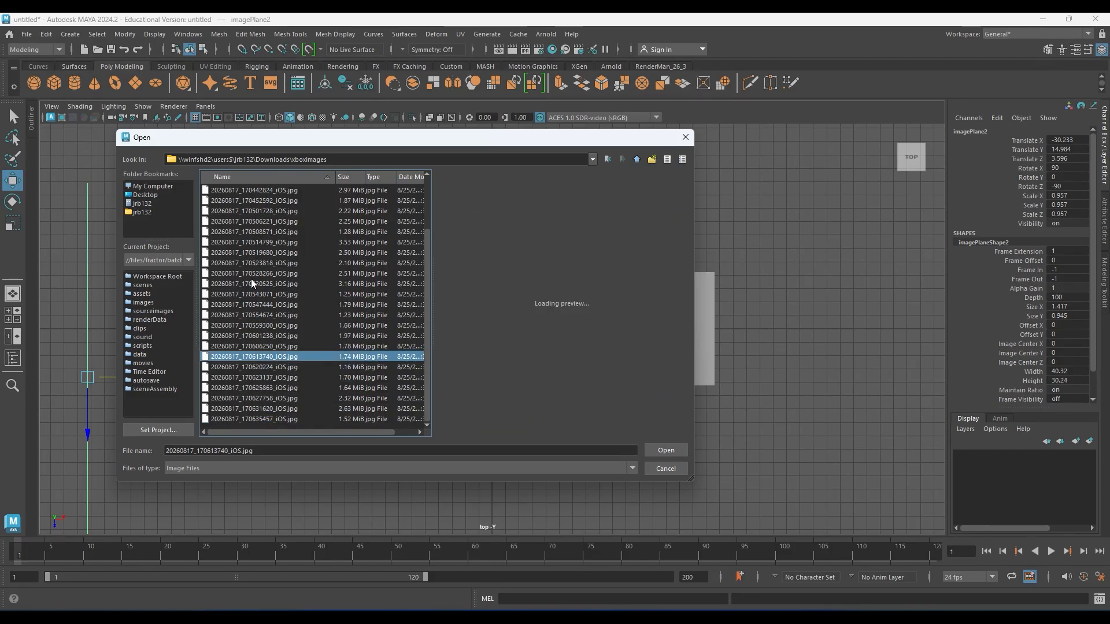
key(Up)
key(Up)
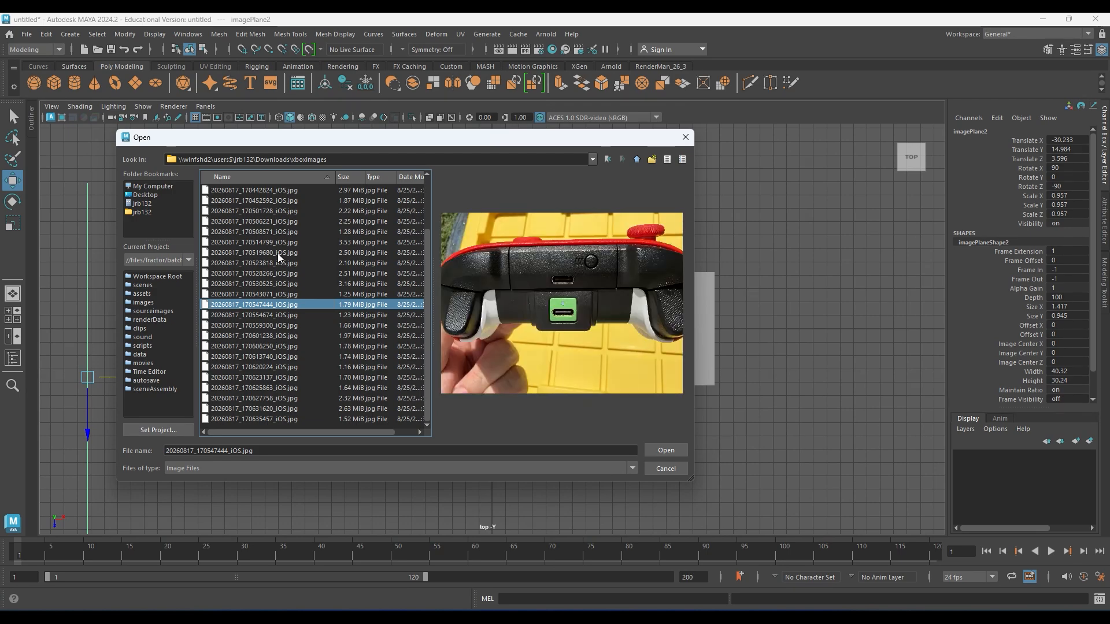
click(653, 449)
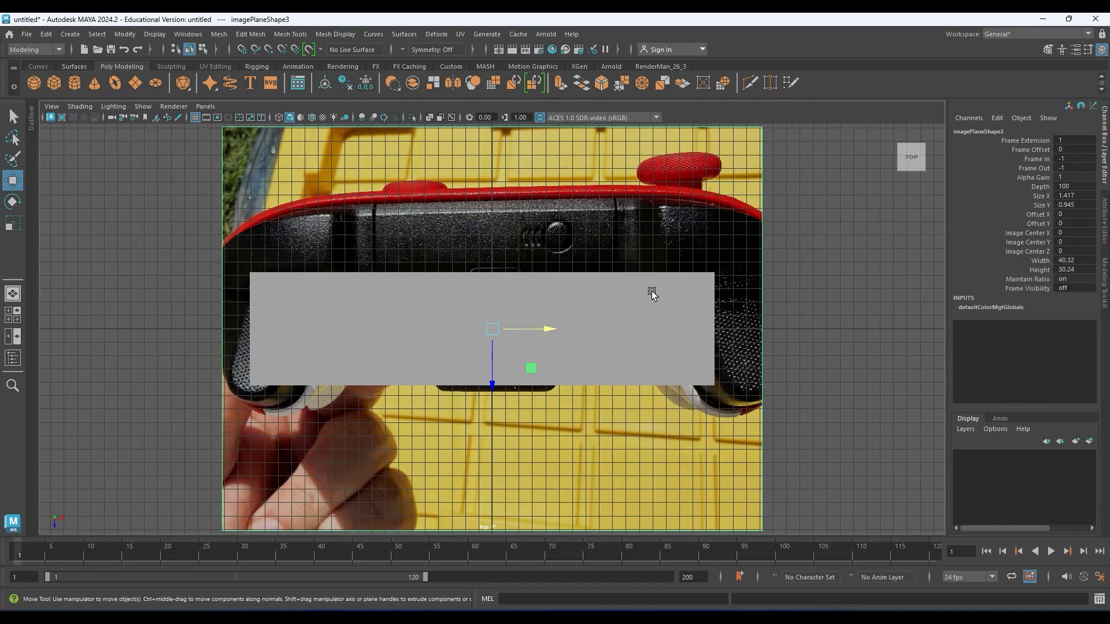
- Flip the top view's image plane around by setting its Rotate Y to -180
mouse_move(569, 237)
alt+middle_down()
mouse_move(577, 290)
mouse_move(583, 230)
alt+middle_up()
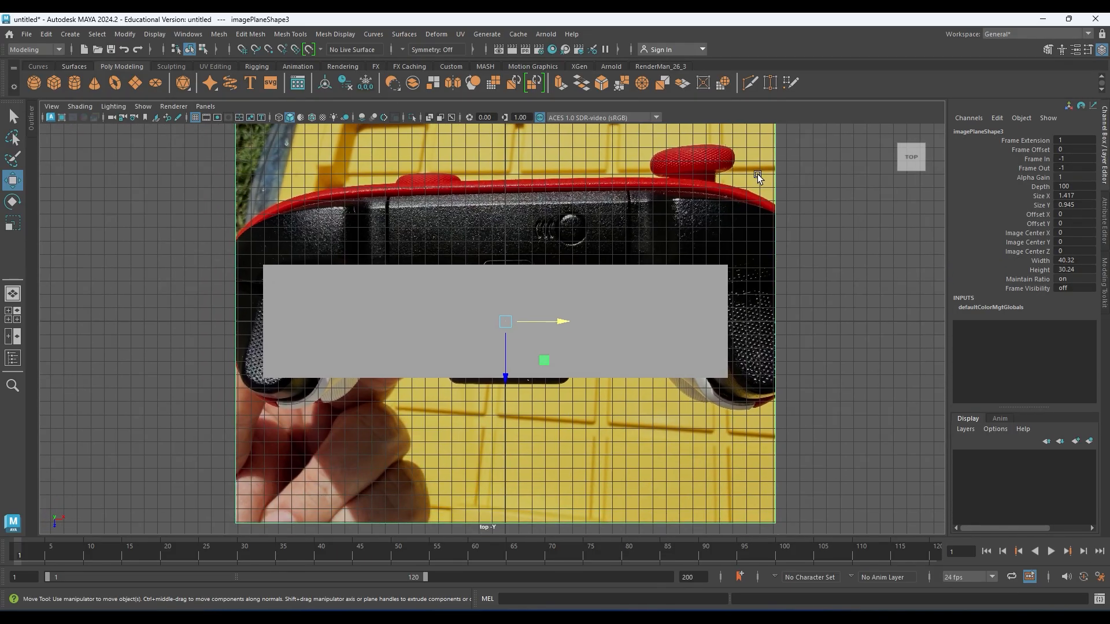
alt+middle_drag(758, 176, 760, 257)
drag(777, 167, 801, 214)
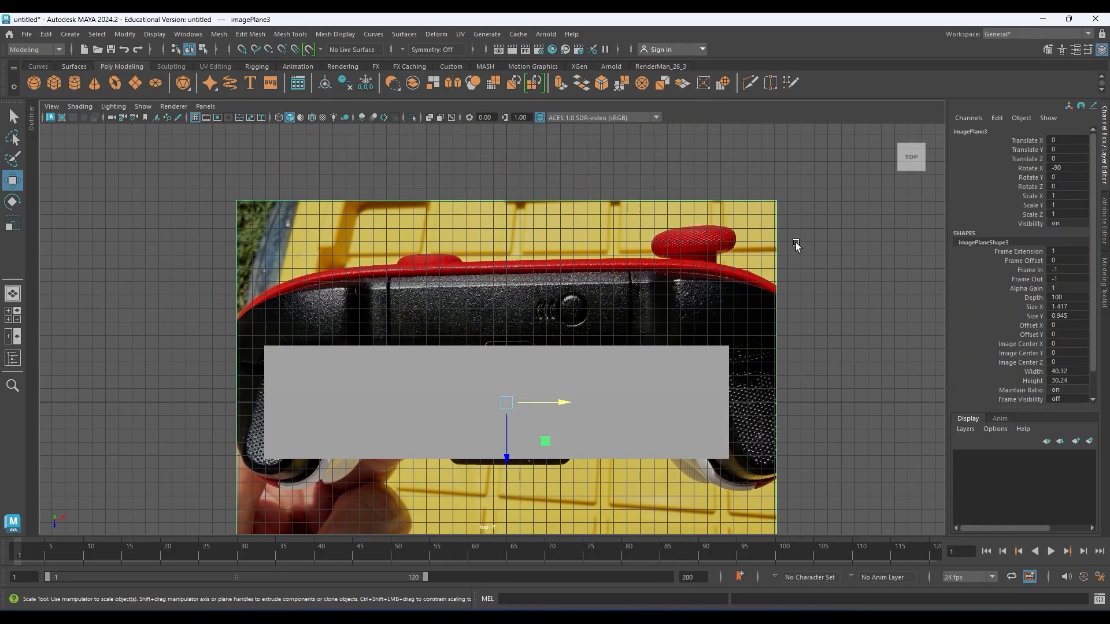
key(r)
key(space)
alt+drag(535, 289, 569, 244)
key(e)
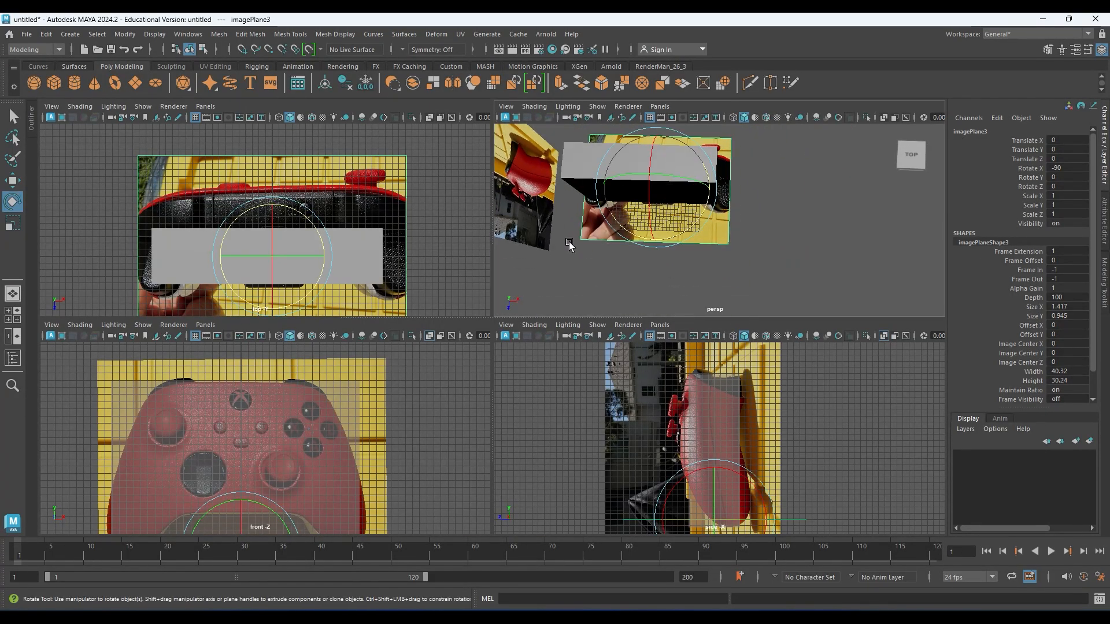
drag(701, 216, 579, 126)
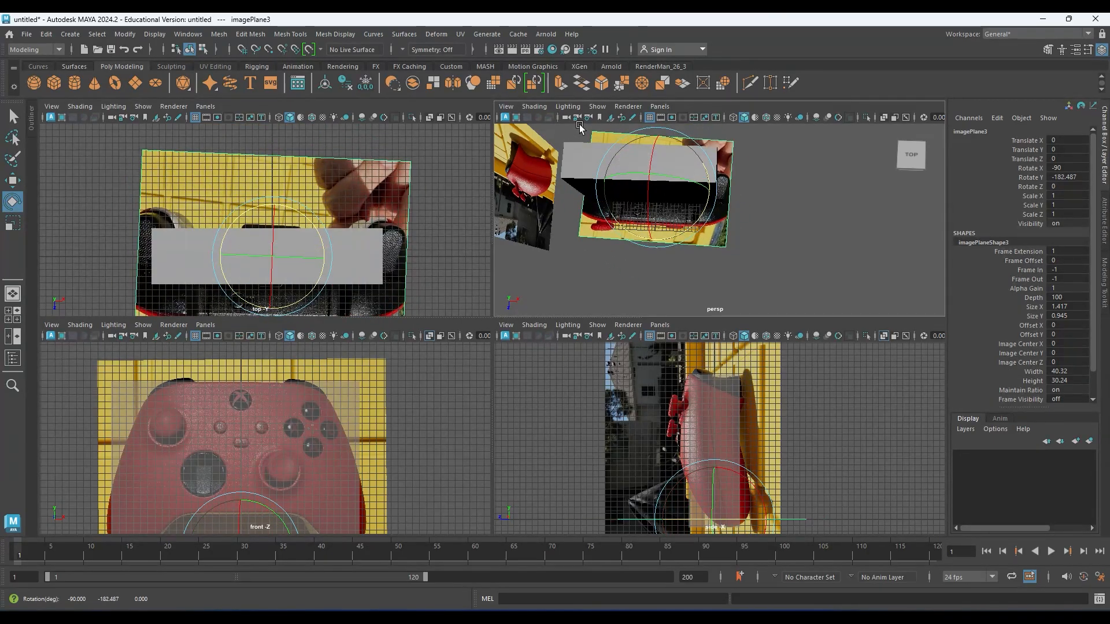
double_click(1071, 178)
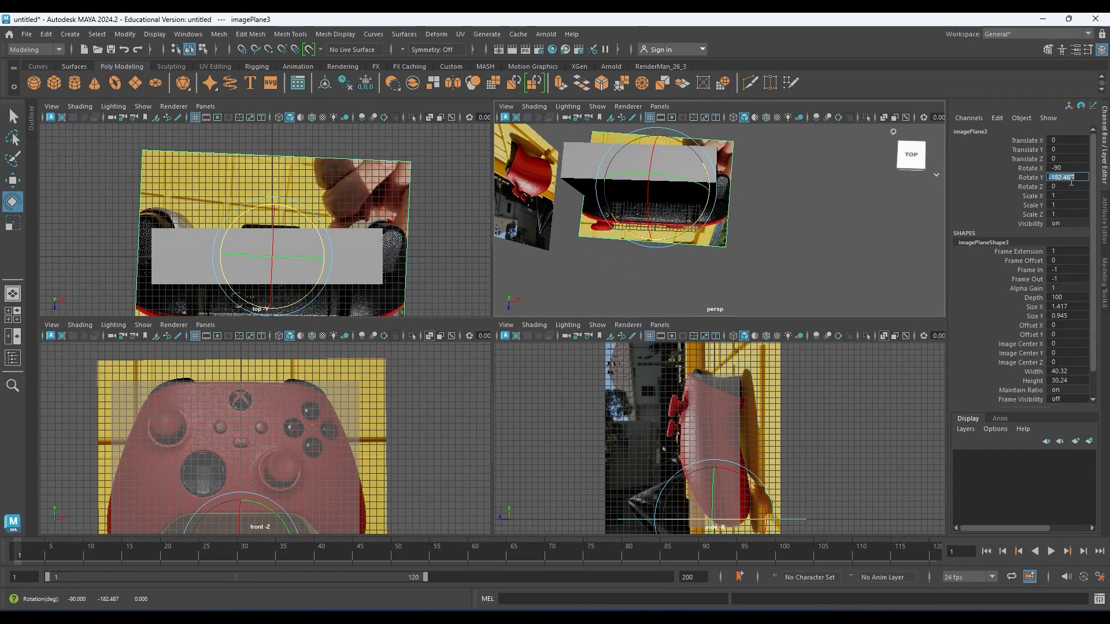
text(-180)
key(Return)
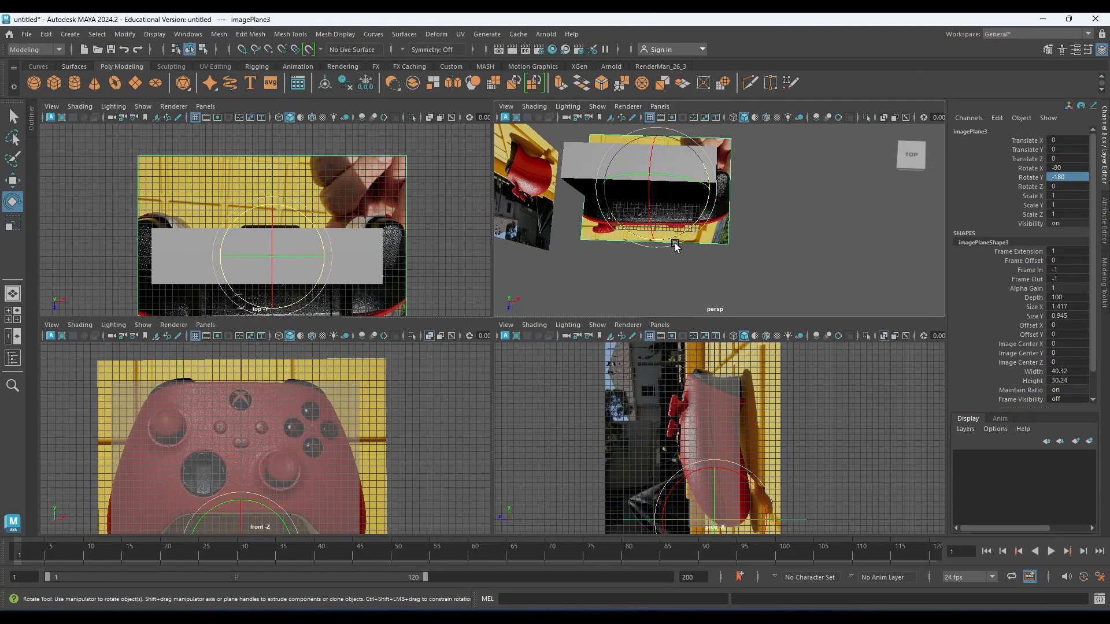
- Turn on X-Ray shading in the top view
alt+middle_drag(673, 241, 694, 271)
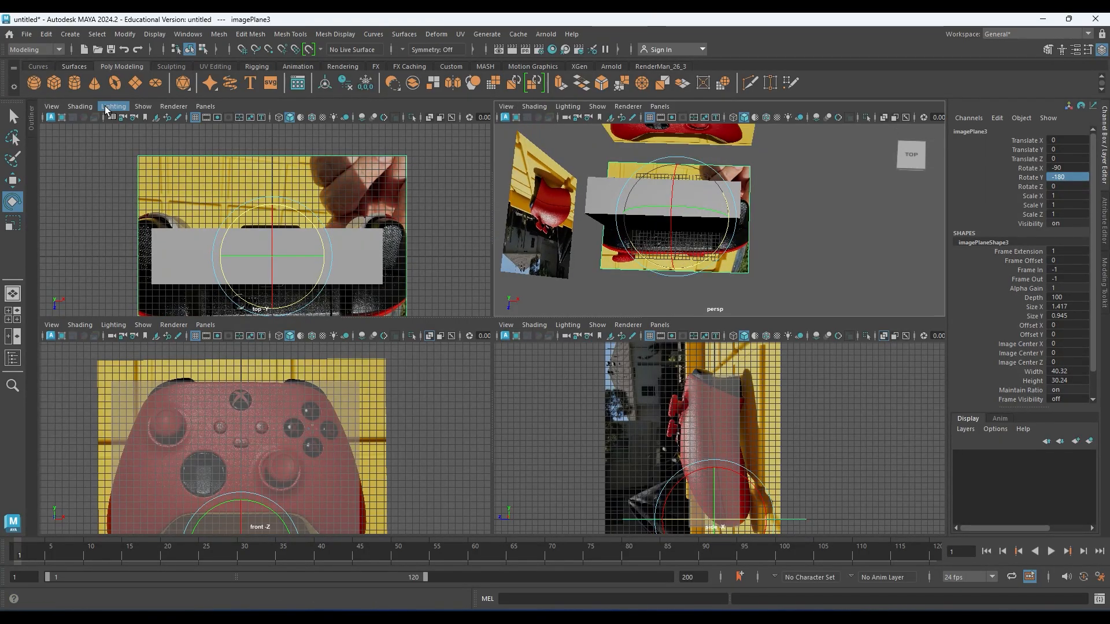
click(80, 107)
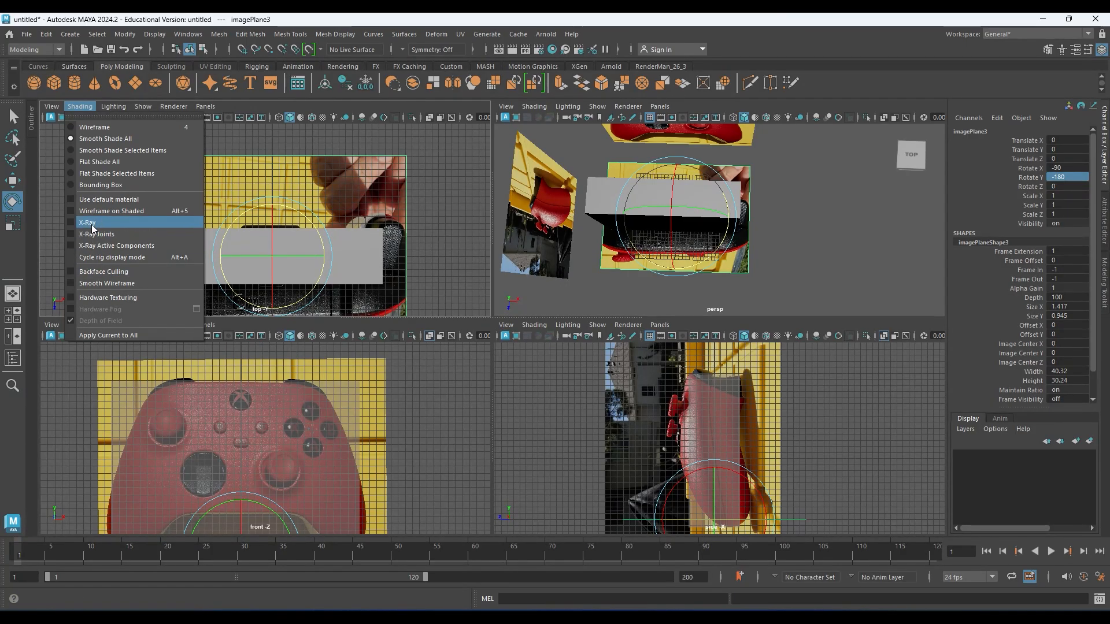
click(87, 222)
- Scale the top image plane down to about 0.745 and move it to about -2.344 in Z over the cube
mouse_move(314, 244)
alt+middle_down()
mouse_move(359, 173)
mouse_move(355, 183)
alt+middle_up()
key(r)
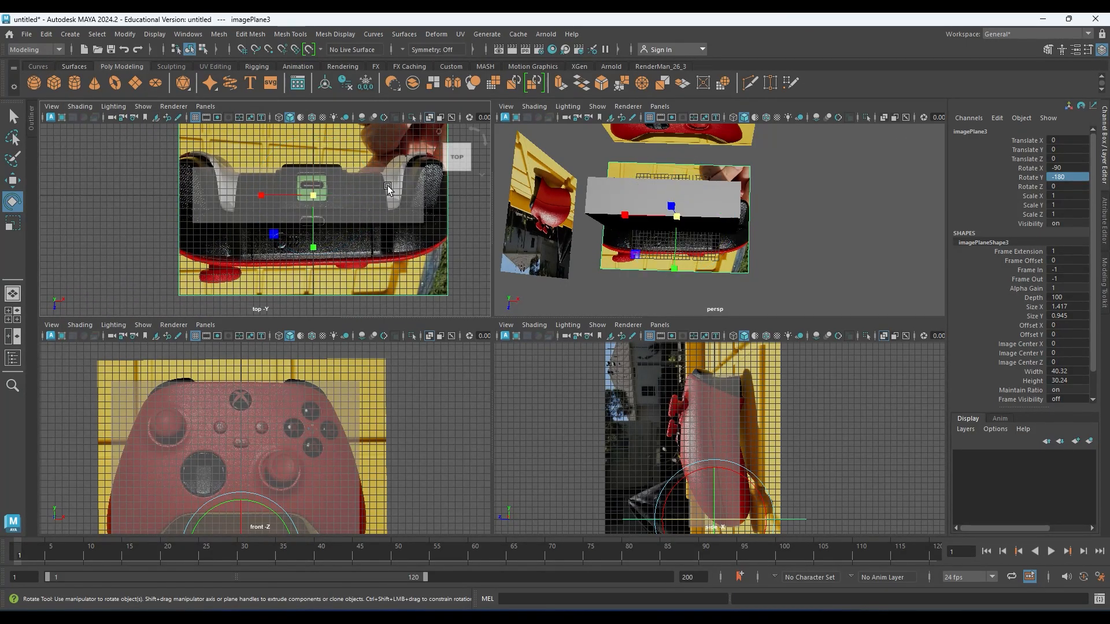
drag(302, 197, 284, 195)
key(w)
drag(312, 243, 310, 228)
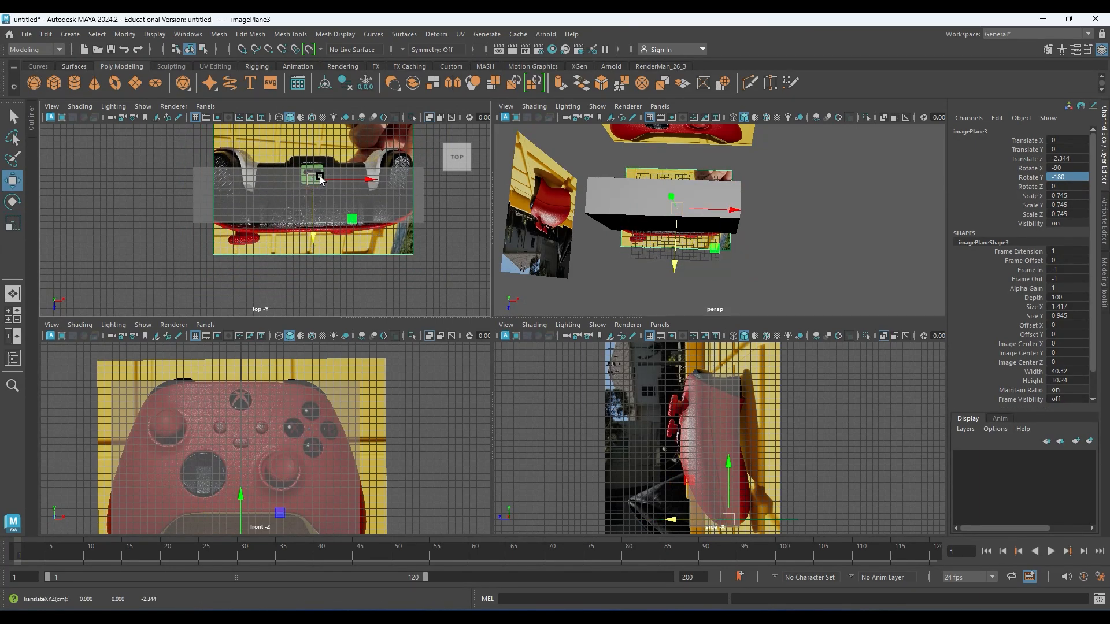
- Refine the top image plane's uniform scale to about 0.759 to match the controller to the cube
key(r)
drag(314, 178, 320, 184)
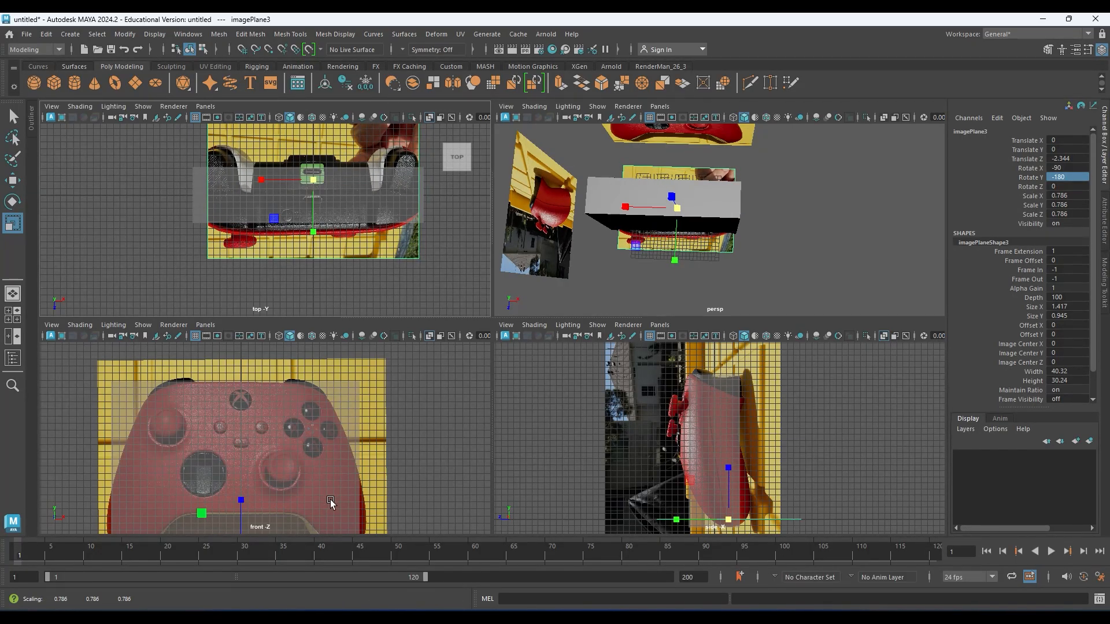
alt+middle_drag(328, 498, 329, 428)
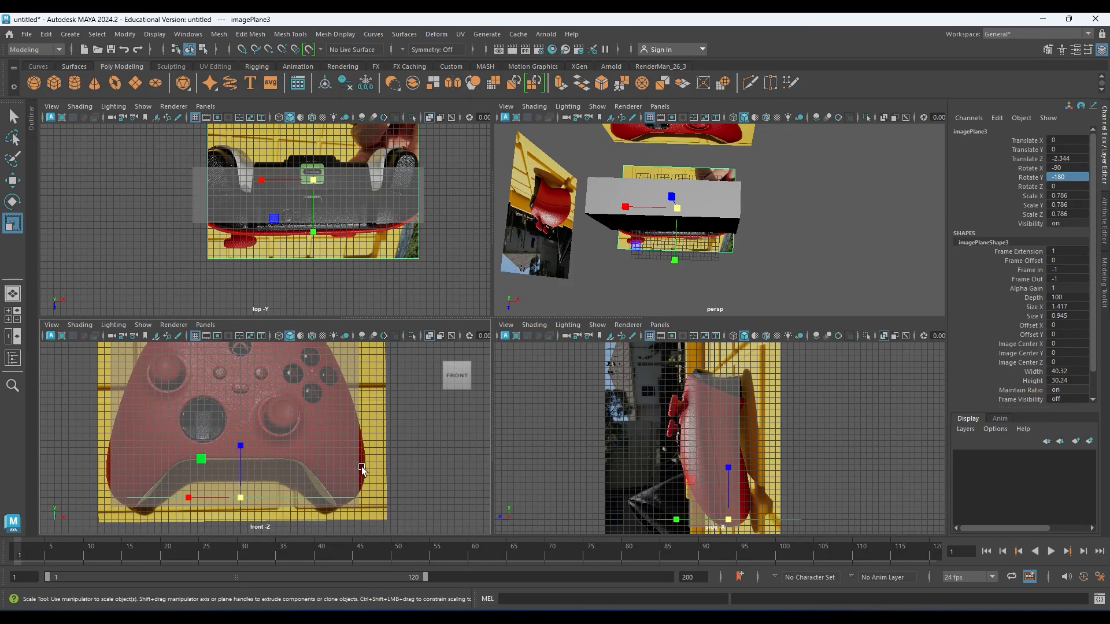
alt+middle_drag(319, 185, 312, 200)
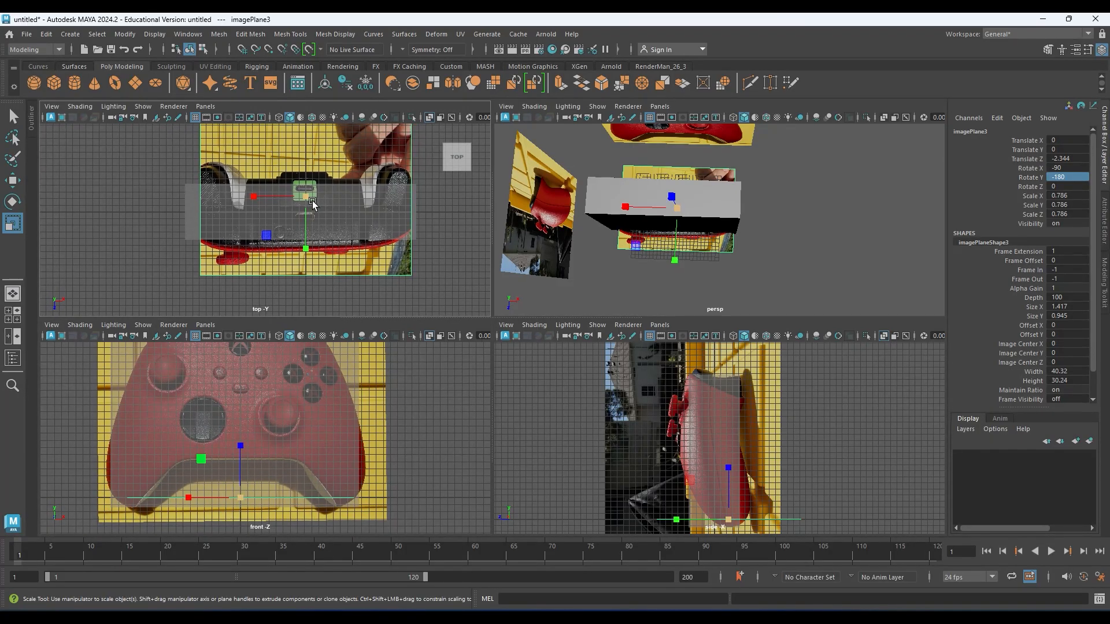
drag(302, 193, 299, 196)
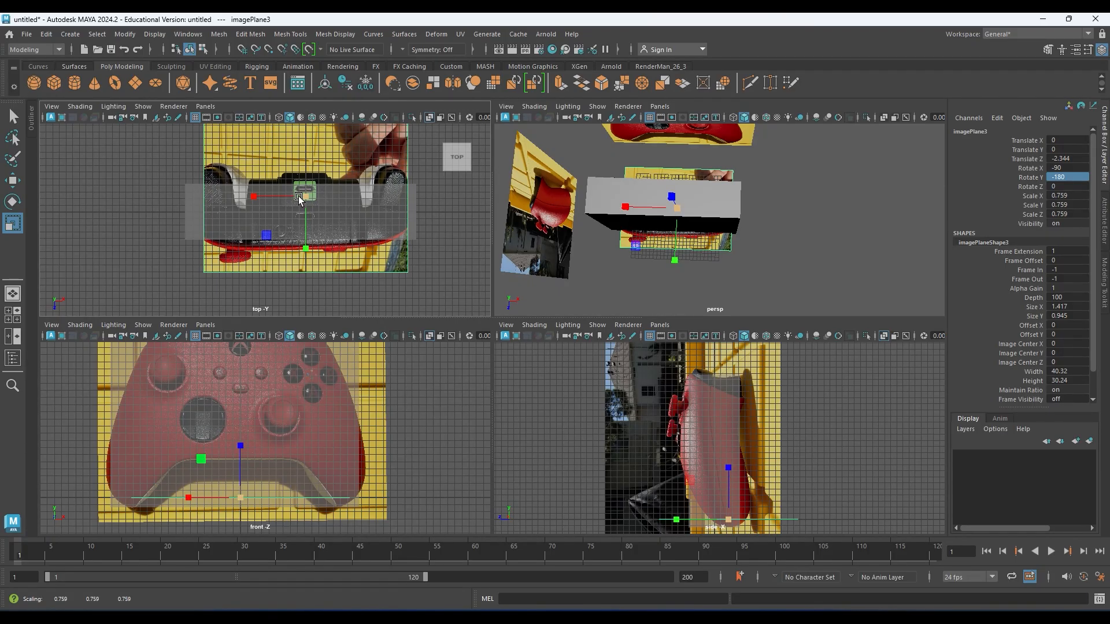
- Shift the top image plane to about -2.646 in Z and rotate it to about -181.703 in Y to level the controller
key(space)
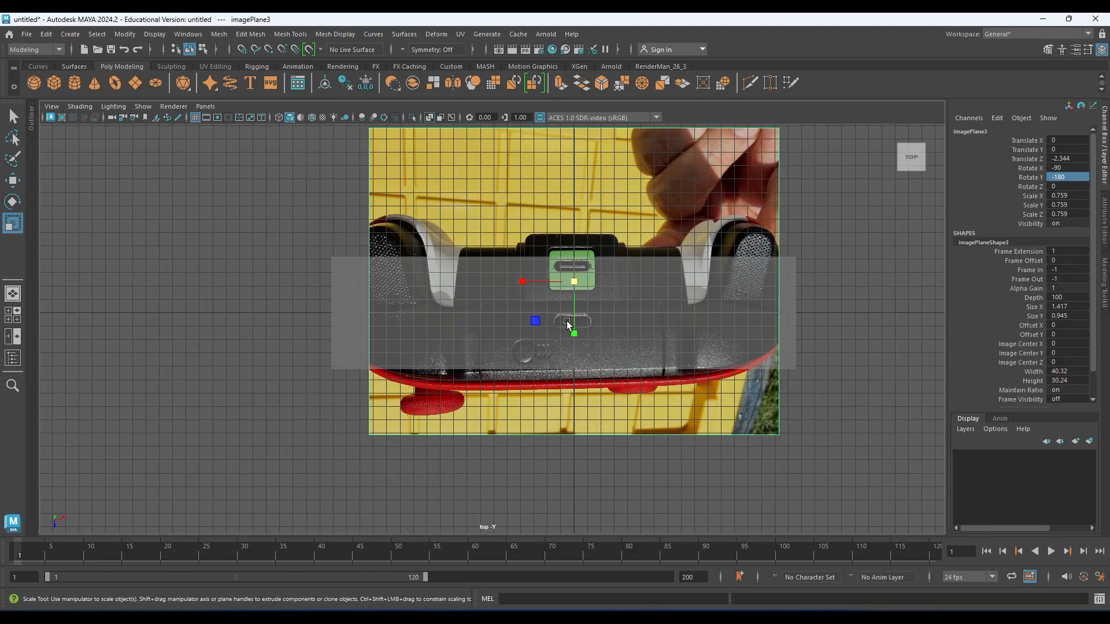
key(w)
drag(573, 342, 597, 328)
key(e)
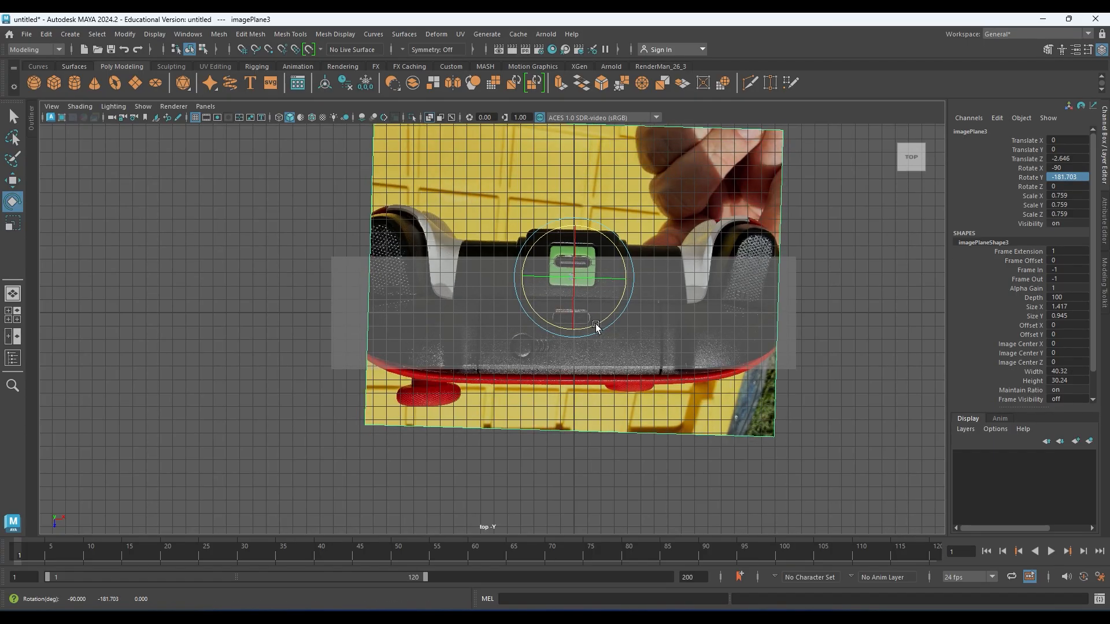
key(space)
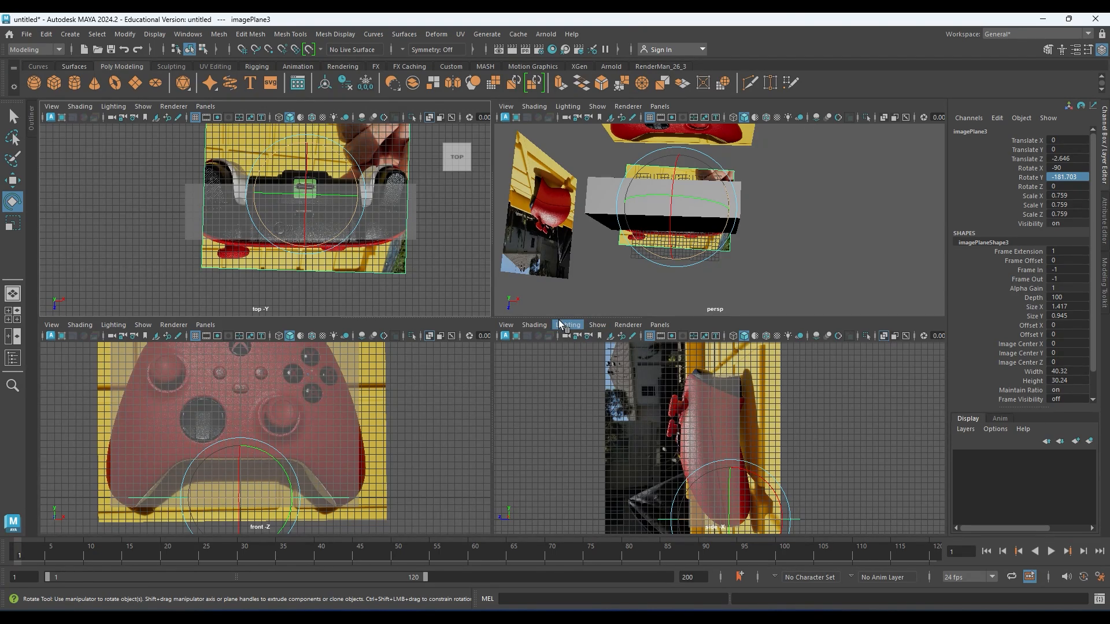
- In the perspective view, lower the top image plane to about -23.102 in Y, well below the cube
key(space)
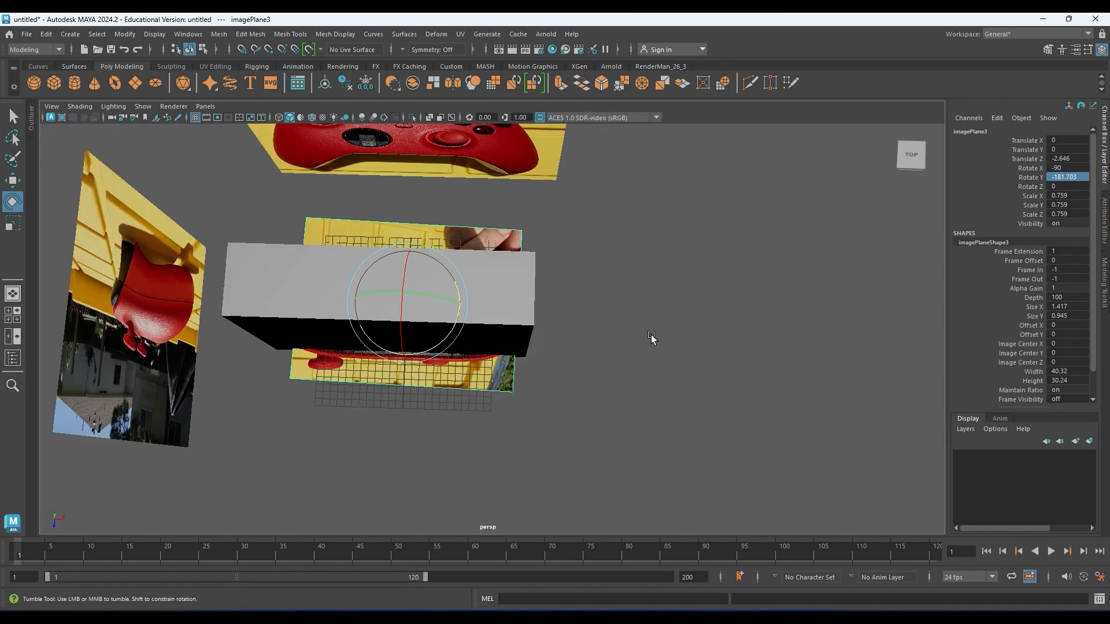
alt+drag(651, 338, 589, 290)
key(w)
drag(448, 248, 455, 364)
alt+middle_drag(468, 217, 589, 344)
alt+right_drag(589, 344, 503, 338)
alt+drag(503, 338, 532, 372)
alt+middle_drag(532, 371, 526, 314)
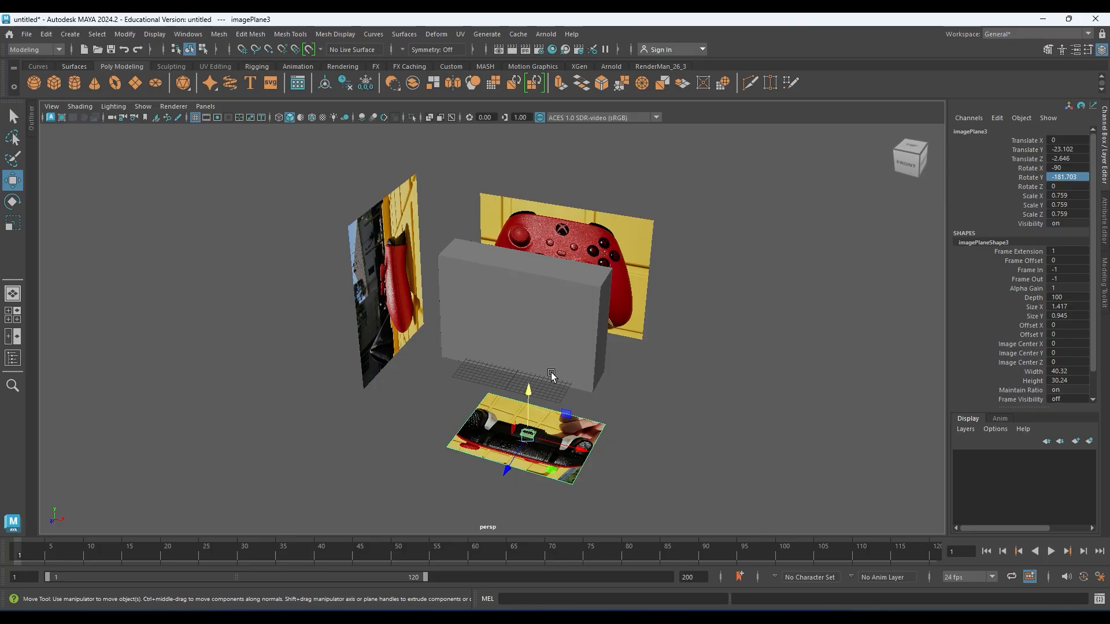
- Create a free image plane, place it beside the front reference, scale it to about 3.352 and rotate it about -44.447 in Y
click(68, 35)
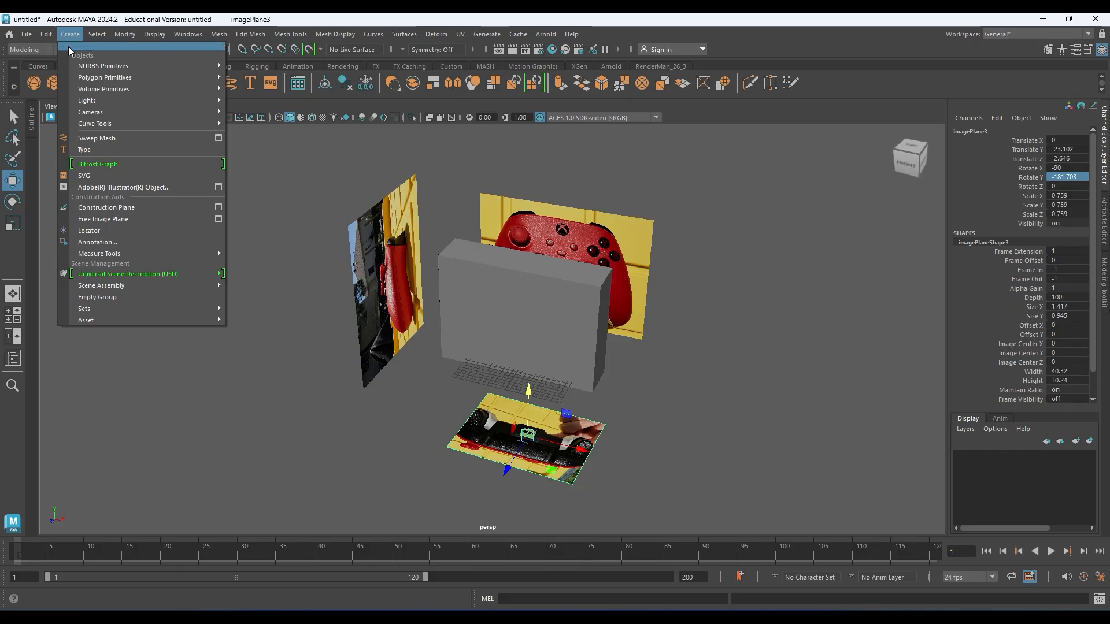
click(129, 220)
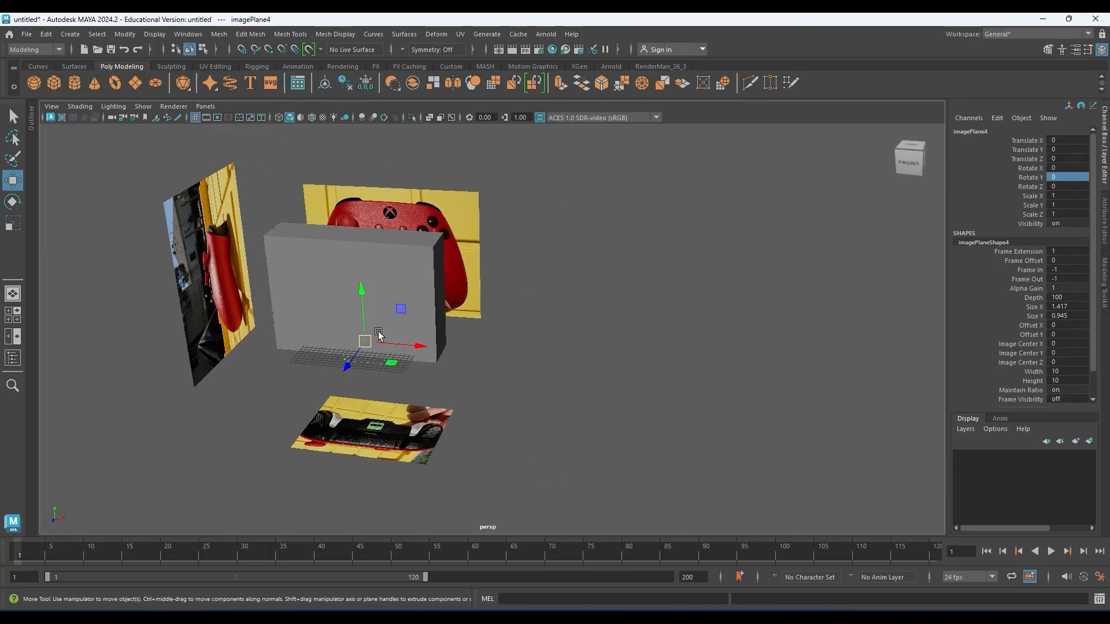
drag(365, 341, 540, 245)
key(r)
key(w)
key(e)
key(w)
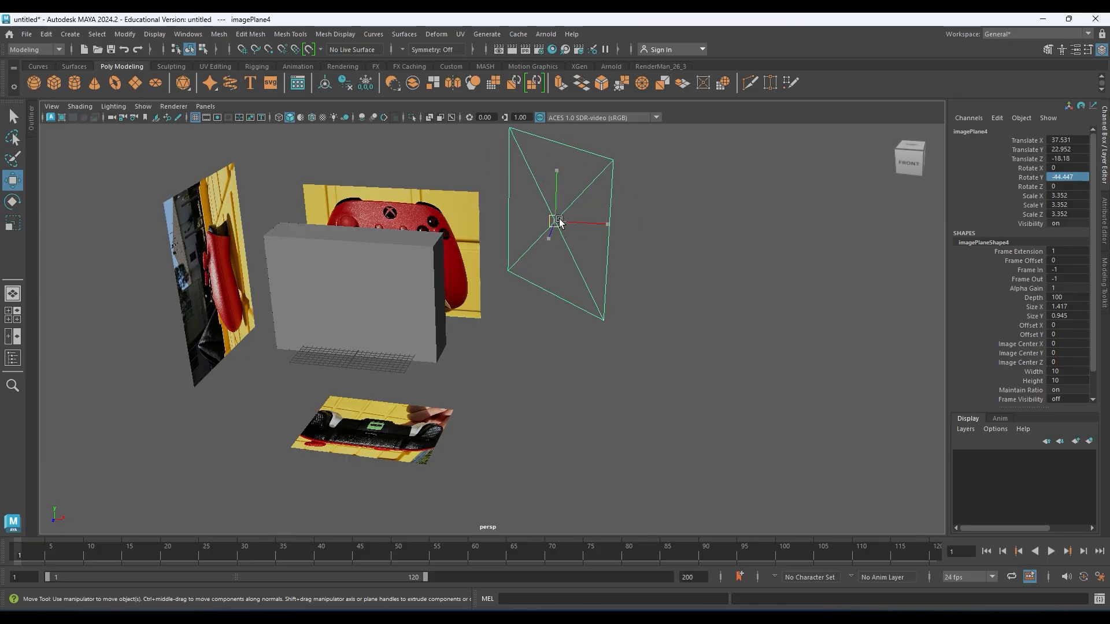
- Start choosing an image file for the free image plane and browse to the xboximages folder inside Downloads
click(1105, 226)
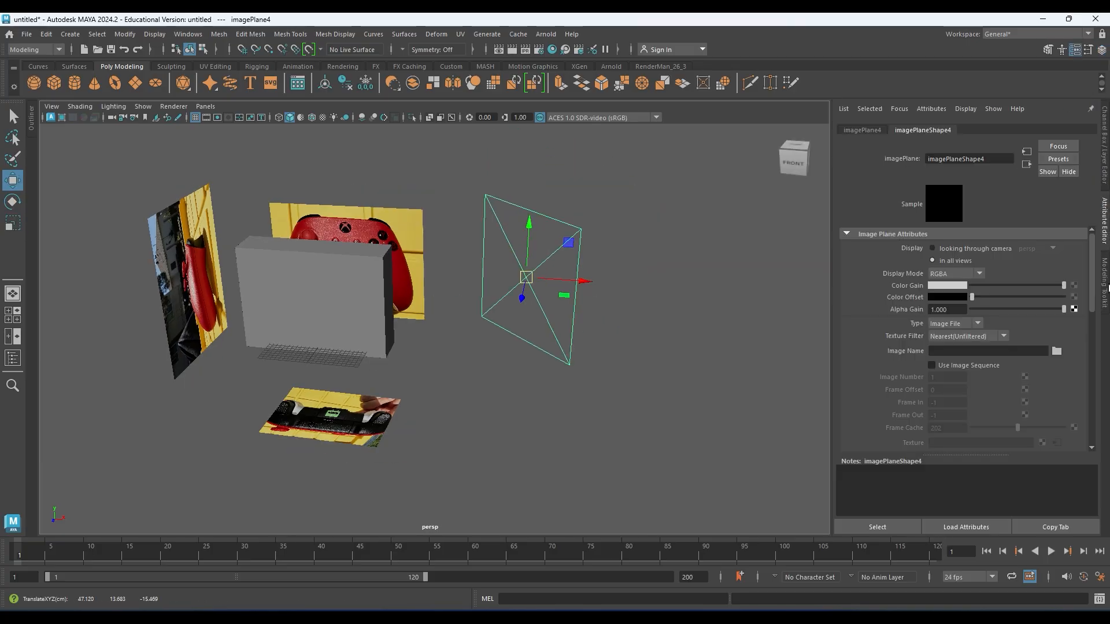
click(1057, 352)
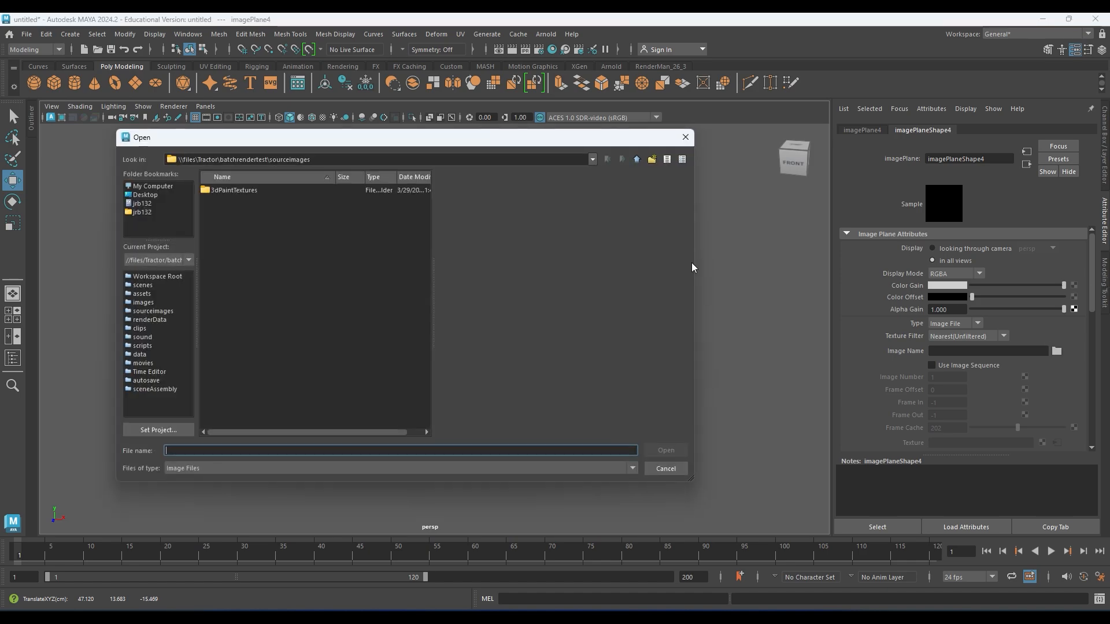
click(142, 203)
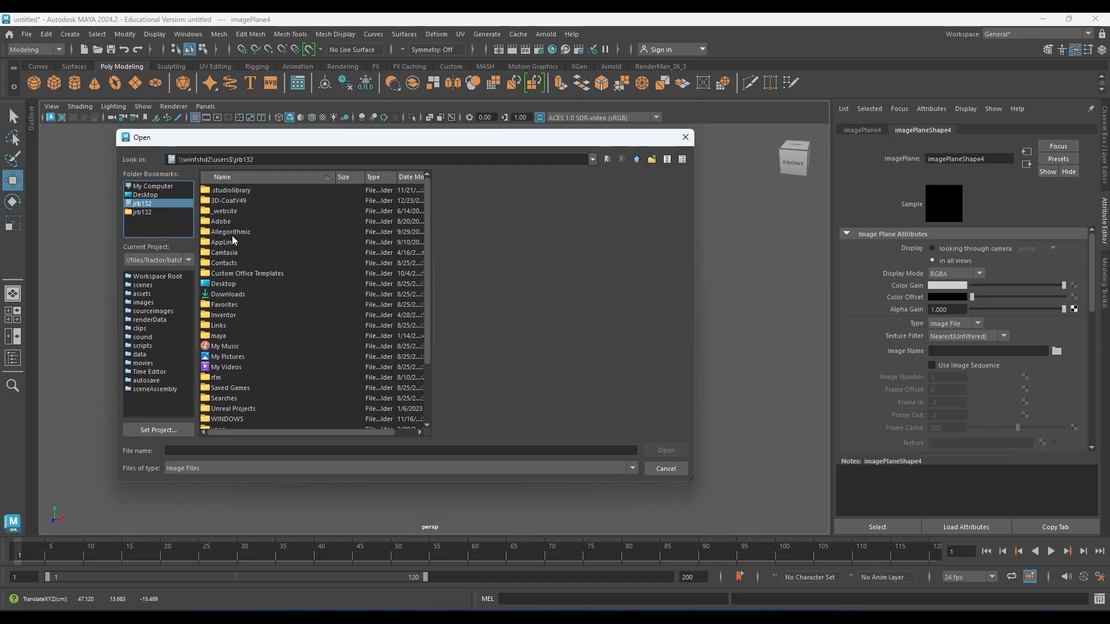
double_click(230, 294)
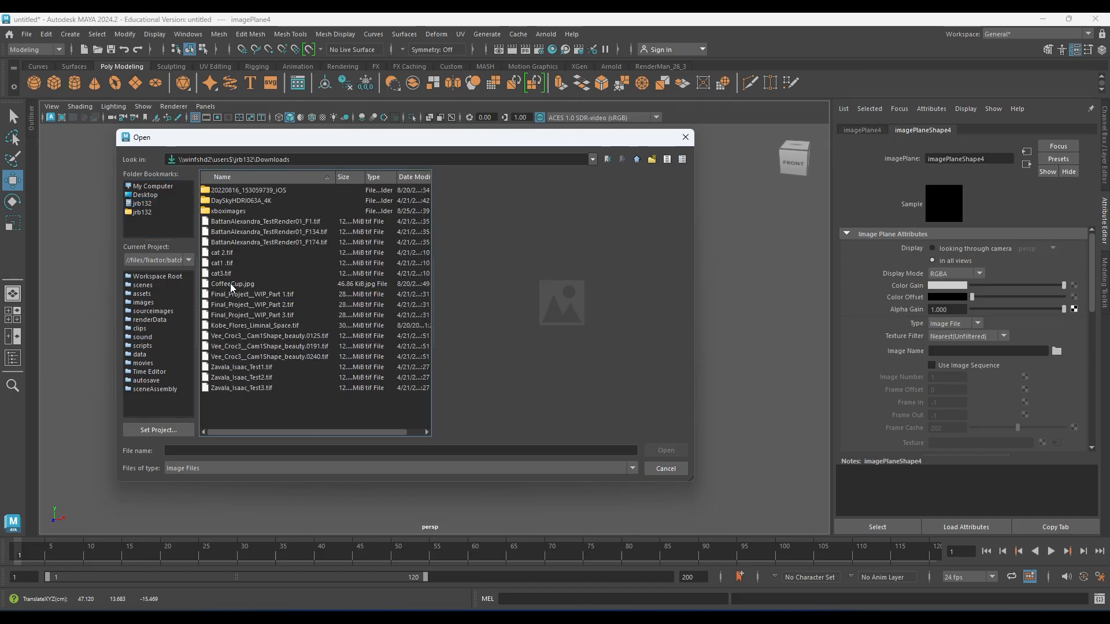
double_click(231, 209)
- Look through the controller photos and load 20260817_170442824_iOS.jpg, the controller's back, onto the free image plane
click(245, 189)
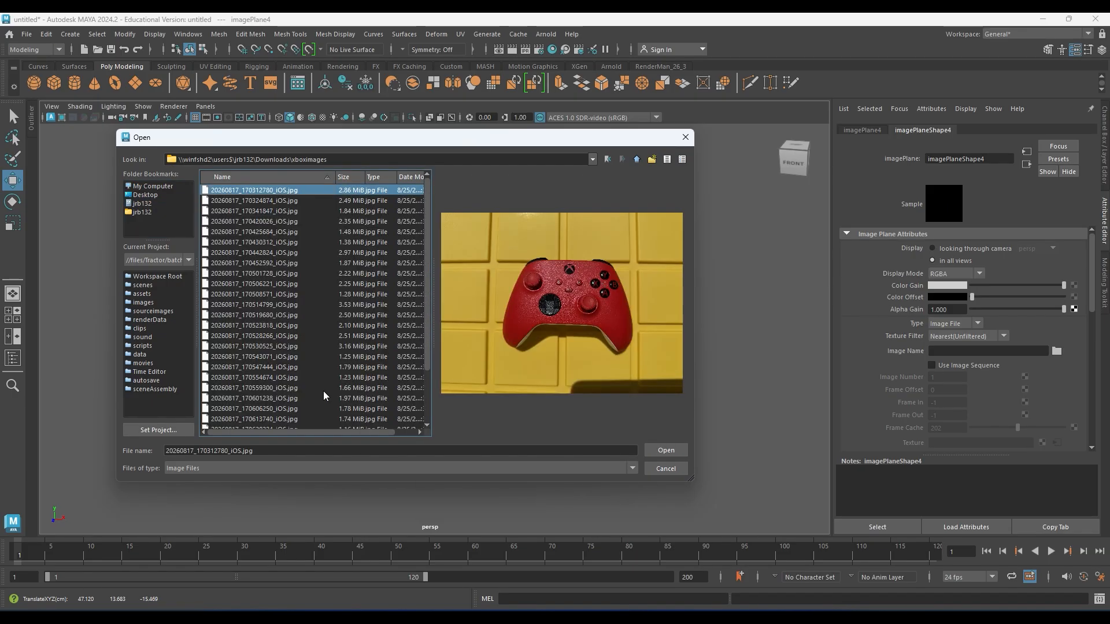
key(Down)
key(Down)
key(Down)
key(Down)
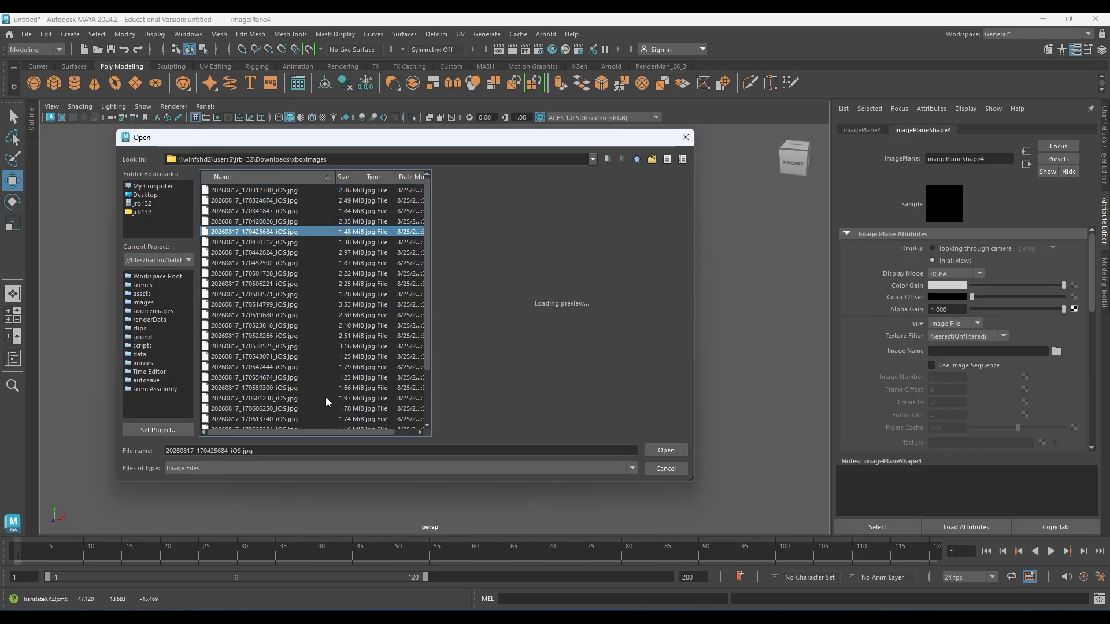
key(Down)
key(Down)
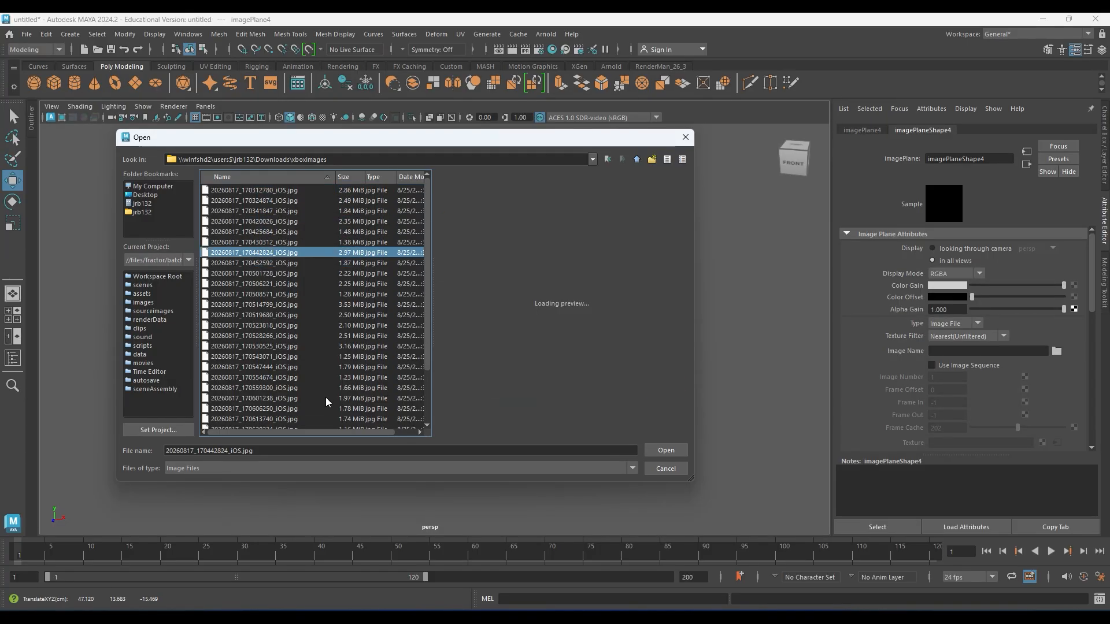
click(666, 451)
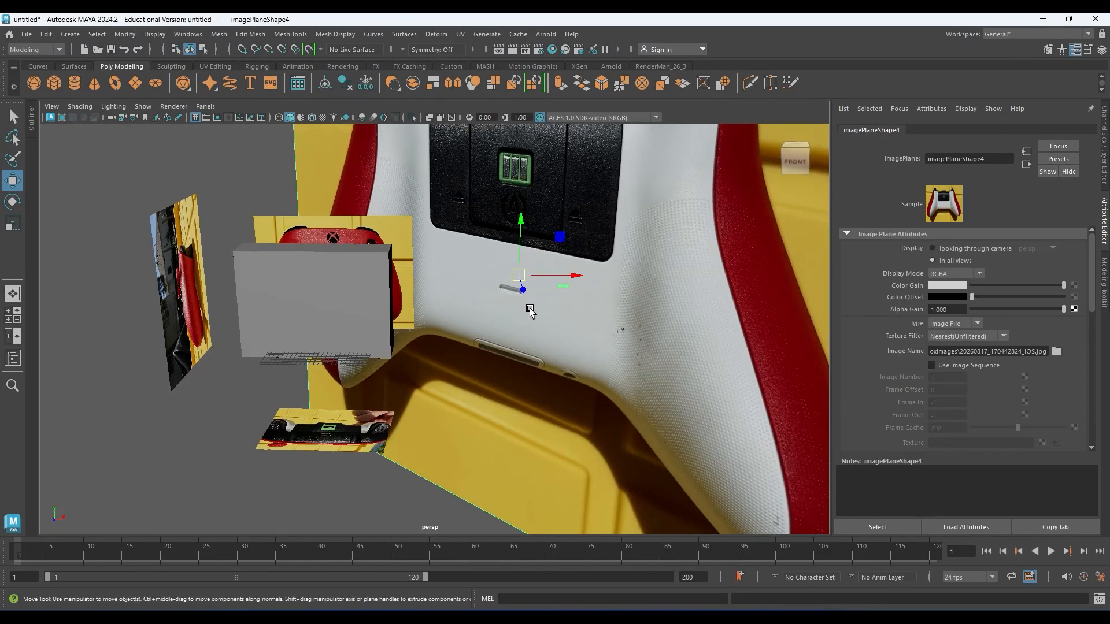
- Scale the free image plane down uniformly until it is about as large as the other reference planes
key(r)
drag(521, 279, 137, 216)
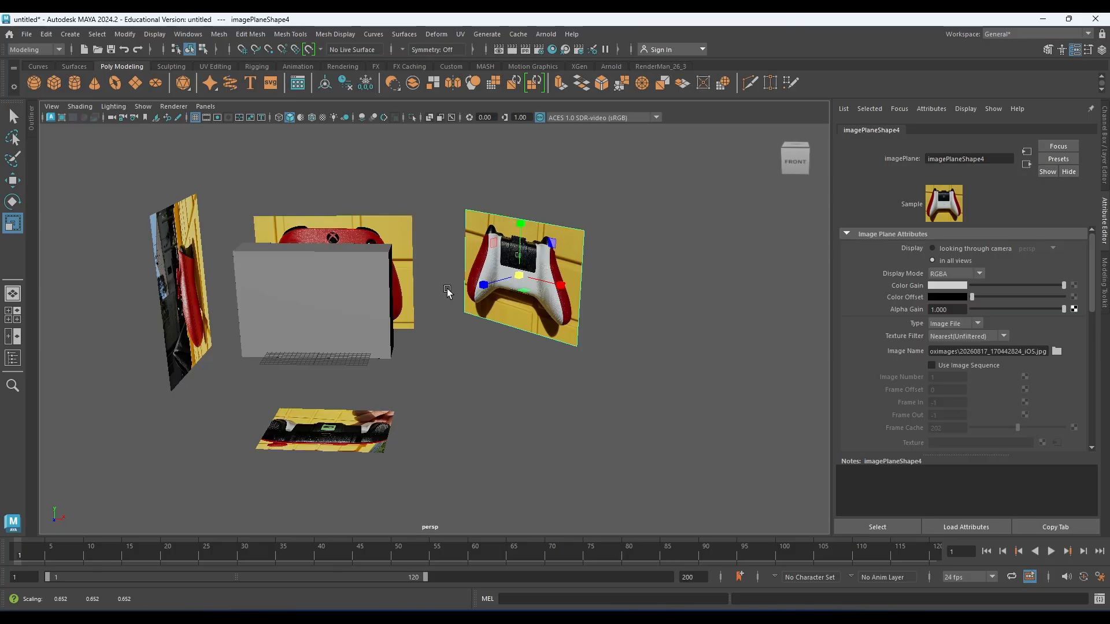
alt+middle_drag(636, 269, 661, 280)
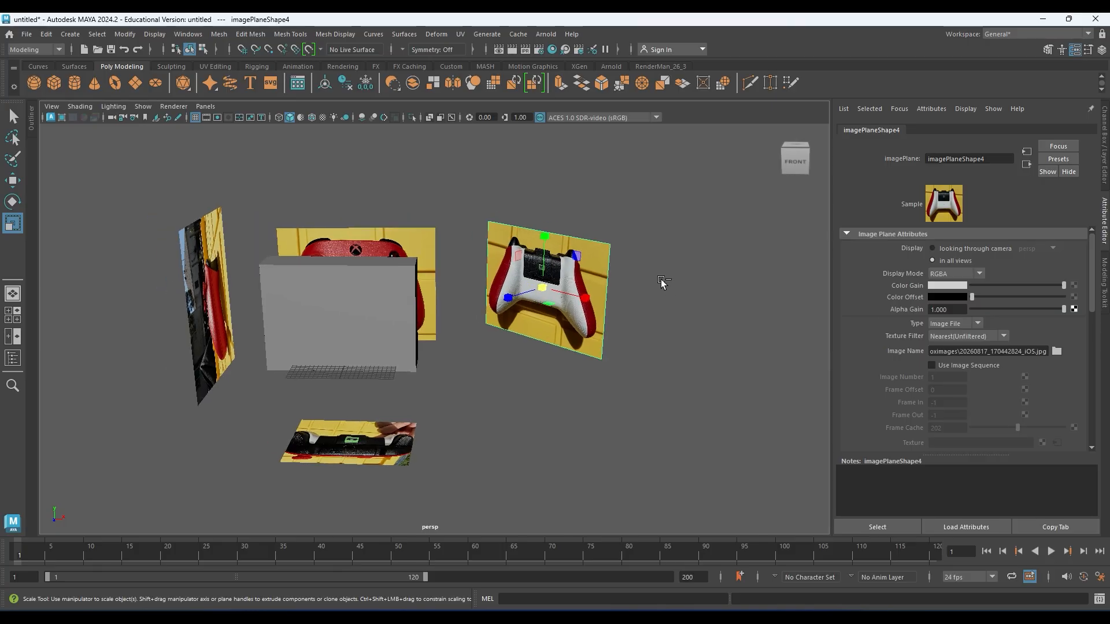
key(ctrl+s)
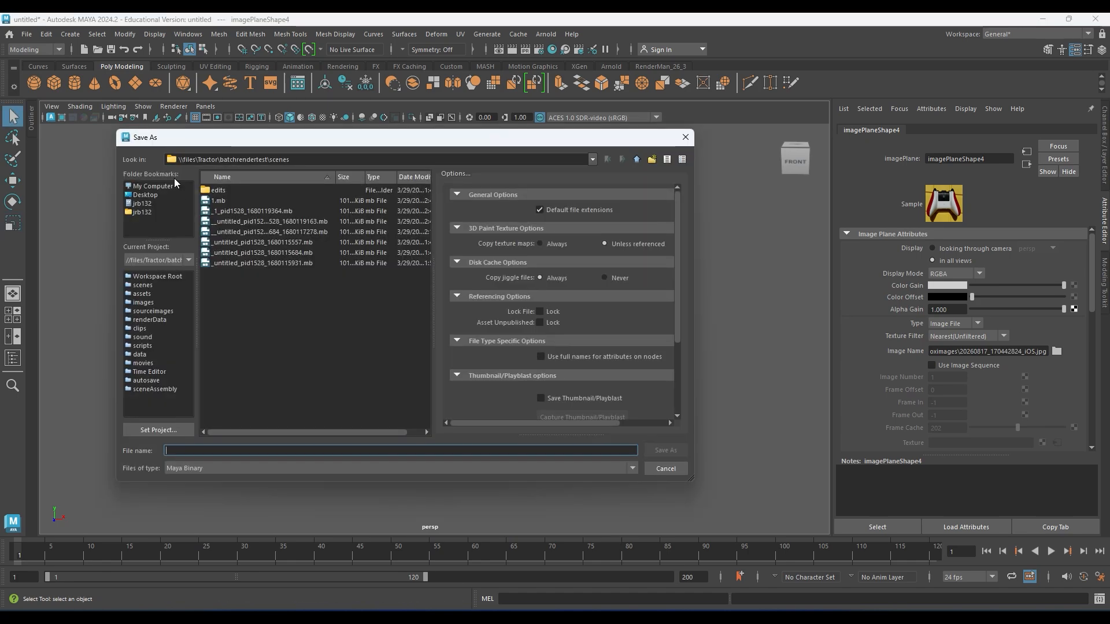
click(151, 187)
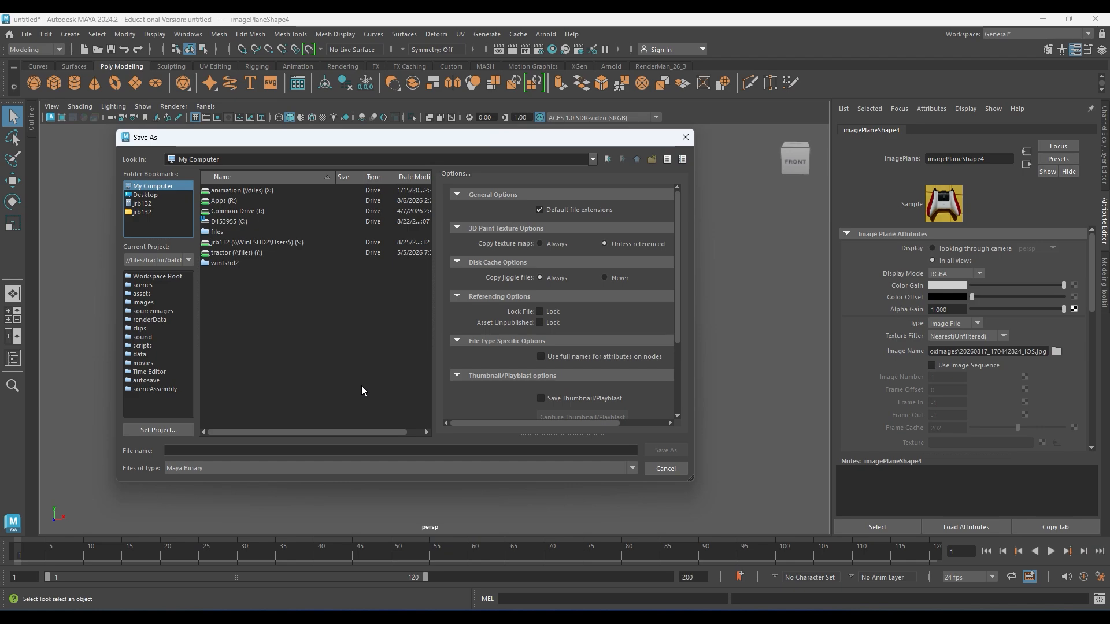
click(685, 137)
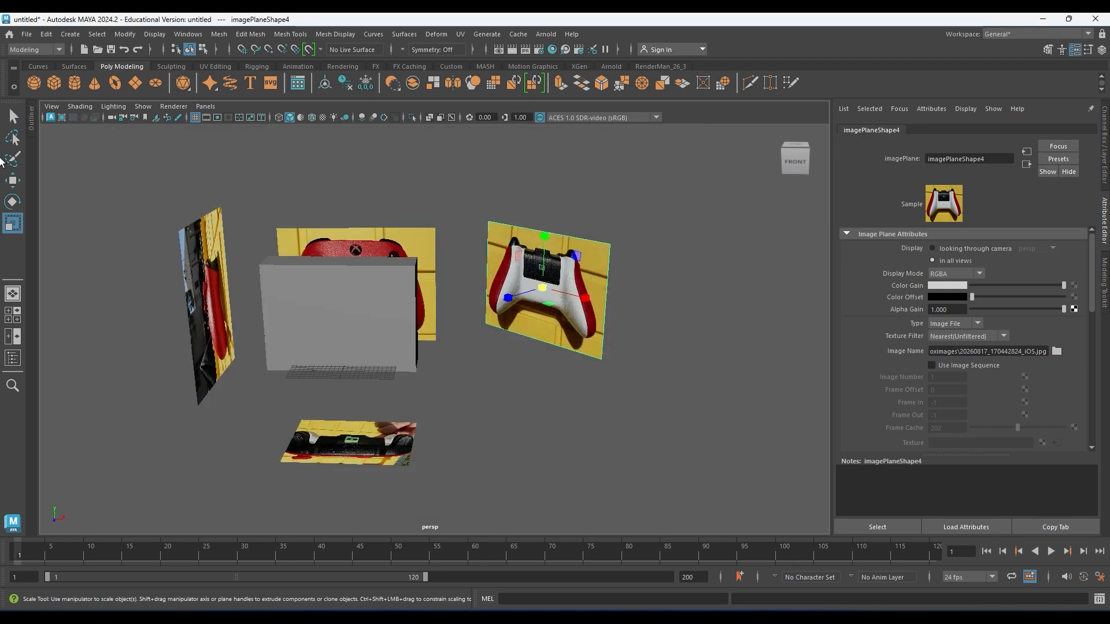
- Start a new Maya project and name it xboxcontroller
click(27, 33)
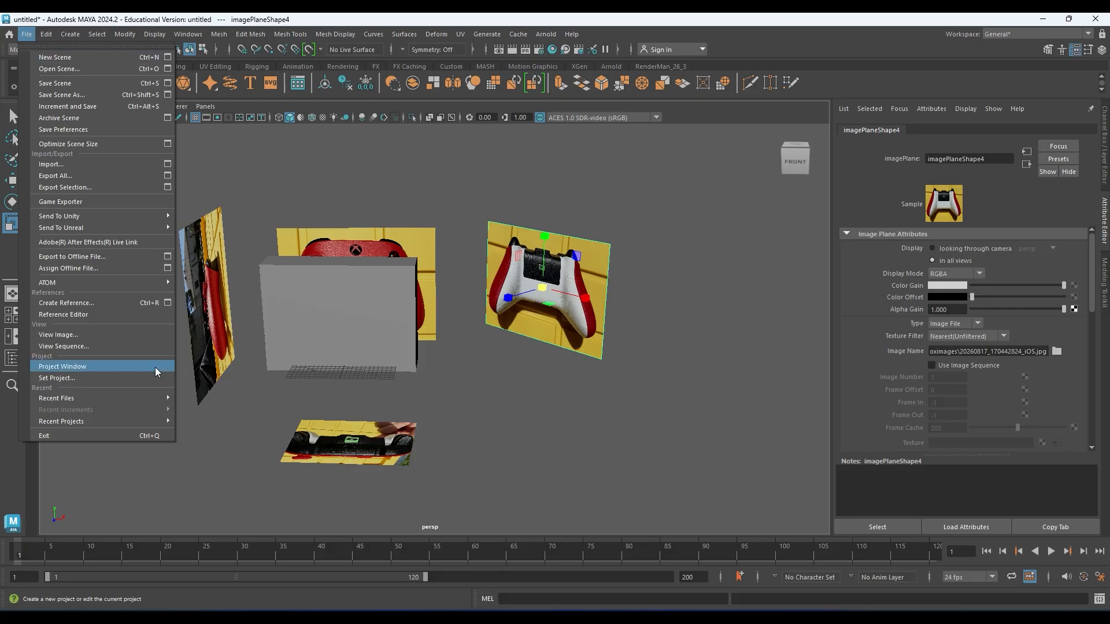
click(95, 371)
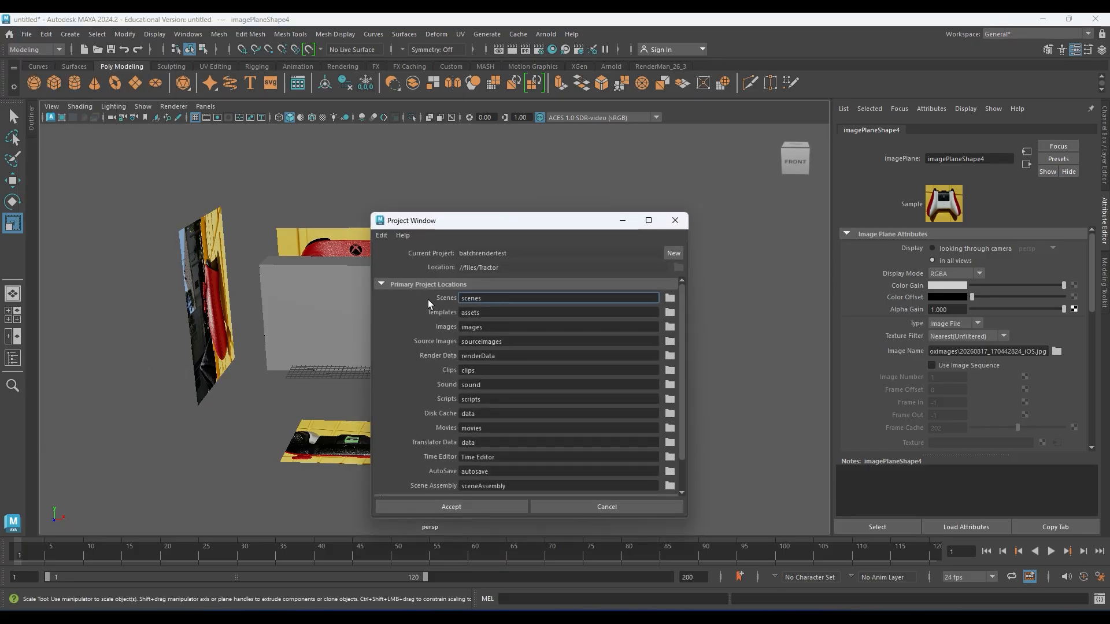
click(672, 253)
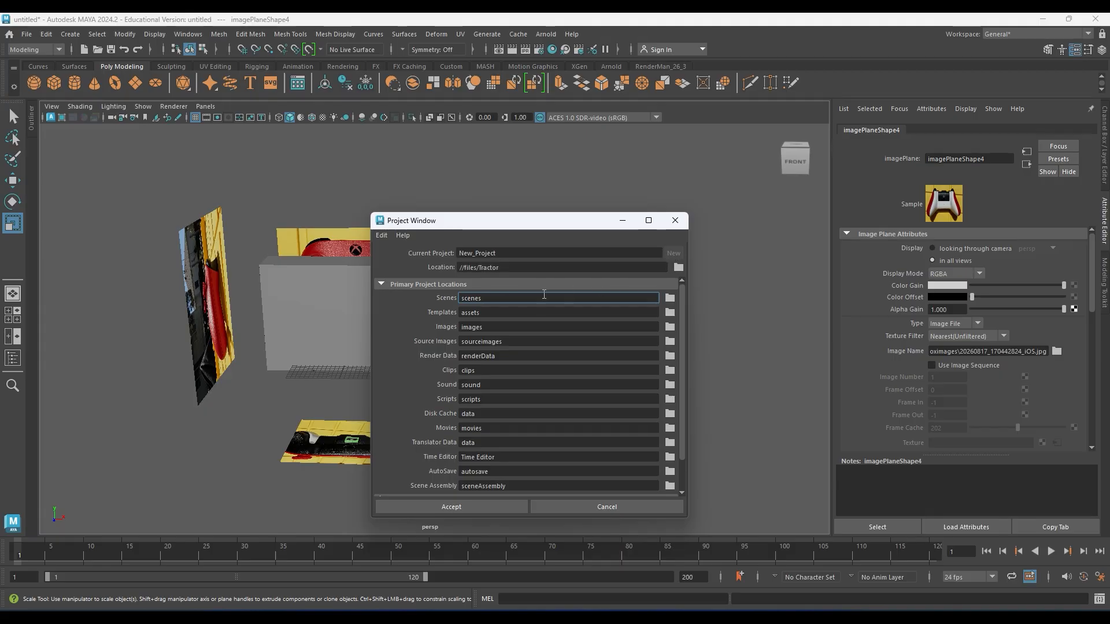
double_click(504, 253)
key(BackSpace)
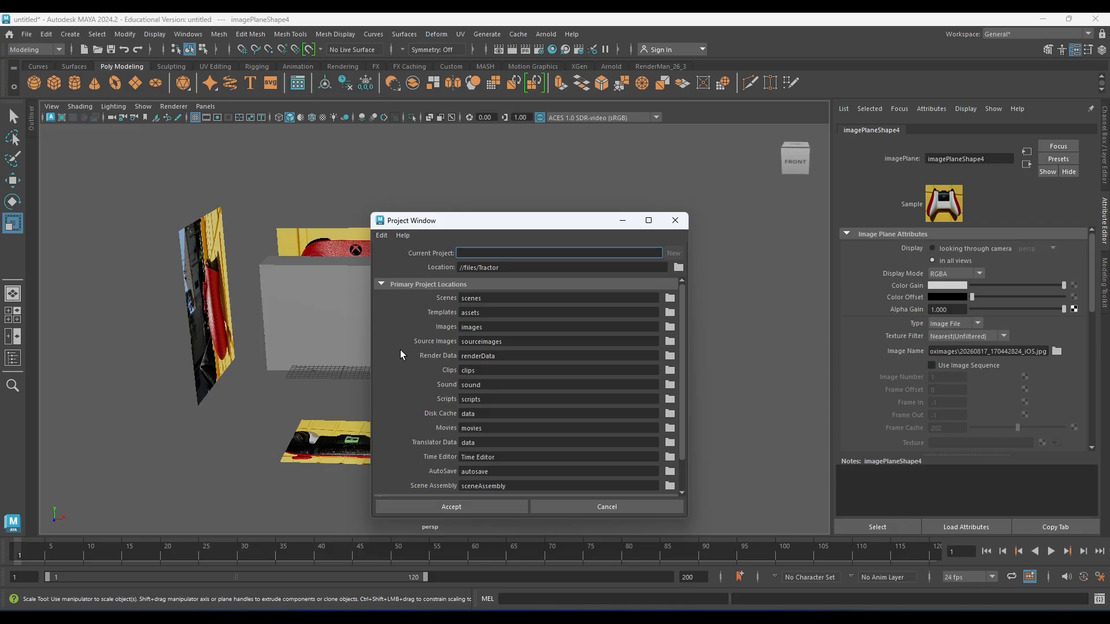
text(xboixcontroller)
- Set the new project's location to the OneDrive - Sam Houston State University folder and create it with the default subfolders
click(678, 269)
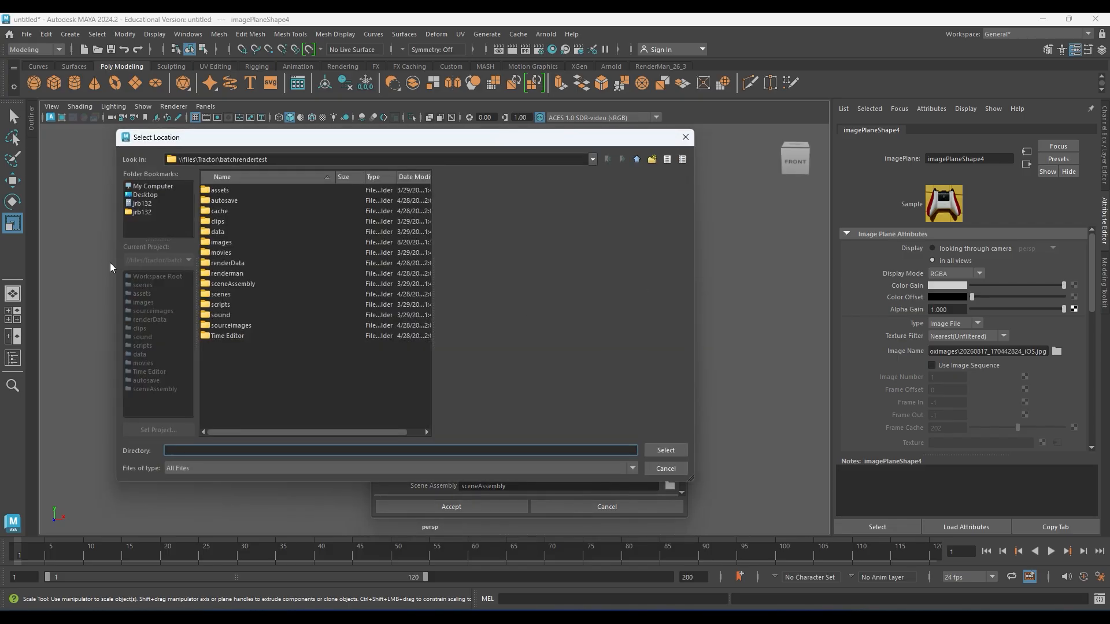
click(141, 205)
scroll(266, 354, down, 1)
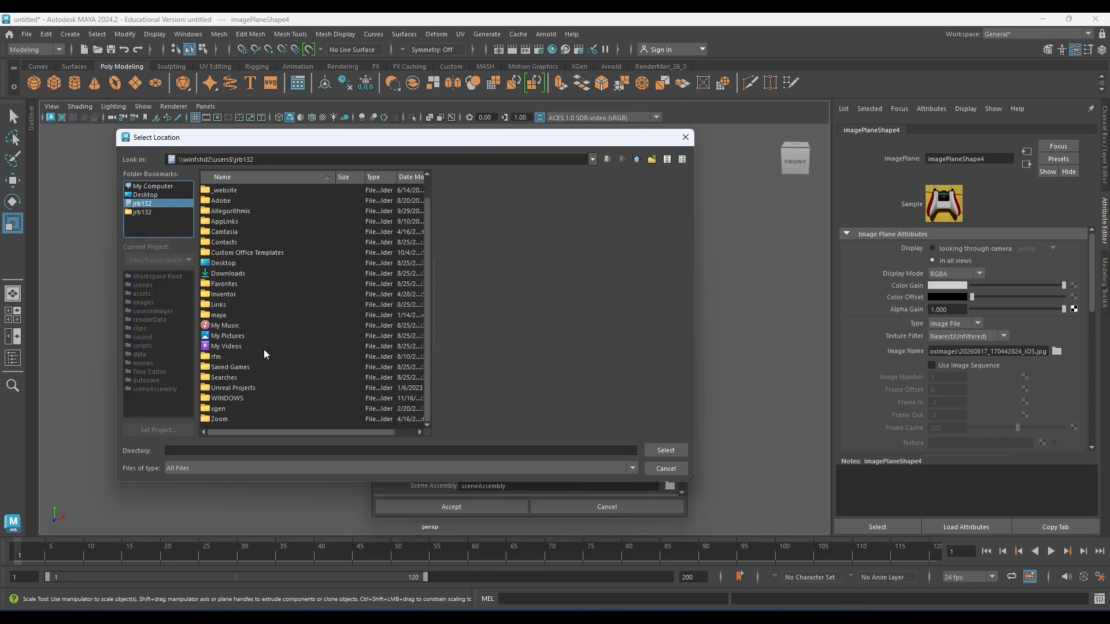
scroll(264, 349, up, 1)
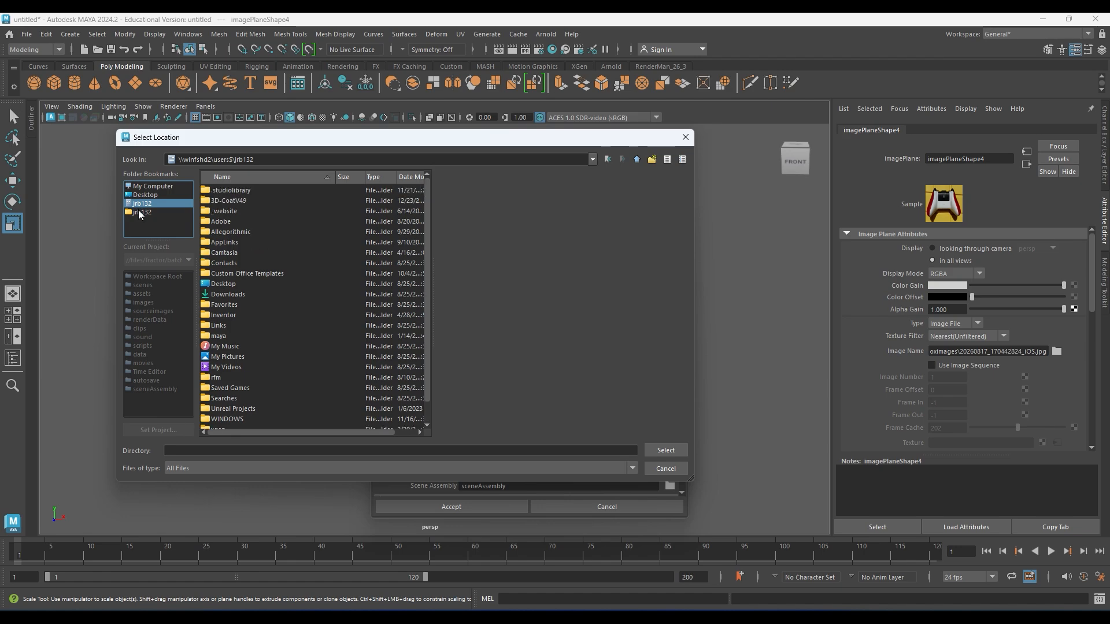
click(142, 212)
double_click(225, 232)
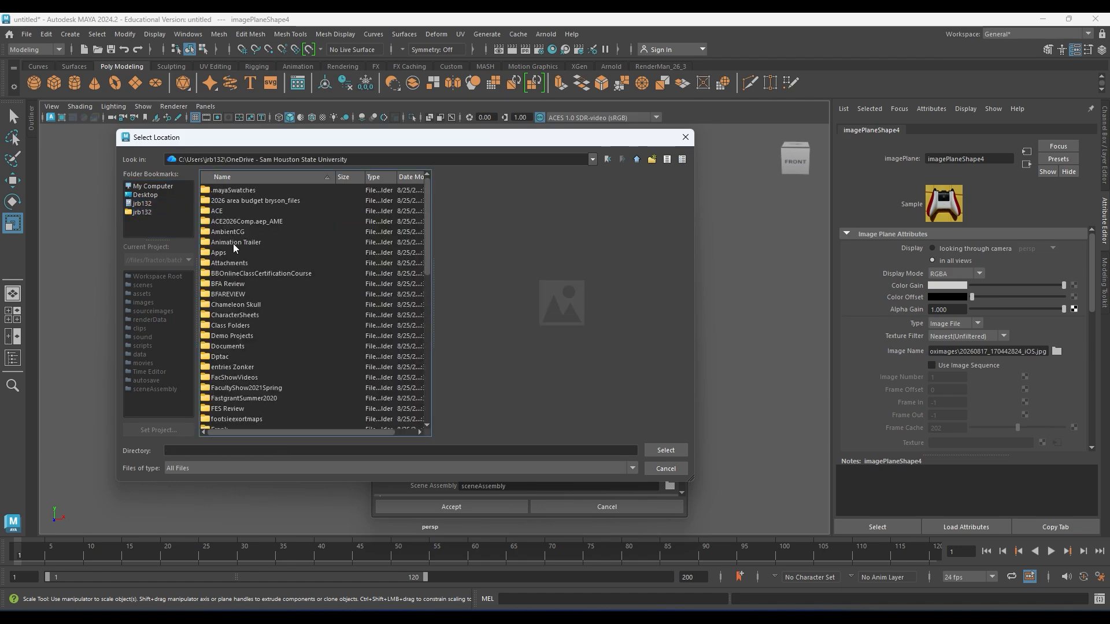
click(665, 450)
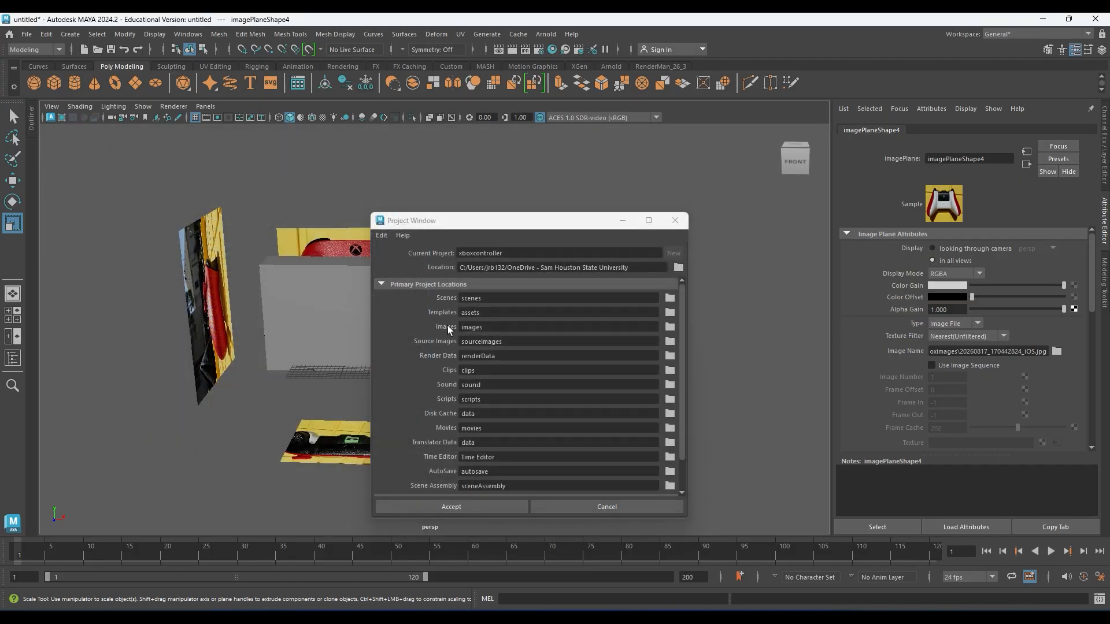
scroll(448, 325, down, 3)
scroll(459, 325, up, 3)
click(491, 507)
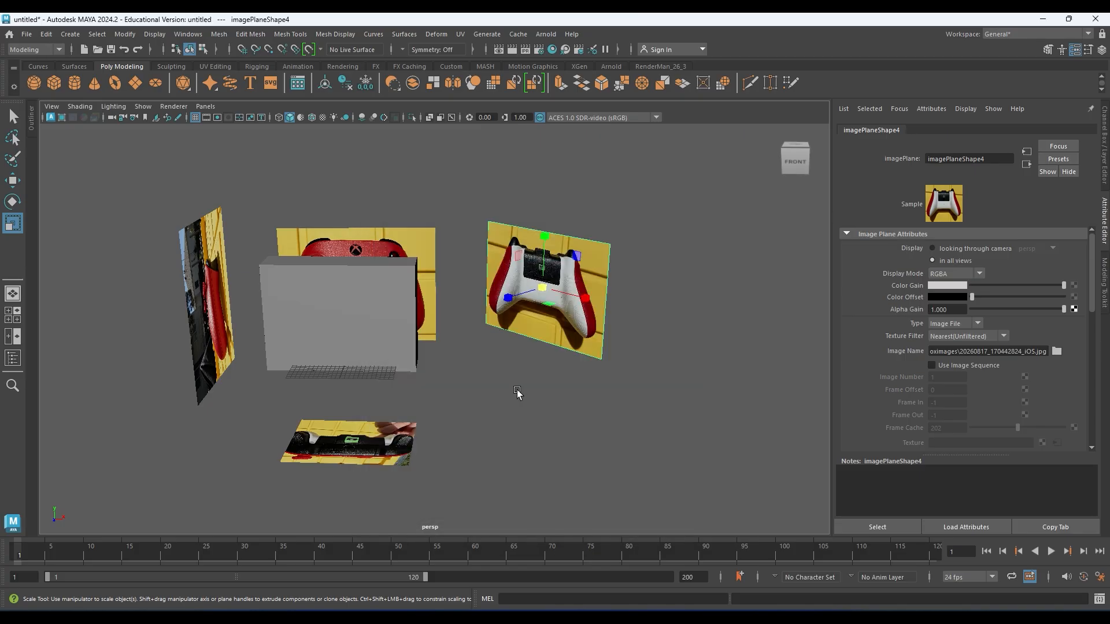
- Save the scene as xbox1 in Maya Binary format inside the project's scenes folder
alt+drag(522, 392, 528, 397)
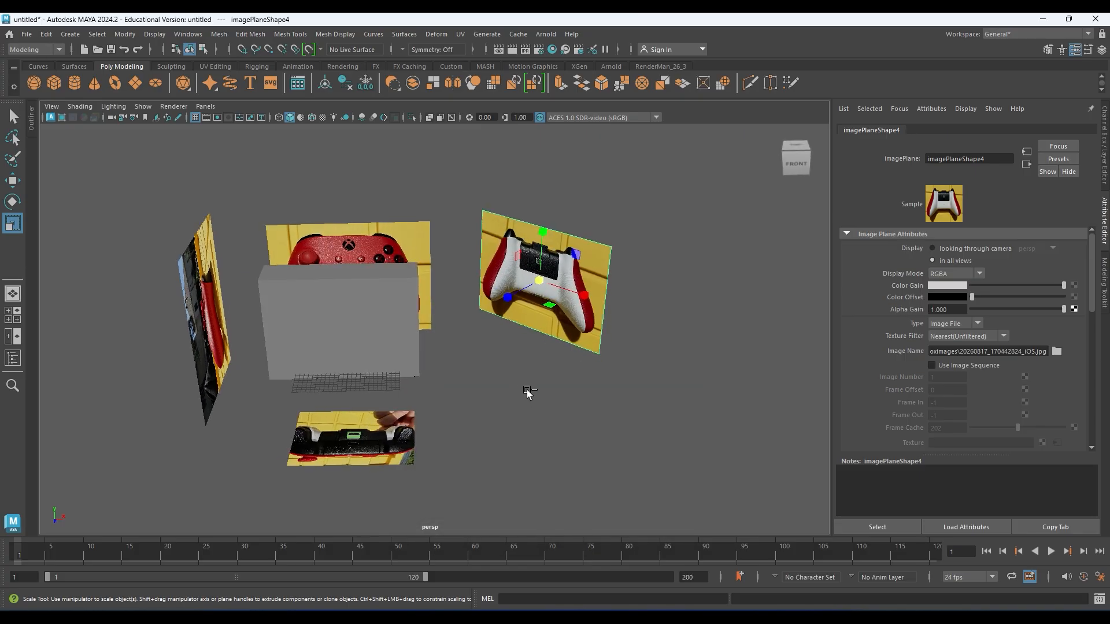
key(q)
key(ctrl+s)
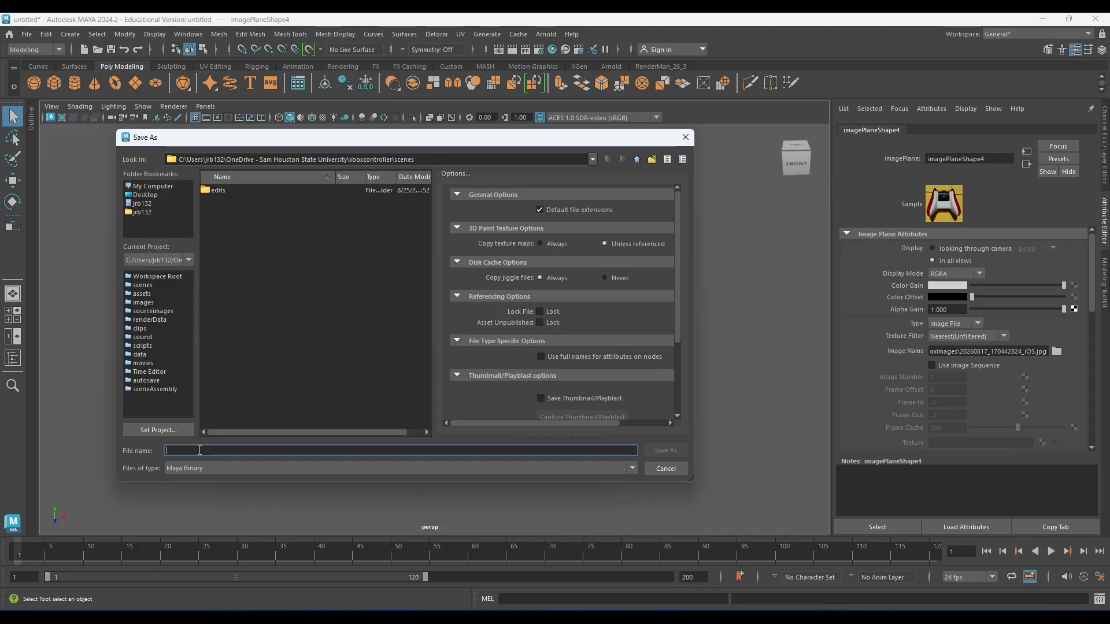
text(xbox1)
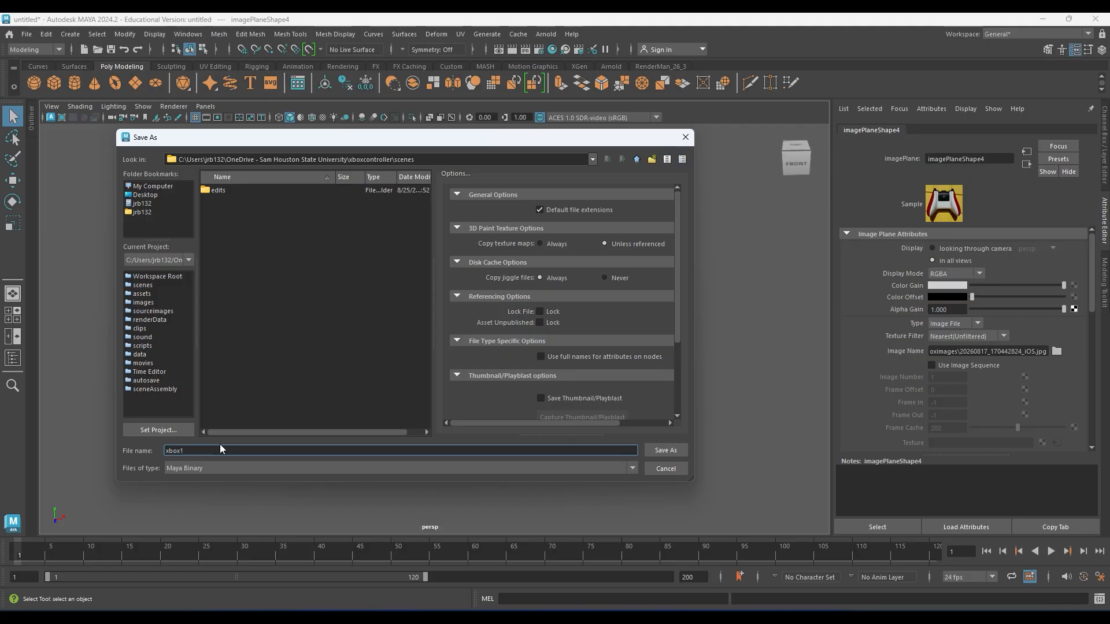
key(Return)
key(r)
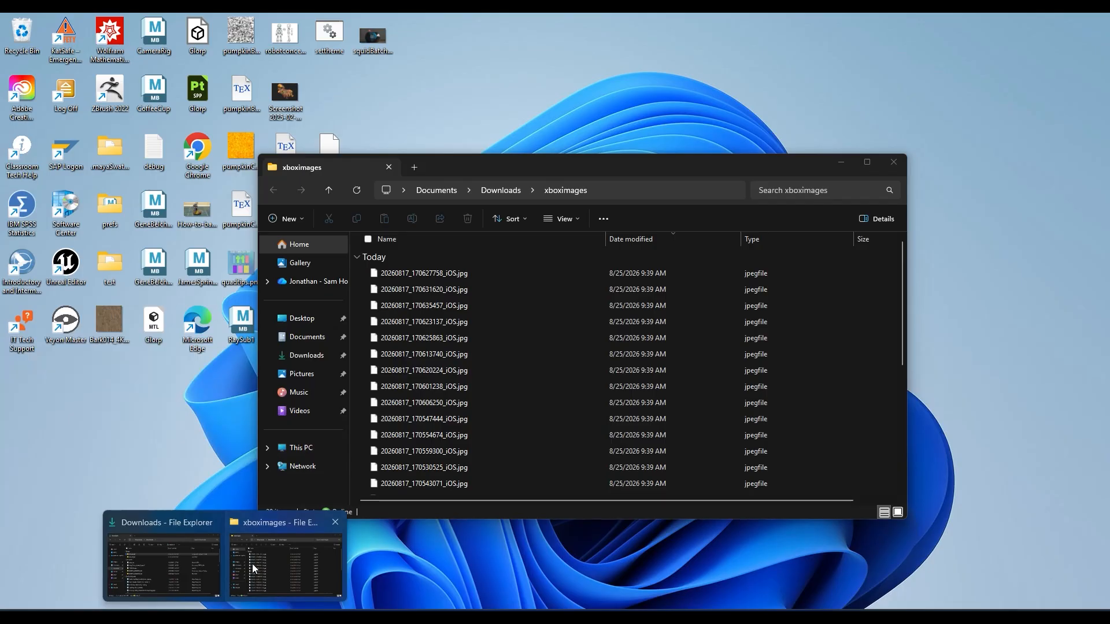
- Switch to File Explorer and copy the unzipped xboximages folder from Downloads
click(252, 565)
drag(546, 164, 525, 153)
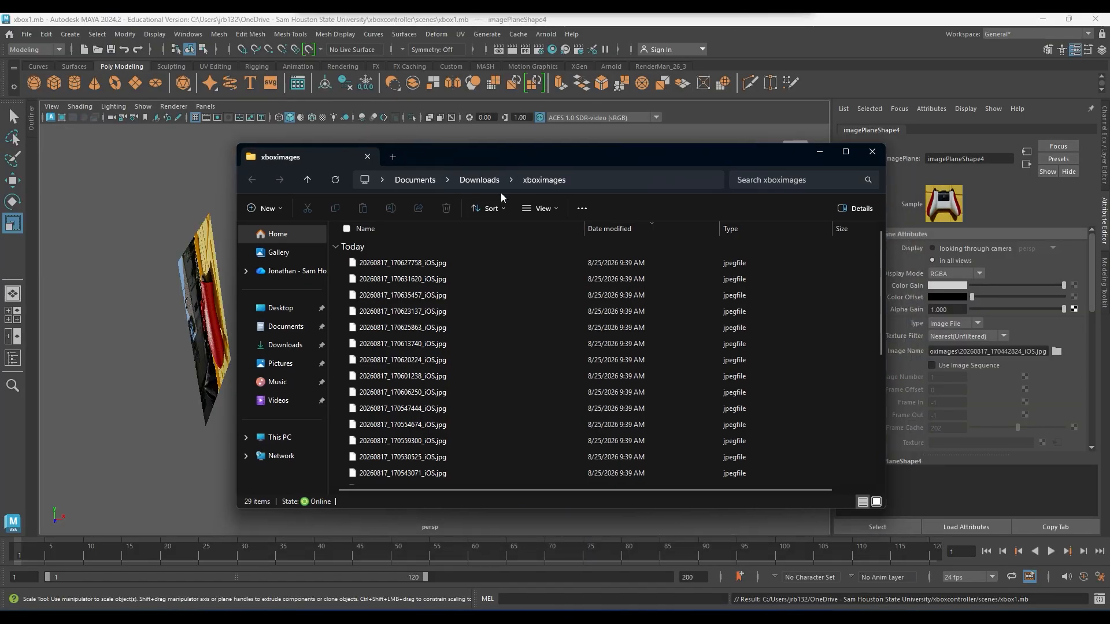
click(479, 180)
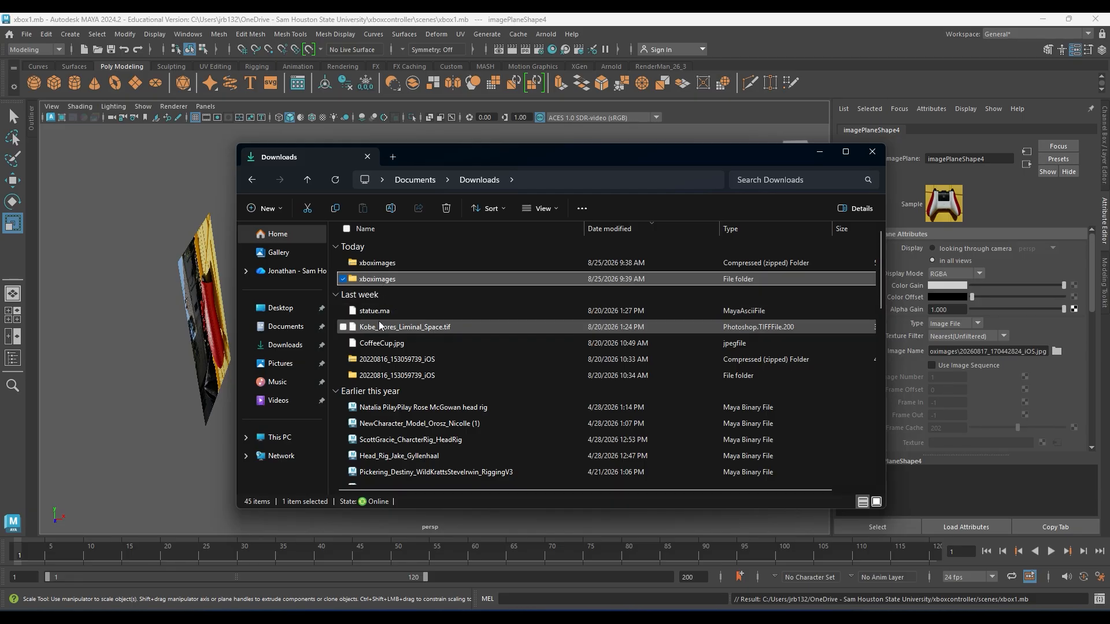
key(ctrl+c)
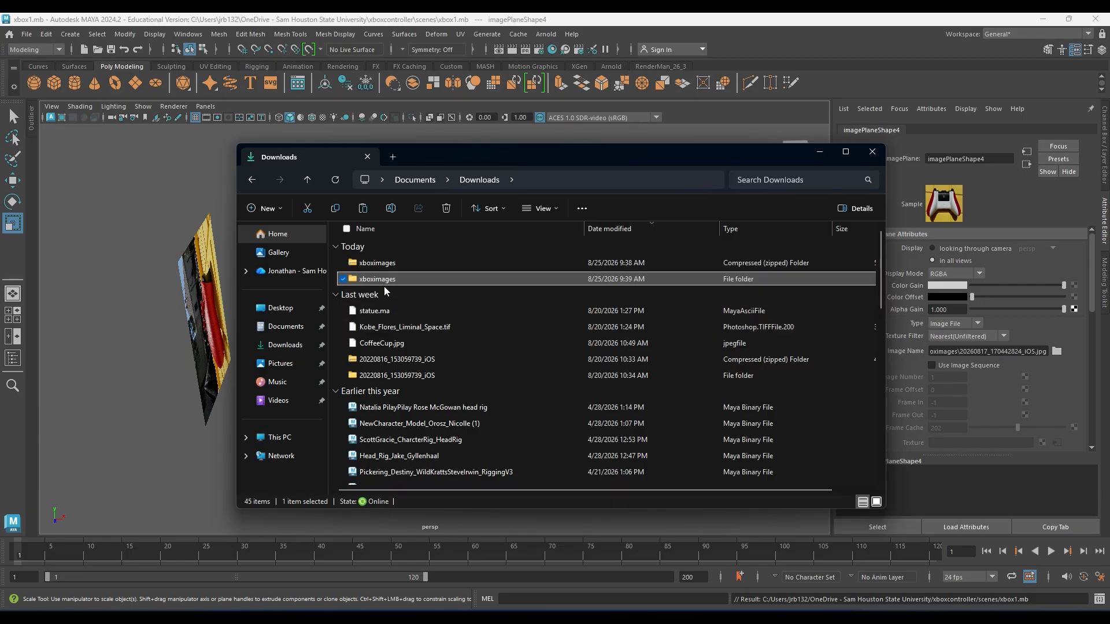
- Find the xboxcontroller project folder in OneDrive and paste the copied xboximages folder into its images subfolder
click(295, 271)
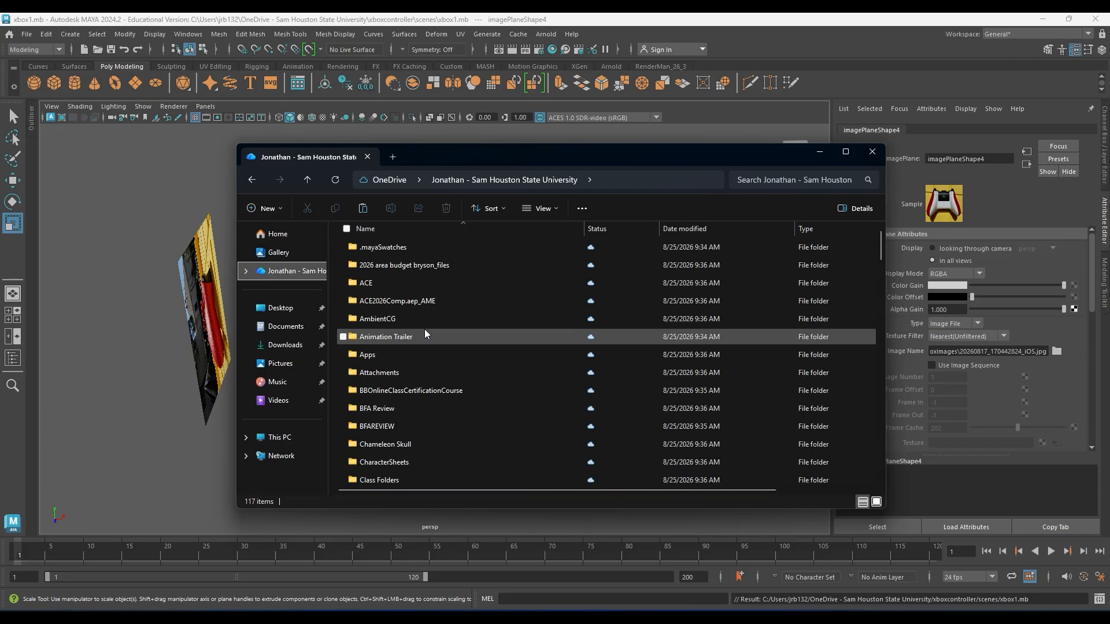
click(705, 229)
scroll(427, 268, down, 4)
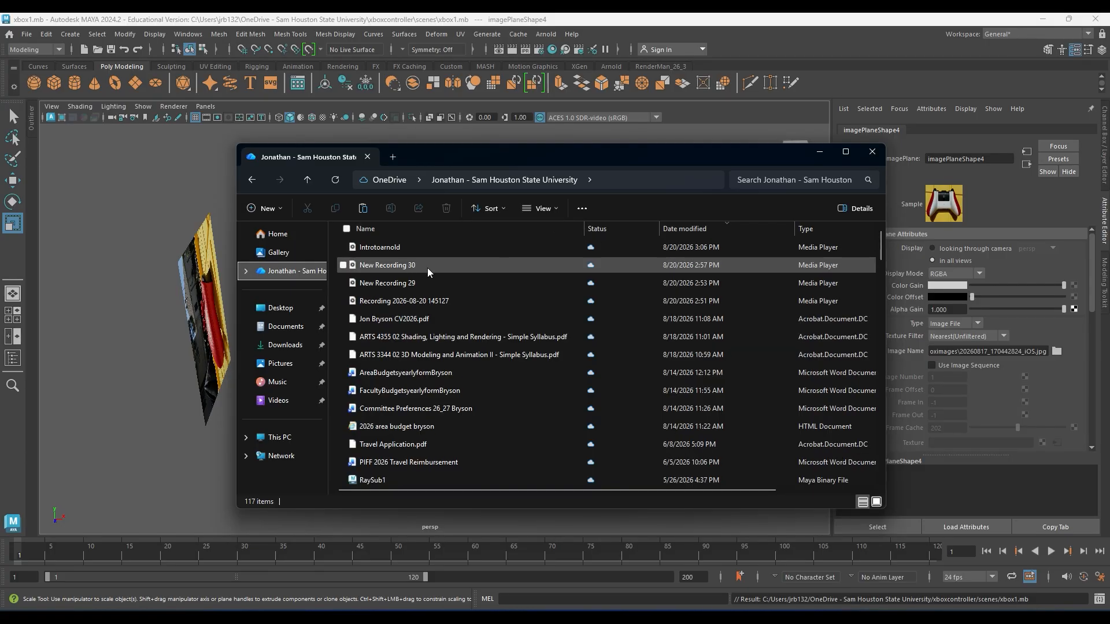
scroll(418, 251, down, 14)
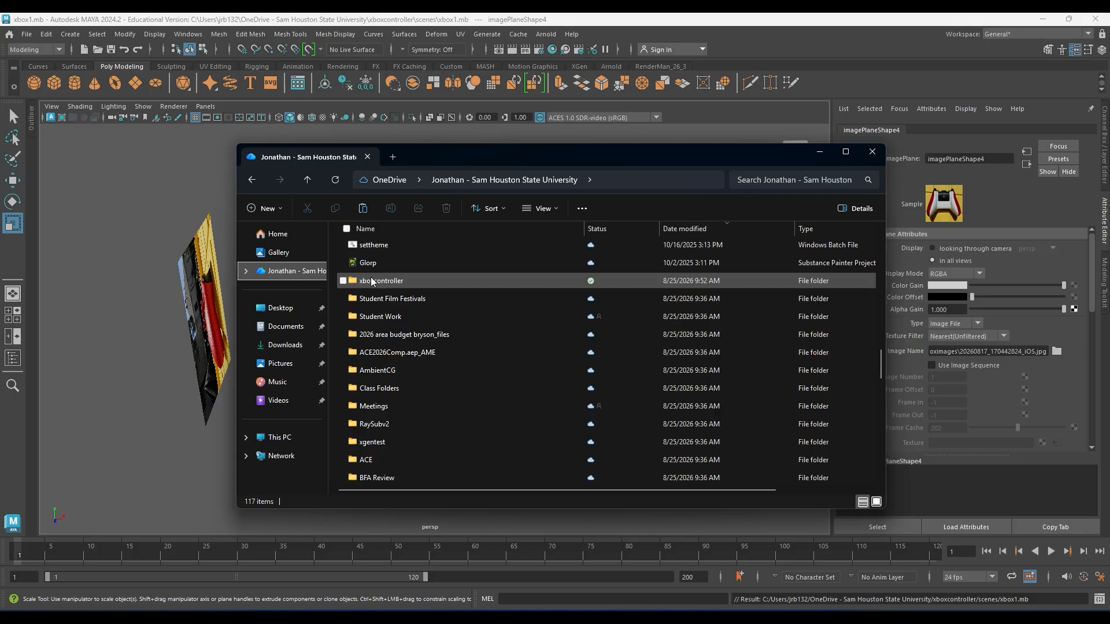
double_click(385, 282)
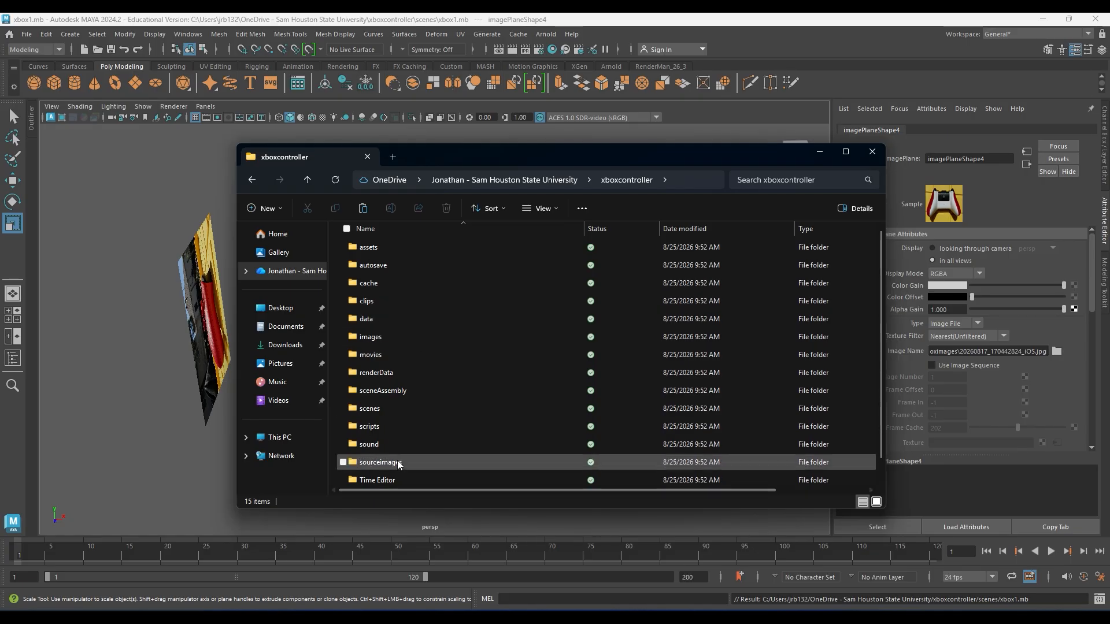
scroll(398, 460, down, 1)
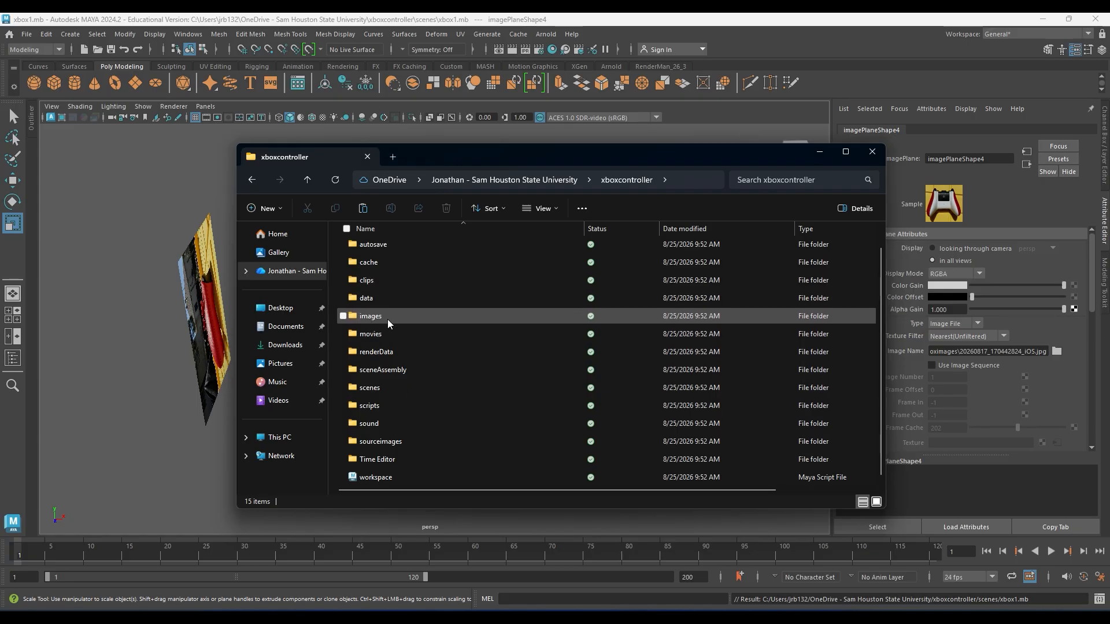
double_click(370, 317)
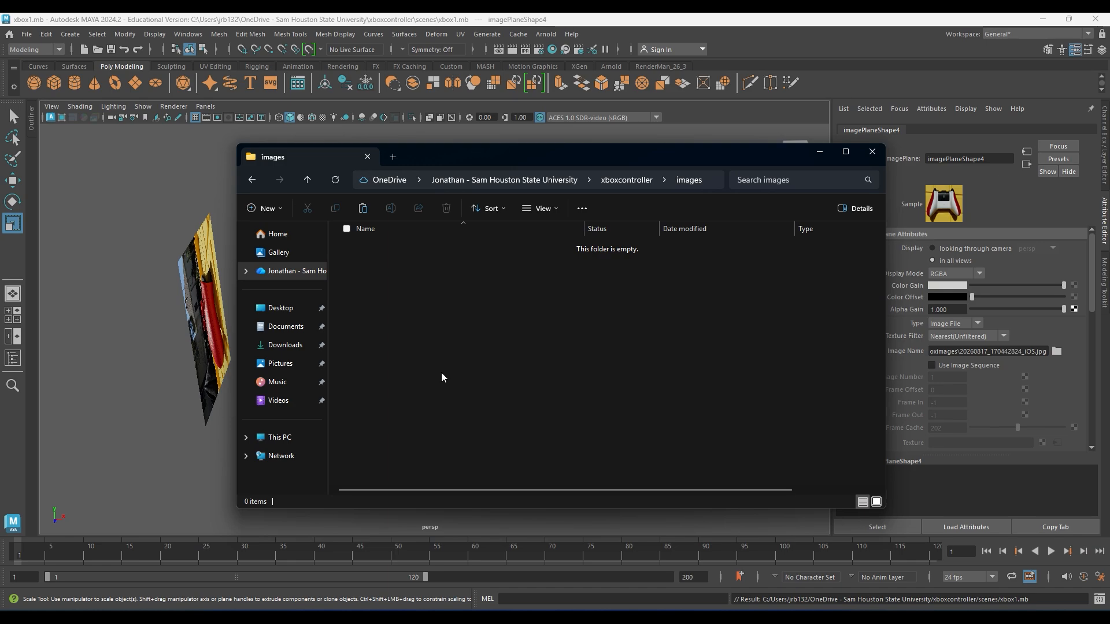
key(ctrl+v)
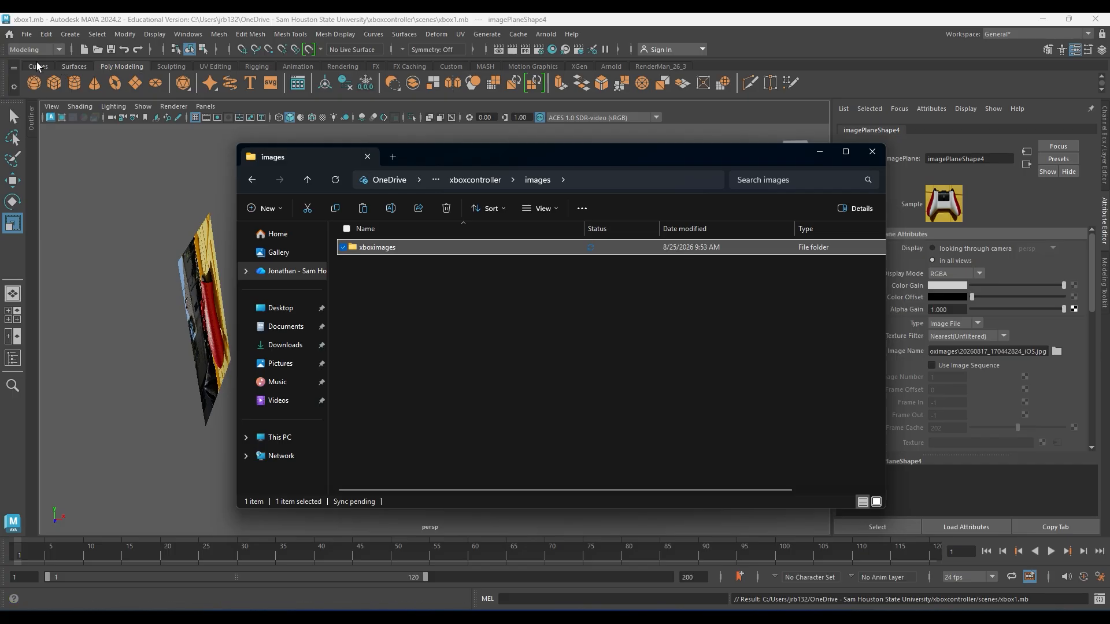
- Return to Maya, look over the project-setting browser and the current project's folder locations, and close both without changes
click(24, 34)
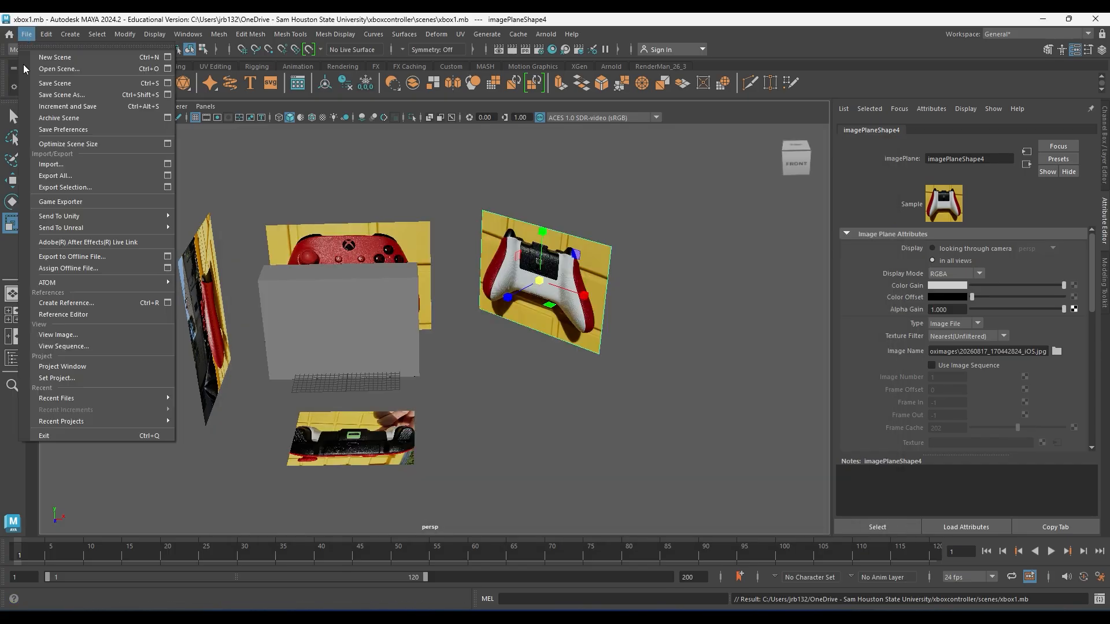
click(77, 378)
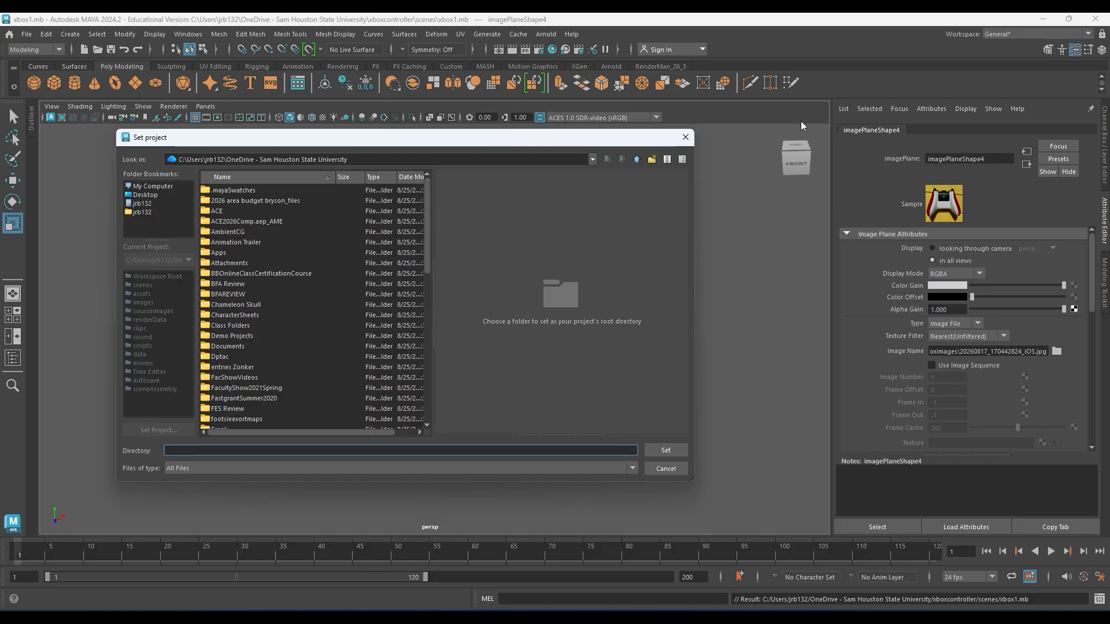
click(687, 137)
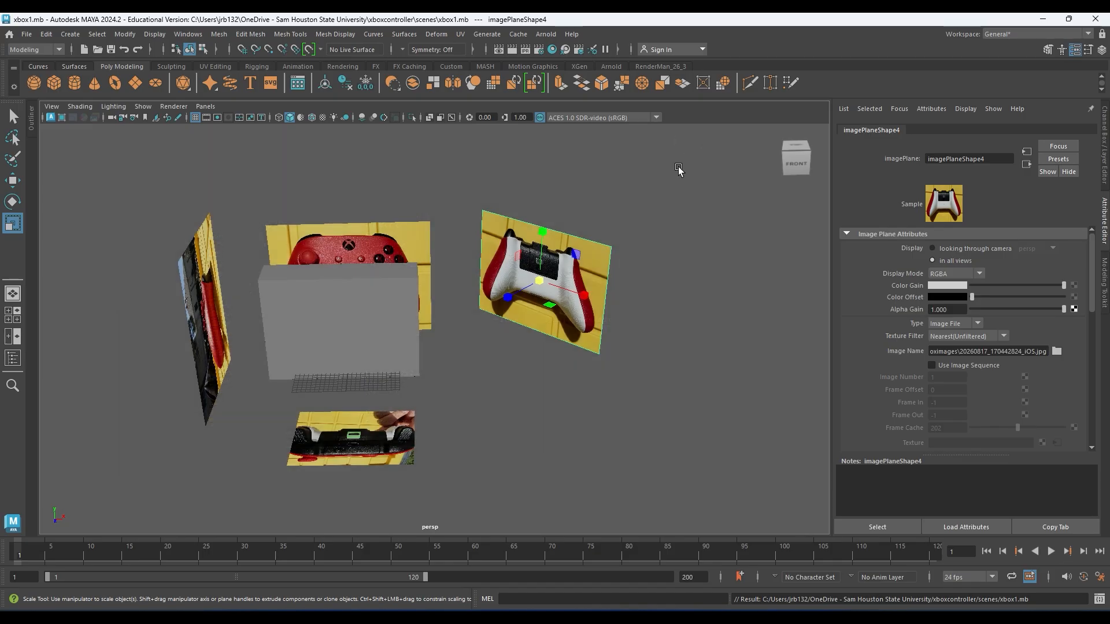
click(27, 35)
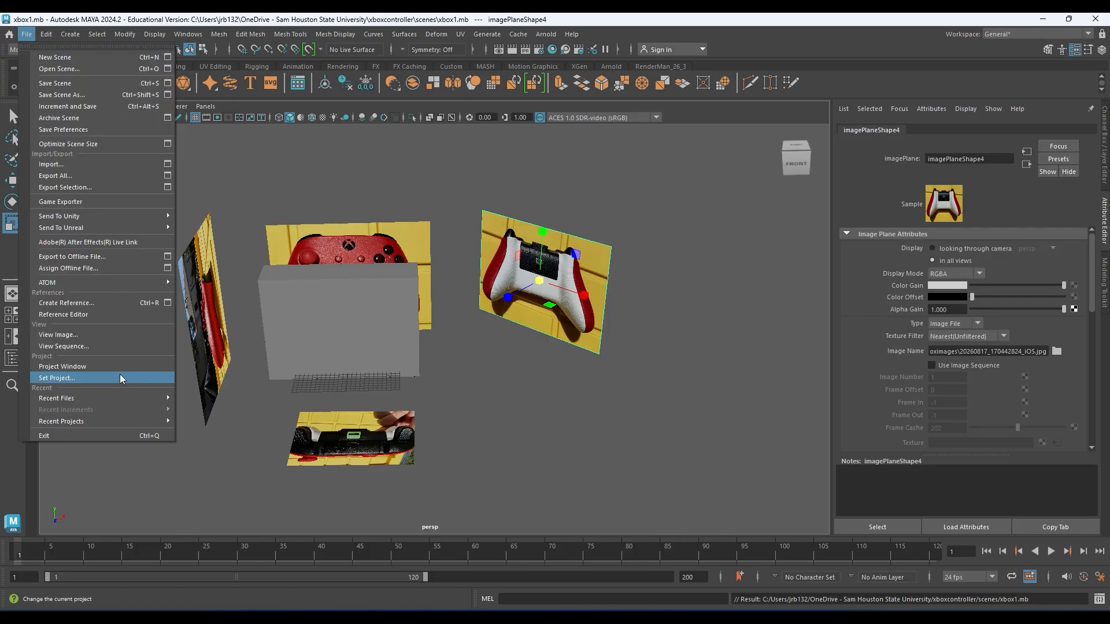
click(62, 367)
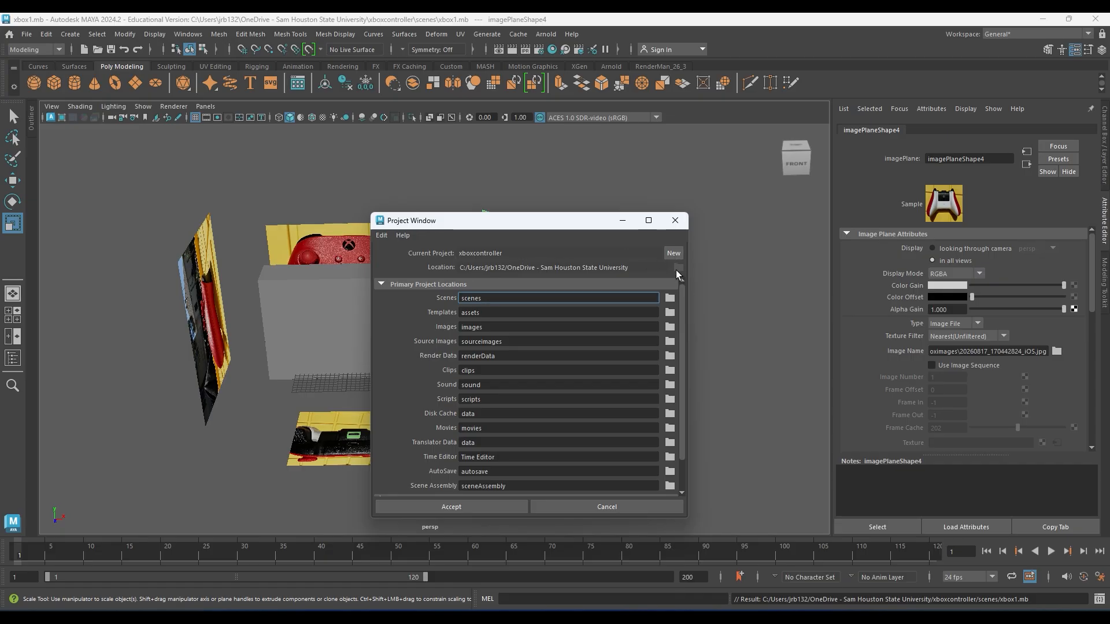
click(675, 221)
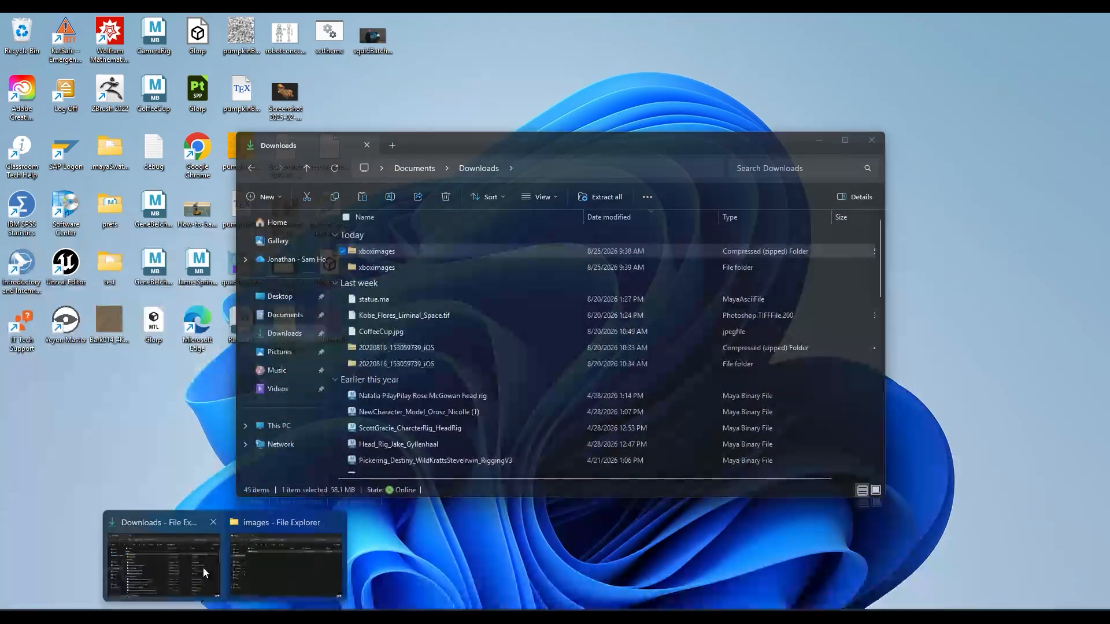
- Switch to File Explorer, review the subfolders of the xboxcontroller project folder, and close the window
click(262, 566)
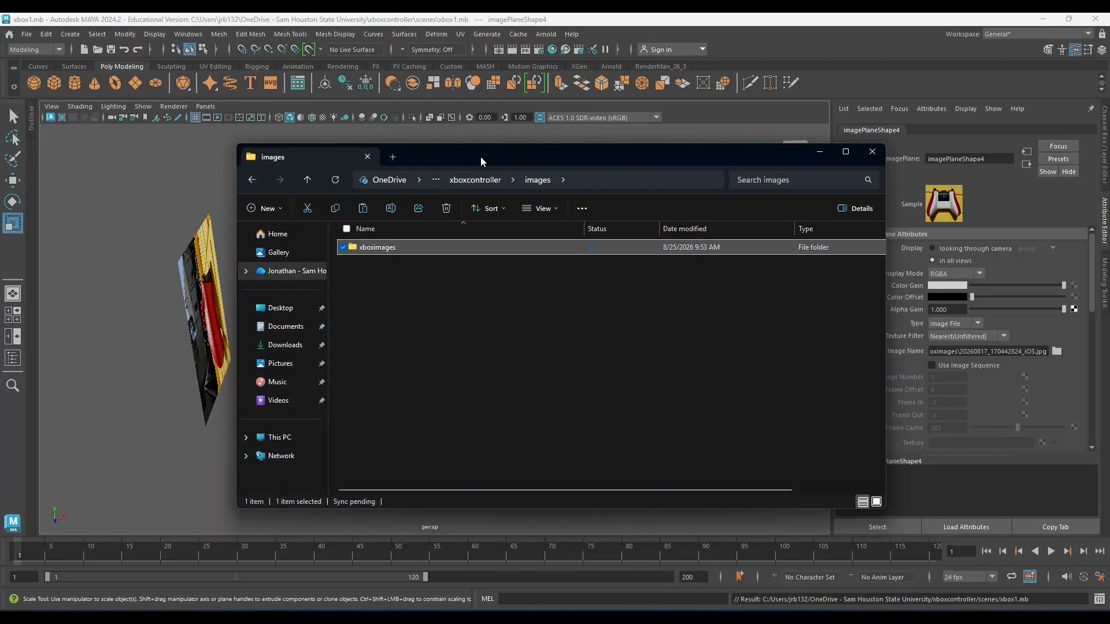
drag(480, 157, 478, 114)
click(460, 139)
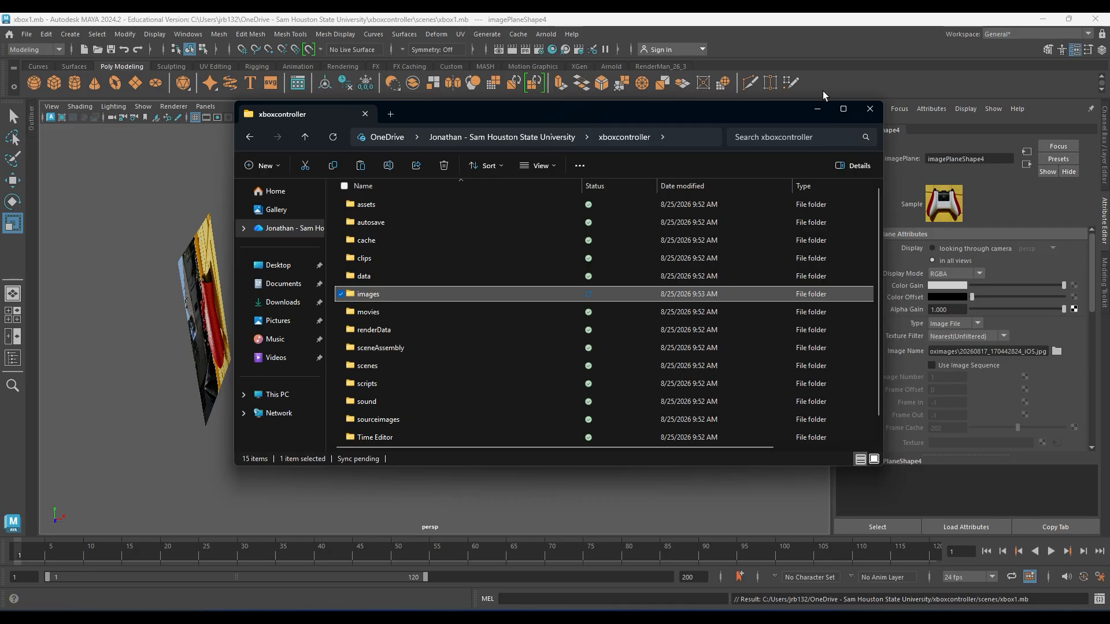
click(870, 108)
- Open the Preferences window, enlarge it, check the general settings, and show the Files/Projects settings
alt+middle_drag(619, 358, 658, 328)
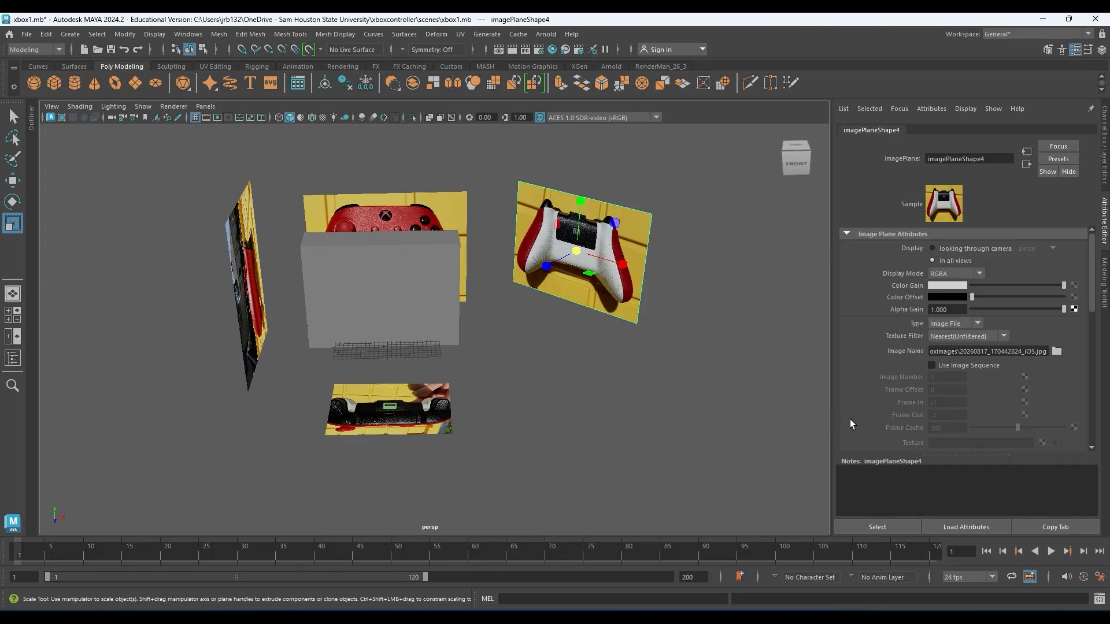
click(1099, 581)
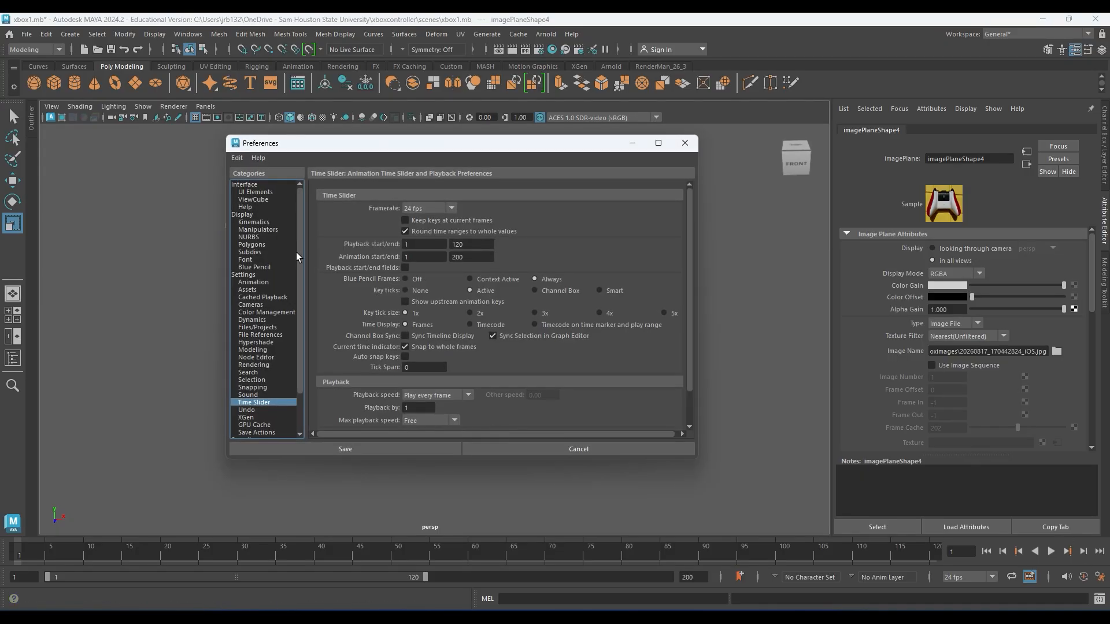
drag(359, 145, 241, 48)
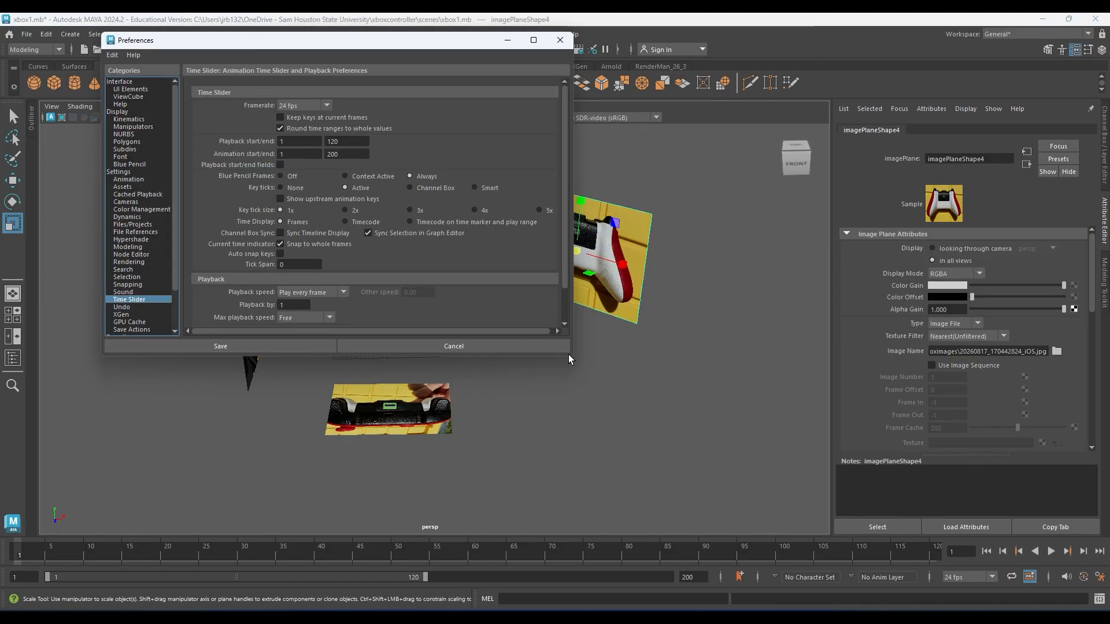
drag(571, 354, 898, 537)
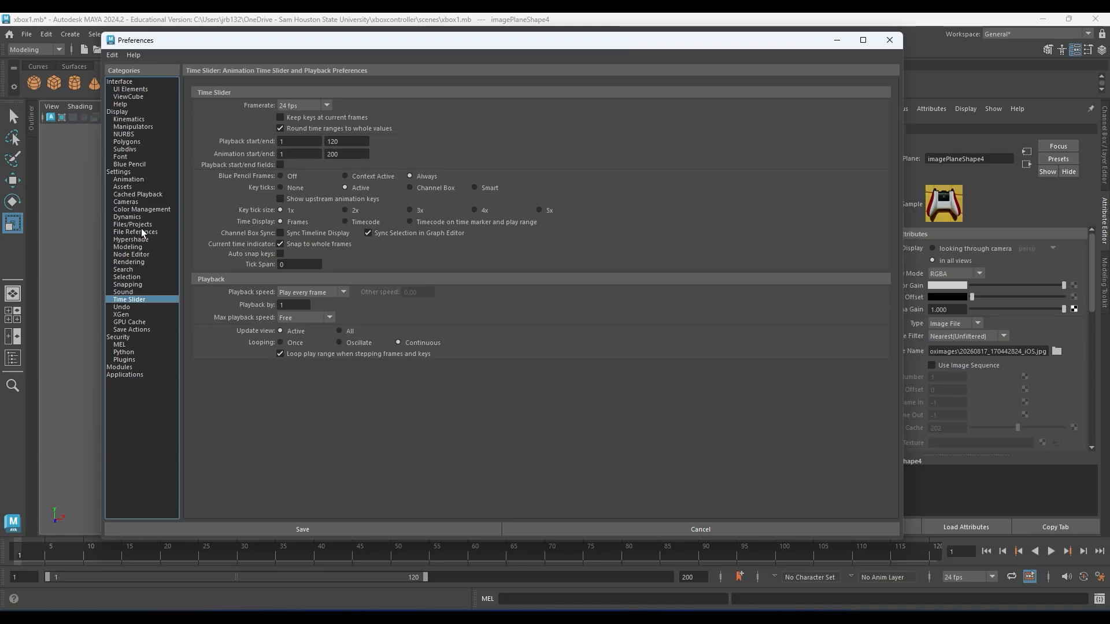
click(115, 172)
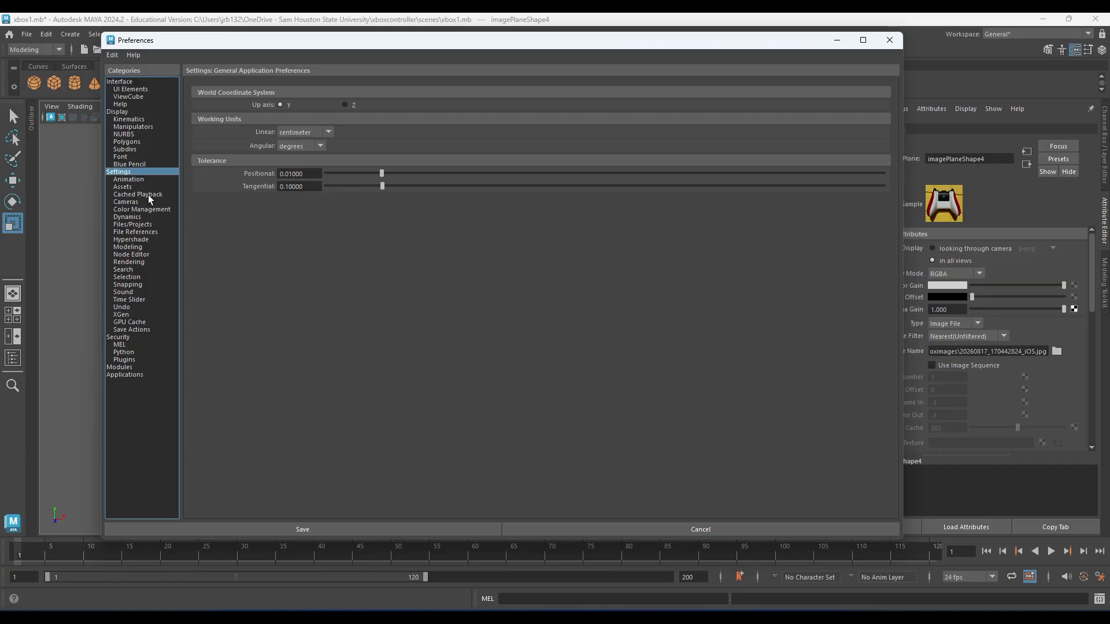
click(136, 224)
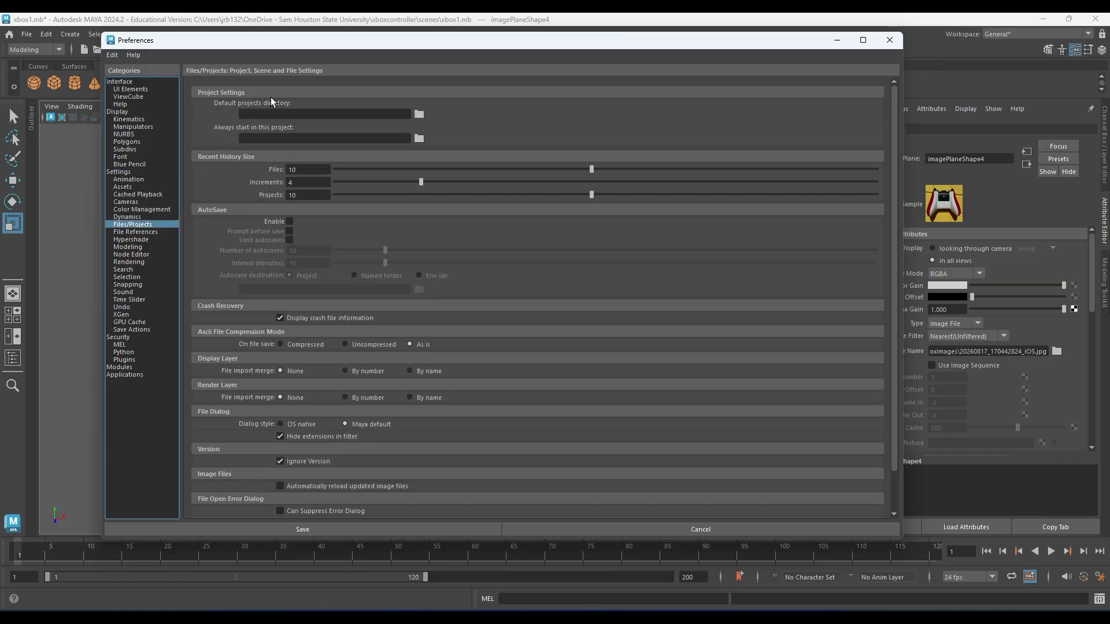
- Enable AutoSave, turn on the autosave limit in the Files/Projects preferences, and close the window
click(290, 222)
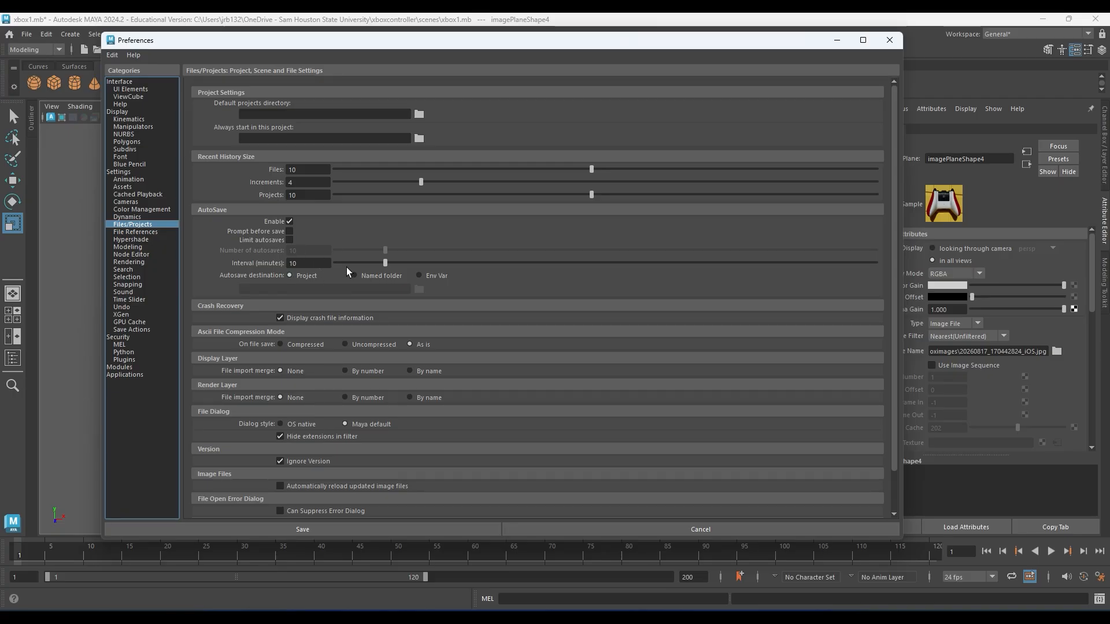
drag(312, 263, 273, 262)
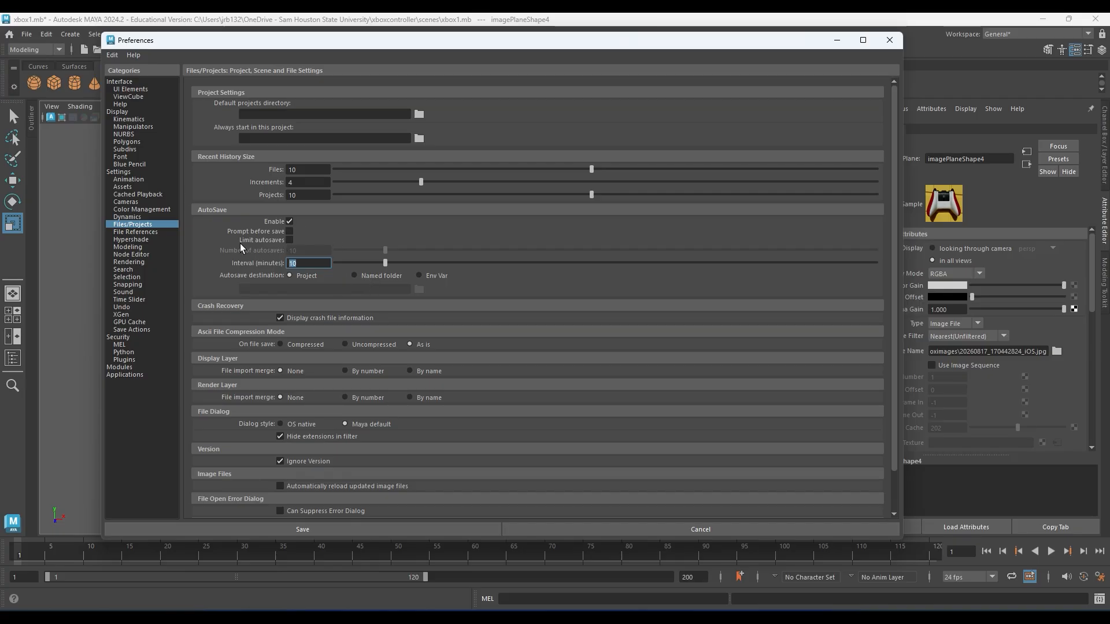
click(289, 240)
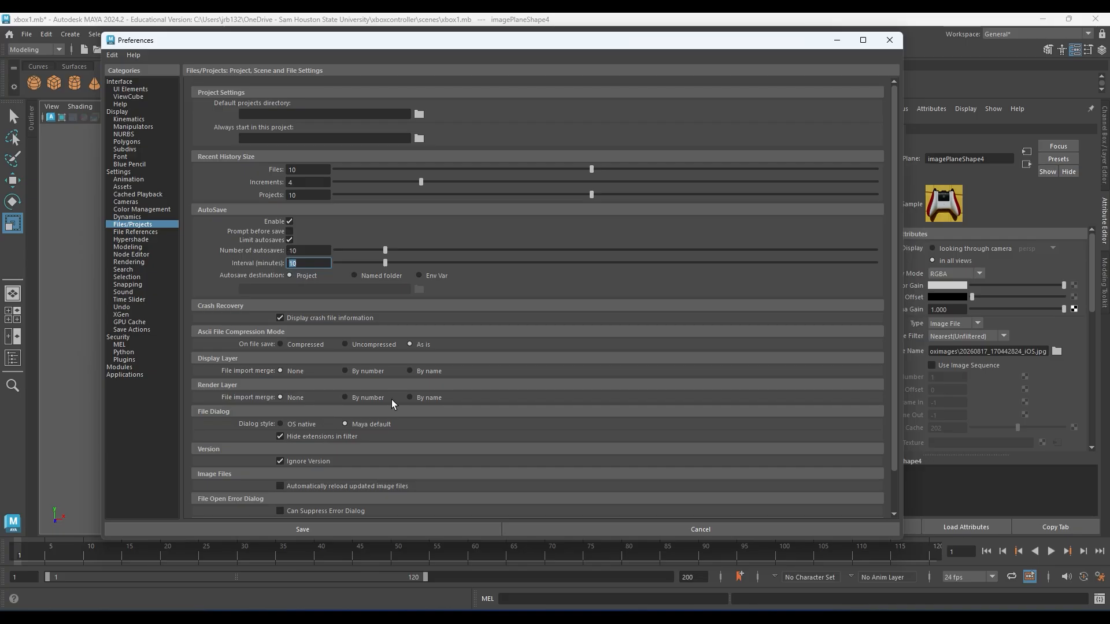
click(889, 39)
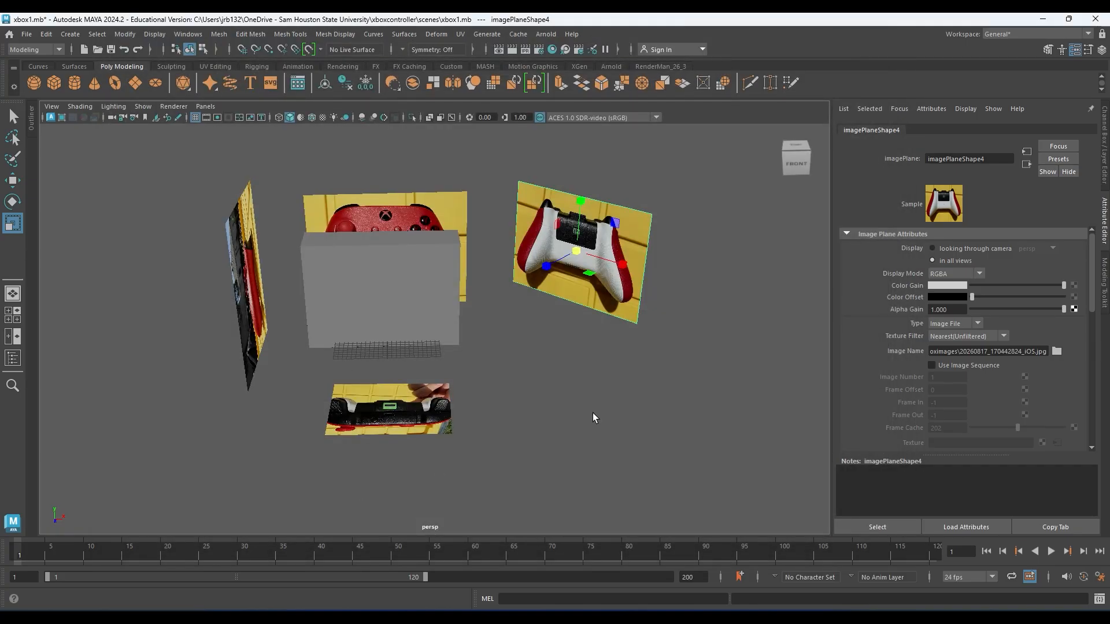
- Select the grey cube among the reference planes and scale it down uniformly to about 23.1, 6.5 and 5.6
alt+drag(557, 364, 590, 376)
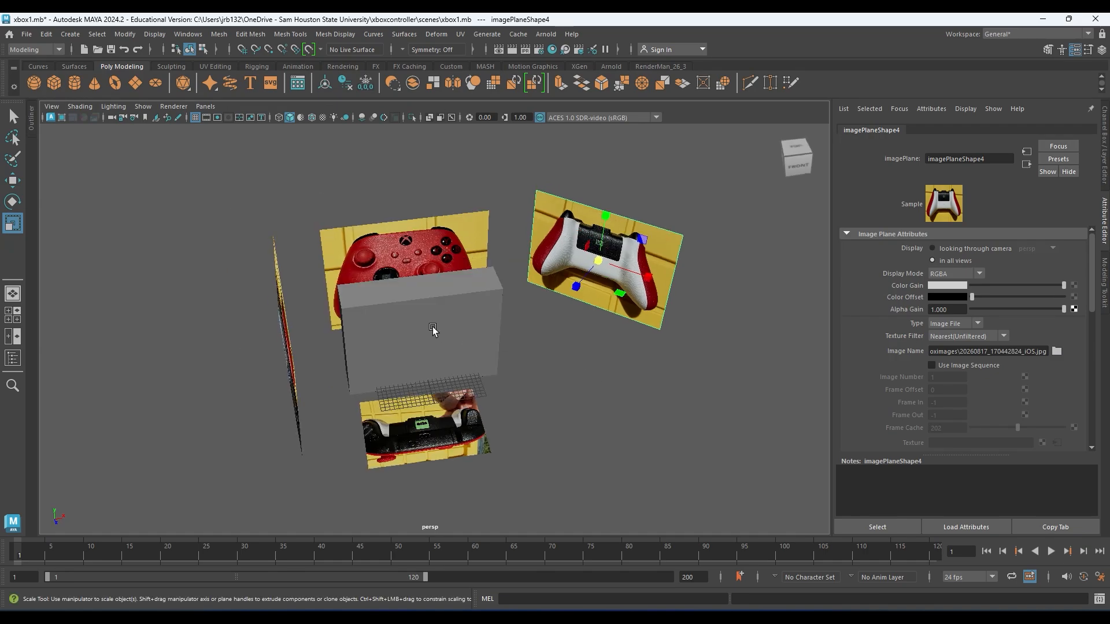
click(479, 341)
alt+drag(546, 346, 543, 321)
mouse_move(418, 347)
mouse_down()
mouse_move(439, 354)
mouse_move(396, 351)
mouse_up()
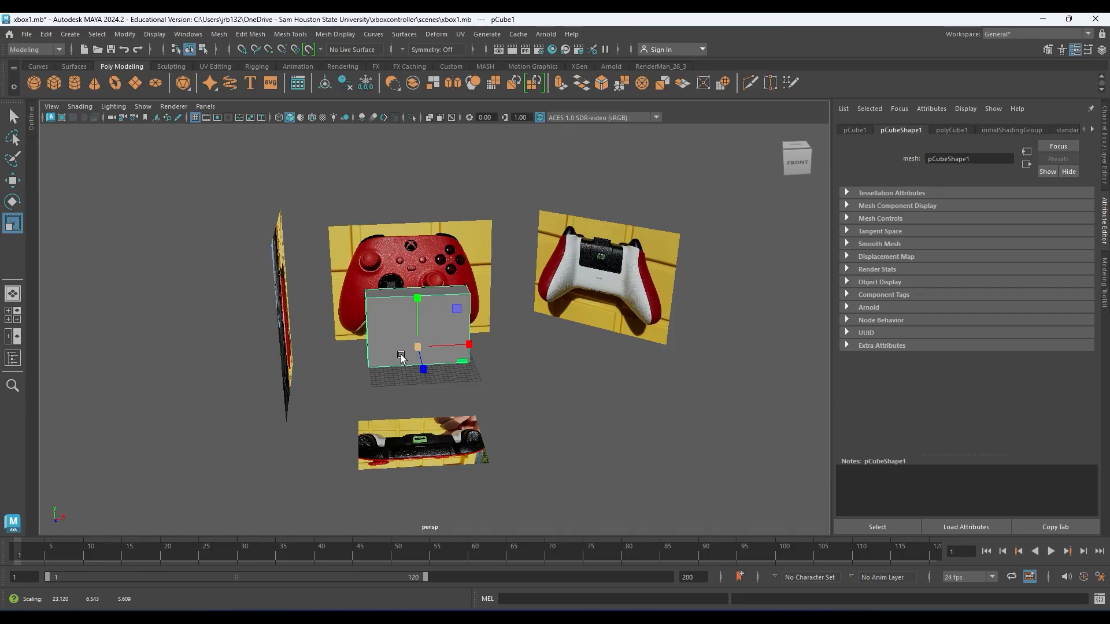
- In the front view, move the cube up to about Y 9 so it covers the controller's upper body
key(space)
key(space)
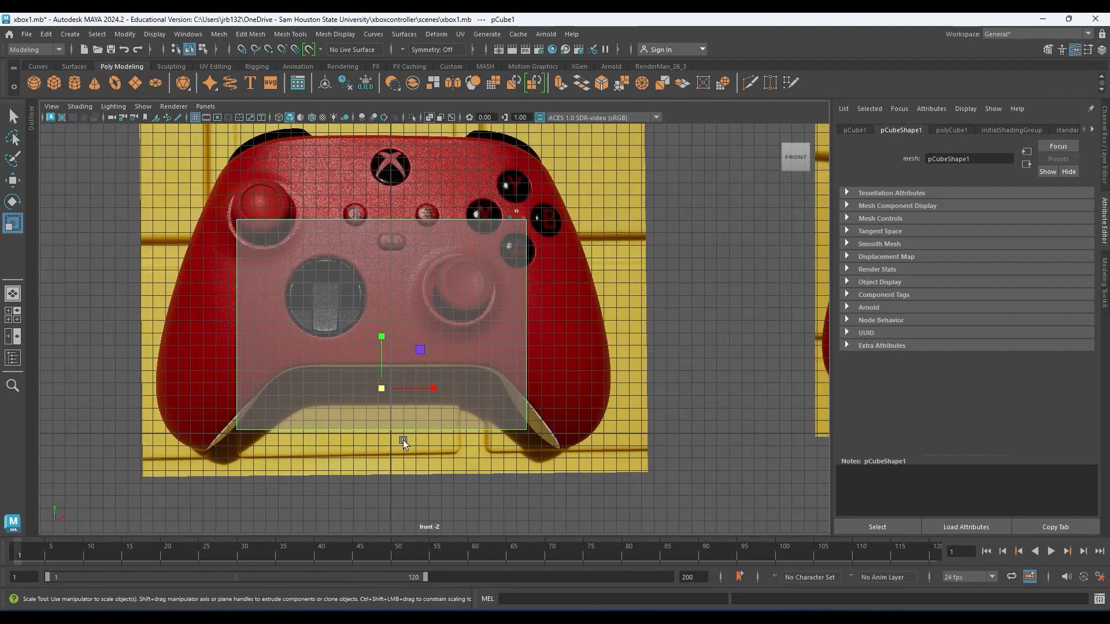
scroll(420, 333, up, 2)
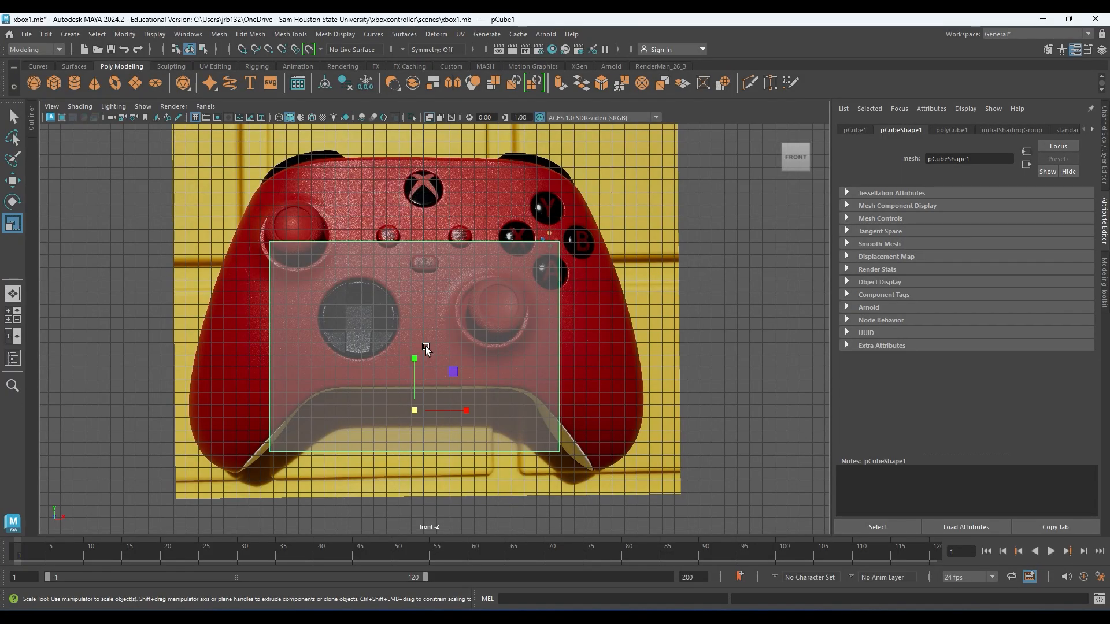
key(w)
drag(414, 358, 410, 293)
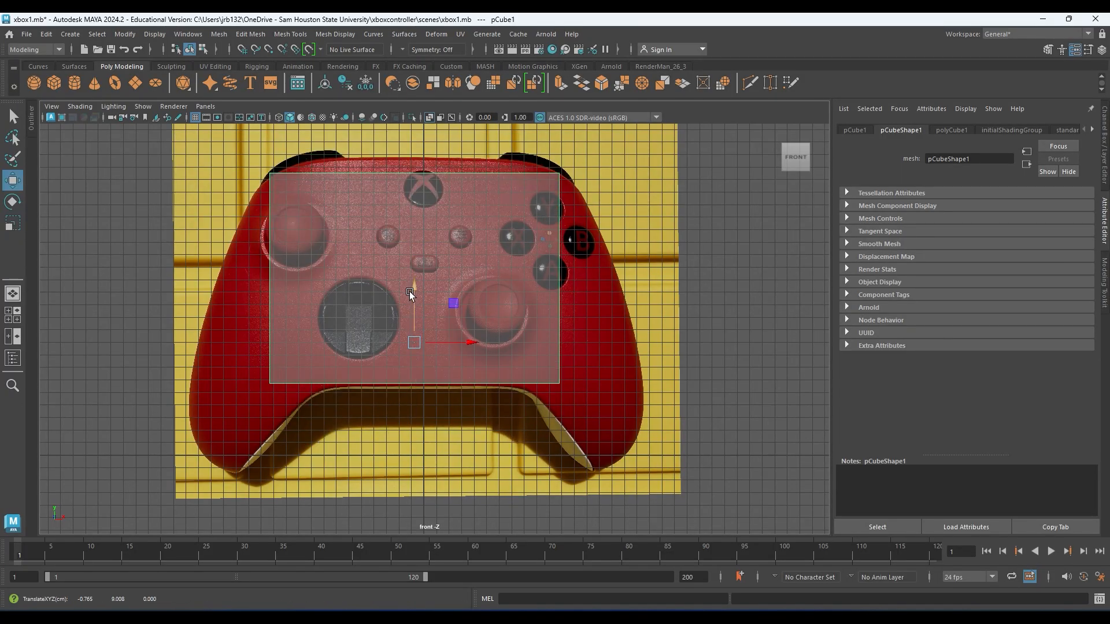
- Select the cube's bottom vertices and scale them inward along X to the flat middle of the controller's lower edge
key(e)
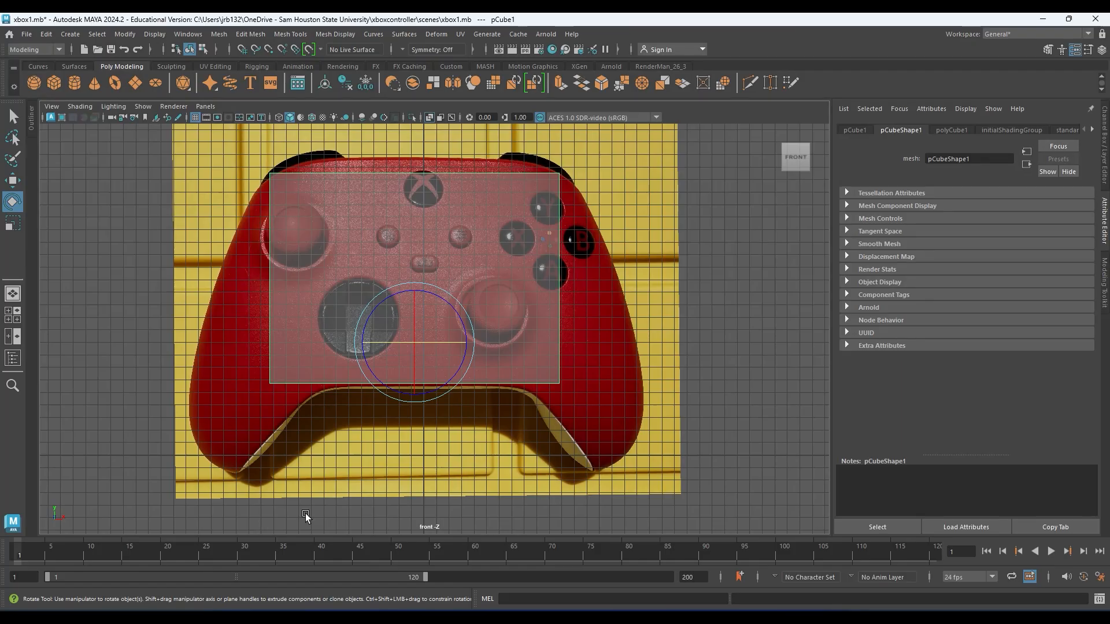
right_drag(322, 333, 261, 283)
drag(221, 336, 605, 414)
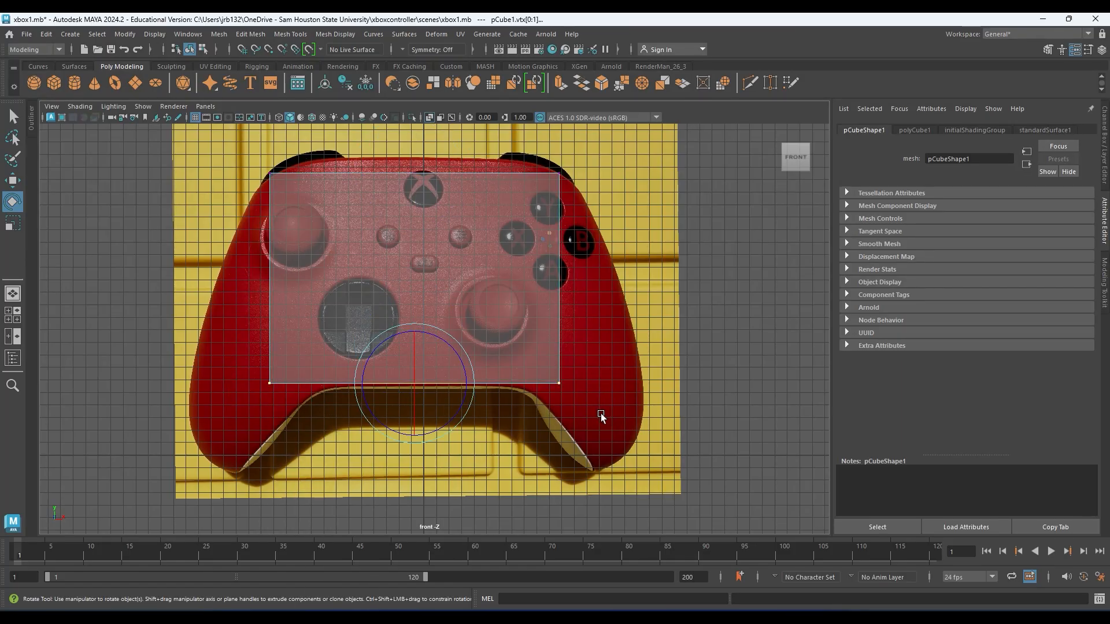
key(r)
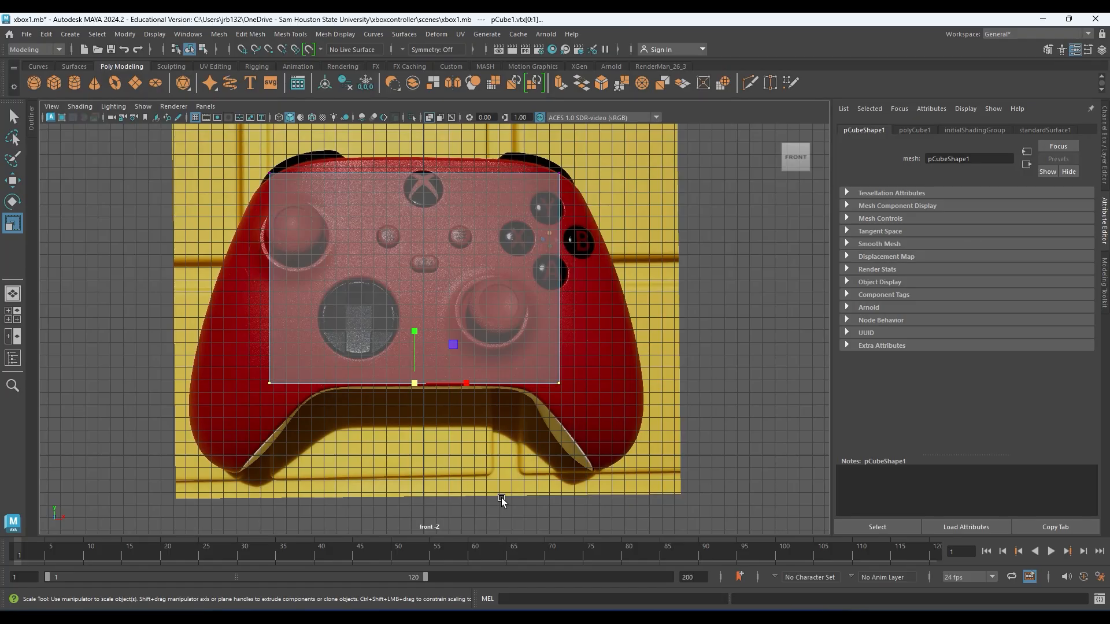
drag(467, 383, 437, 387)
- Select the cube's top corner vertices and scale them inward along X to line up with the bottom corners
click(272, 174)
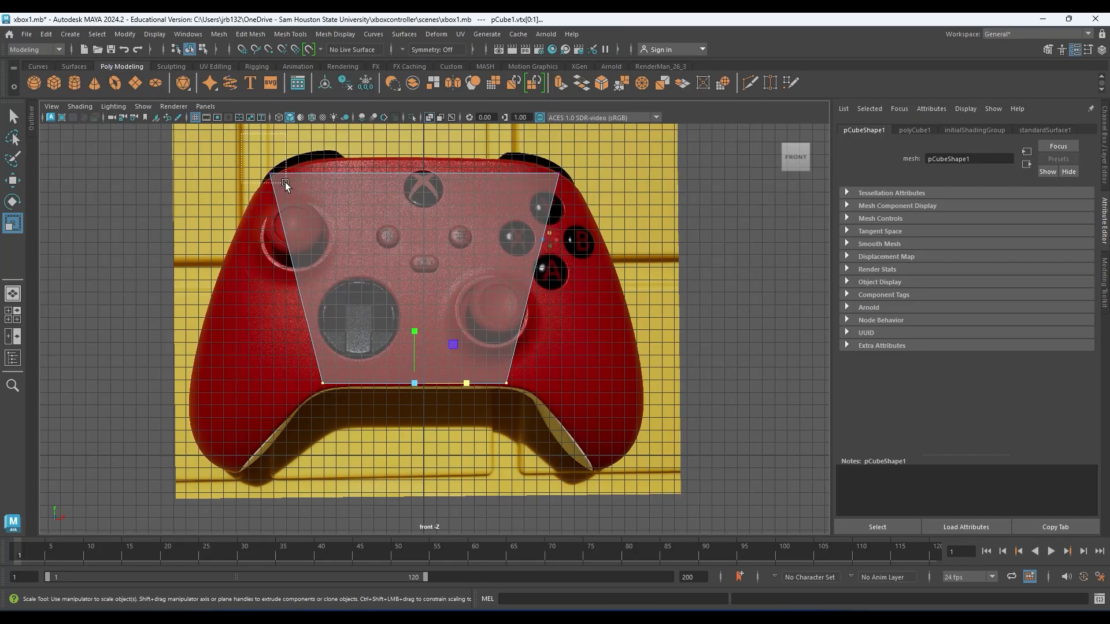
shift+drag(522, 135, 624, 215)
key(e)
key(r)
drag(462, 179, 451, 168)
key(w)
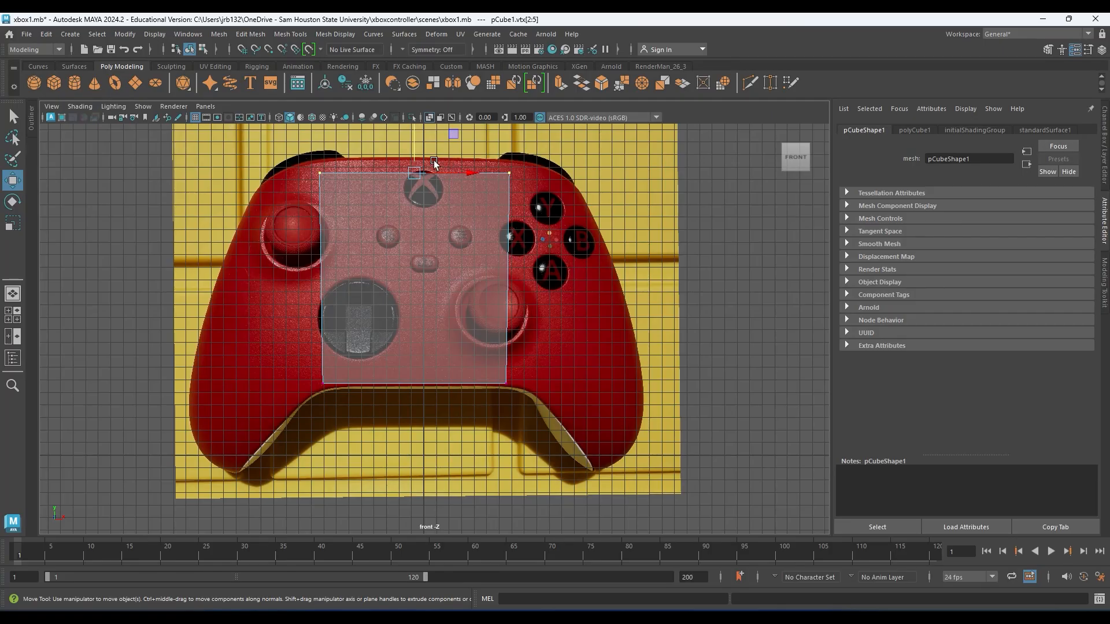
- Raise the cube's top vertices to the controller's top edge in the front view
alt+middle_drag(418, 155, 421, 186)
drag(415, 170, 413, 157)
alt+middle_drag(539, 229, 528, 195)
alt+drag(577, 332, 557, 301)
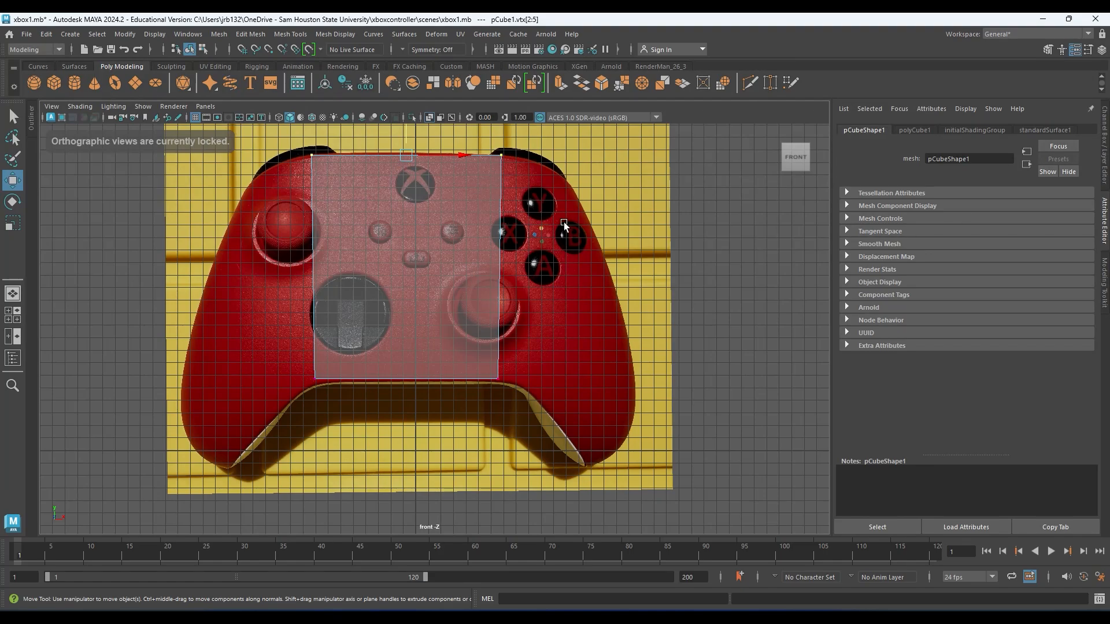
- In the perspective view, select the cube's side faces in face mode with symmetry set to Object X
key(space)
key(space)
alt+drag(564, 274, 444, 293)
scroll(329, 247, up, 3)
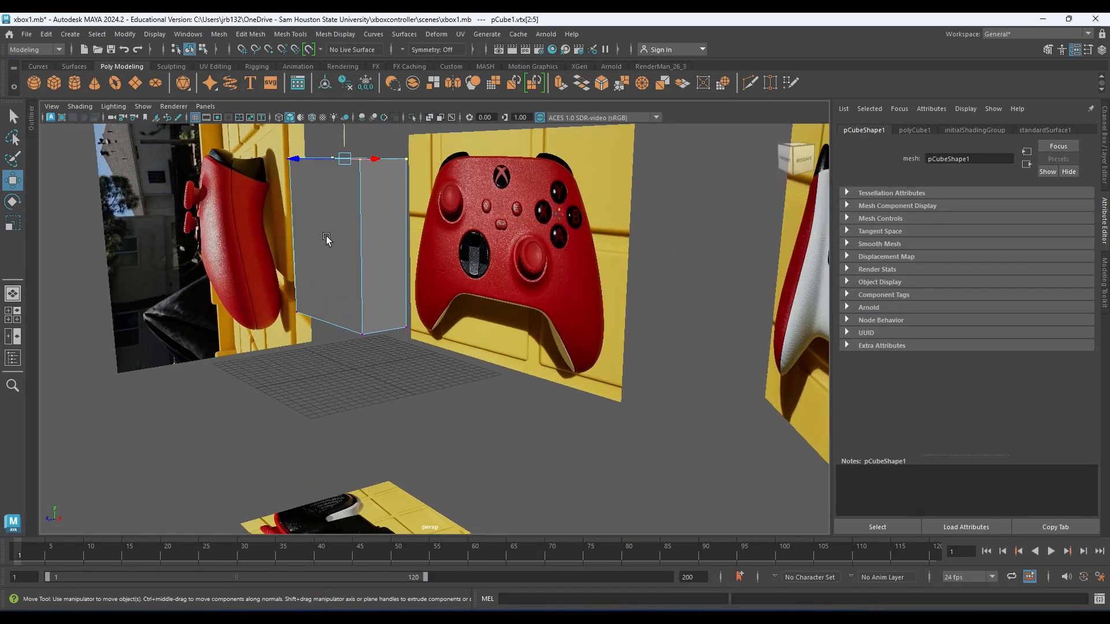
right_drag(359, 191, 331, 265)
alt+drag(331, 264, 428, 272)
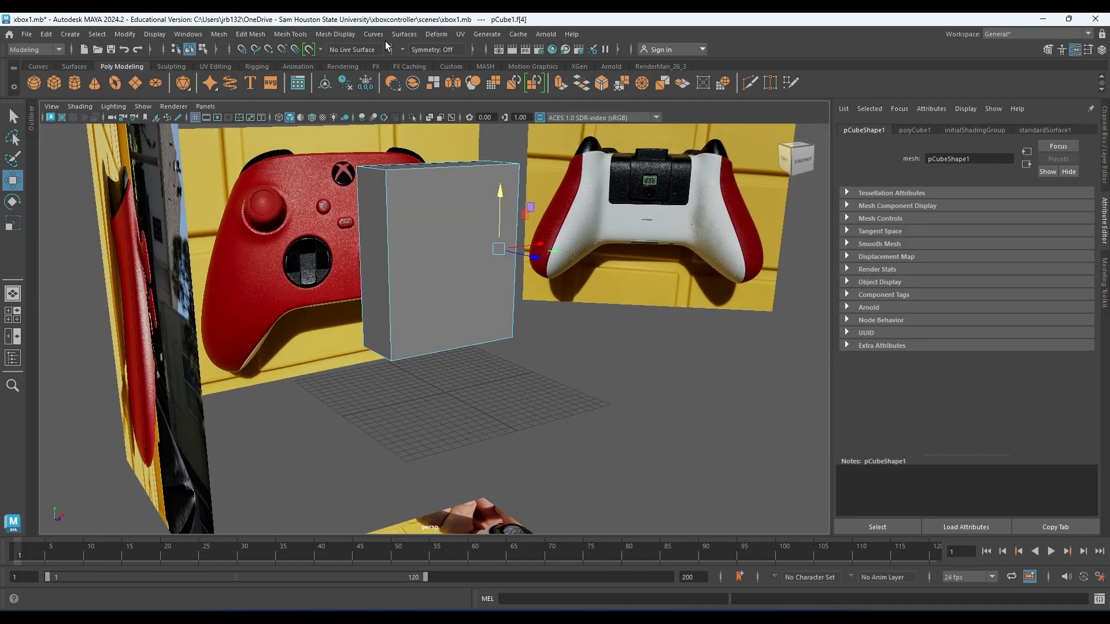
click(405, 48)
click(418, 66)
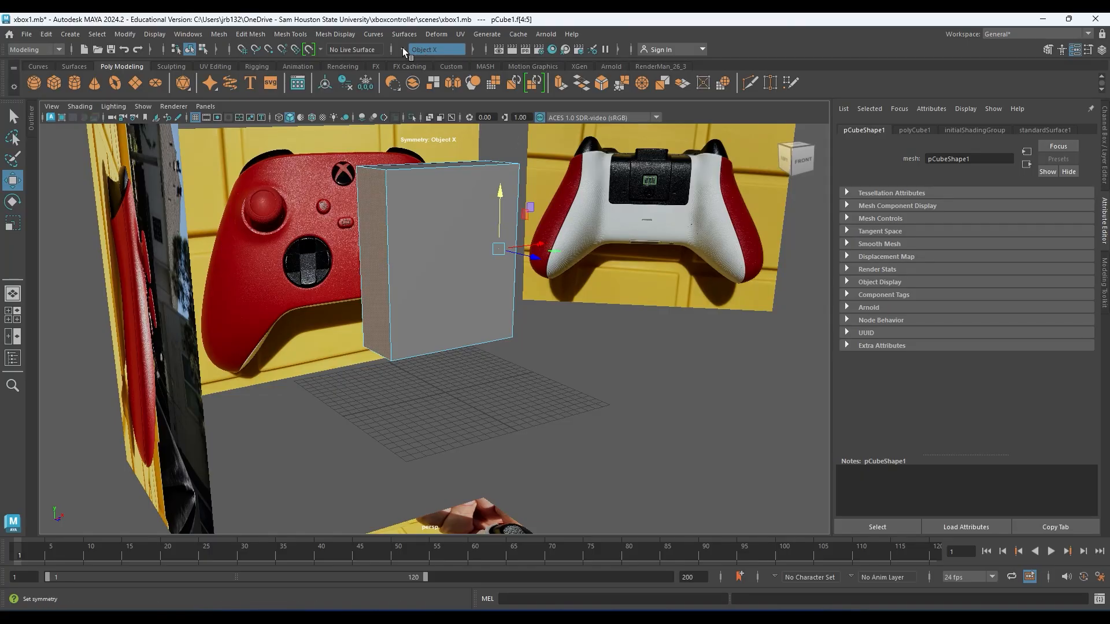
click(402, 49)
click(417, 66)
alt+drag(587, 240, 511, 208)
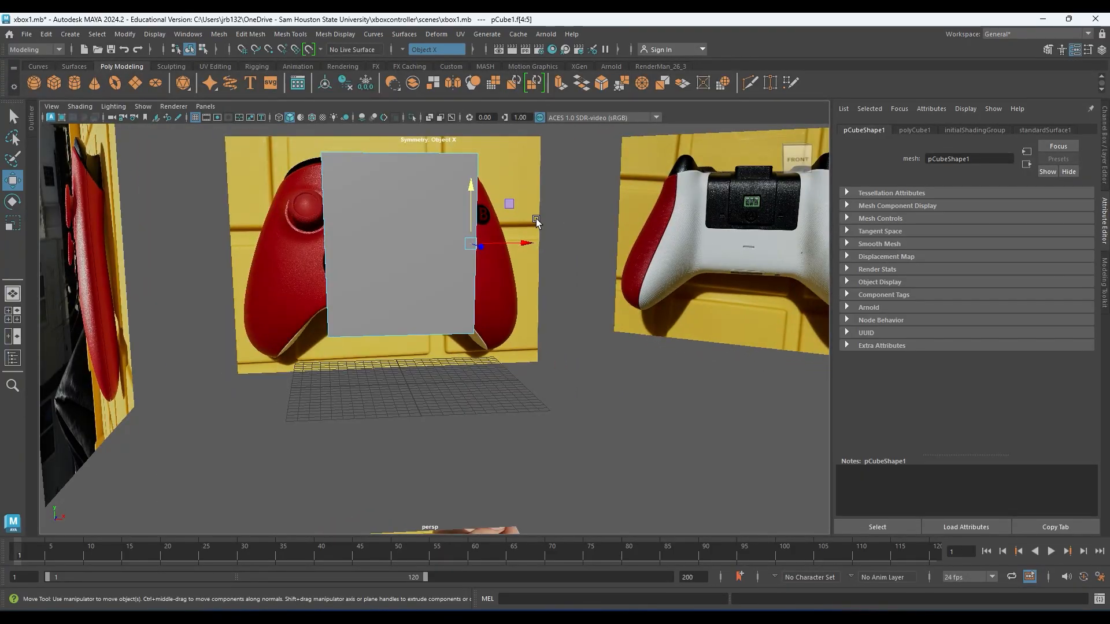
- In the front view, extrude both side faces outward and slightly down over the controller, to about X 12, Y 13
key(space)
key(space)
key(space)
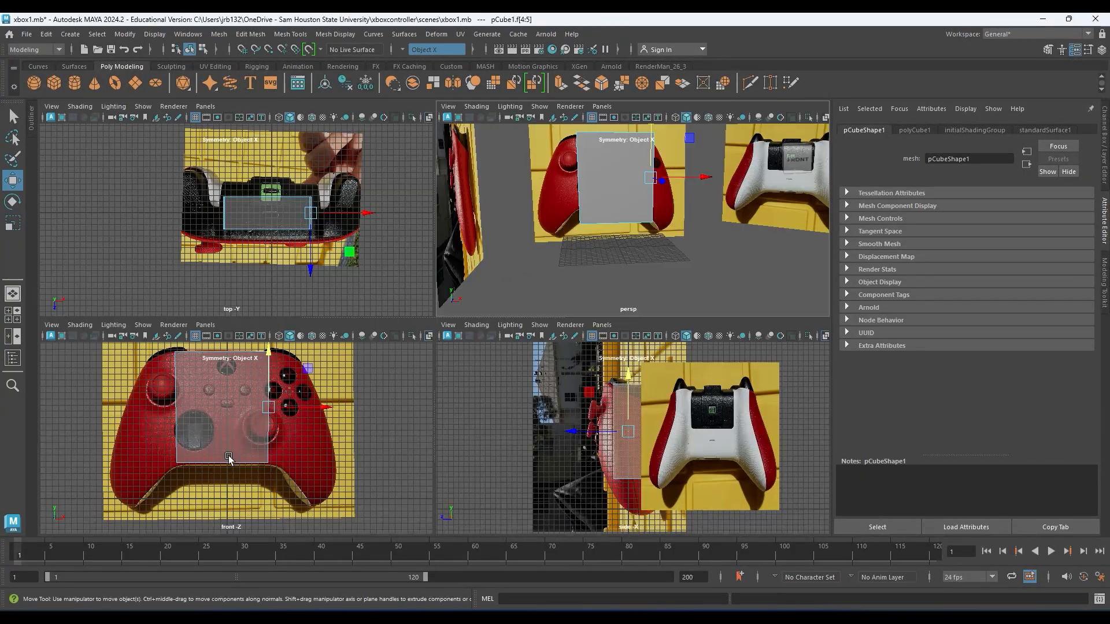
key(space)
alt+middle_drag(419, 351, 449, 344)
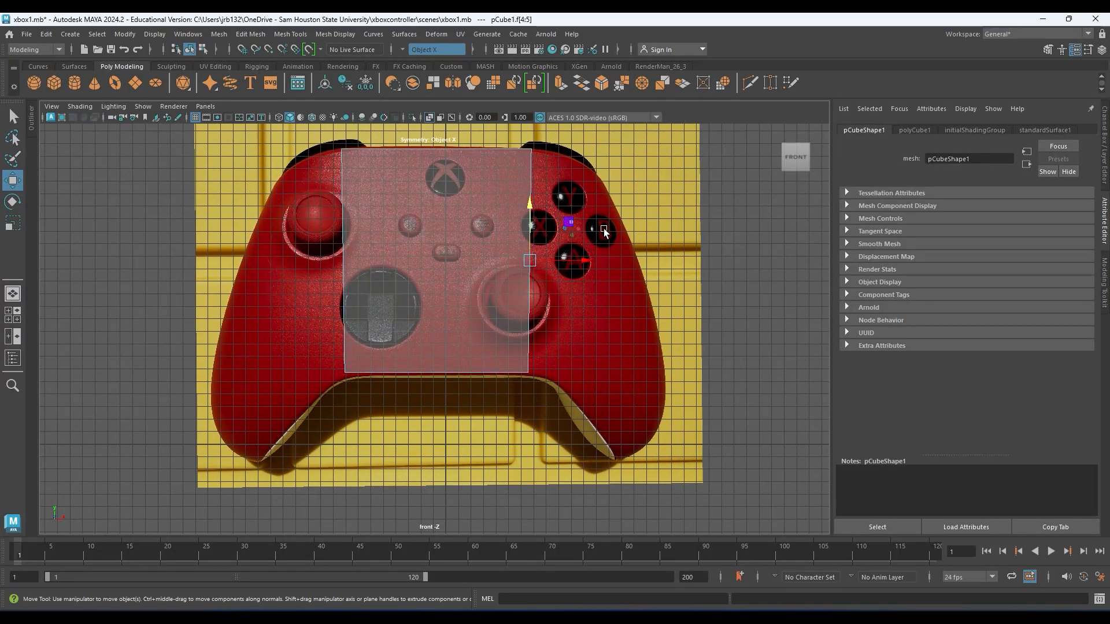
drag(528, 265, 548, 271)
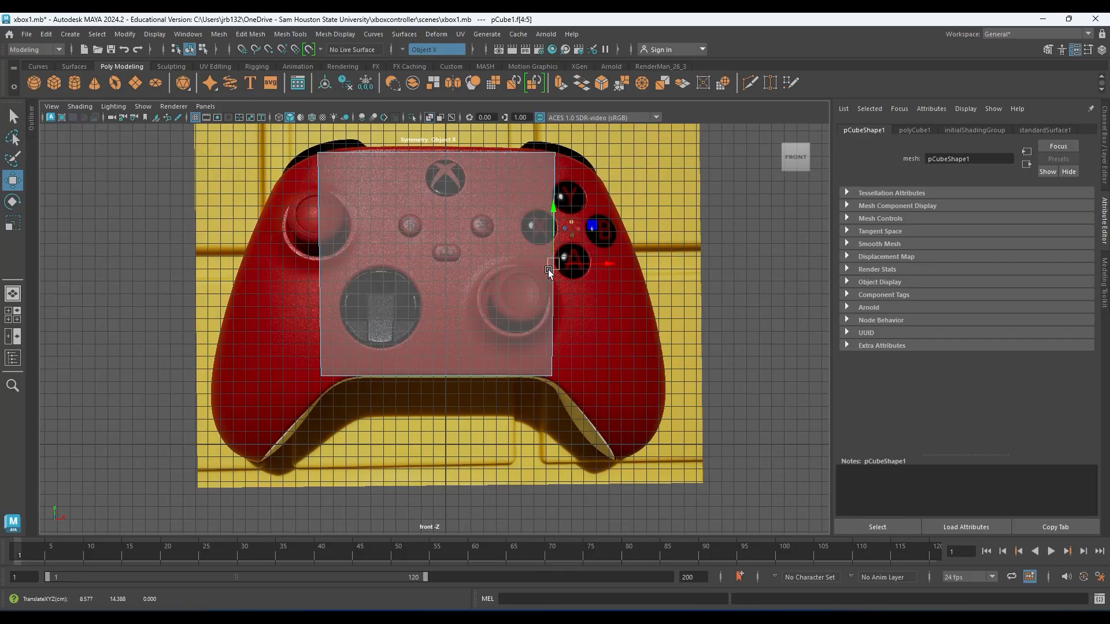
key(ctrl+z)
key(ctrl+e)
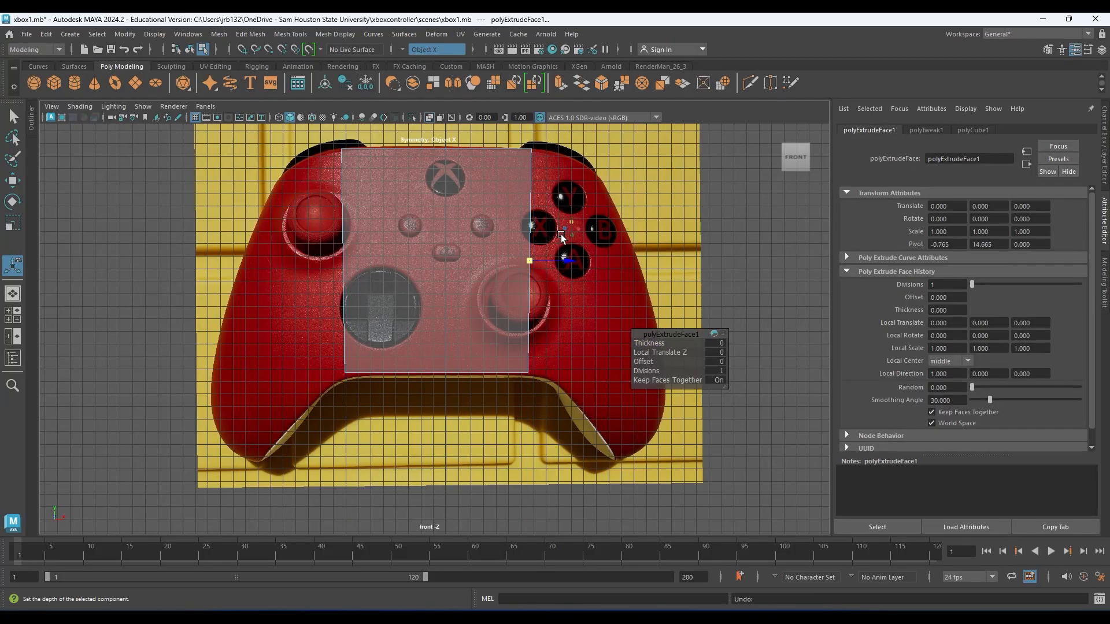
key(w)
drag(529, 267, 597, 281)
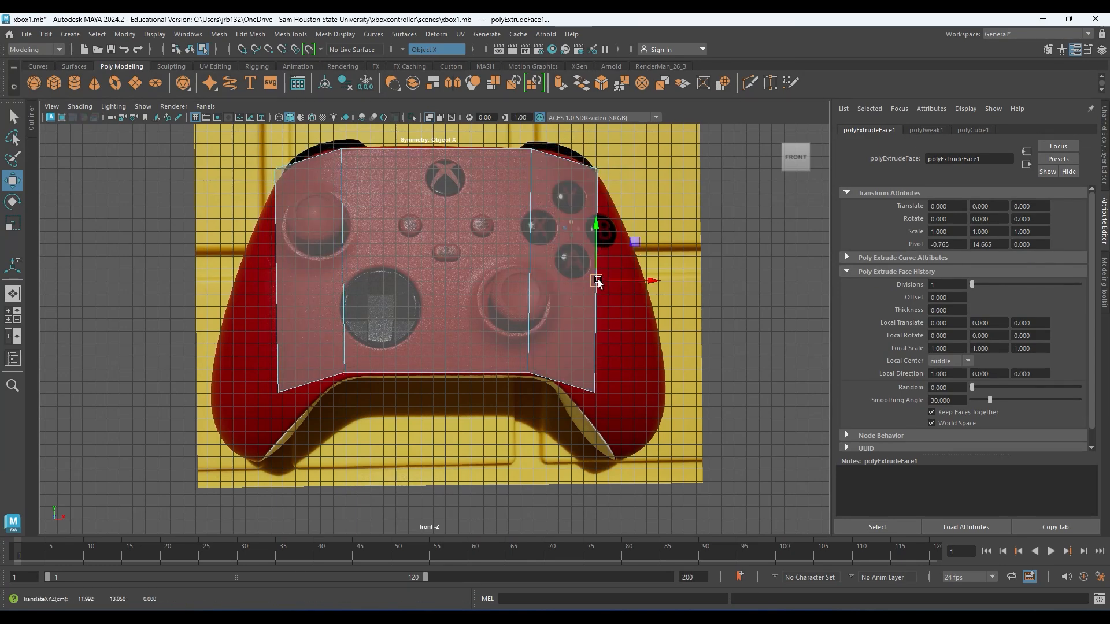
- Rotate the extruded side faces to slant towards the grips and shift them slightly outward and down
key(e)
drag(604, 230, 625, 243)
key(w)
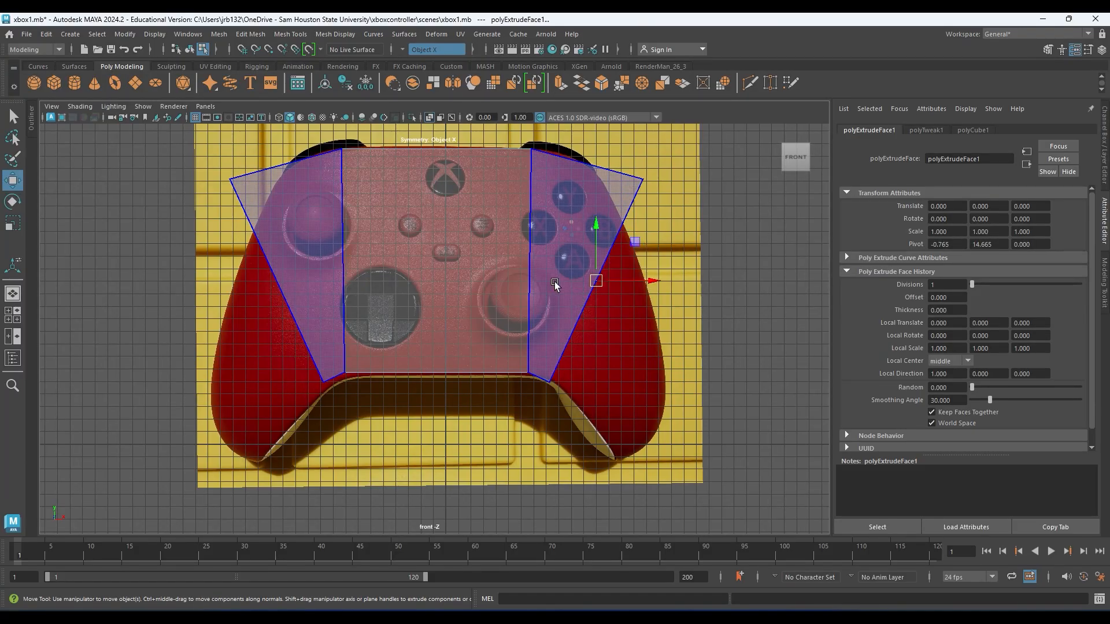
drag(596, 281, 606, 288)
alt+middle_drag(597, 327, 584, 294)
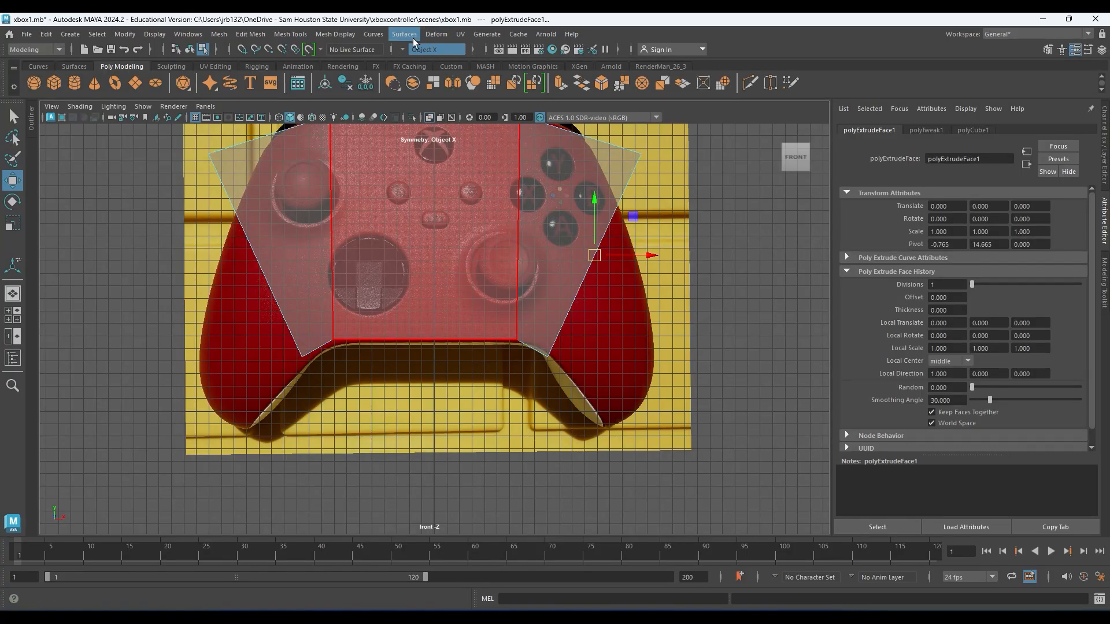
click(403, 50)
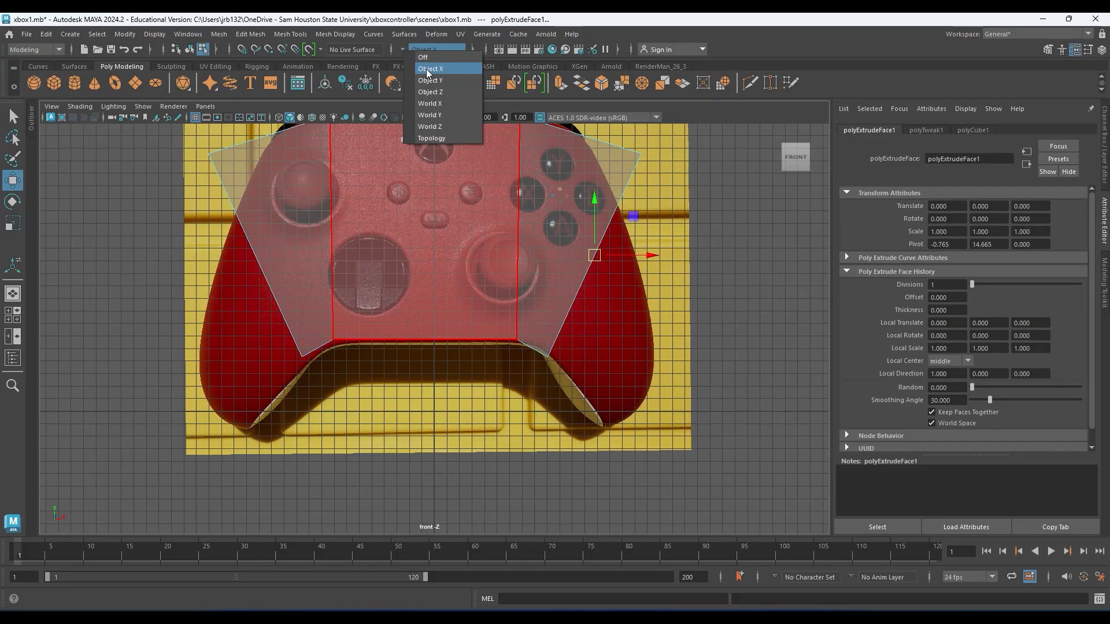
alt+middle_drag(414, 324, 408, 343)
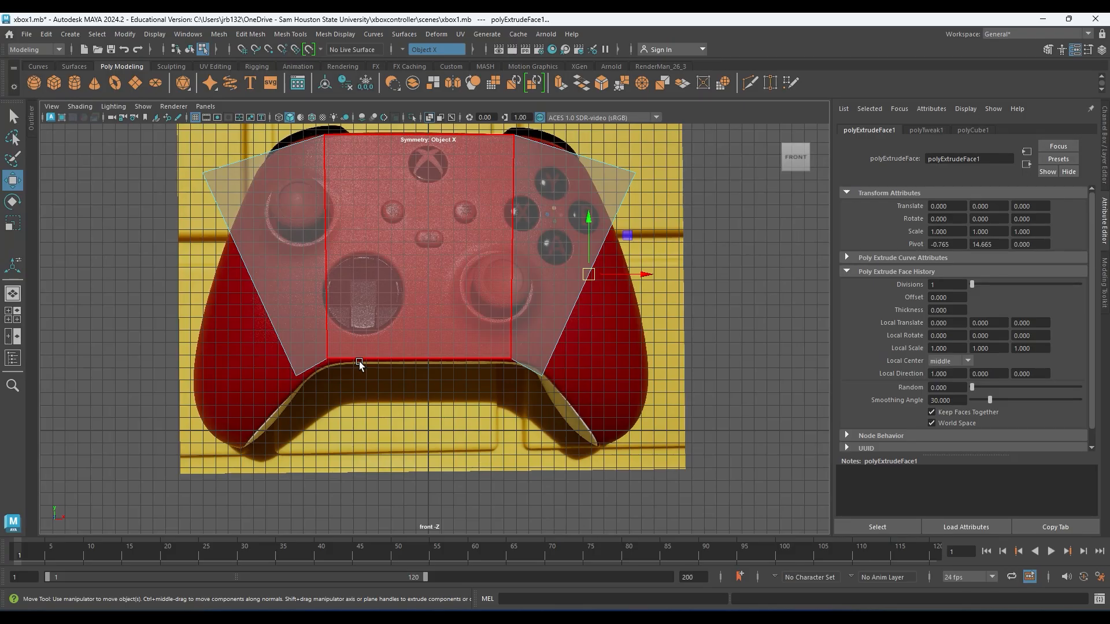
alt+middle_drag(446, 335, 404, 380)
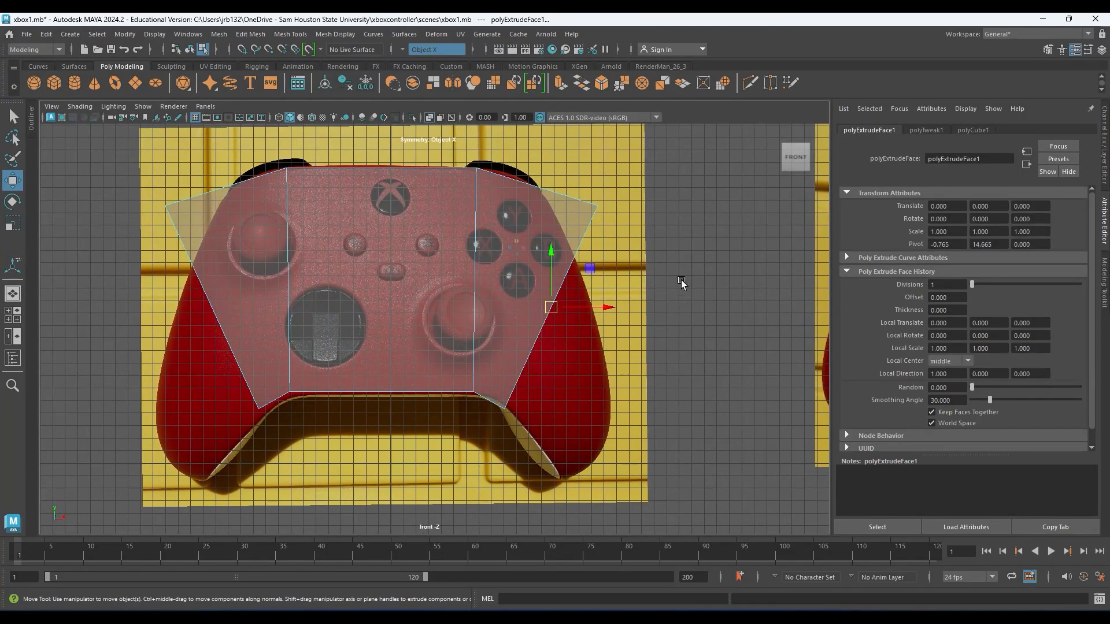
- Extrude both slanted side faces outward and down over the grips again, rotate them towards the grips and shift them to about X 16.8, Y 7.8
alt+middle_drag(500, 305, 504, 284)
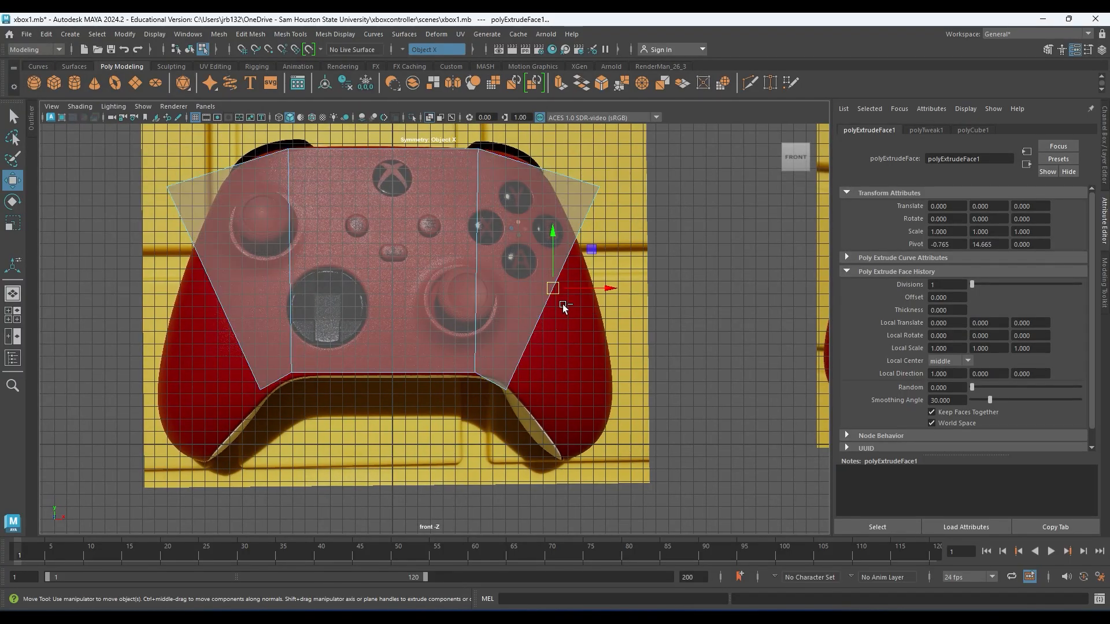
key(ctrl+e)
key(w)
drag(564, 300, 593, 337)
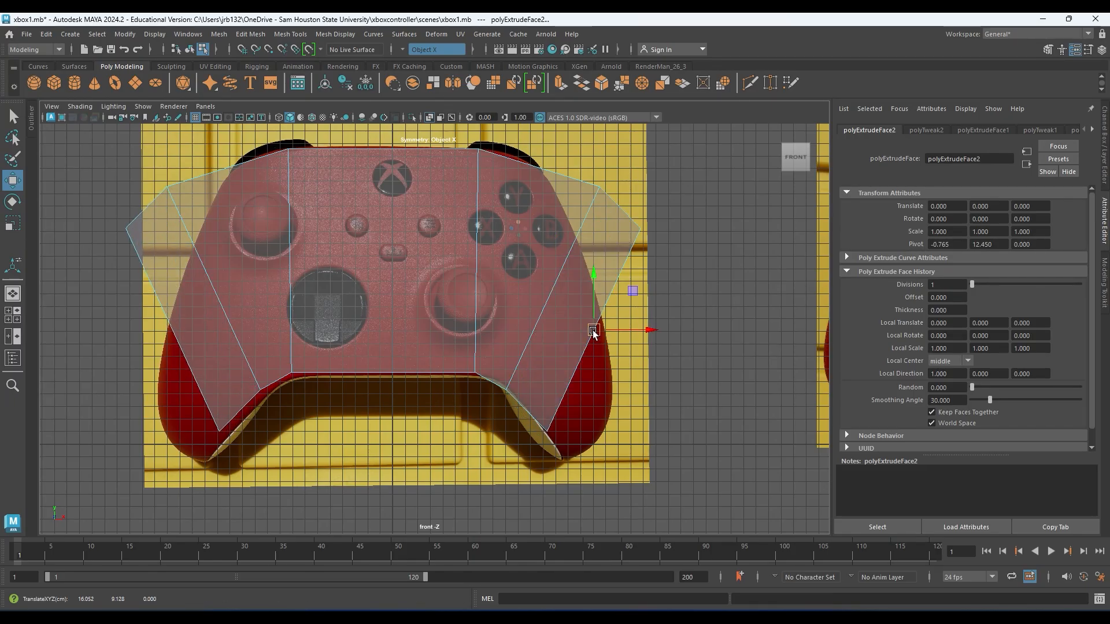
key(e)
drag(616, 284, 629, 299)
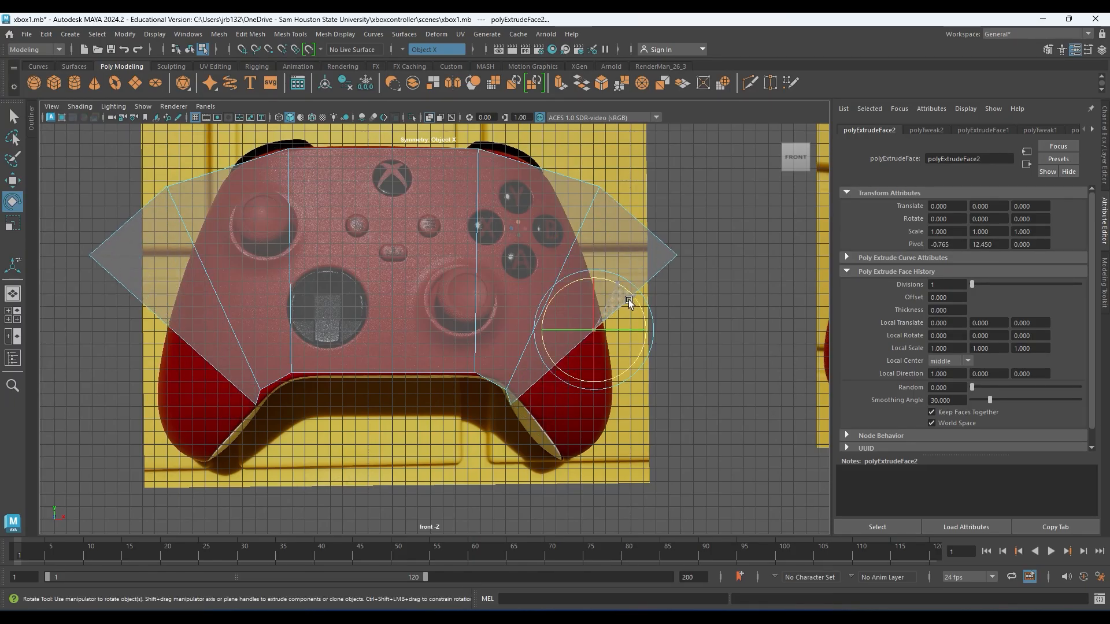
key(w)
drag(586, 338, 596, 353)
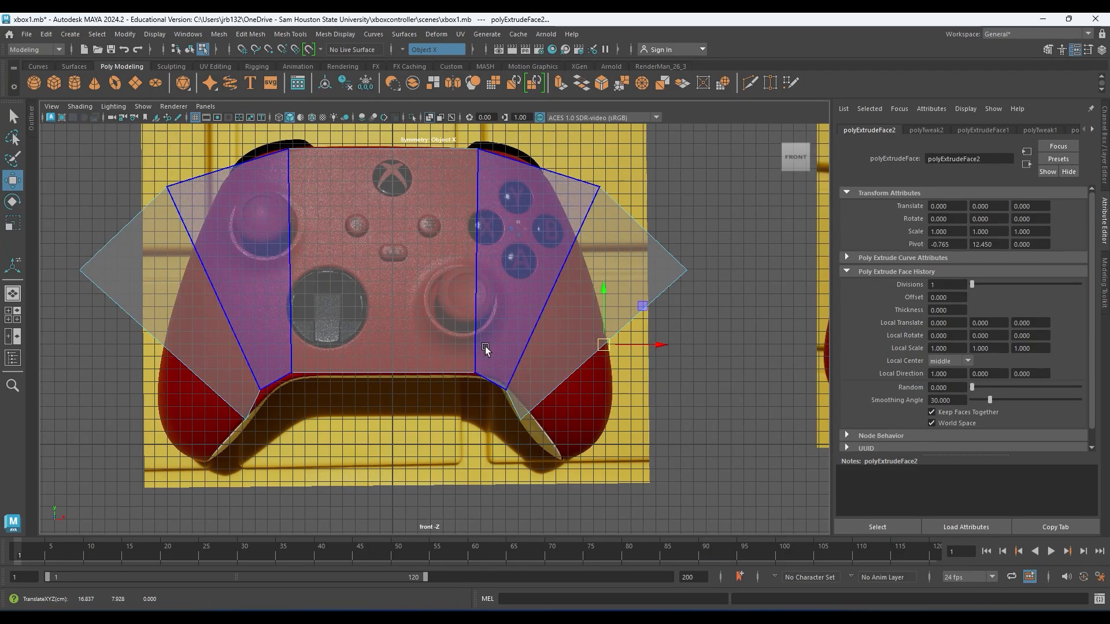
- In vertex mode, pull the two upper outer vertex pairs in onto the controller outline, the outermost to about X 15.2, Y 15.5
right_drag(596, 186, 548, 191)
click(595, 187)
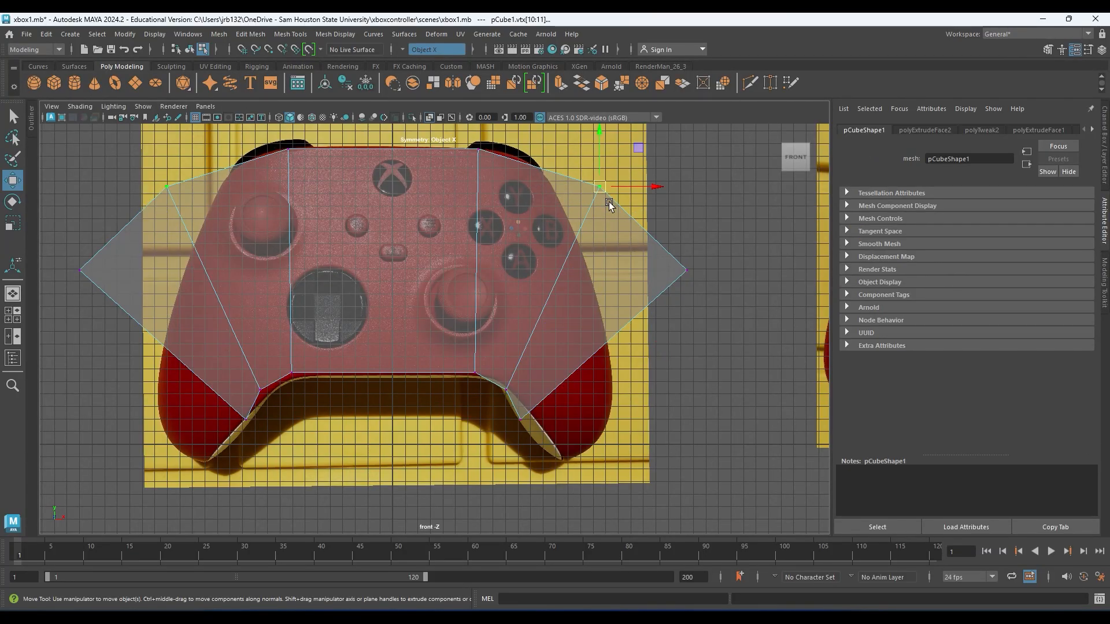
drag(599, 185, 543, 170)
click(682, 267)
drag(682, 267, 580, 250)
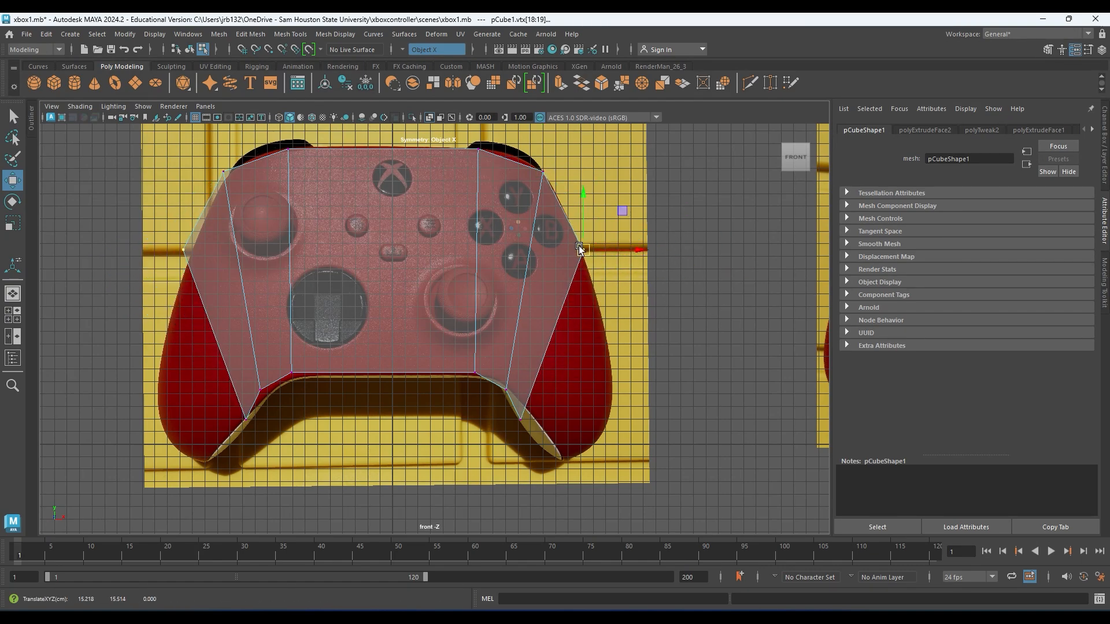
- Move the lower inner vertices onto the controller's bottom edge, to about X 8, Y 5.3 and X 9, Y 4.5
click(505, 388)
drag(505, 388, 489, 377)
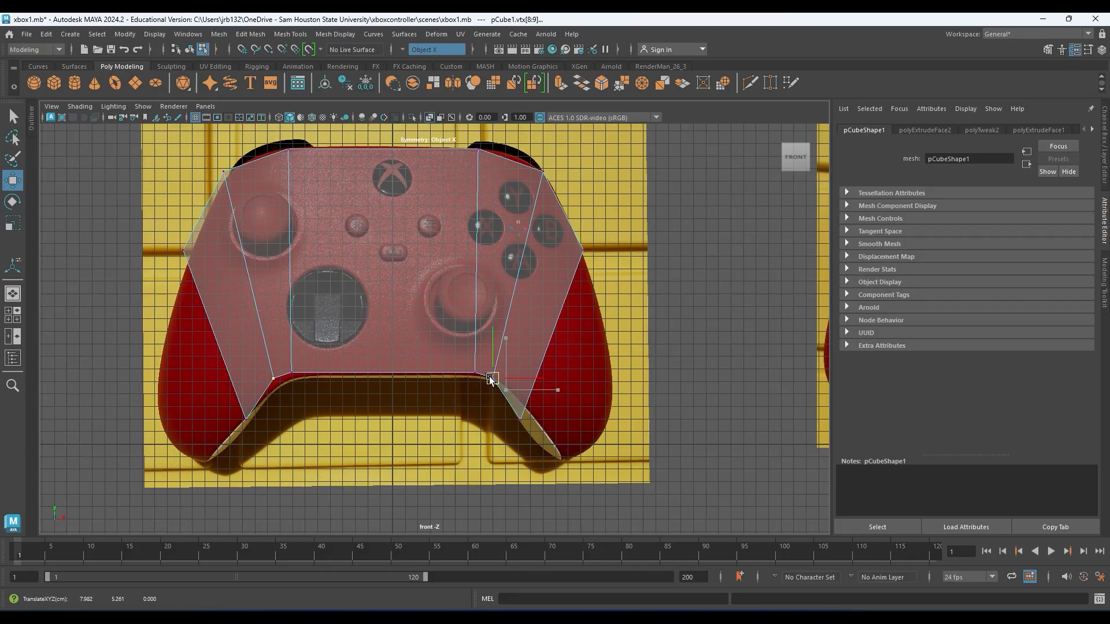
click(521, 417)
drag(520, 416, 497, 387)
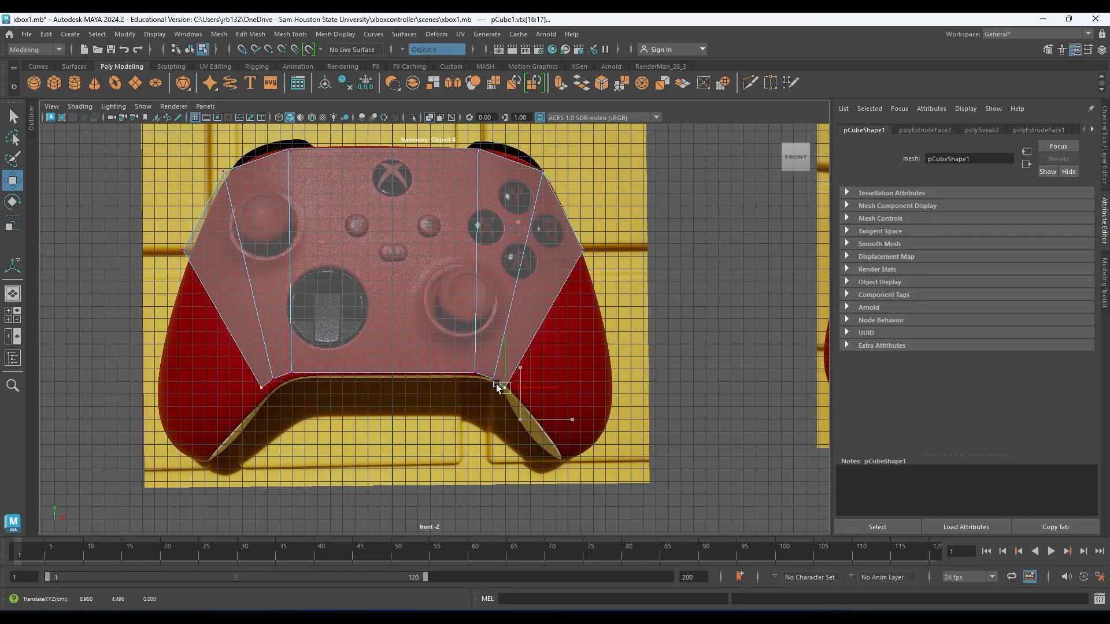
alt+middle_drag(512, 362, 344, 340)
right_drag(464, 260, 463, 231)
alt+middle_drag(433, 323, 610, 304)
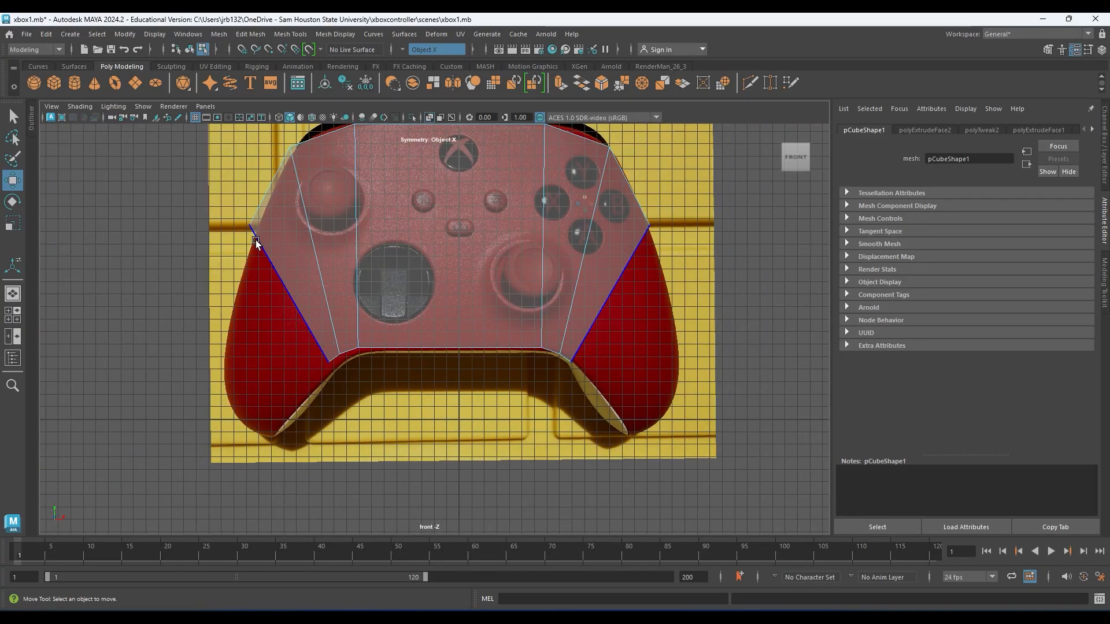
click(287, 144)
click(230, 363)
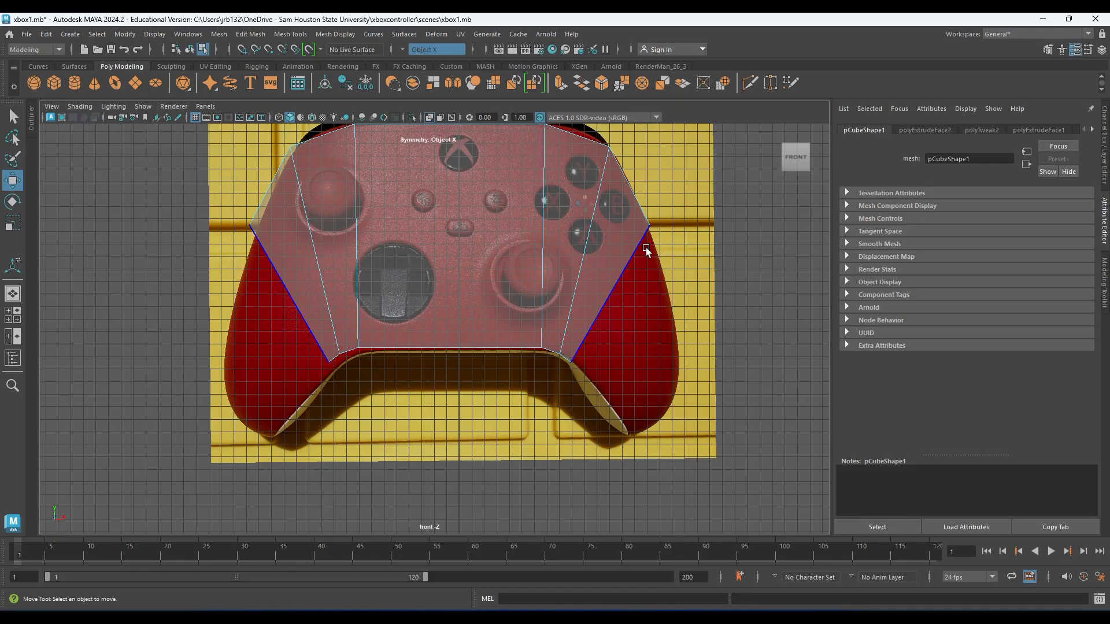
- In the perspective view, select the outer end faces and extrude them outward with a Local Translate Z of about 4.176
key(space)
key(space)
alt+drag(502, 324, 429, 294)
right_drag(442, 232, 453, 266)
click(455, 245)
alt+drag(342, 358, 389, 372)
key(ctrl+e)
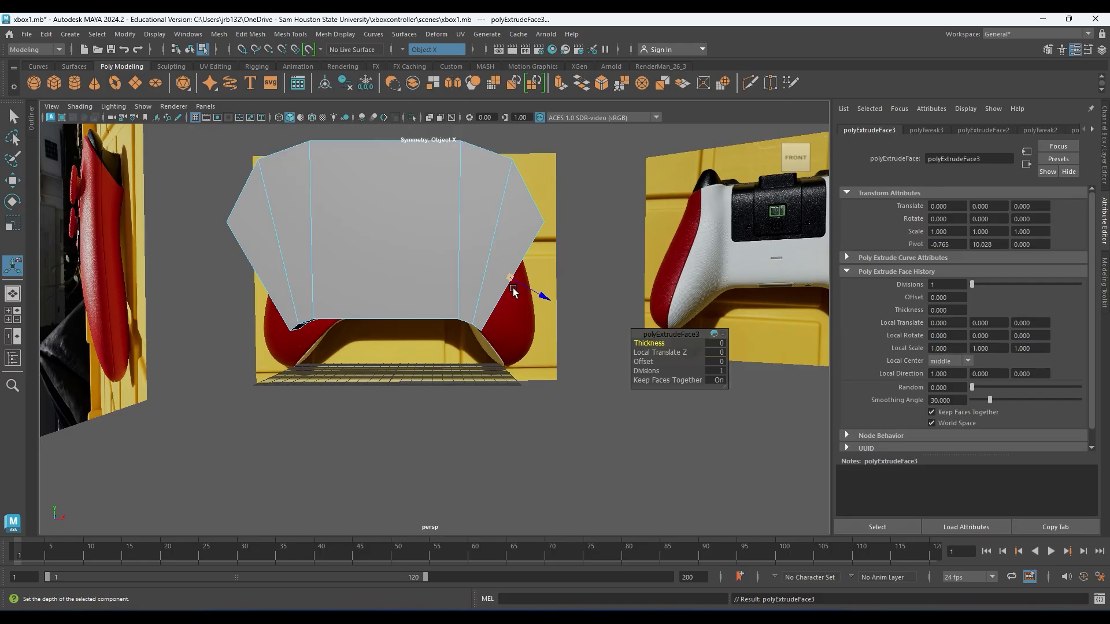
drag(548, 296, 576, 316)
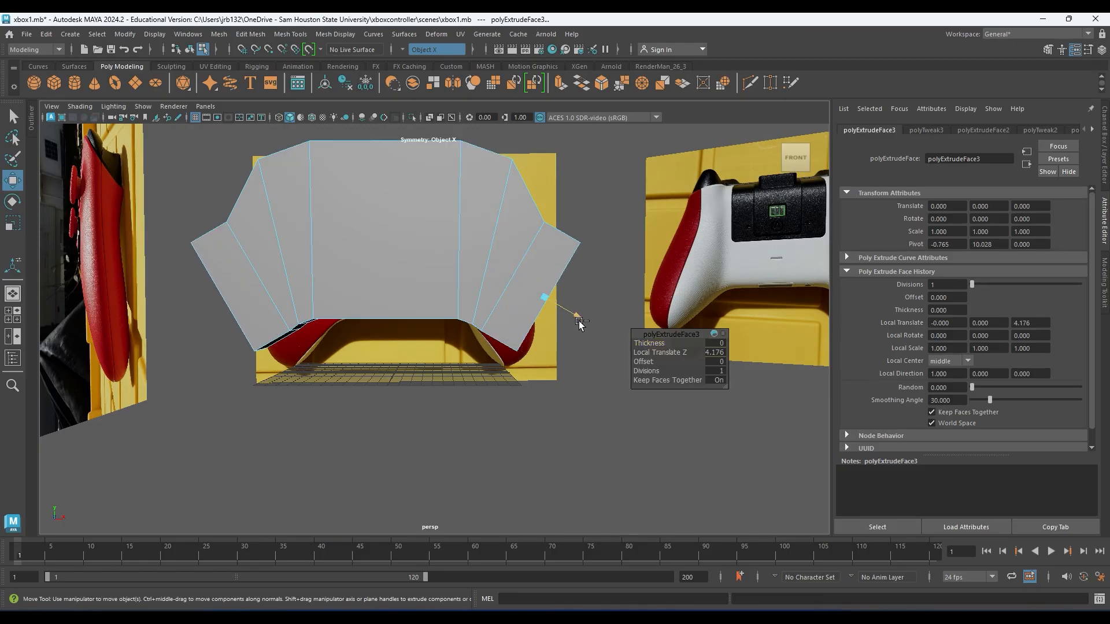
- Lower the extruded end faces, rotate them towards the grip tips and scale them narrower in X to fit the front reference
key(w)
middle_drag(585, 258, 572, 289)
key(e)
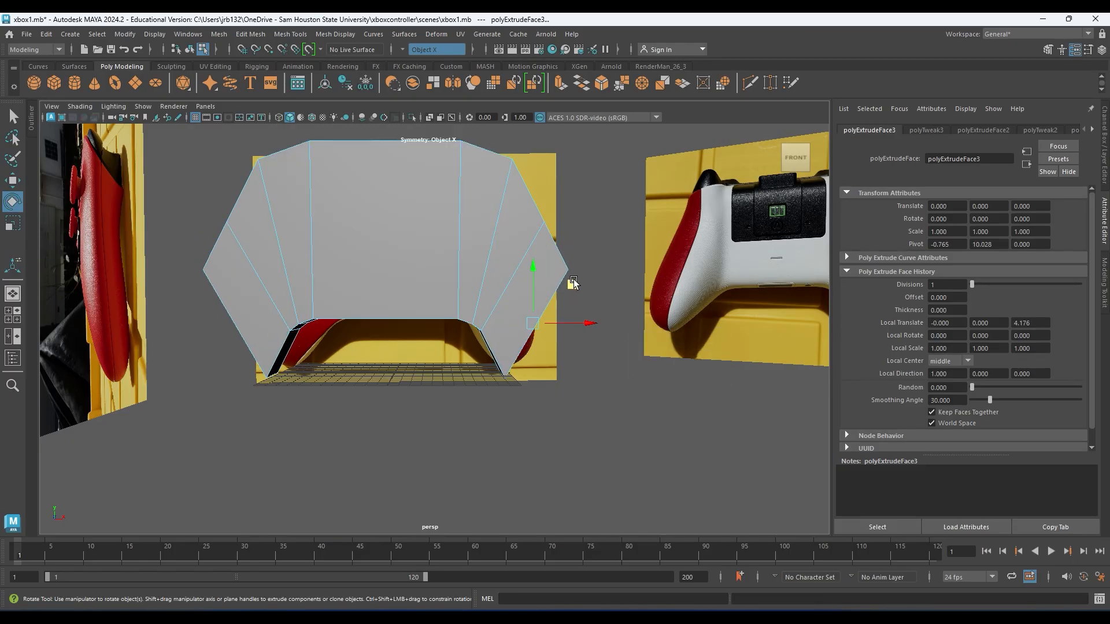
drag(491, 280, 530, 289)
key(r)
drag(585, 322, 561, 327)
key(space)
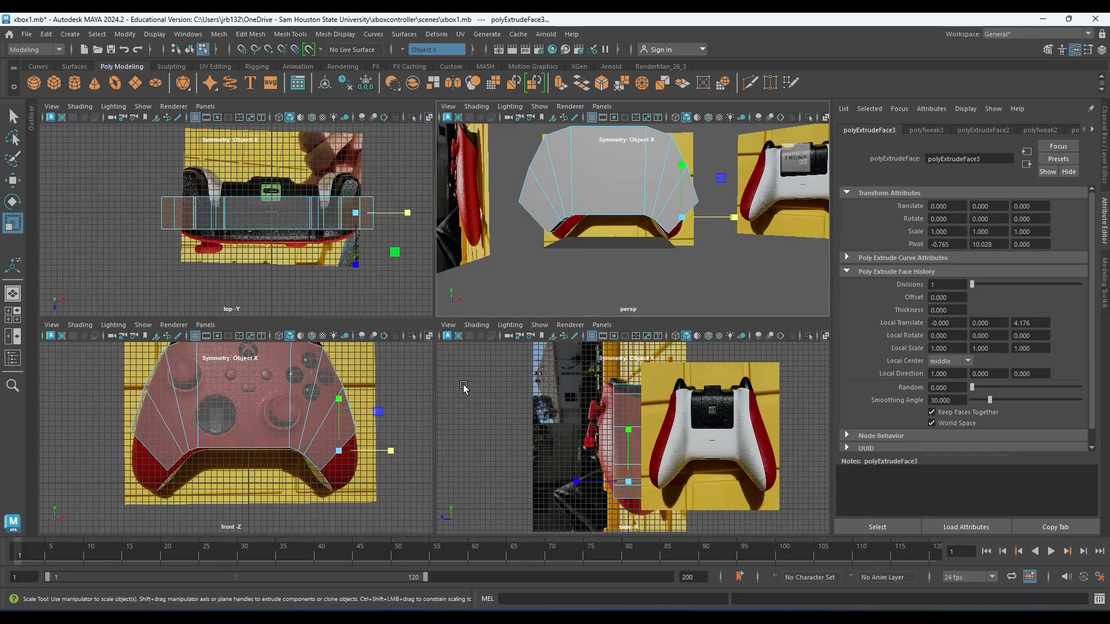
key(space)
alt+middle_drag(639, 353, 510, 322)
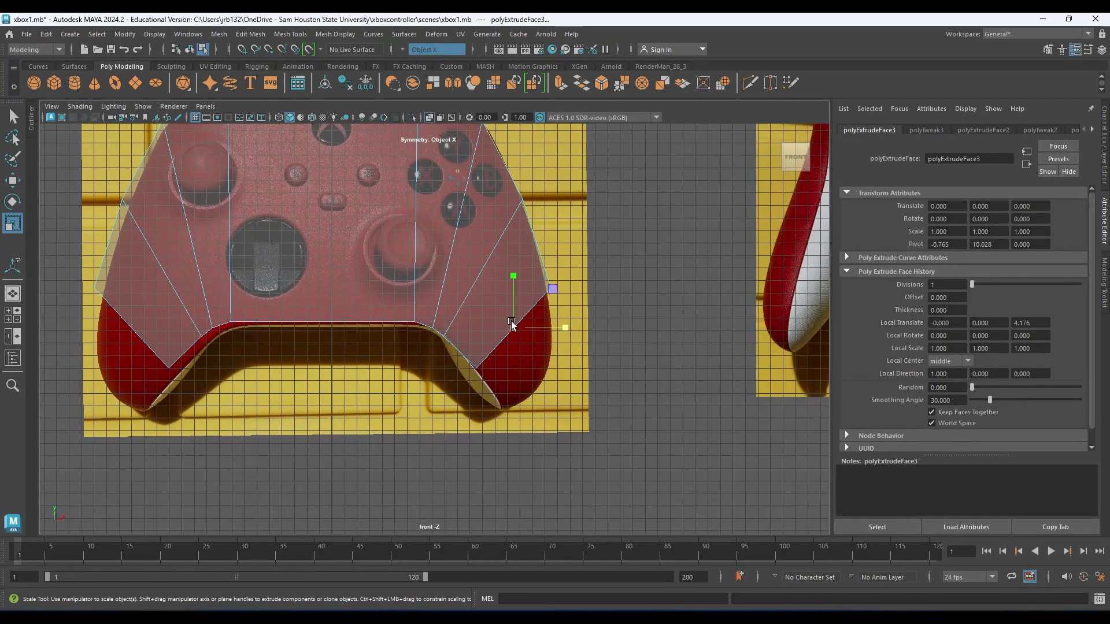
key(e)
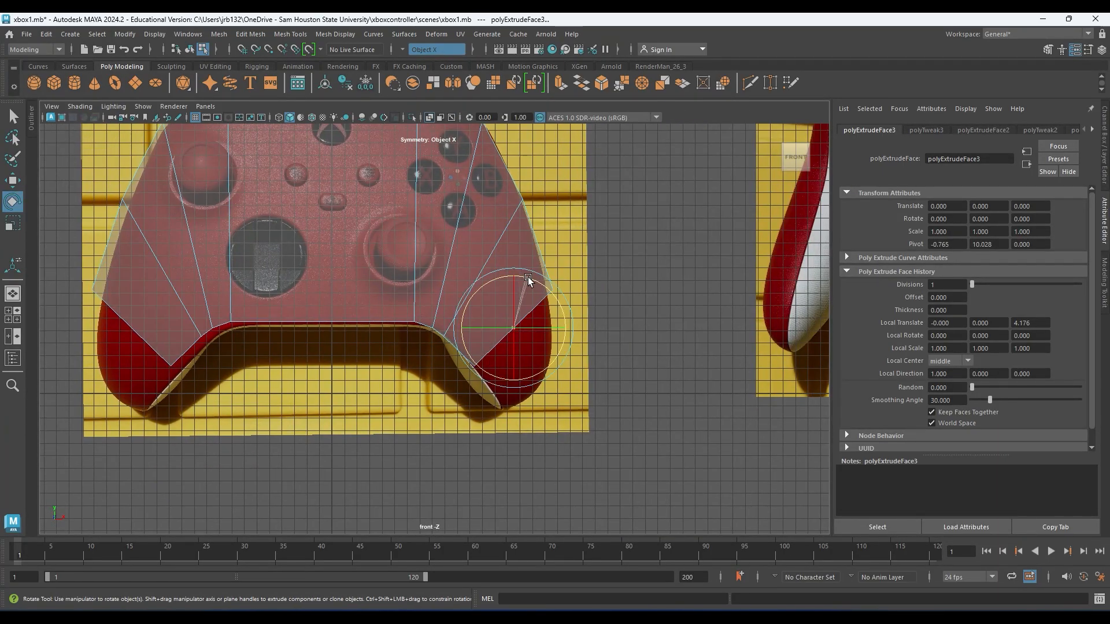
alt+middle_drag(523, 280, 538, 313)
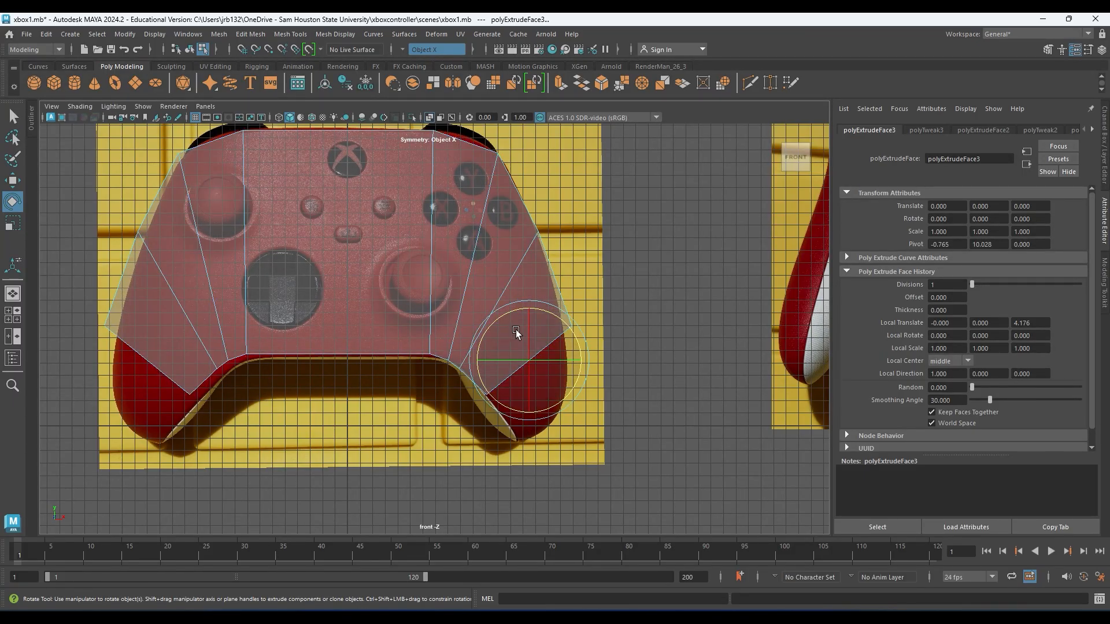
- In the front view, extrude the end faces again down towards the grip tips and rotate them to follow the grip outline
key(space)
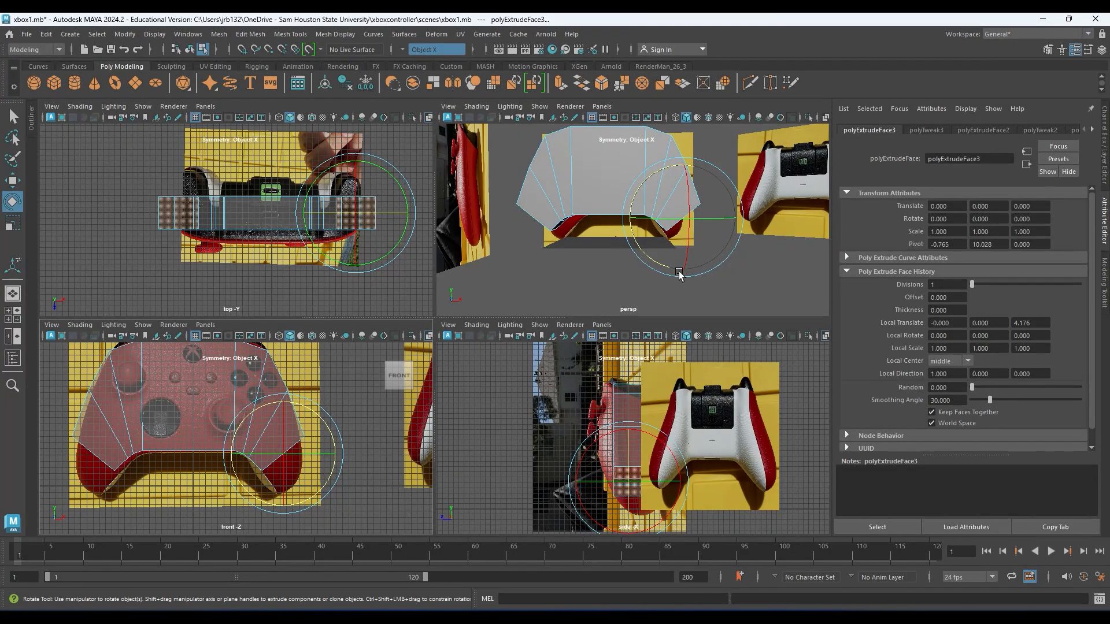
alt+drag(576, 312, 584, 322)
key(space)
key(space)
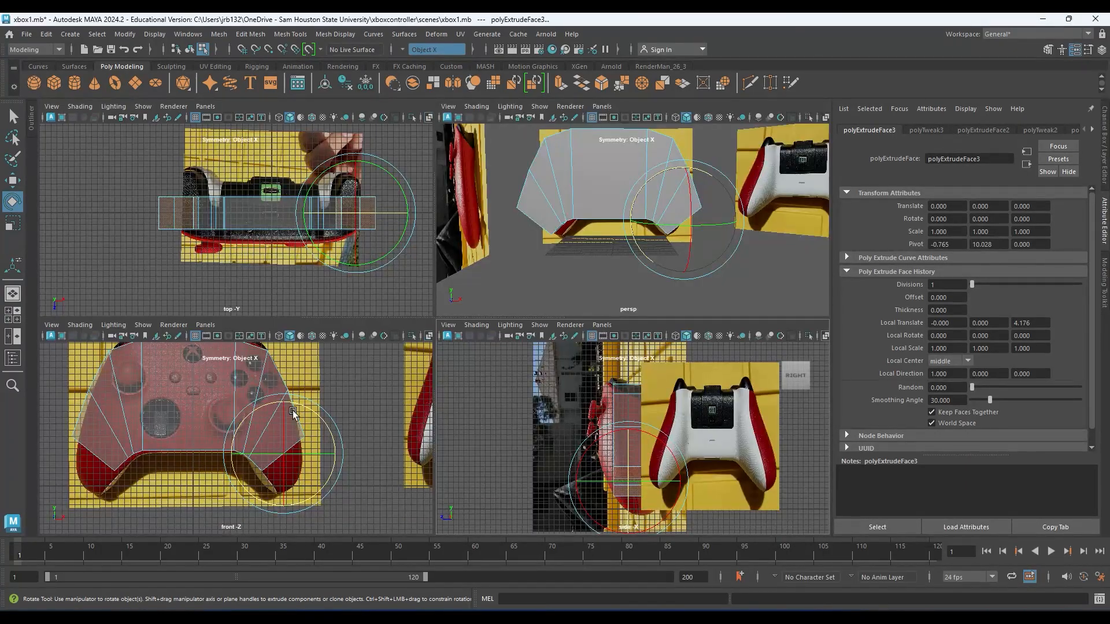
key(space)
scroll(566, 366, up, 3)
scroll(466, 297, up, 2)
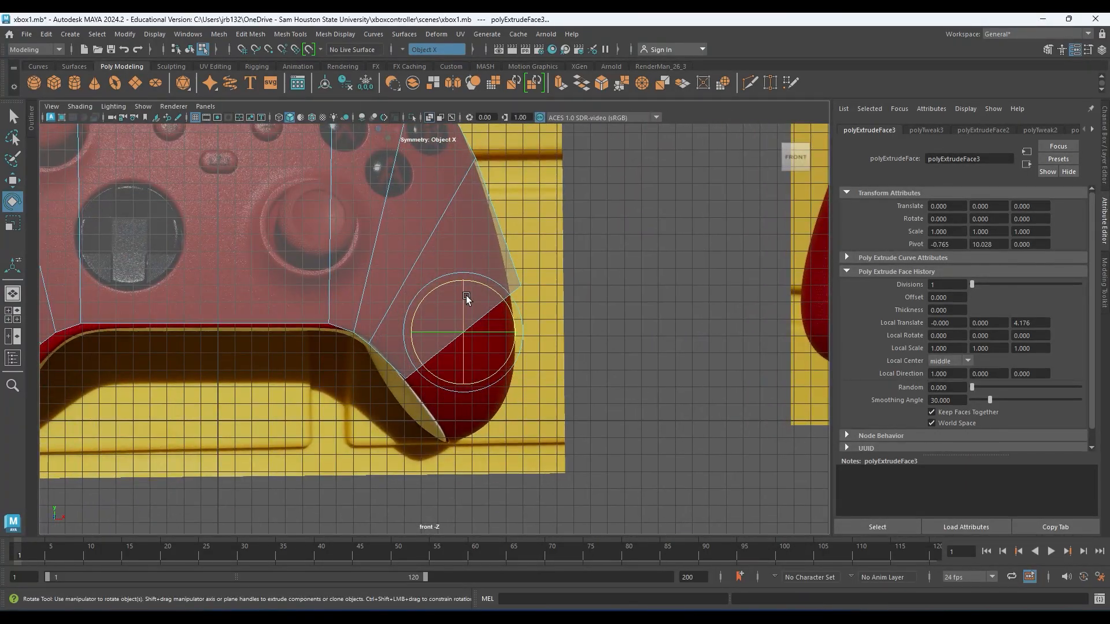
key(ctrl+e)
key(w)
drag(464, 333, 472, 407)
key(e)
drag(496, 359, 501, 405)
key(r)
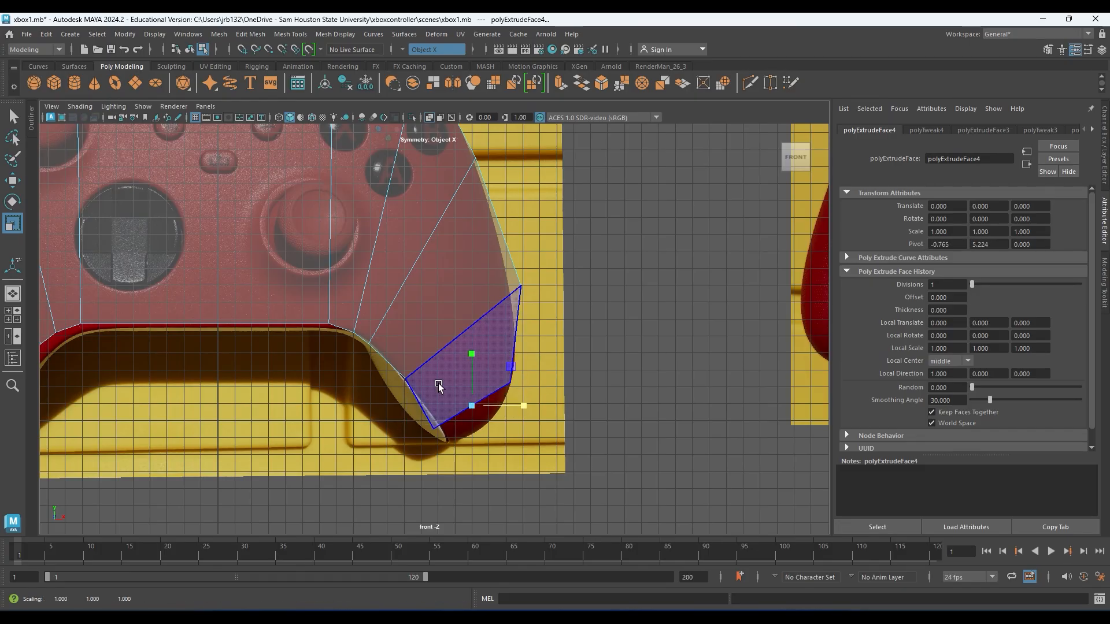
- In vertex mode, move the protruding outer grip vertices in onto the controller outline, to about X 17.2, Y 7.5
alt+middle_drag(436, 375, 425, 366)
right_drag(425, 365, 412, 280)
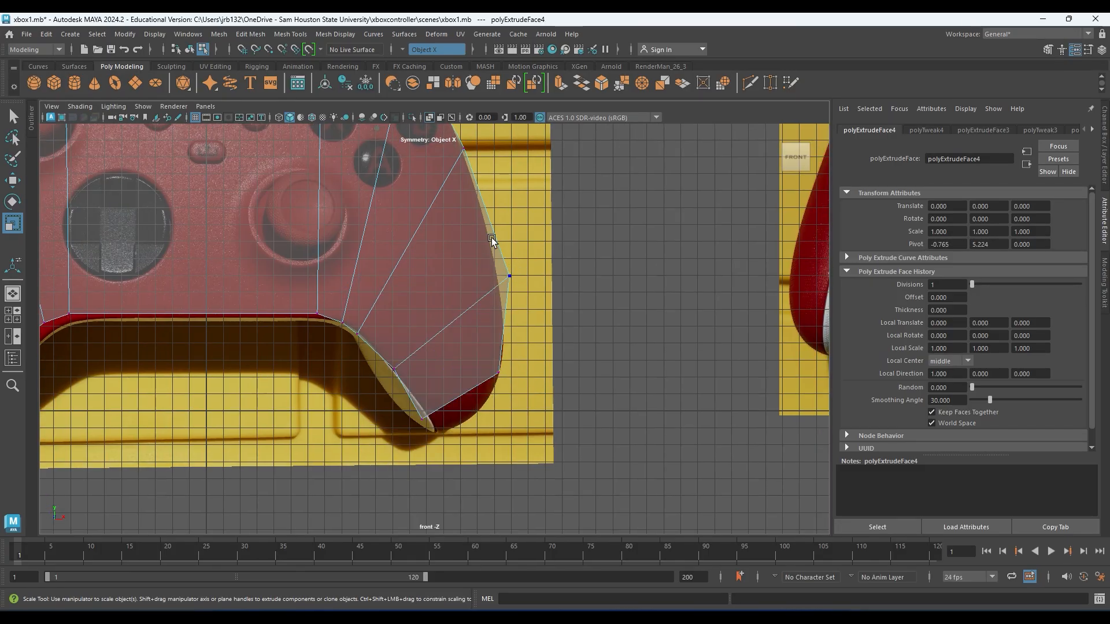
key(w)
drag(509, 276, 499, 284)
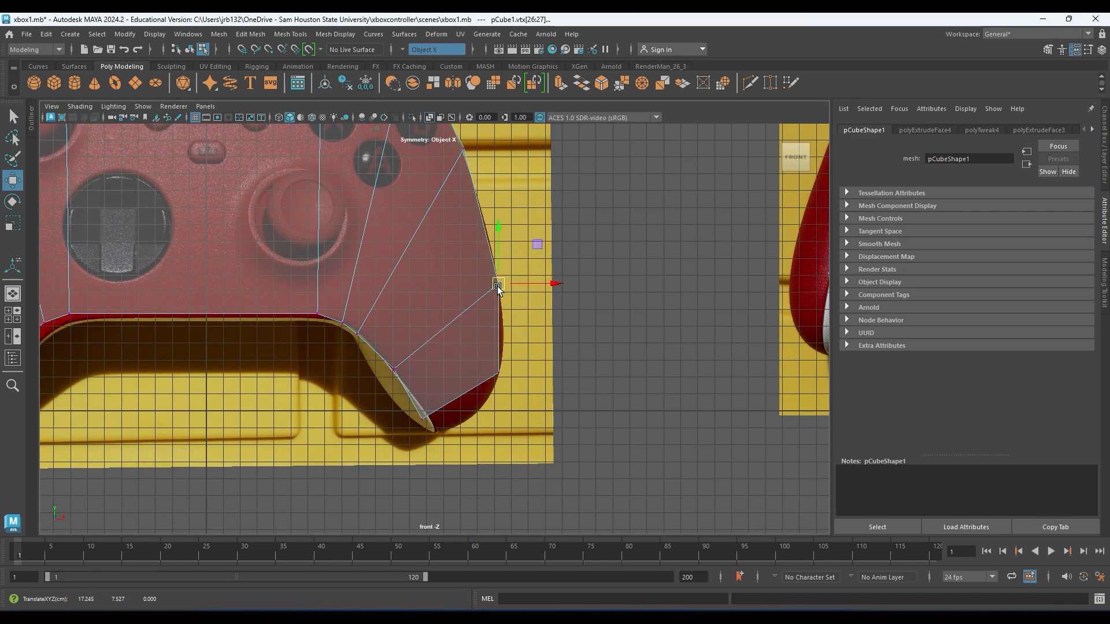
- Adjust the inner vertices where the bottom edge bends into the grip so they follow the reference curve
click(394, 369)
drag(392, 369, 377, 365)
alt+middle_drag(357, 353, 384, 417)
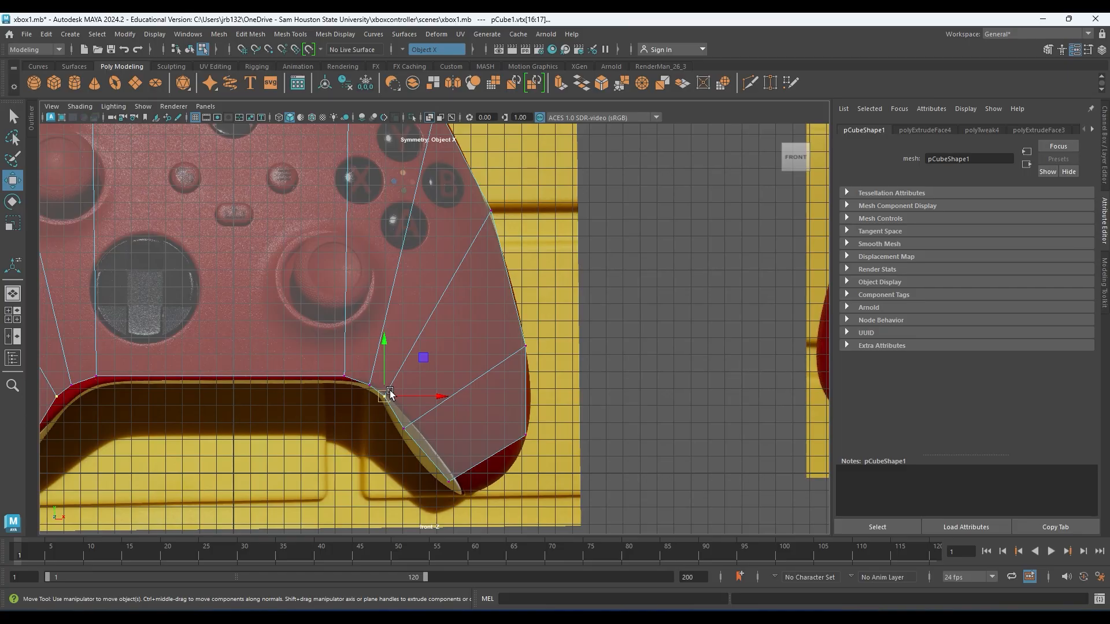
click(384, 398)
drag(370, 388, 372, 390)
drag(371, 385, 365, 386)
- Fine-tune the vertices along the grip's outer side against the reference outline
alt+click(510, 243)
drag(483, 202, 494, 235)
alt+middle_drag(524, 340, 471, 259)
drag(445, 322, 508, 386)
alt+middle_drag(457, 422, 480, 365)
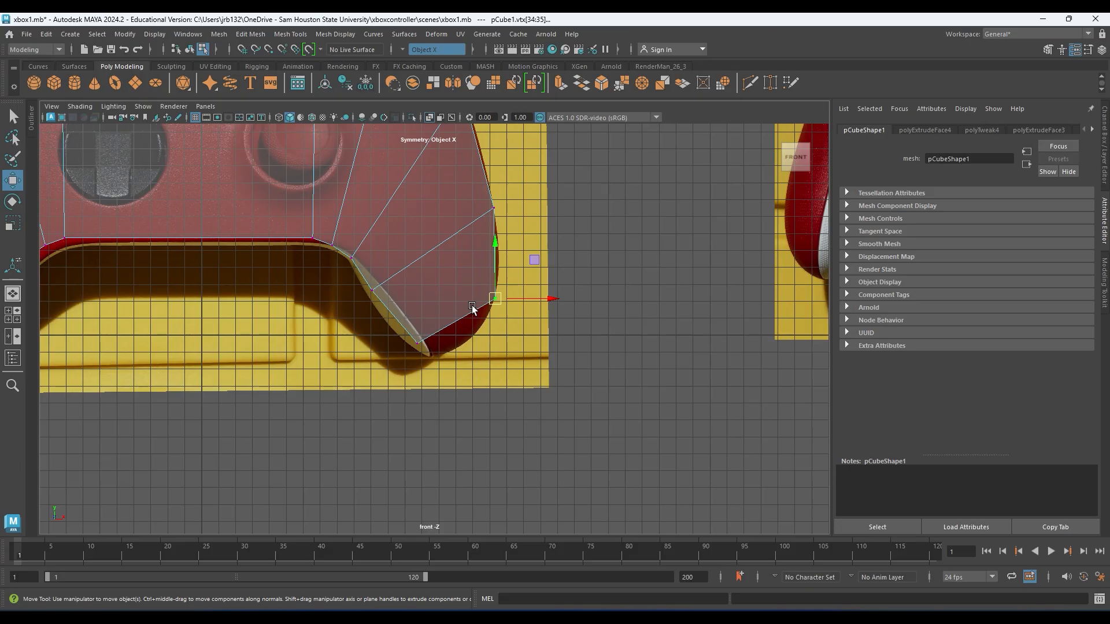
- Select the grips' bottom end faces in the perspective view and extrude them down over the grip tips in the front view
key(space)
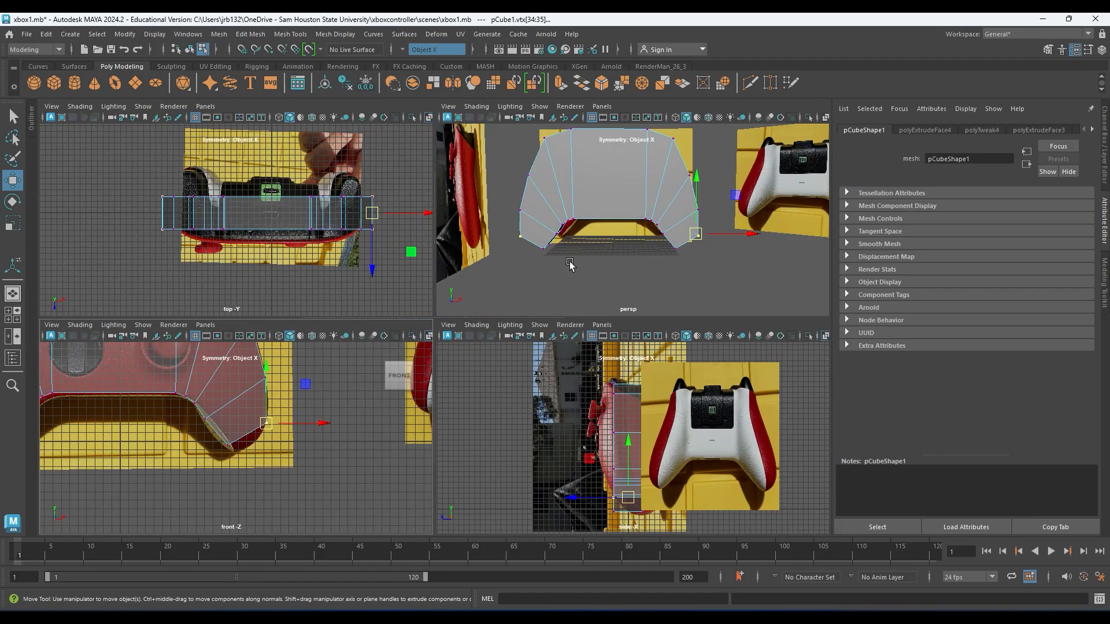
key(space)
alt+drag(486, 323, 523, 259)
right_click(505, 214)
right_drag(504, 225, 504, 245)
click(506, 210)
alt+drag(483, 229, 478, 296)
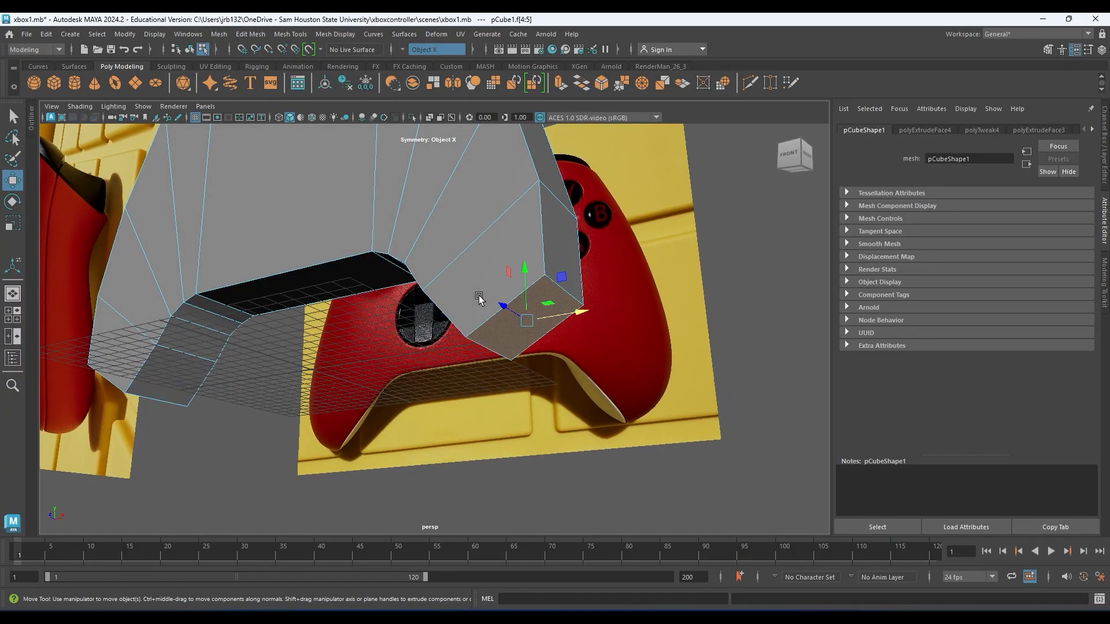
key(ctrl+e)
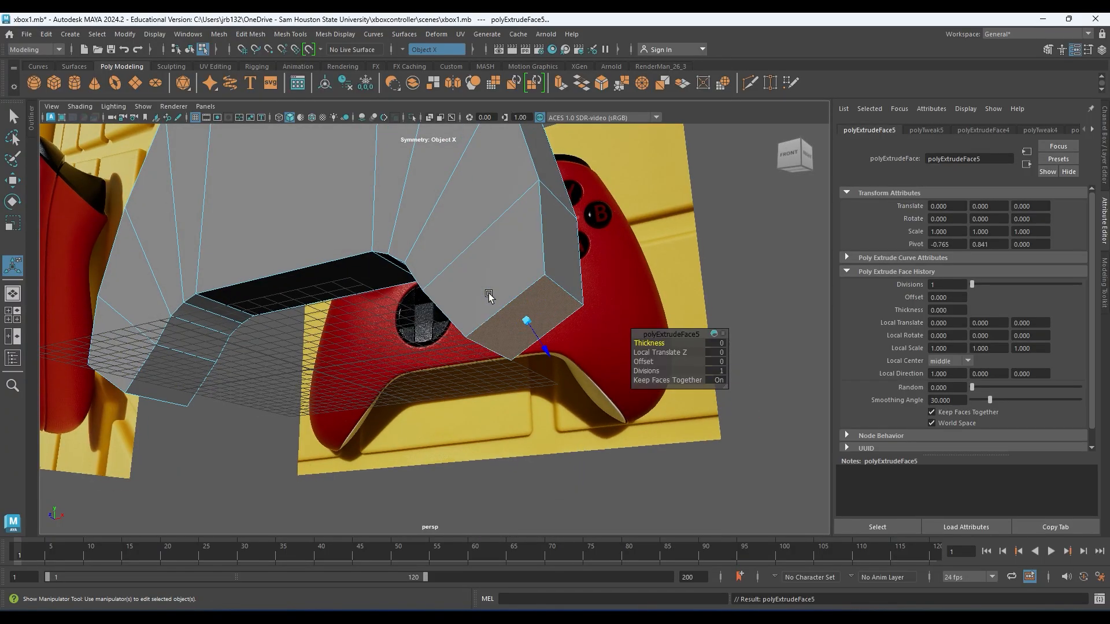
key(w)
key(space)
key(space)
alt+middle_drag(440, 357, 415, 303)
alt+right_drag(415, 303, 473, 367)
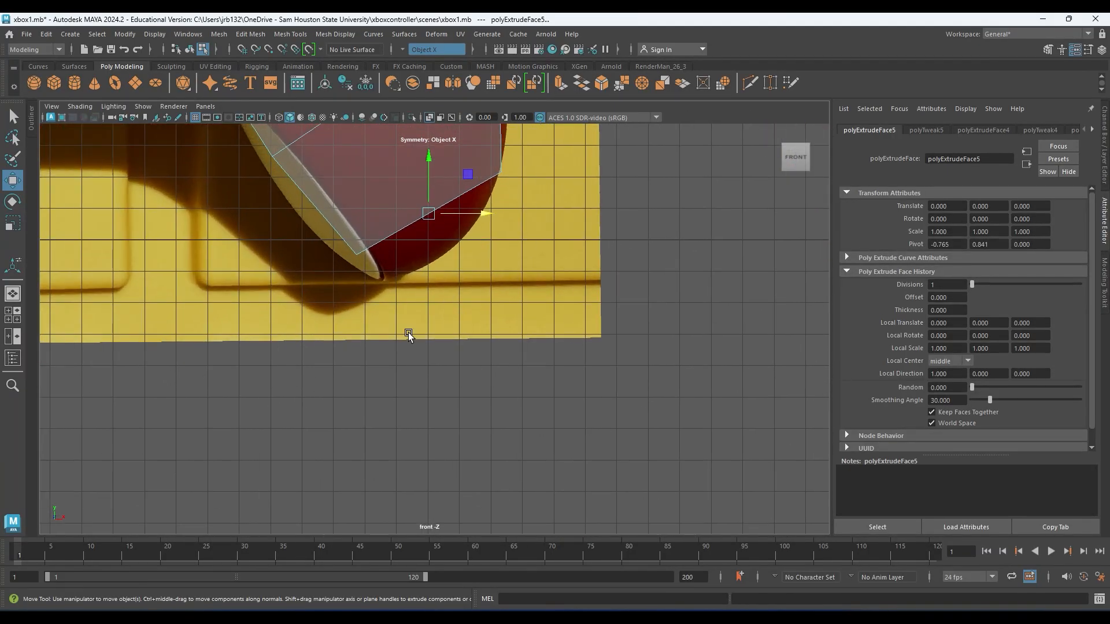
alt+middle_drag(473, 367, 531, 432)
drag(482, 283, 493, 328)
- Scale the extruded grip tip faces narrower in X and rotate them to match the rounded end of the grip
key(r)
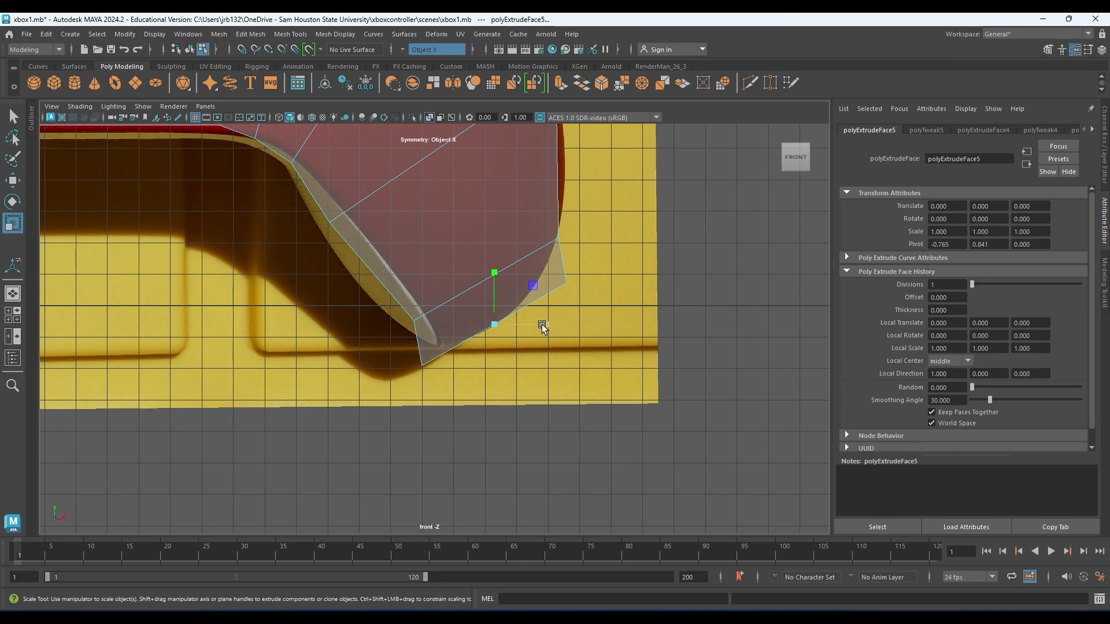
drag(542, 325, 515, 325)
key(e)
drag(519, 280, 526, 296)
key(r)
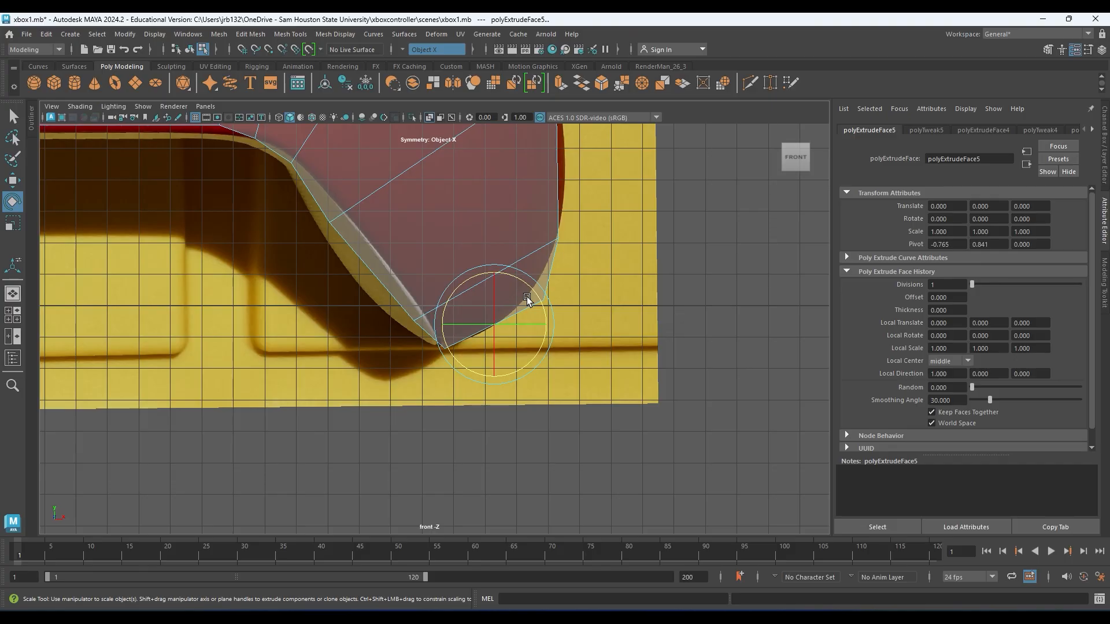
key(w)
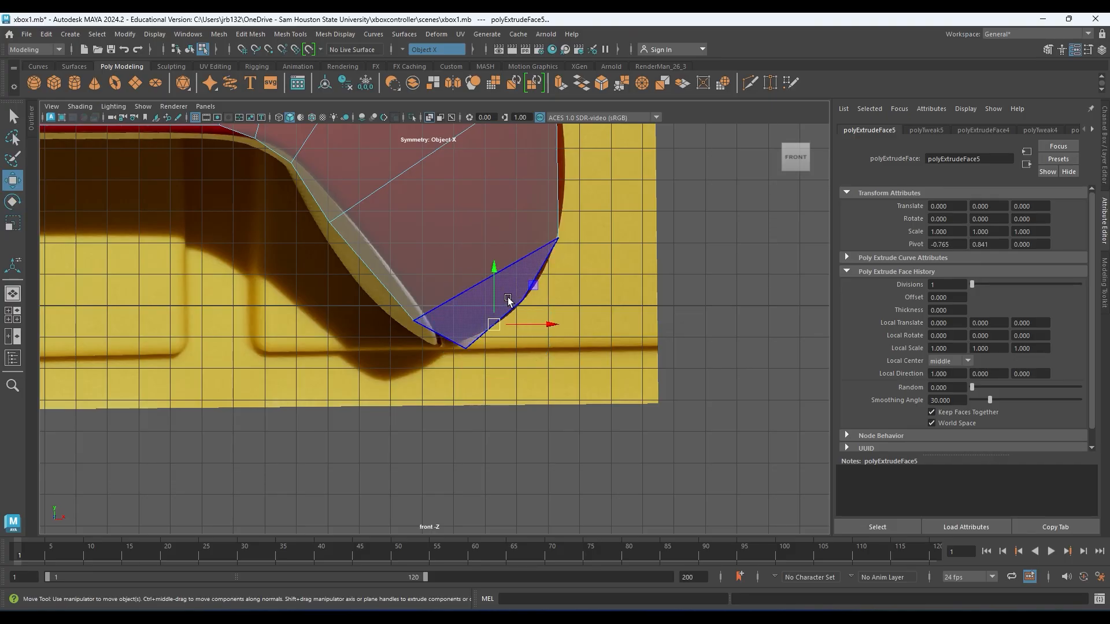
key(e)
drag(518, 285, 480, 323)
key(w)
- Examine the blocked-out body against the front reference and from below in the perspective view
alt+middle_drag(514, 285, 522, 428)
alt+right_drag(522, 428, 369, 300)
alt+middle_drag(478, 223, 505, 429)
alt+right_drag(504, 429, 293, 302)
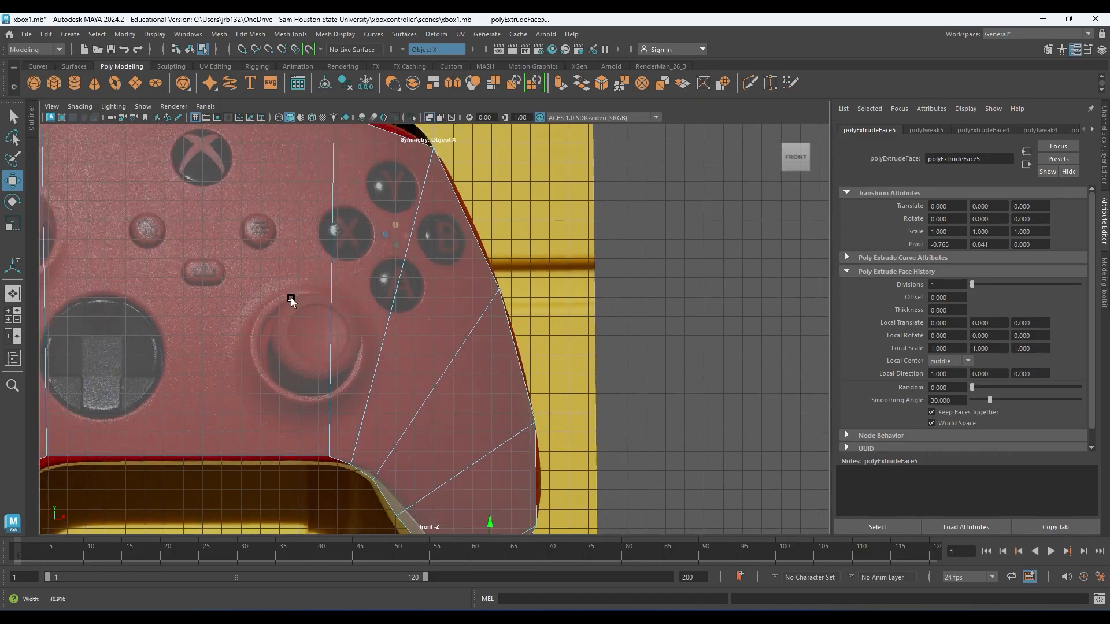
alt+middle_drag(438, 381, 647, 460)
alt+middle_drag(507, 394, 437, 270)
alt+middle_drag(438, 365, 511, 402)
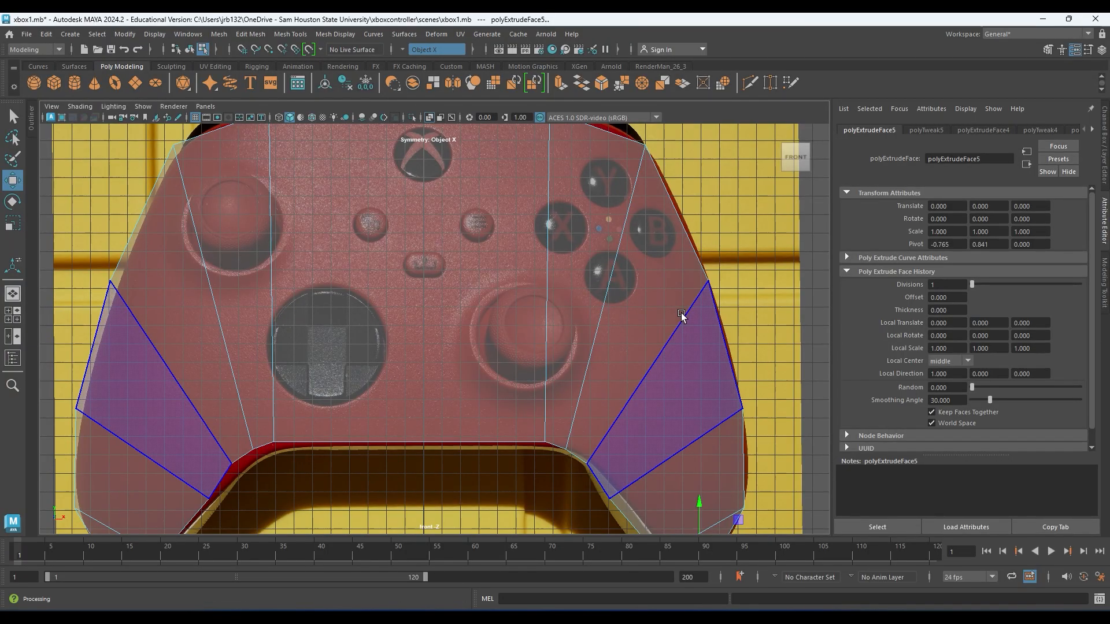
key(space)
key(space)
alt+drag(684, 232, 484, 300)
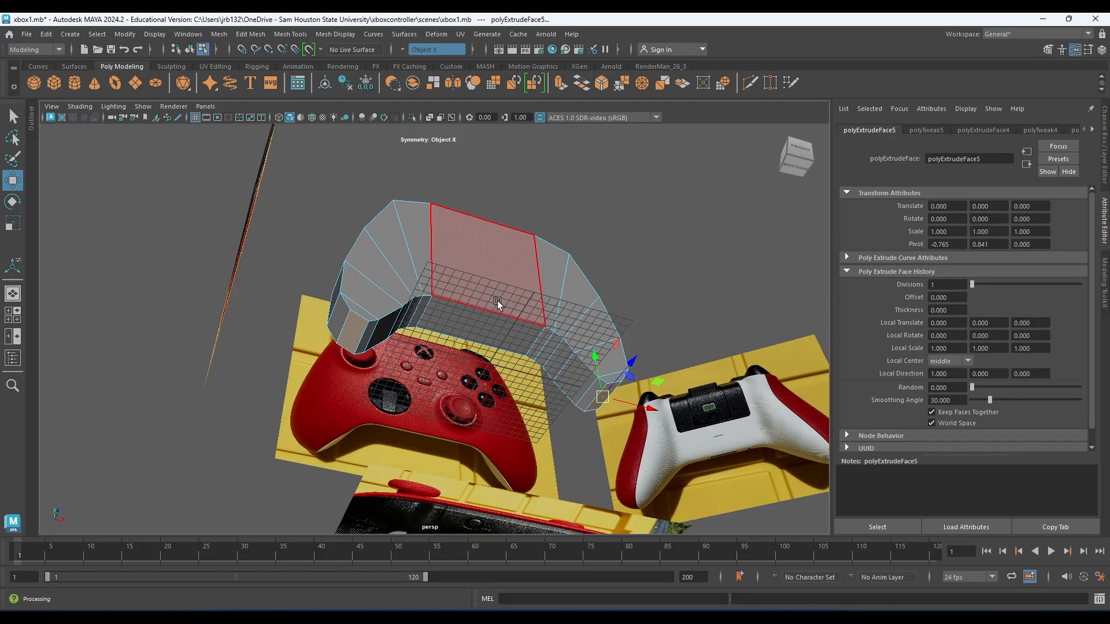
- Examine the extruded grip tip and the body's underside from several angles in the perspective view
alt+drag(546, 301, 538, 367)
alt+right_drag(538, 367, 671, 425)
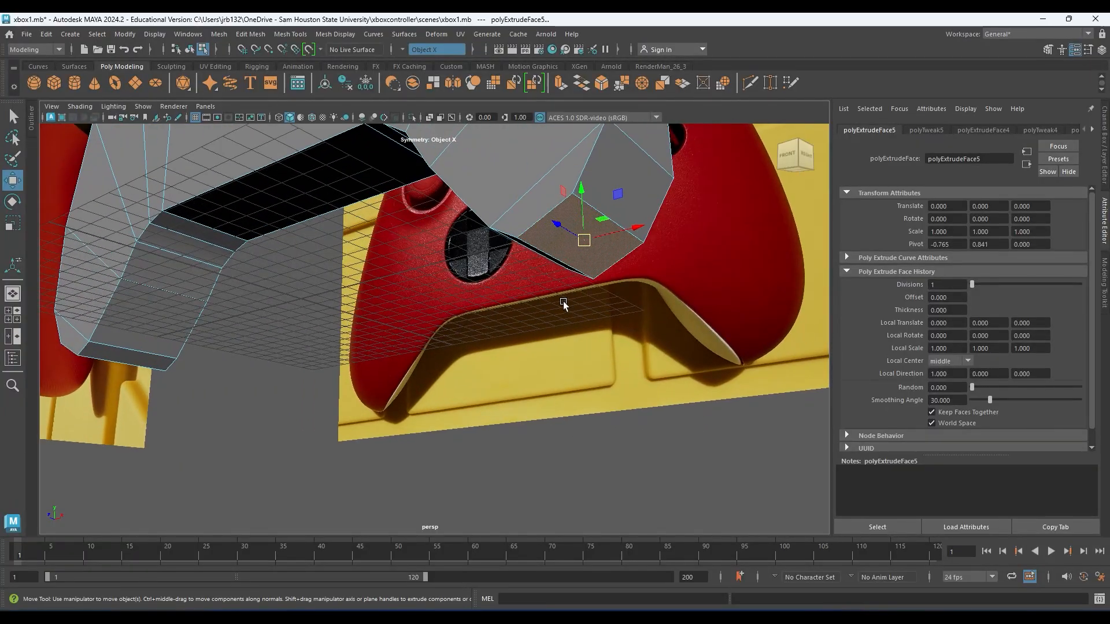
alt+middle_drag(563, 305, 533, 352)
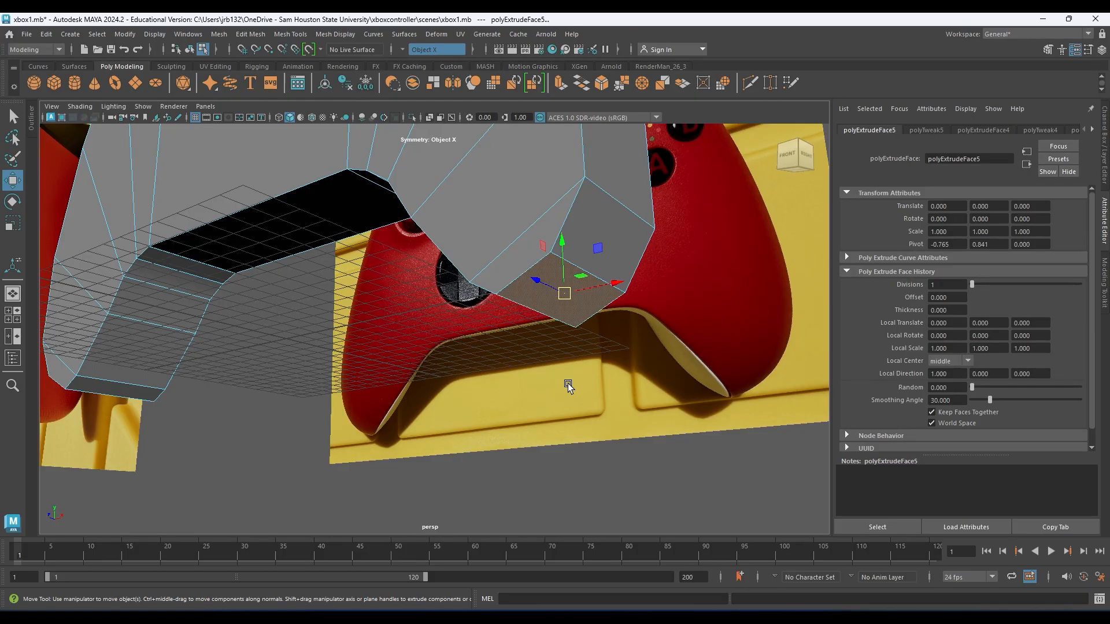
key(ctrl+e)
alt+drag(570, 387, 484, 340)
alt+middle_drag(485, 340, 405, 321)
alt+right_drag(405, 321, 595, 369)
alt+drag(595, 368, 448, 333)
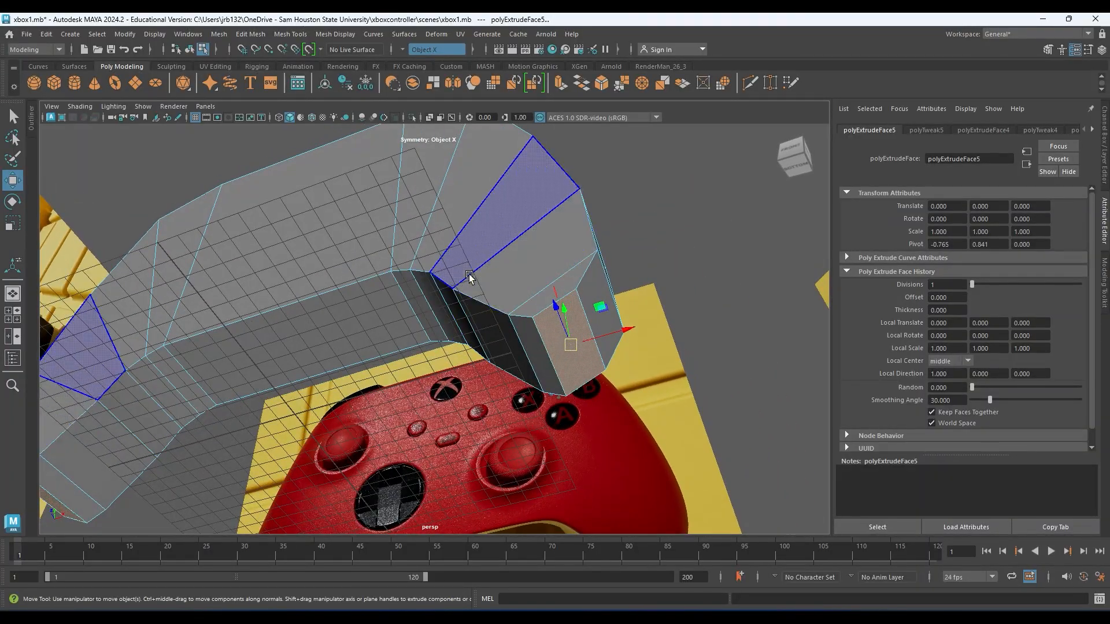
- Insert an edge loop across the front and back faces of the body and grips with the Multi-Cut tool
shift+right_drag(495, 255, 518, 306)
alt+drag(519, 307, 542, 342)
key(space)
alt+middle_drag(284, 506, 341, 488)
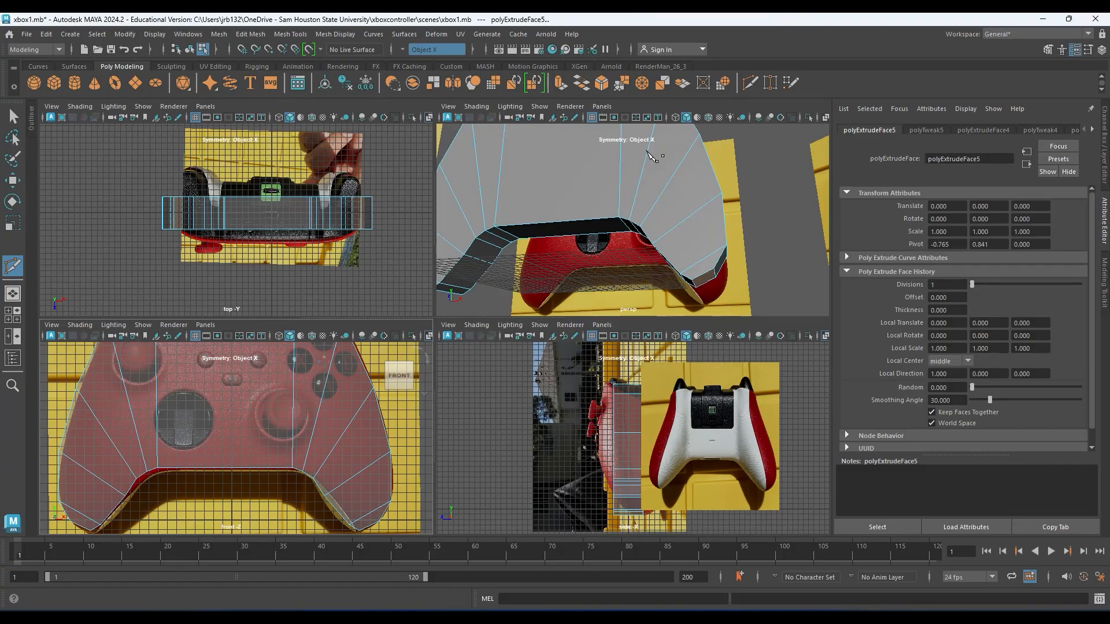
key(space)
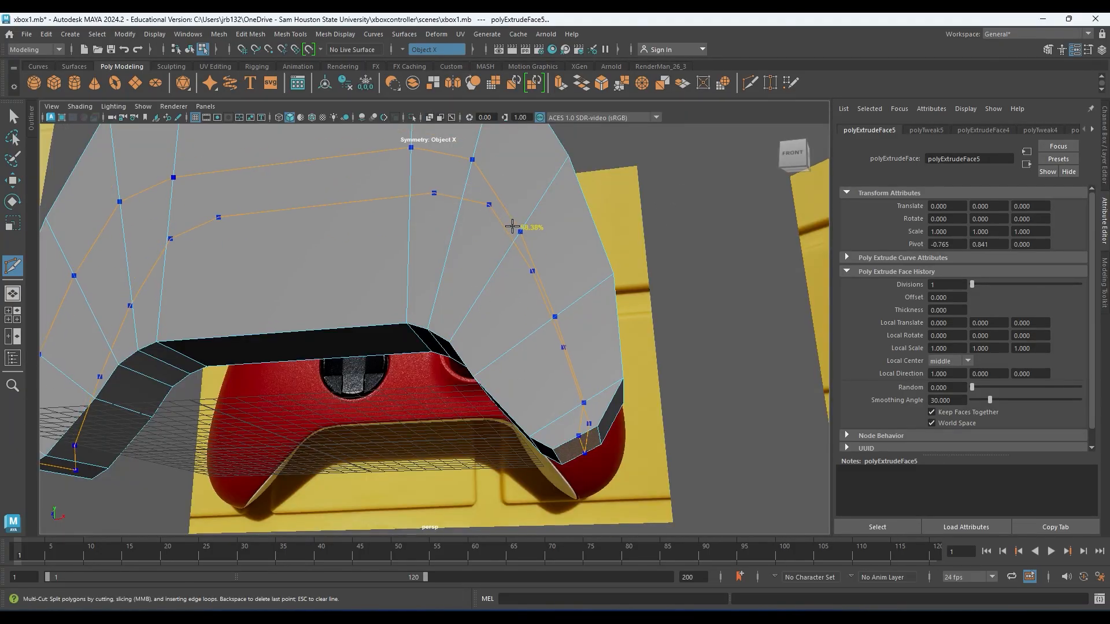
alt+drag(508, 315, 489, 301)
- Select three vertices of the new loop on the back of the grip and move them outward in depth
key(q)
right_drag(503, 322, 505, 249)
click(504, 322)
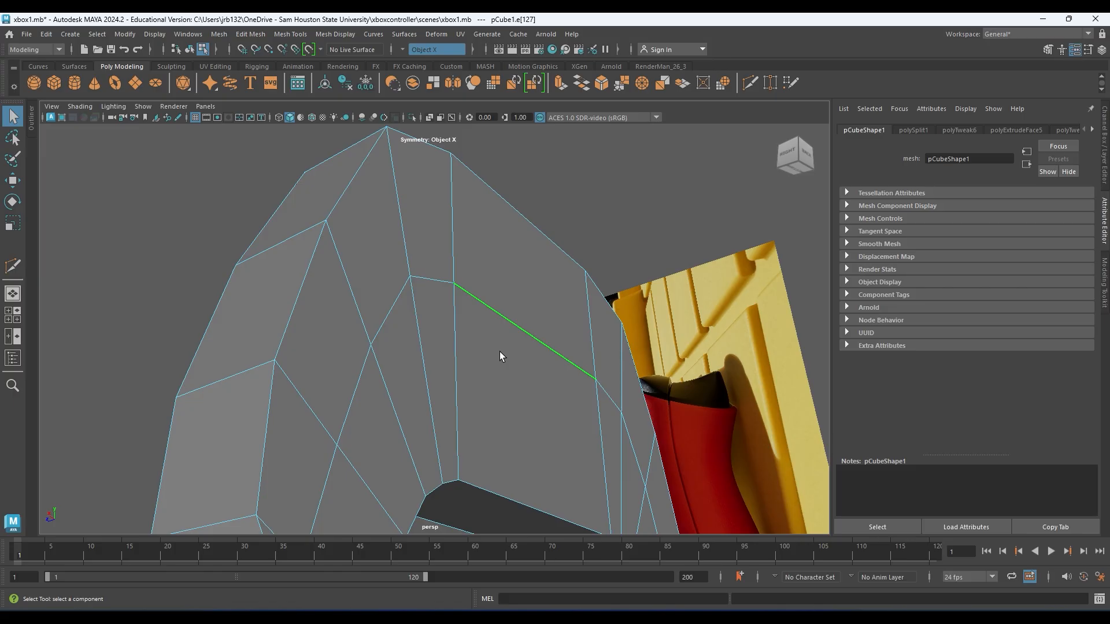
click(210, 444)
alt+middle_drag(344, 492, 428, 313)
right_drag(442, 209, 419, 213)
shift+click(401, 348)
shift+click(406, 391)
key(w)
alt+middle_drag(461, 372, 446, 447)
alt+right_drag(446, 447, 500, 401)
alt+drag(499, 400, 521, 365)
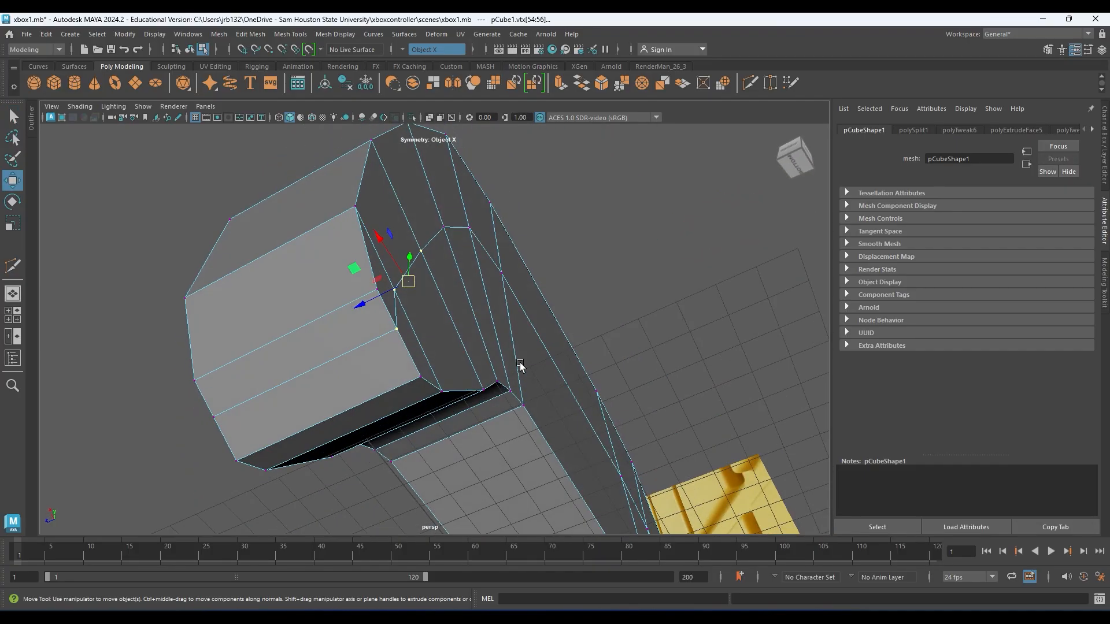
drag(408, 279, 450, 258)
- Pull the back-edge vertices around the grip's end forward to start rounding the tip
click(437, 301)
drag(437, 301, 384, 328)
click(376, 289)
drag(378, 290, 318, 272)
click(421, 377)
drag(421, 378, 359, 419)
alt+drag(352, 360, 414, 373)
- Move the front-edge vertices at the grip tip inward to taper its end
click(345, 342)
alt+drag(346, 343, 483, 341)
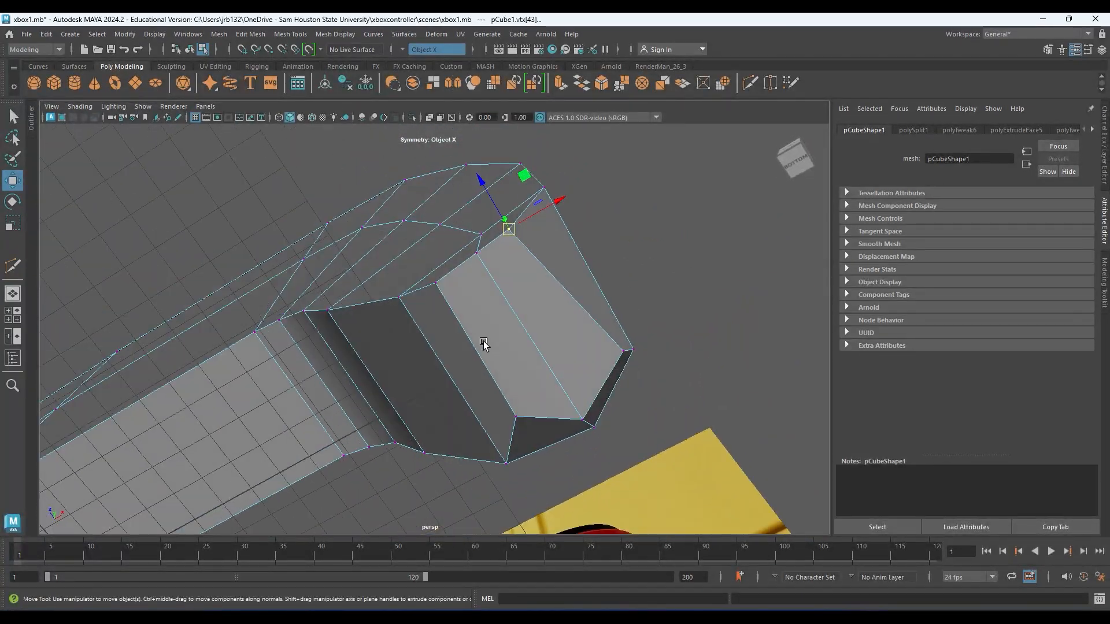
drag(505, 231, 552, 247)
click(436, 284)
drag(437, 284, 421, 305)
click(477, 254)
- Move the front-edge vertices along the grip's inner curve back toward the middle of its thickness
click(416, 181)
drag(415, 181, 387, 214)
click(330, 156)
drag(329, 155, 321, 191)
alt+middle_drag(321, 191, 390, 298)
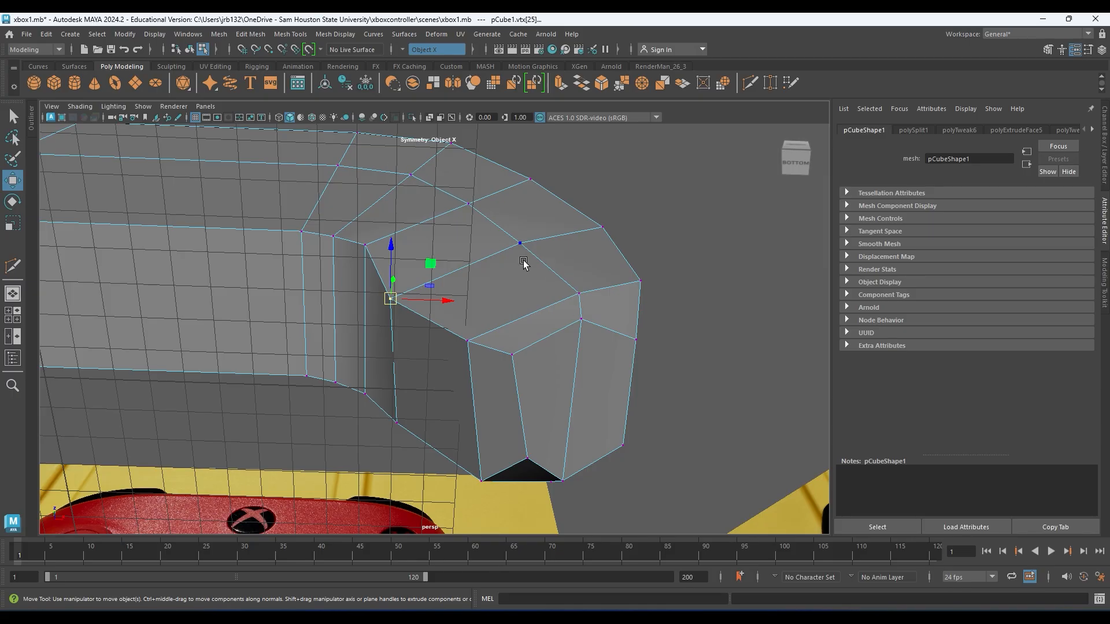
alt+drag(498, 230, 526, 312)
click(397, 192)
alt+middle_drag(395, 210, 430, 280)
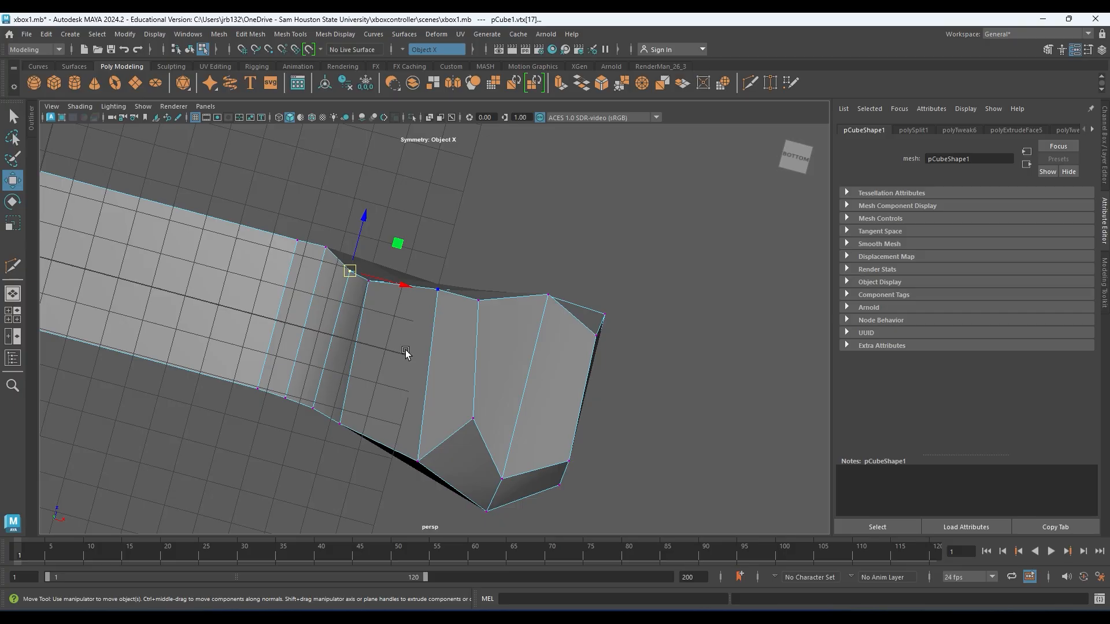
- Pull the front-edge vertices on the grip's outer side inward along Z
alt+drag(405, 349, 585, 340)
click(524, 292)
drag(525, 293, 545, 309)
click(500, 226)
alt+drag(501, 225, 455, 254)
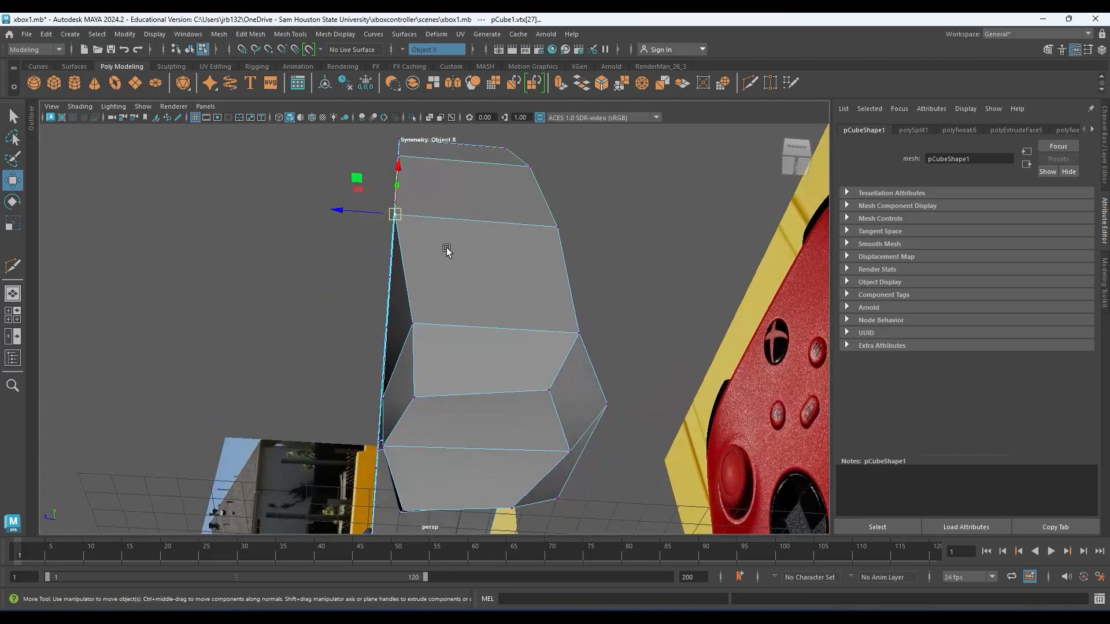
drag(397, 216, 426, 209)
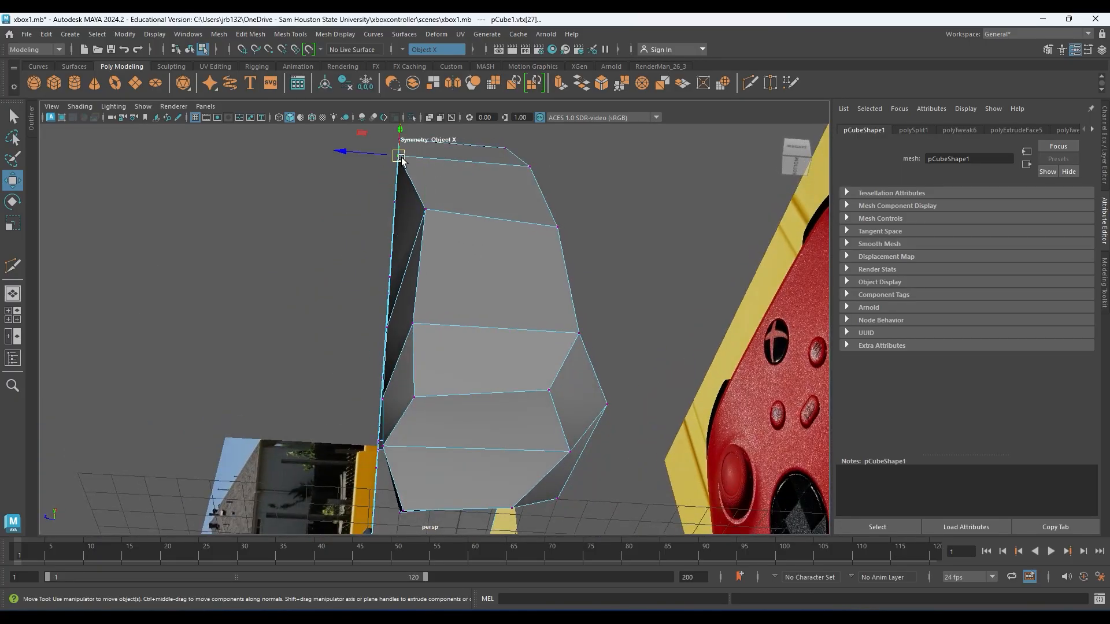
- Move the front-edge vertices near the upper outer corner of the body inward to continue the rounding
click(399, 157)
alt+middle_drag(448, 168, 529, 313)
alt+right_drag(529, 313, 567, 320)
alt+drag(567, 320, 538, 284)
drag(468, 308, 491, 381)
click(438, 310)
drag(478, 312, 491, 311)
- Adjust the back-edge vertex on the upper outer side and the neighbouring loop vertex on the back face
alt+middle_drag(541, 401, 485, 348)
alt+drag(486, 349, 248, 257)
alt+middle_drag(619, 412, 456, 318)
click(464, 251)
alt+drag(405, 311, 481, 284)
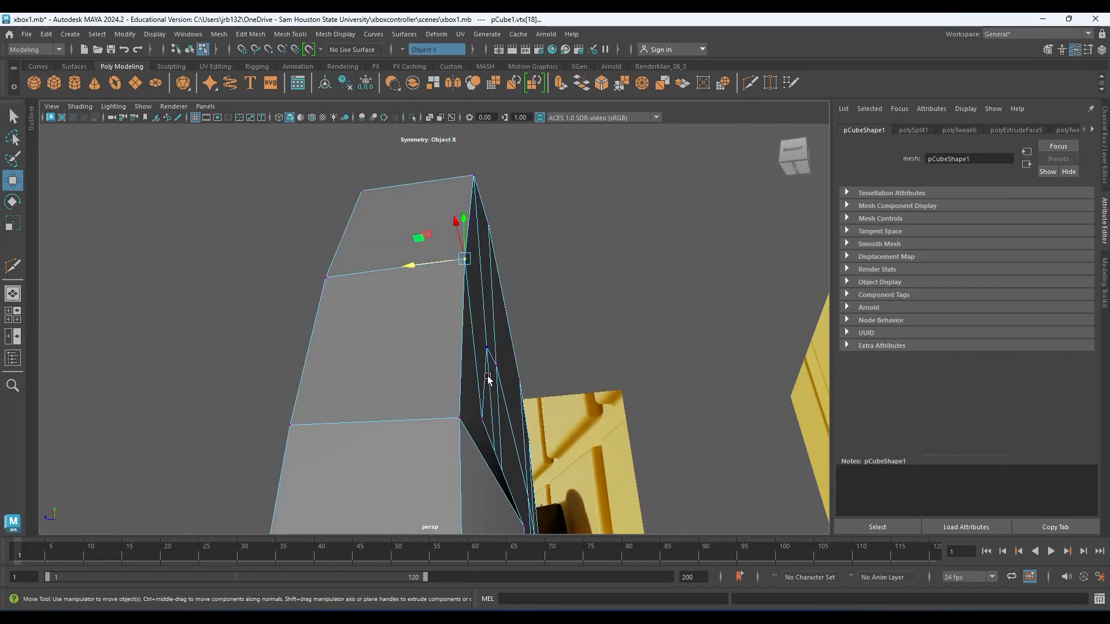
alt+drag(478, 464, 324, 382)
click(353, 344)
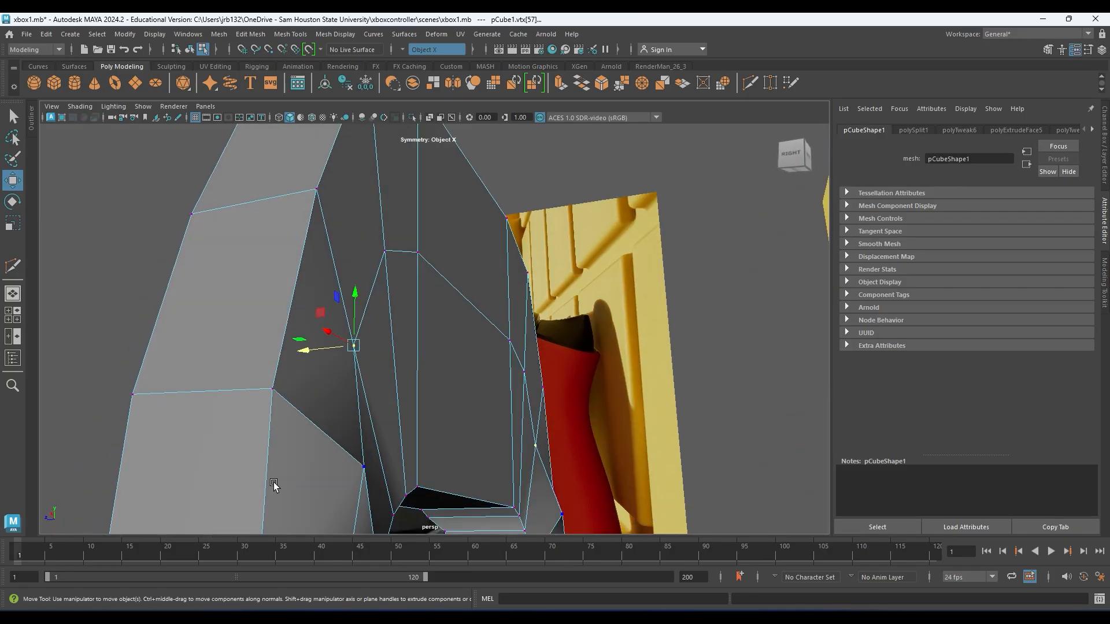
alt+drag(330, 347, 373, 393)
drag(340, 325, 325, 346)
- Reposition the remaining loop vertices on the back of the grip to smooth its curvature
click(373, 276)
alt+drag(373, 276, 366, 299)
drag(354, 253, 318, 395)
click(427, 337)
alt+drag(417, 364, 430, 408)
drag(417, 314, 392, 353)
alt+right_drag(391, 353, 494, 413)
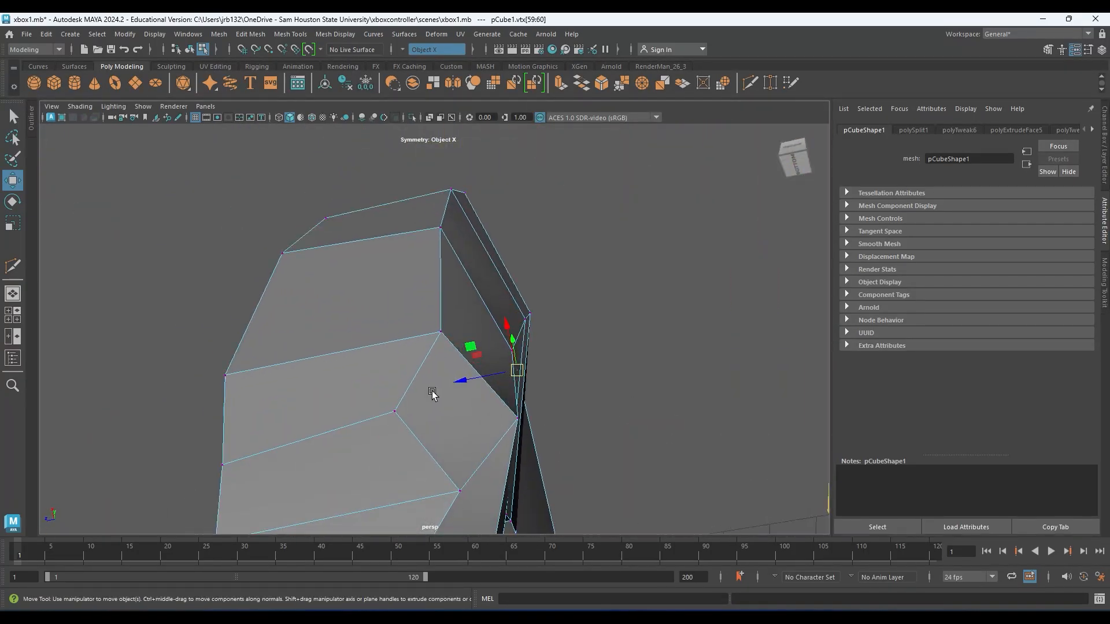
- Shift the back-edge vertices around the outer side and end of the grip to round its silhouette
click(443, 228)
drag(443, 228, 432, 236)
click(453, 192)
drag(453, 192, 472, 208)
click(469, 192)
alt+middle_drag(491, 356, 538, 250)
click(491, 218)
drag(491, 219, 475, 226)
click(449, 291)
drag(450, 289, 456, 295)
click(512, 373)
drag(513, 373, 478, 385)
- Fine-tune a back-edge vertex on the grip and check the side profile from several angles
alt+drag(403, 413, 498, 390)
click(523, 297)
drag(523, 298, 532, 302)
alt+drag(541, 307, 555, 312)
alt+middle_drag(486, 416, 437, 325)
alt+right_drag(437, 326, 406, 330)
alt+drag(406, 329, 427, 313)
click(526, 307)
click(387, 304)
alt+drag(540, 315, 580, 345)
- Insert an edge loop down the middle of the body's side walls with the Multi-Cut tool
shift+right_drag(442, 229, 366, 223)
alt+drag(366, 223, 465, 237)
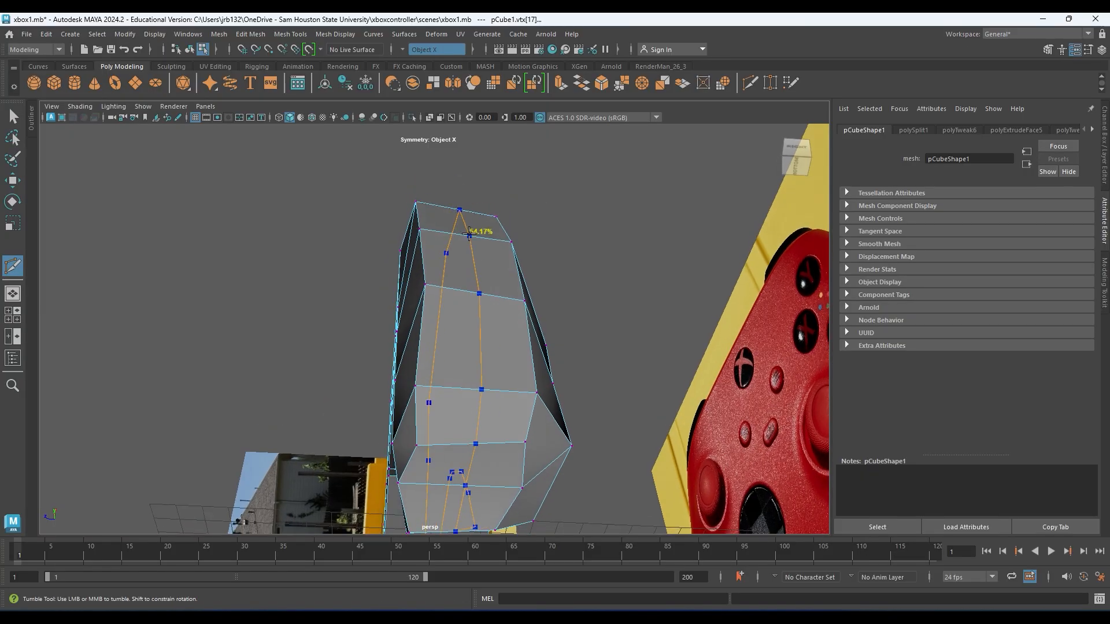
alt+drag(596, 336, 518, 369)
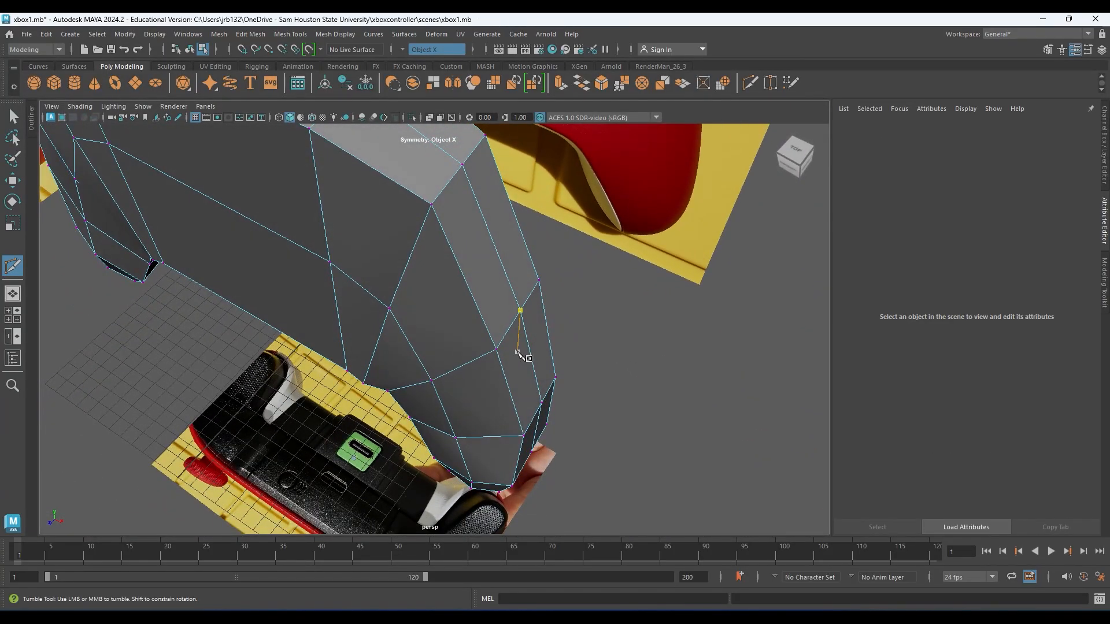
key(q)
- Move the front and back vertices at the body's upper outer corner down on either side of the centre loop
alt+drag(449, 354, 453, 258)
right_drag(455, 258, 396, 254)
click(508, 287)
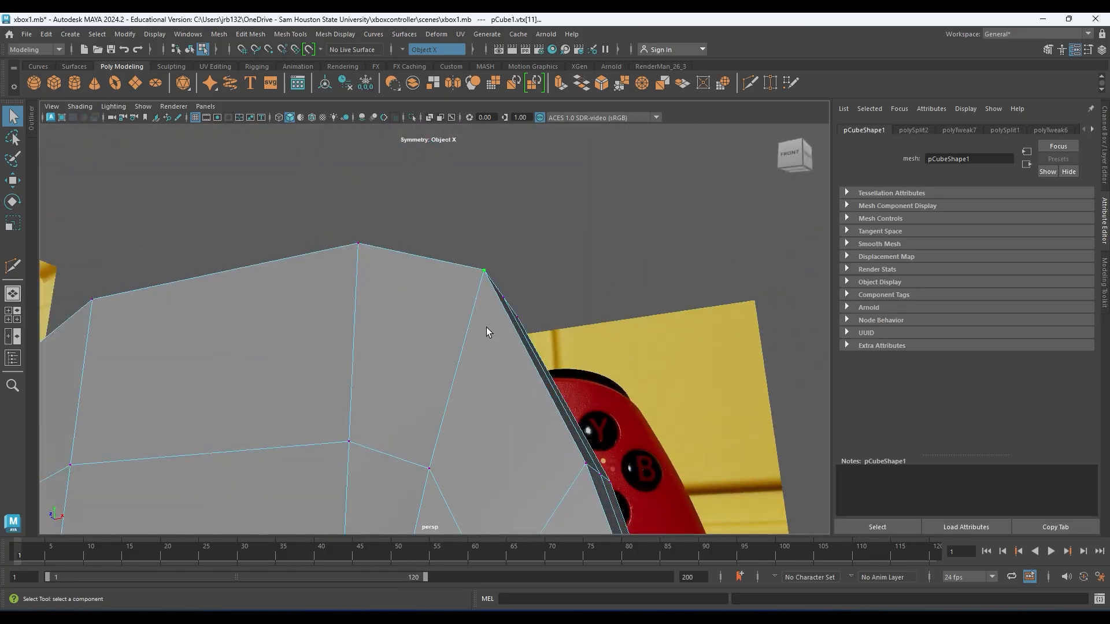
alt+drag(508, 286, 380, 322)
key(e)
alt+drag(513, 267, 531, 308)
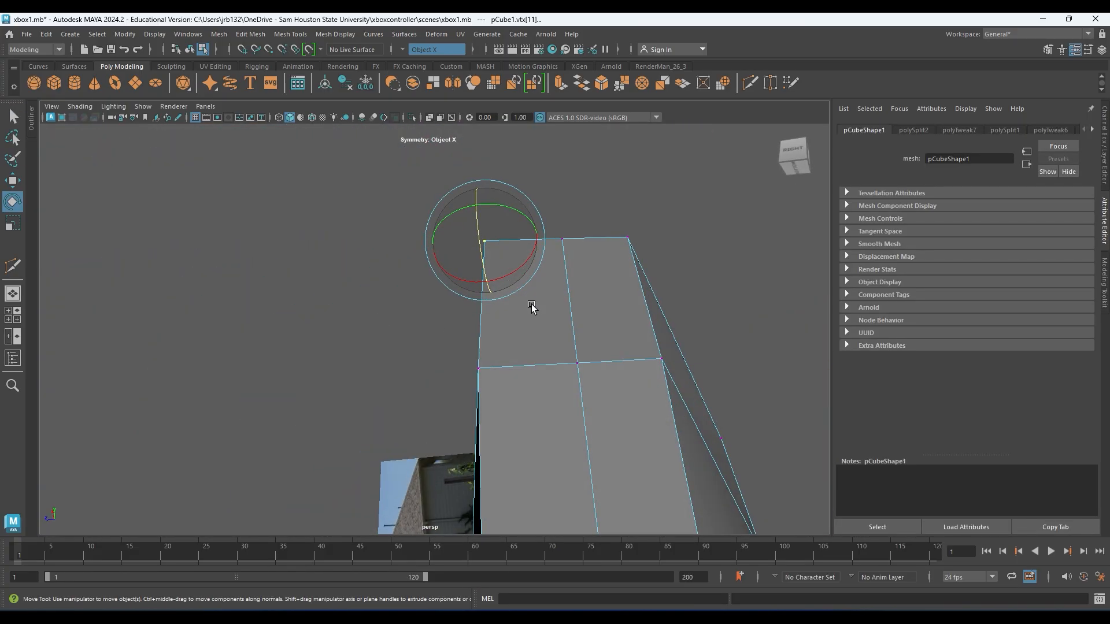
key(w)
drag(481, 243, 480, 273)
click(629, 238)
drag(629, 239, 614, 456)
- Adjust the upper back-edge vertices and a front and back corner vertex pair on the grip's outer side
click(566, 469)
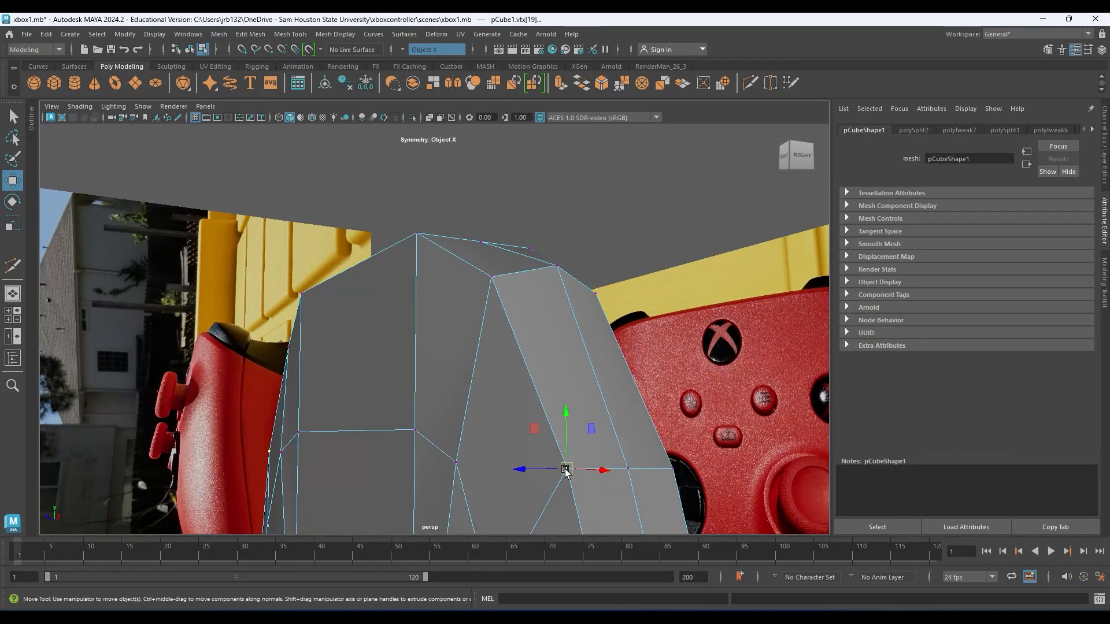
alt+drag(562, 409, 530, 312)
click(625, 225)
alt+drag(625, 226, 452, 412)
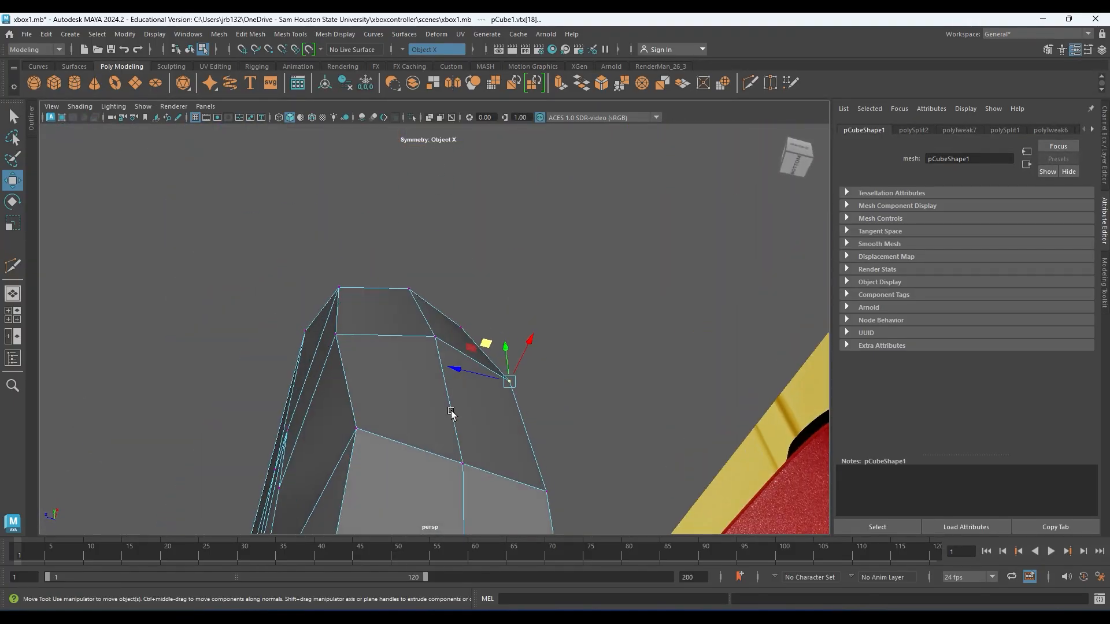
click(381, 443)
alt+drag(404, 451, 518, 250)
middle_drag(518, 250, 515, 312)
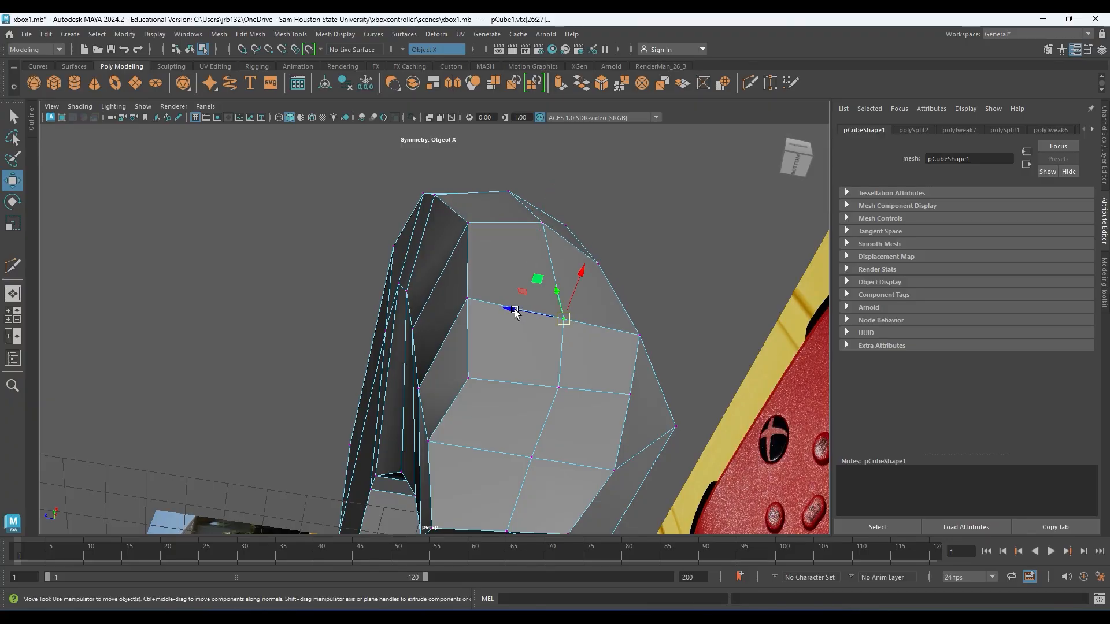
- Select the front and back corner vertices lower on the grip's outer side and move them inward together
click(471, 311)
shift+click(617, 331)
shift+click(628, 373)
shift+click(488, 399)
alt+drag(476, 403, 473, 375)
alt+middle_drag(549, 152, 558, 249)
drag(554, 231, 547, 255)
- Reposition the vertices around the grip's bottom end, viewed from below, to give the tip a rounder shape
alt+drag(611, 337, 605, 290)
click(439, 313)
drag(441, 355, 434, 320)
drag(544, 363, 526, 364)
click(519, 313)
drag(519, 313, 526, 307)
click(582, 312)
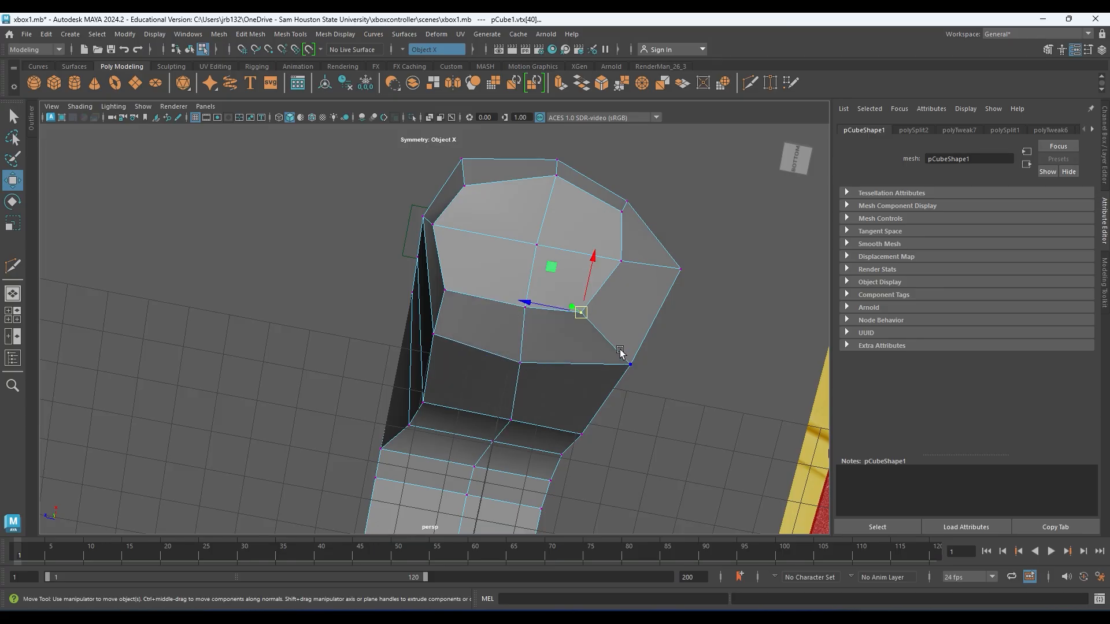
click(625, 364)
drag(625, 365, 614, 346)
- Select the vertices along the inner curve where the grip meets the body
click(587, 433)
alt+drag(588, 433, 460, 455)
shift+click(546, 359)
shift+click(569, 358)
alt+drag(566, 349, 561, 390)
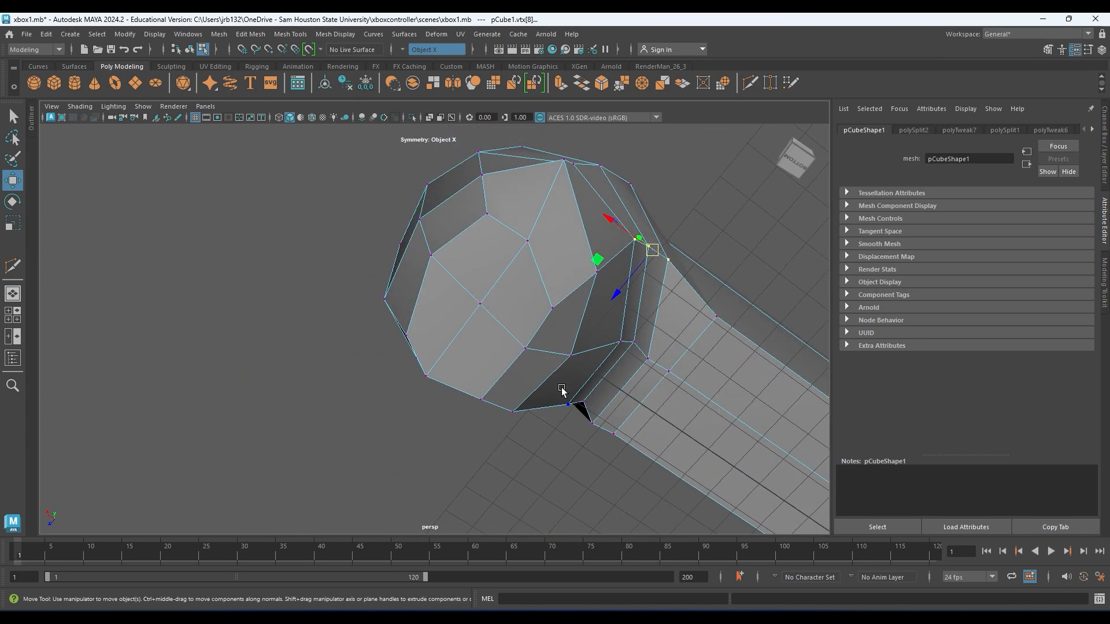
alt+drag(542, 383, 527, 324)
click(524, 382)
- Switch to object mode and examine the rounded body beside the reference images from several sides
alt+drag(521, 396, 626, 315)
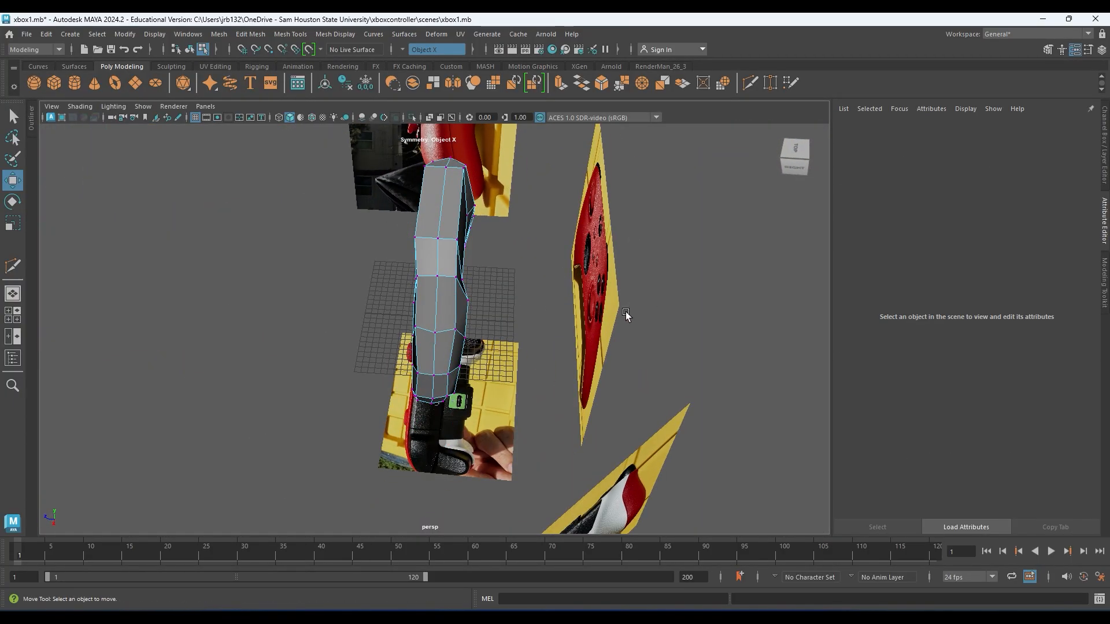
right_drag(444, 270, 500, 253)
alt+drag(520, 284, 541, 286)
drag(659, 277, 659, 275)
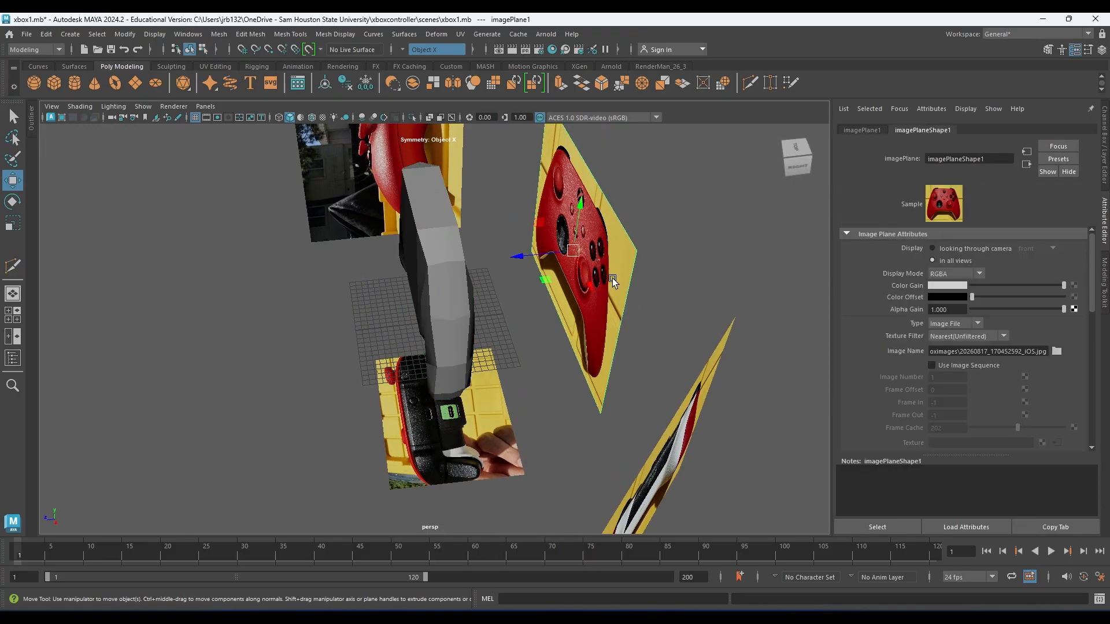
alt+drag(520, 255, 493, 332)
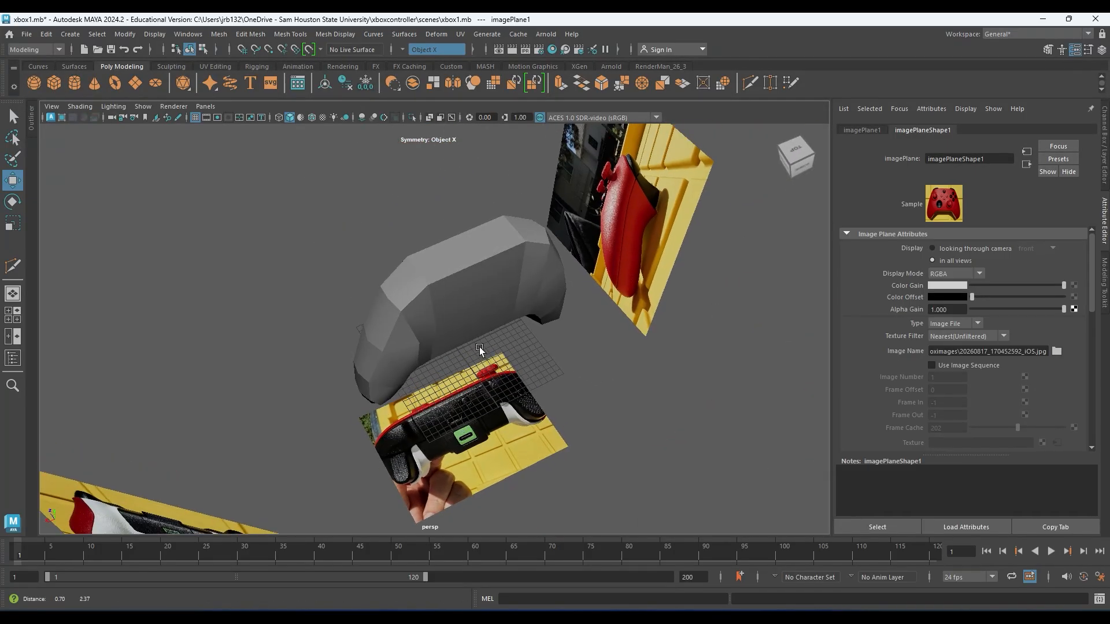
alt+right_drag(493, 332, 698, 462)
alt+drag(513, 414, 421, 341)
alt+middle_drag(422, 342, 648, 433)
click(479, 345)
alt+drag(354, 280, 468, 345)
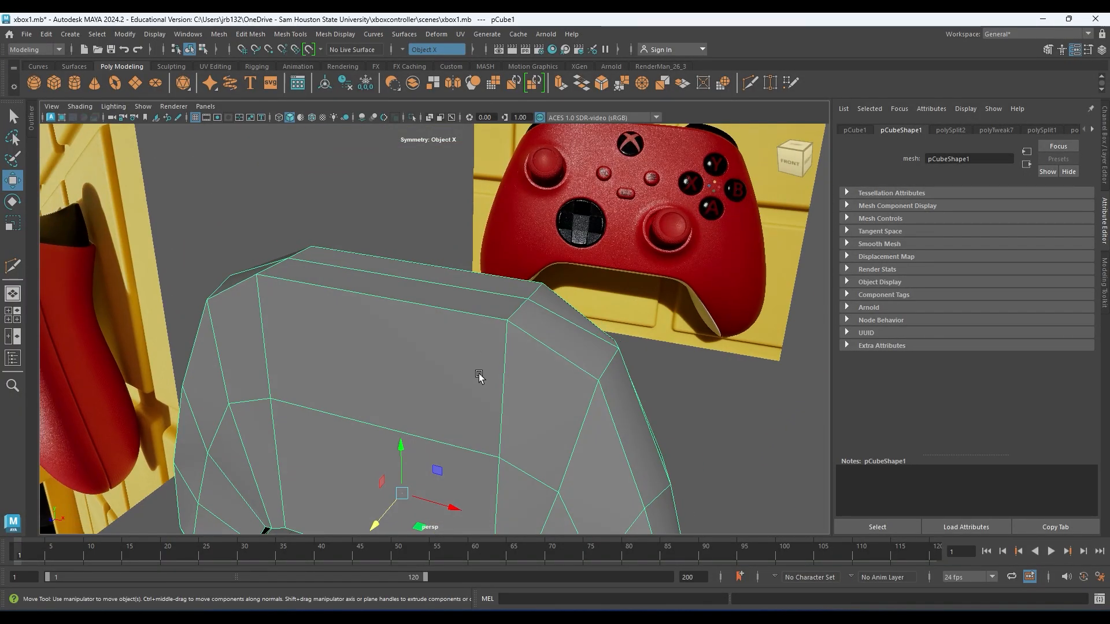
- Switch to vertex mode and reposition an upper corner vertex of the body's front face
alt+drag(453, 489, 520, 280)
mouse_move(519, 281)
right_down()
mouse_move(498, 300)
mouse_move(520, 292)
right_up()
click(516, 295)
mouse_move(419, 359)
alt+mouse_down()
mouse_move(470, 373)
mouse_move(419, 382)
alt+mouse_up()
alt+middle_drag(419, 382, 418, 292)
drag(439, 271, 417, 268)
- Move the front corner vertices where the arch's edge between the grips begins
alt+drag(379, 404, 439, 366)
alt+middle_drag(439, 367, 542, 306)
click(540, 306)
alt+drag(539, 307, 556, 349)
drag(595, 449, 566, 420)
alt+middle_drag(538, 504, 523, 440)
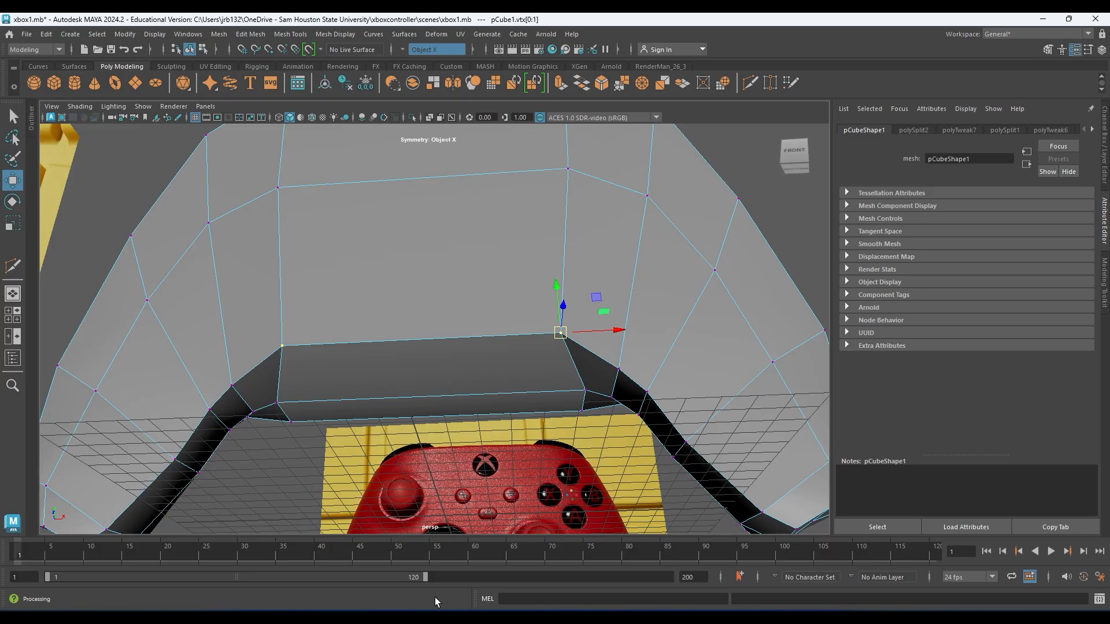
- Reposition the vertices on the underside of the arch where it meets the inner side of the grip
alt+drag(460, 377, 471, 345)
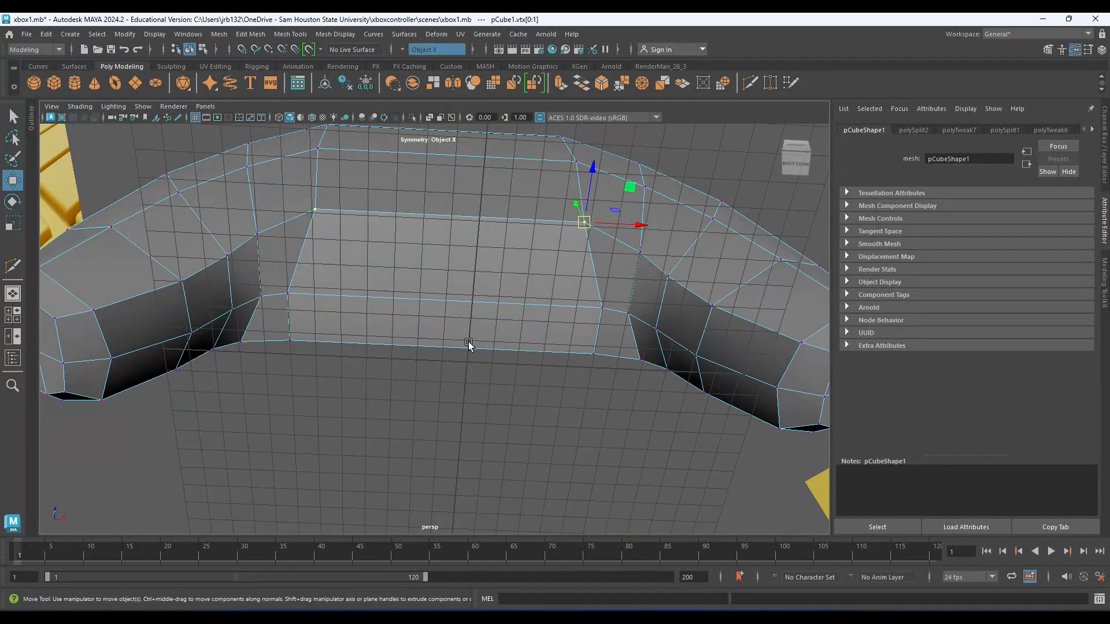
scroll(471, 344, up, 2)
click(630, 317)
middle_drag(634, 310, 617, 261)
click(627, 360)
drag(627, 362, 331, 355)
scroll(335, 357, down, 5)
scroll(342, 359, up, 4)
- Adjust two neighbouring vertices along the grip's inner side to smooth the curve into the body
alt+drag(433, 419, 377, 481)
alt+middle_drag(376, 482, 445, 304)
click(395, 397)
drag(394, 397, 365, 338)
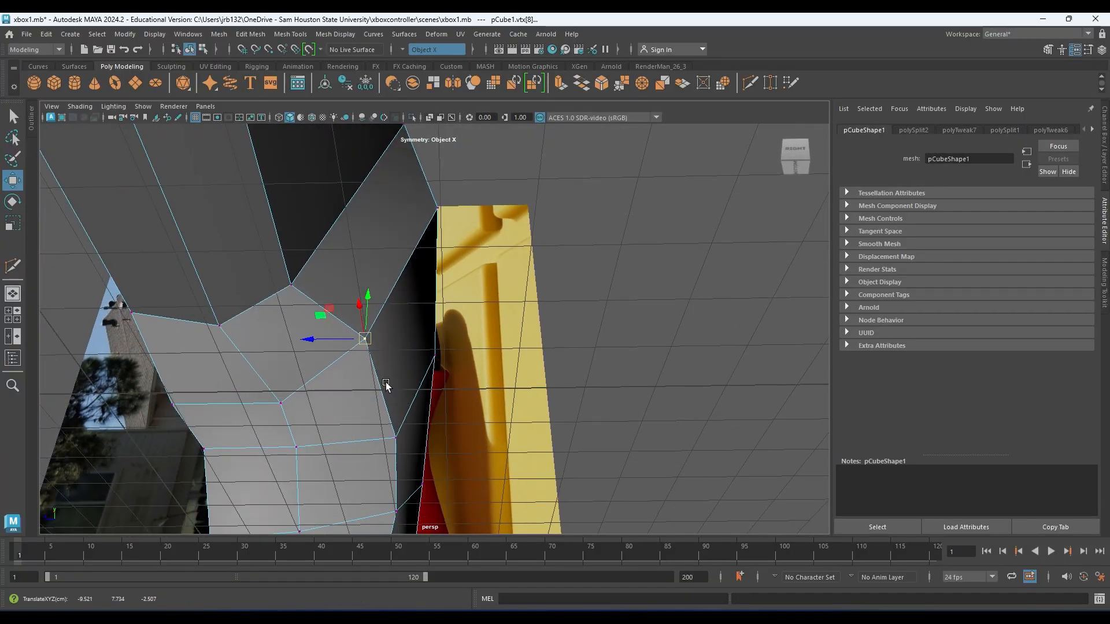
click(396, 438)
drag(397, 435, 292, 429)
- Select the edge loop running across the front face and down both grips and bevel it into two rows
alt+middle_drag(373, 376, 619, 432)
alt+right_drag(376, 399, 218, 384)
alt+drag(324, 390, 401, 317)
alt+right_drag(401, 317, 463, 350)
alt+middle_drag(463, 349, 330, 449)
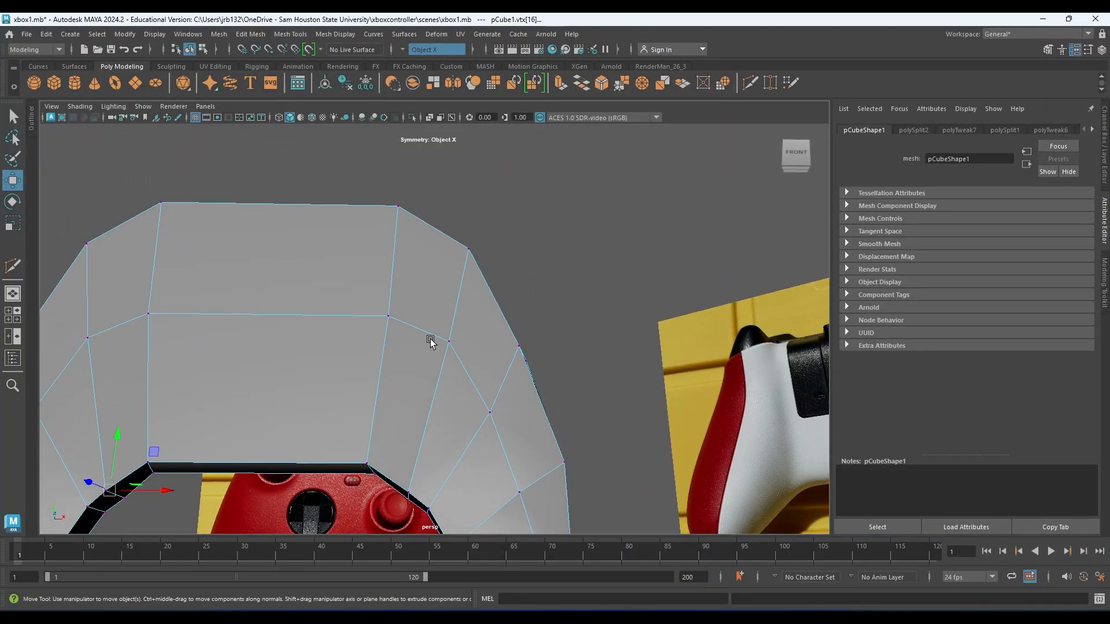
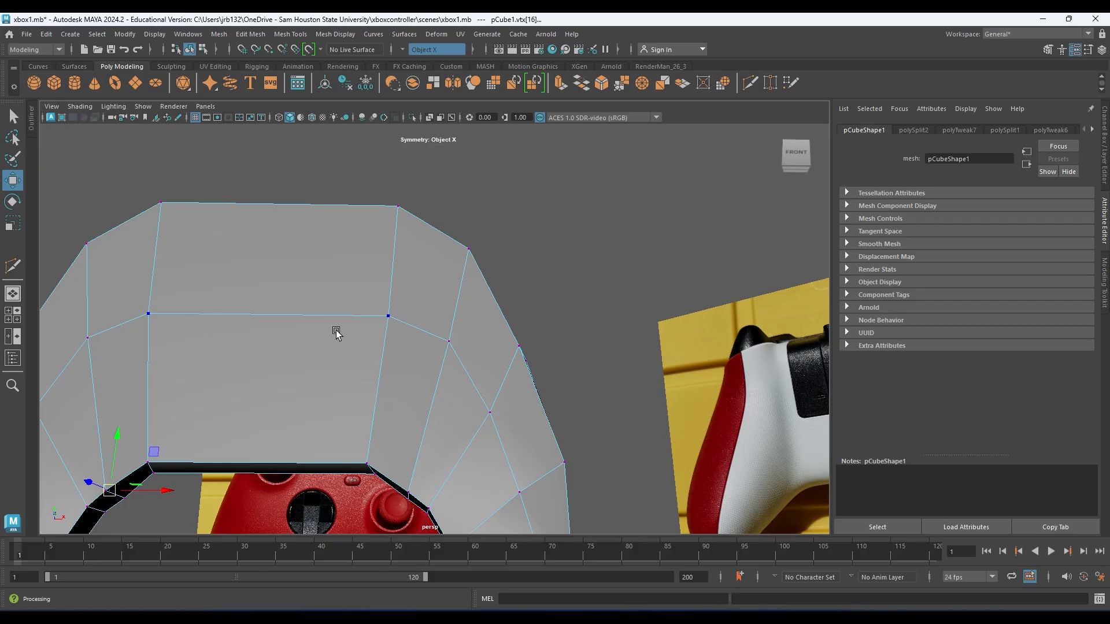
alt+drag(344, 316, 352, 234)
right_drag(353, 233, 345, 188)
double_click(359, 246)
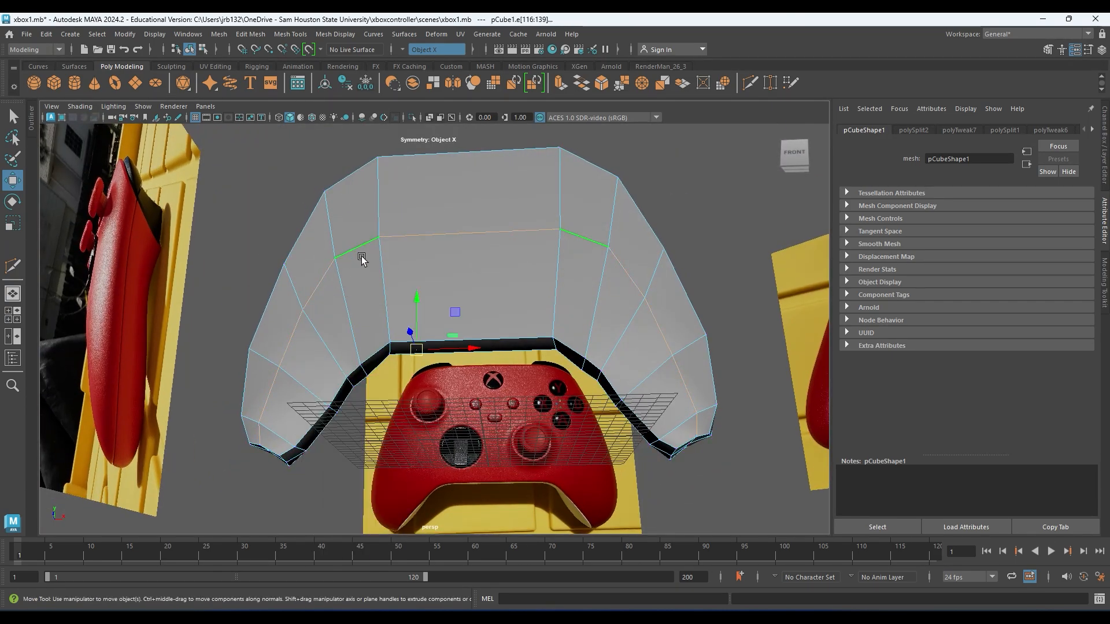
shift+right_drag(353, 242, 416, 245)
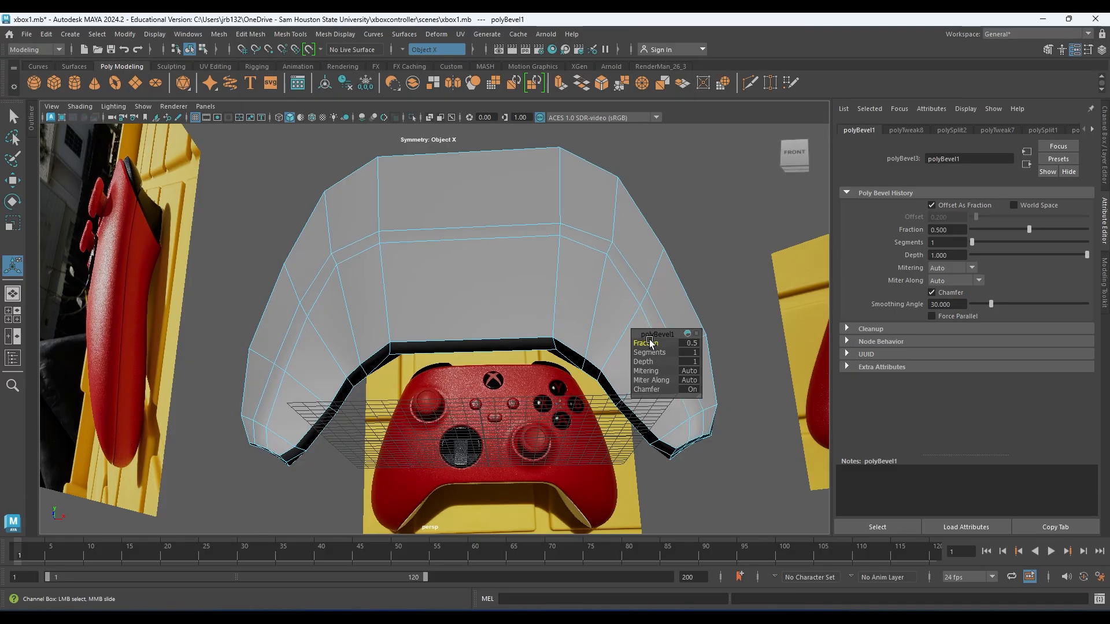
- Select the bevelled loop's upper corner vertices at the front's centre, check them in smooth preview, and move them upward
alt+drag(555, 289, 570, 311)
alt+middle_drag(503, 283, 530, 322)
scroll(531, 322, up, 4)
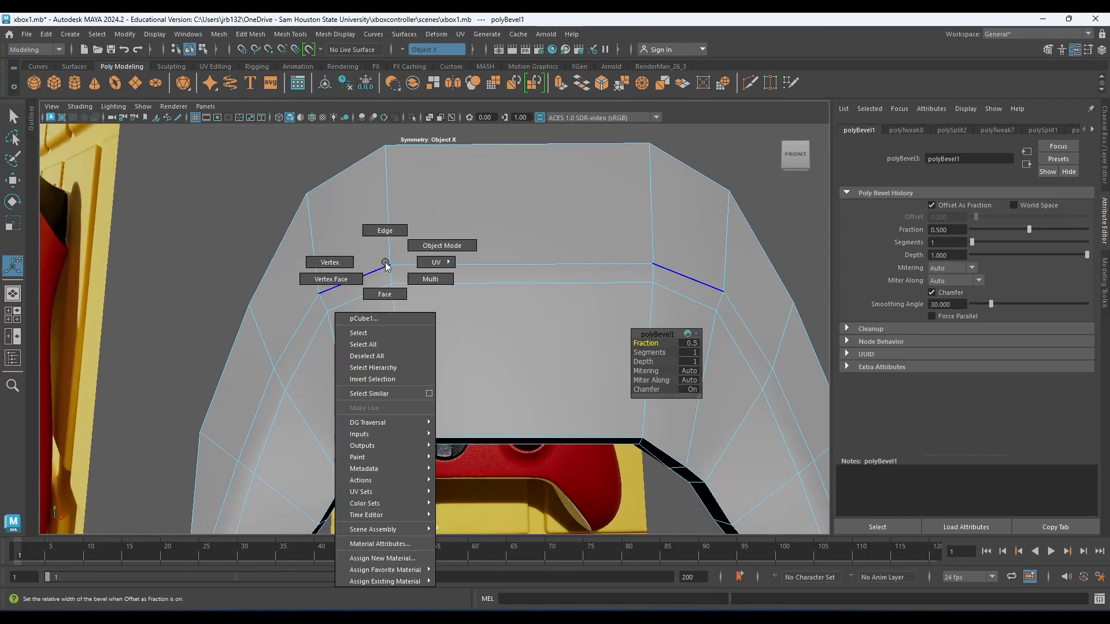
right_drag(386, 263, 346, 250)
click(386, 263)
key(w)
alt+middle_drag(446, 285, 376, 299)
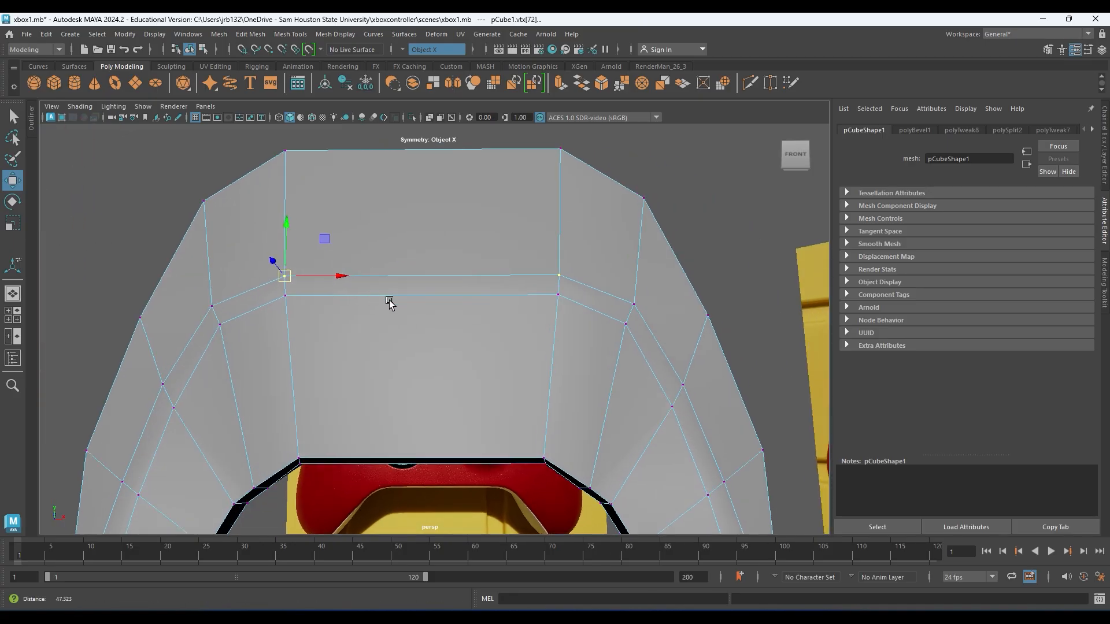
alt+right_drag(377, 300, 425, 305)
alt+drag(305, 345, 232, 300)
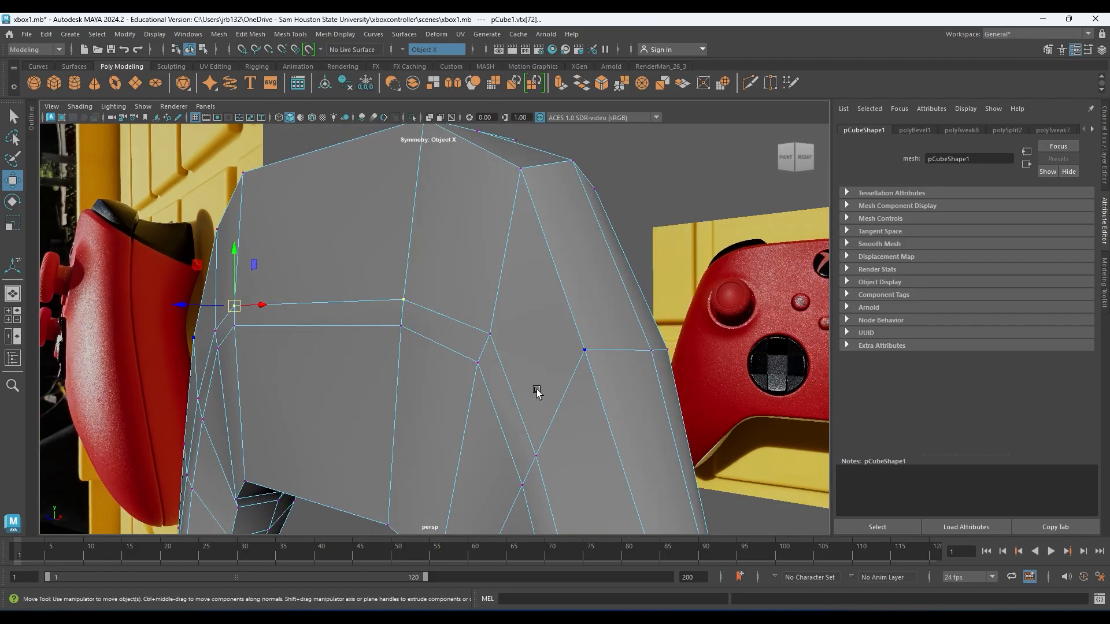
alt+drag(215, 347, 339, 357)
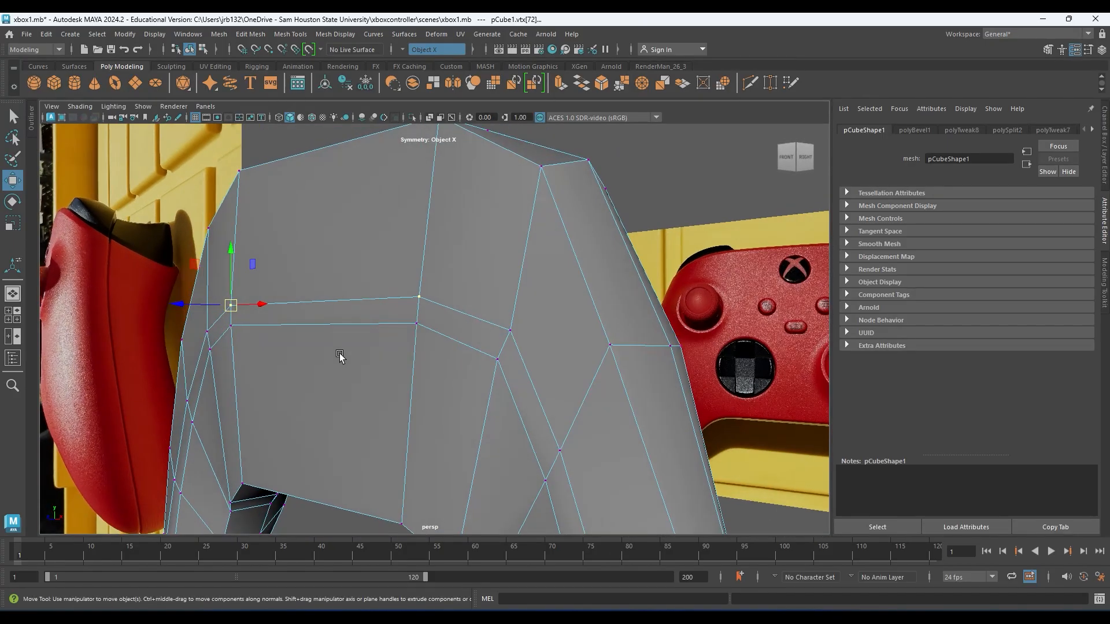
key(3)
alt+drag(409, 328, 380, 330)
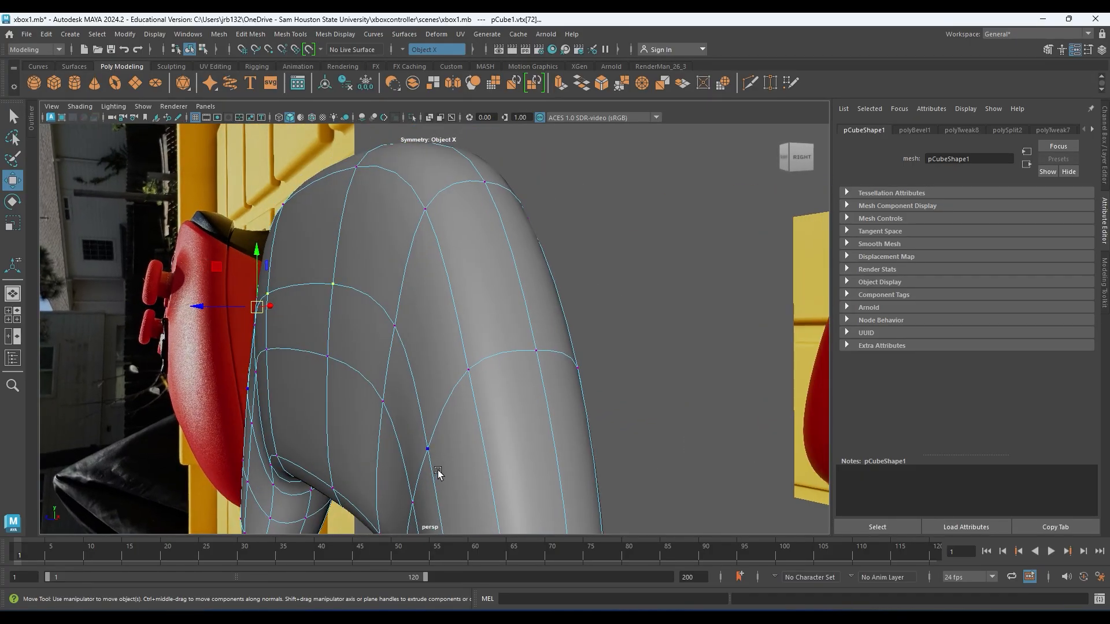
key(1)
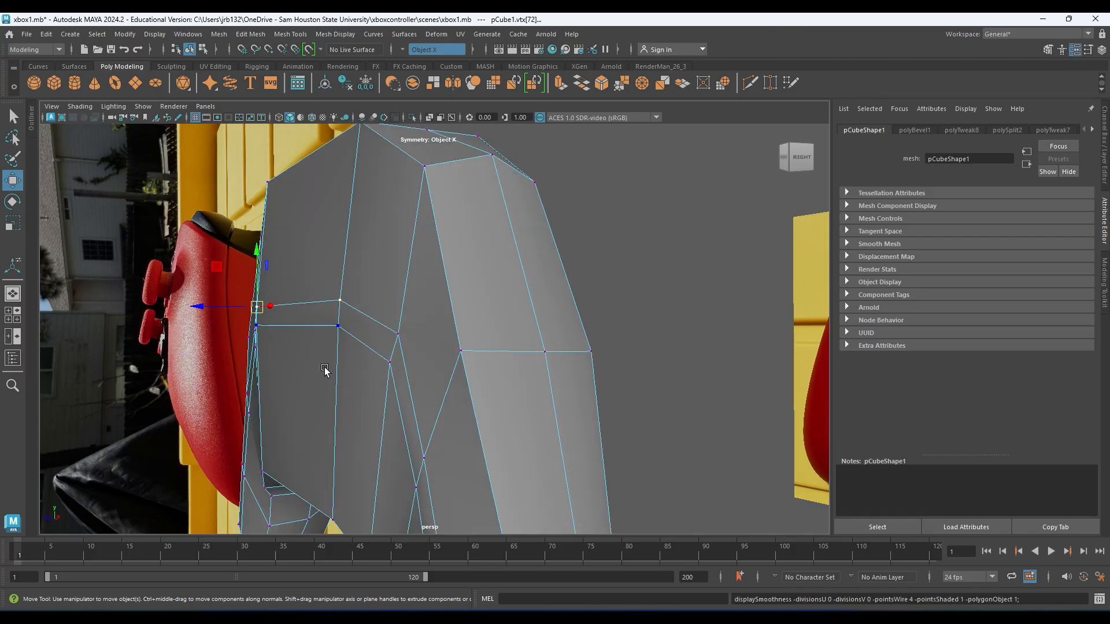
alt+drag(274, 314, 228, 282)
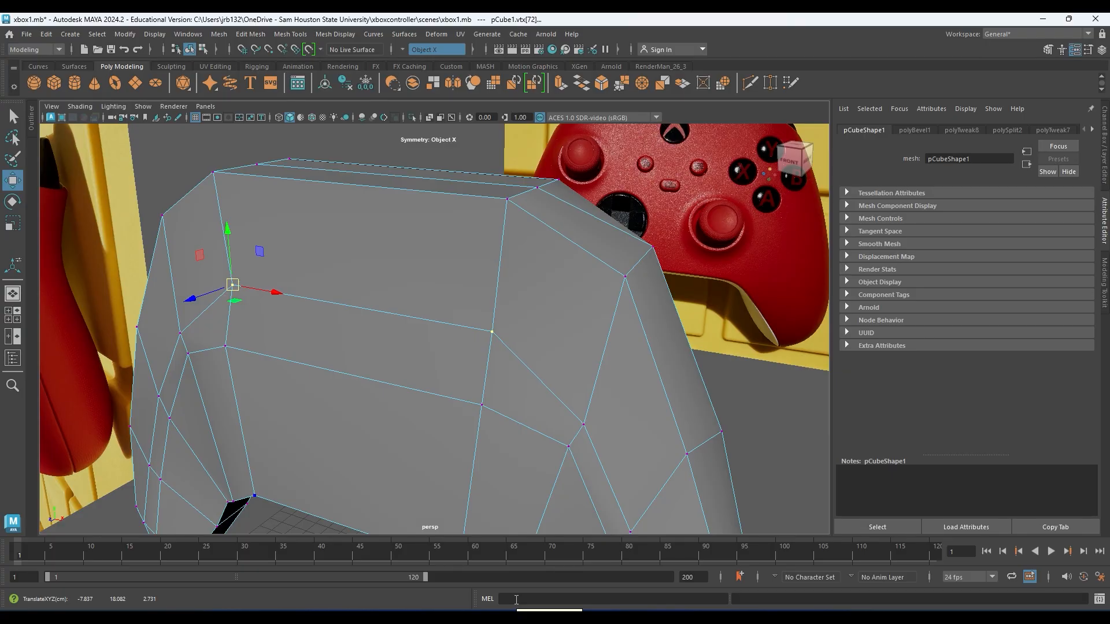
- Reposition the bevelled loop's vertices at the centre of the front face to spread its two rows apart
alt+drag(386, 468, 248, 317)
drag(265, 260, 251, 237)
click(253, 316)
alt+drag(255, 325, 428, 330)
drag(325, 266, 324, 322)
- Move the bevelled loop's vertices on the shoulder beside the centre panel to continue the wider spacing
click(230, 316)
alt+drag(230, 316, 393, 286)
drag(362, 230, 390, 290)
click(309, 341)
drag(309, 341, 336, 381)
- Adjust the bevelled loop's vertices where the front face runs into the upper part of the grip
click(292, 307)
alt+drag(295, 317, 395, 301)
drag(355, 254, 414, 225)
click(413, 237)
click(393, 290)
alt+drag(391, 327, 427, 316)
click(451, 267)
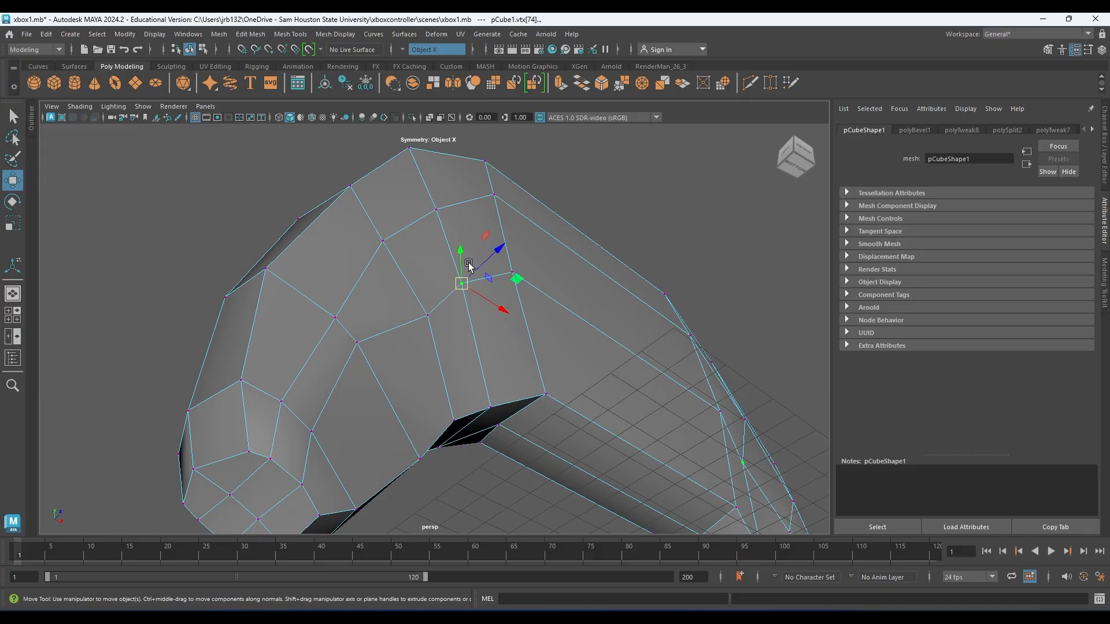
- Shift the bevelled loop's vertices on the grip's middle section to even out the surrounding faces
alt+drag(460, 280, 389, 324)
click(368, 345)
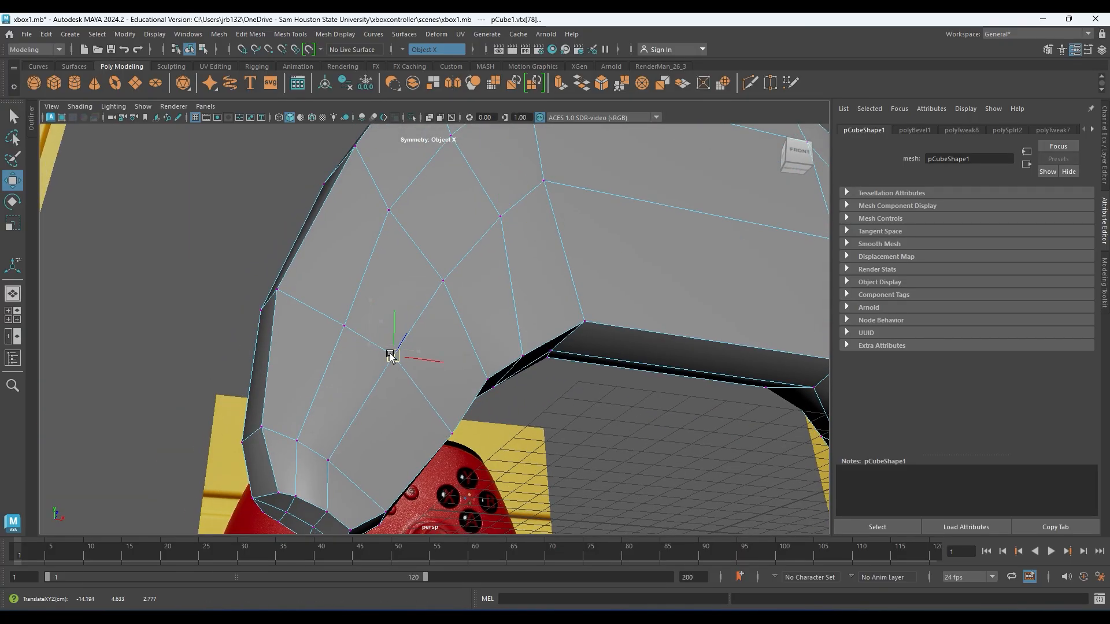
click(345, 327)
alt+drag(335, 335, 337, 320)
drag(333, 239, 320, 228)
click(306, 271)
drag(310, 270, 338, 280)
- Select and nudge the loop vertices further down the front of the grip
alt+drag(354, 339, 358, 284)
click(368, 332)
click(367, 296)
click(365, 405)
drag(365, 404, 360, 402)
- Reposition two adjacent vertices on the front of the grip, working from the other viewing angle
alt+drag(291, 401, 525, 339)
click(361, 327)
click(526, 275)
drag(540, 277, 559, 298)
click(547, 253)
drag(547, 255, 564, 277)
- Nudge the front vertex between the grip and the centre panel sideways
alt+drag(545, 335, 424, 326)
click(352, 315)
alt+middle_drag(425, 326, 398, 387)
click(354, 267)
drag(355, 269, 369, 273)
- Check the arch's front corner vertices and move the matching corner vertices on its underside slightly
alt+drag(617, 312, 554, 275)
scroll(505, 324, up, 2)
click(547, 304)
alt+drag(542, 333, 645, 326)
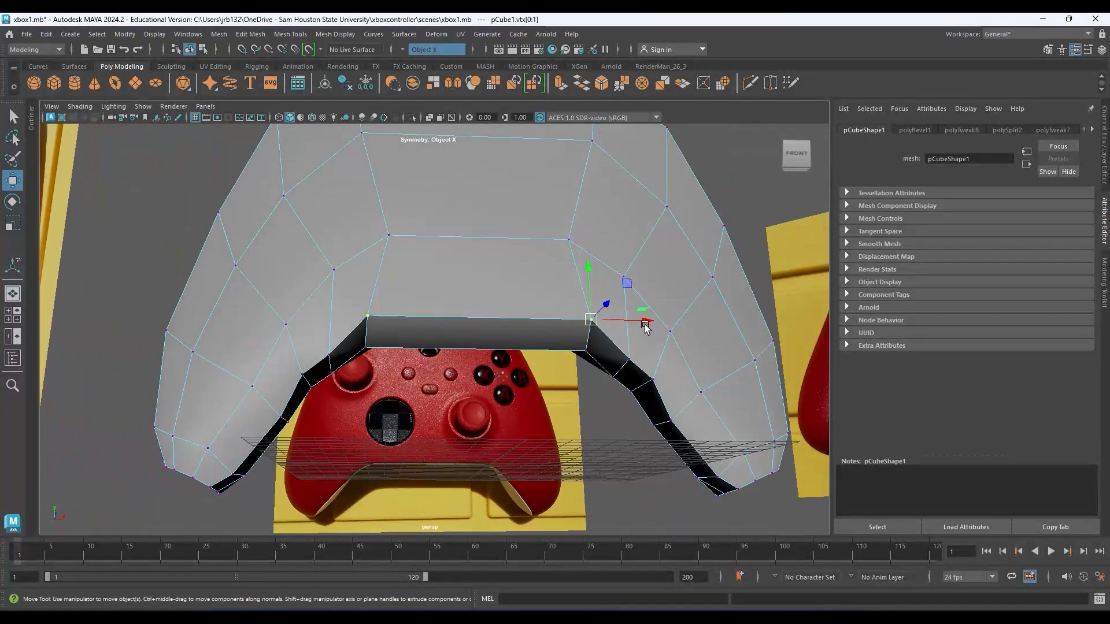
alt+drag(440, 335, 461, 297)
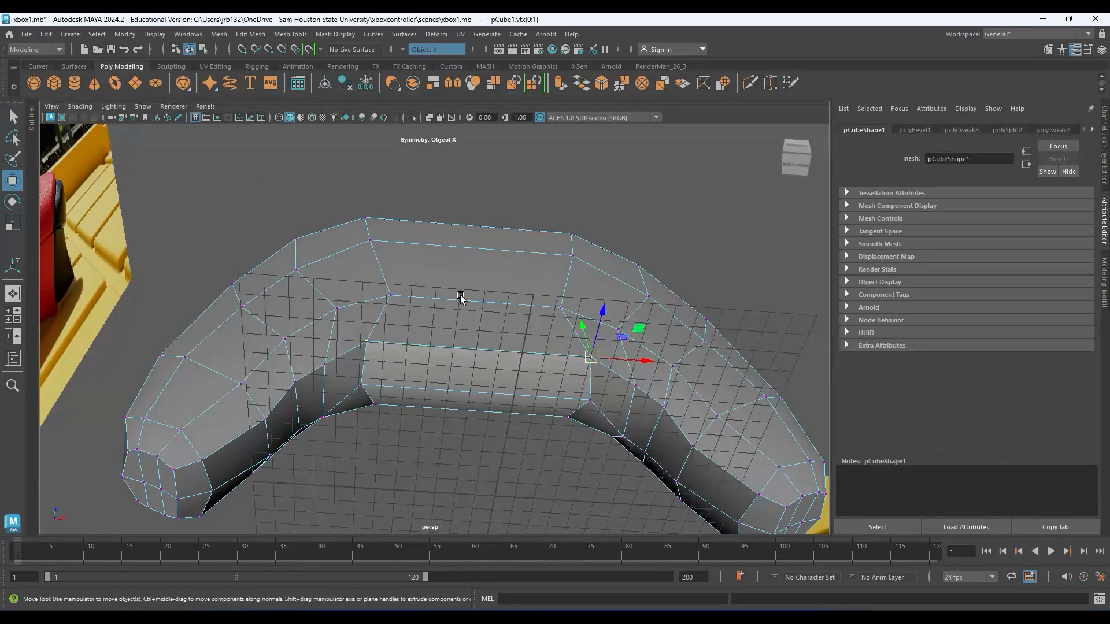
click(368, 380)
alt+drag(368, 380, 345, 412)
drag(450, 398, 459, 388)
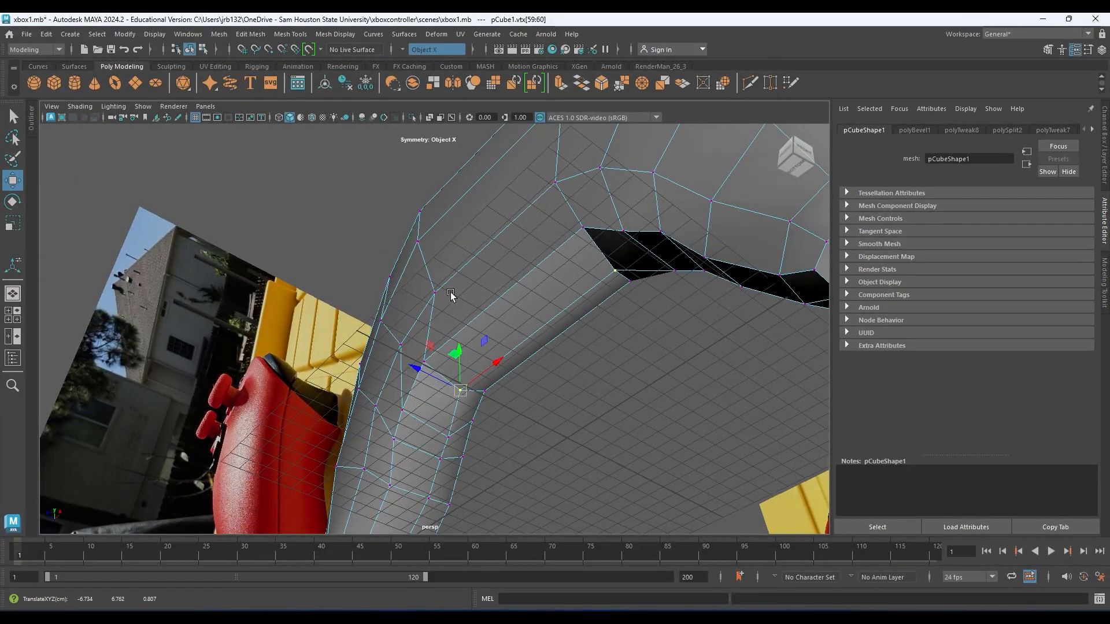
- Create a polygon cylinder in the front view and place it over the left thumbstick of the reference image
alt+drag(450, 293, 415, 356)
scroll(415, 356, down, 2)
scroll(415, 355, down, 1)
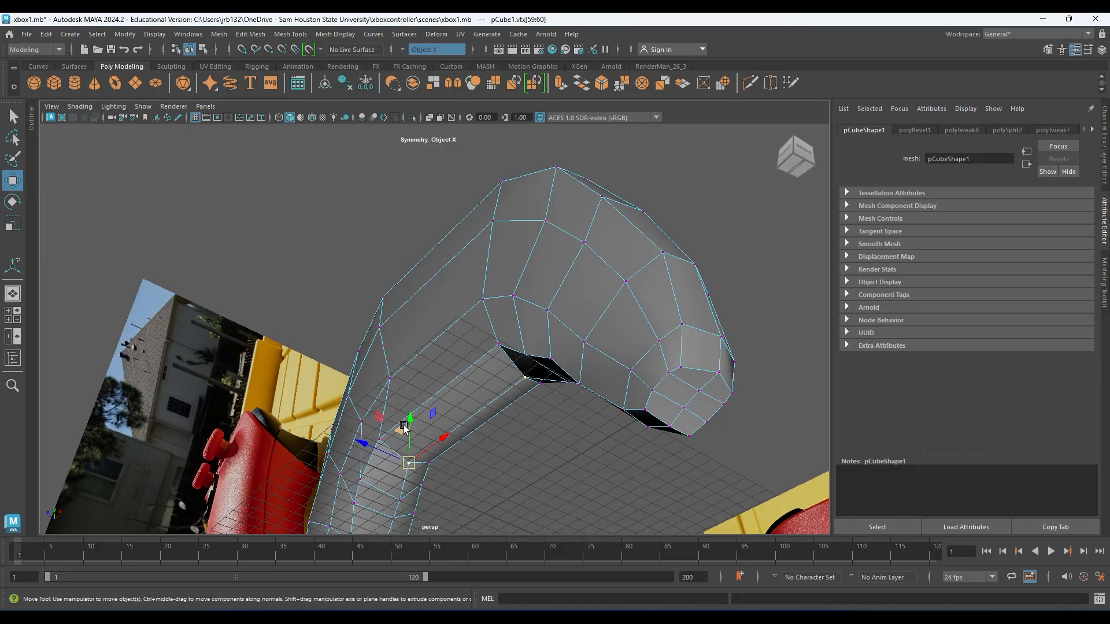
key(space)
key(space)
alt+middle_drag(393, 268, 399, 400)
alt+middle_drag(366, 352, 482, 280)
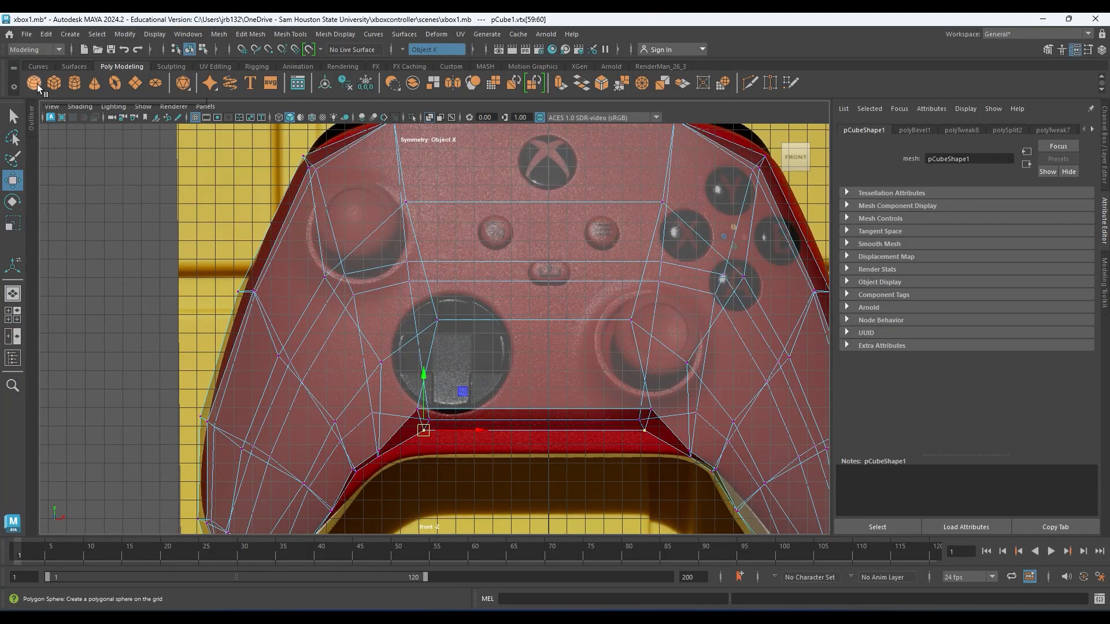
click(77, 85)
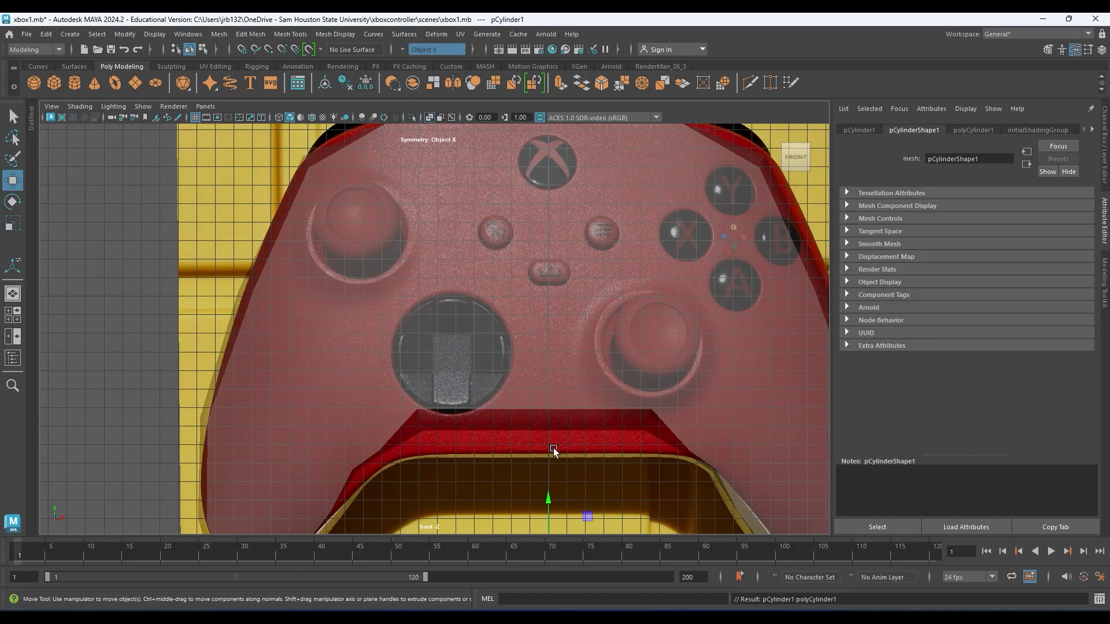
scroll(519, 434, down, 5)
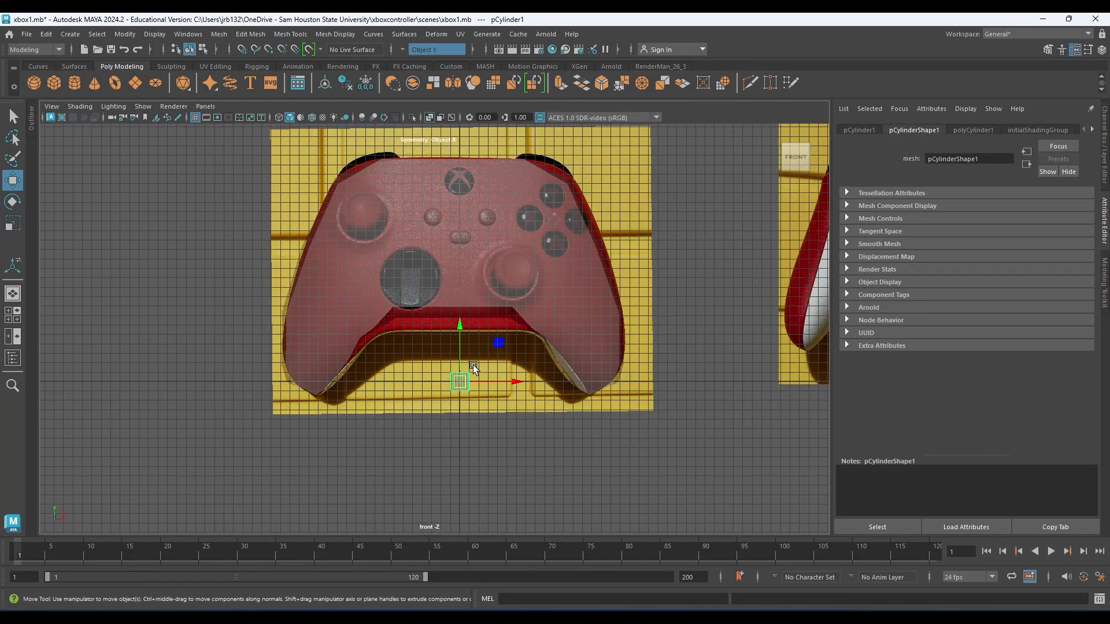
drag(459, 382, 363, 169)
- Set the cylinder's Rotate X to 90 so that its cap faces the front
key(e)
click(1105, 156)
click(1075, 168)
text(90)
key(Return)
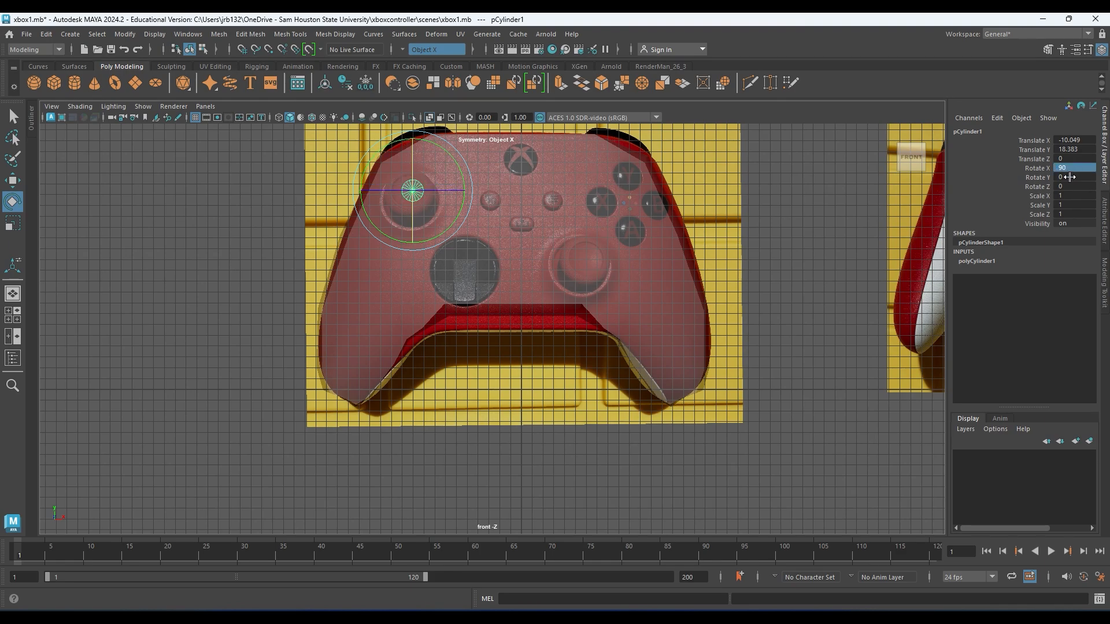
- Move the cylinder forward along Z to about 3.7, toward the controller's front surface
scroll(428, 191, up, 5)
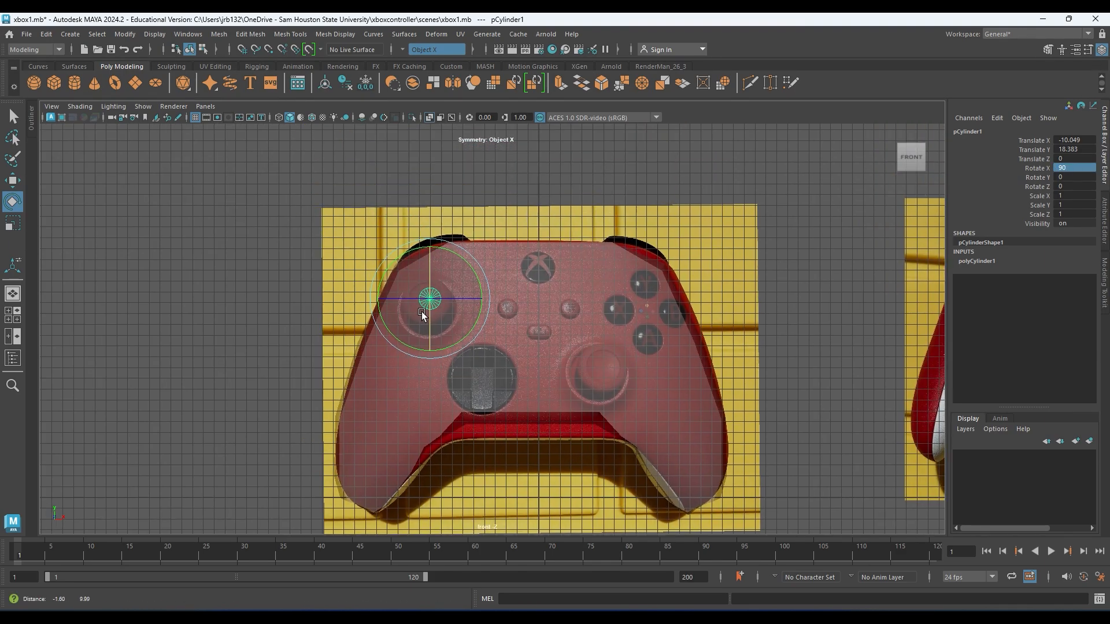
scroll(410, 342, down, 3)
key(space)
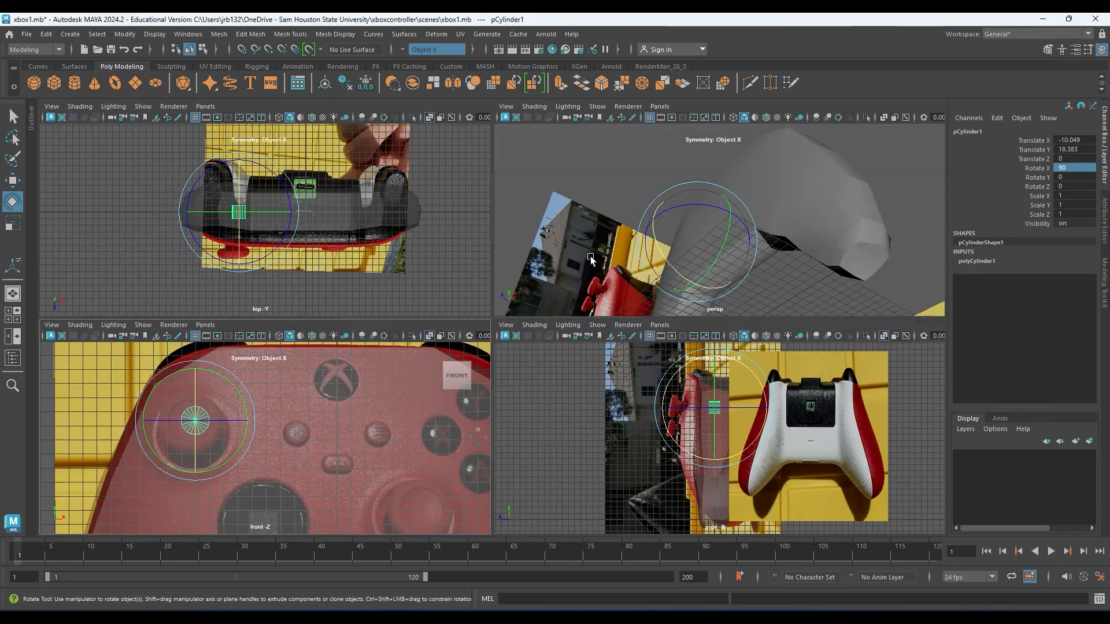
key(w)
alt+drag(706, 278, 500, 239)
alt+middle_drag(500, 238, 756, 210)
alt+drag(756, 210, 719, 215)
drag(651, 200, 606, 204)
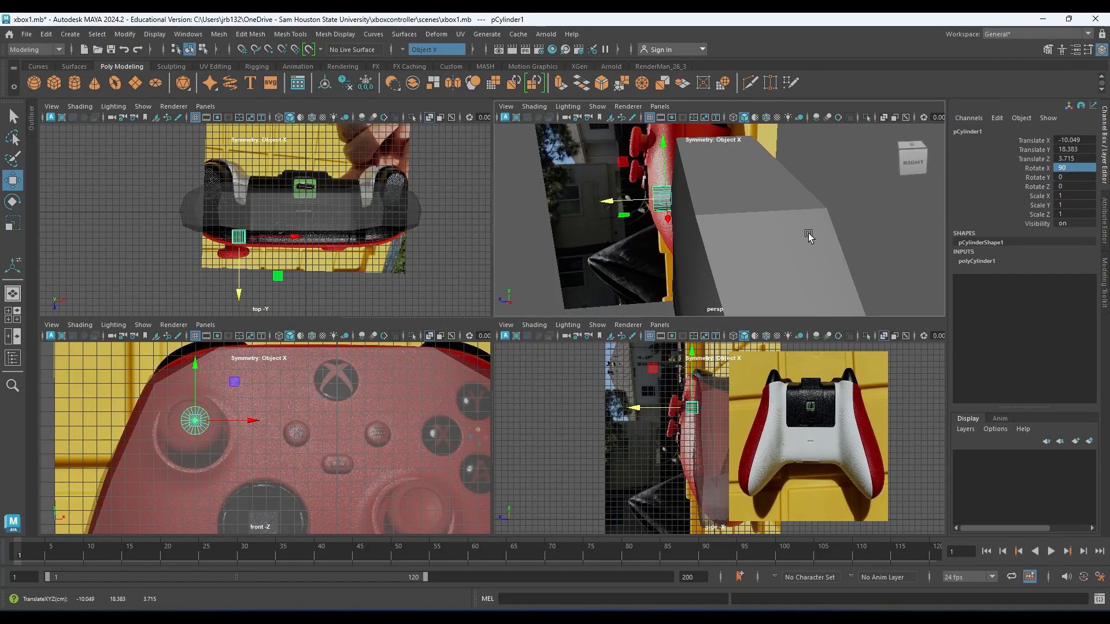
- Scale the cylinder uniformly to about 2.39 and centre it on the left thumbstick's round socket
key(space)
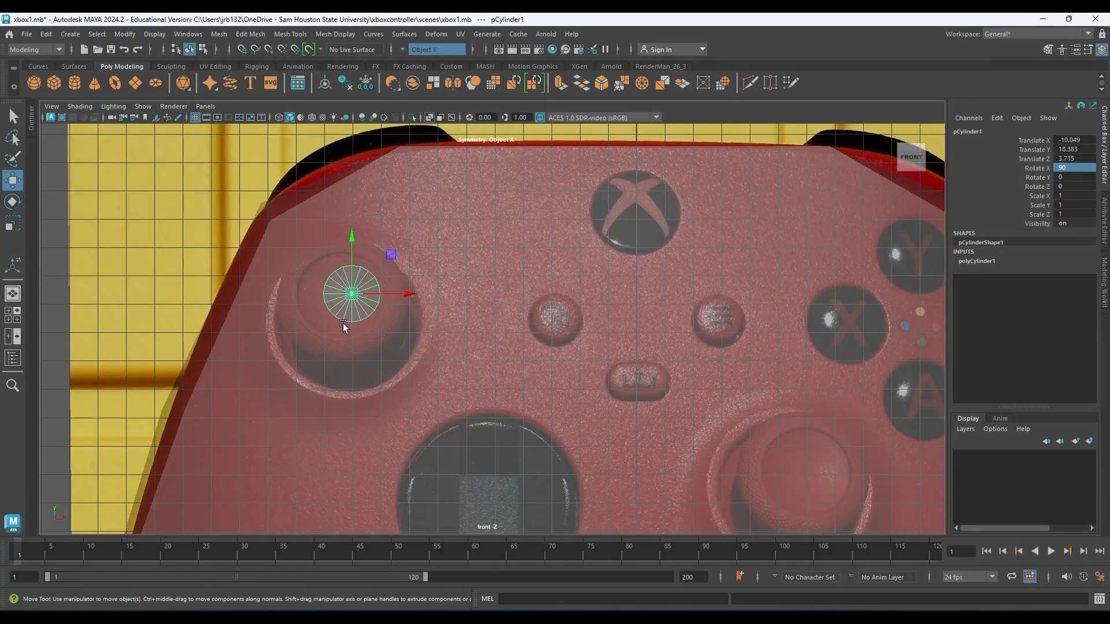
key(e)
key(r)
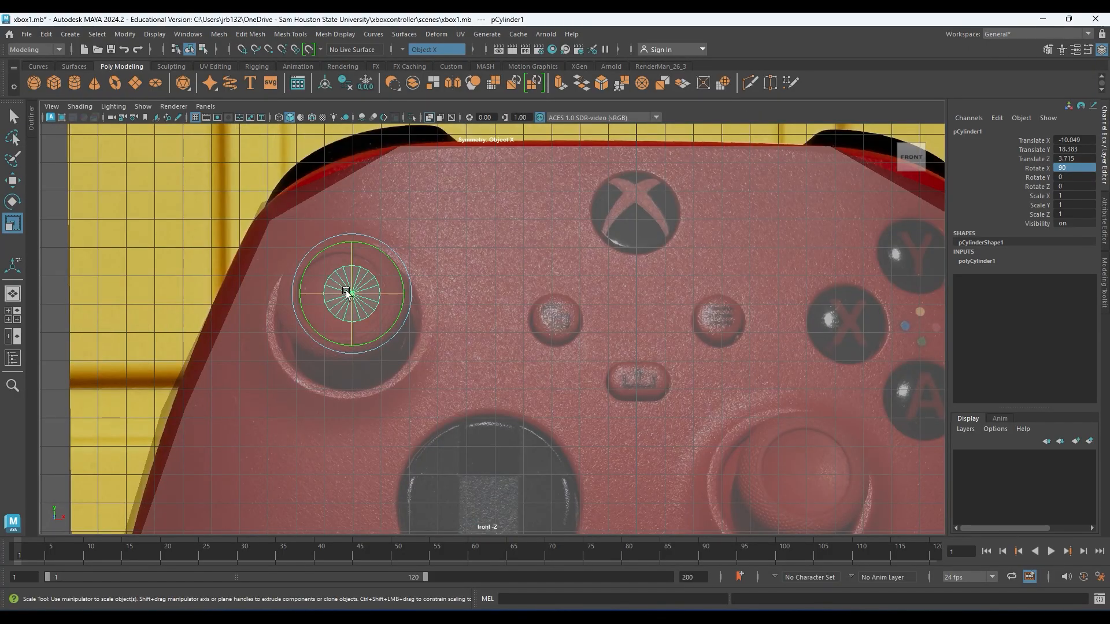
drag(347, 293, 374, 328)
key(w)
key(r)
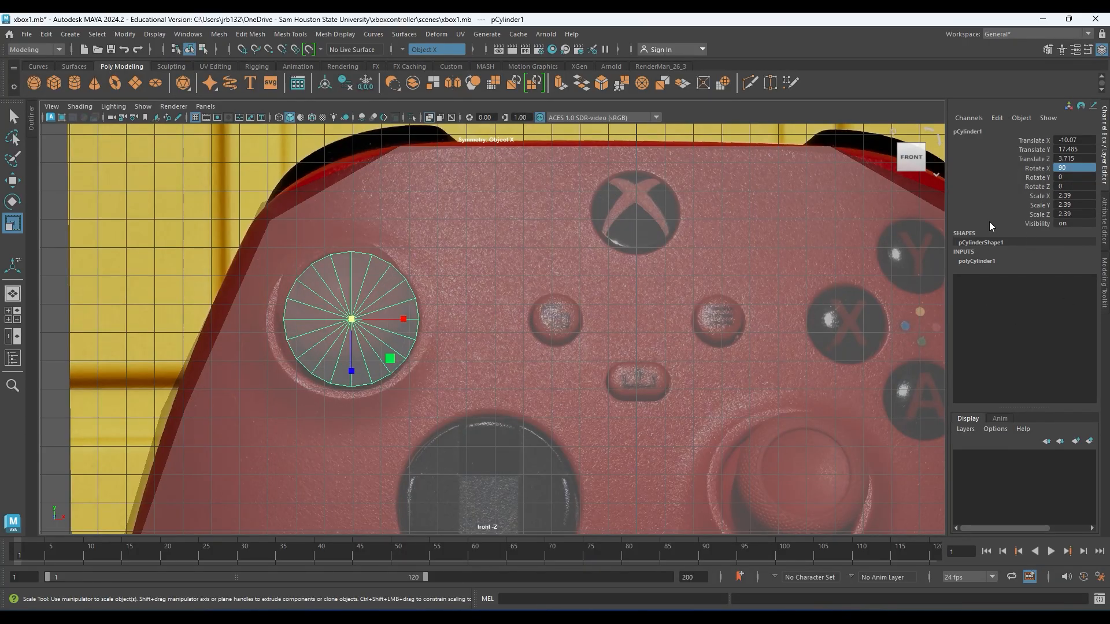
- Expand the cylinder's polyCylinder1 construction inputs and show it close up in the perspective view
click(985, 264)
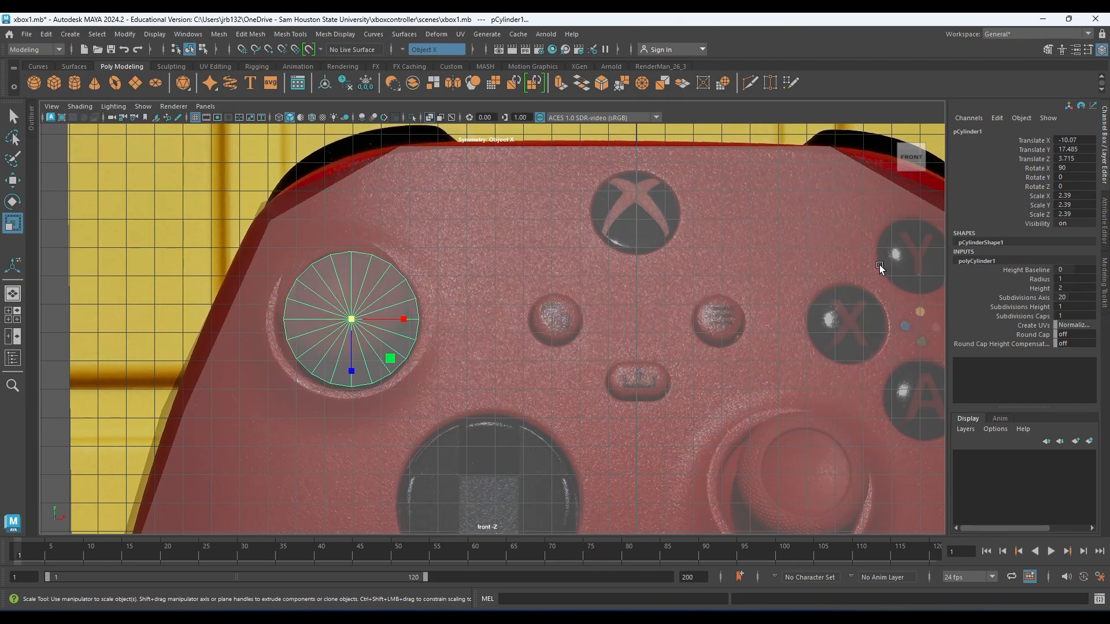
key(space)
key(space)
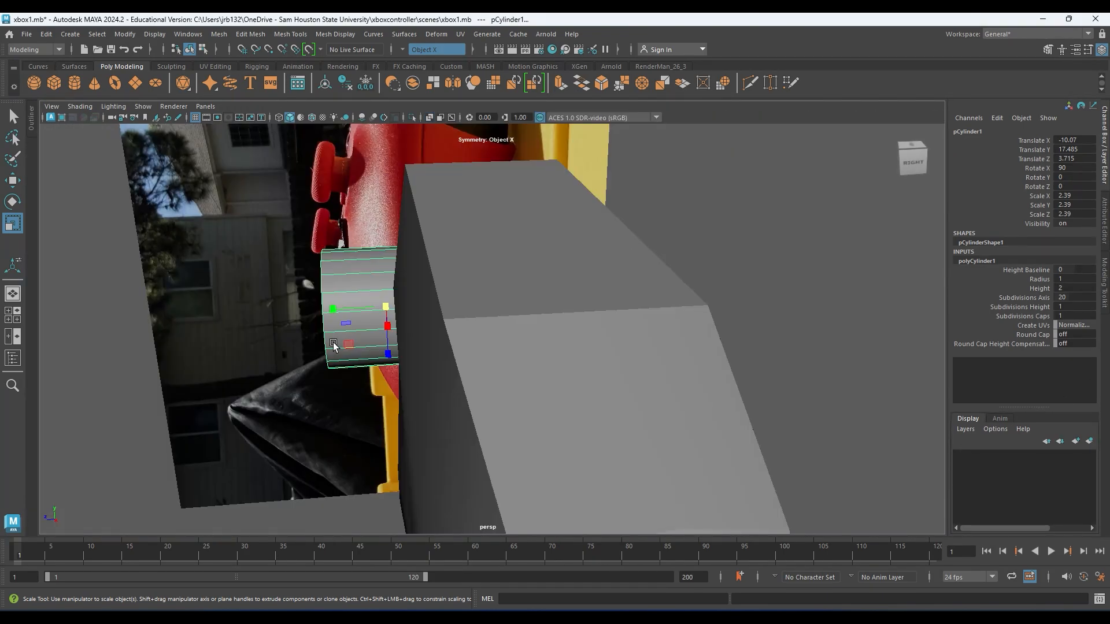
alt+middle_drag(280, 363, 526, 244)
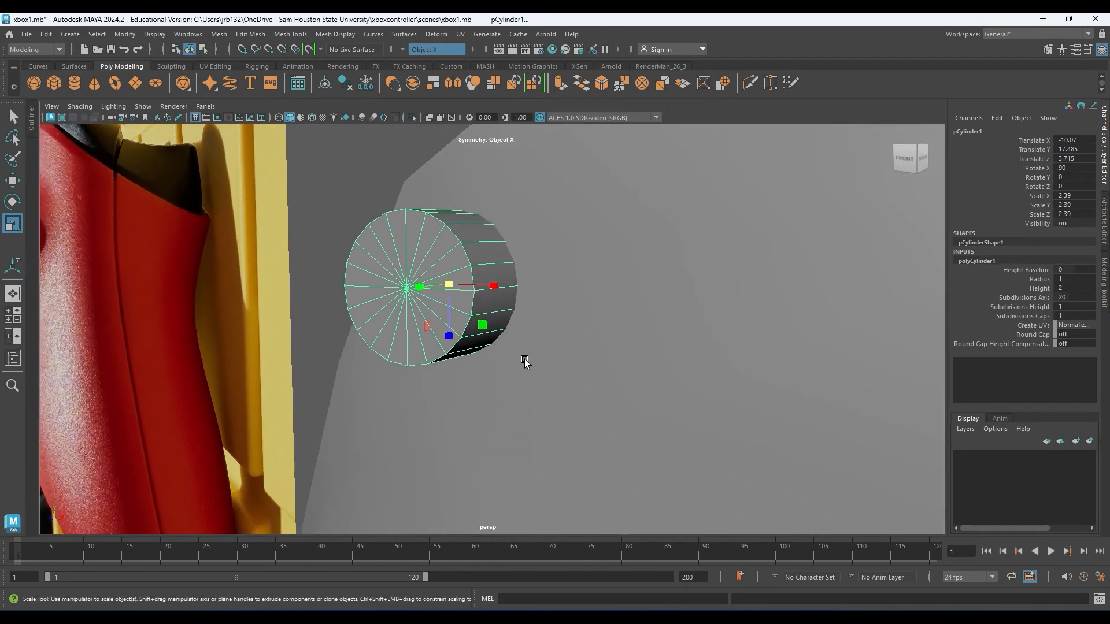
- Try increasing the cylinder's height to 8.5, and undo that change
click(1039, 278)
mouse_move(398, 367)
middle_down()
mouse_move(413, 367)
mouse_move(398, 366)
middle_up()
click(1033, 288)
middle_drag(554, 371, 591, 370)
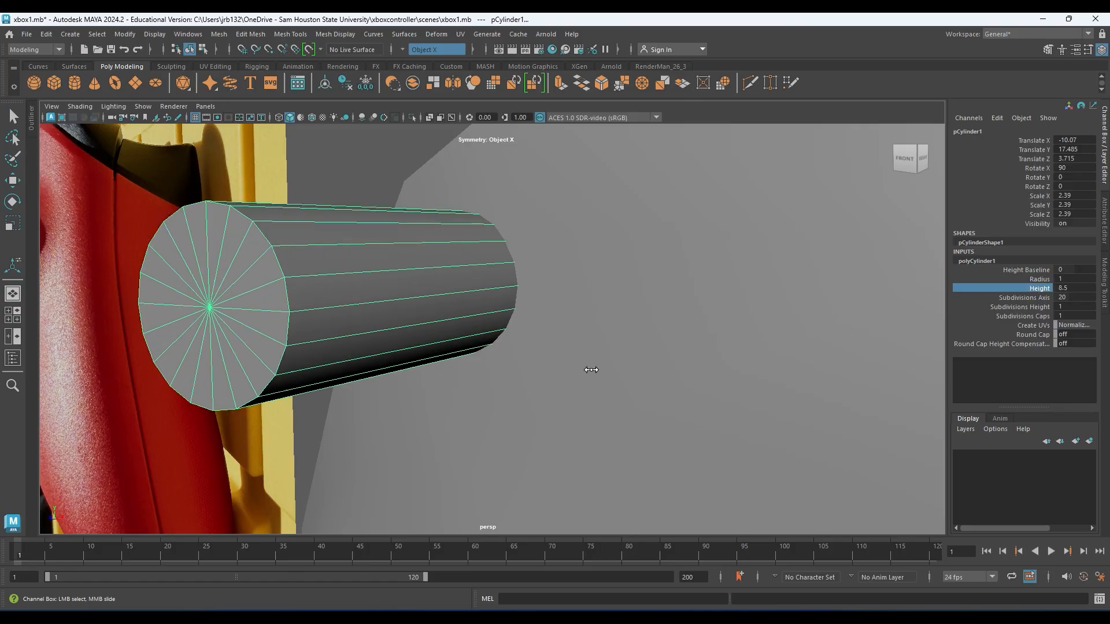
key(ctrl+z)
- Try other values for the cylinder's axis, height and cap subdivisions, undoing each change
click(1033, 297)
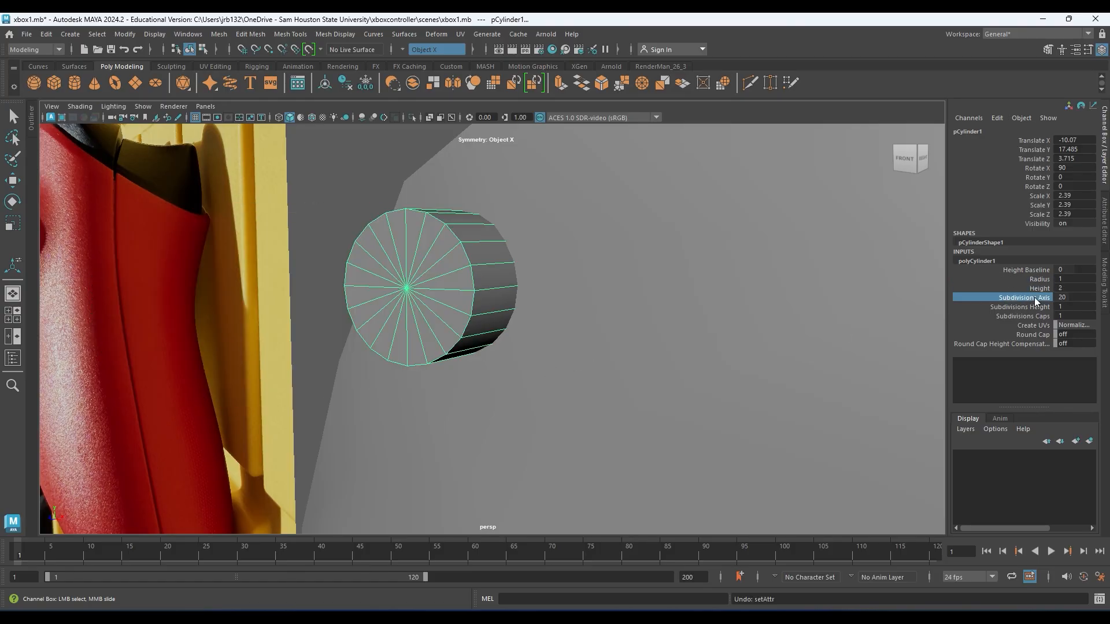
middle_drag(619, 345, 918, 346)
key(ctrl+z)
click(1035, 307)
middle_drag(661, 366, 798, 364)
key(ctrl+z)
click(1034, 317)
middle_drag(544, 385, 511, 401)
key(ctrl+z)
- Set the cylinder's axis subdivisions to 3
alt+middle_drag(491, 363, 542, 364)
alt+right_drag(543, 364, 797, 312)
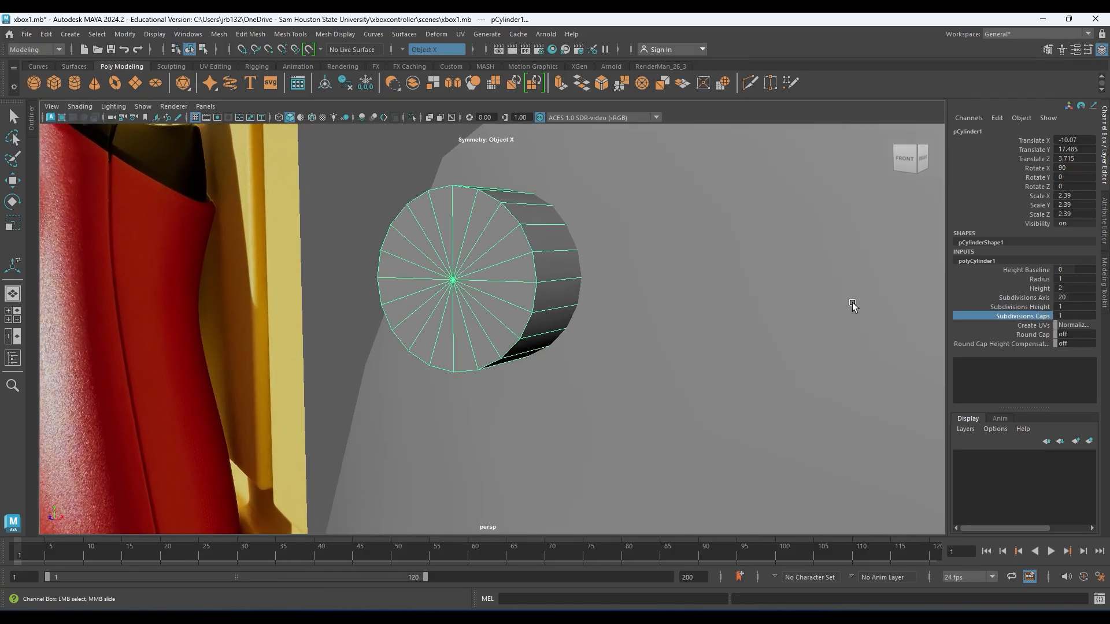
double_click(1076, 298)
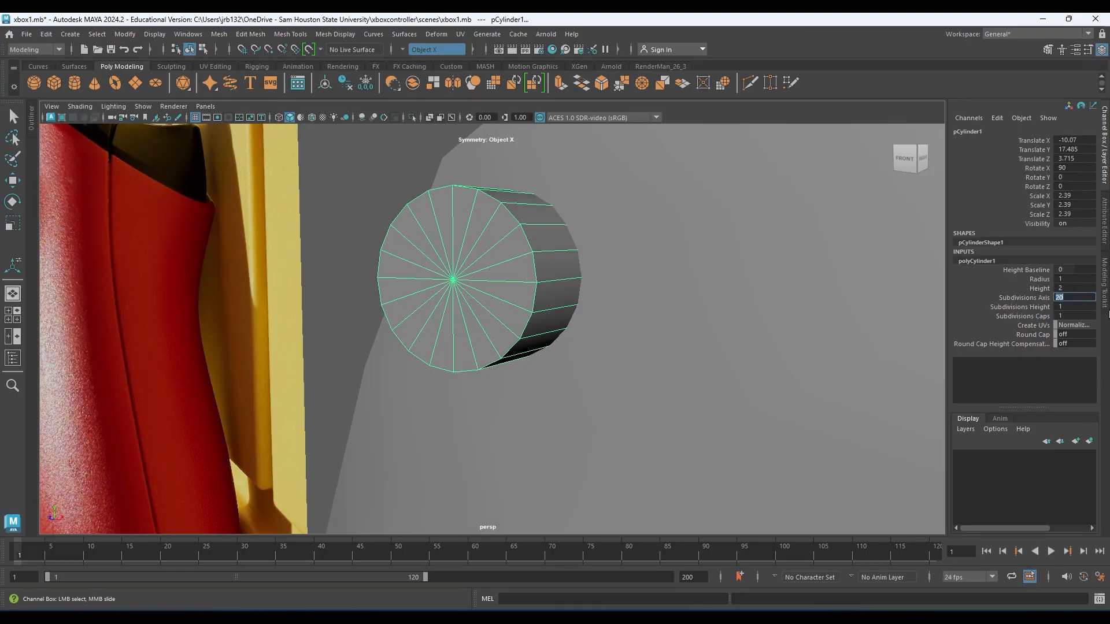
key(Return)
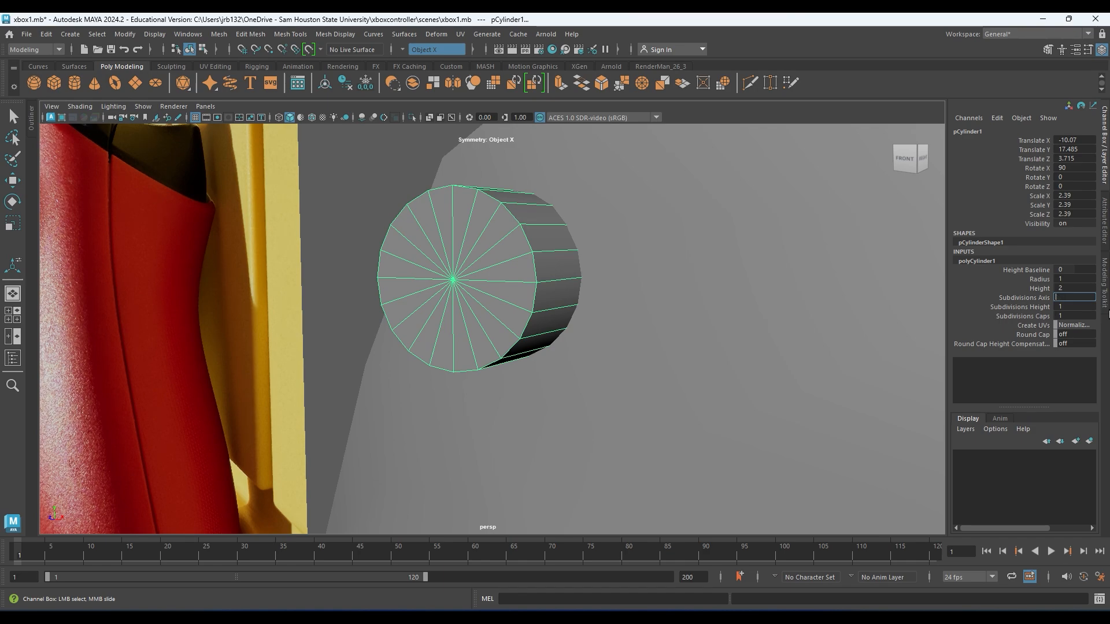
text(3)
key(Return)
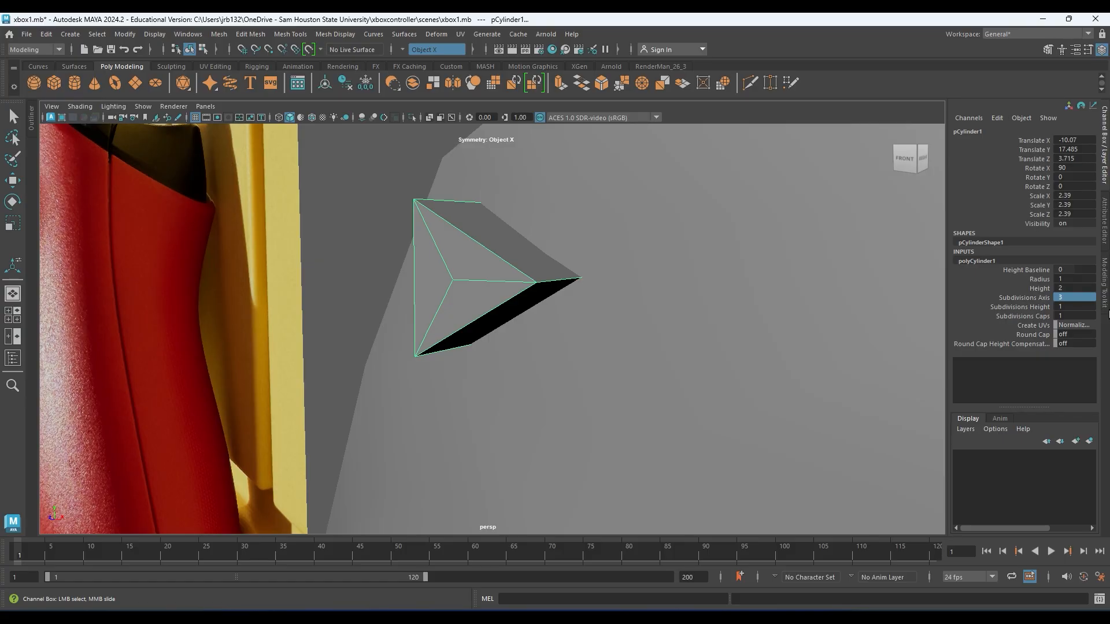
- Set the cylinder's axis subdivisions to 4, preview it smoothed, and return to the unsmoothed display
click(1035, 298)
middle_drag(689, 383, 694, 380)
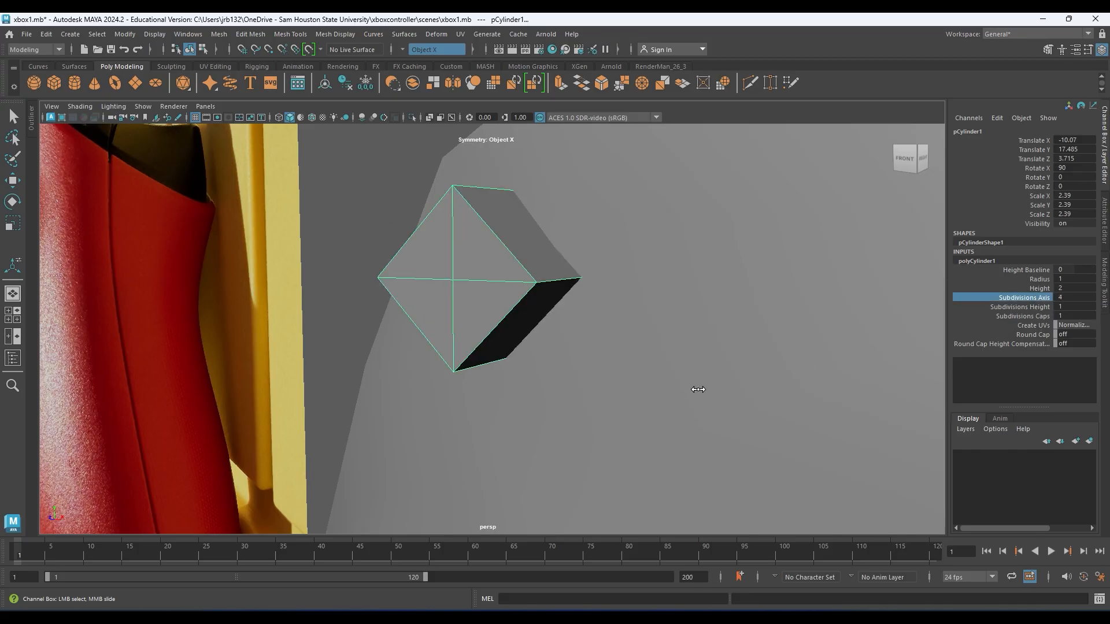
key(3)
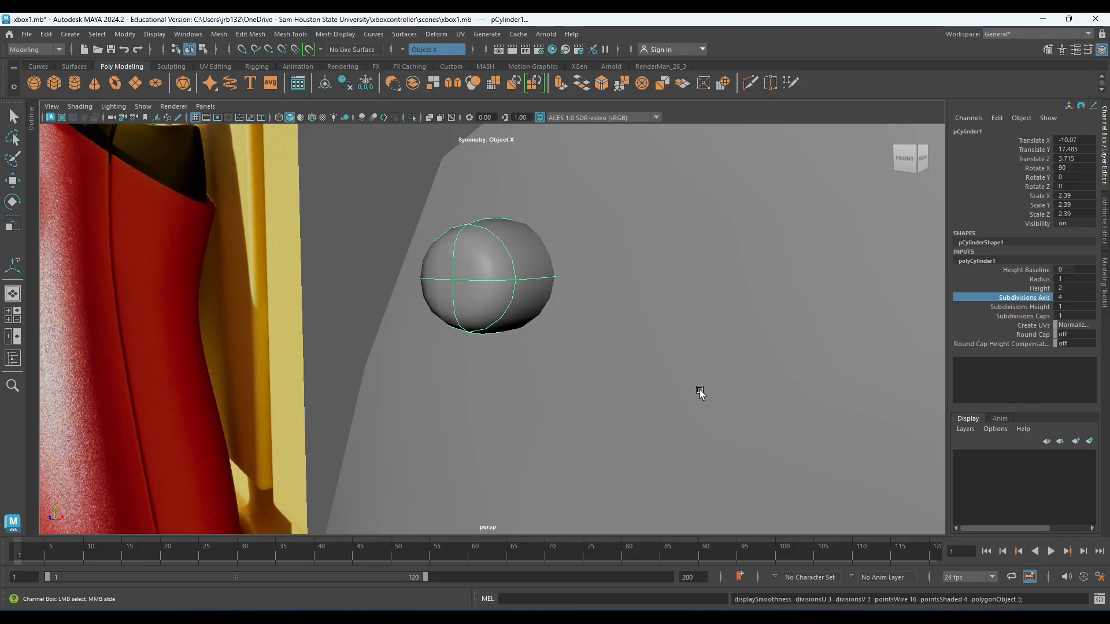
key(1)
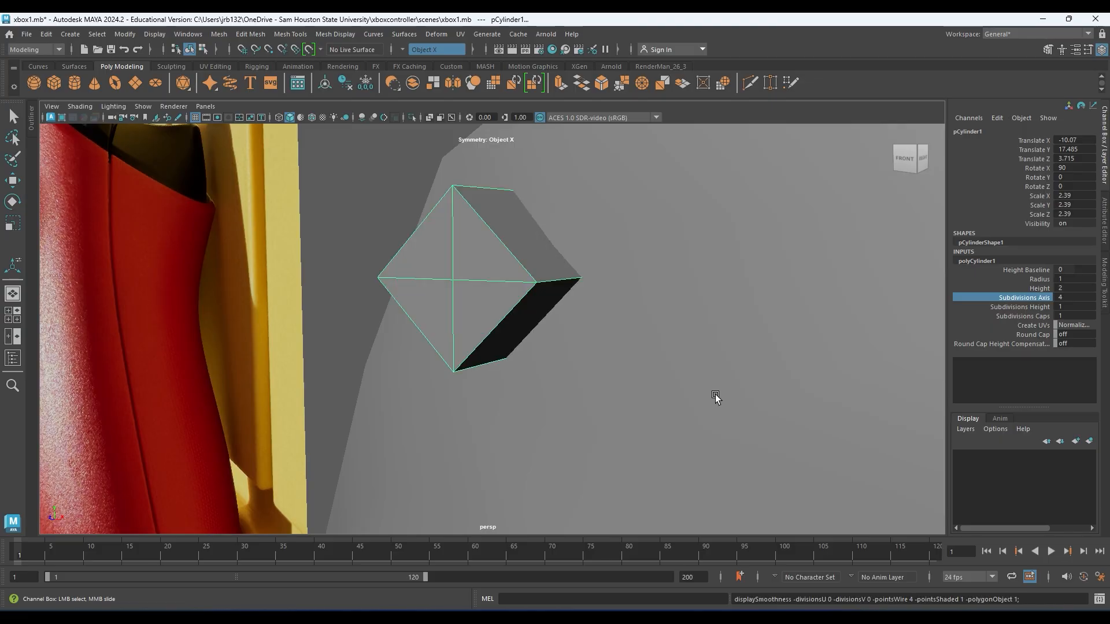
- Try 13 axis subdivisions on the cylinder and settle on 8
mouse_move(688, 369)
middle_down()
mouse_move(697, 373)
mouse_move(694, 357)
middle_up()
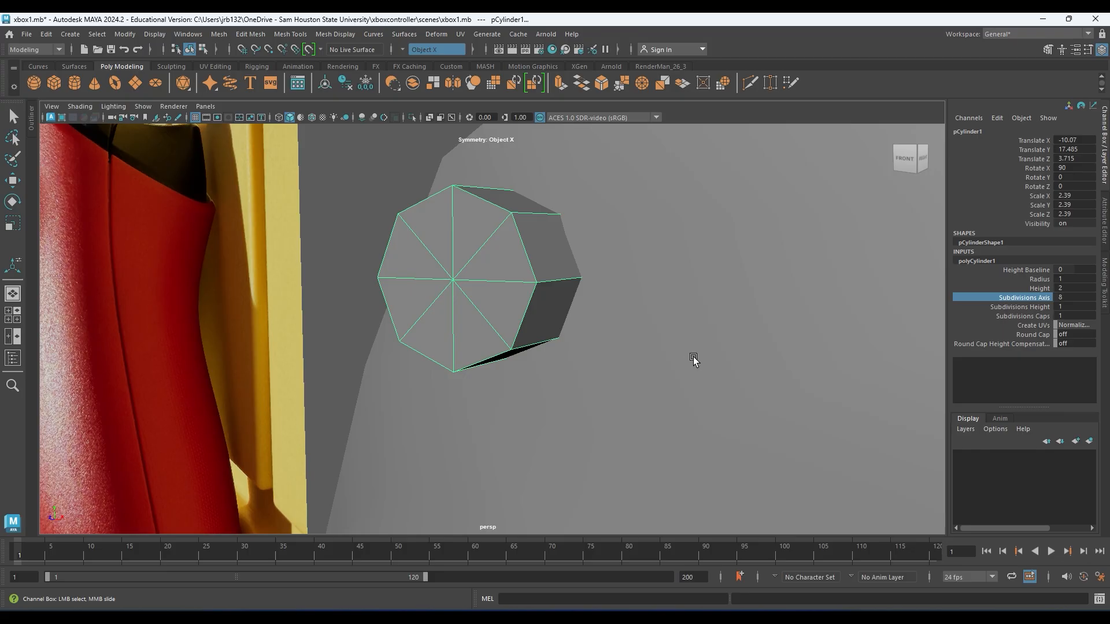
middle_drag(694, 359, 726, 366)
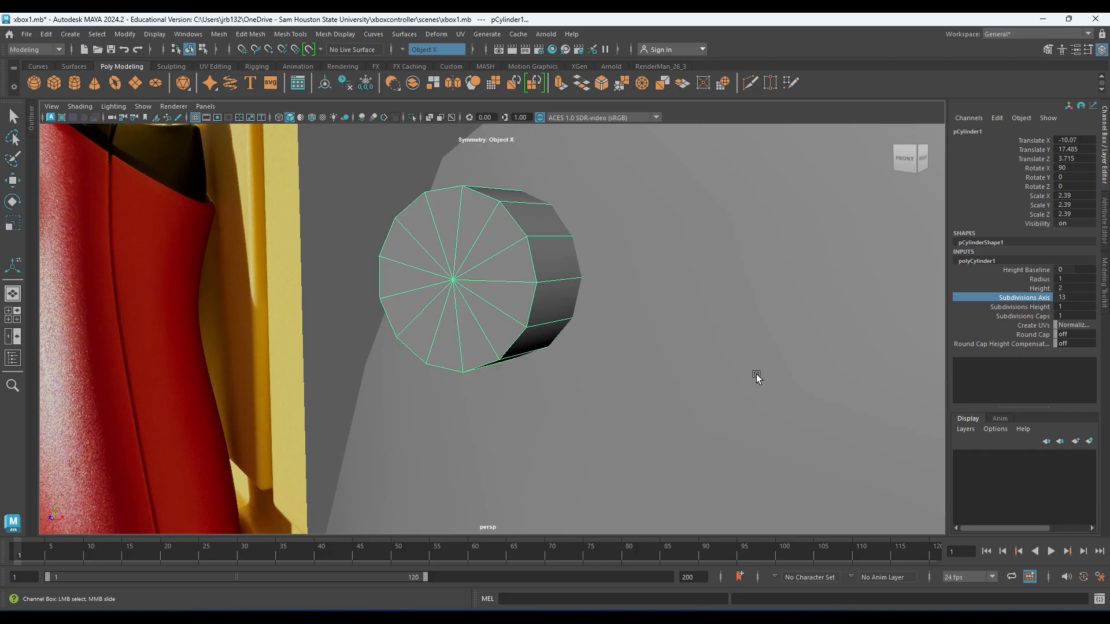
click(1092, 298)
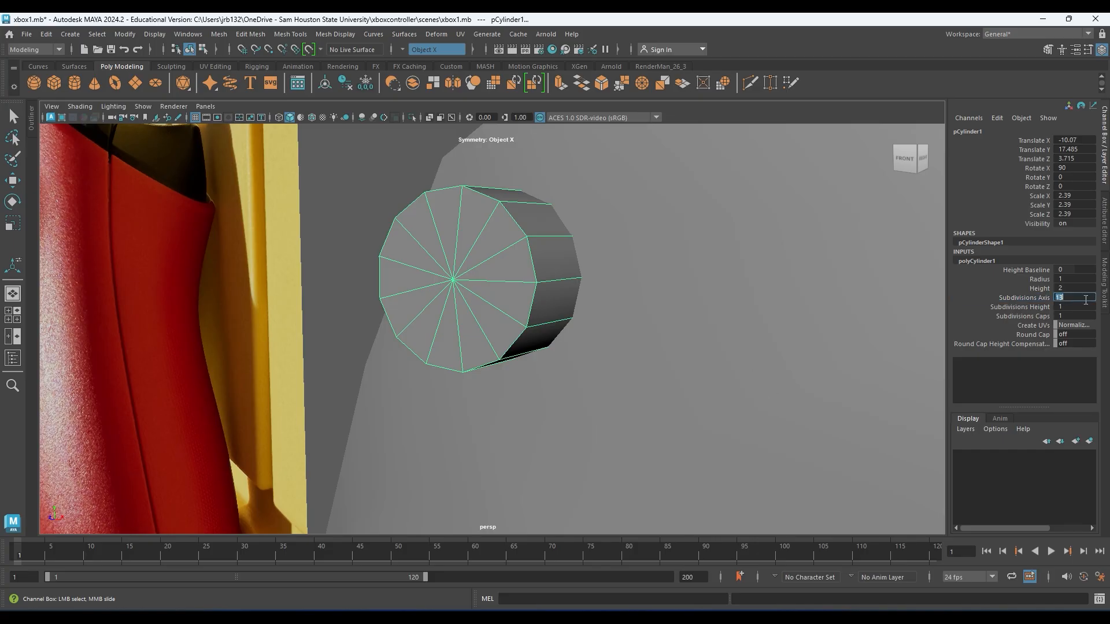
text(8)
key(Return)
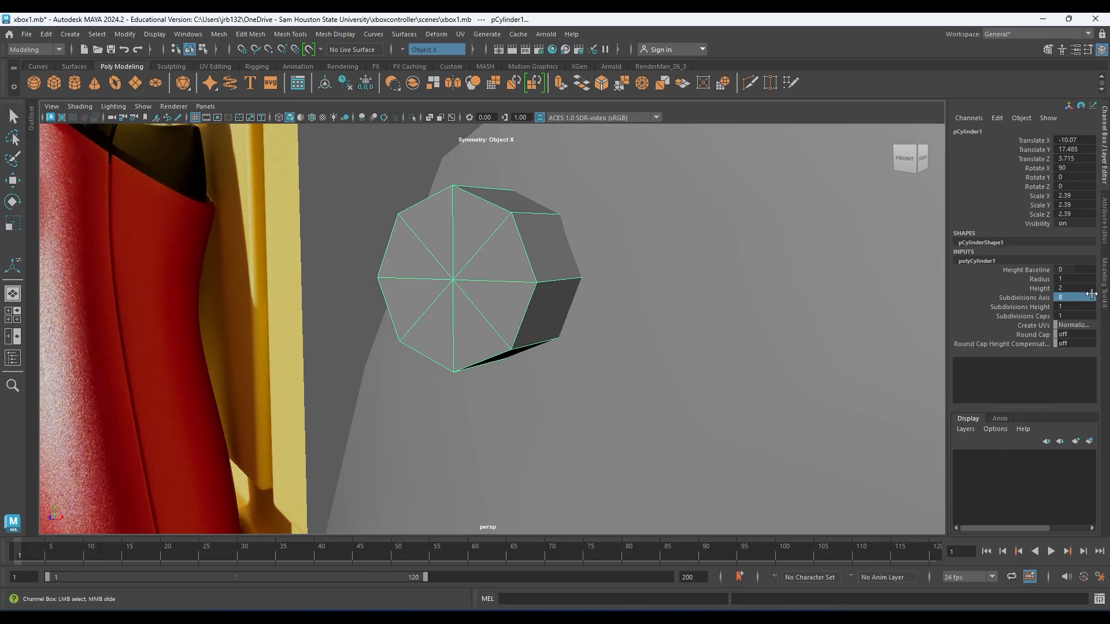
- In the front view, move the cylinder along X to about -10.15 to line it up with the left thumbstick socket
key(space)
key(space)
alt+middle_drag(442, 311, 510, 298)
key(w)
mouse_move(423, 309)
mouse_down()
mouse_move(412, 304)
mouse_move(420, 307)
mouse_up()
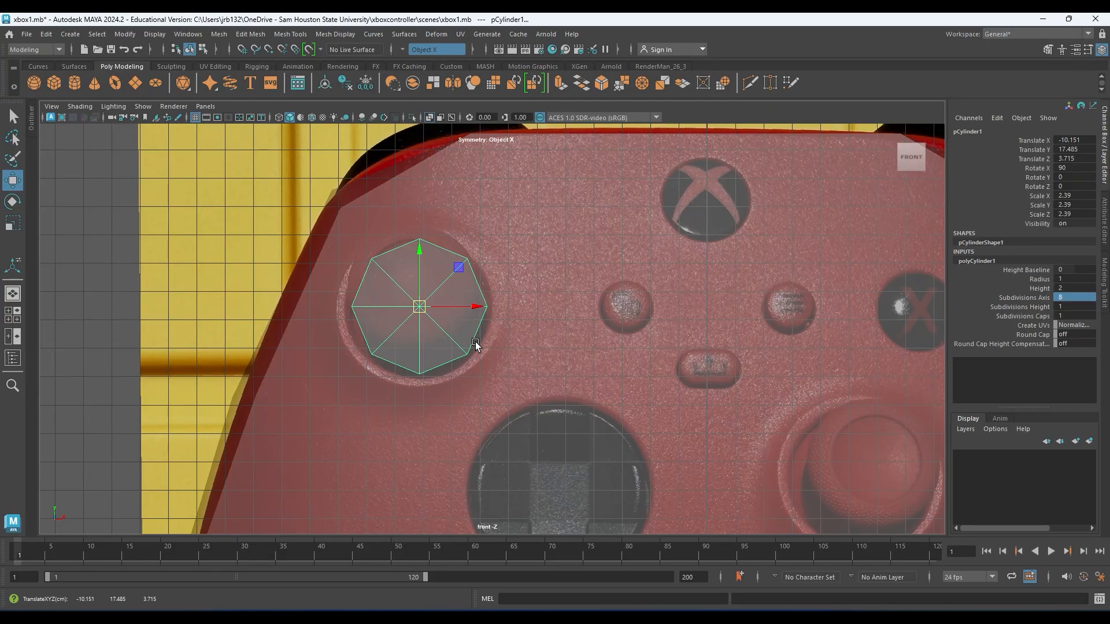
- Move the cylinder forward along Z to about 15.6, out in front of the controller body
key(space)
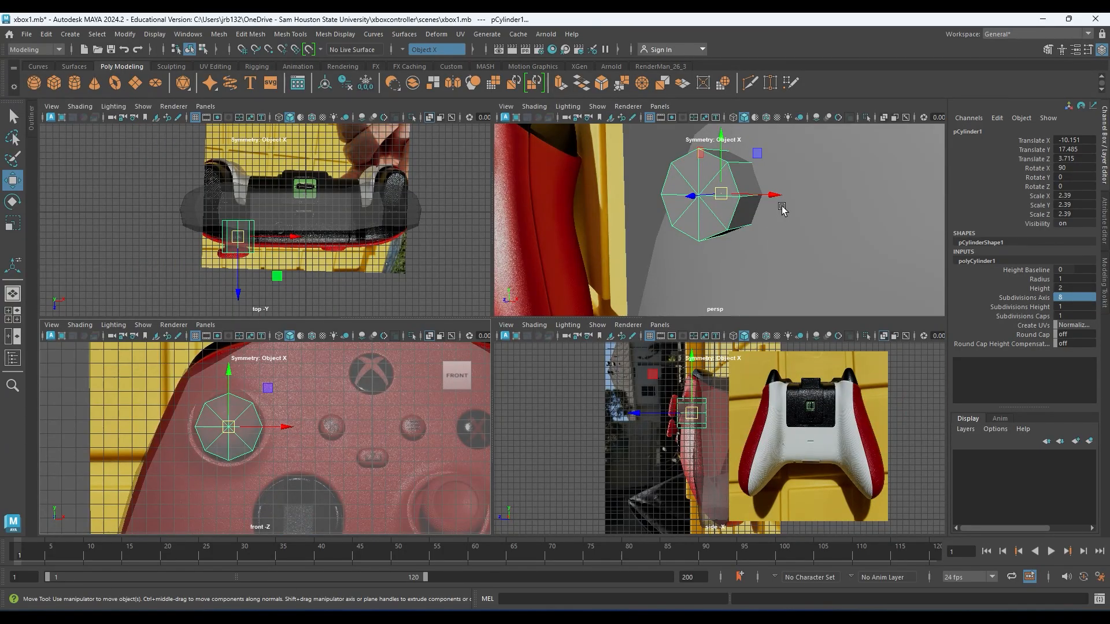
alt+drag(762, 226, 721, 271)
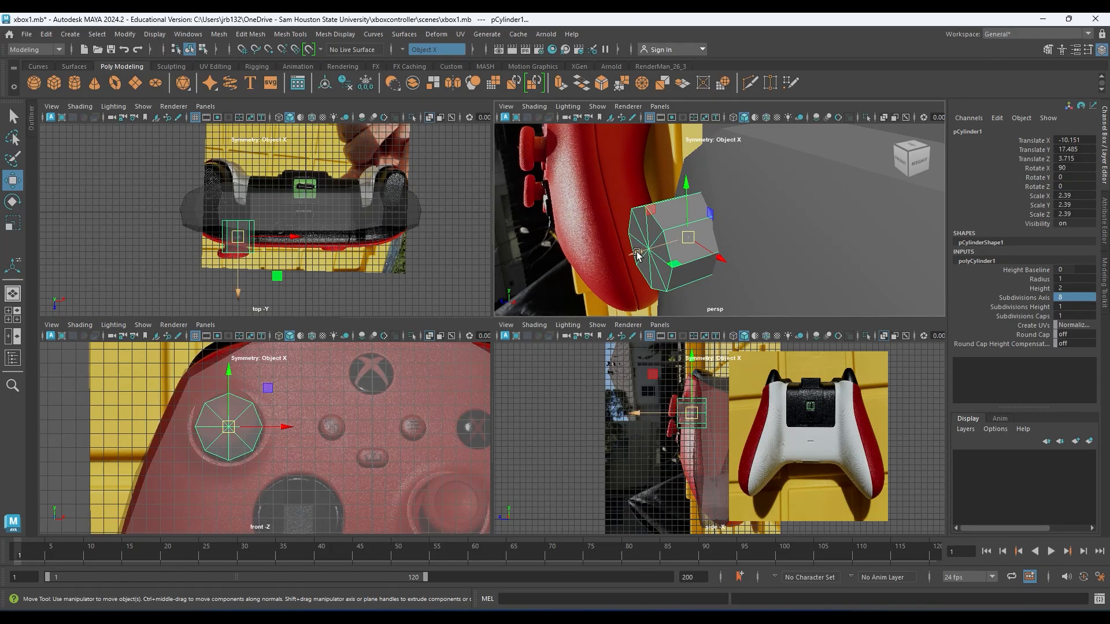
drag(638, 253, 335, 339)
alt+middle_drag(626, 251, 712, 203)
key(space)
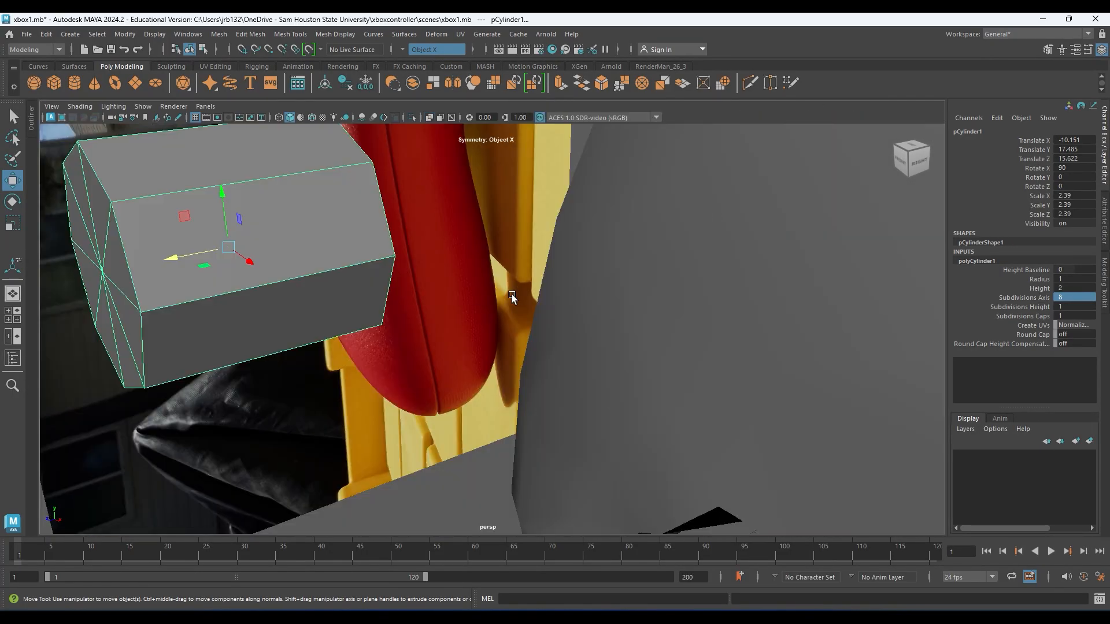
- Examine the cylinder from the side in the perspective view against the thumbsticks in the side reference image
key(space)
alt+drag(643, 268, 611, 254)
key(space)
alt+middle_drag(539, 177, 706, 315)
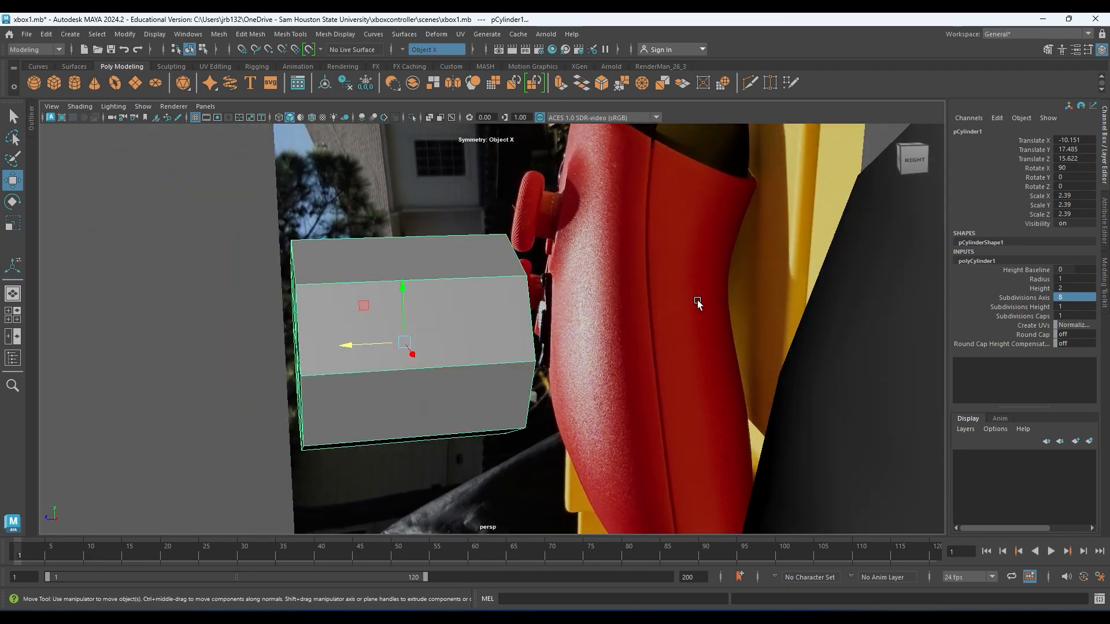
alt+right_drag(706, 314, 469, 324)
alt+middle_drag(469, 324, 526, 234)
alt+drag(623, 289, 592, 285)
alt+middle_drag(592, 285, 520, 302)
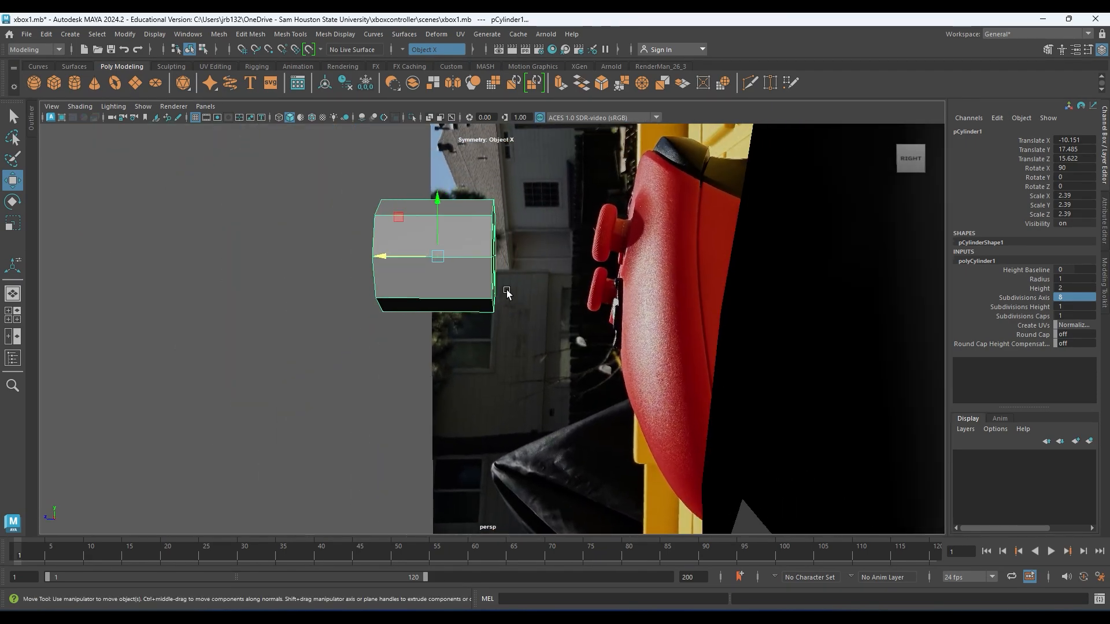
- Create a polygon sphere and move it next to the cylinder's end facing the controller
click(34, 83)
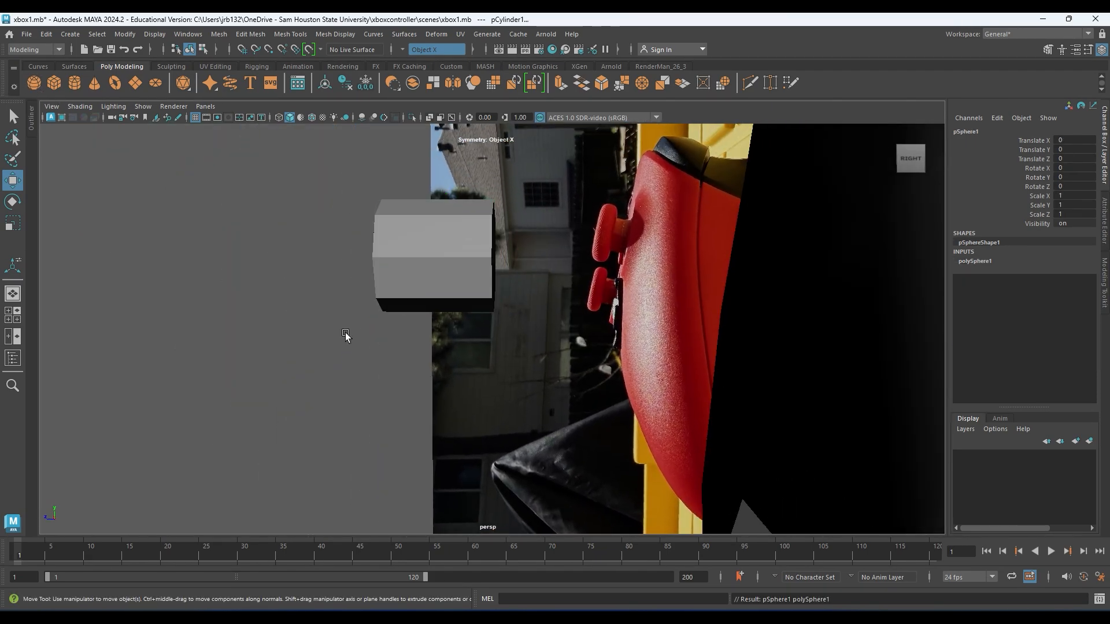
scroll(559, 347, down, 3)
scroll(537, 353, down, 4)
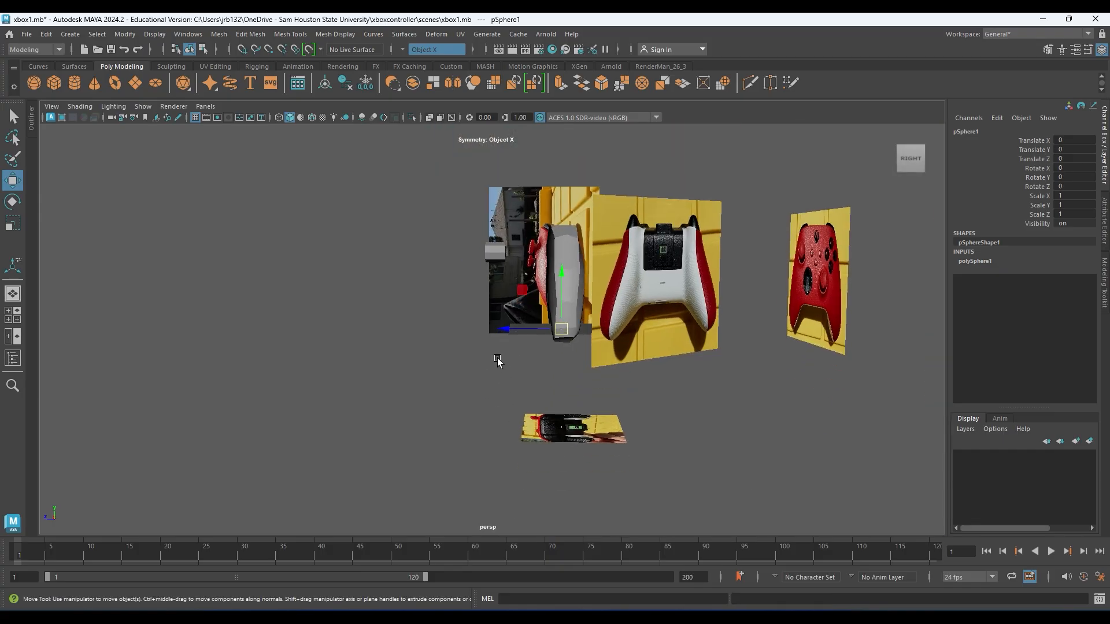
alt+middle_drag(523, 321, 542, 354)
alt+right_drag(542, 354, 746, 432)
drag(639, 392, 532, 245)
key(e)
scroll(579, 257, up, 5)
alt+middle_drag(673, 240, 526, 333)
key(w)
alt+drag(525, 327, 699, 384)
alt+middle_drag(699, 384, 669, 368)
drag(684, 368, 473, 282)
- Rotate the sphere 90 degrees around the X axis
key(e)
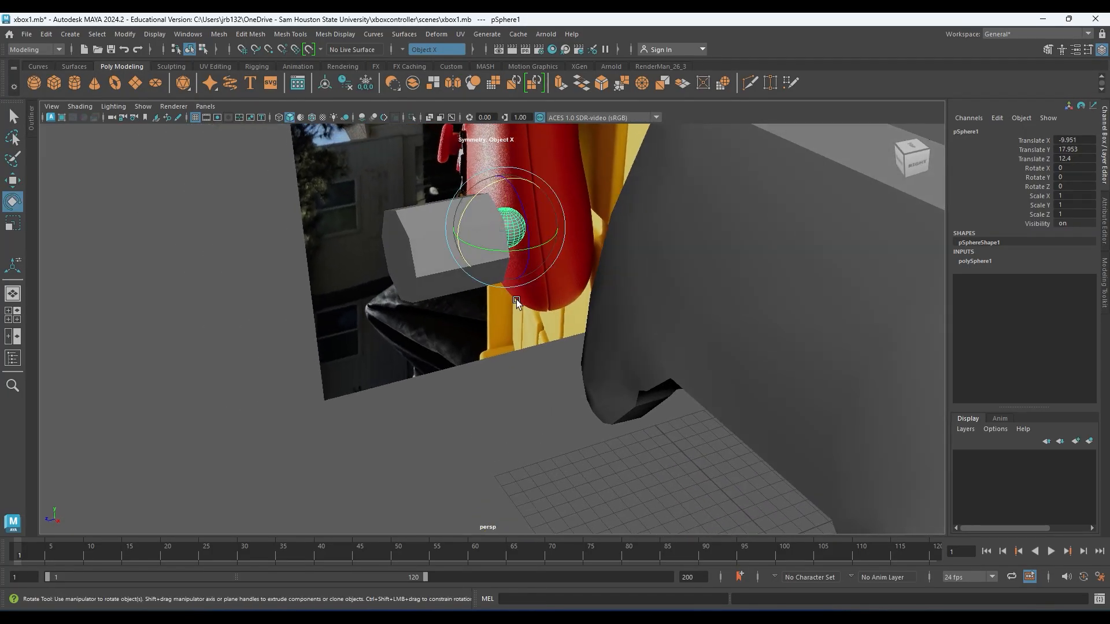
drag(496, 177, 432, 243)
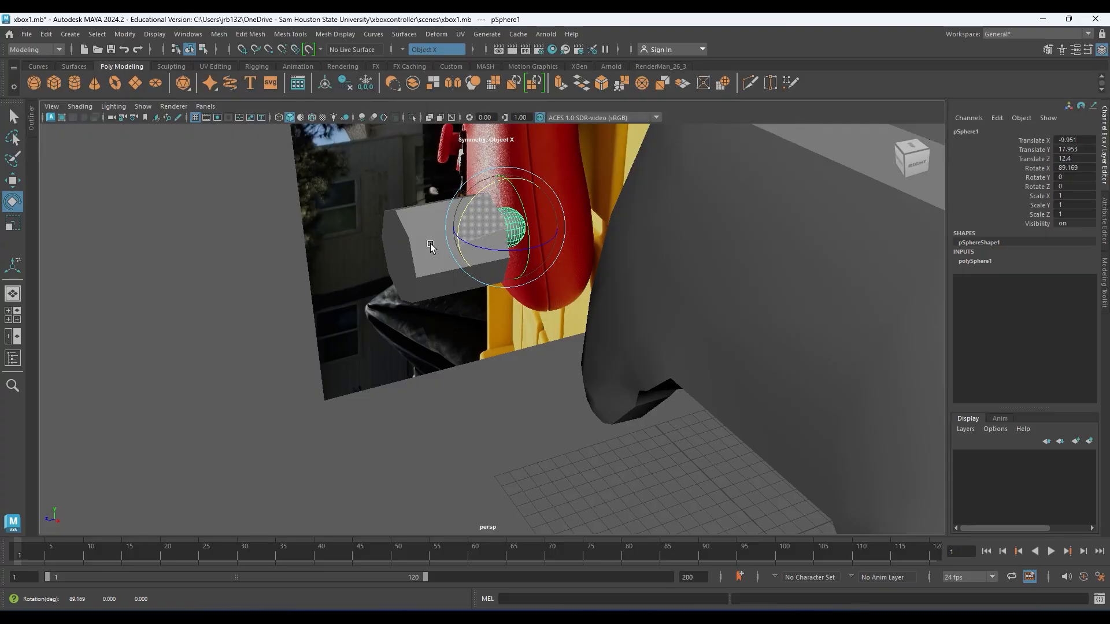
click(1068, 168)
text(90)
key(Return)
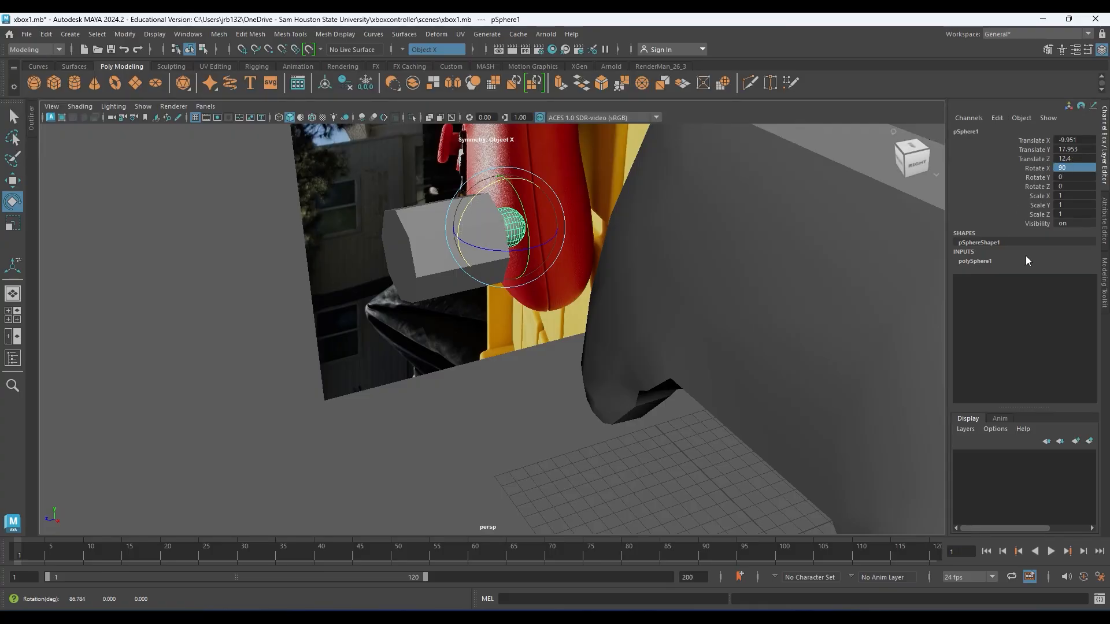
- Set both the axis and height subdivisions of the sphere to 8
click(983, 261)
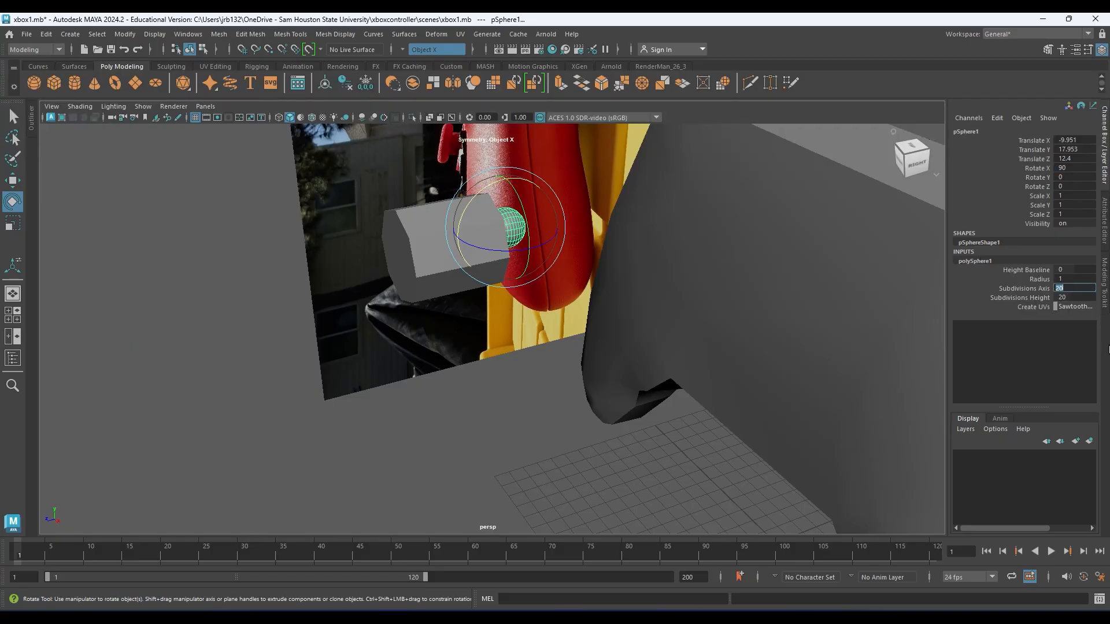
text(8)
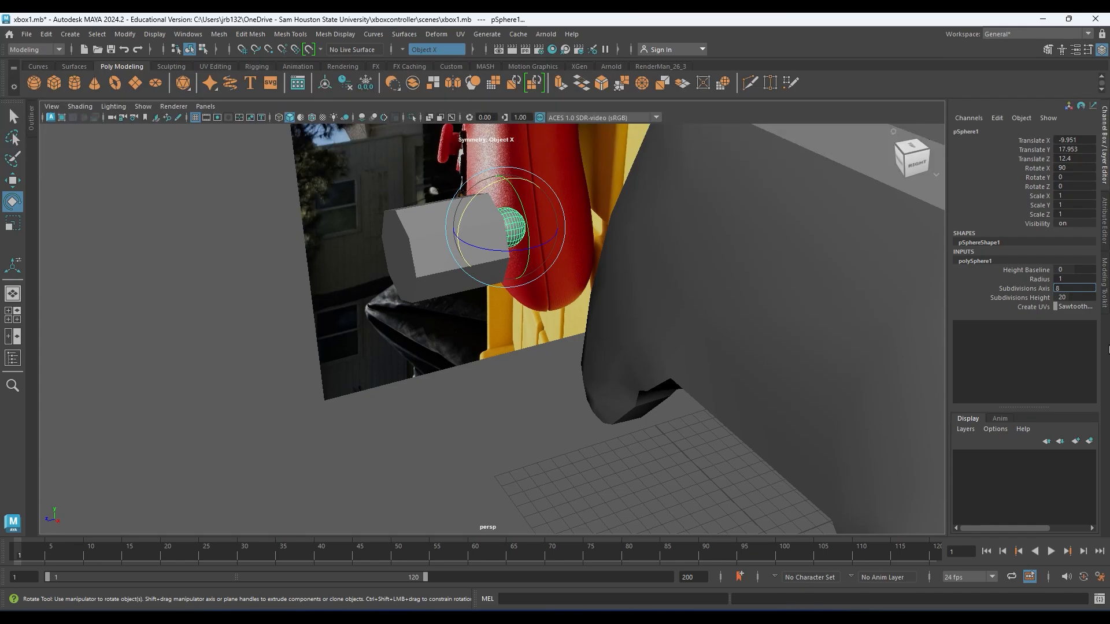
key(Return)
alt+drag(529, 276, 454, 267)
scroll(456, 268, up, 3)
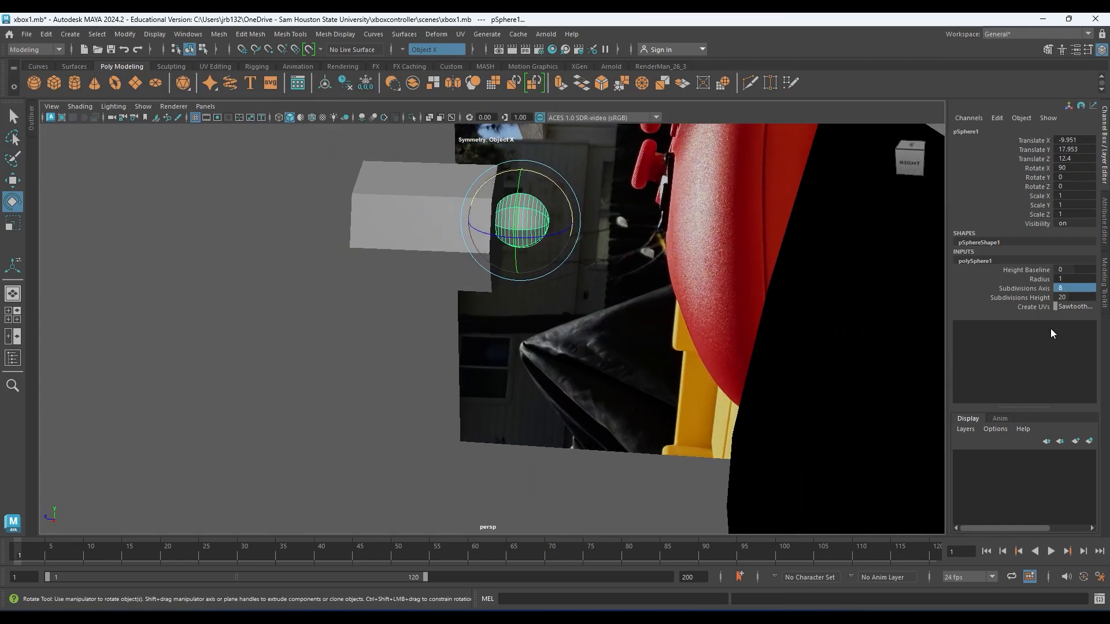
key(Tab)
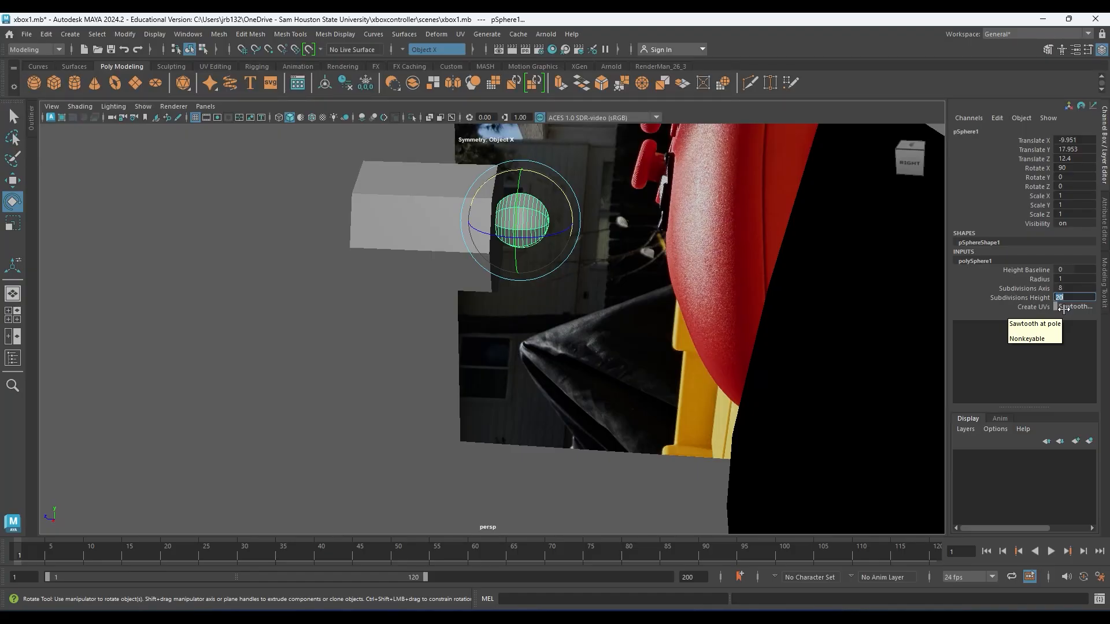
key(Return)
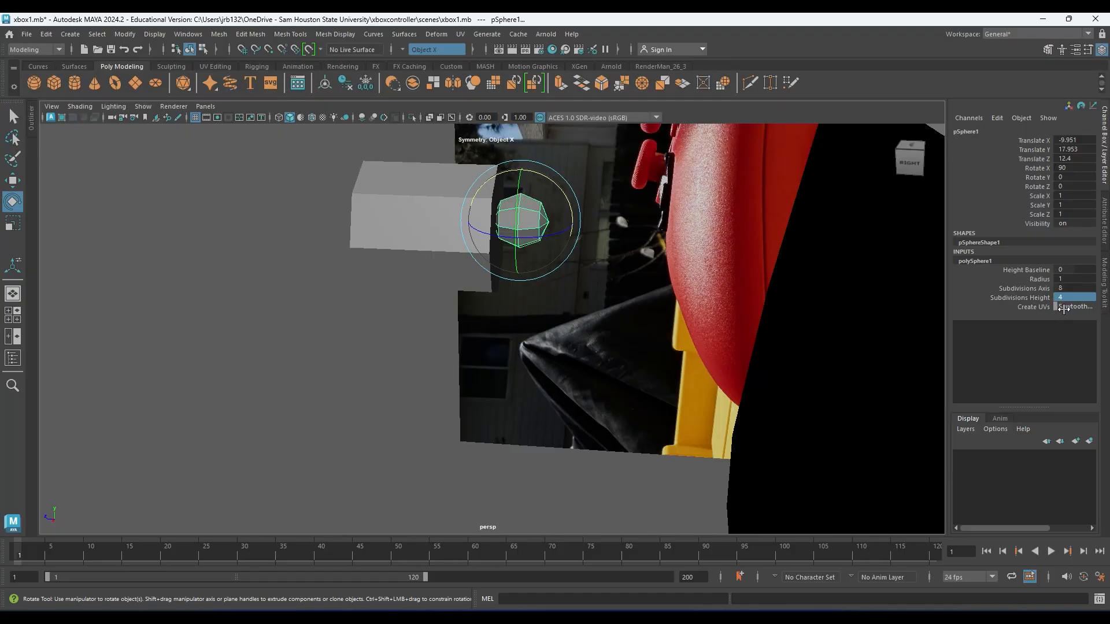
click(1068, 297)
key(Return)
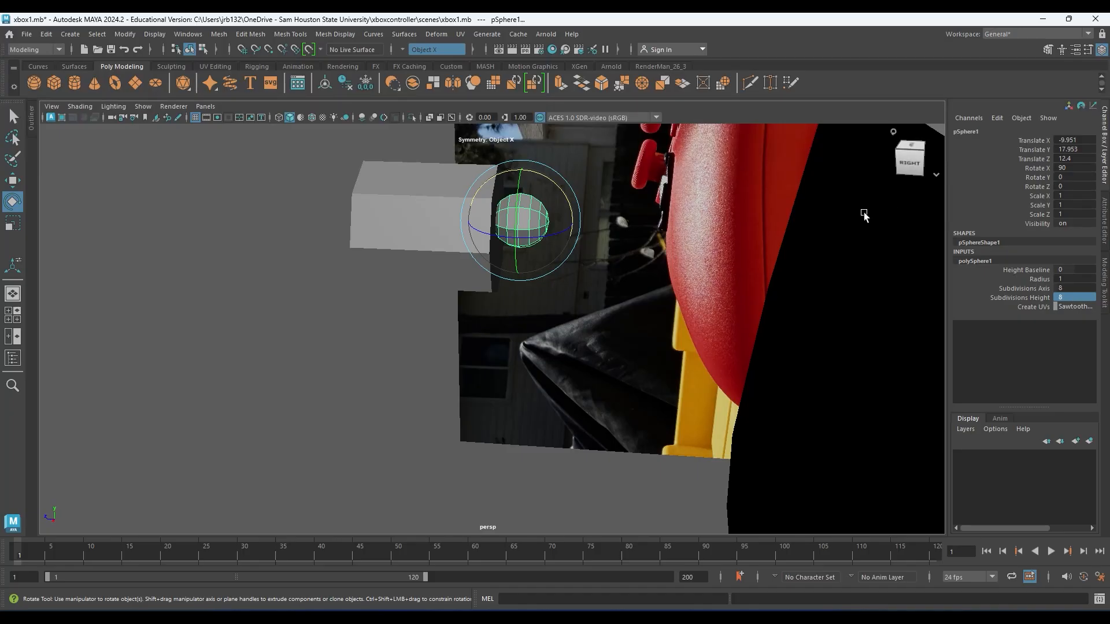
- Scale the sphere uniformly to about 2.96 and place it against the cylinder's end, at about Z 10.5
alt+middle_drag(497, 245, 474, 273)
click(376, 225)
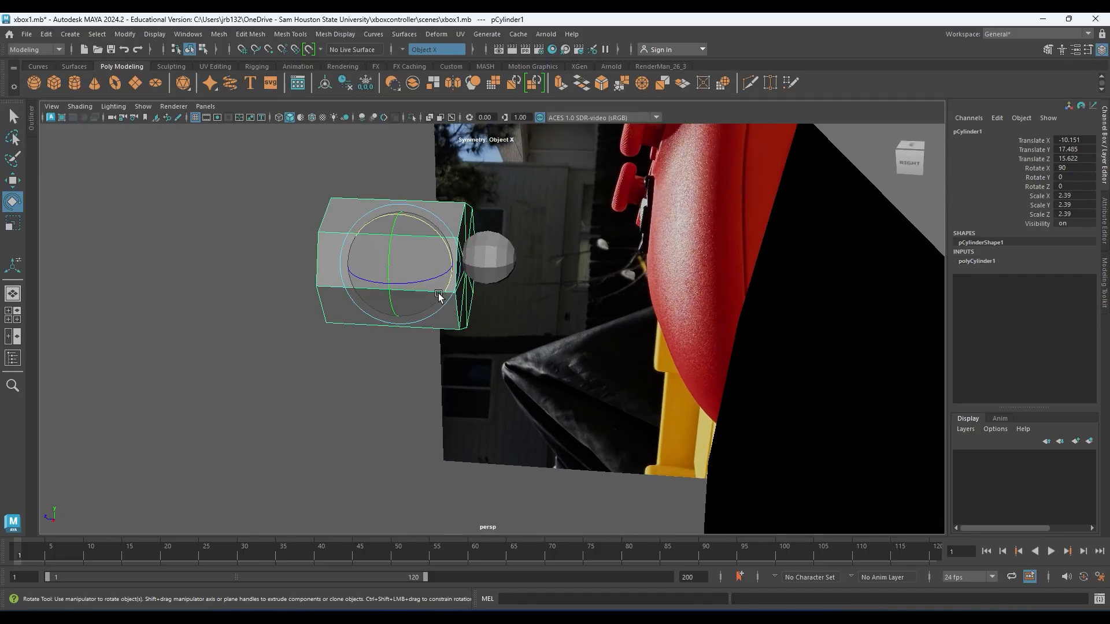
click(481, 258)
key(r)
drag(485, 259, 582, 282)
alt+drag(486, 345, 498, 310)
key(w)
drag(487, 254, 512, 264)
alt+middle_drag(454, 301, 436, 323)
alt+right_drag(436, 323, 469, 322)
mouse_move(469, 325)
alt+mouse_down()
mouse_move(495, 288)
mouse_move(475, 304)
alt+mouse_up()
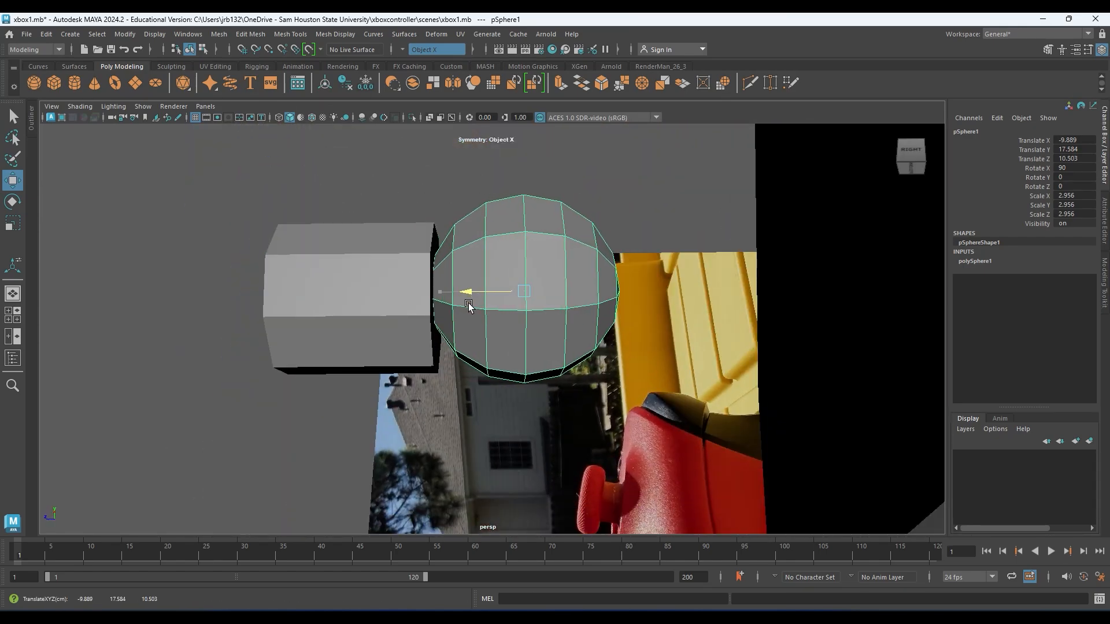
- In the side view, move the cylinder onto the upper thumbstick's stem and scale it uniformly to about 1.03
click(347, 292)
key(space)
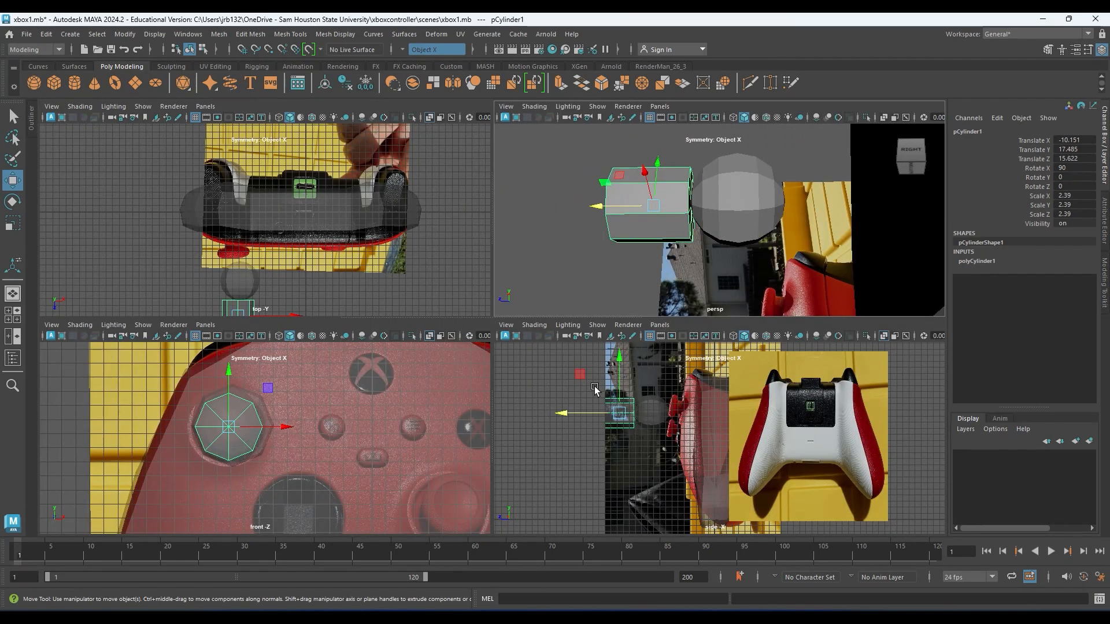
key(space)
alt+middle_drag(262, 297, 474, 372)
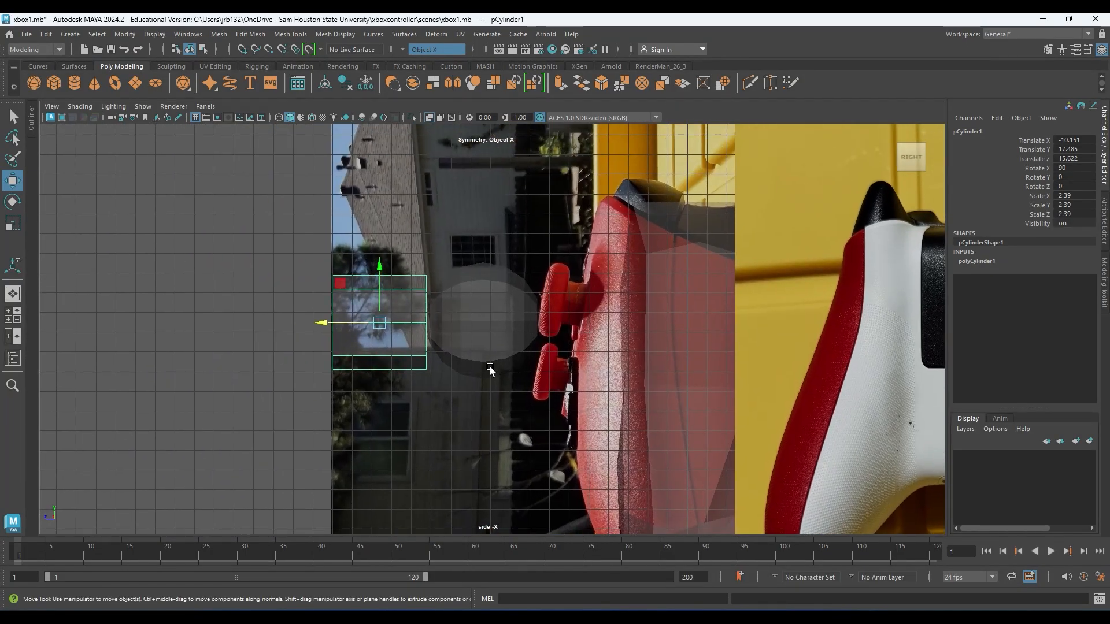
drag(342, 322, 529, 321)
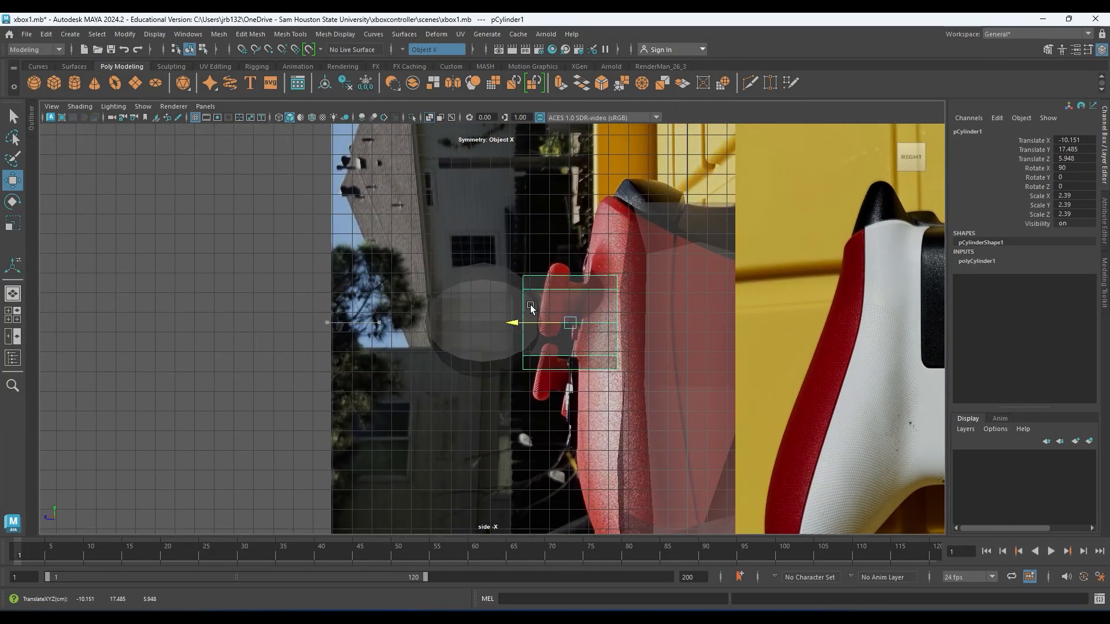
scroll(419, 351, up, 6)
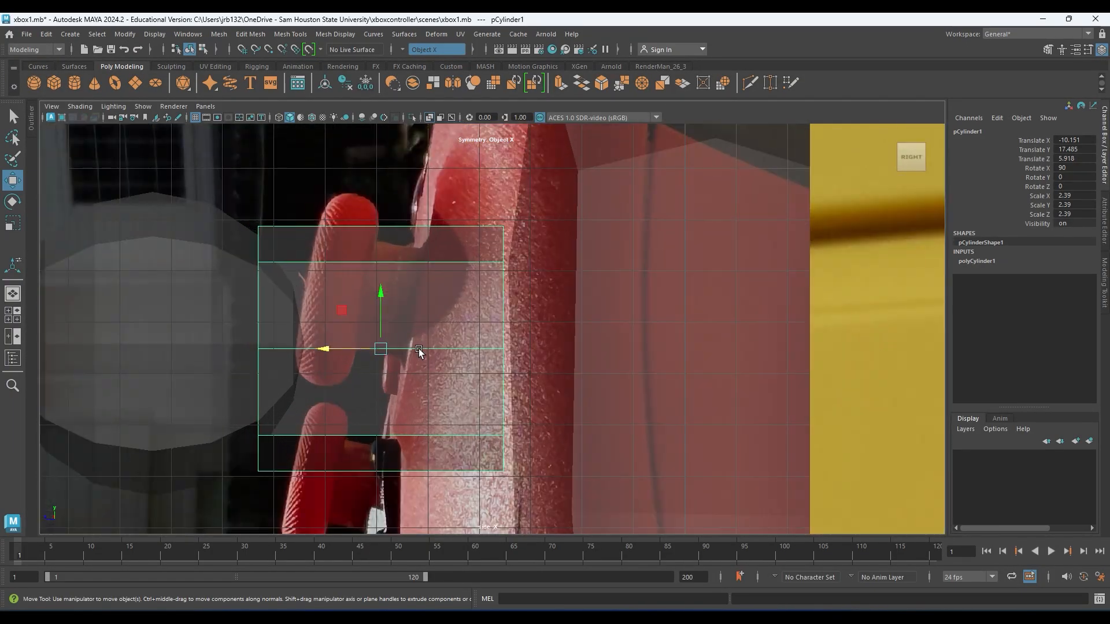
drag(380, 349, 275, 289)
key(r)
key(w)
drag(397, 291, 391, 297)
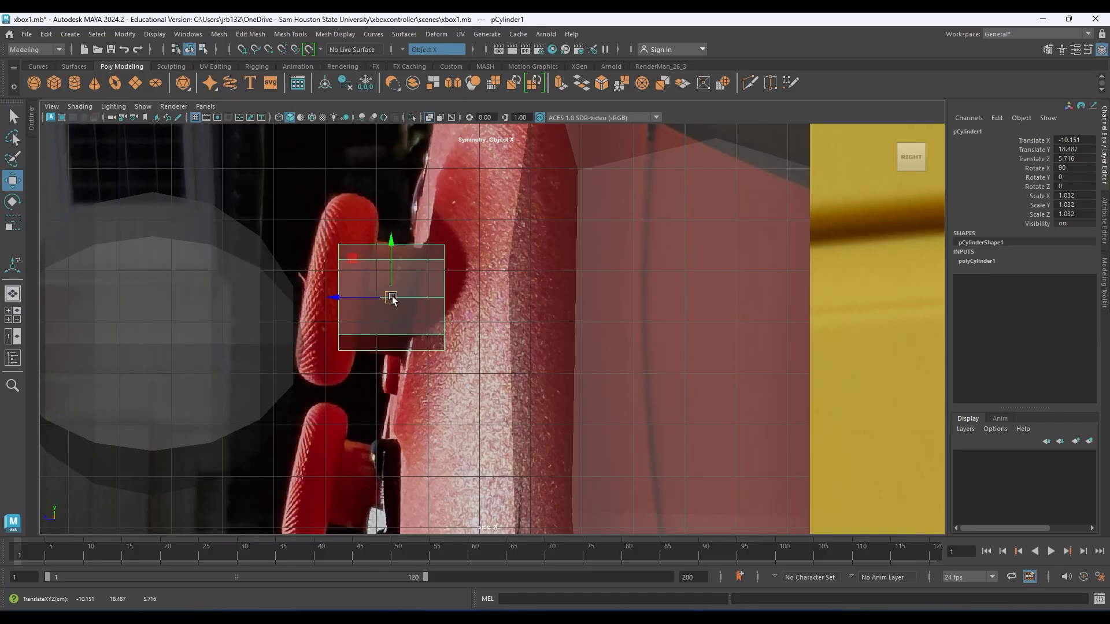
- Shorten the cylinder along its length to a Y scale of about 0.56 to match the stem
alt+middle_drag(380, 321, 412, 336)
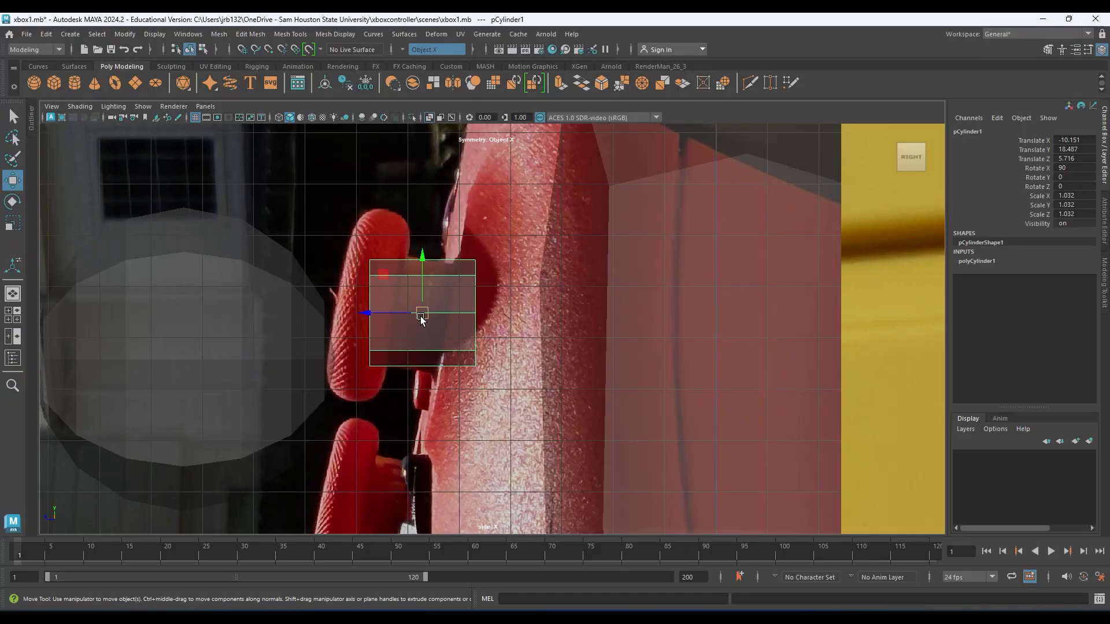
key(r)
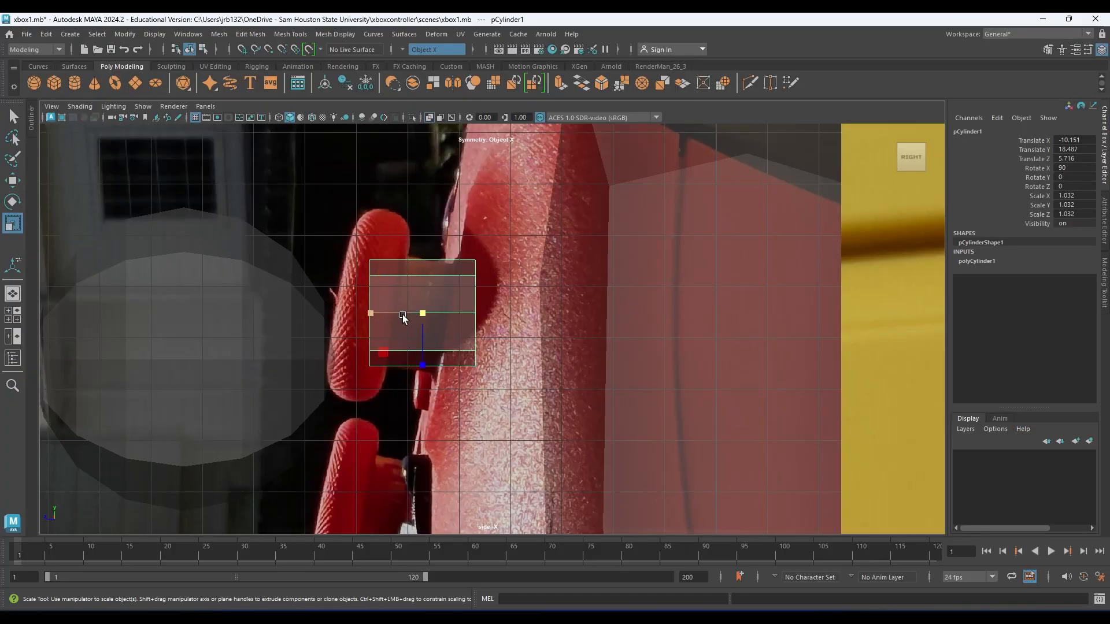
drag(373, 317, 396, 317)
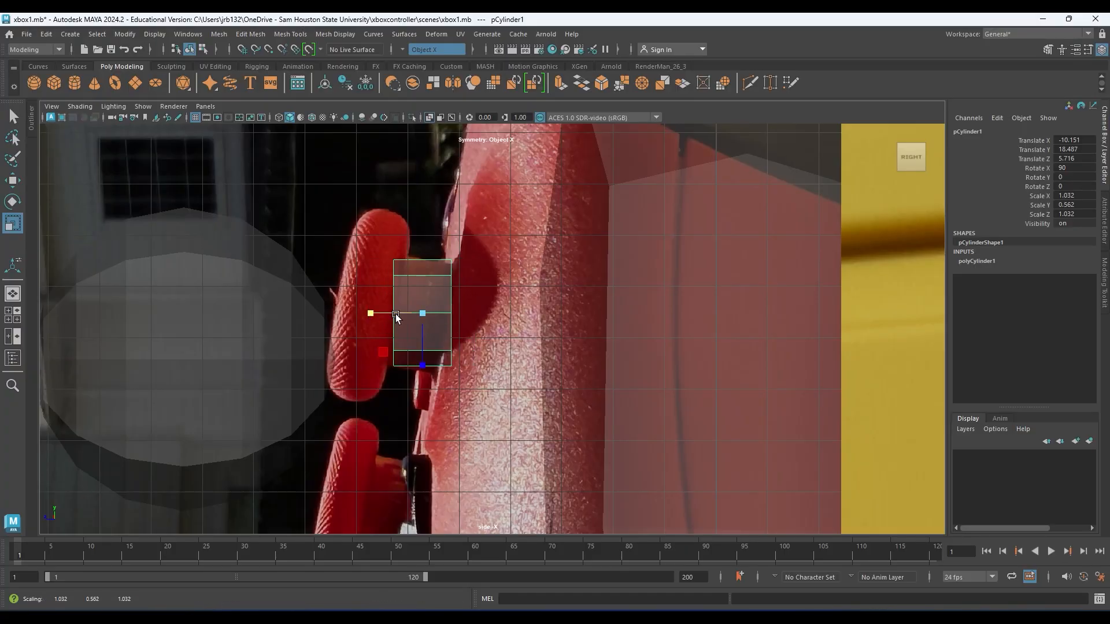
- Scale the sphere down to about 1.35 and move it behind the stem cylinder, at about Y 18.62 and Z 4.12
scroll(394, 321, down, 5)
alt+middle_drag(388, 392, 437, 366)
click(364, 256)
drag(370, 322, 545, 292)
key(w)
alt+drag(337, 346, 489, 350)
alt+right_drag(452, 349, 533, 297)
alt+middle_drag(533, 297, 429, 392)
- Reduce the sphere's uniform scale to about 1.23 and shift it toward the cylinder to about Z 4.27
key(r)
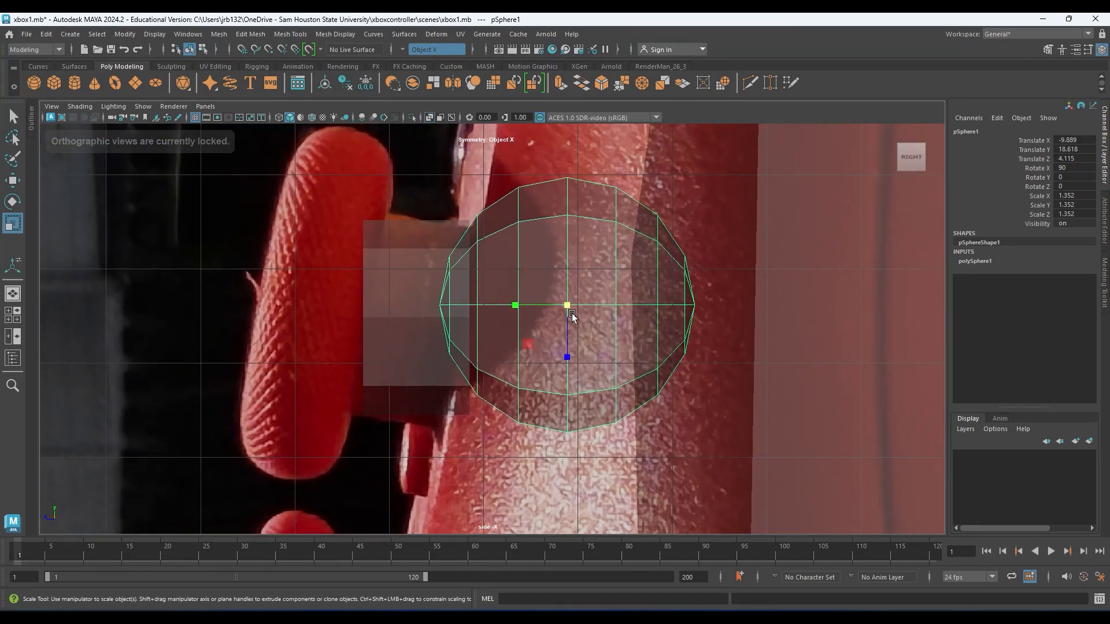
mouse_move(568, 306)
mouse_down()
mouse_move(454, 304)
mouse_move(565, 310)
mouse_up()
key(w)
key(r)
key(w)
drag(490, 304, 495, 304)
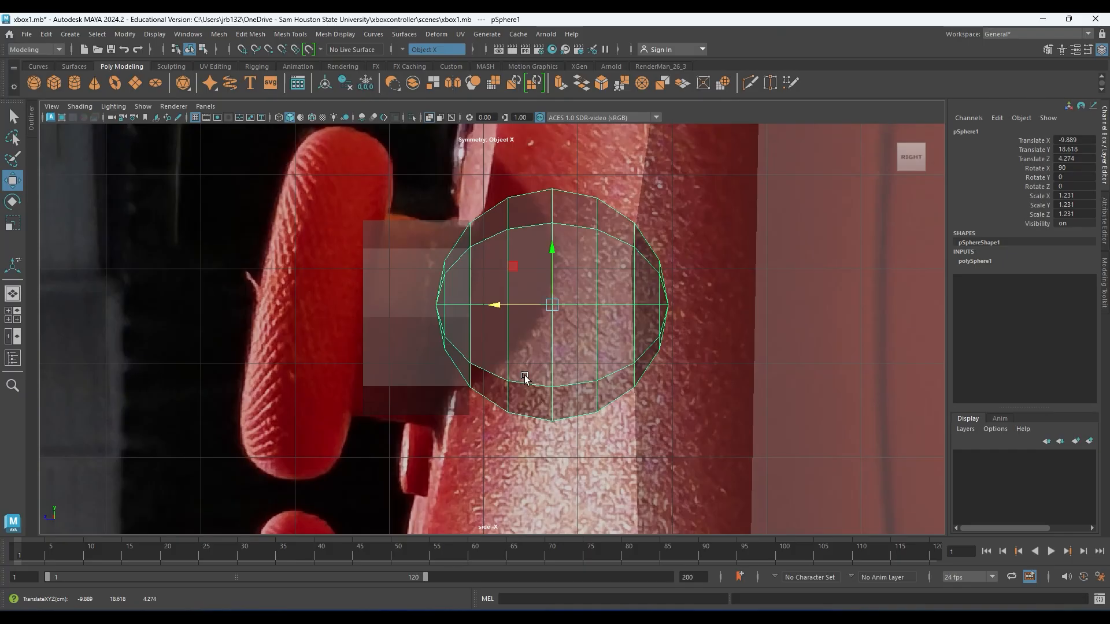
- Resize the stem cylinder to about 0.91 across and 0.65 along its length
click(446, 362)
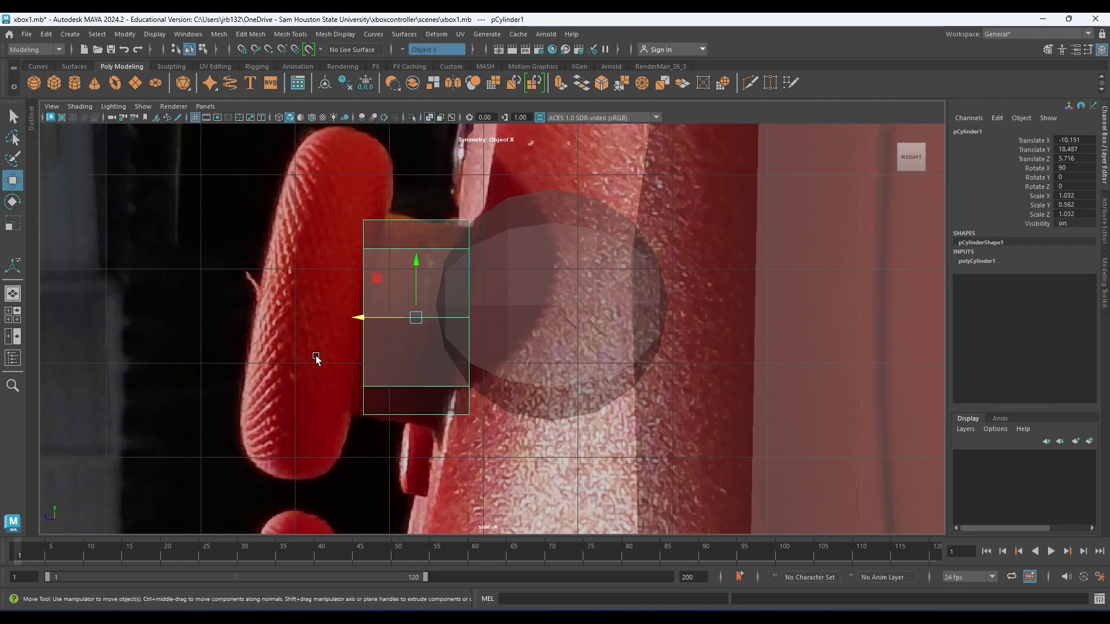
key(r)
drag(417, 318, 355, 315)
key(w)
- Align the sphere with the cylinder's axis using the side and front views, at about X -10.16 and Y 18.48
click(526, 334)
drag(550, 247, 549, 271)
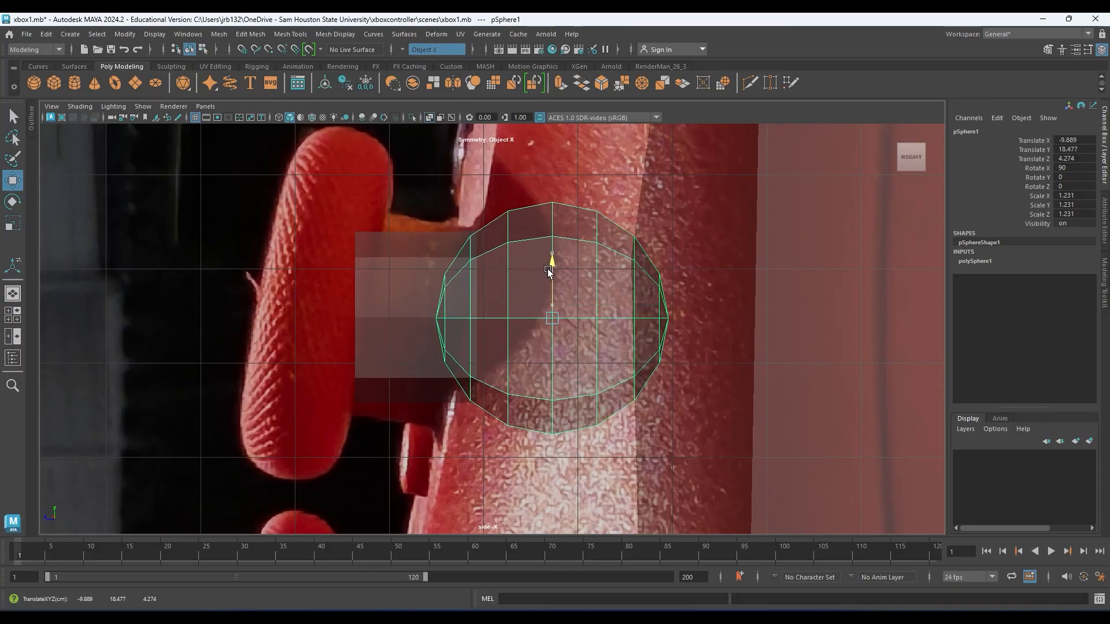
key(space)
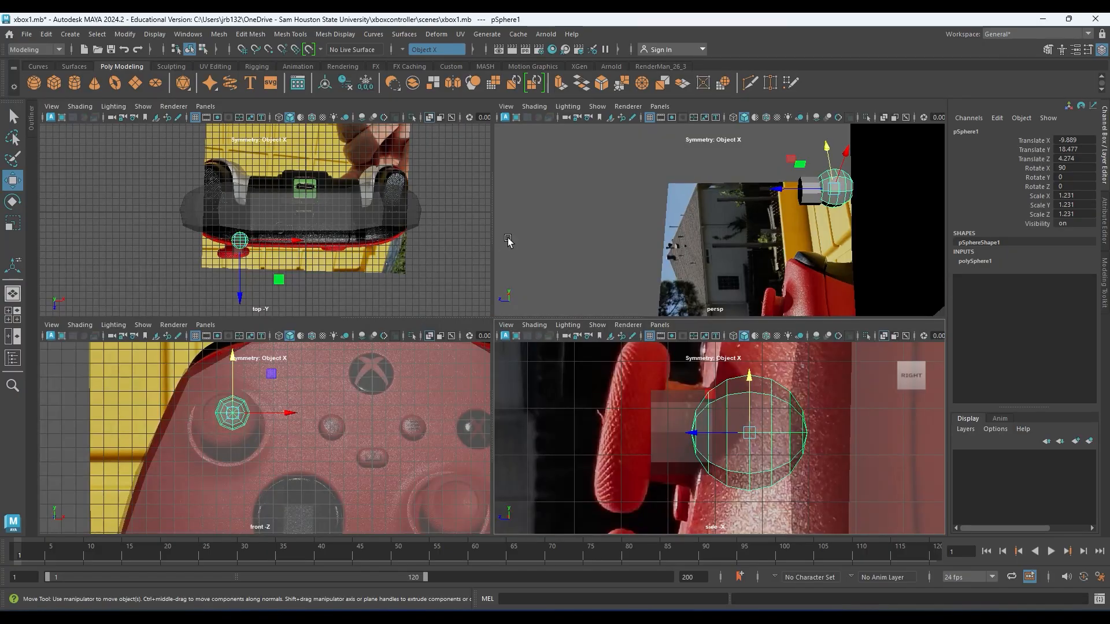
key(space)
alt+drag(484, 202, 559, 310)
scroll(464, 268, up, 6)
alt+middle_drag(453, 240, 568, 268)
key(space)
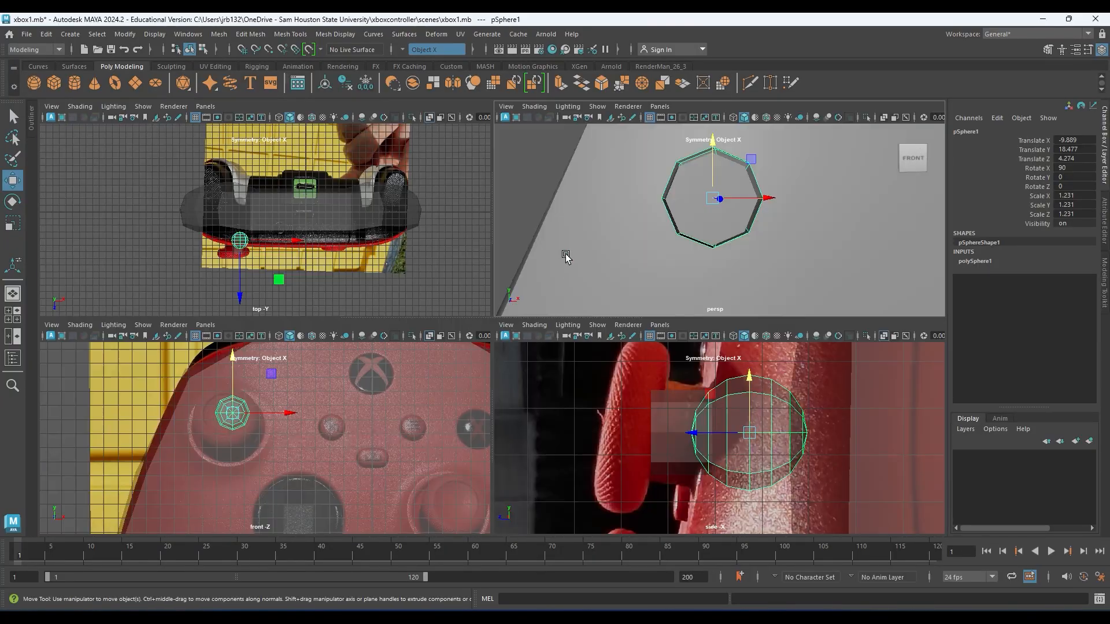
key(space)
scroll(471, 293, up, 8)
alt+middle_drag(404, 337, 573, 419)
drag(547, 273, 520, 276)
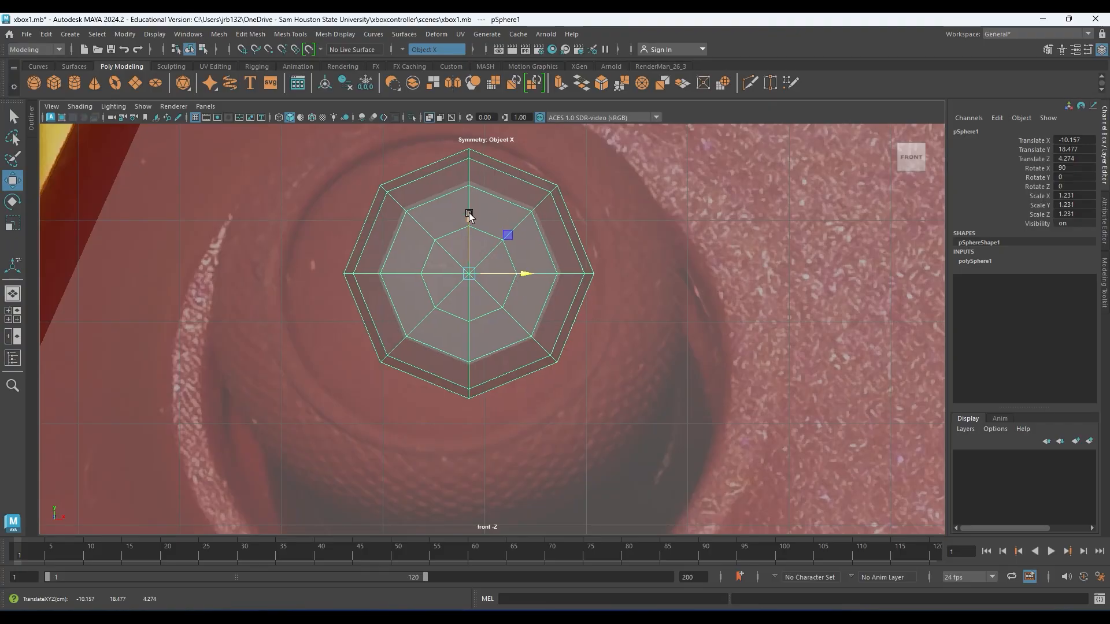
drag(468, 216, 471, 216)
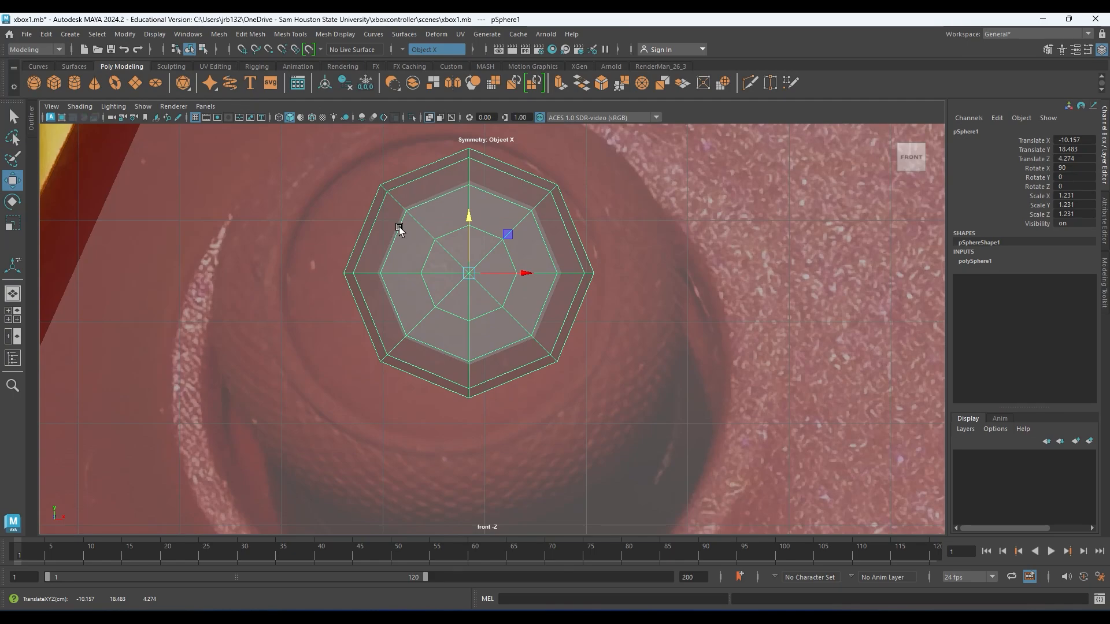
- Select the stem cylinder together with the sphere and combine them into one mesh
click(424, 209)
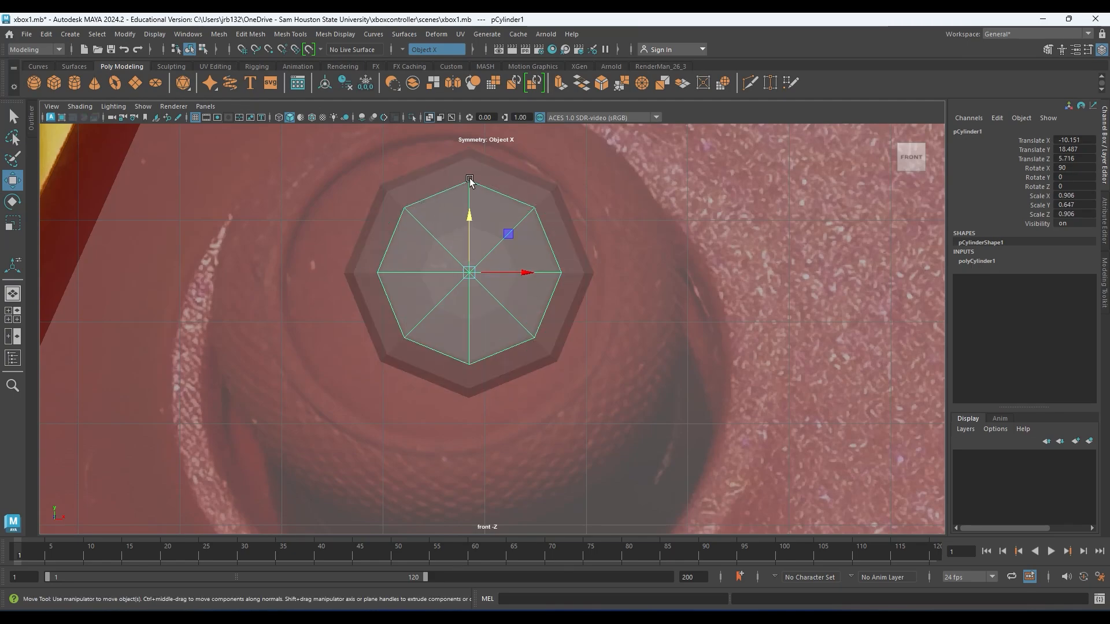
shift+click(407, 186)
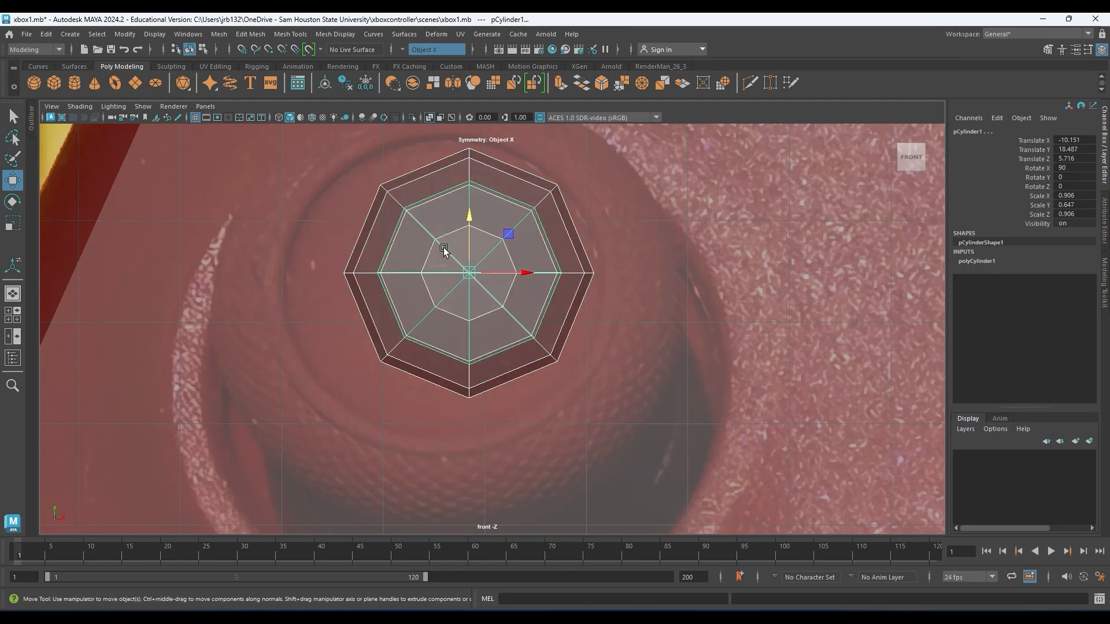
key(space)
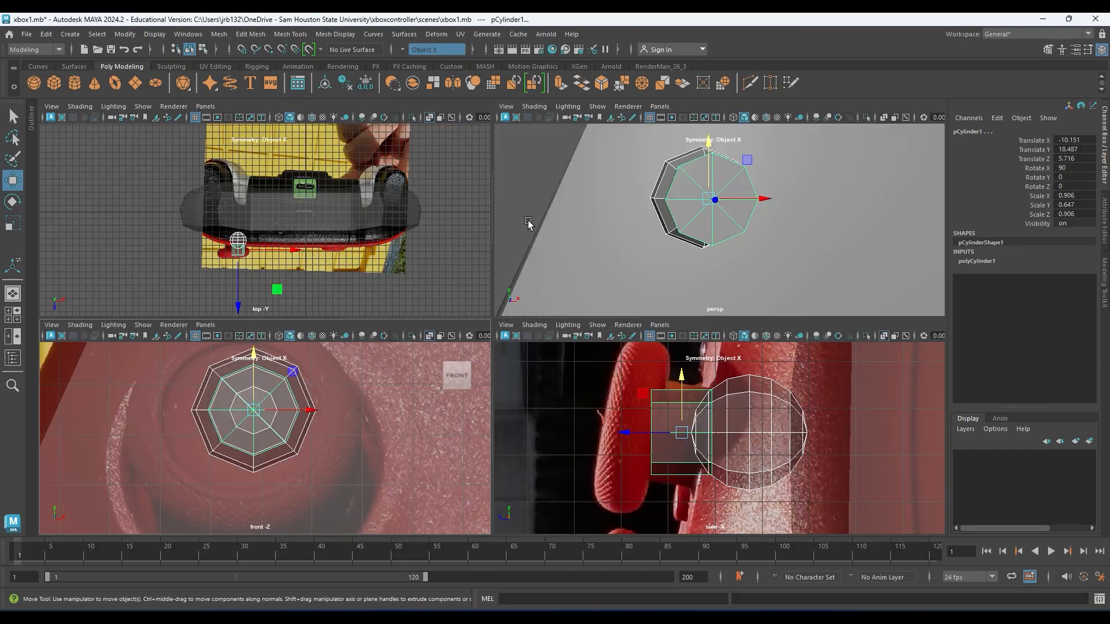
key(space)
alt+drag(595, 243, 559, 275)
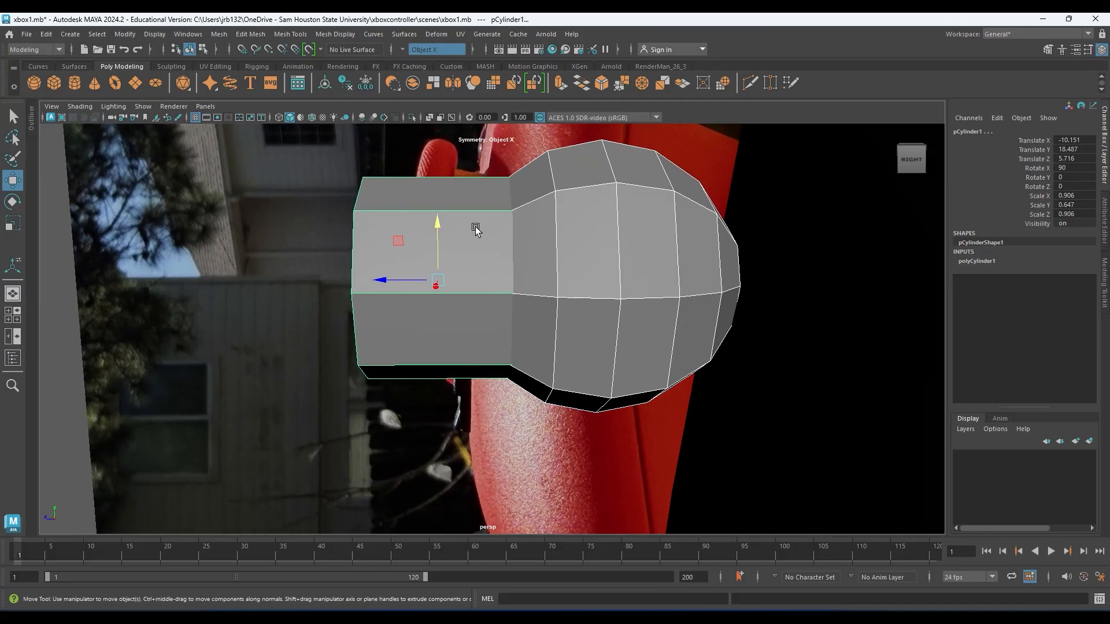
click(378, 210)
shift+click(560, 199)
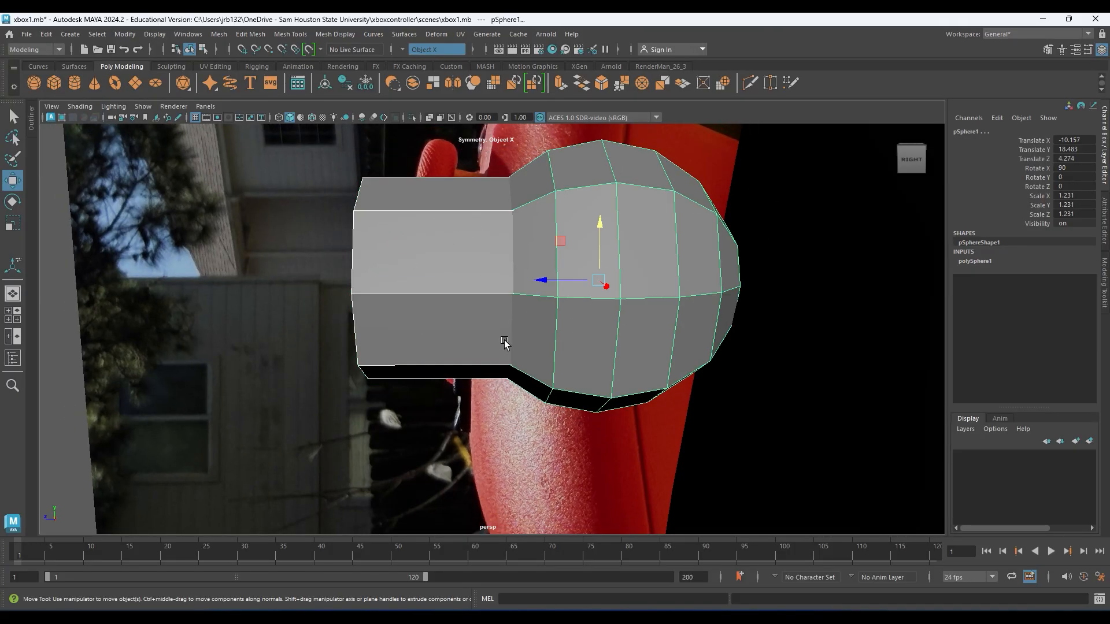
click(219, 34)
click(231, 77)
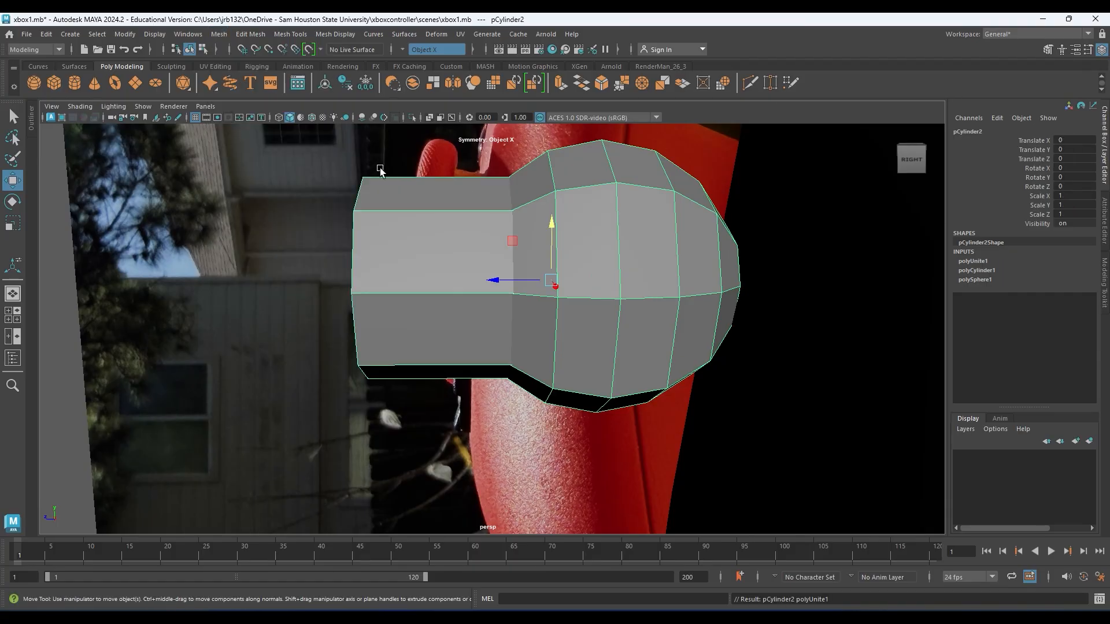
- Delete the eight triangular cap faces closing the stem cylinder's end inside the sphere
alt+drag(614, 292, 526, 268)
alt+right_drag(527, 268, 813, 357)
alt+drag(636, 326, 550, 313)
alt+right_drag(550, 313, 889, 344)
right_drag(440, 201, 449, 280)
click(442, 311)
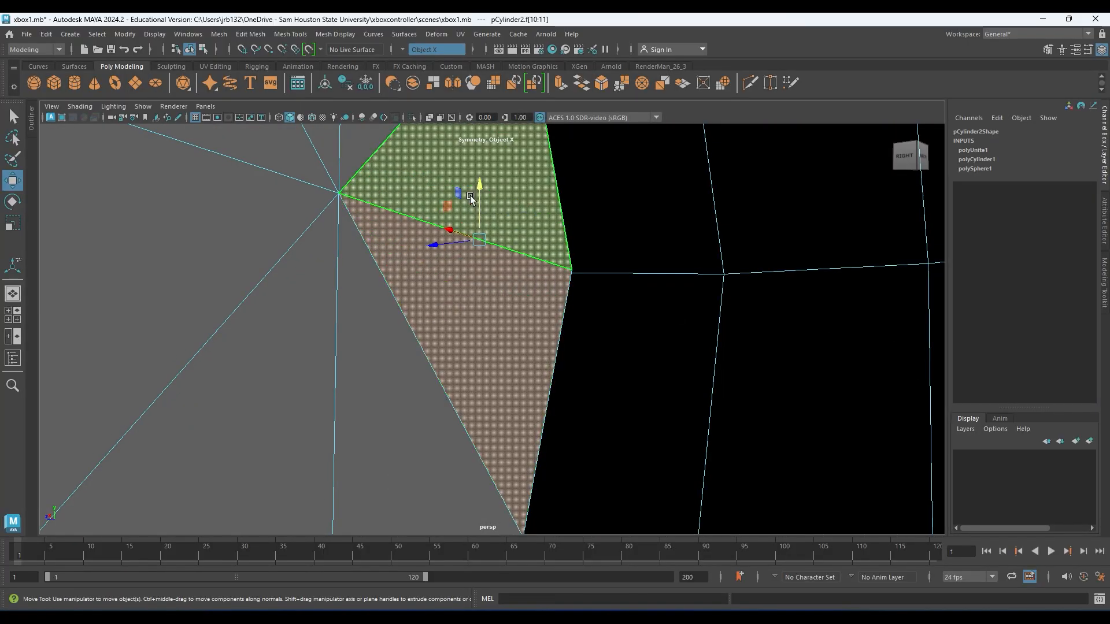
shift+click(433, 312)
shift+click(406, 353)
shift+click(280, 362)
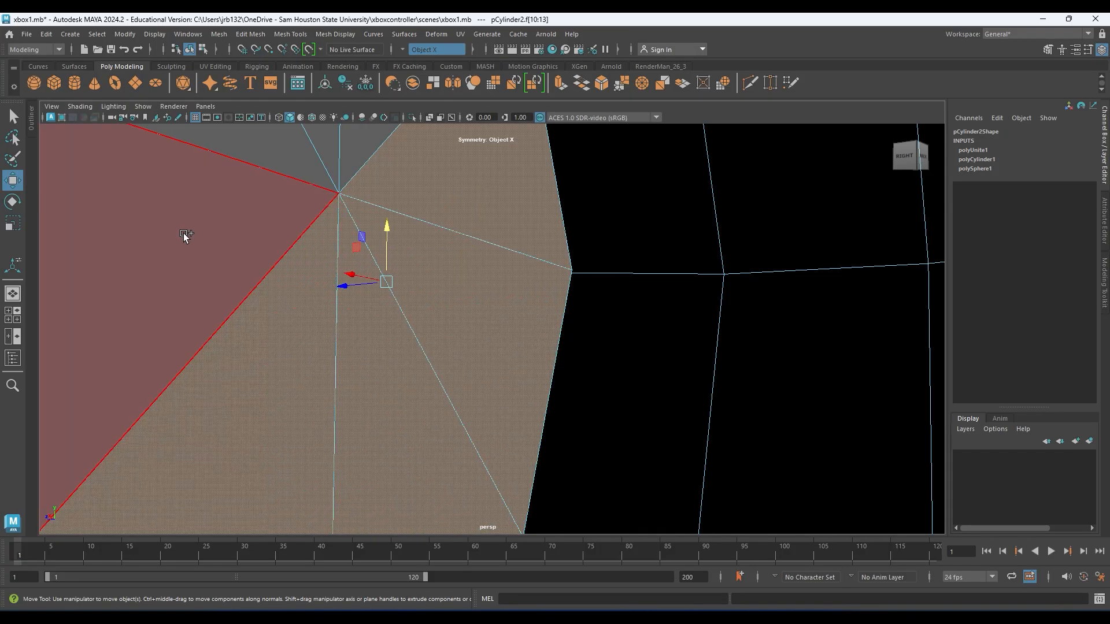
shift+click(185, 234)
shift+click(258, 131)
shift+click(334, 145)
shift+click(363, 143)
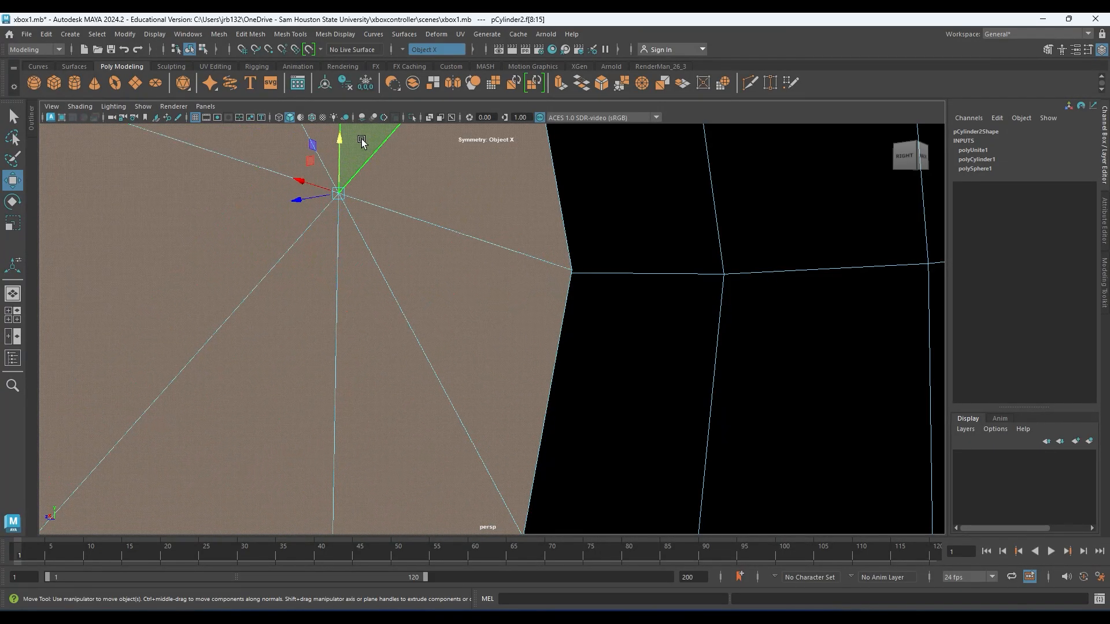
key(Delete)
- Delete the sphere's hidden face ring and pole faces that lie inside the stem cylinder
click(422, 299)
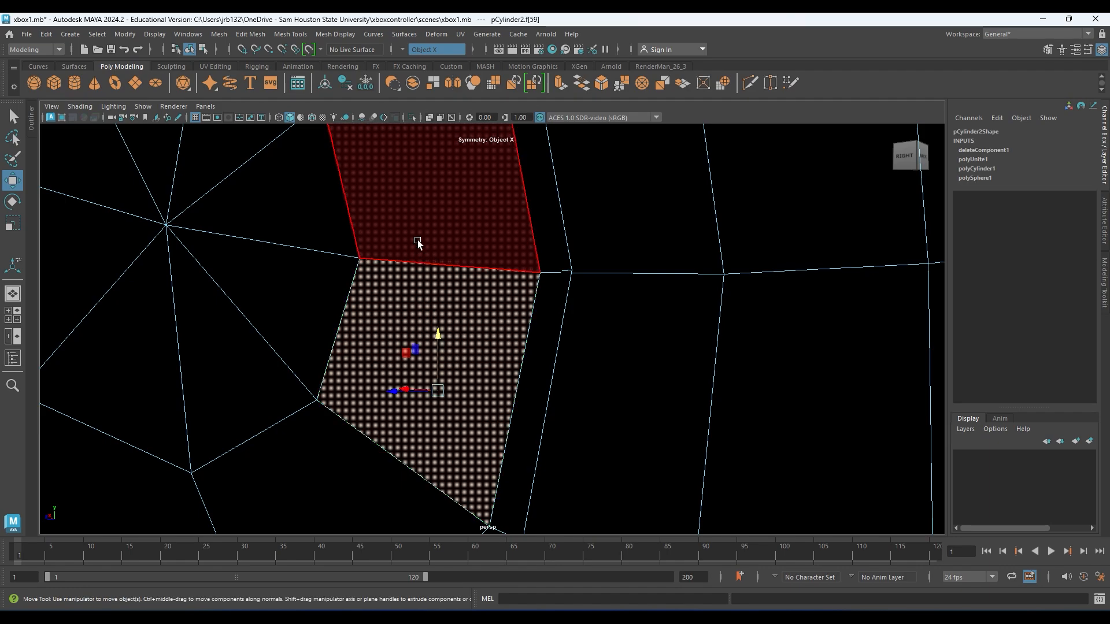
shift+double_click(419, 218)
key(Delete)
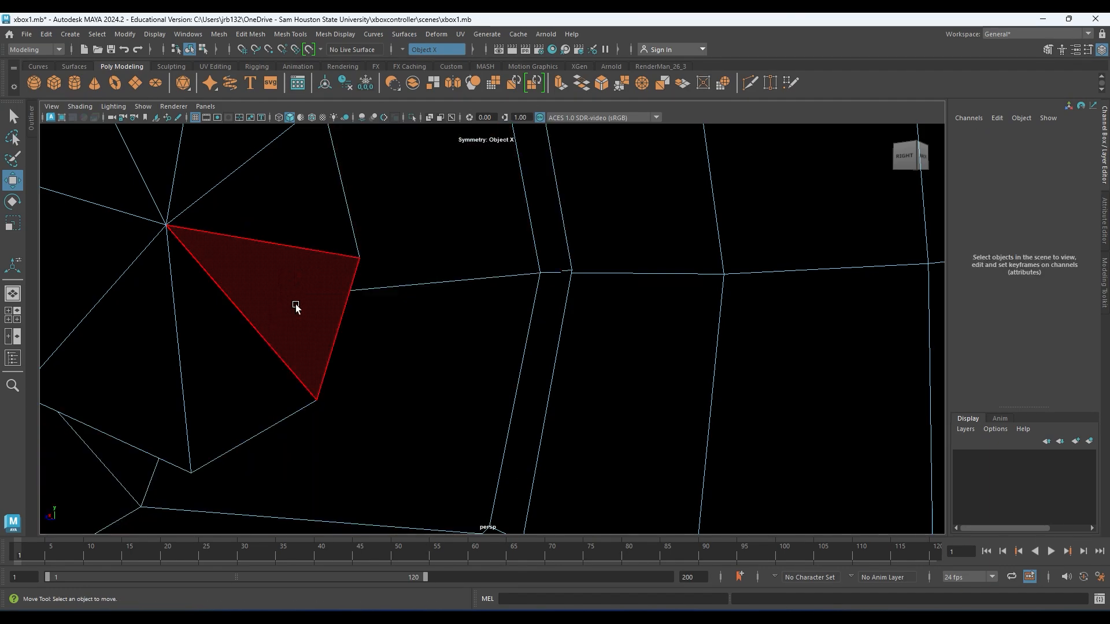
double_click(295, 304)
key(Delete)
scroll(429, 352, down, 5)
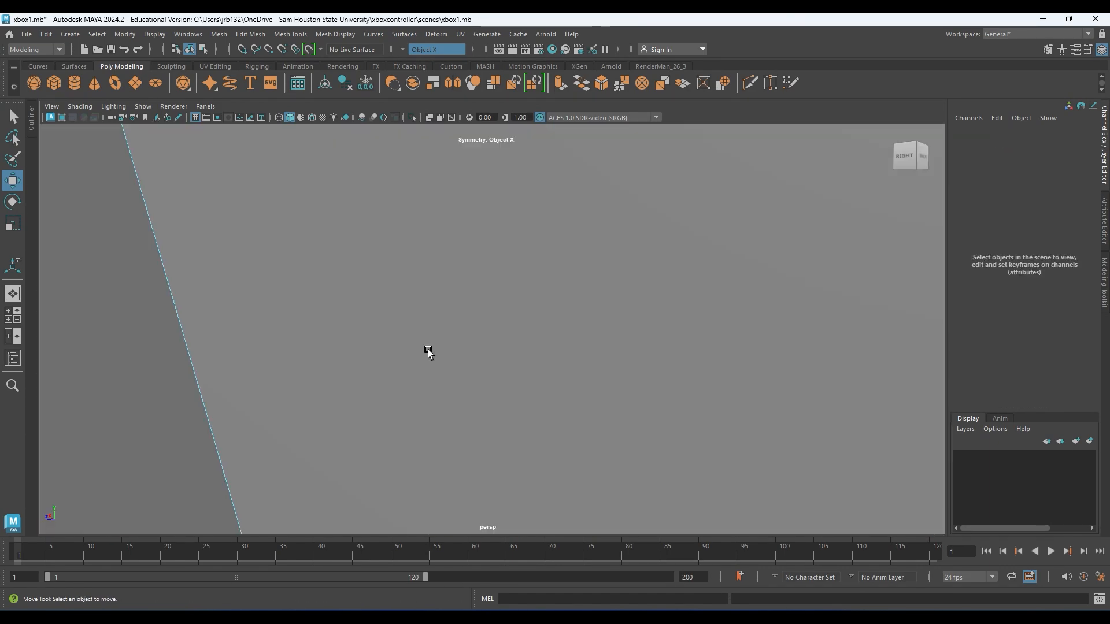
mouse_move(419, 352)
alt+mouse_down()
mouse_move(568, 396)
mouse_move(503, 390)
mouse_move(515, 389)
mouse_move(425, 356)
alt+mouse_up()
alt+middle_drag(425, 355, 523, 374)
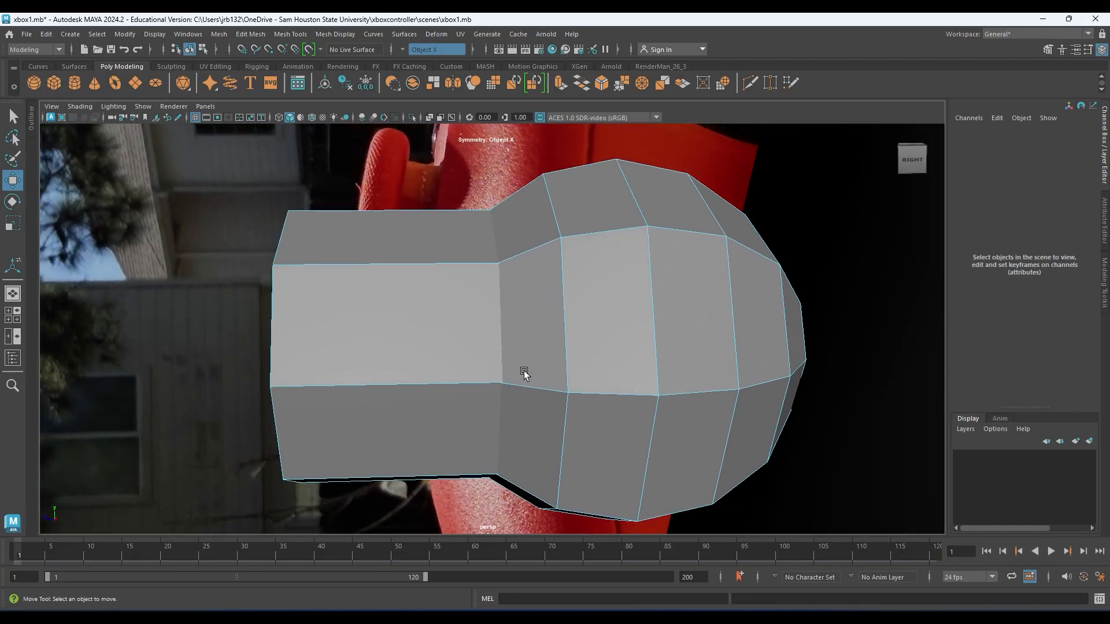
- In wireframe display, scale the edge loop at the stem's open end, where it meets the sphere, along Z
key(4)
alt+drag(526, 335, 504, 266)
right_drag(490, 224, 487, 200)
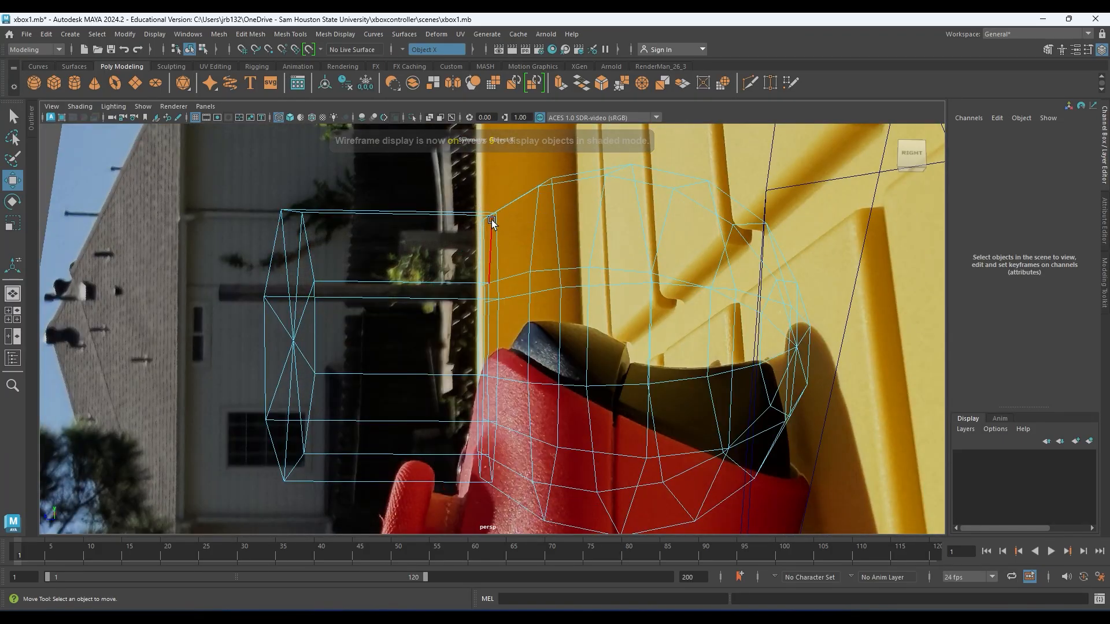
click(485, 231)
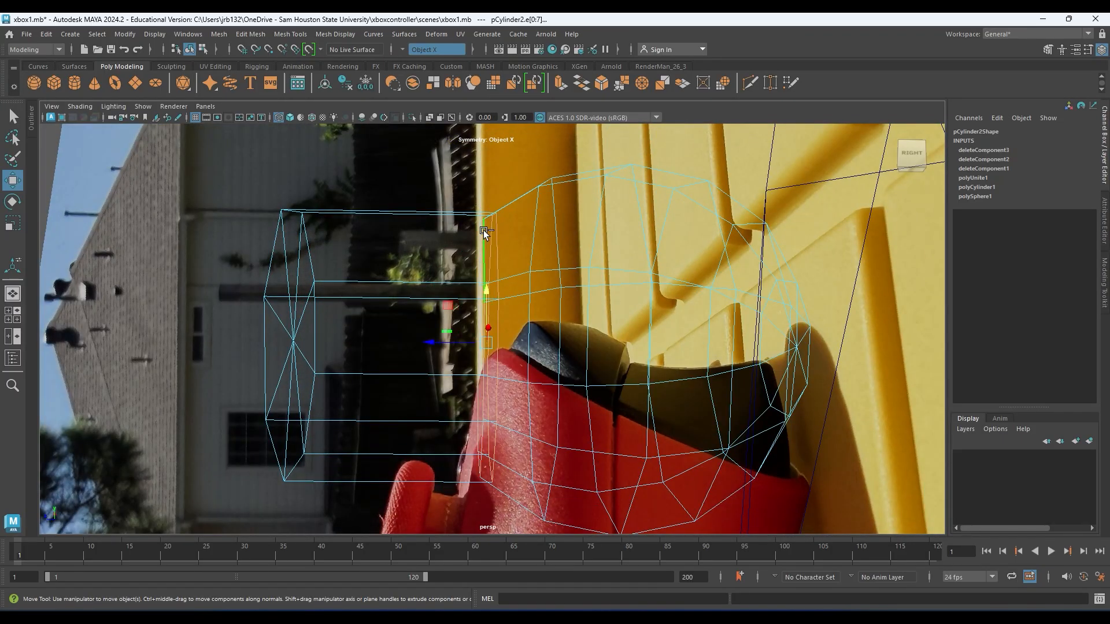
key(r)
drag(439, 355, 522, 337)
- Use Target Weld to merge an upper seam vertex into its neighbouring vertex between the stem and the sphere
alt+drag(516, 273, 474, 293)
alt+middle_drag(407, 217, 384, 209)
right_drag(439, 217, 399, 219)
scroll(429, 230, up, 3)
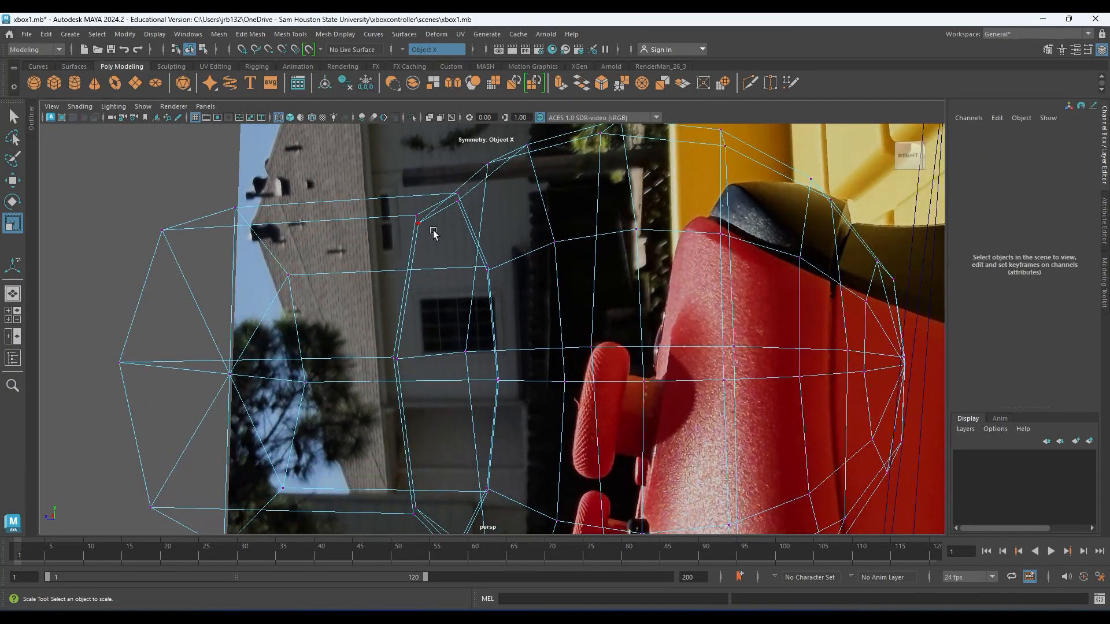
click(416, 216)
right_drag(444, 207, 442, 165)
double_click(418, 222)
mouse_move(423, 221)
right_down()
mouse_move(370, 220)
mouse_move(420, 225)
right_up()
key(q)
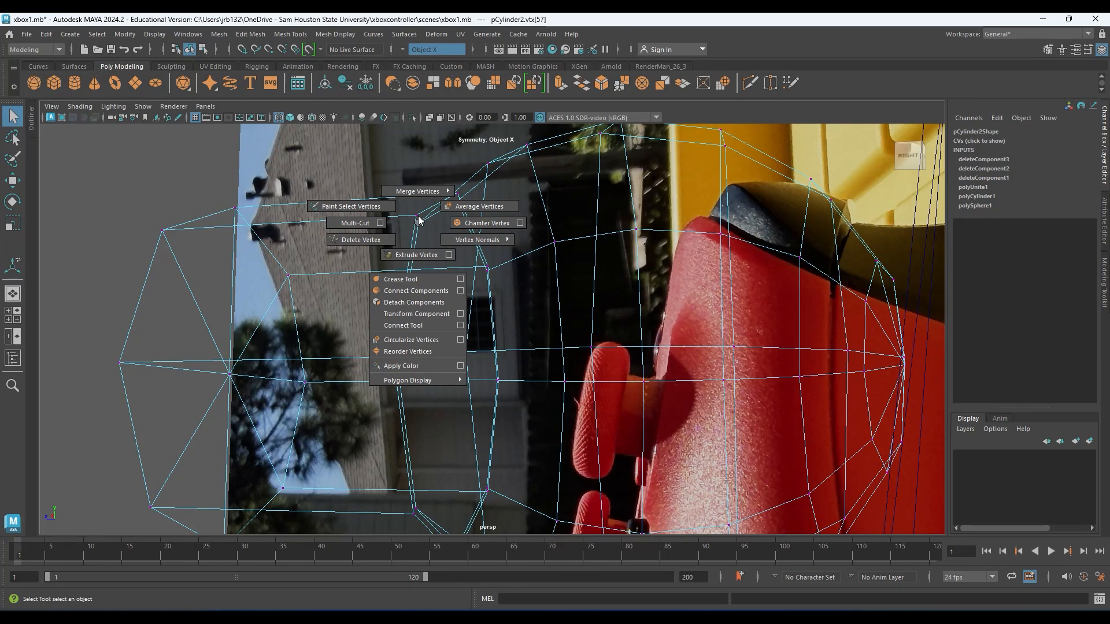
mouse_move(419, 216)
shift+right_down()
mouse_move(419, 190)
mouse_move(420, 246)
mouse_move(415, 219)
shift+right_up()
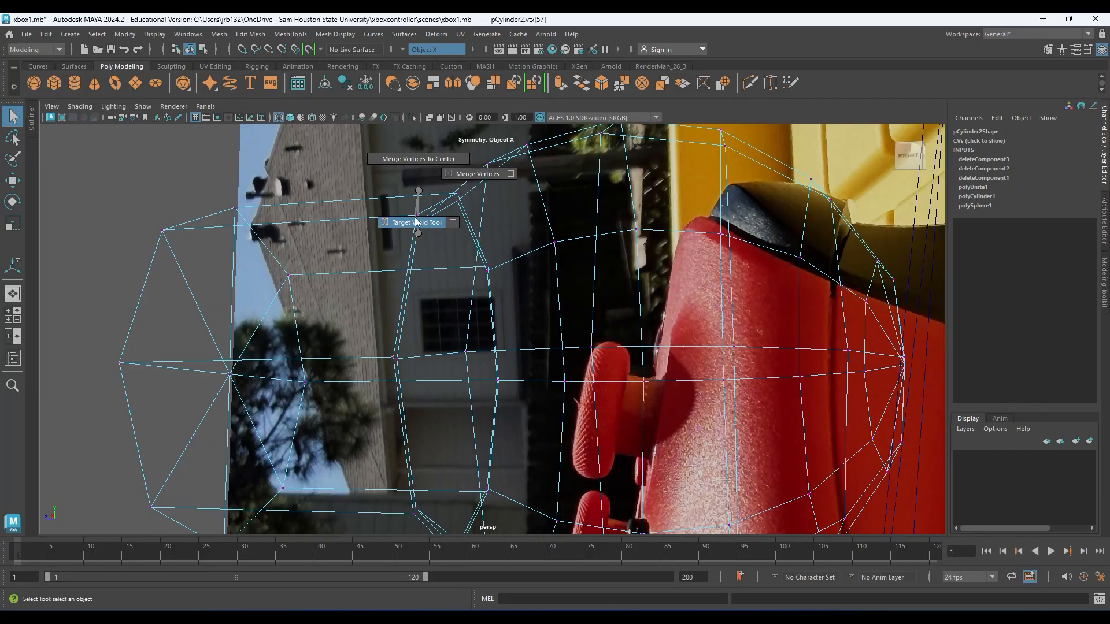
shift+right_drag(416, 221, 416, 222)
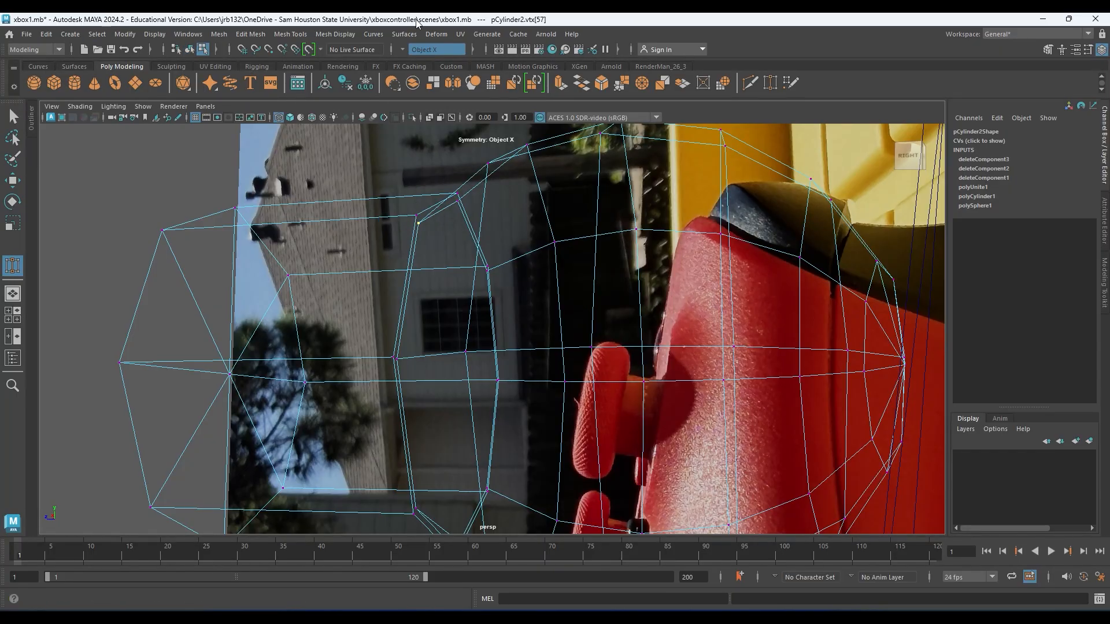
click(290, 34)
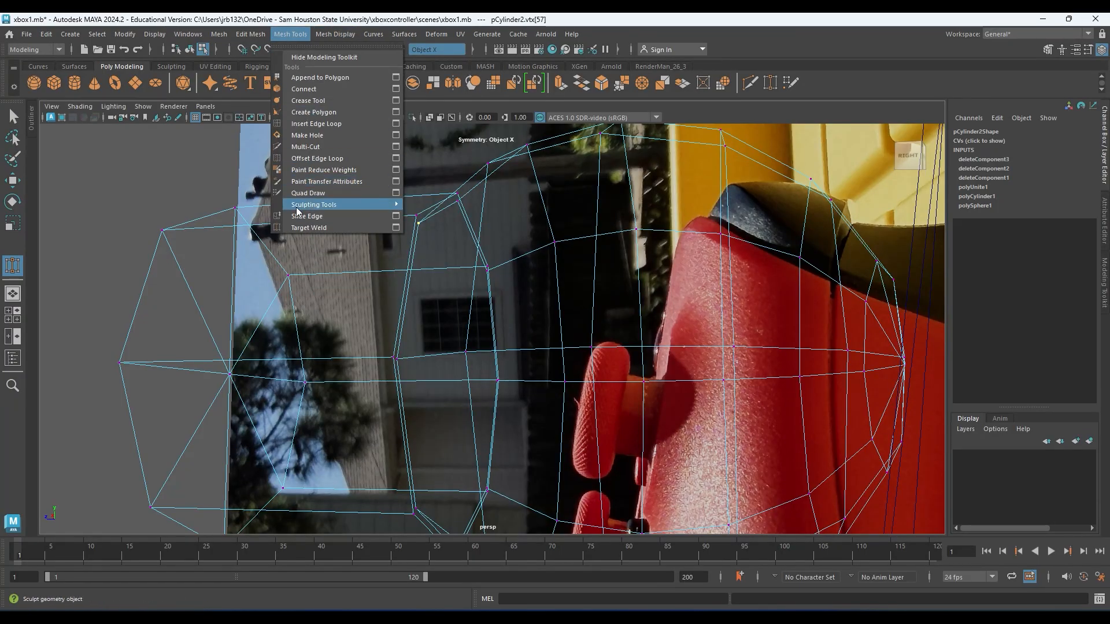
click(322, 229)
alt+drag(483, 237, 487, 247)
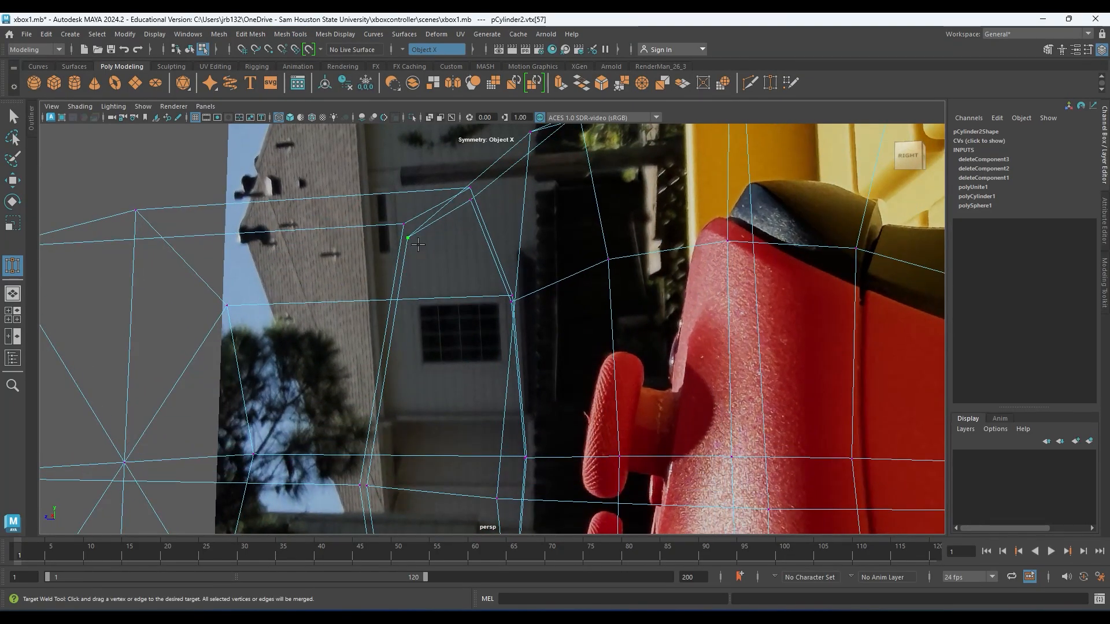
drag(408, 238, 405, 220)
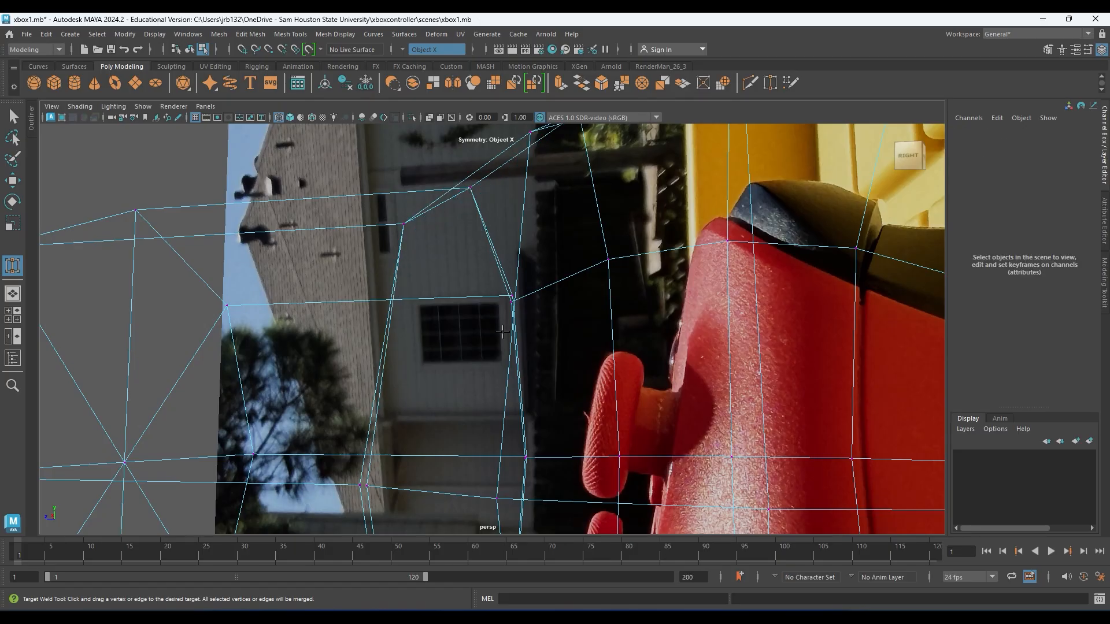
- Weld the remaining pairs of vertices around the seam between the stem and the sphere, and return to shaded display
alt+drag(457, 393, 401, 328)
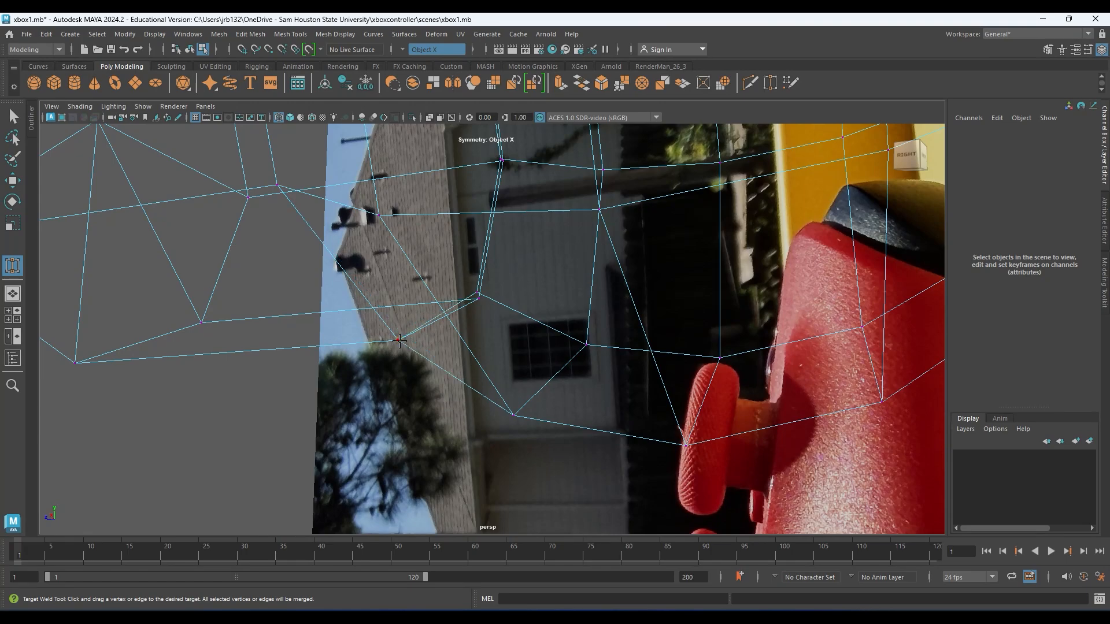
alt+drag(488, 302, 607, 260)
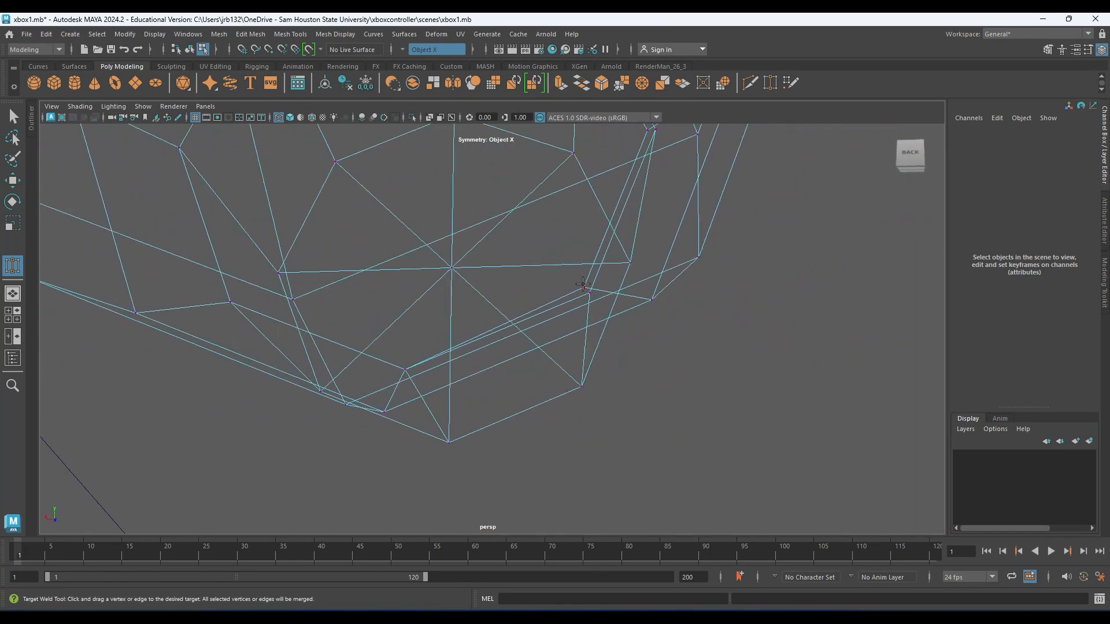
alt+drag(586, 208, 490, 264)
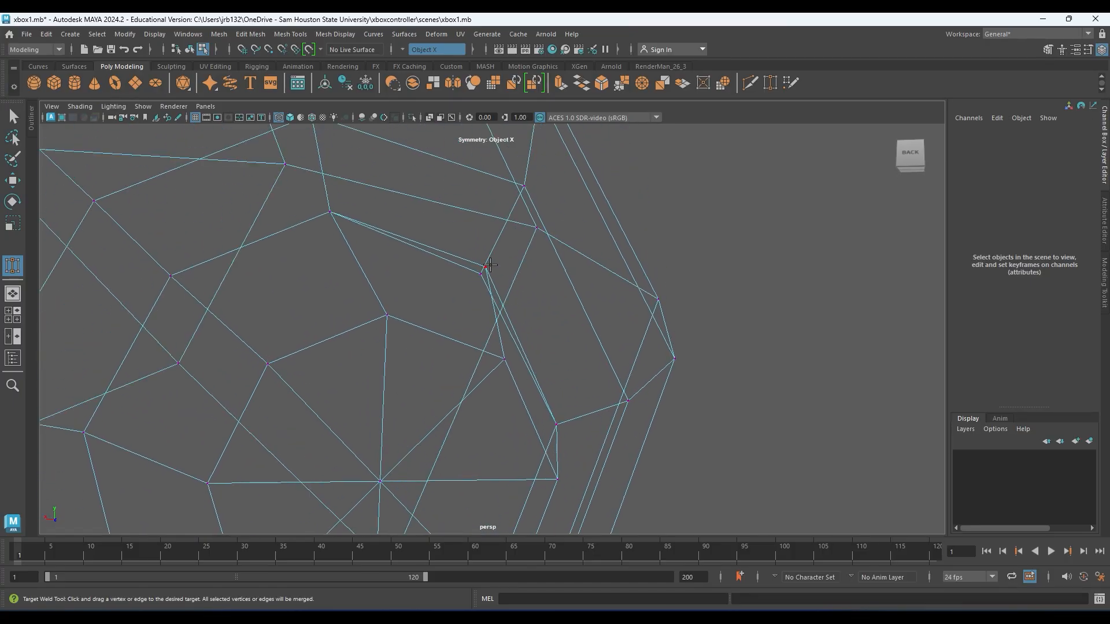
alt+drag(556, 307, 251, 238)
alt+drag(556, 294, 435, 308)
key(5)
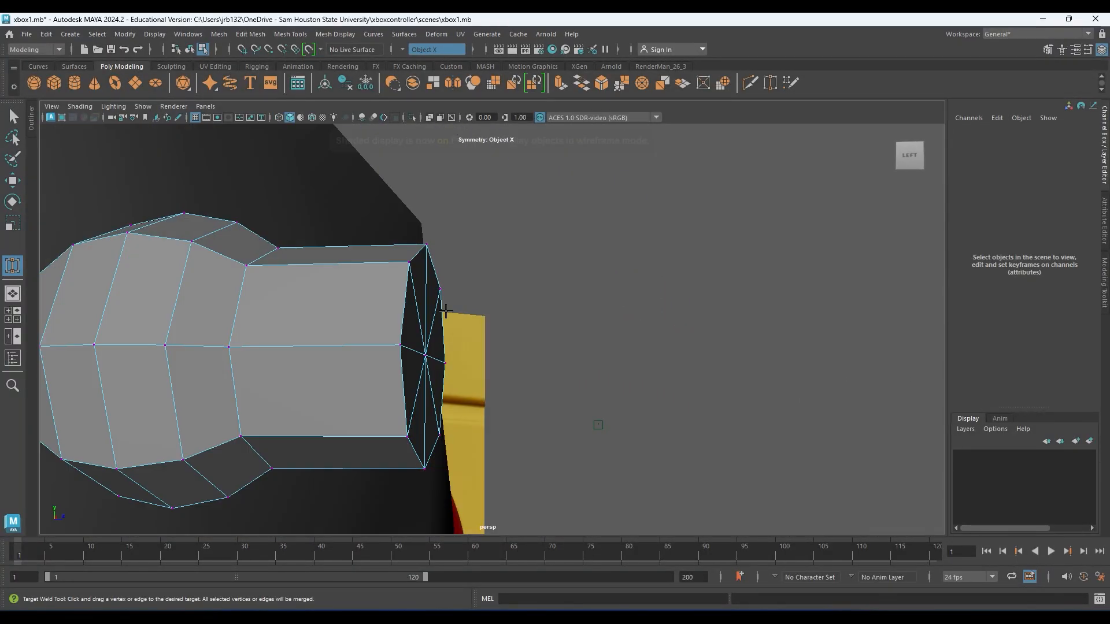
alt+drag(398, 303, 489, 328)
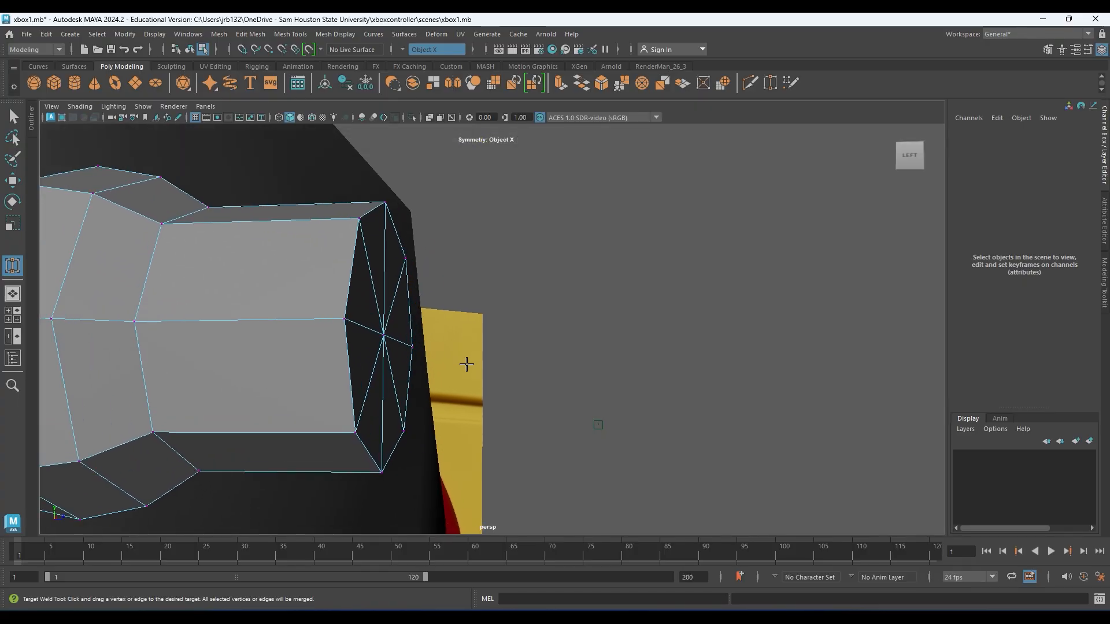
key(q)
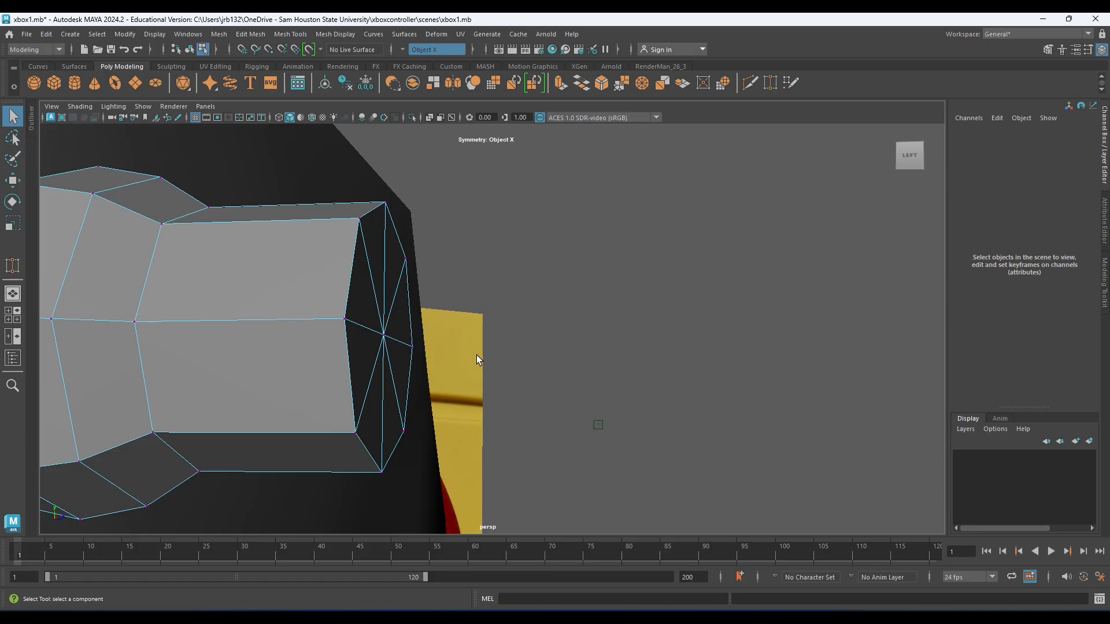
- Extrude the eight cap faces at the stem's free end outward with a Local Translate Z of 0.708
alt+drag(470, 358, 370, 251)
click(376, 273)
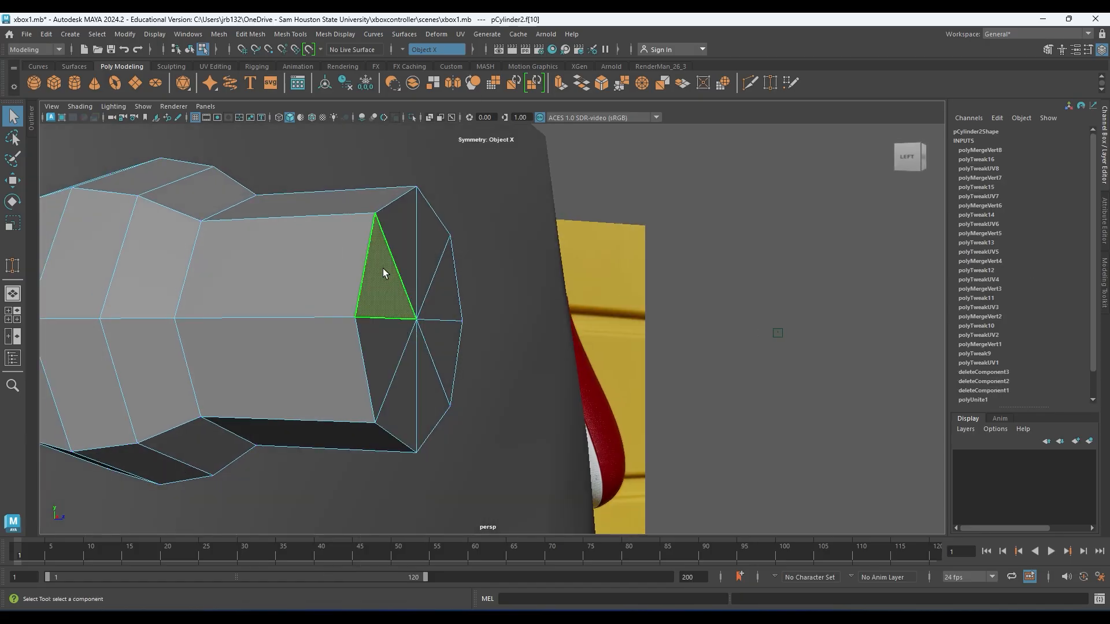
shift+click(397, 239)
shift+click(451, 246)
shift+click(427, 241)
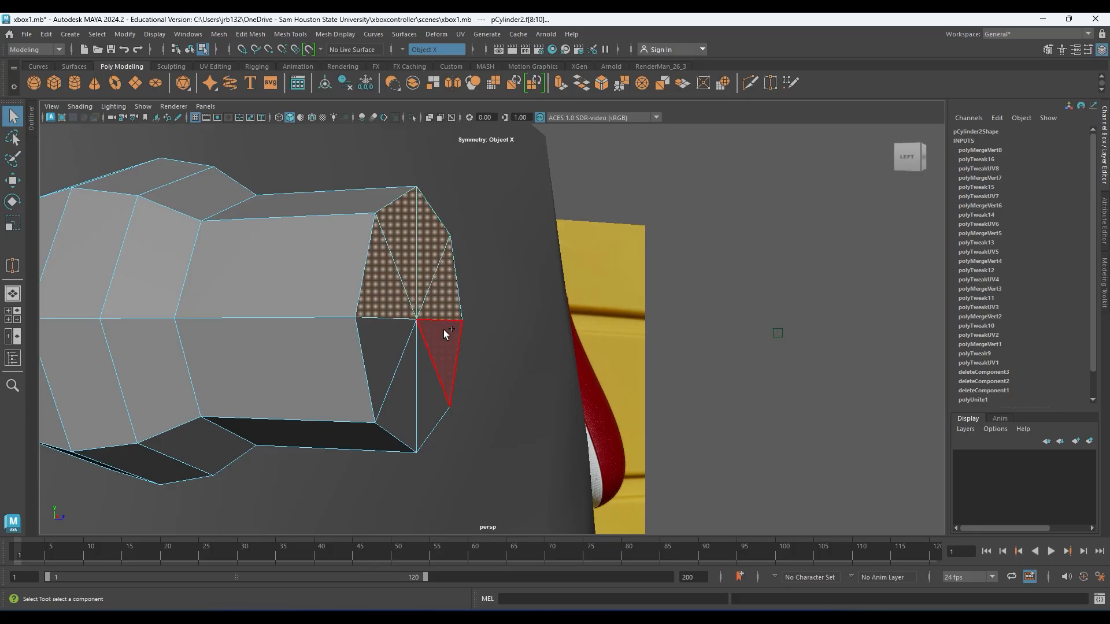
shift+click(444, 330)
shift+click(427, 401)
shift+click(397, 388)
shift+click(373, 365)
alt+drag(441, 345, 379, 345)
key(ctrl+e)
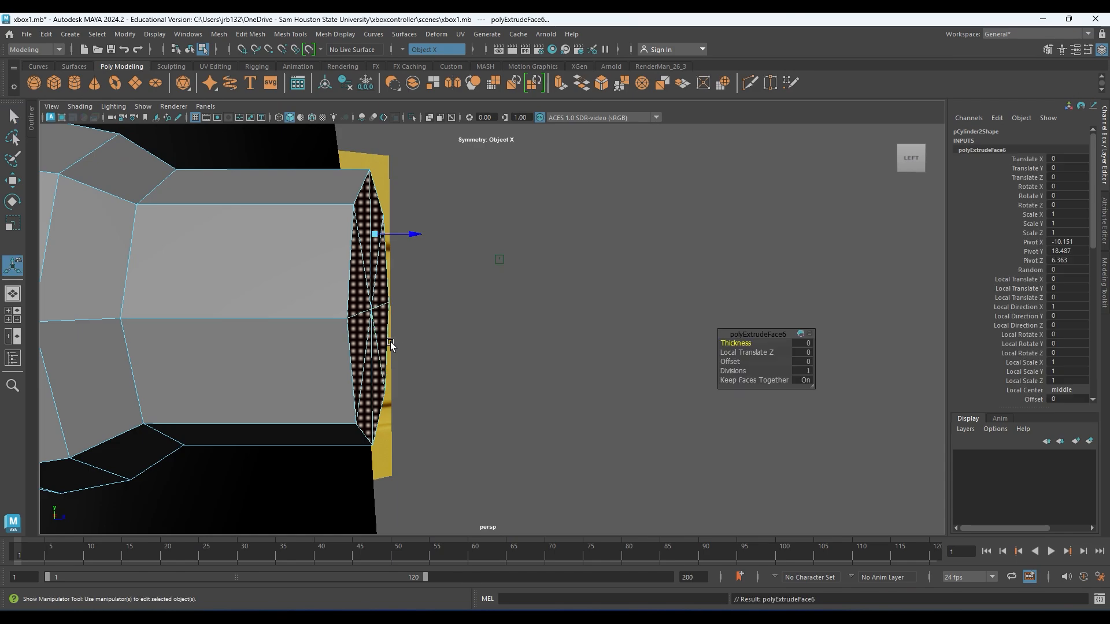
drag(412, 234, 520, 249)
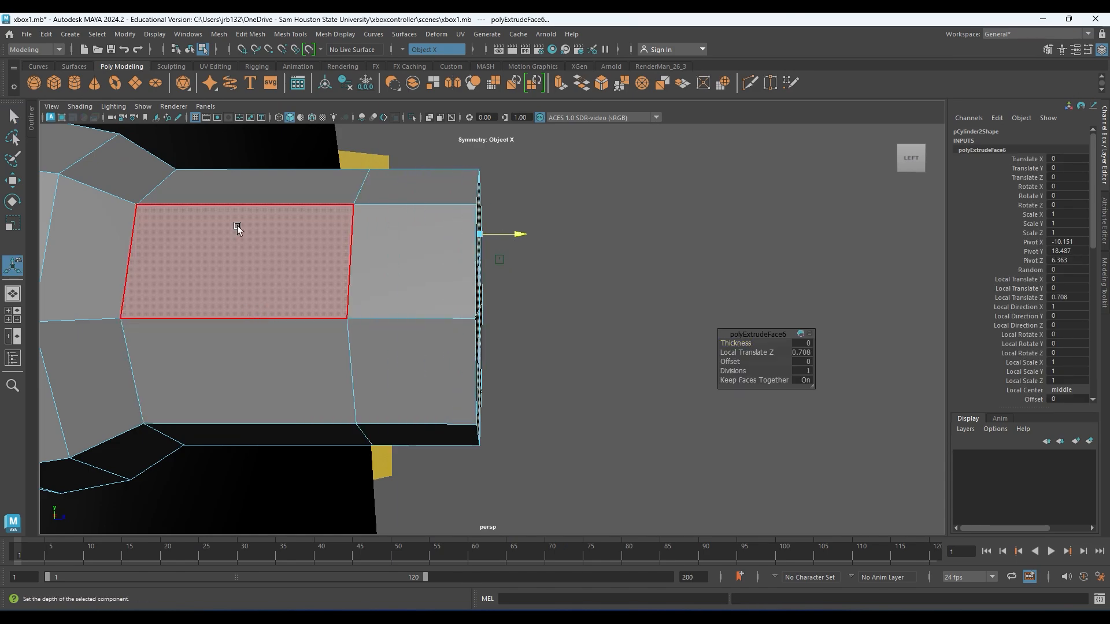
- Extrude the ring of side faces on the stem's new end segment outward with a Local Translate Z of about 0.701
double_click(385, 252)
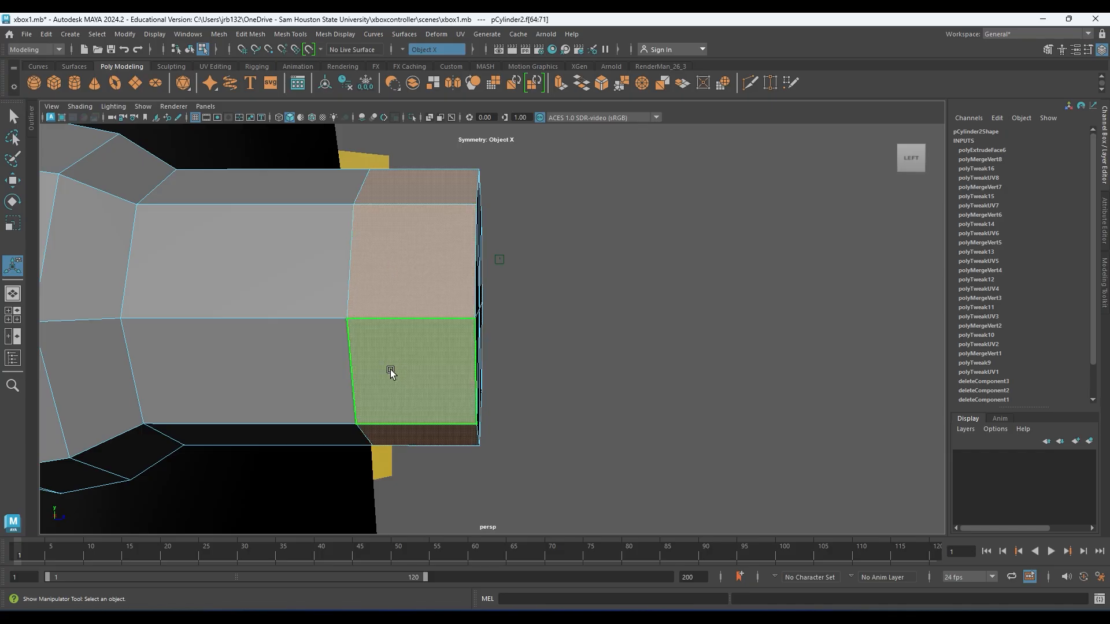
key(ctrl+e)
alt+drag(555, 194, 399, 192)
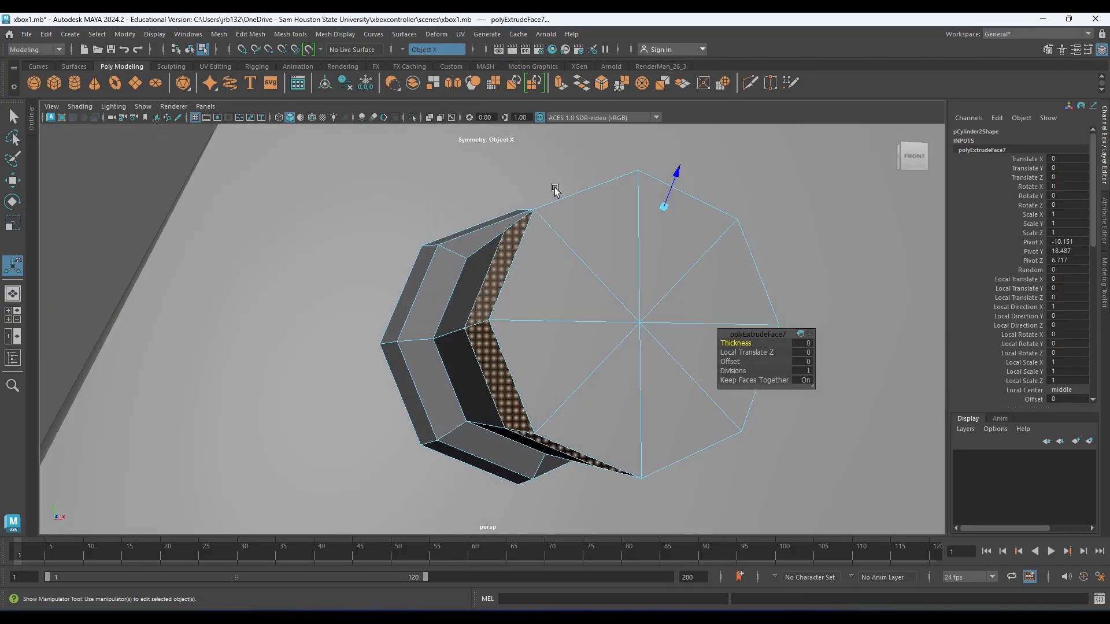
alt+middle_drag(555, 188, 240, 282)
drag(414, 253, 451, 151)
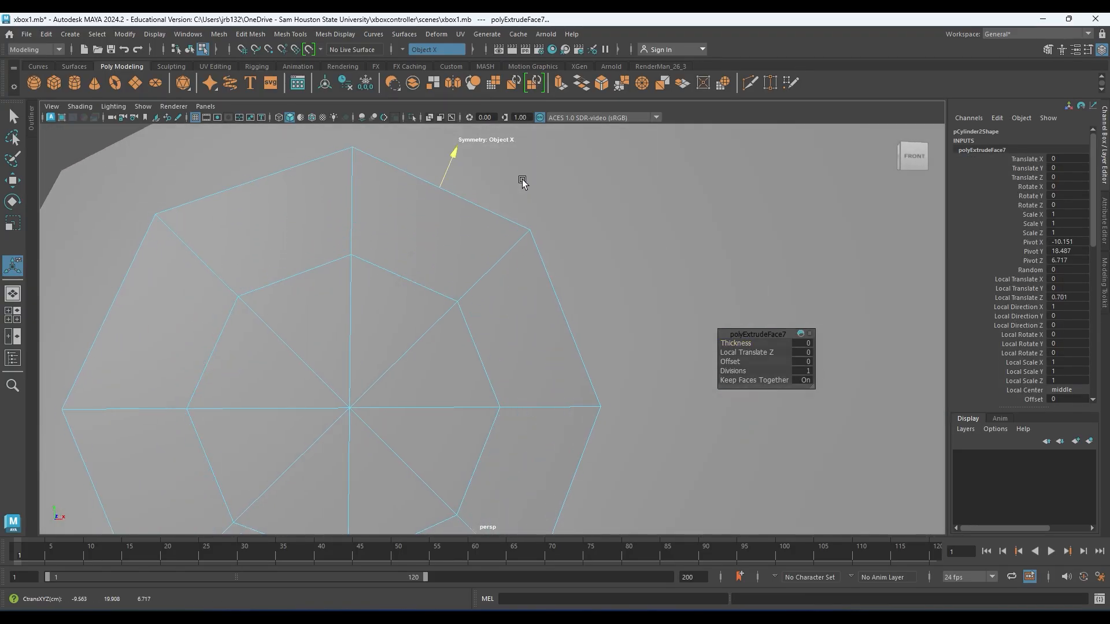
- Widen the ring extrusion to a Local Translate Z of 1.185, using the thumbstick cap in the side reference as a guide
alt+drag(323, 227, 356, 277)
key(space)
key(space)
alt+middle_drag(549, 386, 621, 446)
drag(397, 199, 396, 152)
alt+middle_drag(541, 474, 587, 353)
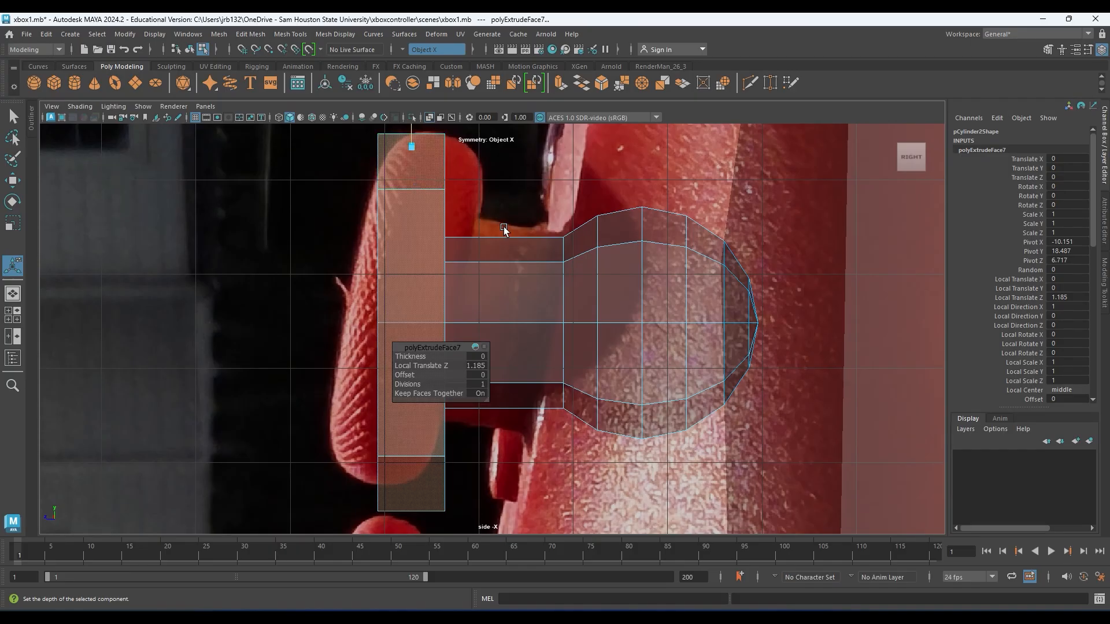
- Insert an edge loop around the thumbstick cap's rim at about 50% of its height with Multi-Cut
key(space)
key(space)
alt+drag(408, 286, 639, 293)
shift+right_click(572, 270)
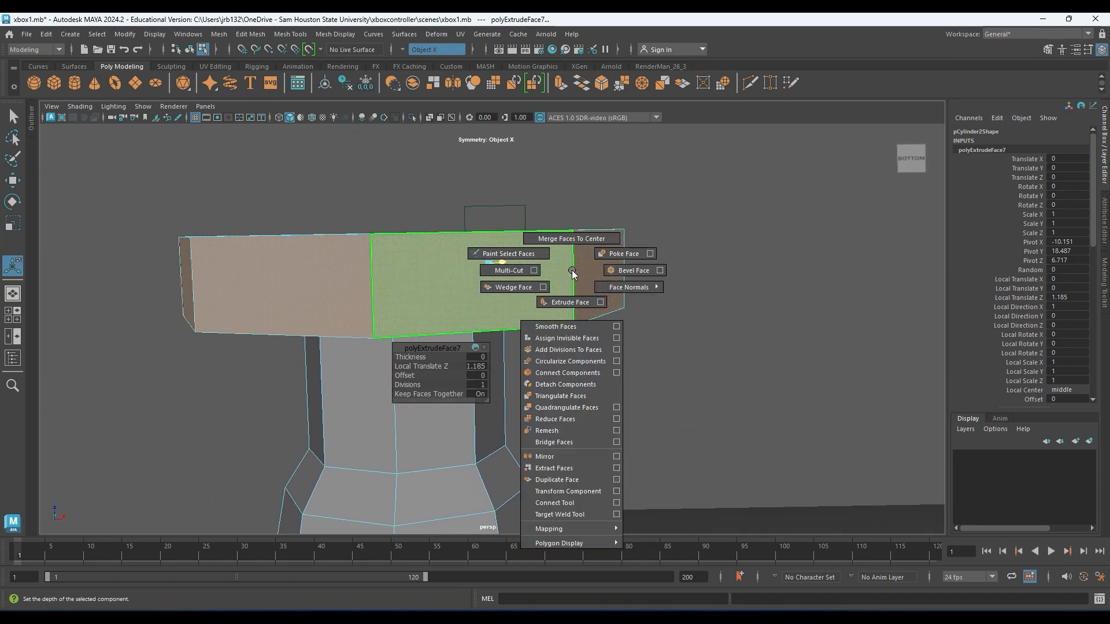
click(509, 270)
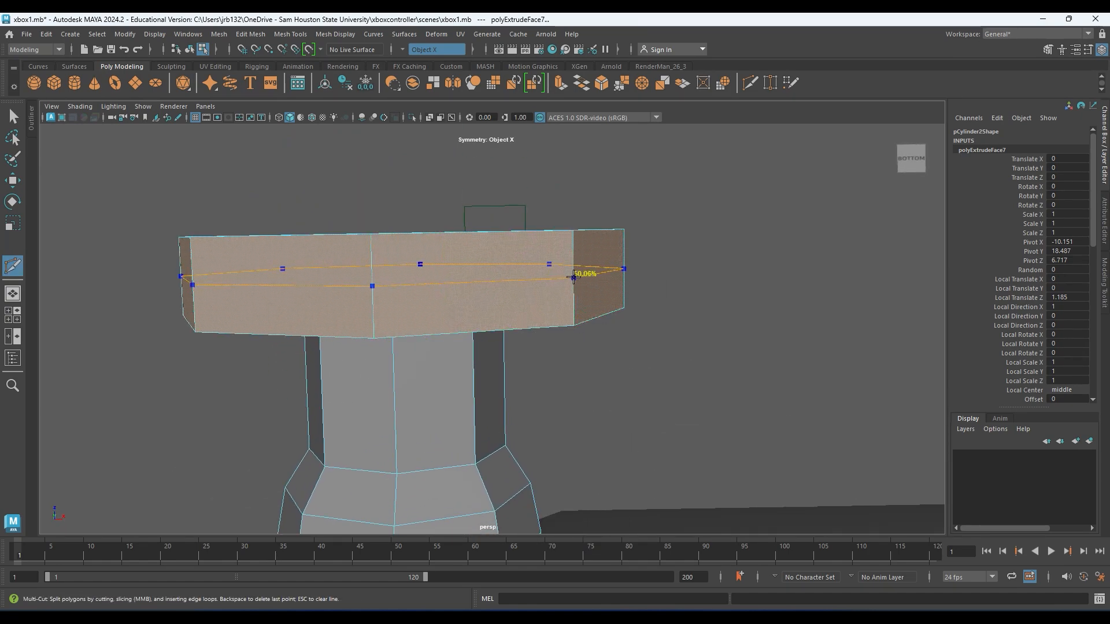
ctrl+click(573, 276)
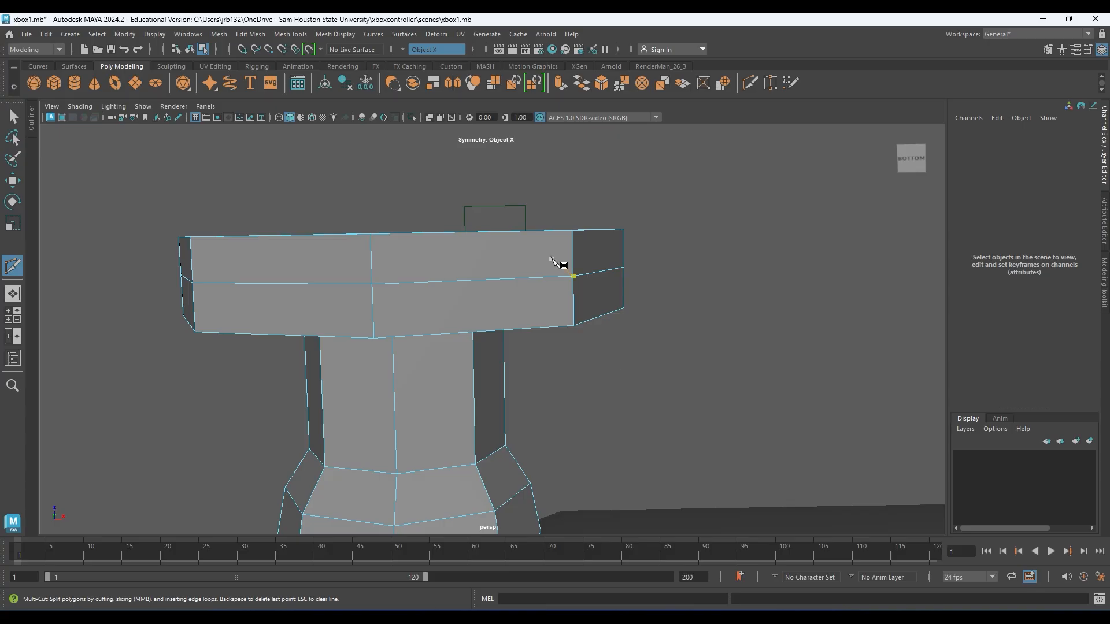
key(q)
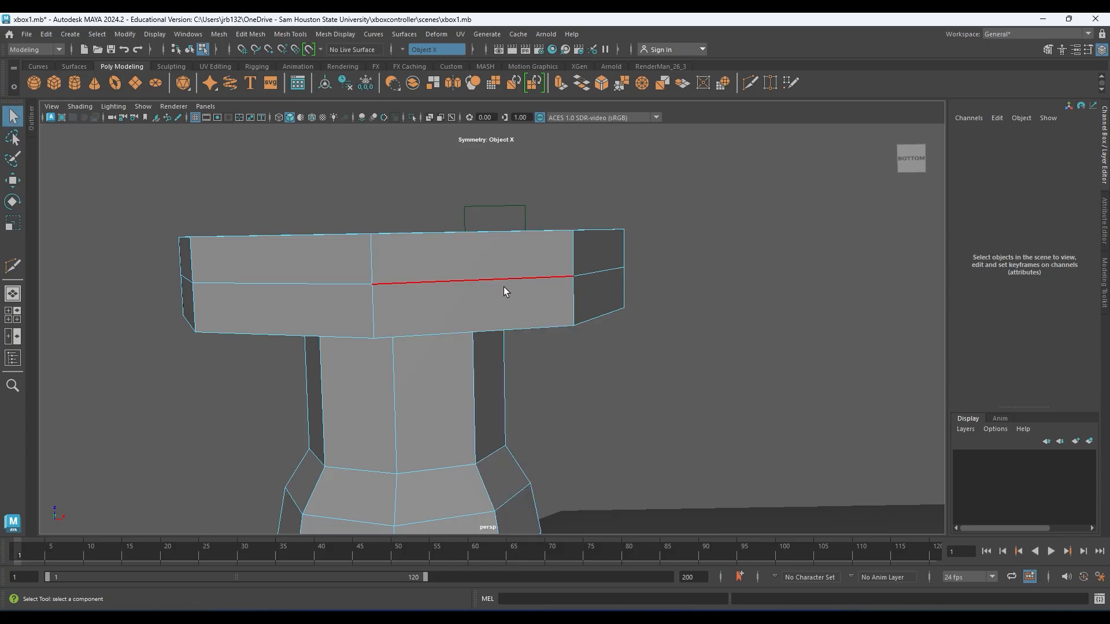
- Scale the middle edge loop of the thumbstick cap's rim outward to bulge the rim
double_click(504, 287)
key(r)
alt+drag(501, 282, 411, 282)
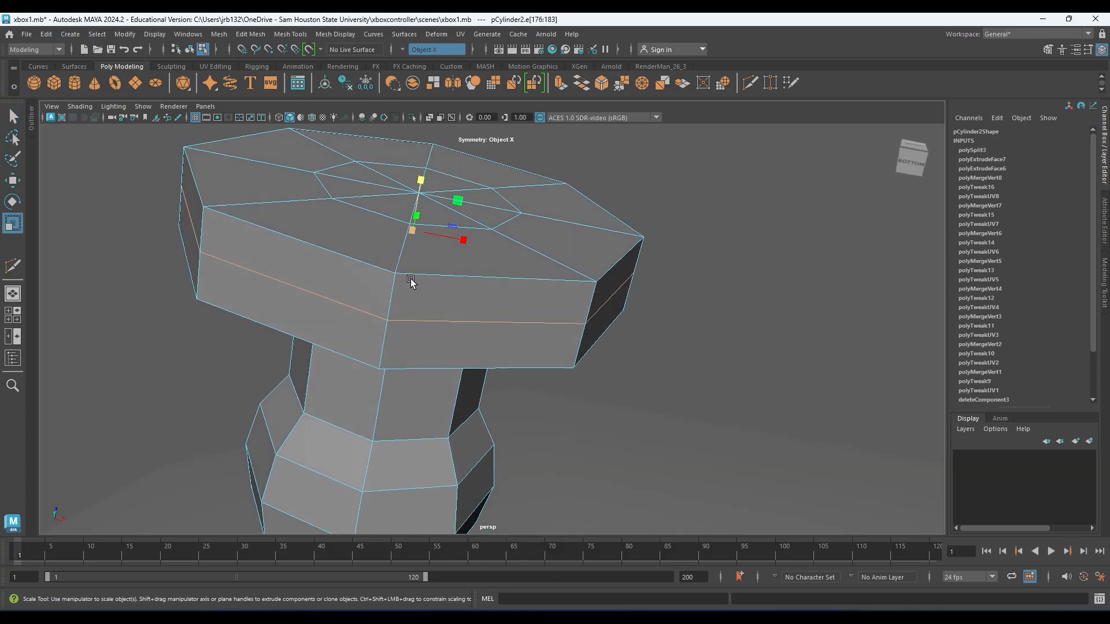
middle_drag(411, 281, 471, 264)
alt+drag(471, 264, 417, 293)
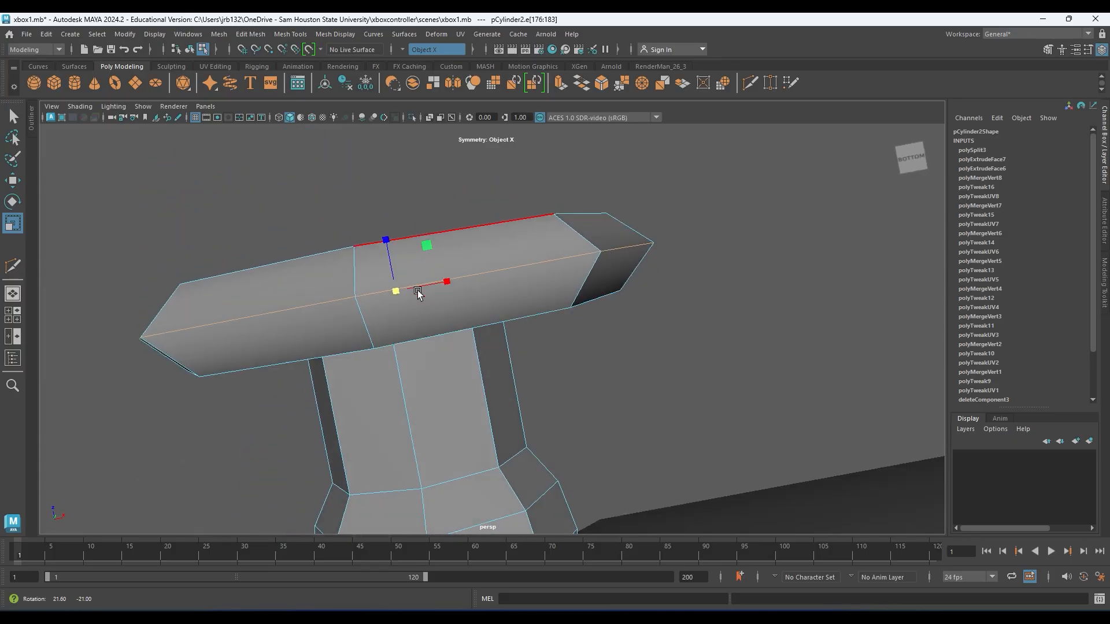
- Bevel the rim's middle edge loop with a fraction of 0.5 and 2 segments
shift+right_drag(487, 269, 539, 269)
alt+drag(538, 255, 528, 279)
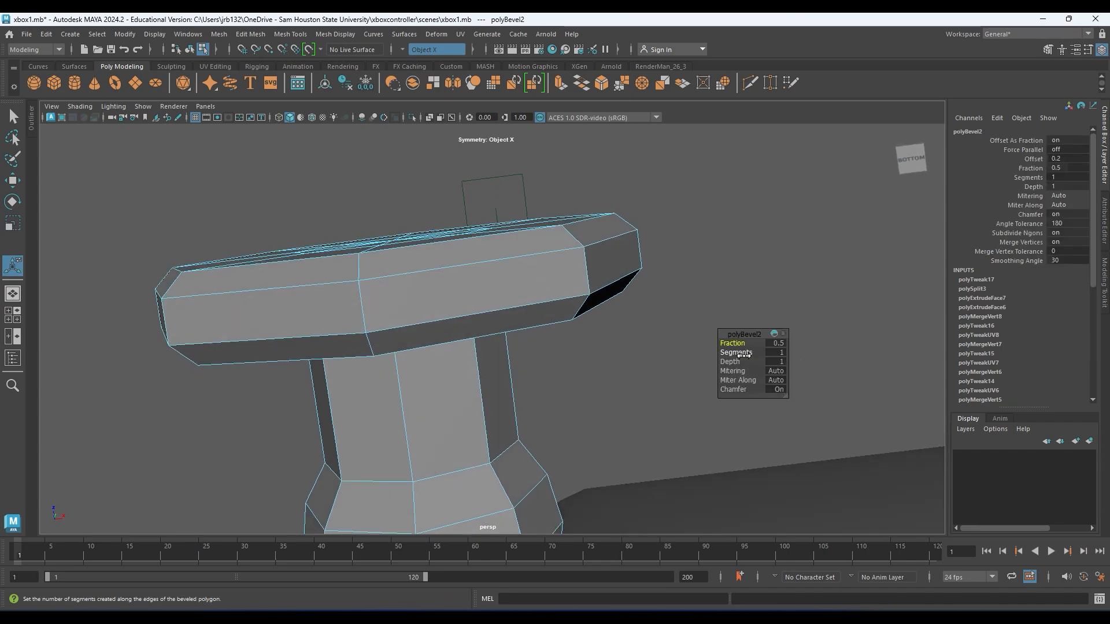
drag(733, 350, 743, 350)
alt+drag(418, 272, 354, 313)
alt+drag(446, 173, 528, 365)
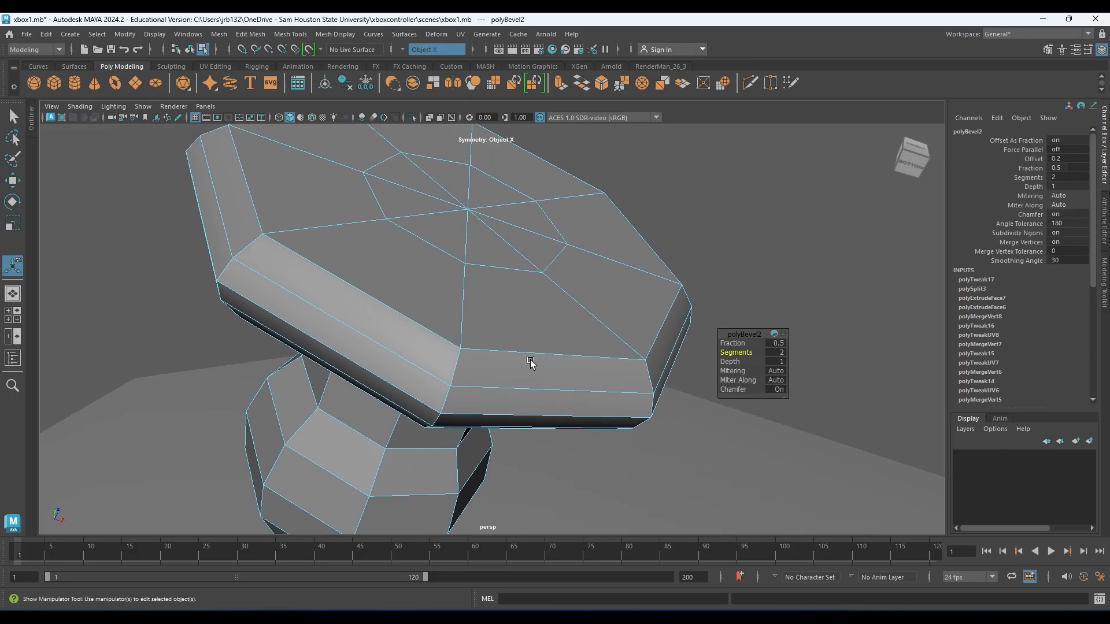
key(q)
- Scale the edge loop bordering the cap's flat outer face slightly inward
right_drag(380, 300, 377, 245)
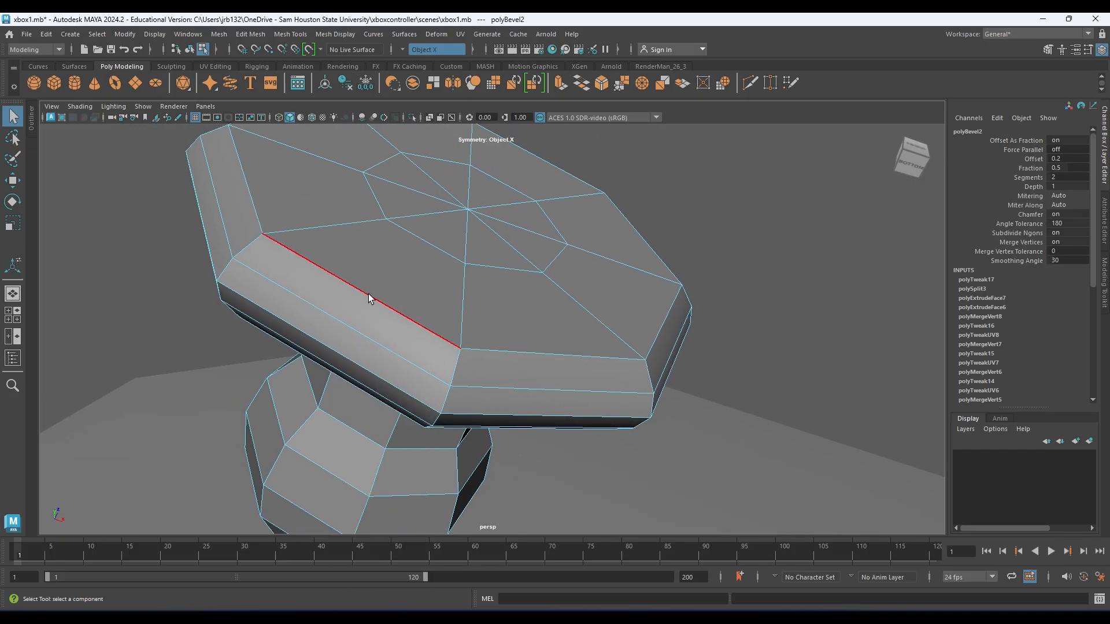
double_click(370, 294)
key(r)
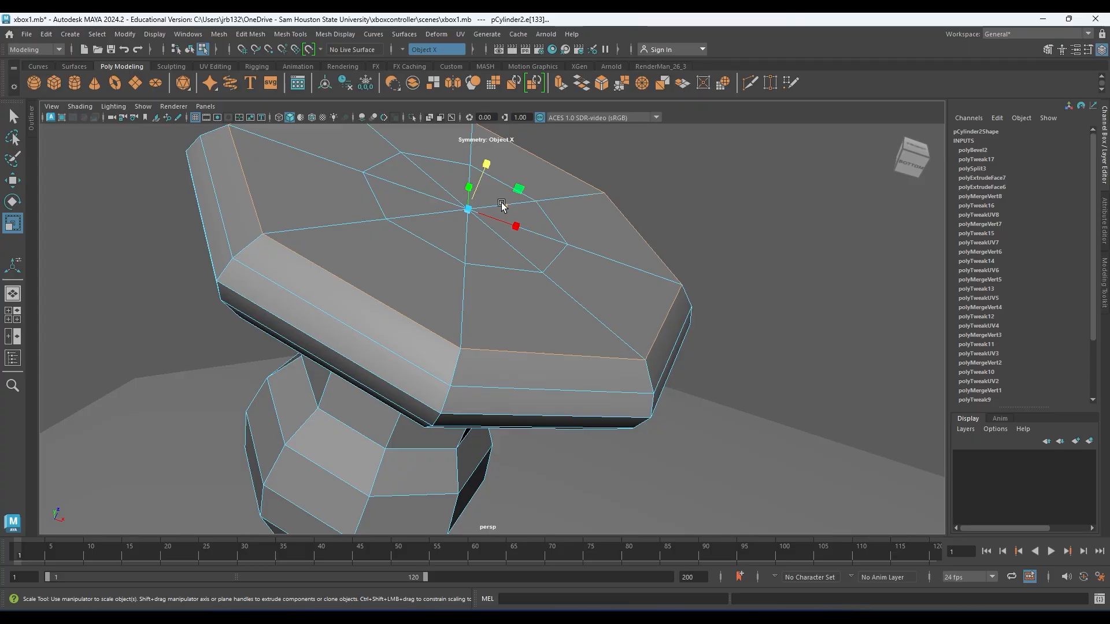
drag(467, 210, 440, 195)
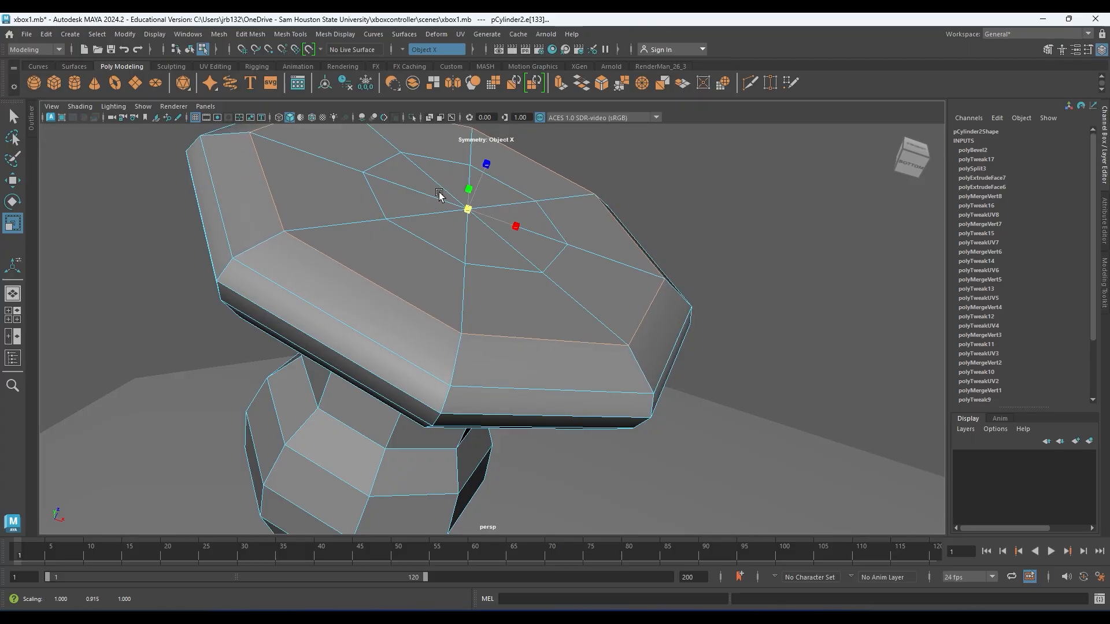
- Push the cap face's center vertex inward with Soft Select, widening the falloff radius to reach the cap's rim
alt+middle_drag(445, 227, 420, 277)
scroll(420, 277, up, 1)
right_drag(393, 240, 349, 238)
click(433, 255)
alt+drag(516, 310, 416, 280)
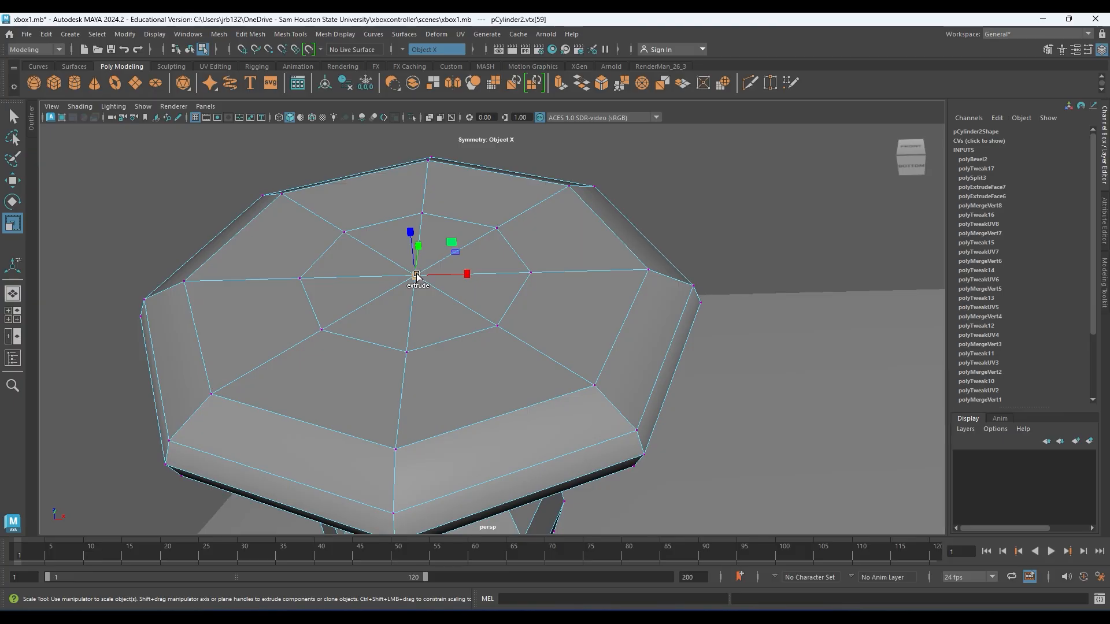
key(b)
drag(417, 277, 533, 285)
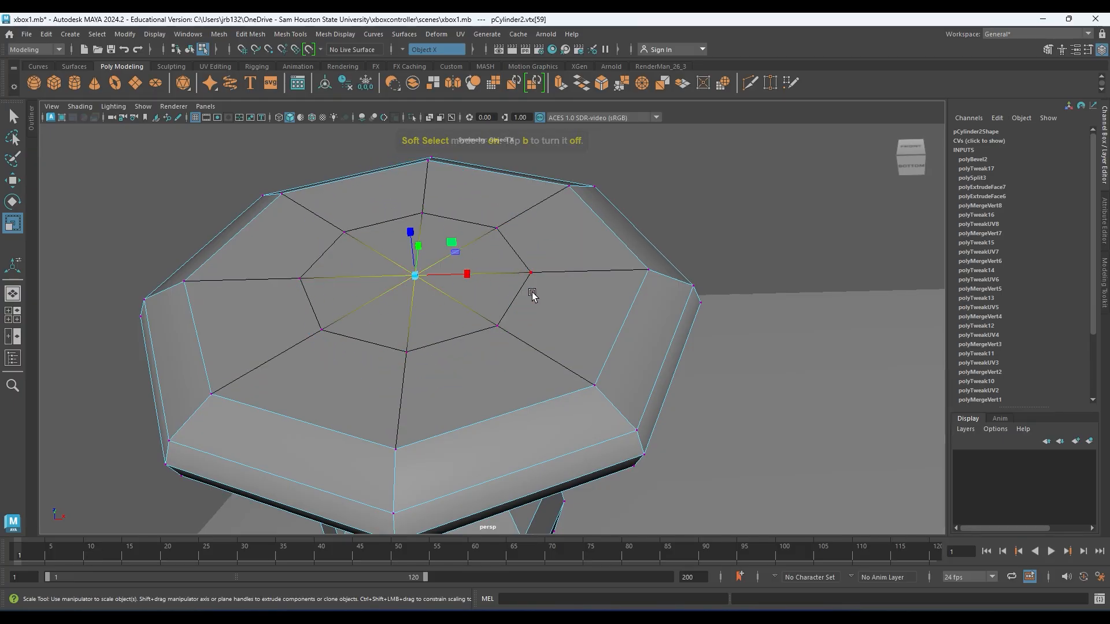
key(w)
drag(410, 233, 590, 264)
key(ctrl+z)
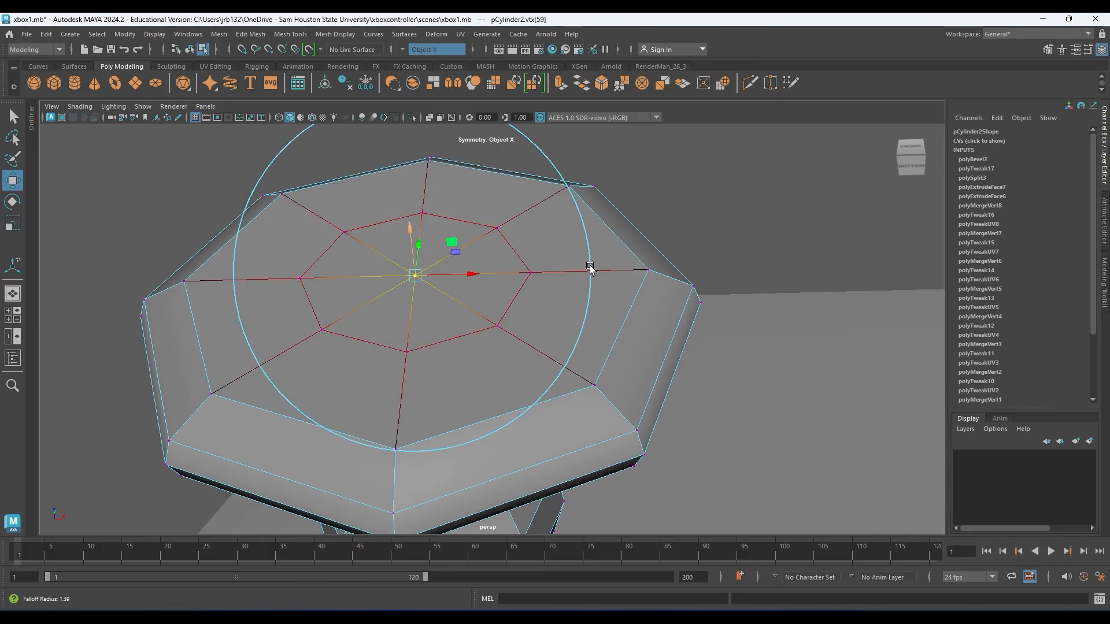
drag(407, 231, 610, 280)
drag(414, 255, 418, 277)
- Turn off Soft Select and move the inner edge loop around the cap's center deeper to round out the hollow
right_drag(372, 236, 365, 193)
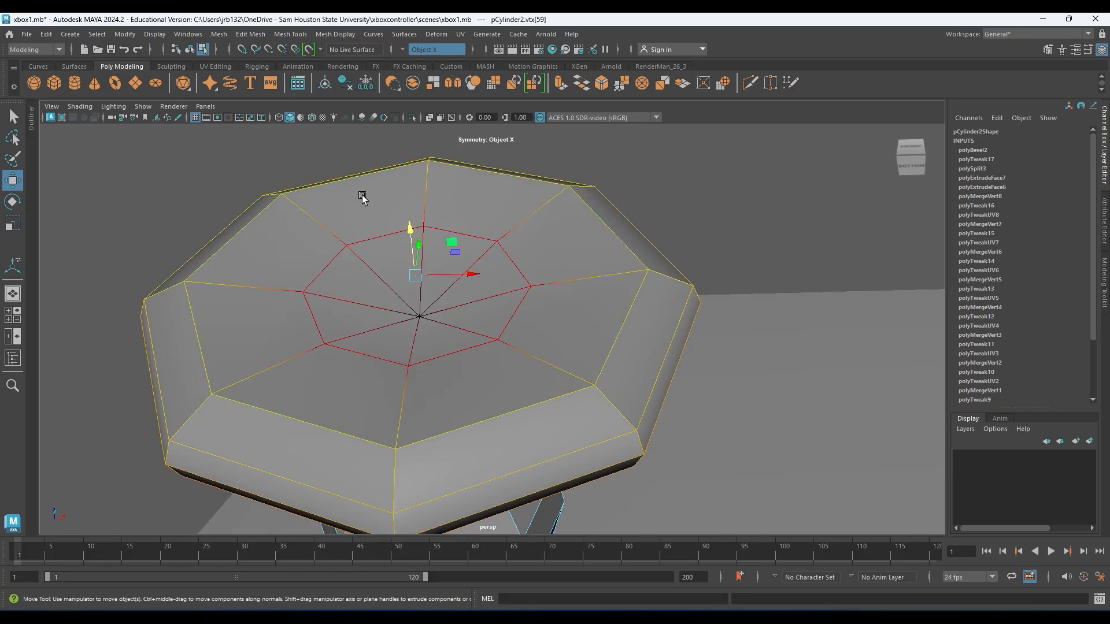
click(377, 243)
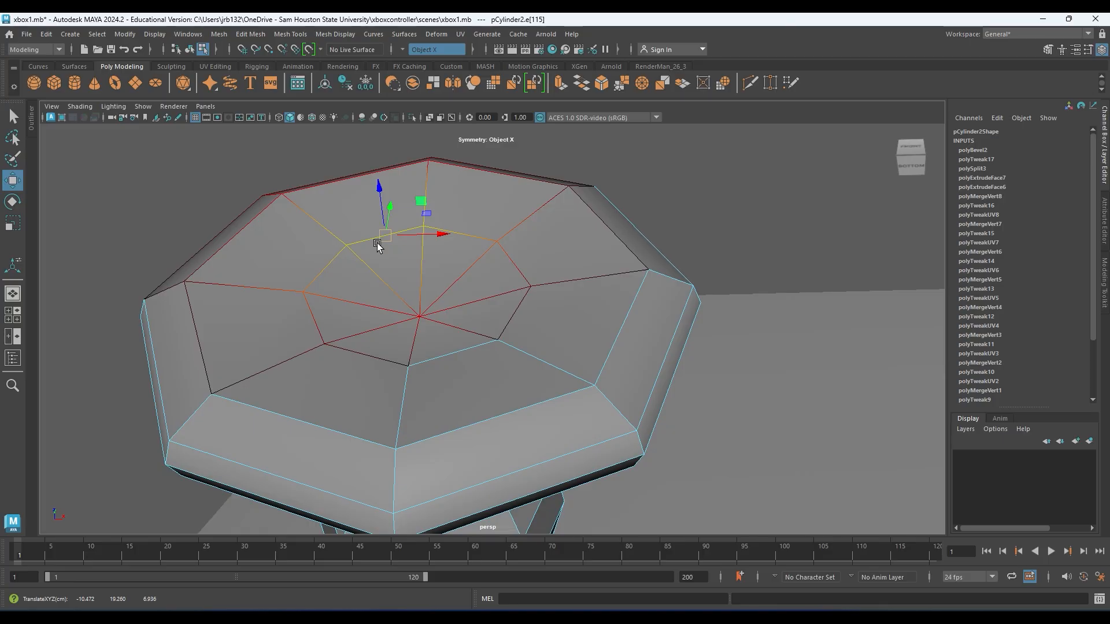
click(324, 266)
drag(411, 241, 418, 255)
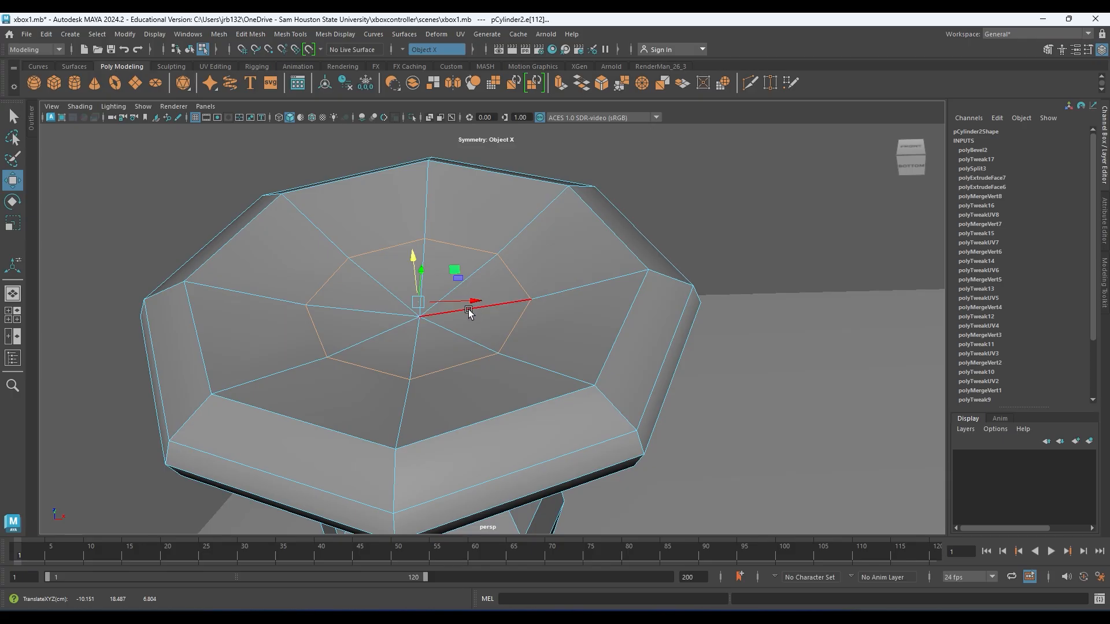
- Examine the thumbstick cap in the front reference image and compare it with the modeled cap
mouse_move(324, 241)
alt+mouse_down()
mouse_move(315, 241)
mouse_move(367, 255)
mouse_move(329, 240)
alt+mouse_up()
shift+right_drag(330, 240, 254, 238)
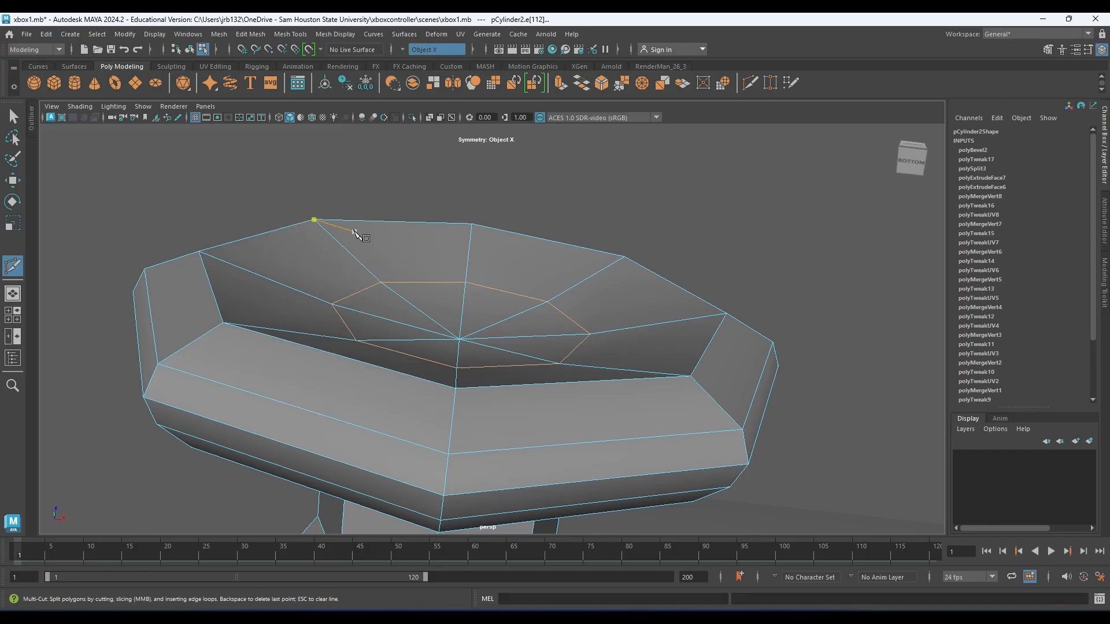
alt+drag(356, 236, 395, 318)
alt+right_drag(394, 317, 271, 289)
alt+drag(399, 312, 352, 278)
alt+middle_drag(353, 279, 653, 318)
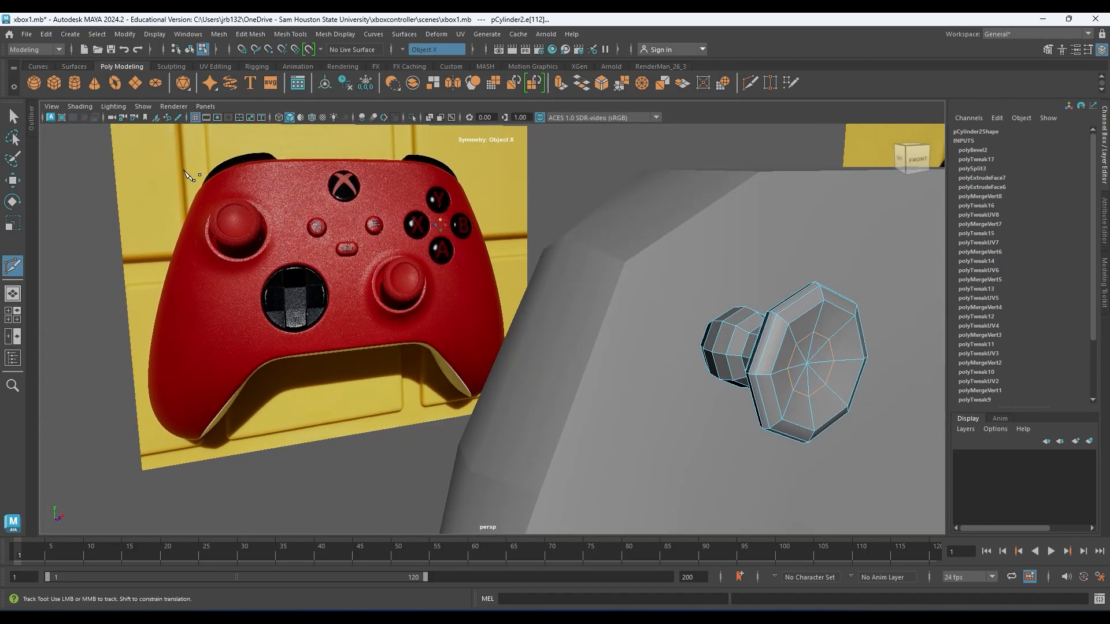
alt+drag(234, 219, 556, 329)
alt+right_drag(556, 329, 630, 283)
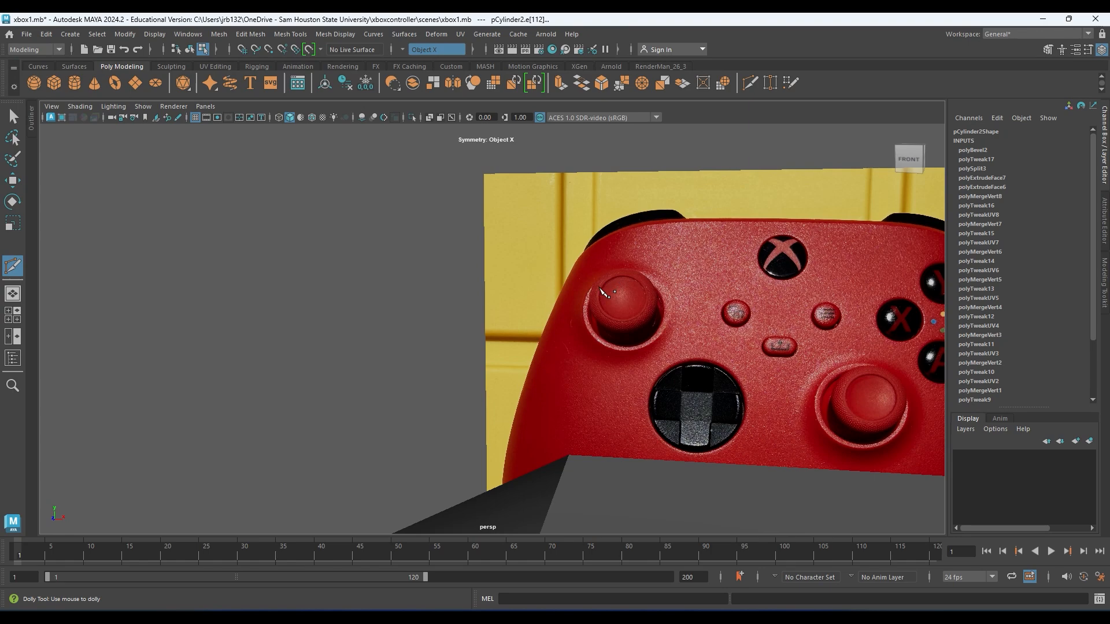
alt+right_drag(646, 284, 619, 396)
alt+drag(619, 395, 516, 334)
alt+middle_drag(514, 332, 507, 330)
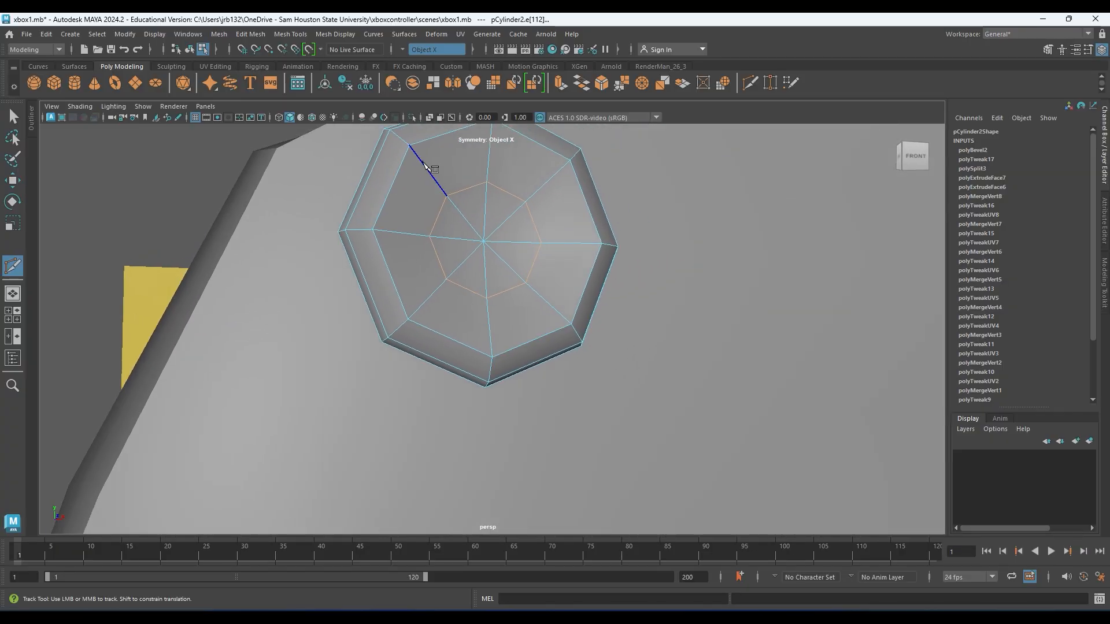
- Insert an edge loop just inside the rim of the cap's hollow with Multi-Cut
shift+right_drag(432, 164, 368, 165)
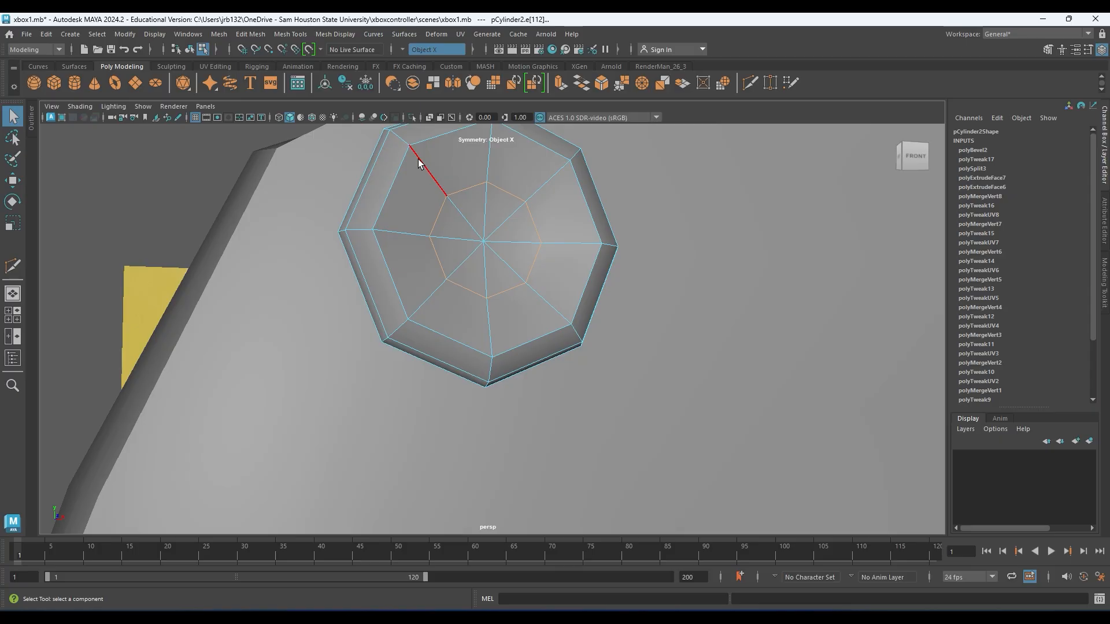
shift+right_drag(423, 162, 370, 165)
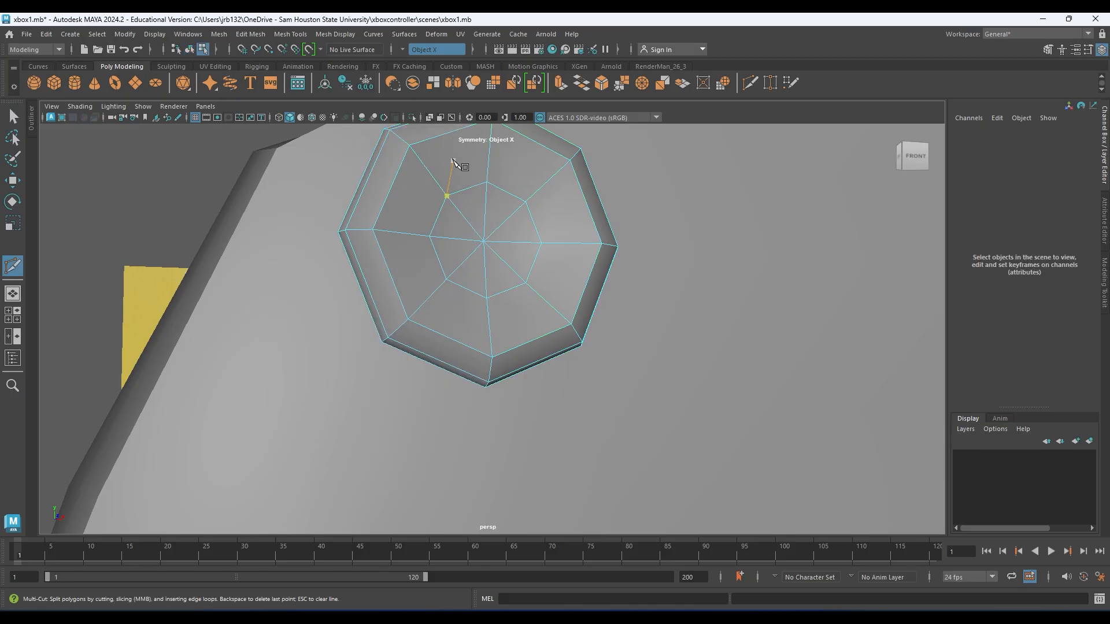
ctrl+click(416, 149)
alt+middle_drag(463, 179, 420, 263)
click(418, 295)
alt+drag(427, 322, 490, 258)
alt+middle_drag(490, 259, 404, 374)
key(q)
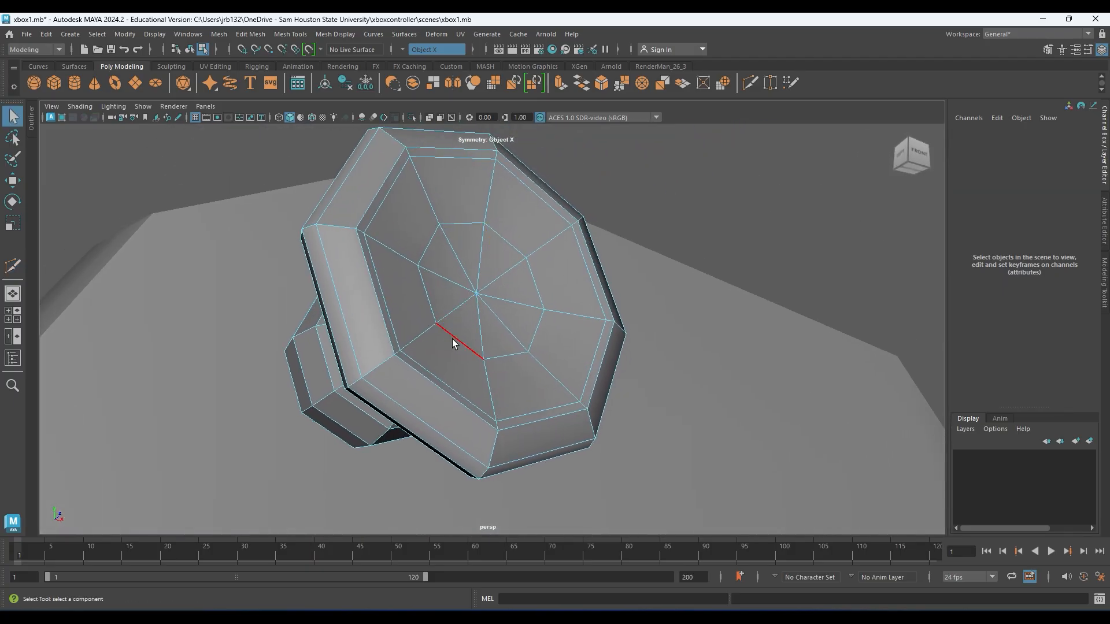
- Extrude all faces of the cap's hollow inside the new edge loop and push them inward as a recess
alt+drag(454, 335, 201, 455)
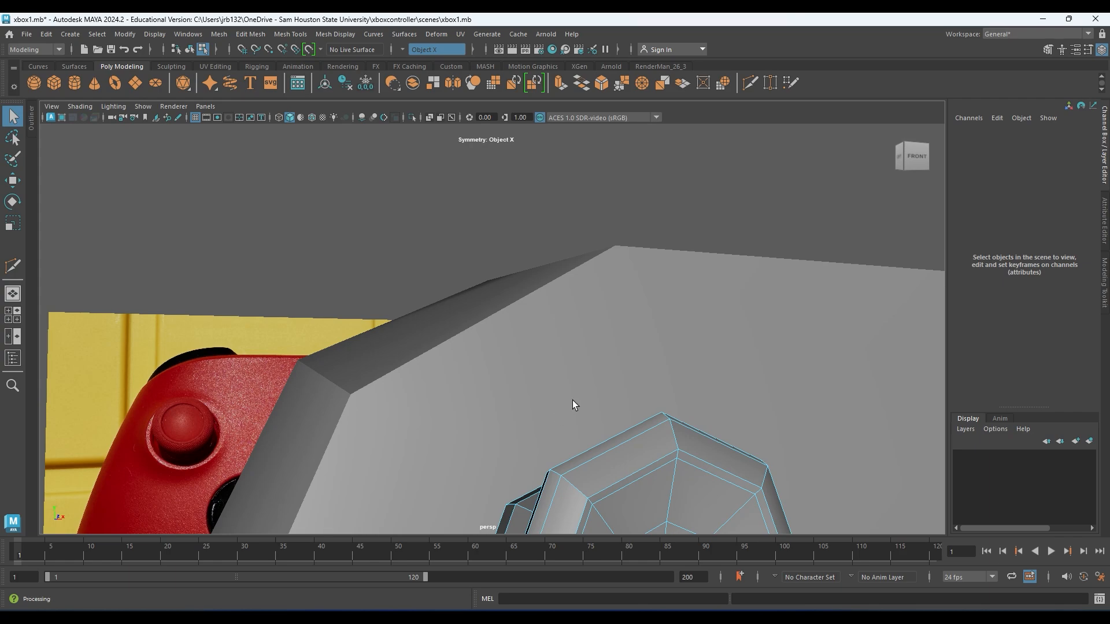
key(f)
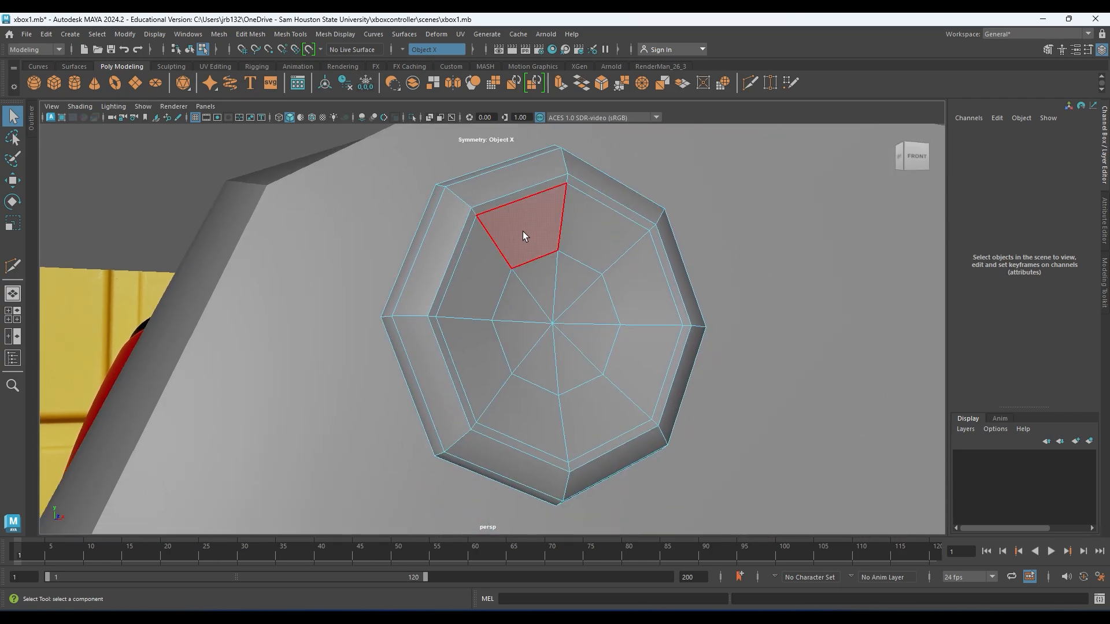
click(522, 234)
shift+double_click(592, 235)
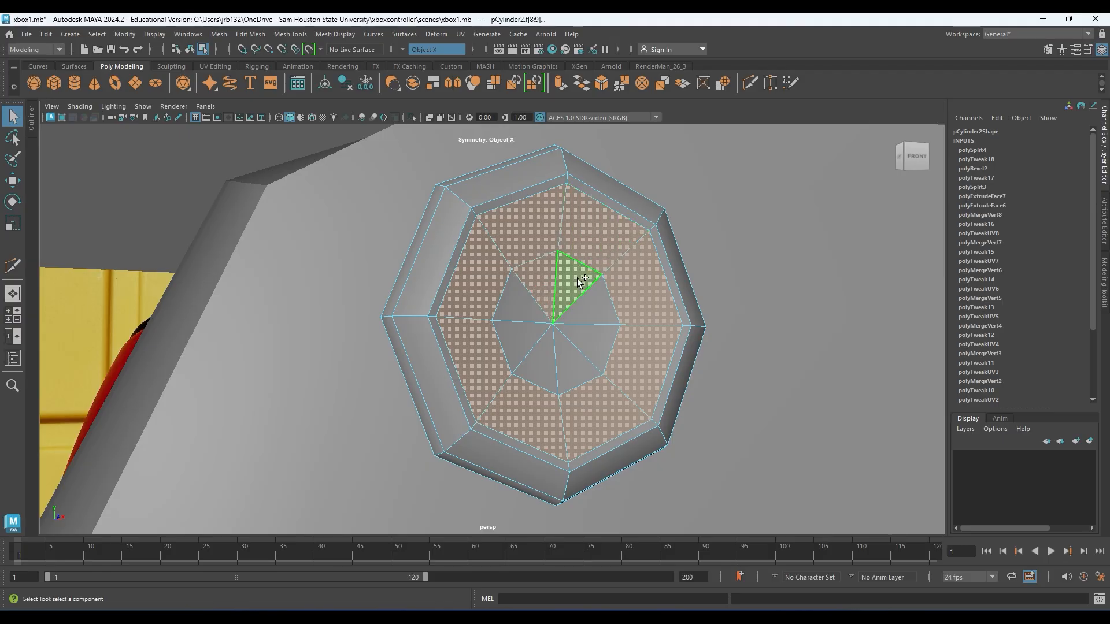
shift+click(545, 357)
shift+click(591, 336)
shift+click(525, 338)
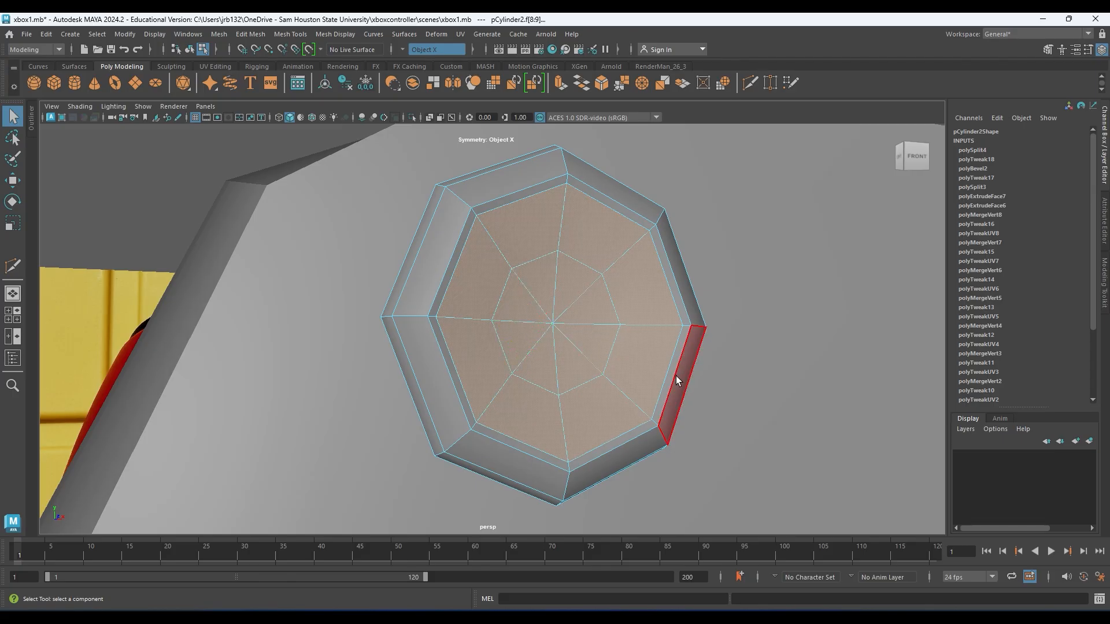
alt+drag(587, 370, 630, 389)
alt+middle_drag(629, 390, 577, 383)
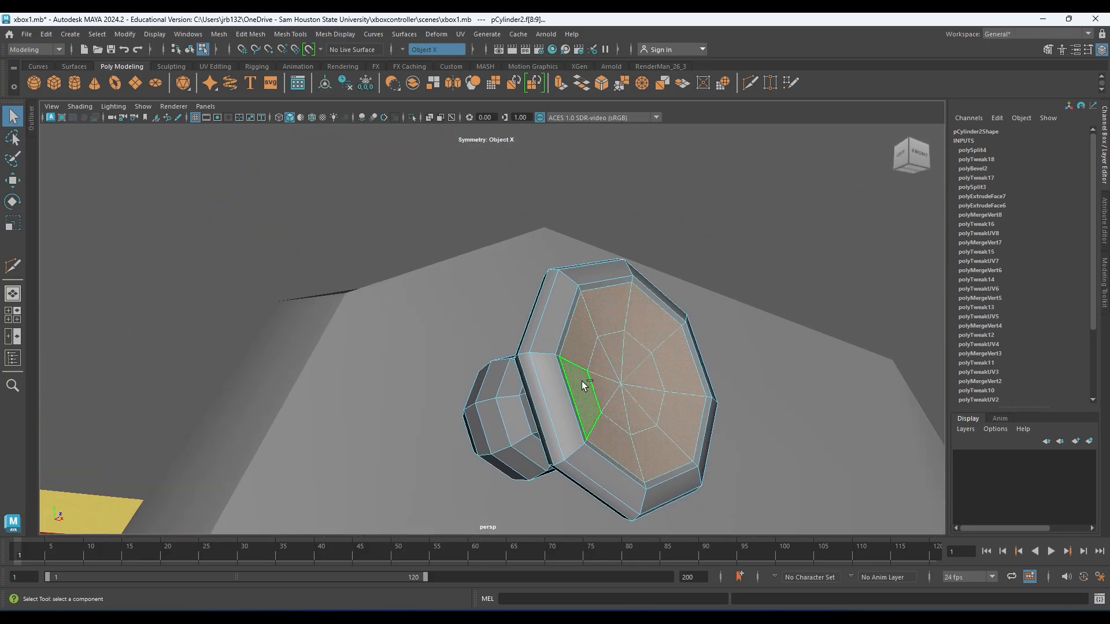
key(ctrl+e)
key(w)
drag(671, 362, 660, 327)
- Scale the ring of recess wall faces inward within the plane of the cap
key(r)
alt+drag(636, 368, 480, 346)
alt+drag(356, 255, 352, 284)
alt+middle_drag(370, 333, 388, 278)
scroll(351, 241, up, 3)
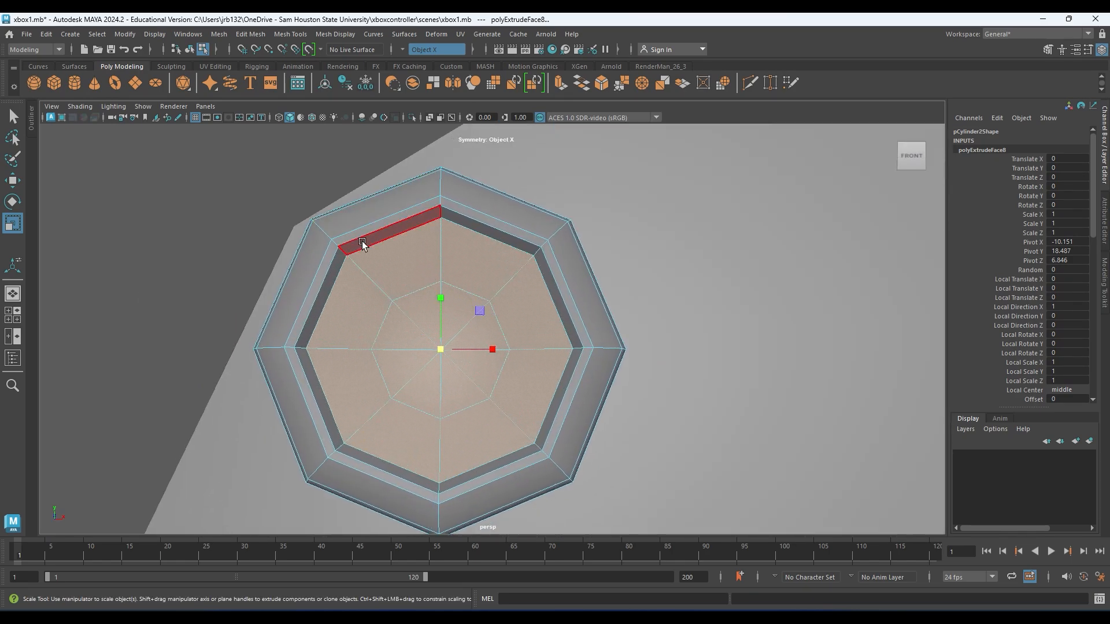
click(363, 243)
shift+double_click(333, 271)
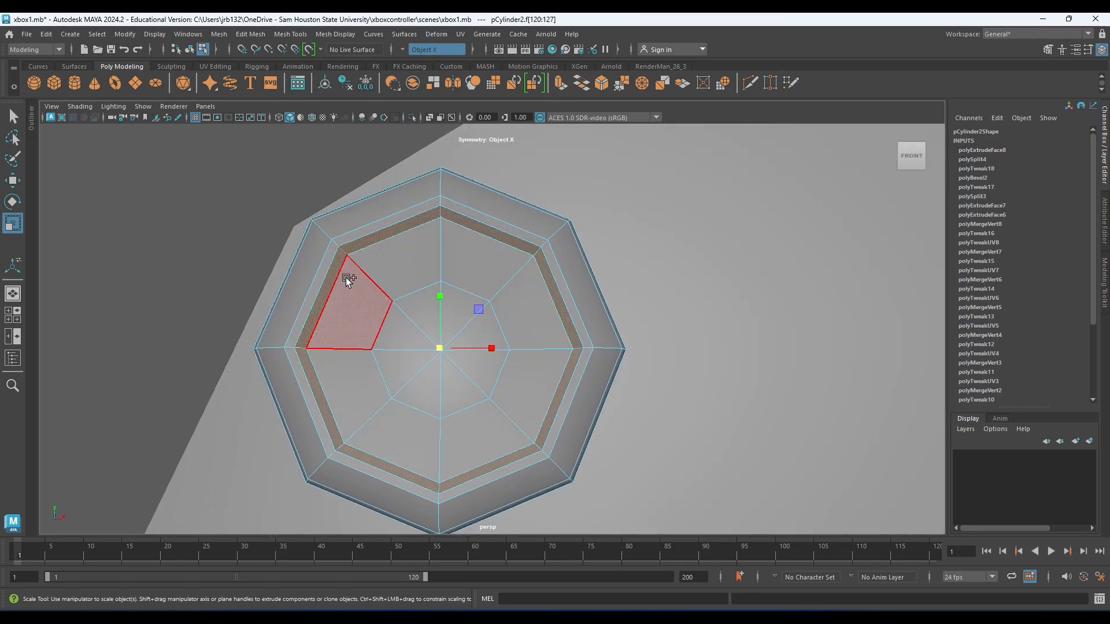
drag(479, 309, 424, 303)
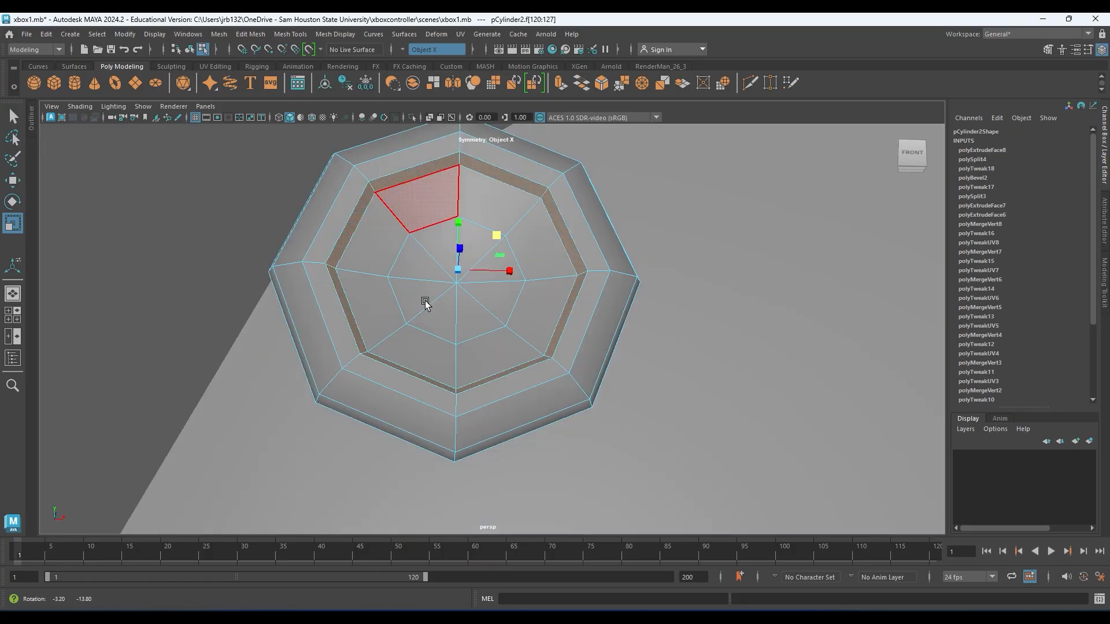
- Preview the thumbstick in smooth display and compare its recessed cap with the unsmoothed mesh
alt+middle_drag(424, 303, 411, 244)
alt+drag(411, 243, 403, 356)
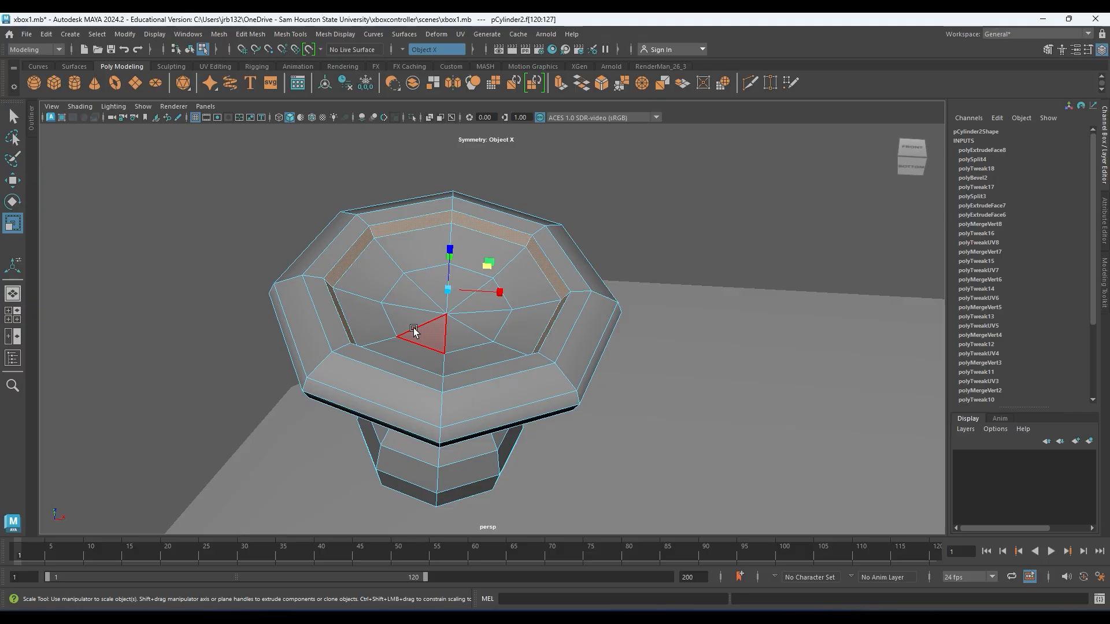
key(3)
click(658, 222)
right_drag(533, 276, 576, 246)
click(581, 243)
alt+drag(615, 223, 542, 201)
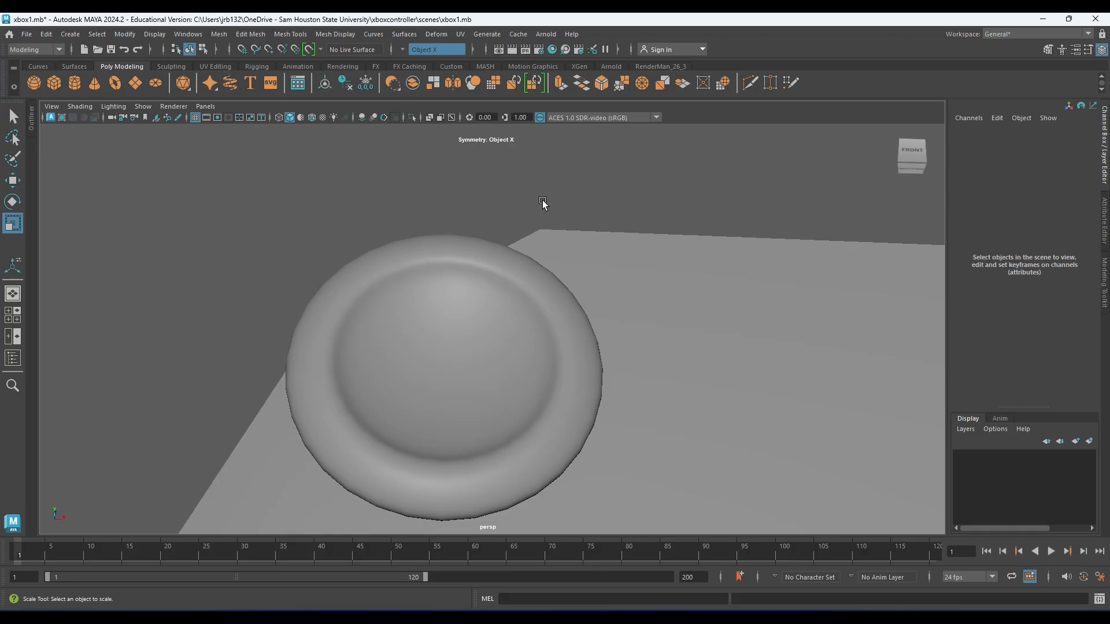
click(425, 357)
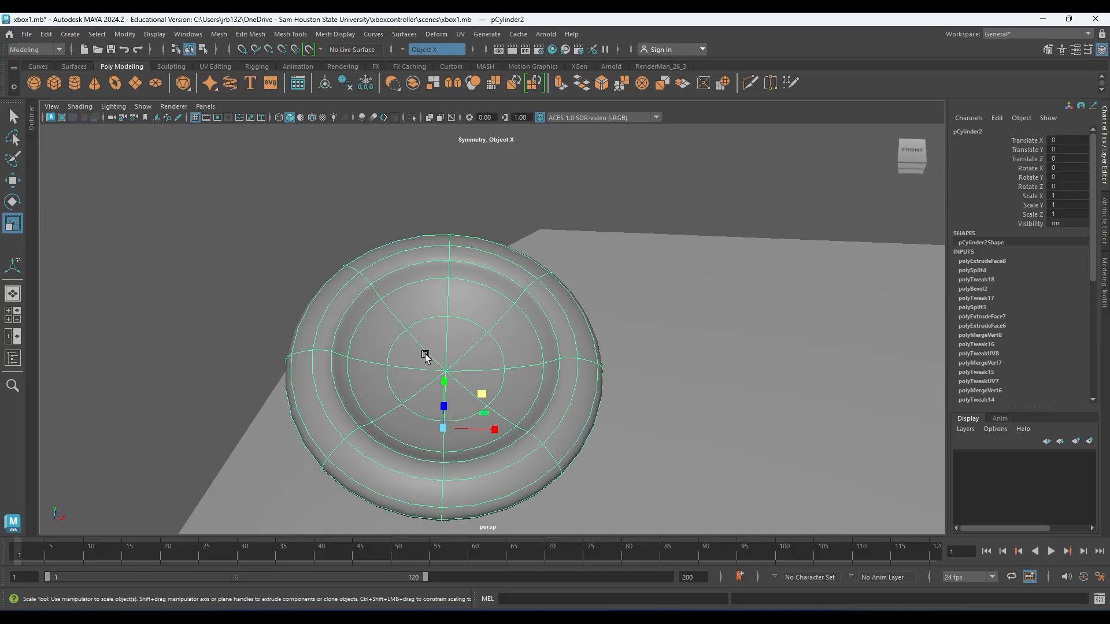
key(1)
alt+drag(426, 354, 401, 322)
alt+middle_drag(401, 322, 370, 287)
alt+right_drag(370, 288, 436, 292)
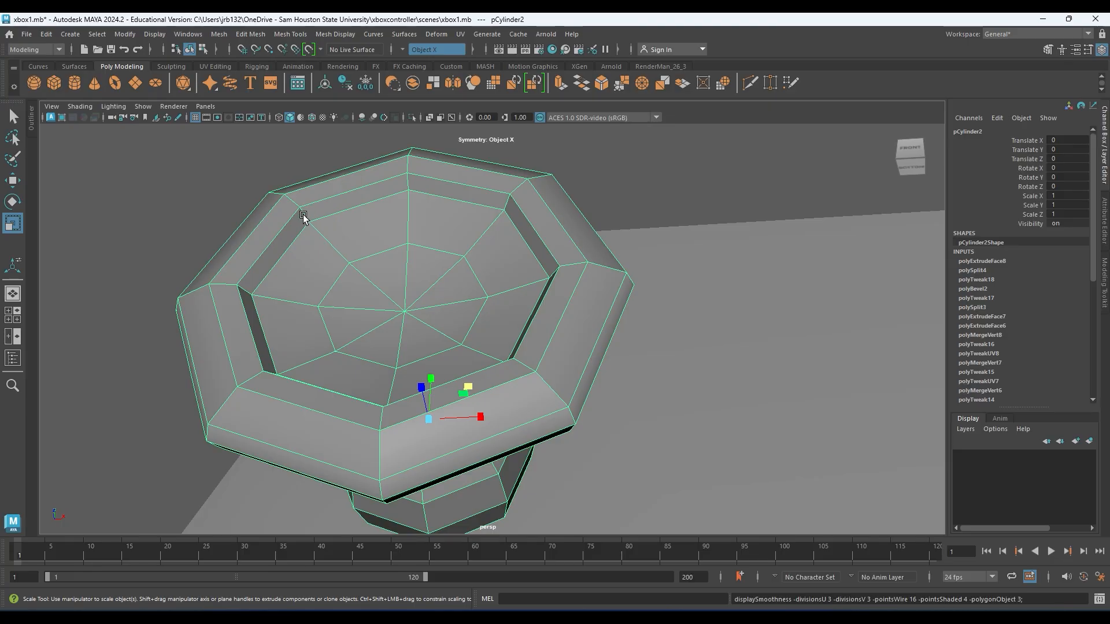
key(3)
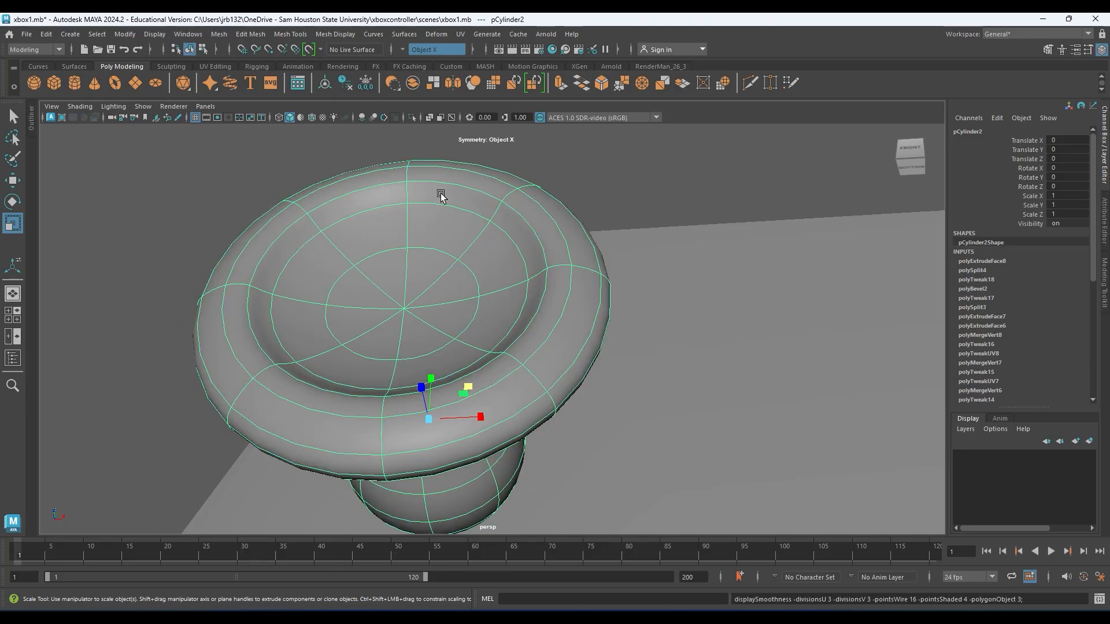
- Insert supporting edge loops around the cap's recess wall with Multi-Cut and display the mesh smoothed
key(1)
shift+right_drag(322, 217, 263, 219)
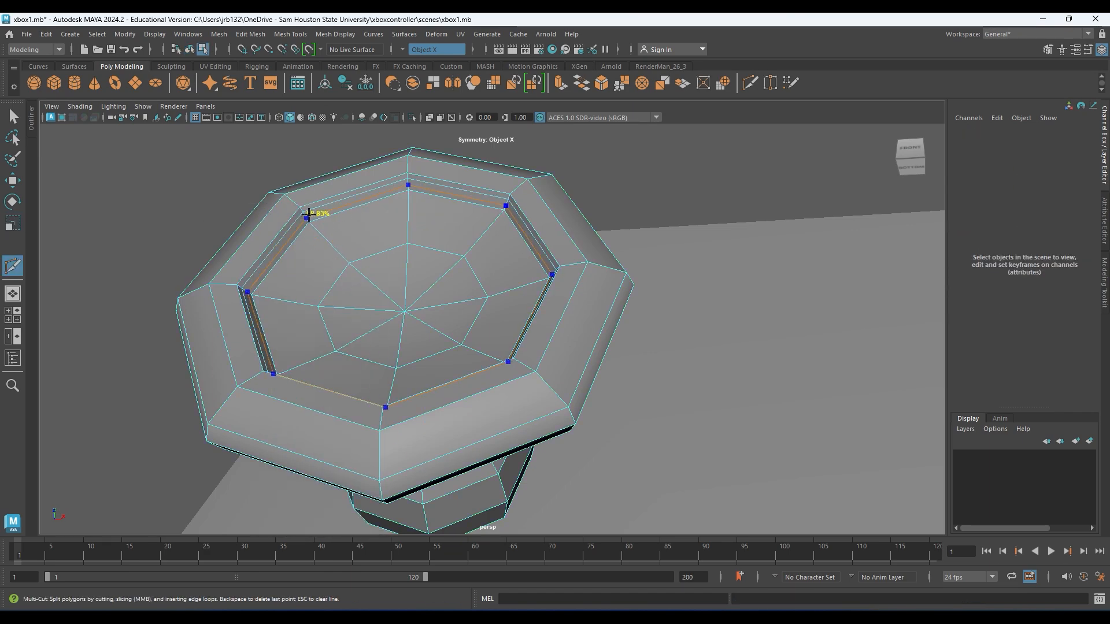
click(355, 265)
key(3)
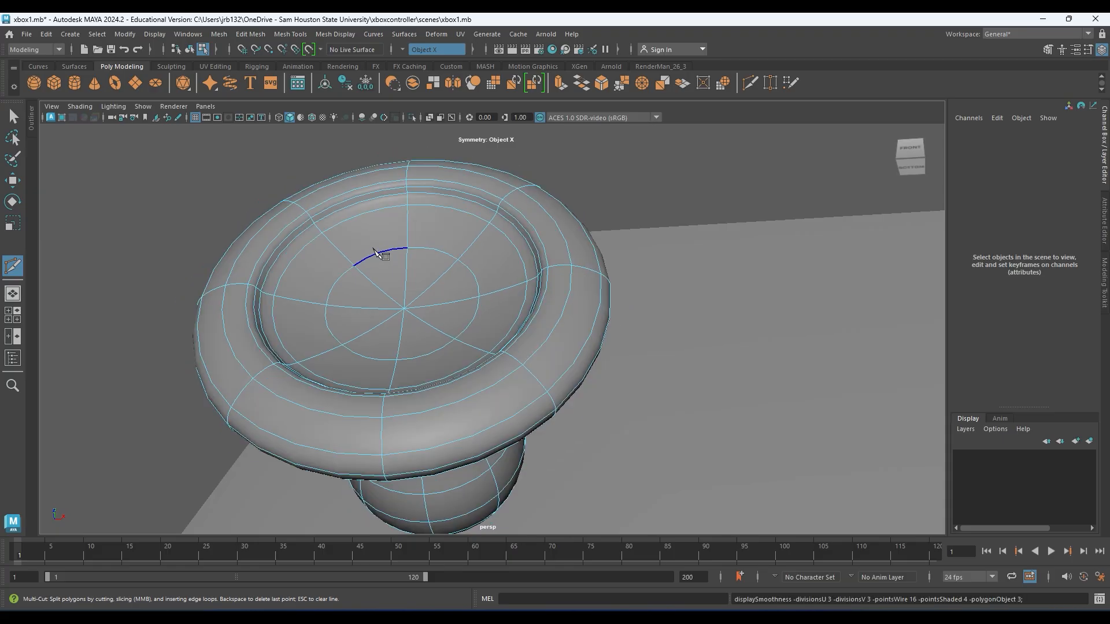
- Compare the thumbstick cap's recess in smoothed and unsmoothed display to check the supporting edge loops
click(318, 306)
key(1)
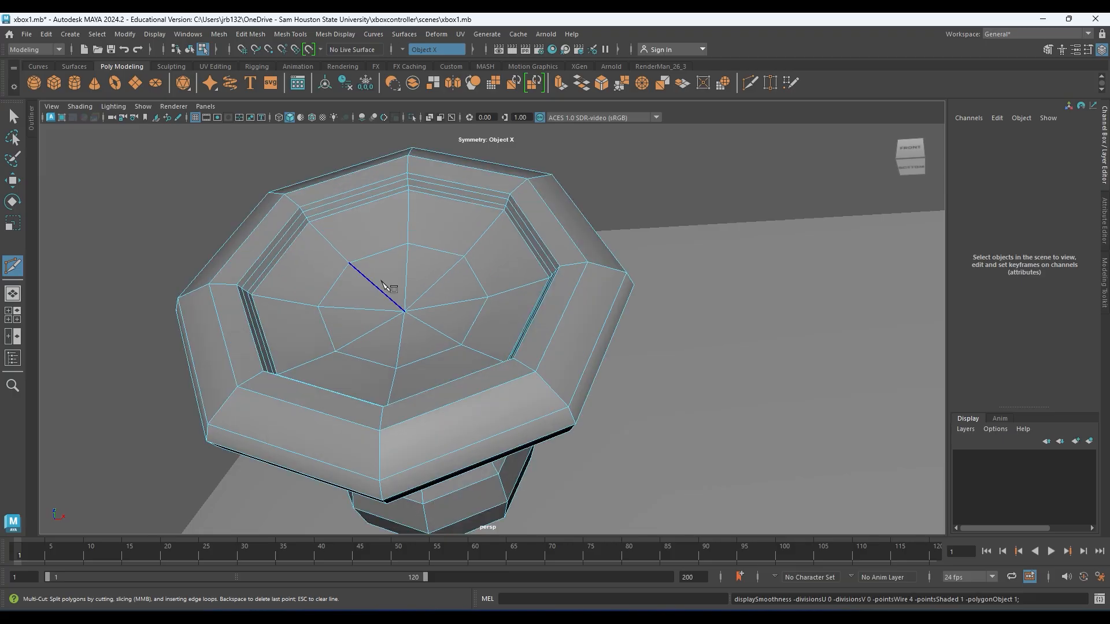
click(301, 215)
key(Escape)
key(3)
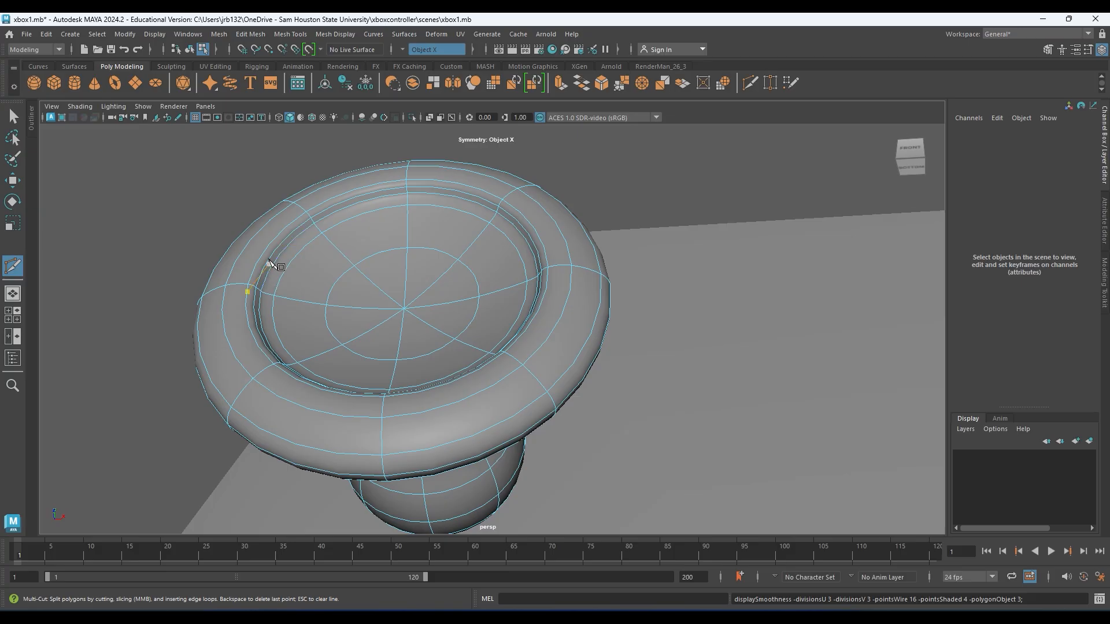
click(349, 263)
click(488, 297)
- Compare the smoothed thumbstick's side profile with the thumbstick in the side reference image
alt+drag(517, 312, 466, 315)
alt+middle_drag(466, 315, 458, 315)
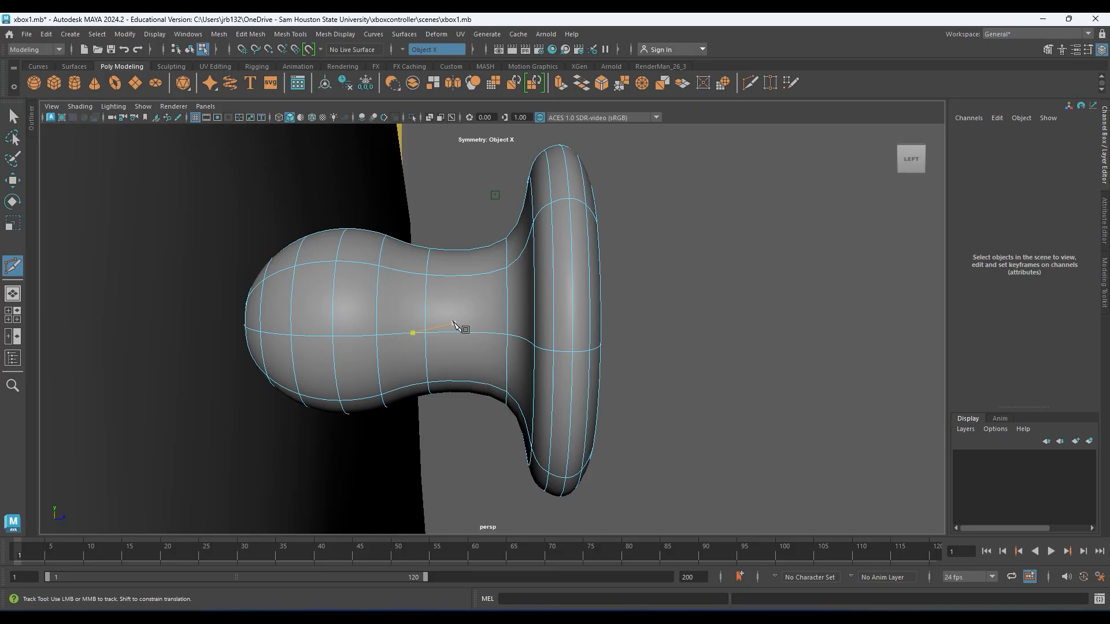
key(Escape)
alt+middle_drag(747, 329, 761, 335)
alt+right_drag(761, 335, 396, 283)
scroll(704, 336, down, 3)
alt+middle_drag(693, 402, 683, 317)
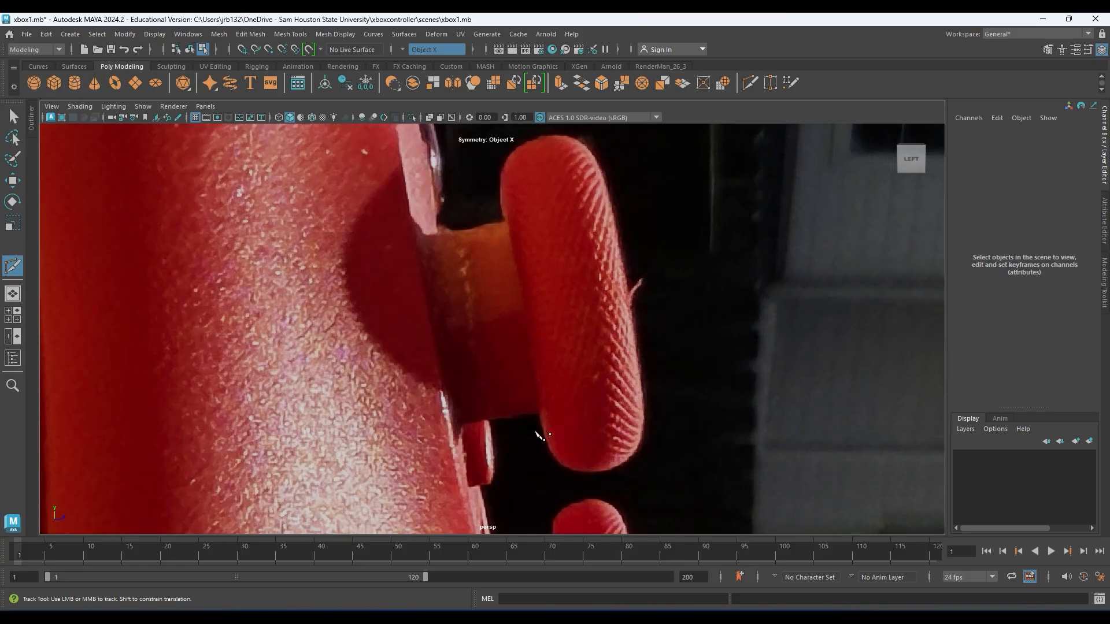
alt+middle_drag(746, 277, 647, 307)
alt+right_drag(647, 307, 885, 370)
alt+middle_drag(455, 299, 535, 338)
scroll(546, 306, up, 4)
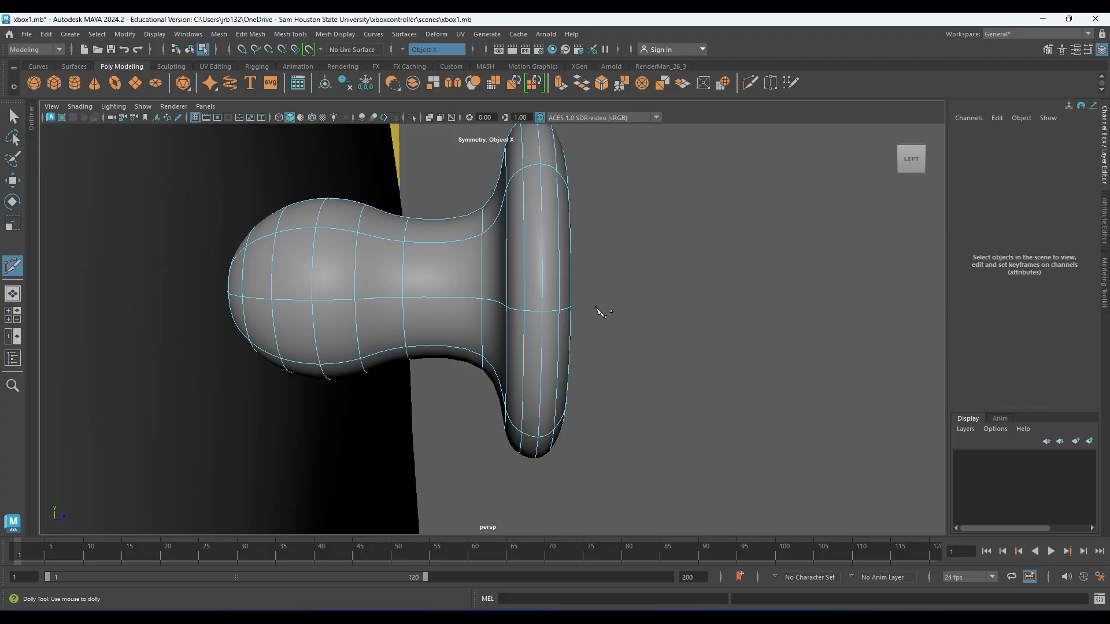
- Insert supporting edge loops with Multi-Cut where the thumbstick's stem meets the cap, and display the mesh smoothed
key(1)
alt+drag(486, 288, 537, 266)
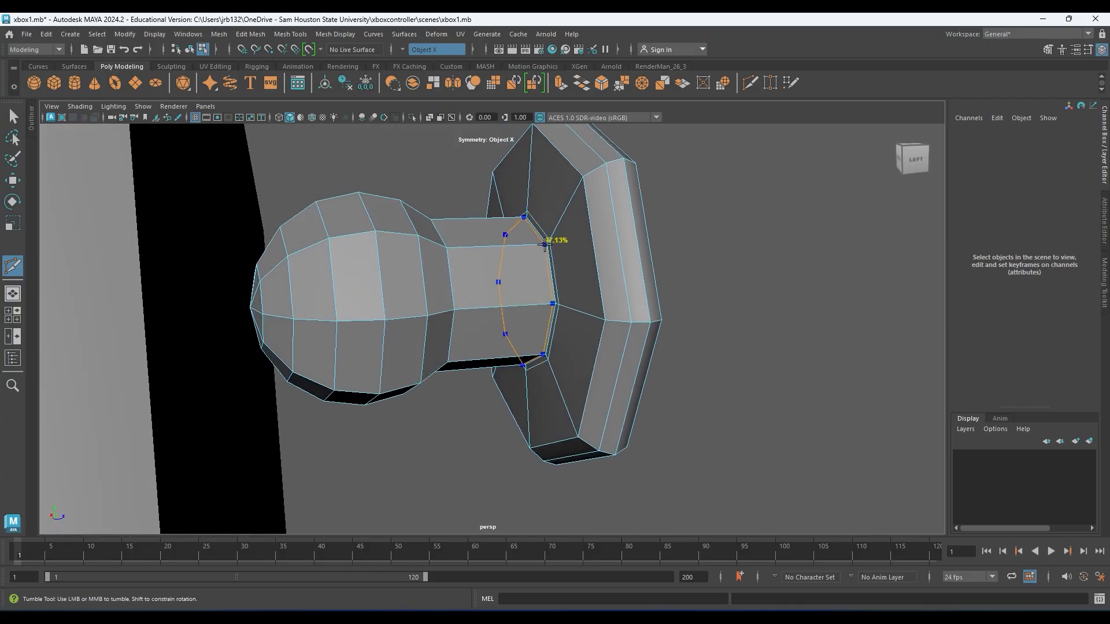
key(3)
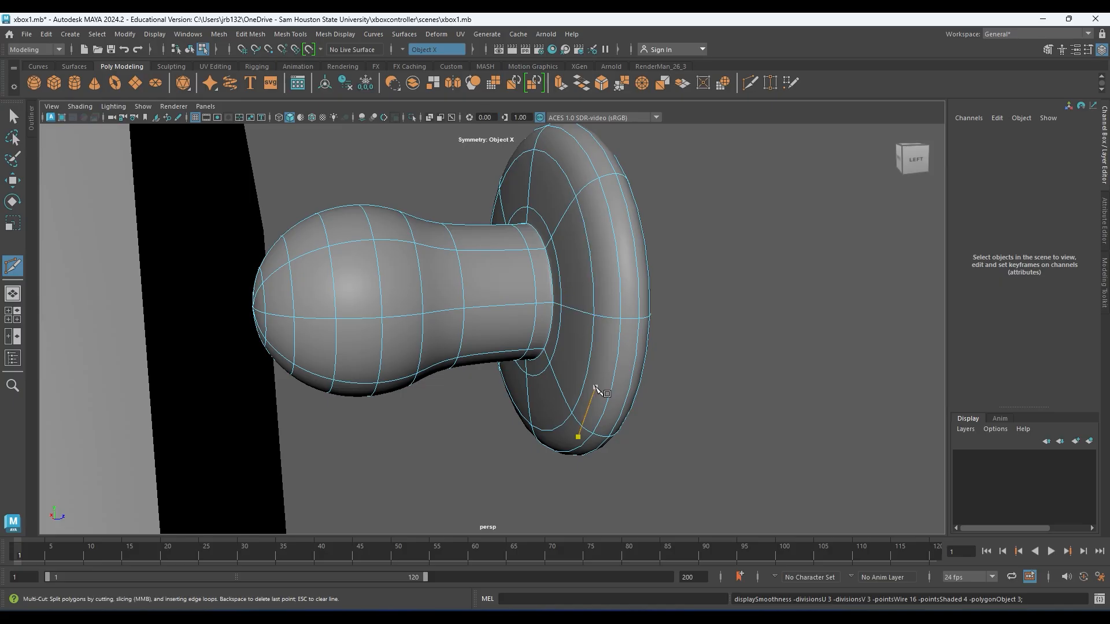
- Insert supporting edge loops with Multi-Cut on both sides of the junction between the stem and the ball, and display the mesh smoothed
key(1)
alt+drag(510, 301, 446, 255)
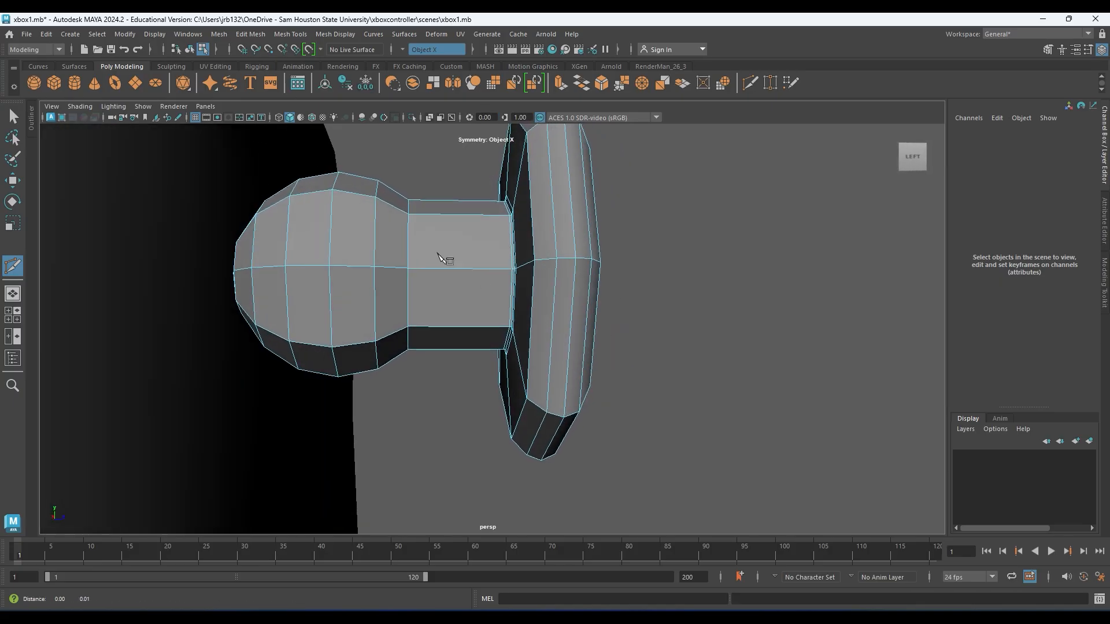
alt+middle_drag(446, 255, 466, 291)
alt+right_drag(466, 291, 631, 362)
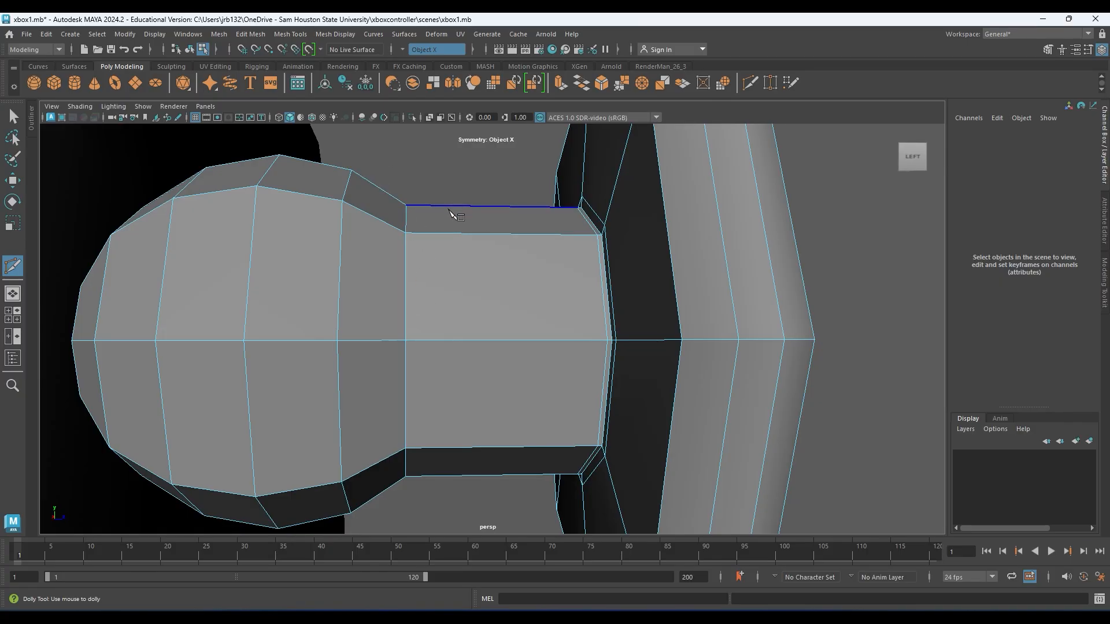
key(3)
click(406, 233)
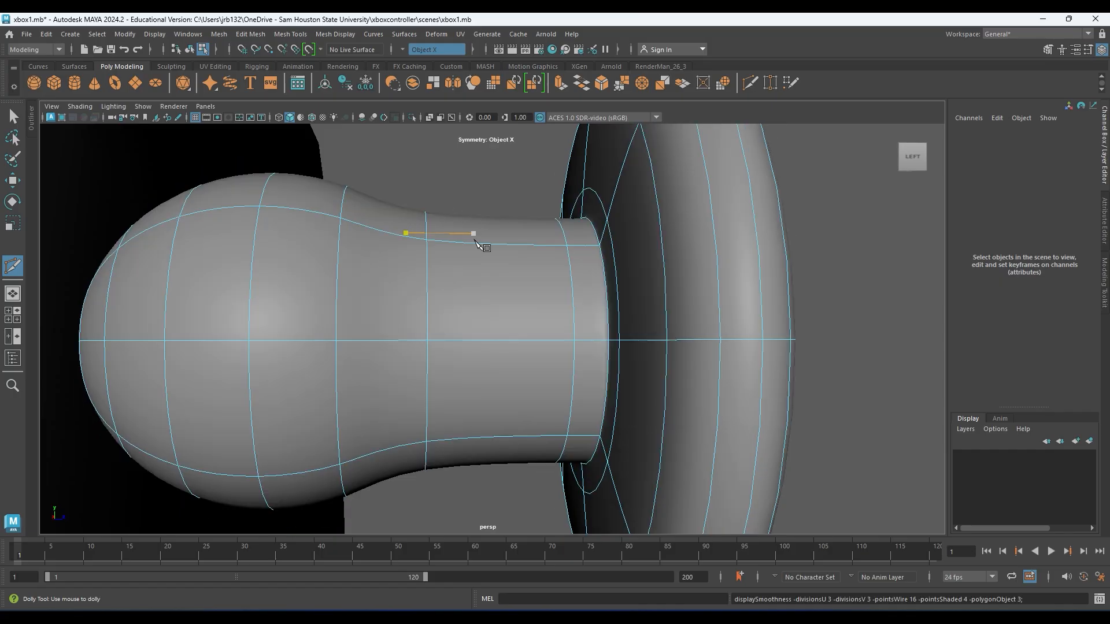
key(1)
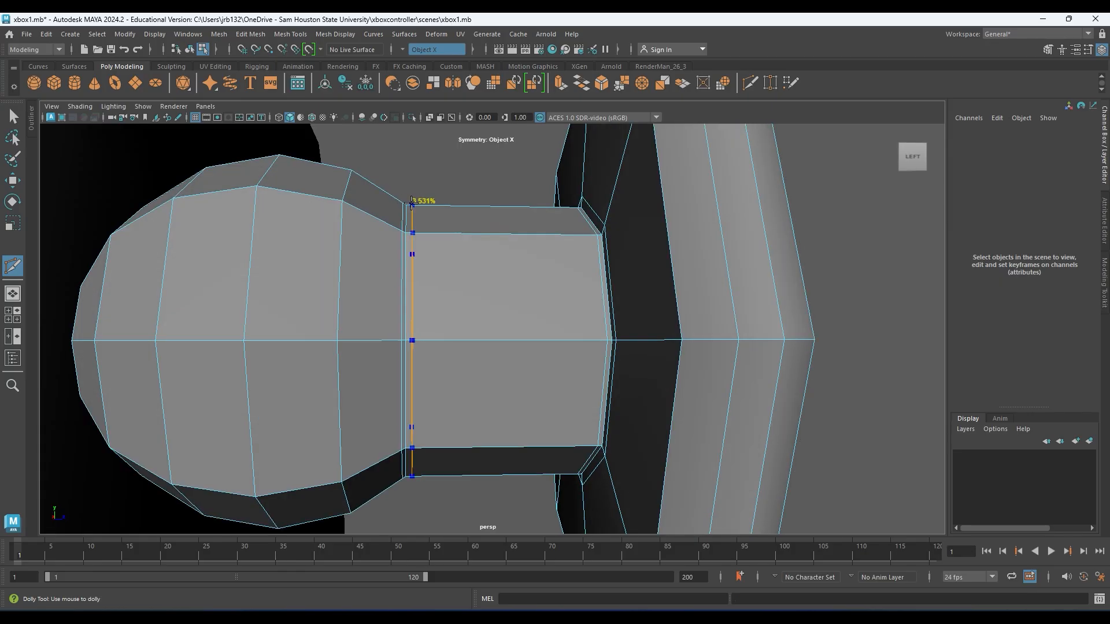
ctrl+click(406, 203)
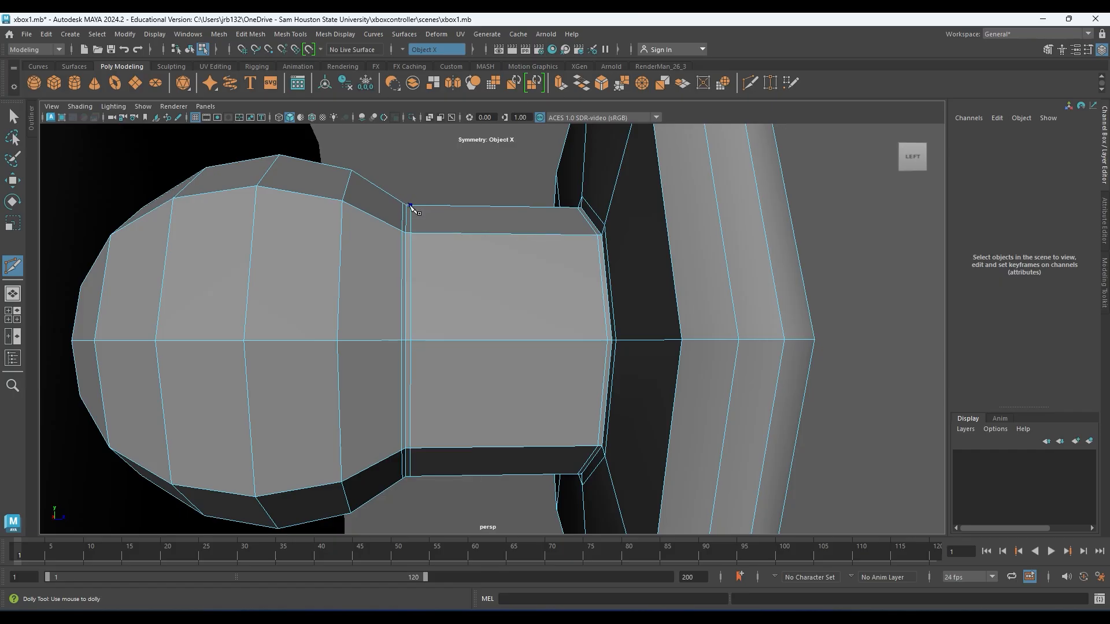
scroll(406, 205, up, 5)
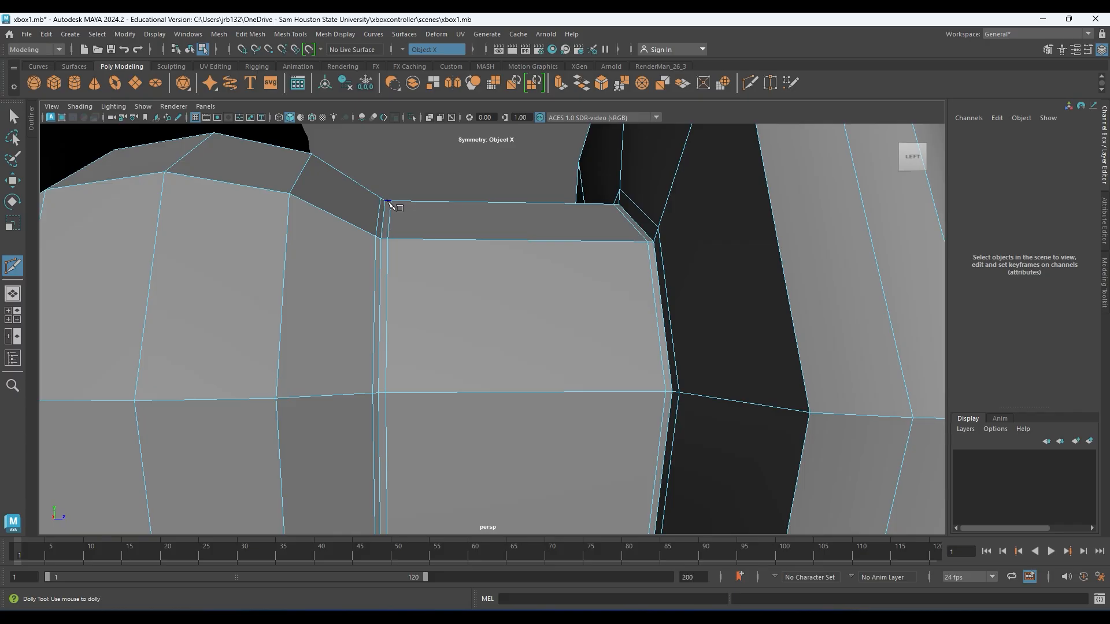
click(388, 202)
key(3)
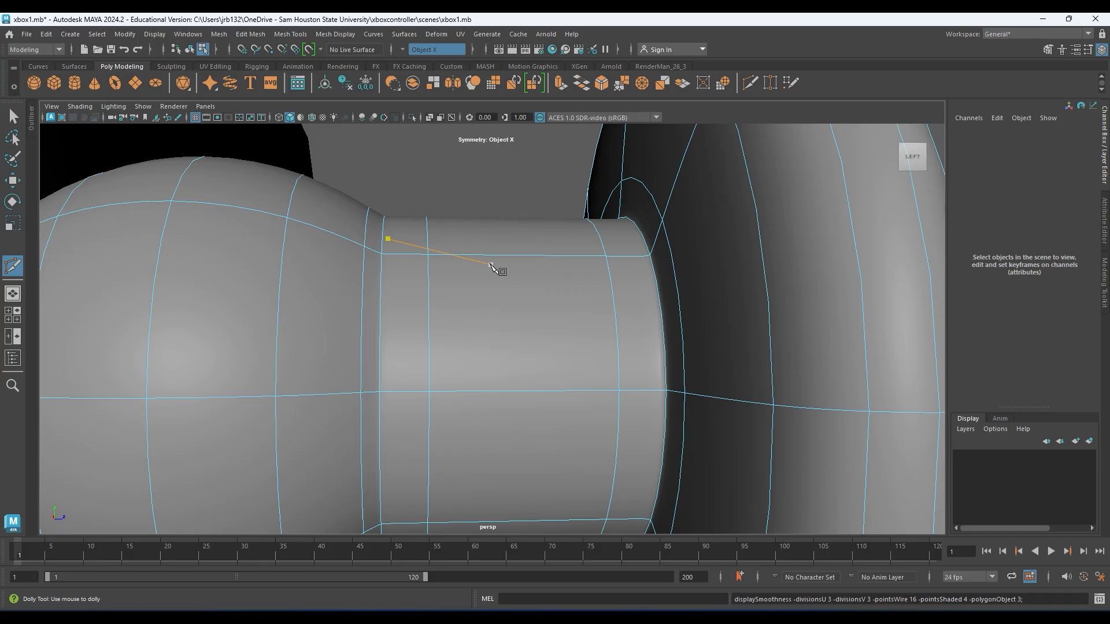
- Try an edge loop around the border of the controller body's front face, preview the body smoothed, and undo the loop
scroll(495, 272, down, 10)
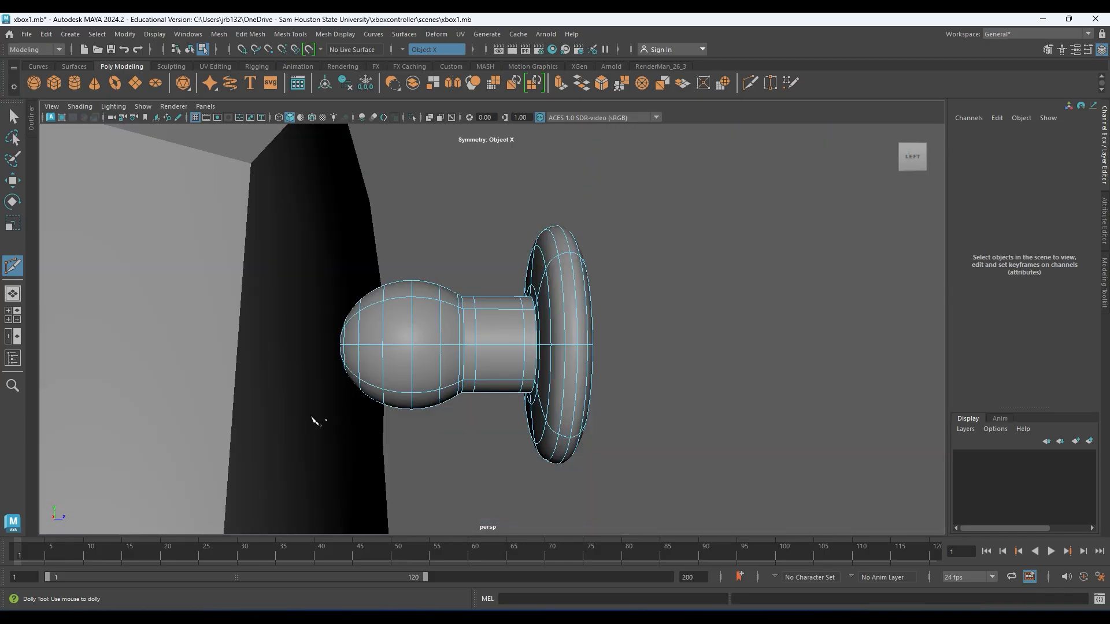
key(q)
alt+drag(220, 350, 332, 380)
alt+drag(242, 366, 394, 340)
shift+right_drag(317, 176, 285, 179)
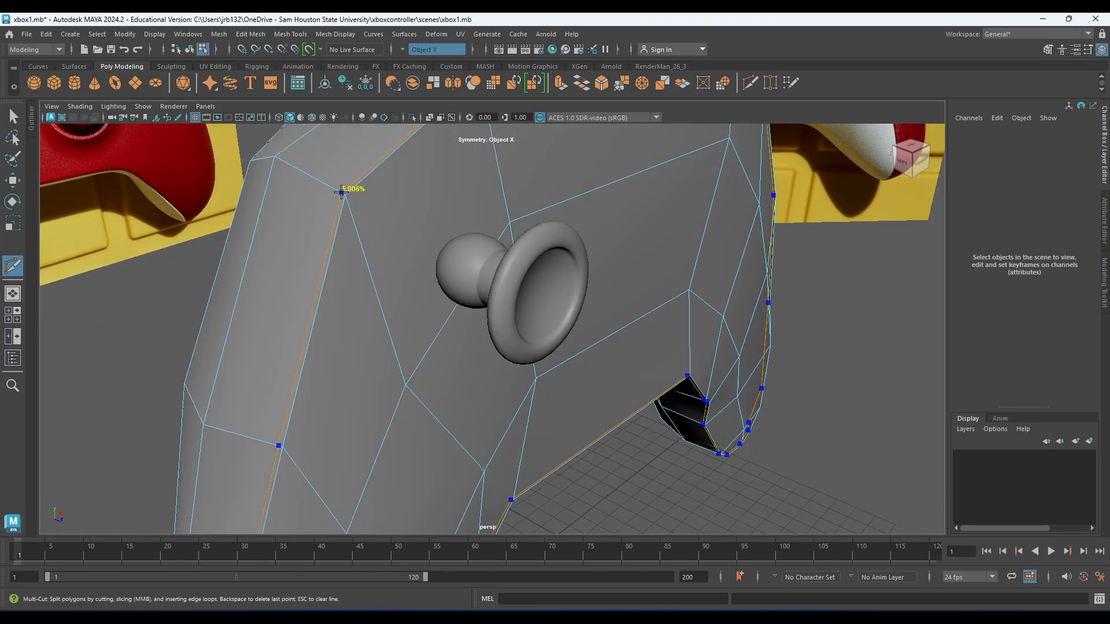
ctrl+click(341, 192)
alt+middle_drag(382, 204, 366, 317)
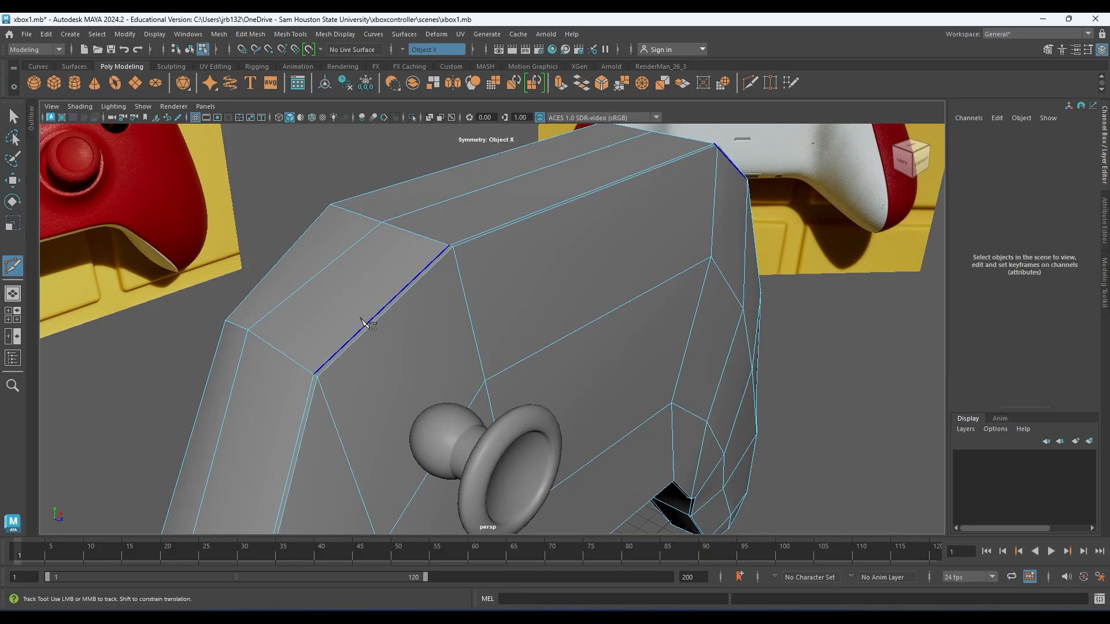
key(3)
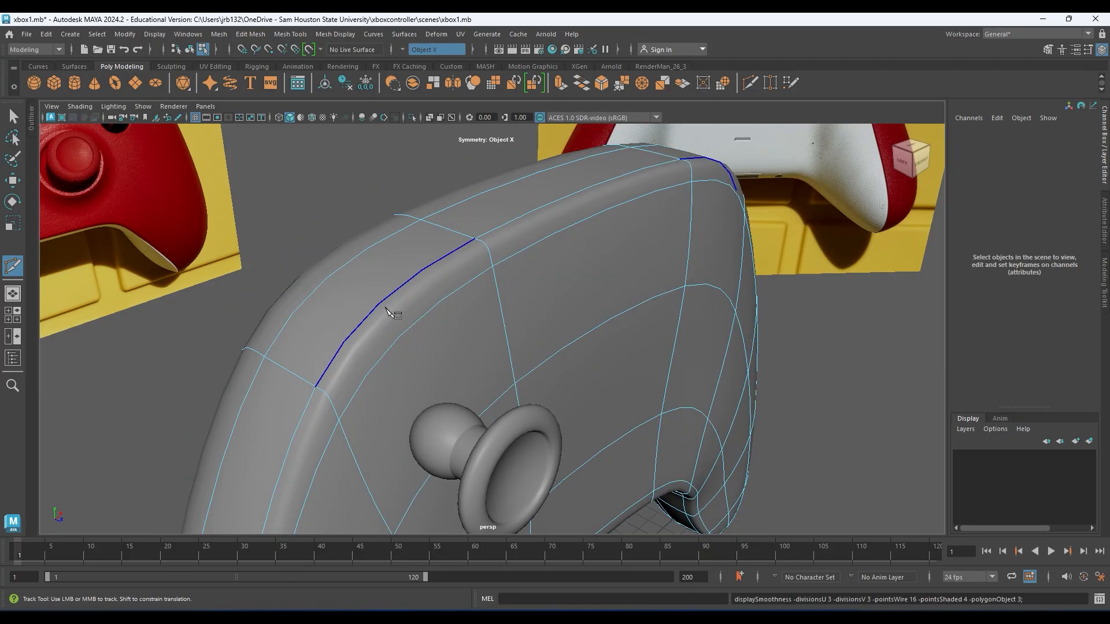
alt+drag(386, 308, 479, 291)
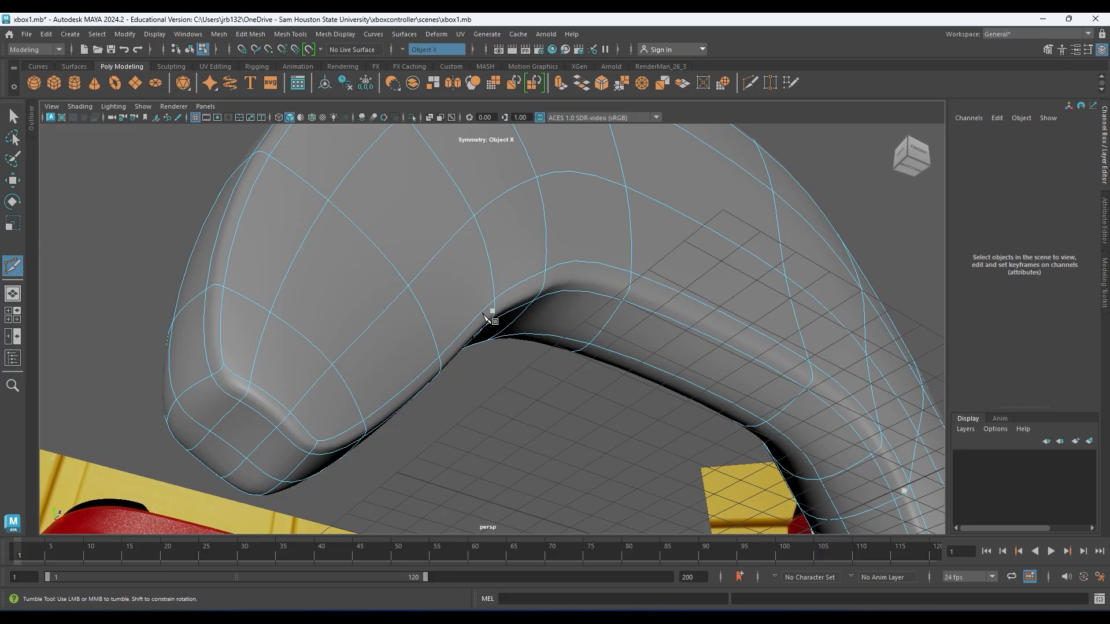
key(1)
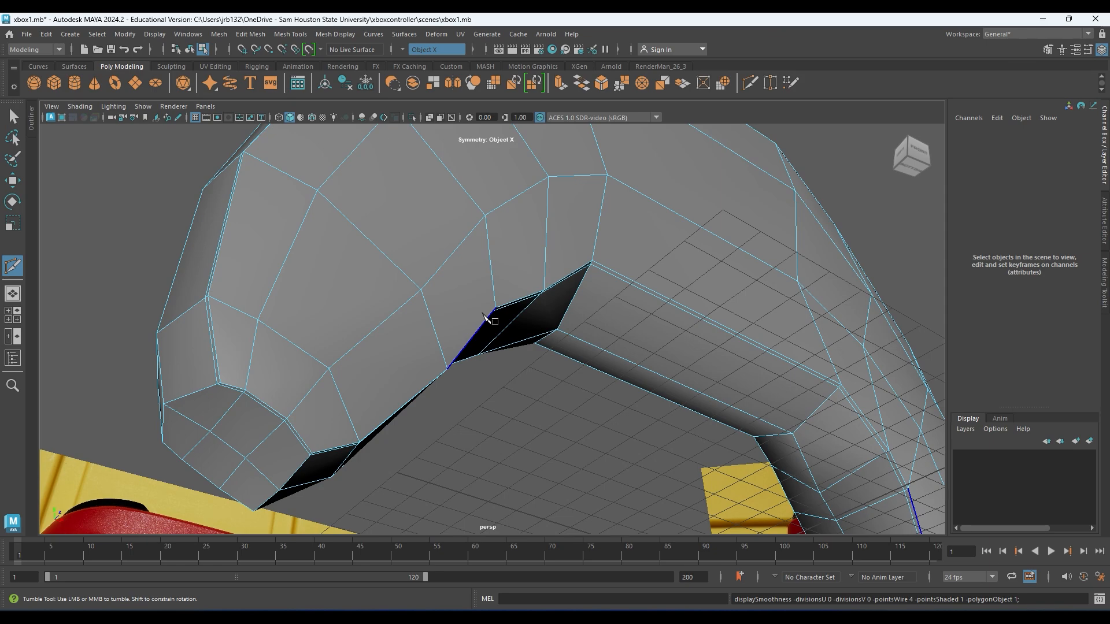
key(ctrl+z)
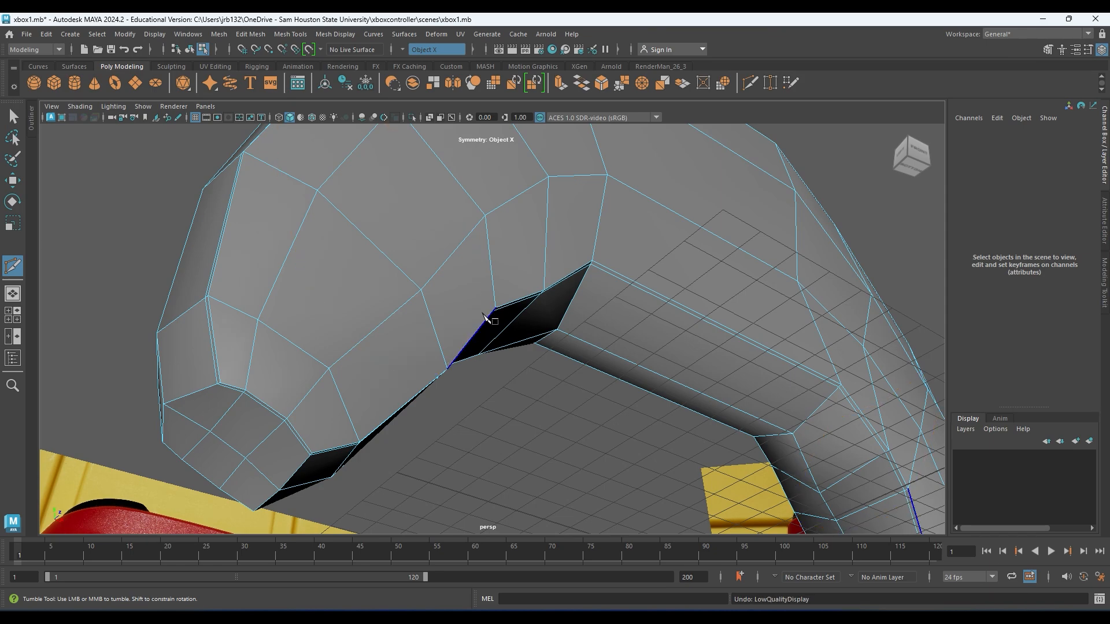
key(ctrl+z)
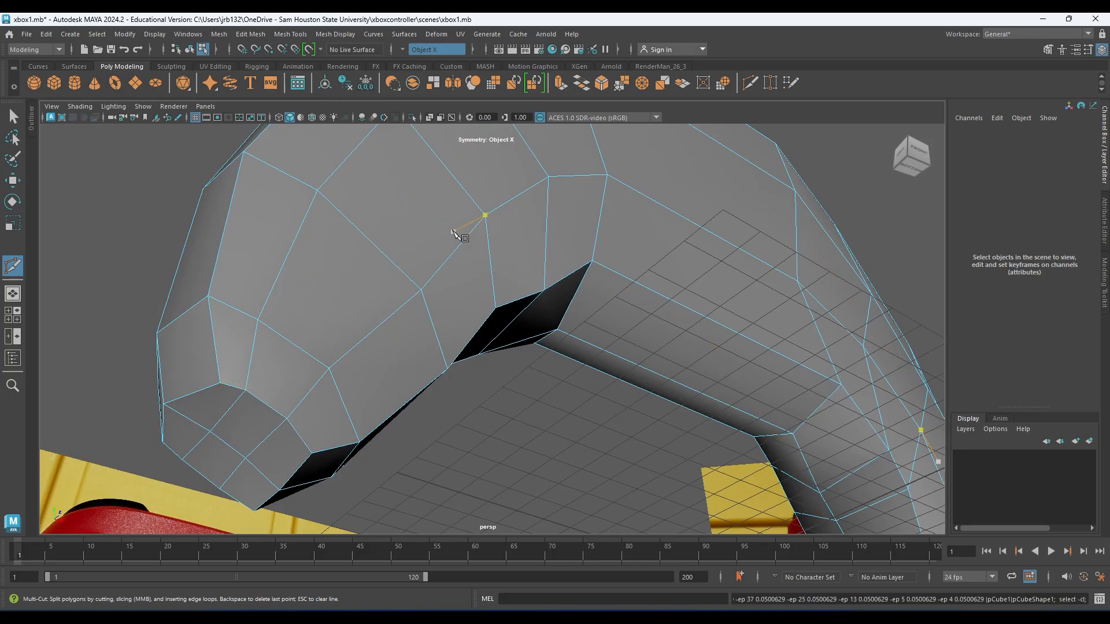
- With Object X symmetry, cut a diagonal edge across the body's sloped shoulder face, from its lower front corner vertex to the top face's end edge
alt+drag(457, 249, 446, 312)
alt+middle_drag(446, 312, 397, 193)
alt+middle_drag(454, 272, 518, 255)
scroll(533, 332, down, 4)
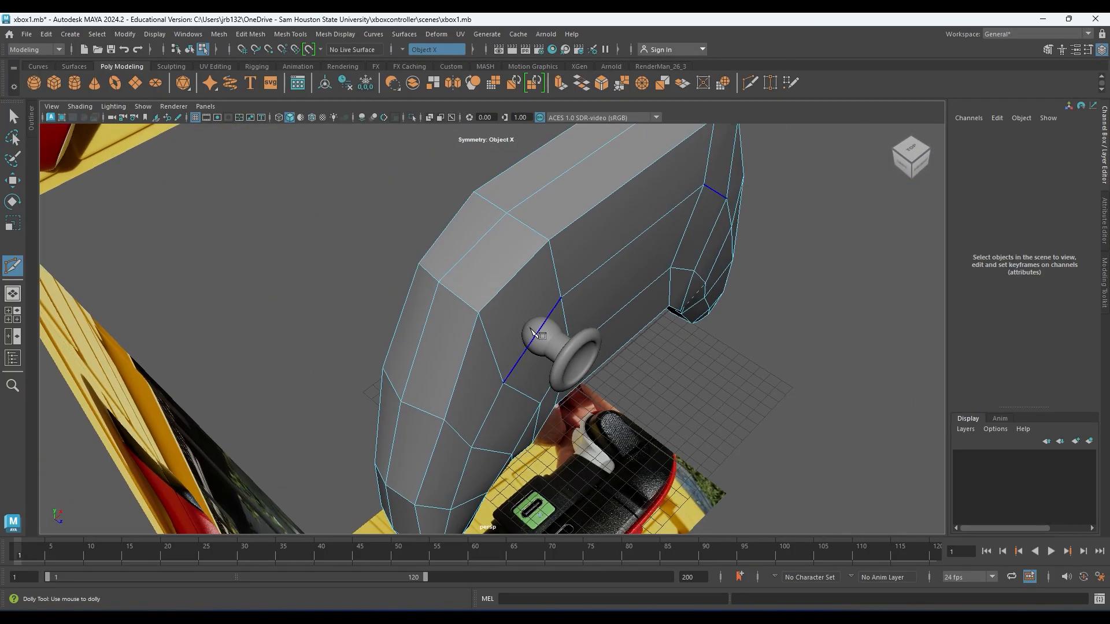
alt+middle_drag(595, 340, 478, 315)
scroll(476, 315, up, 5)
click(426, 195)
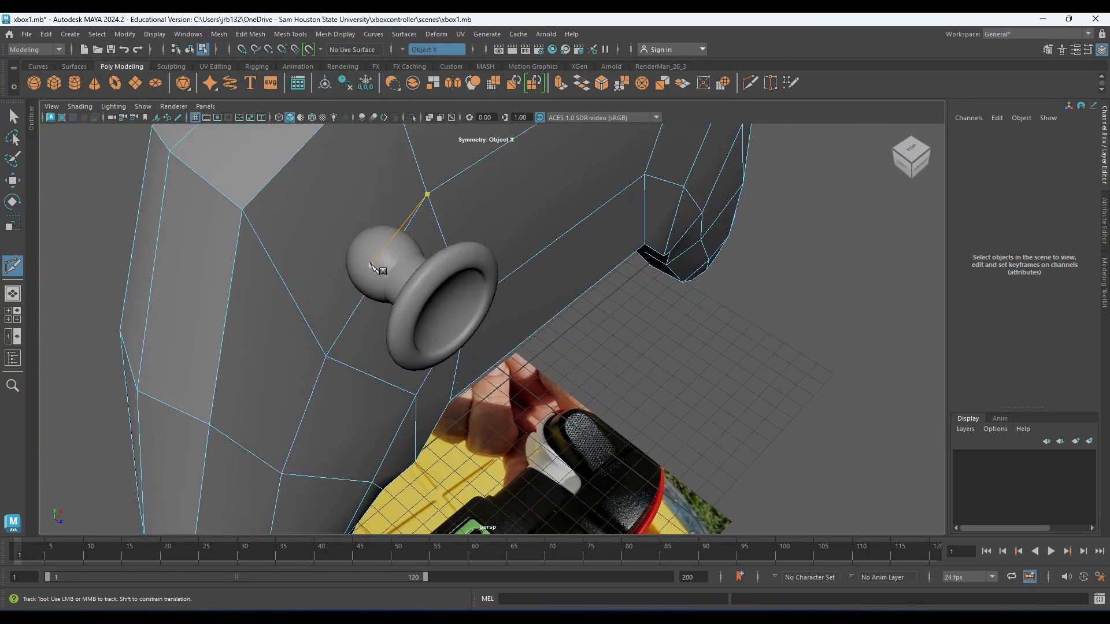
alt+middle_drag(373, 267, 448, 389)
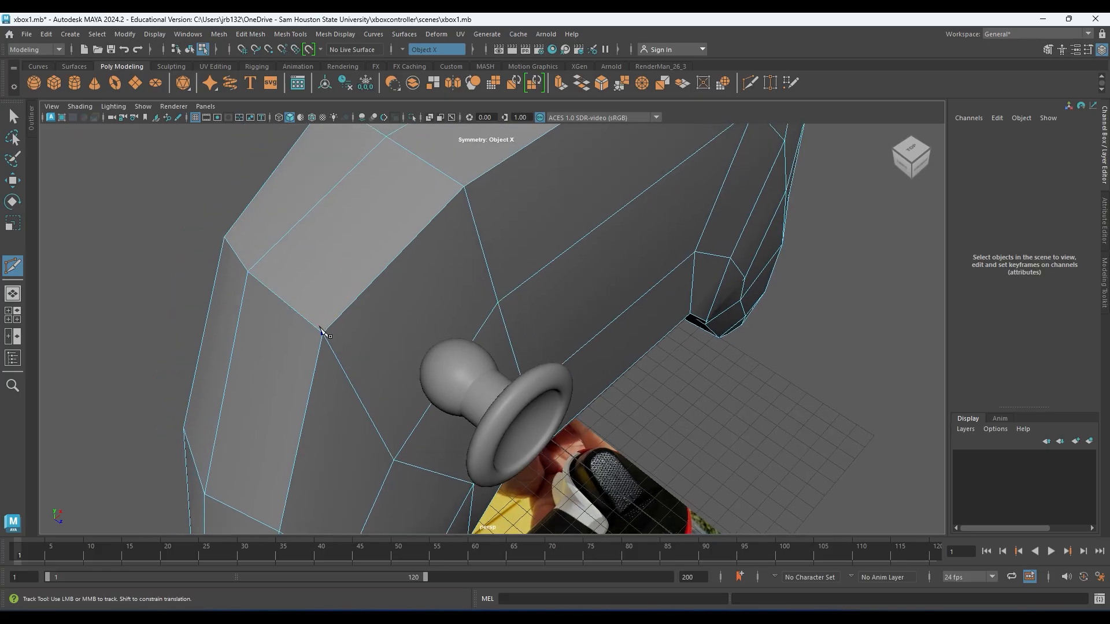
alt+middle_drag(322, 329, 342, 379)
drag(308, 351, 342, 384)
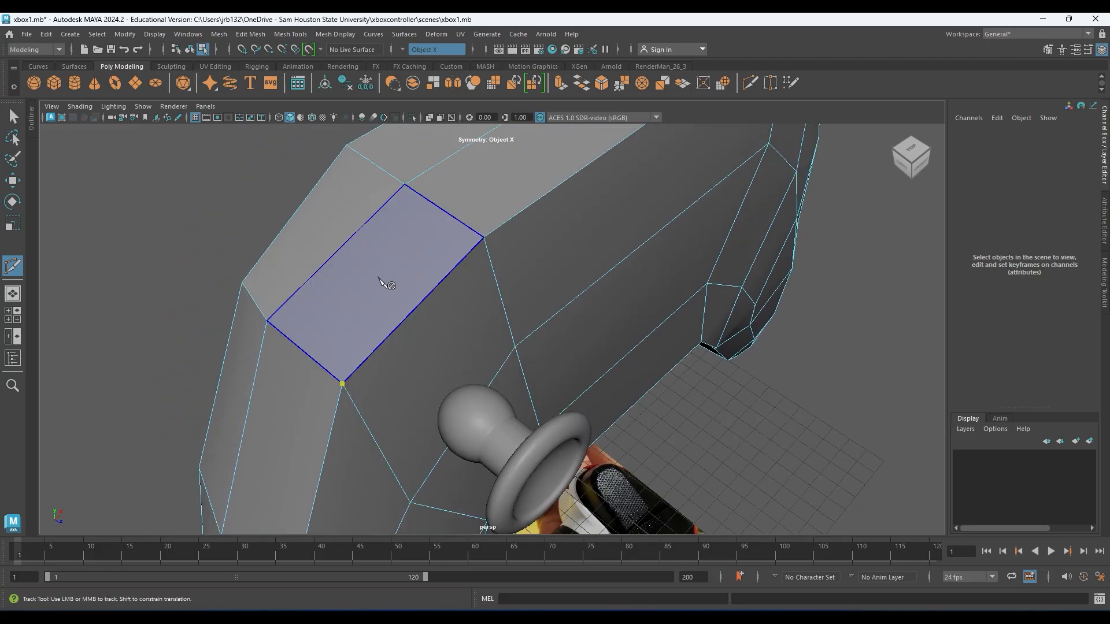
alt+middle_drag(507, 218, 377, 362)
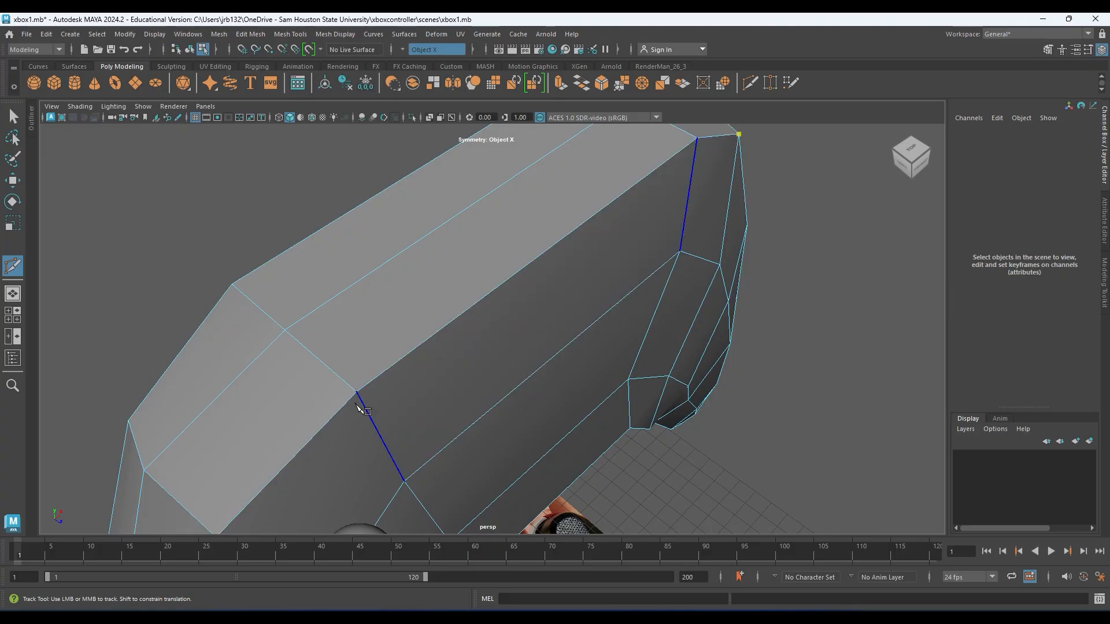
alt+middle_drag(350, 381, 497, 234)
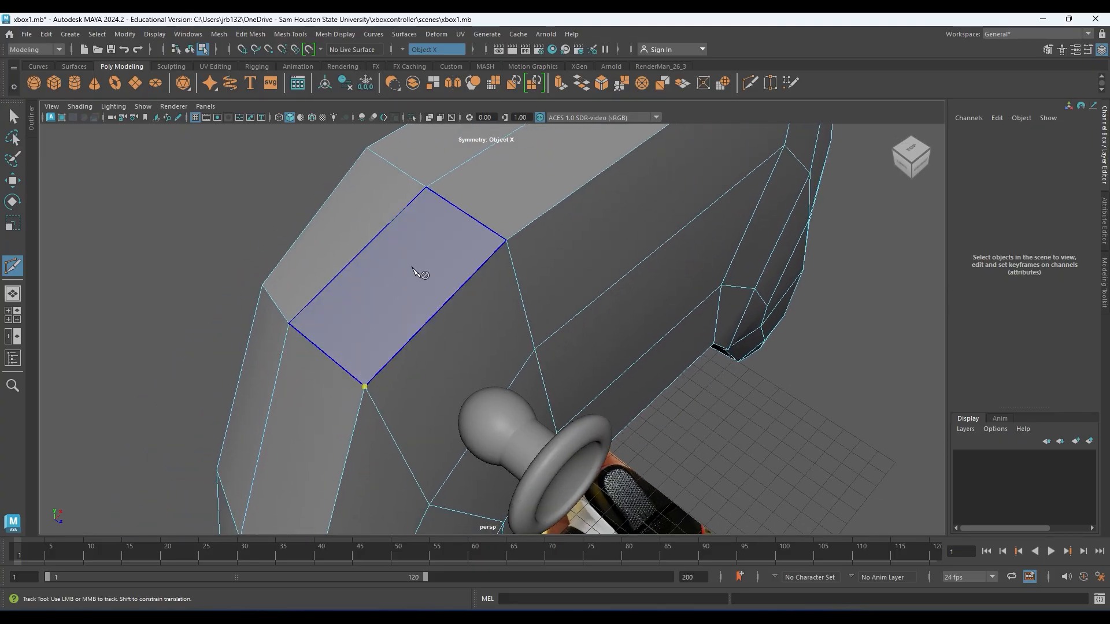
drag(453, 205, 474, 218)
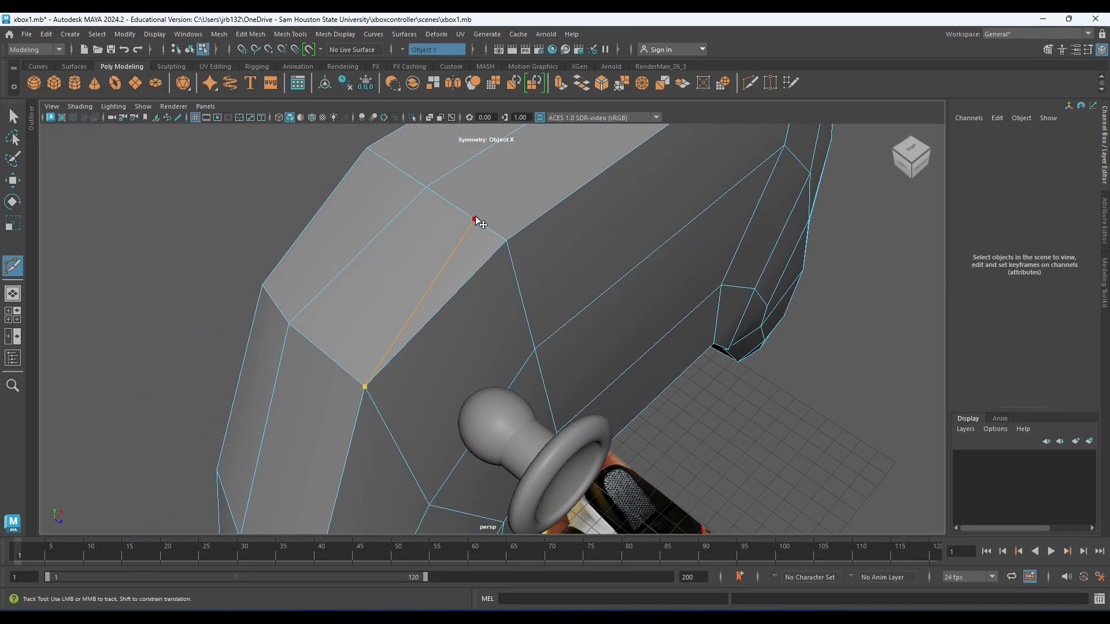
alt+middle_drag(502, 227, 361, 367)
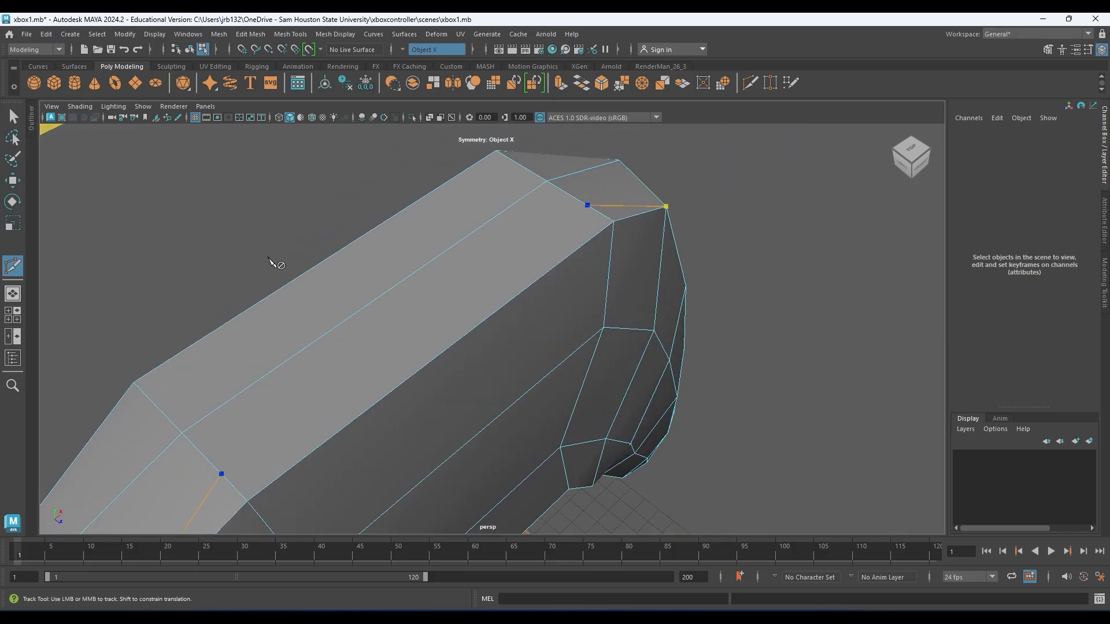
key(Return)
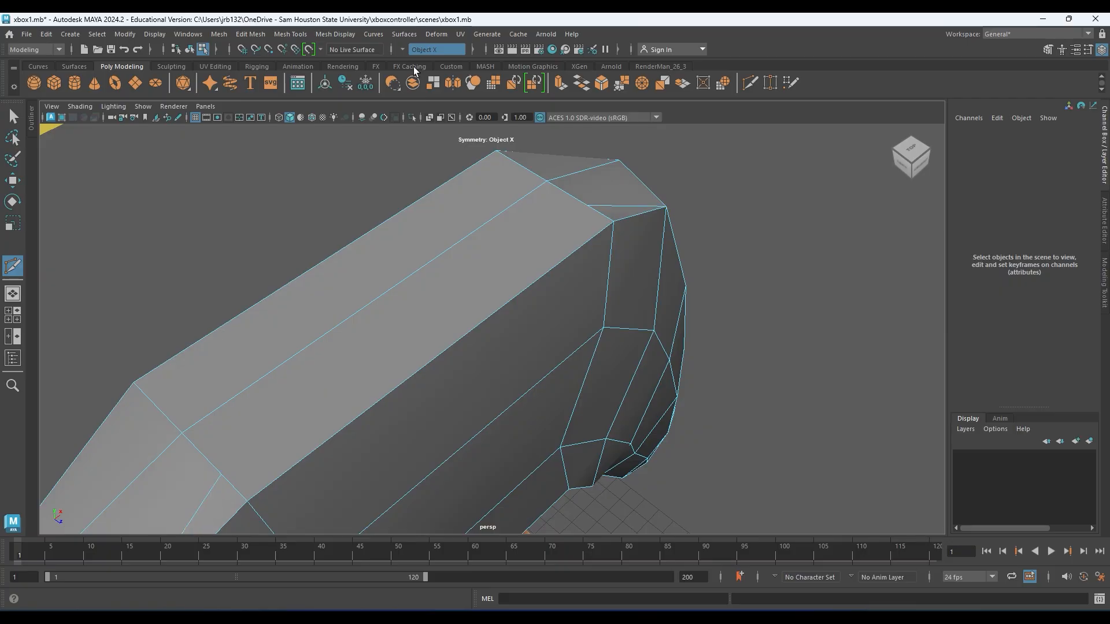
- Turn symmetry off and cut an edge along the body's top face, joining the ends of the two diagonal shoulder cuts
click(400, 50)
click(417, 55)
alt+middle_drag(353, 362, 378, 326)
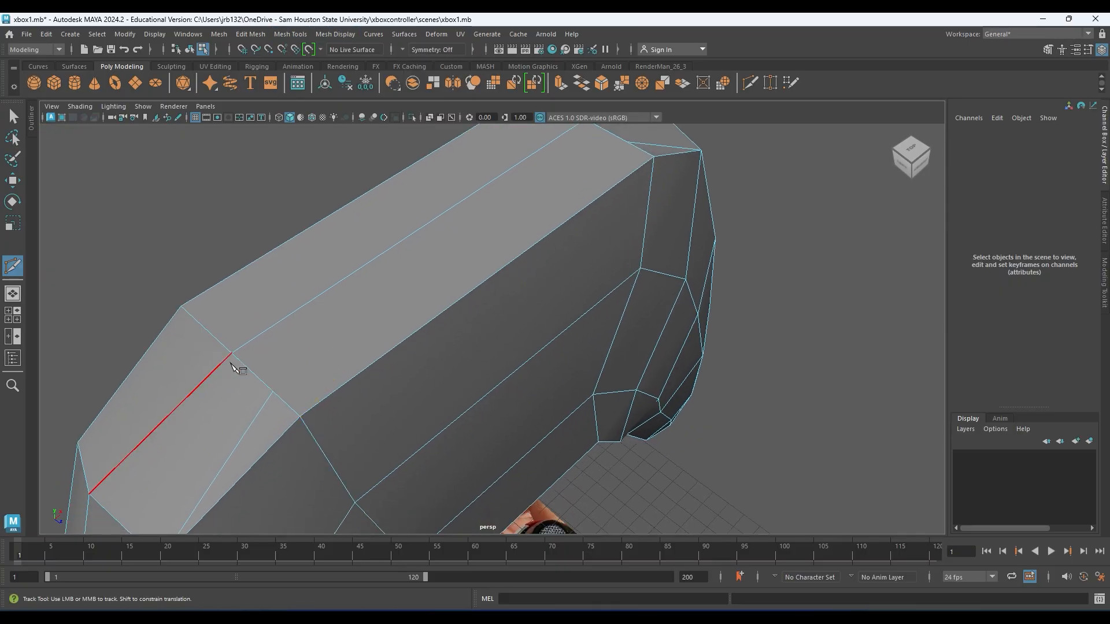
click(273, 392)
click(628, 142)
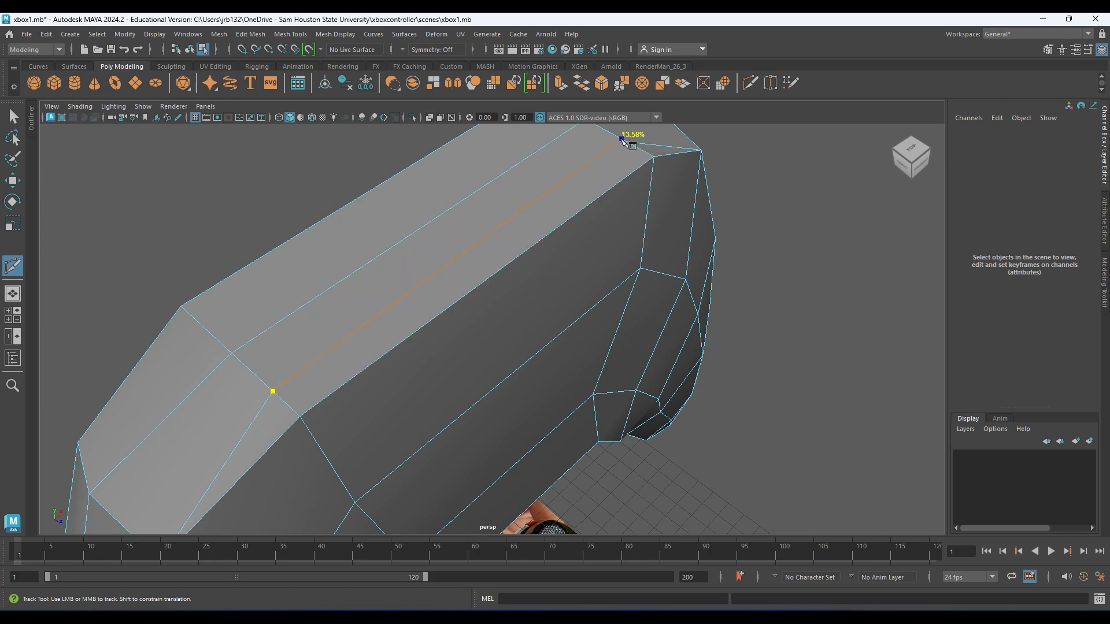
right_click(638, 149)
- Display the controller body smoothed and examine how the added edges shape the upper front rim and shoulder
click(300, 416)
alt+middle_drag(380, 409, 424, 383)
click(363, 375)
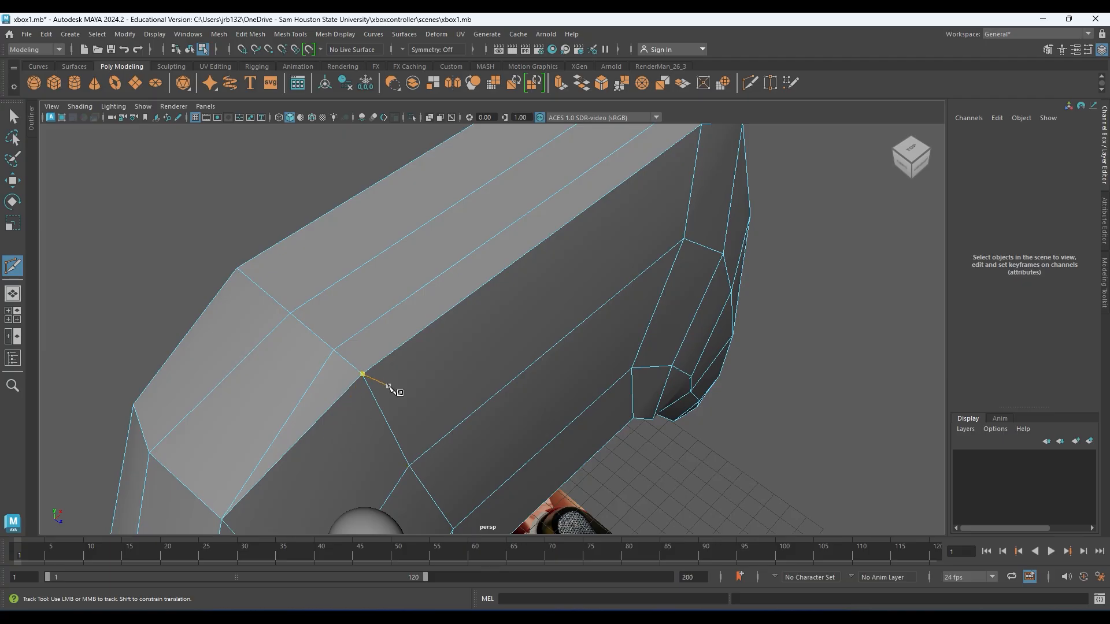
alt+middle_drag(423, 449, 471, 441)
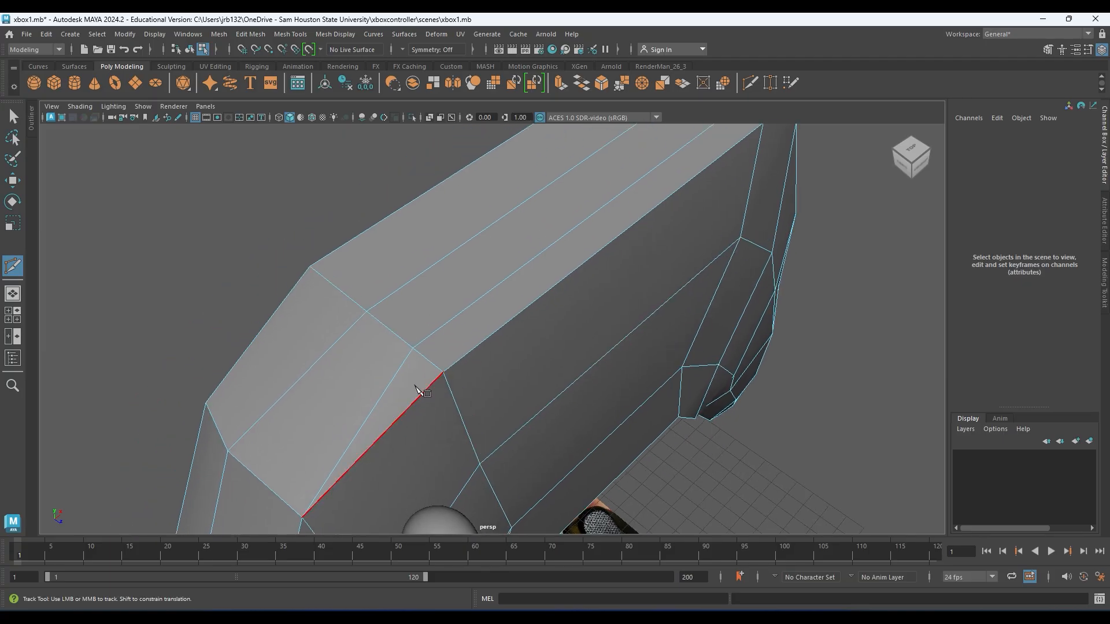
key(q)
alt+middle_drag(289, 528, 348, 470)
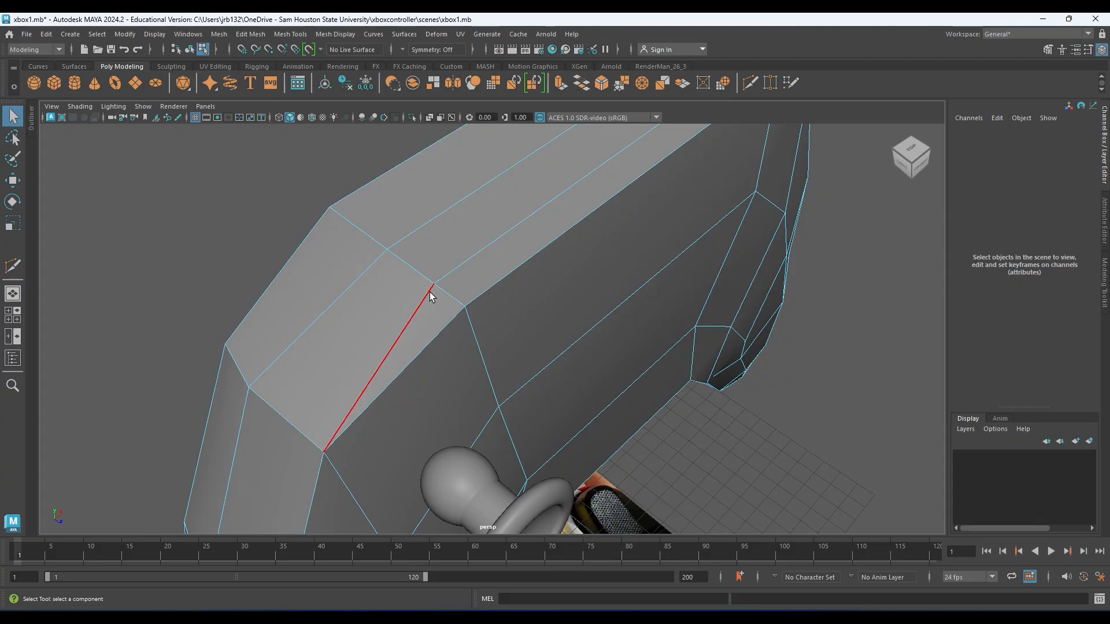
alt+drag(443, 288, 375, 390)
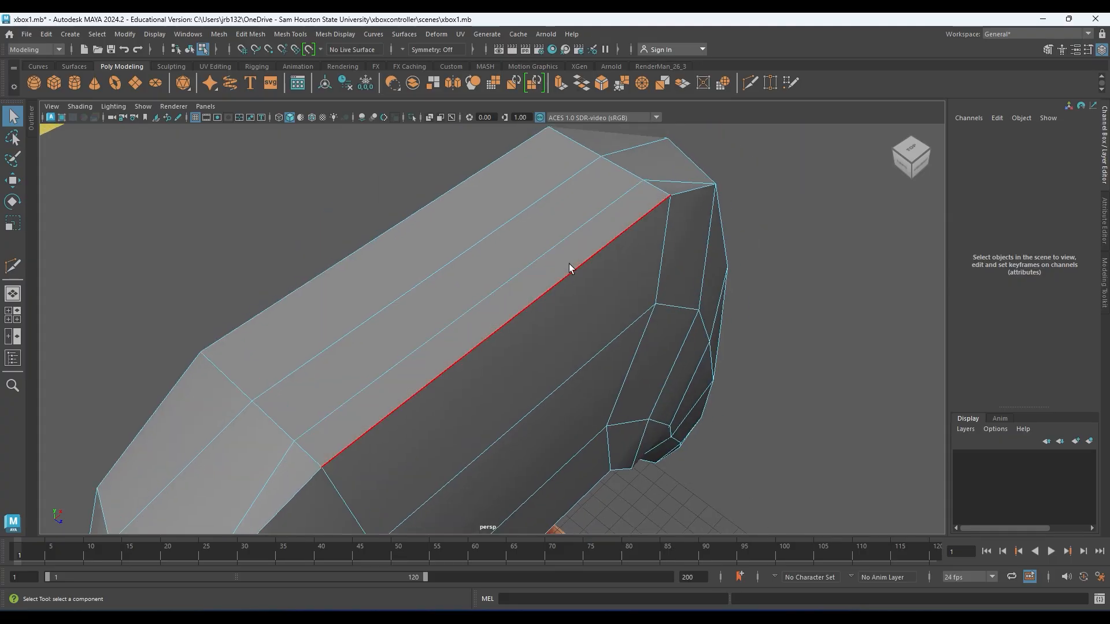
key(3)
alt+drag(427, 434, 512, 310)
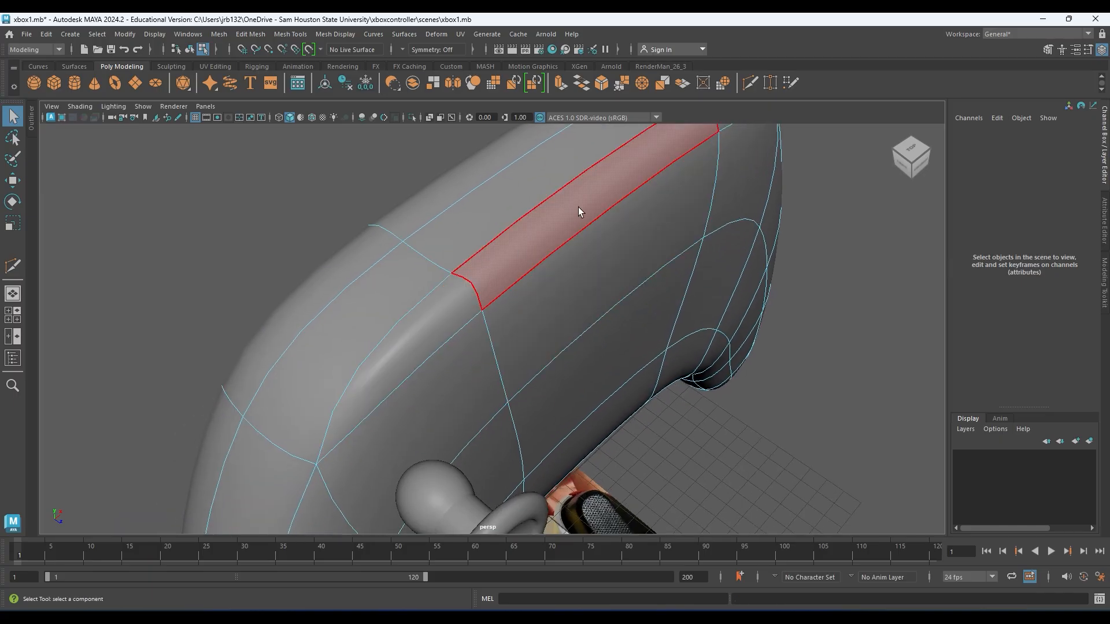
alt+drag(567, 235, 619, 340)
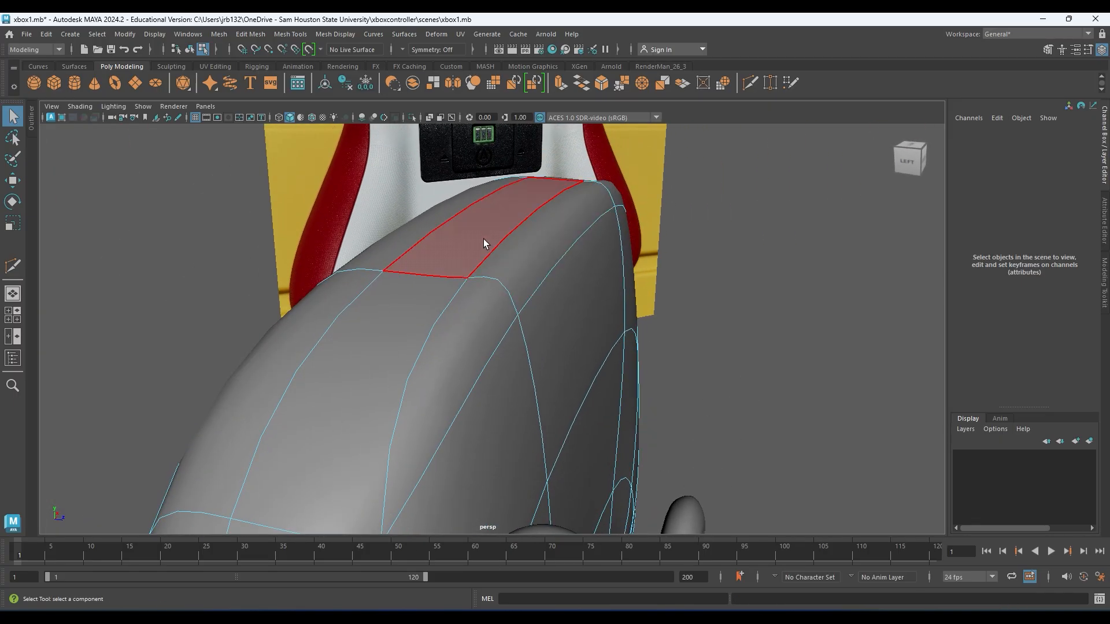
alt+drag(516, 387, 474, 394)
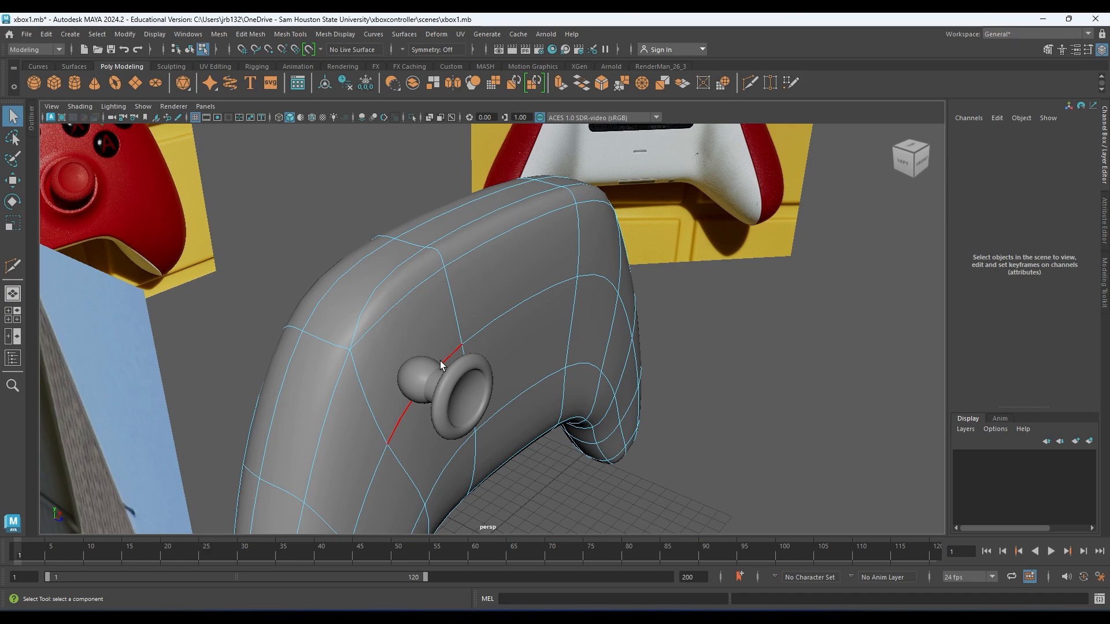
- Undo the cuts on the body's top and shoulder faces, and display the body unsmoothed in object mode
key(ctrl+z)
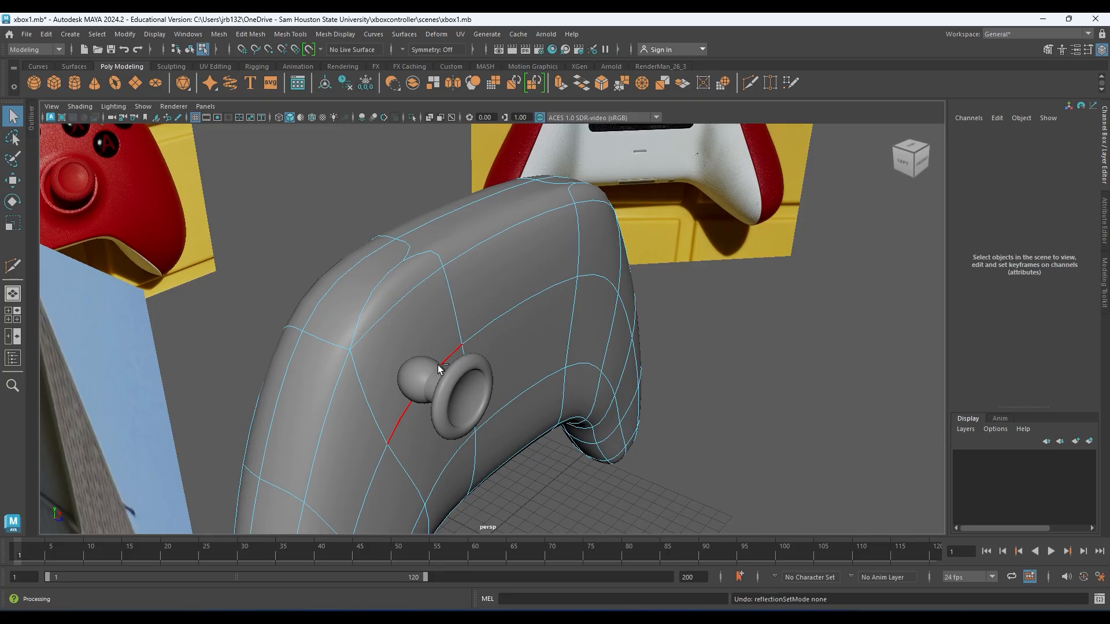
key(ctrl+z)
alt+drag(517, 295, 419, 322)
alt+middle_drag(420, 322, 541, 393)
scroll(445, 346, up, 5)
alt+drag(446, 346, 561, 379)
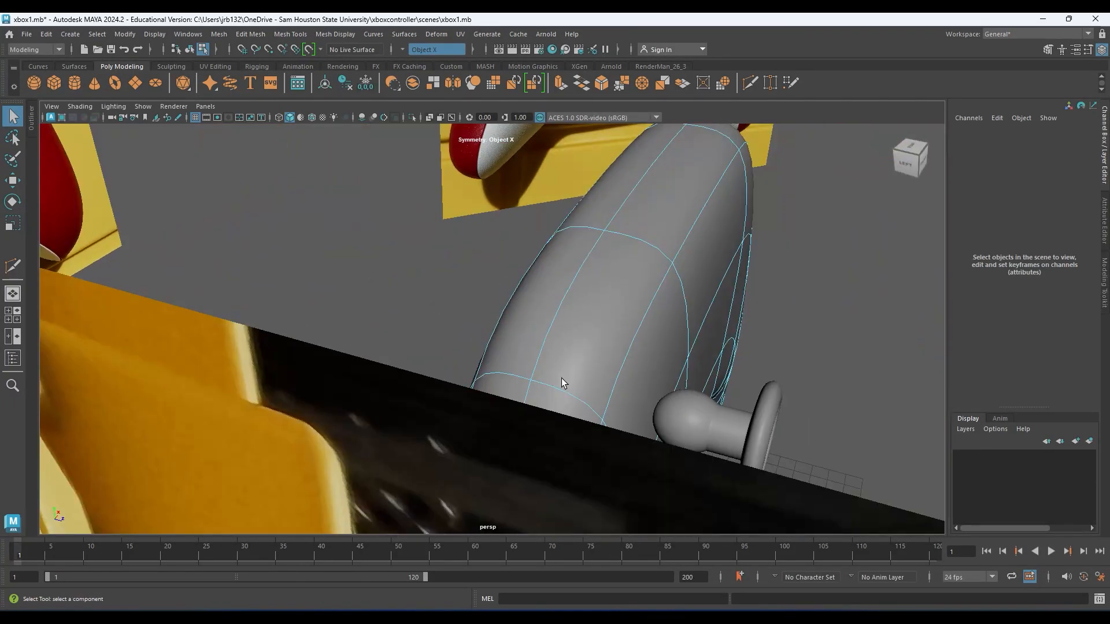
scroll(551, 389, up, 5)
alt+middle_drag(676, 413, 532, 355)
scroll(532, 355, up, 2)
alt+drag(532, 355, 505, 332)
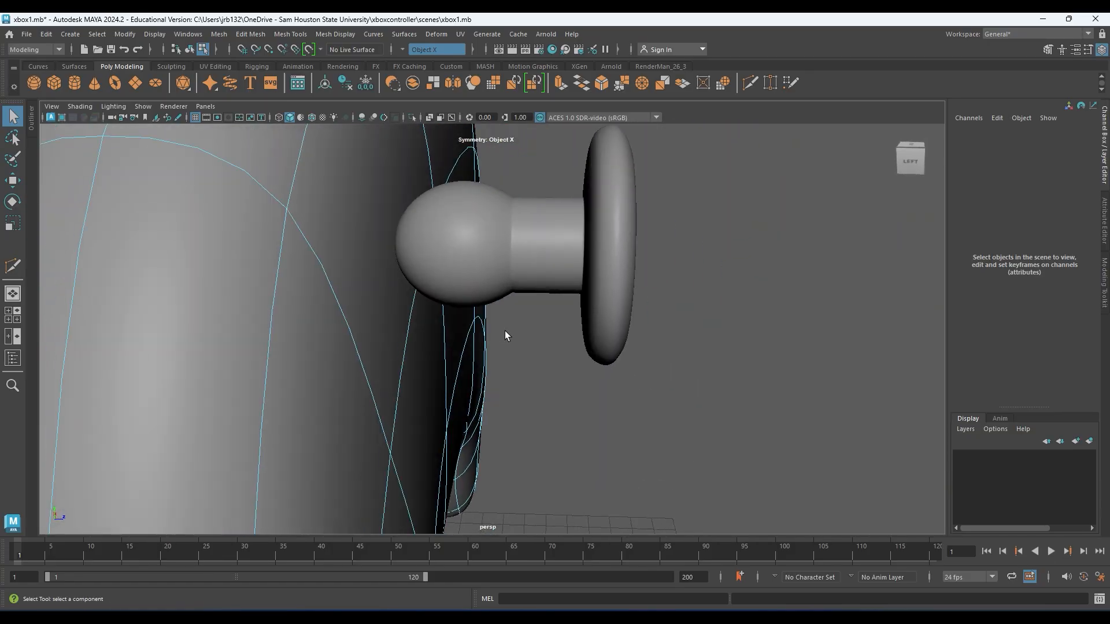
click(482, 272)
right_click(462, 229)
click(471, 229)
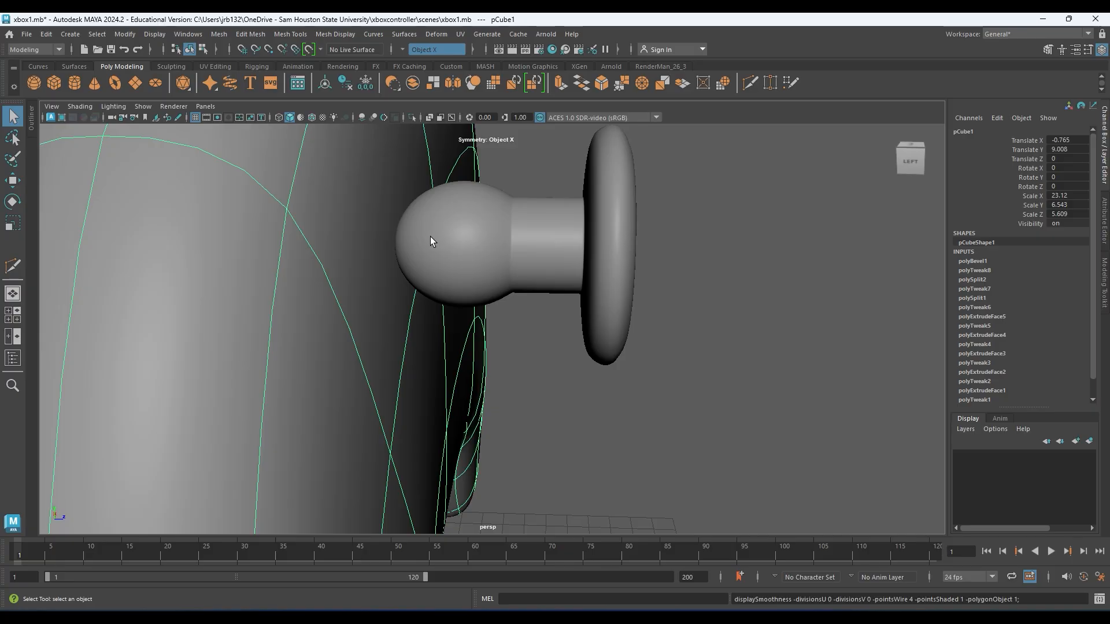
key(1)
- In the front view, move the thumbstick onto its reference at X 0.1, Y -0.988 and scale it uniformly to 1.183
click(495, 238)
key(space)
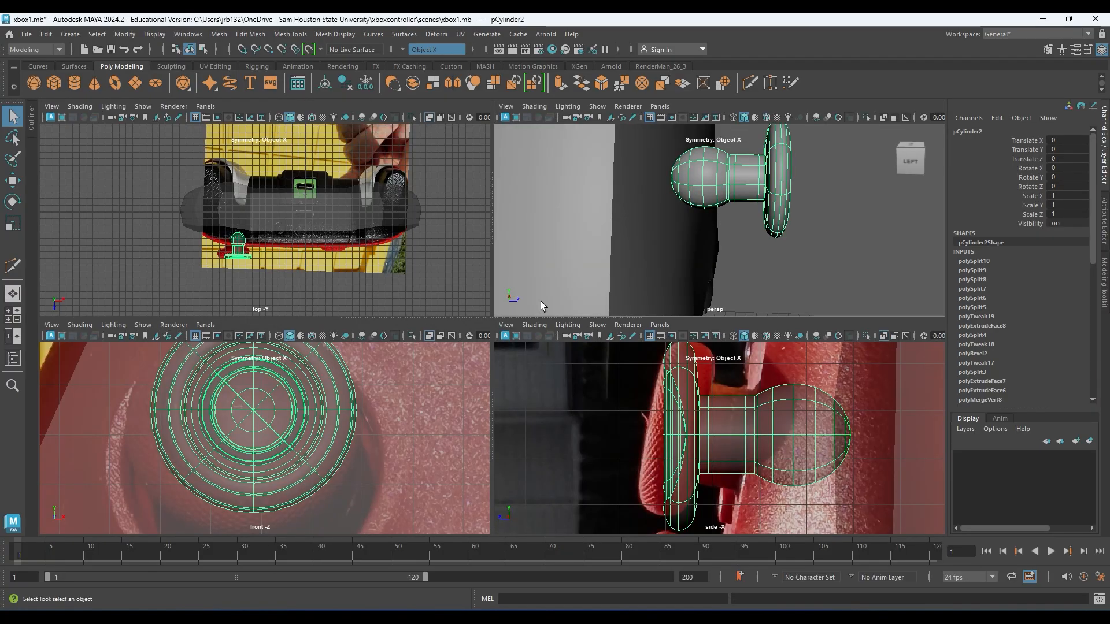
key(space)
alt+right_drag(360, 446, 387, 314)
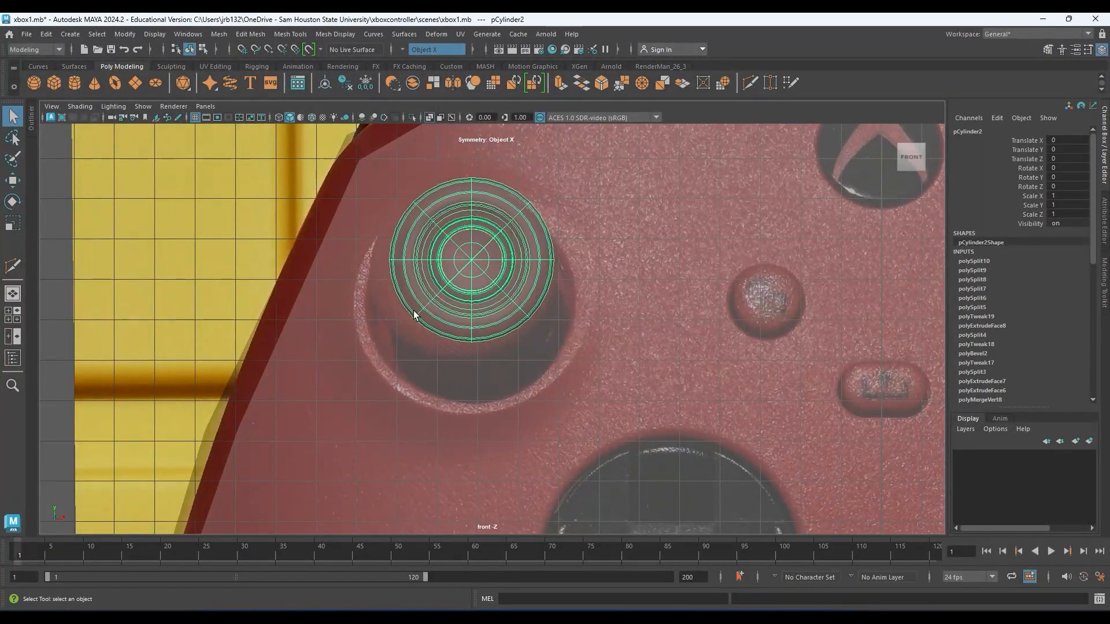
key(w)
drag(473, 247, 504, 306)
key(r)
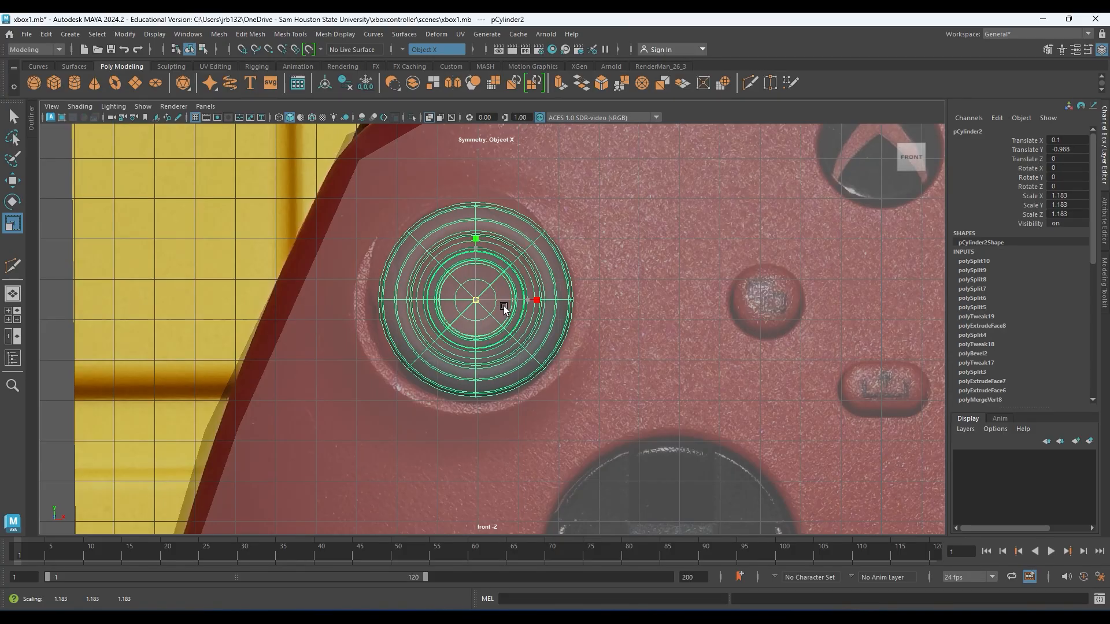
- Duplicate the thumbstick and place the copy over the reference's lower thumbstick at X 15.599, Y -6.999
key(w)
alt+middle_drag(495, 313, 290, 294)
alt+right_drag(290, 294, 119, 268)
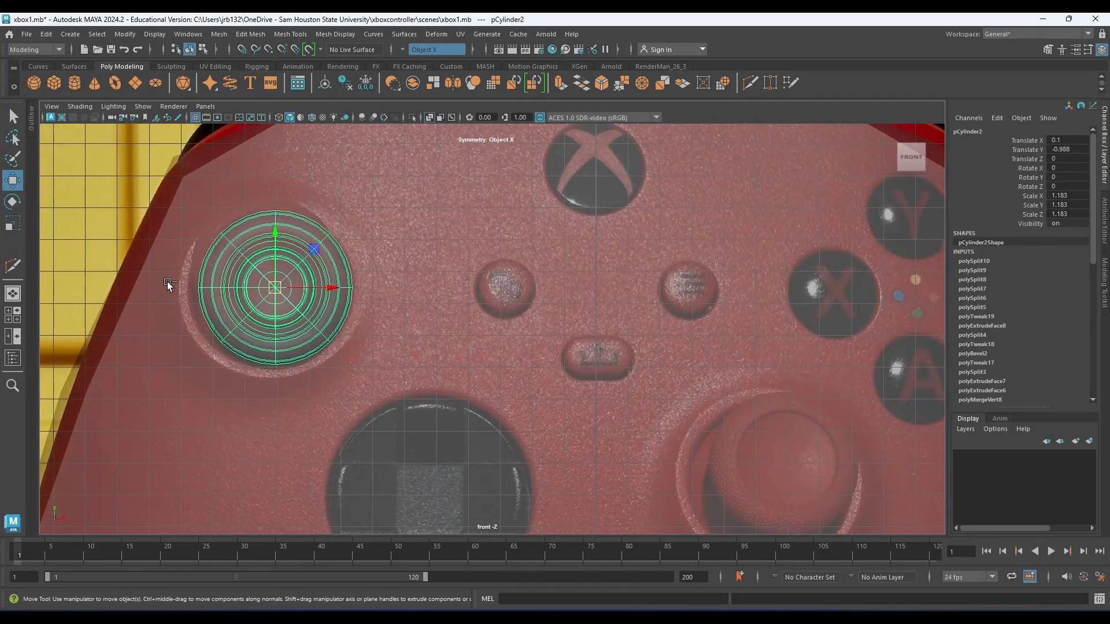
key(ctrl+d)
drag(324, 252, 810, 390)
alt+middle_drag(810, 389, 586, 282)
drag(549, 322, 548, 369)
alt+middle_drag(411, 318, 516, 434)
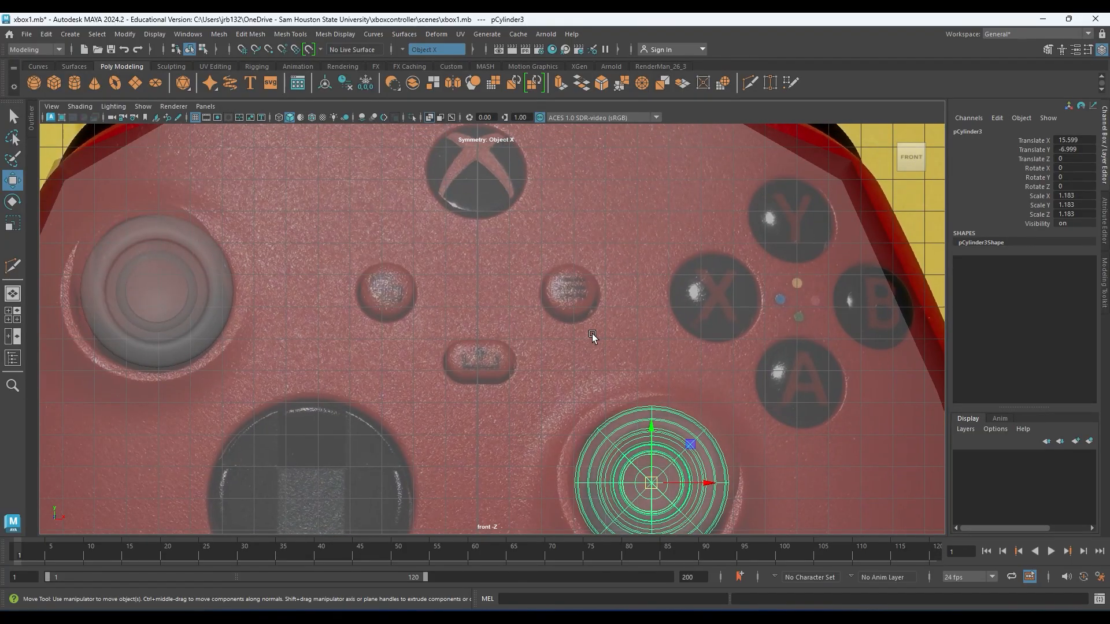
- Create a polygon cylinder for a face button and move it forward in the top view to Z 7.388
alt+middle_drag(620, 269, 537, 397)
alt+middle_drag(682, 462, 709, 185)
alt+middle_drag(619, 385, 700, 185)
alt+middle_drag(618, 193, 604, 423)
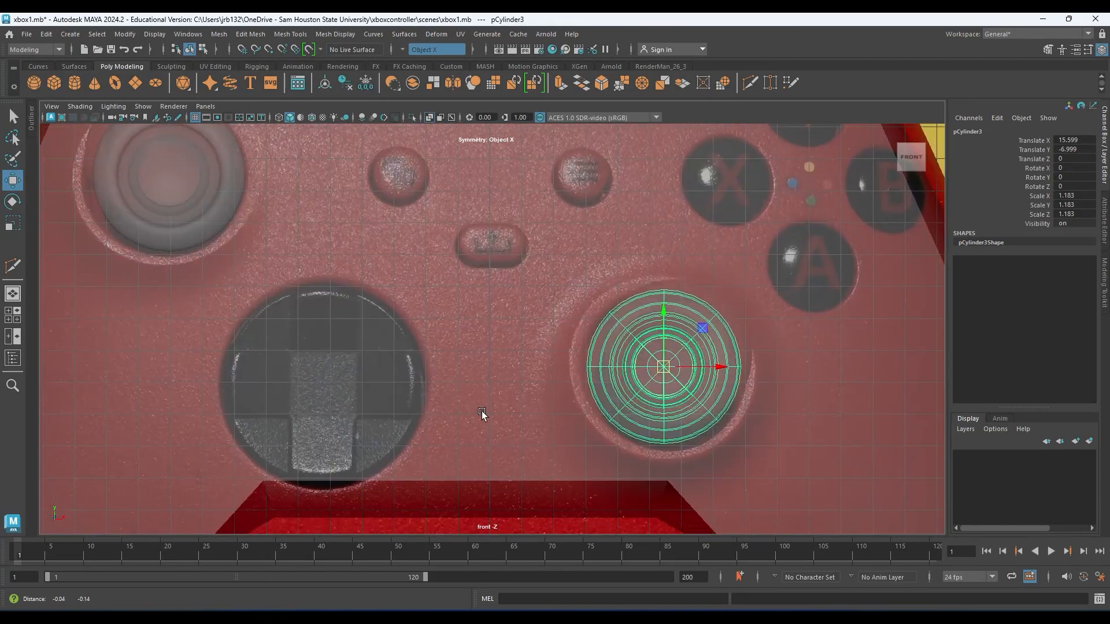
alt+middle_drag(484, 416, 463, 495)
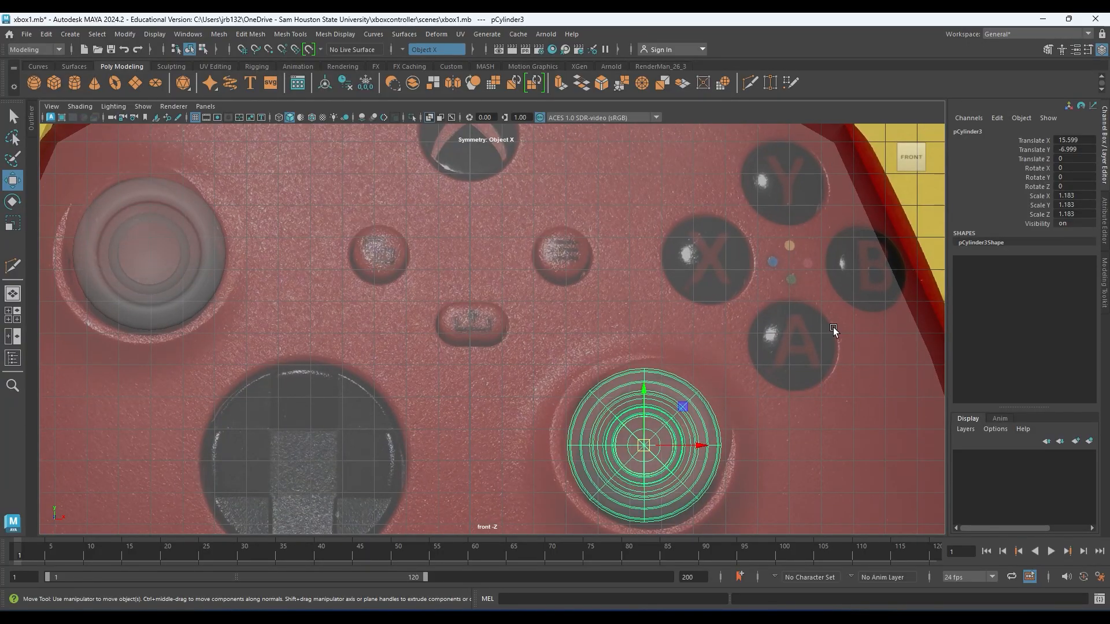
alt+middle_drag(512, 276, 645, 400)
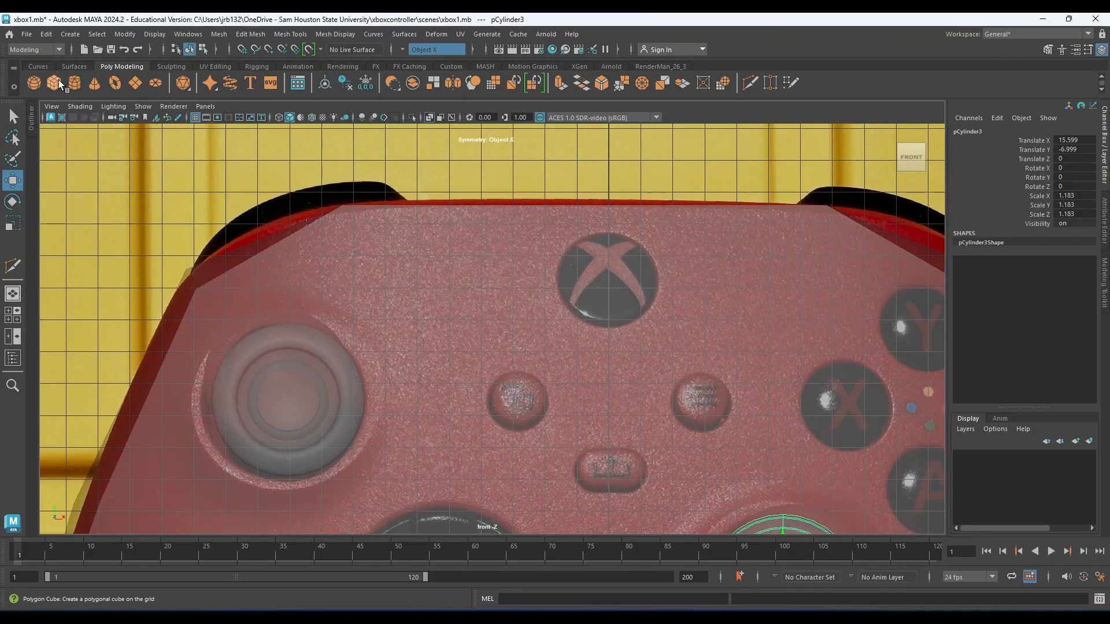
alt+middle_drag(771, 327, 678, 288)
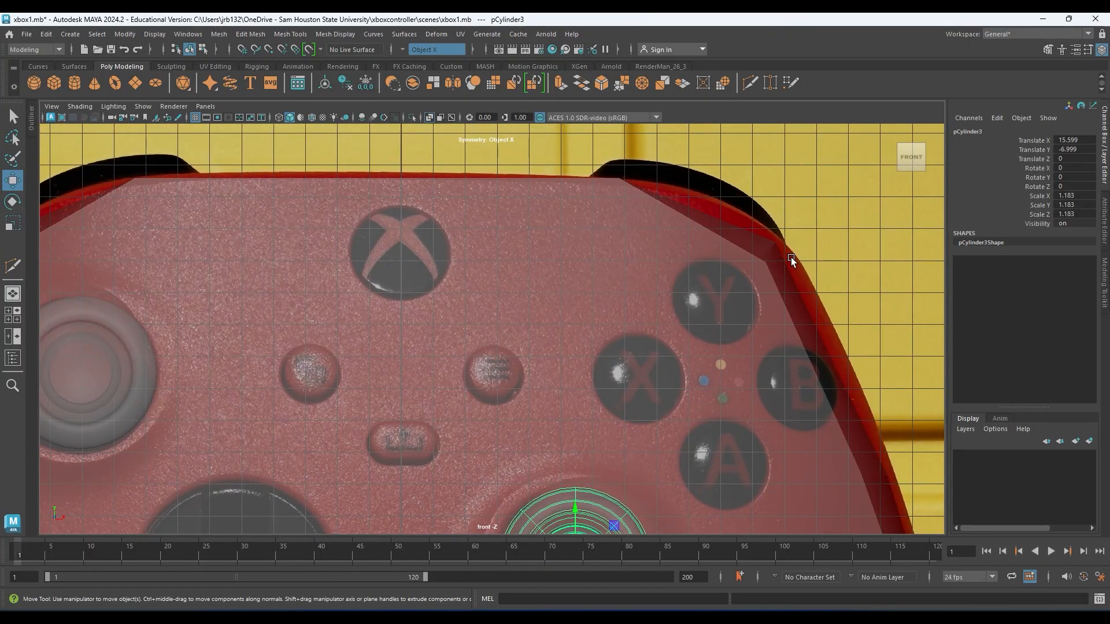
click(76, 81)
key(space)
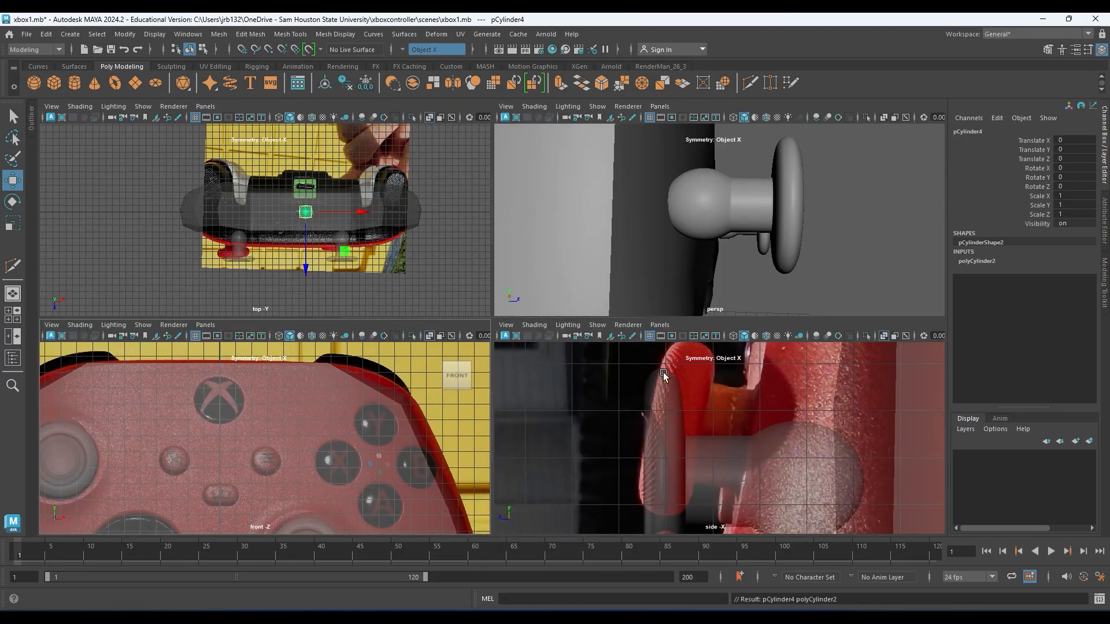
key(space)
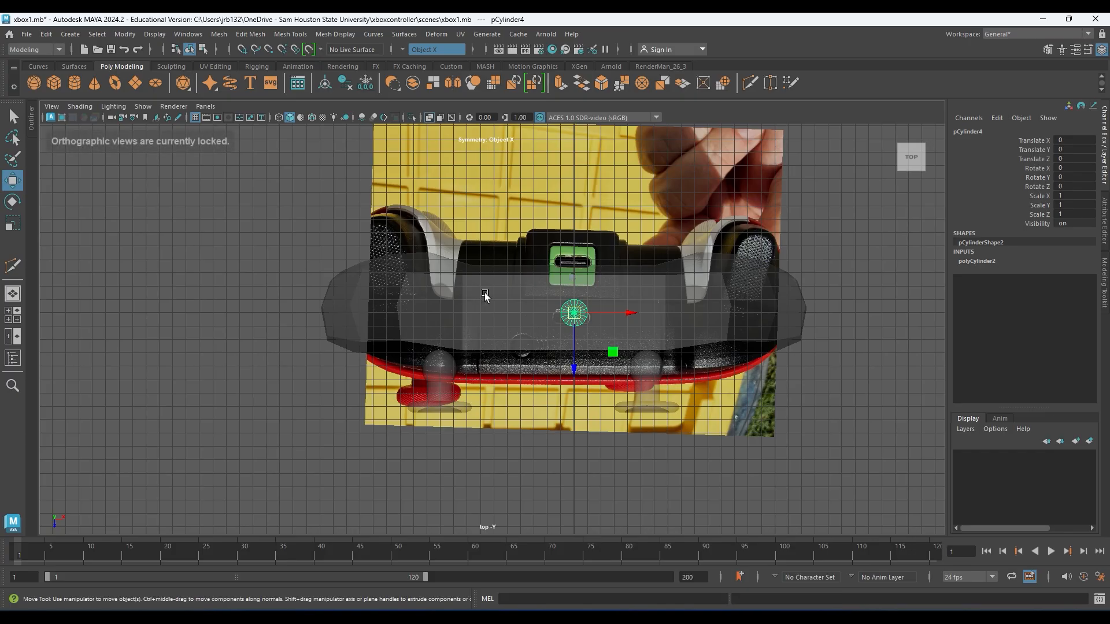
drag(574, 370, 572, 463)
- Raise the new cylinder to Y 13.709 in the perspective view
key(space)
key(space)
alt+drag(706, 235, 550, 320)
scroll(651, 295, down, 6)
alt+drag(608, 414, 578, 49)
scroll(564, 352, up, 5)
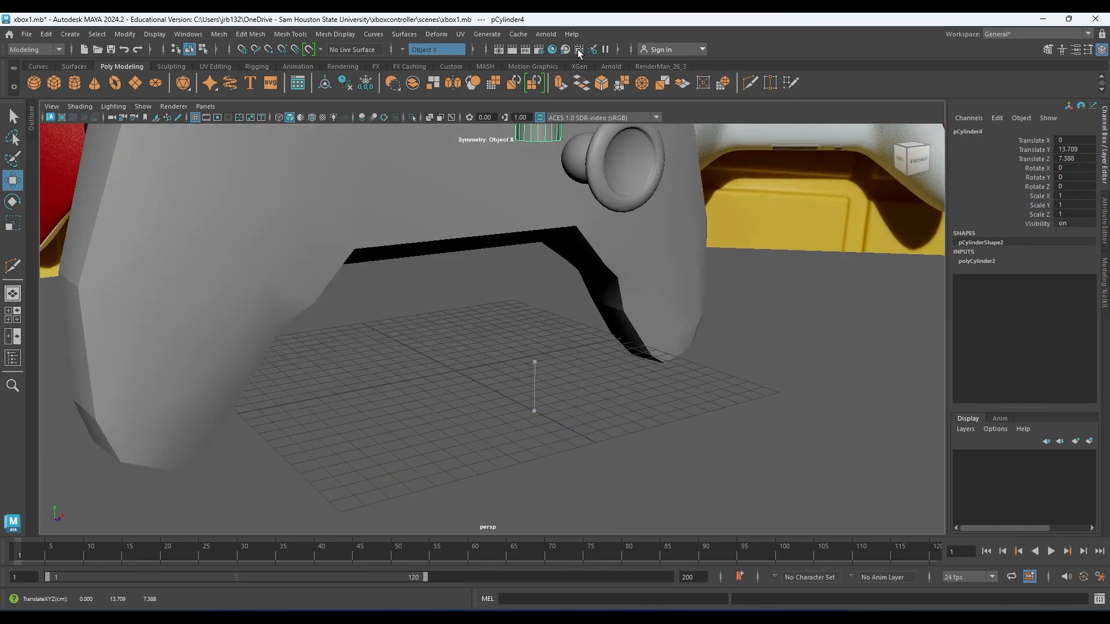
- Rotate the cylinder to exactly 90 degrees about X so its cap faces the front of the controller
alt+middle_drag(584, 202, 560, 350)
scroll(521, 318, up, 5)
alt+drag(488, 290, 540, 272)
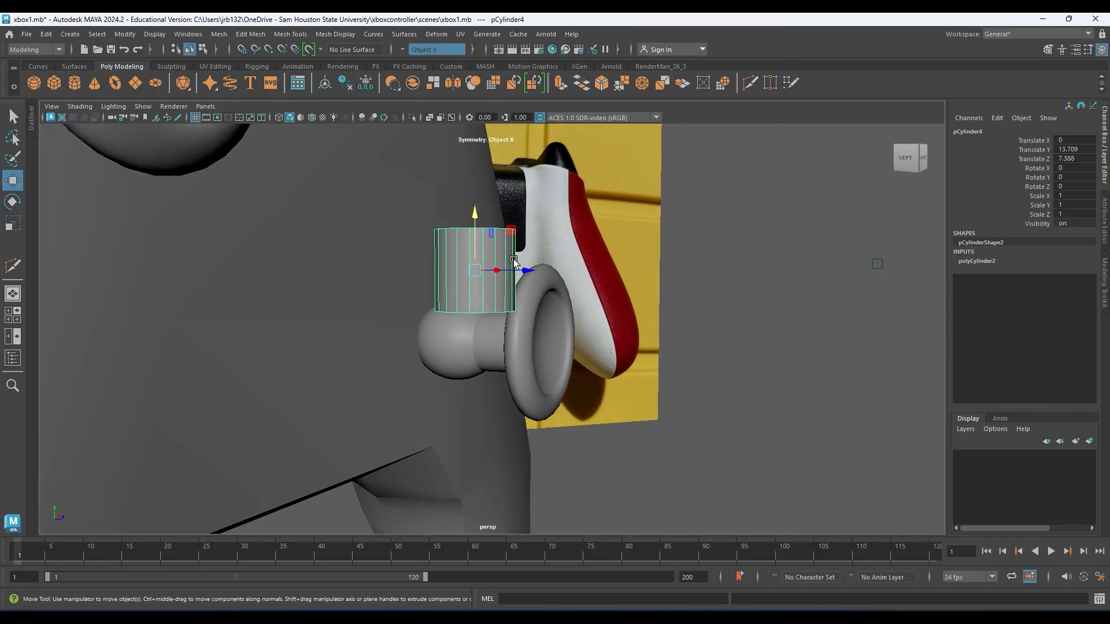
key(e)
drag(532, 312, 1083, 201)
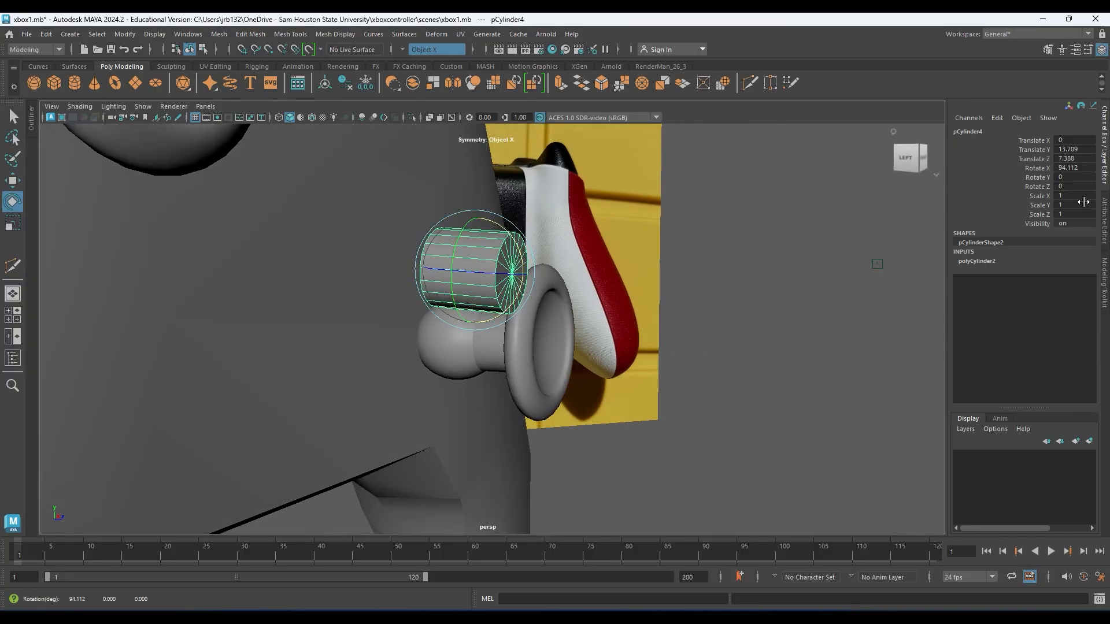
double_click(1072, 168)
text(90)
key(Return)
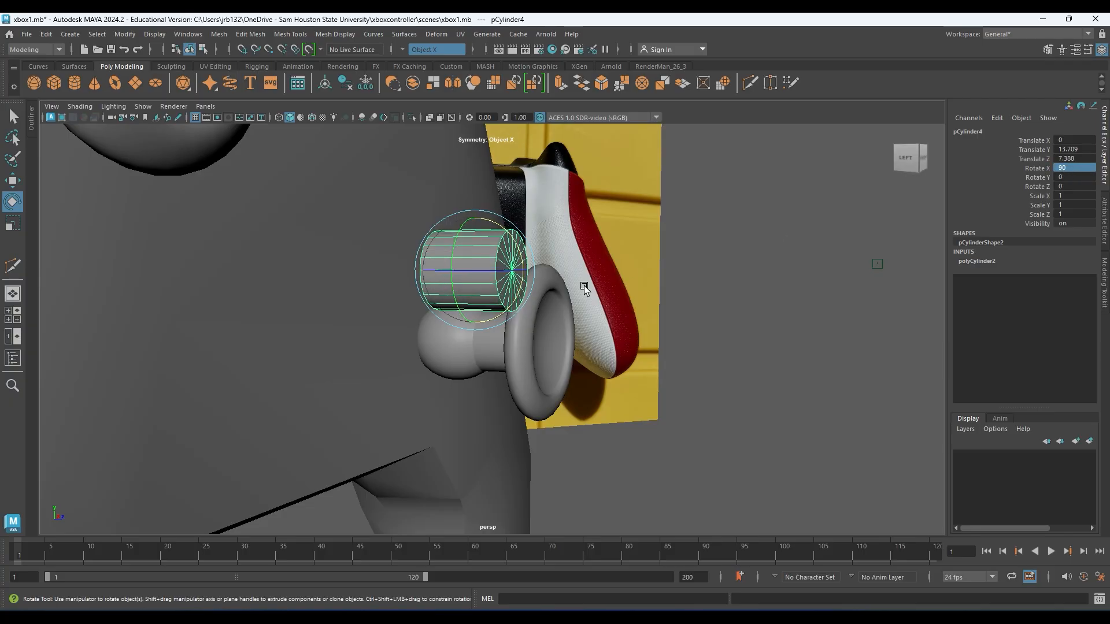
- Move the cylinder across the front face to X 6.847, Y 17.239 and push it back to Z 4.703
alt+drag(599, 282, 511, 310)
key(w)
alt+drag(644, 241, 282, 411)
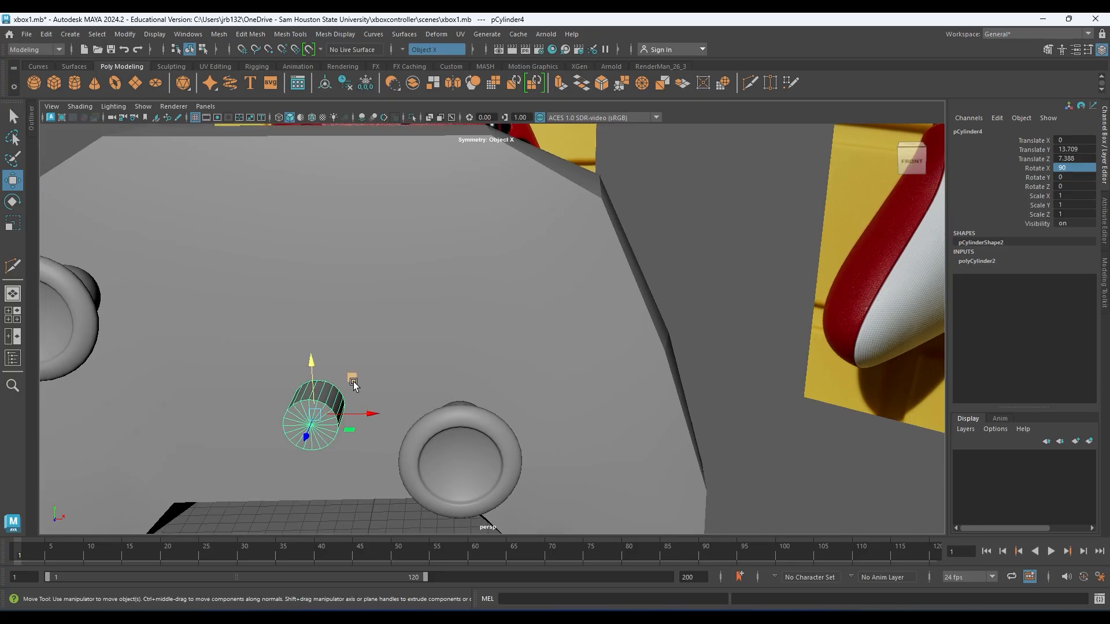
drag(353, 383, 538, 290)
alt+drag(604, 347, 571, 345)
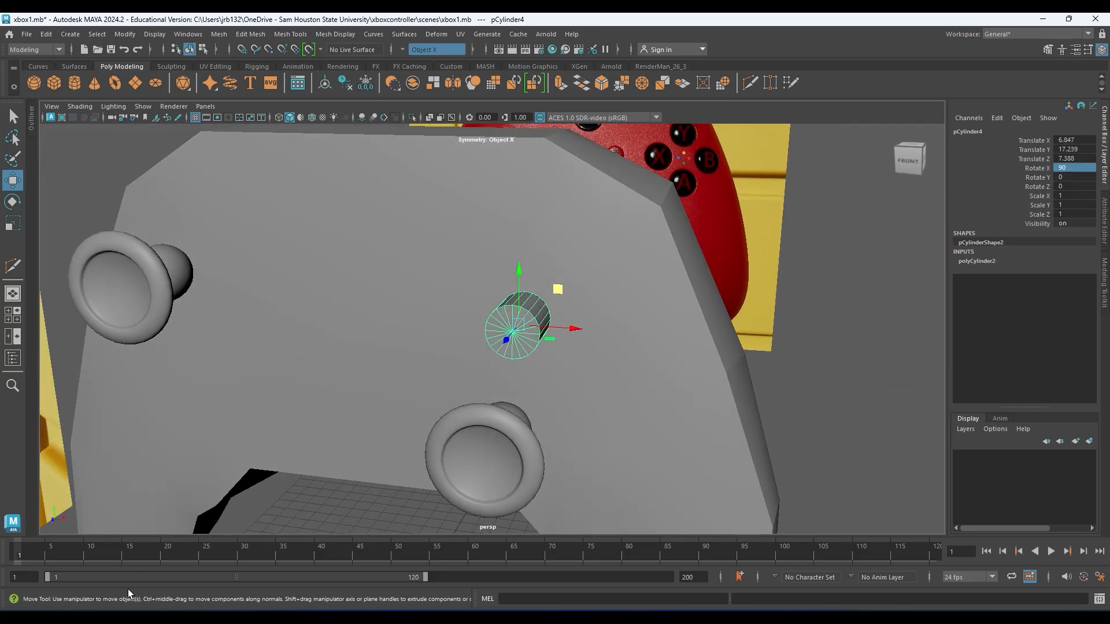
alt+drag(761, 320, 844, 327)
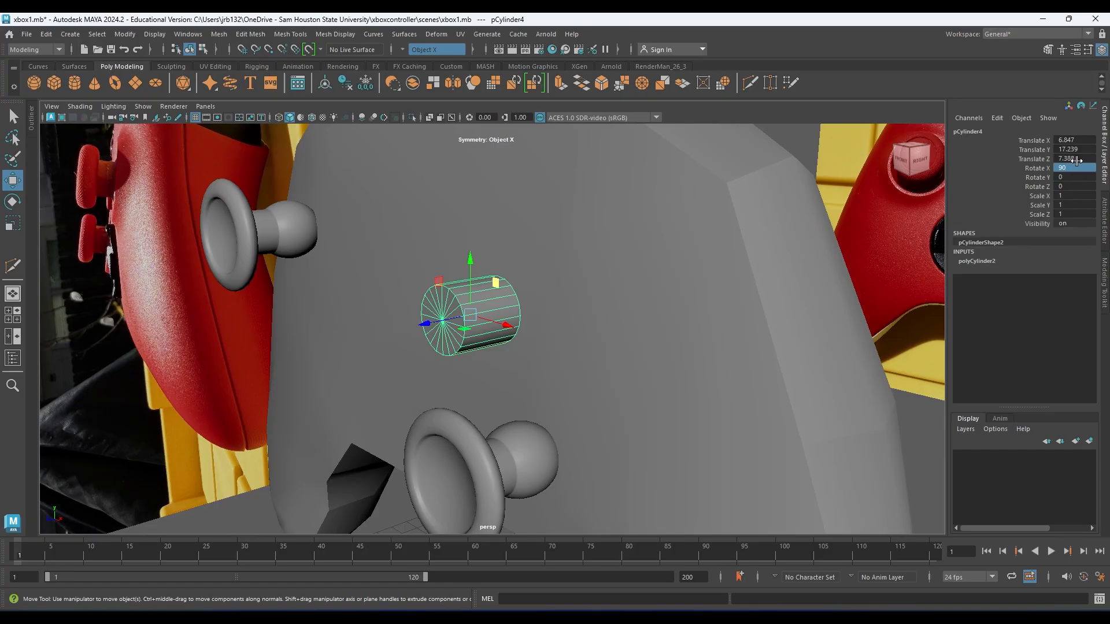
double_click(1077, 159)
text(w)
alt+drag(605, 327, 538, 307)
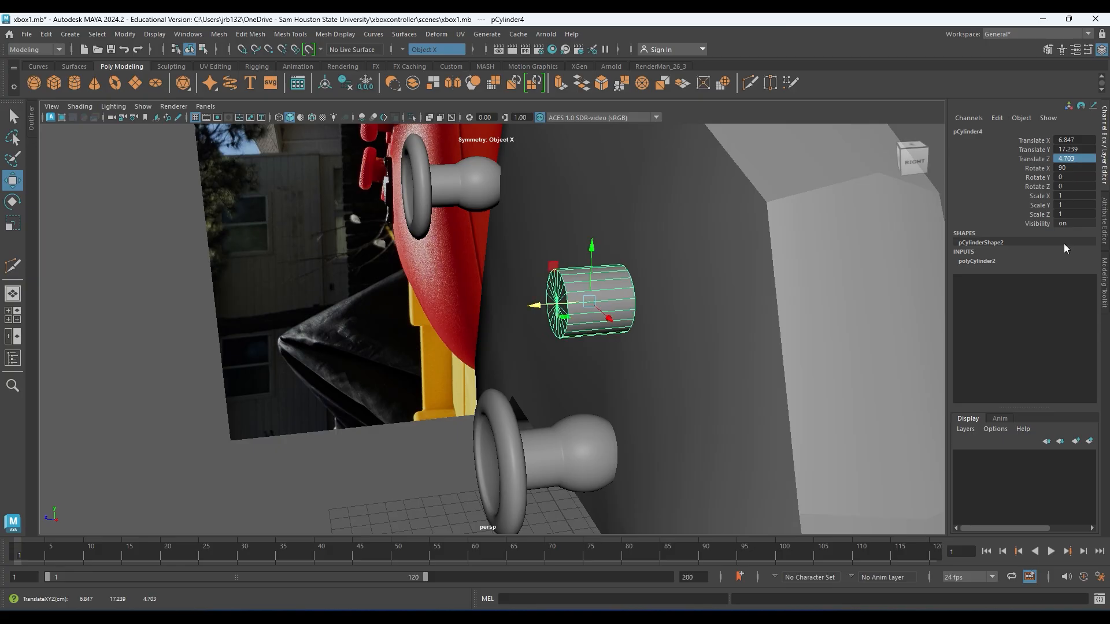
- Set the cylinder's axis subdivisions to 8
click(981, 261)
double_click(1074, 298)
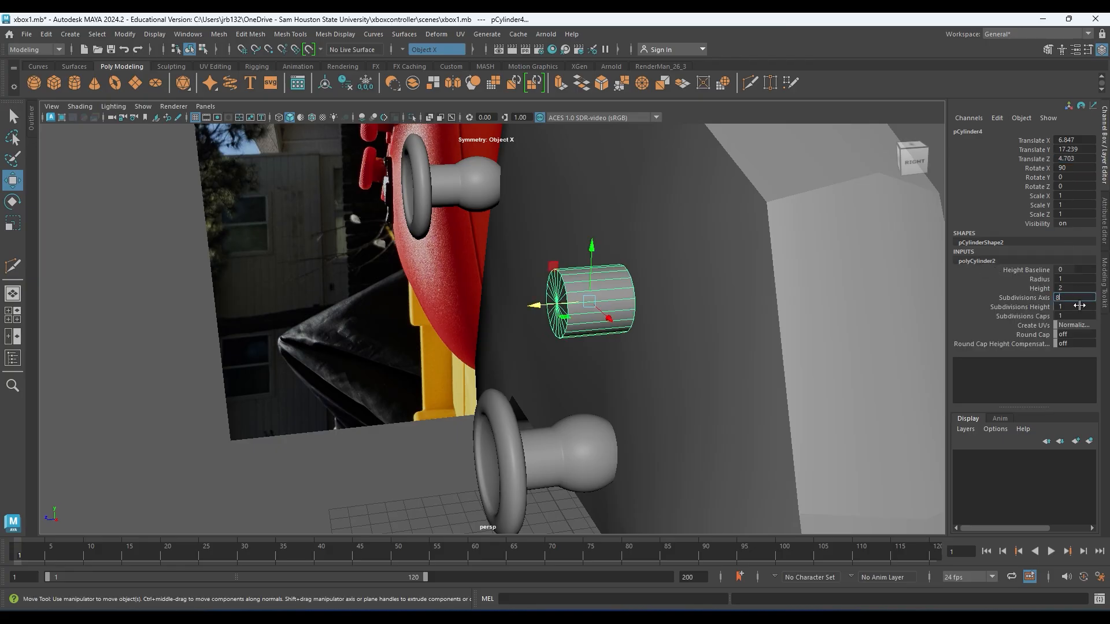
key(Return)
- Fit the cylinder to the reference's X button in the front view, scaled uniformly to 1.544 at X 7.372, Y 17.329
alt+drag(656, 352, 444, 359)
key(space)
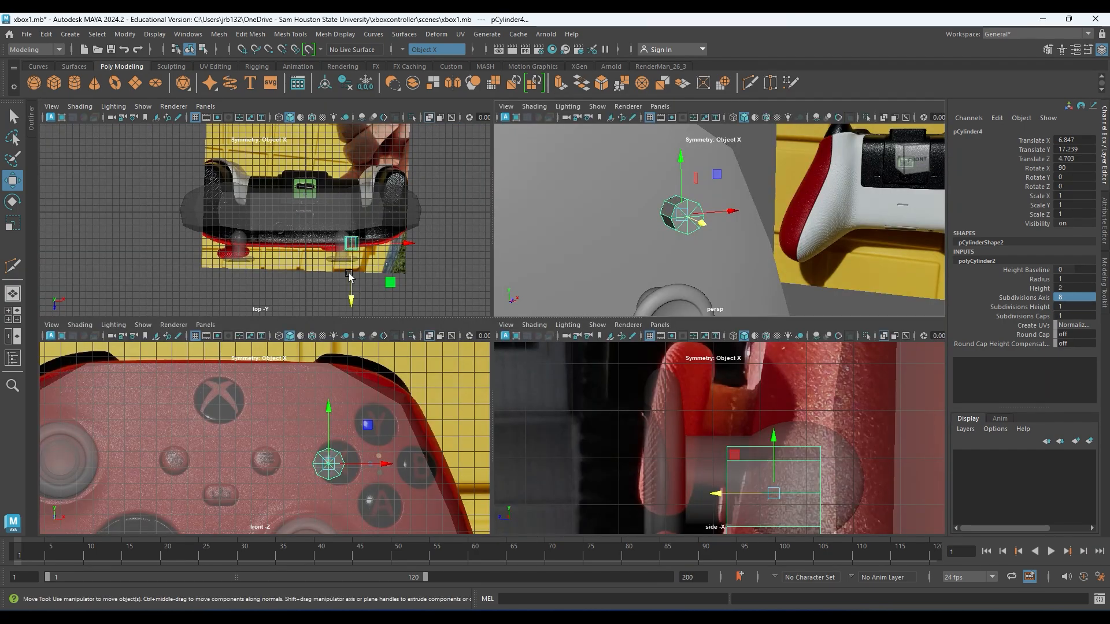
key(space)
scroll(500, 378, up, 3)
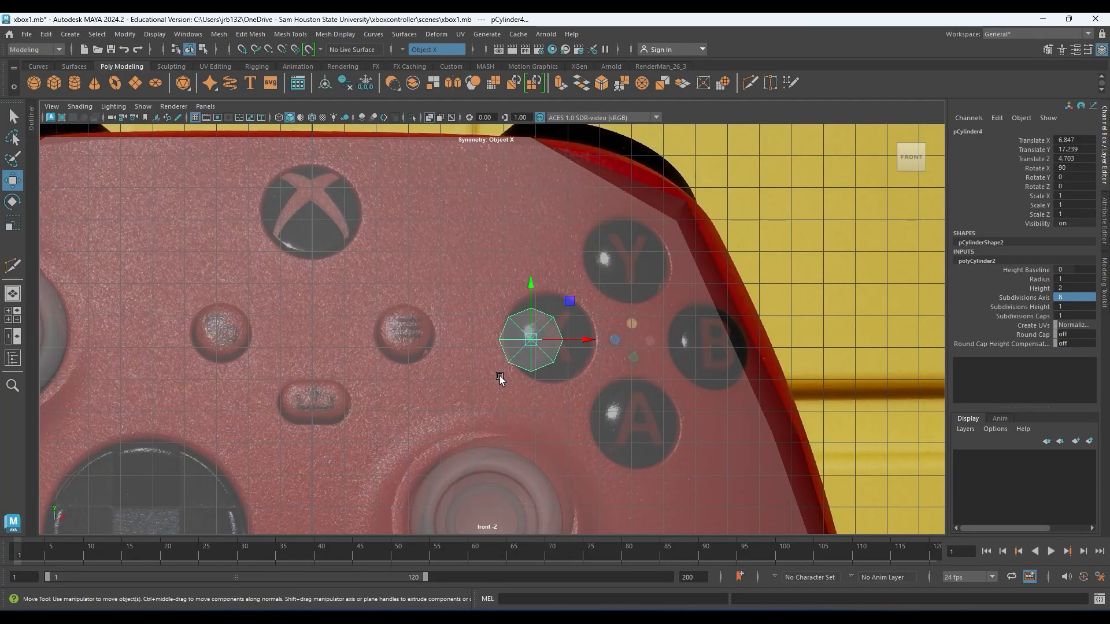
key(r)
mouse_move(531, 340)
mouse_down()
mouse_move(517, 332)
mouse_move(561, 342)
mouse_move(548, 338)
mouse_up()
key(w)
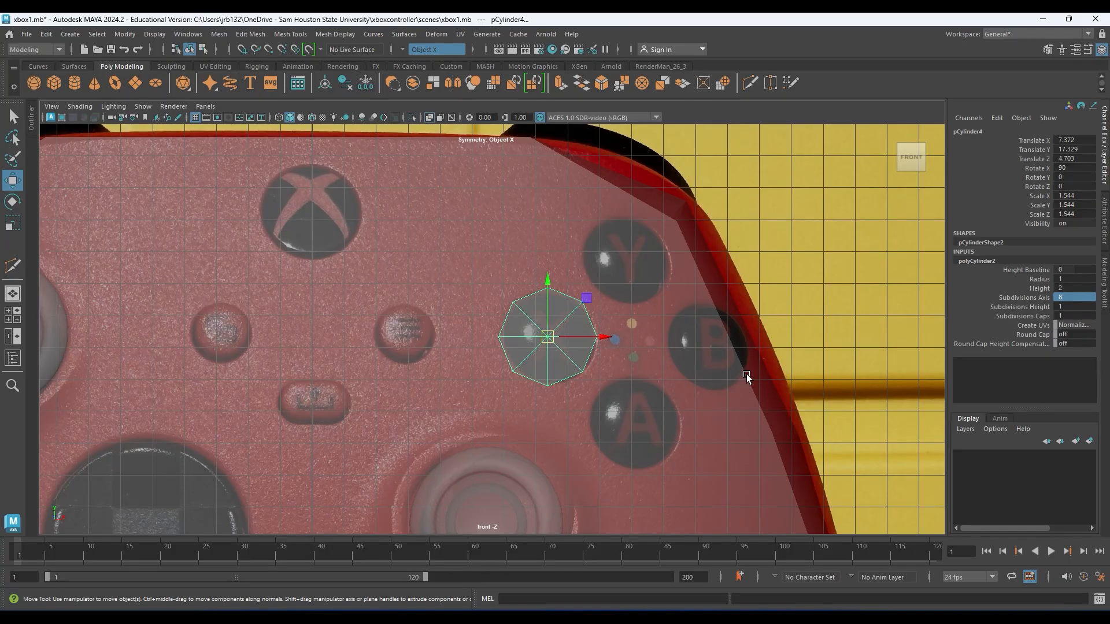
key(space)
key(f)
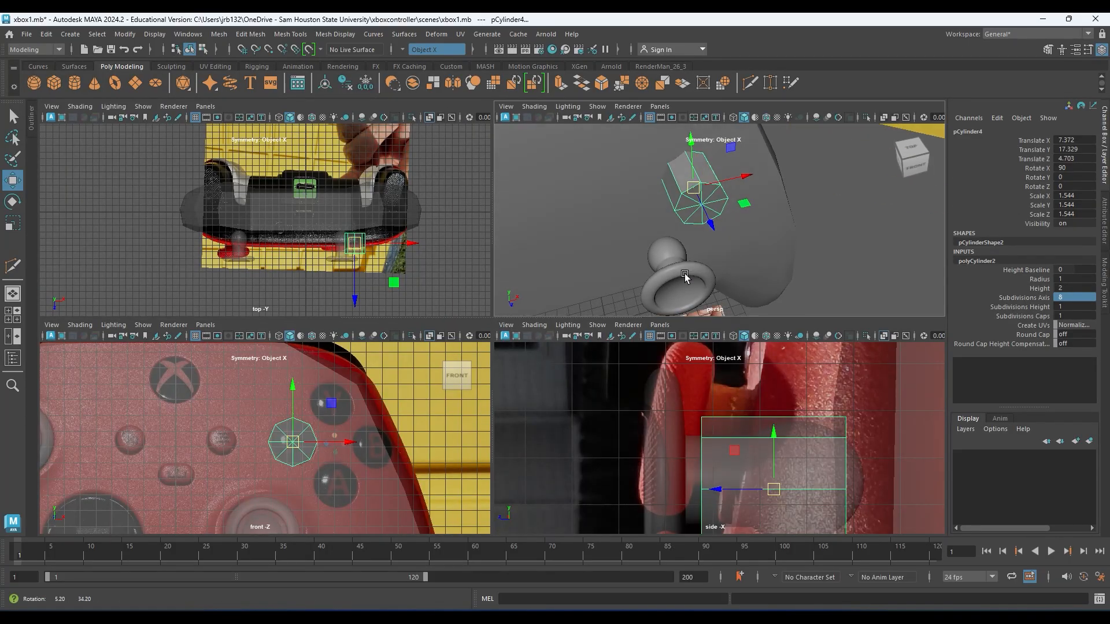
- Select the edge loop around the front cap of the X button cylinder and turn symmetry off
alt+right_drag(632, 252, 703, 268)
alt+drag(703, 267, 755, 254)
alt+middle_drag(756, 254, 740, 206)
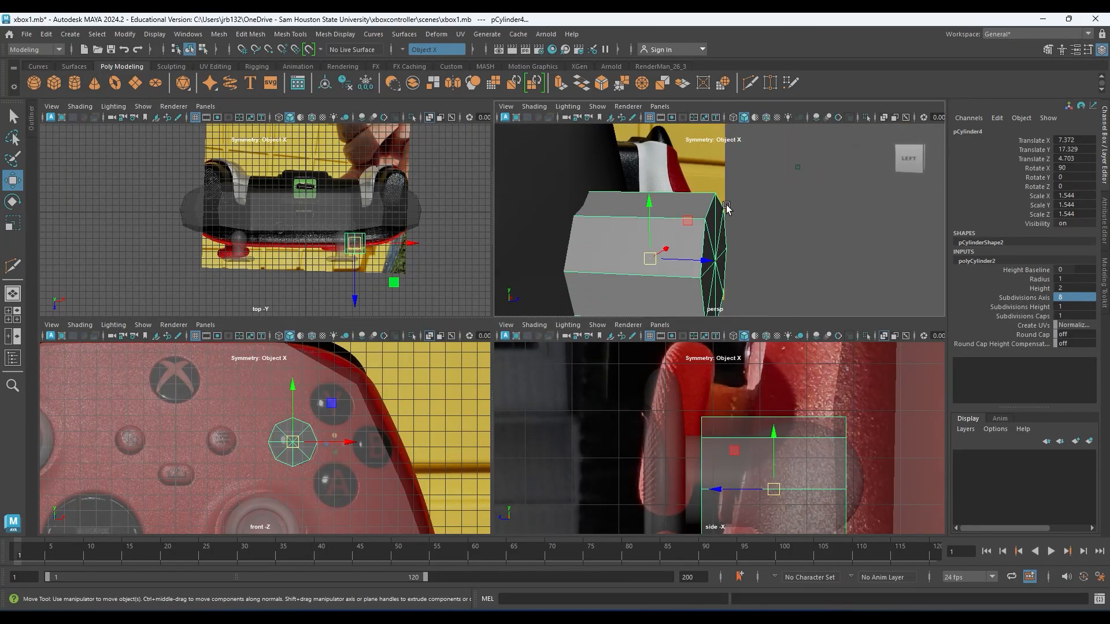
right_drag(704, 203, 698, 174)
double_click(711, 264)
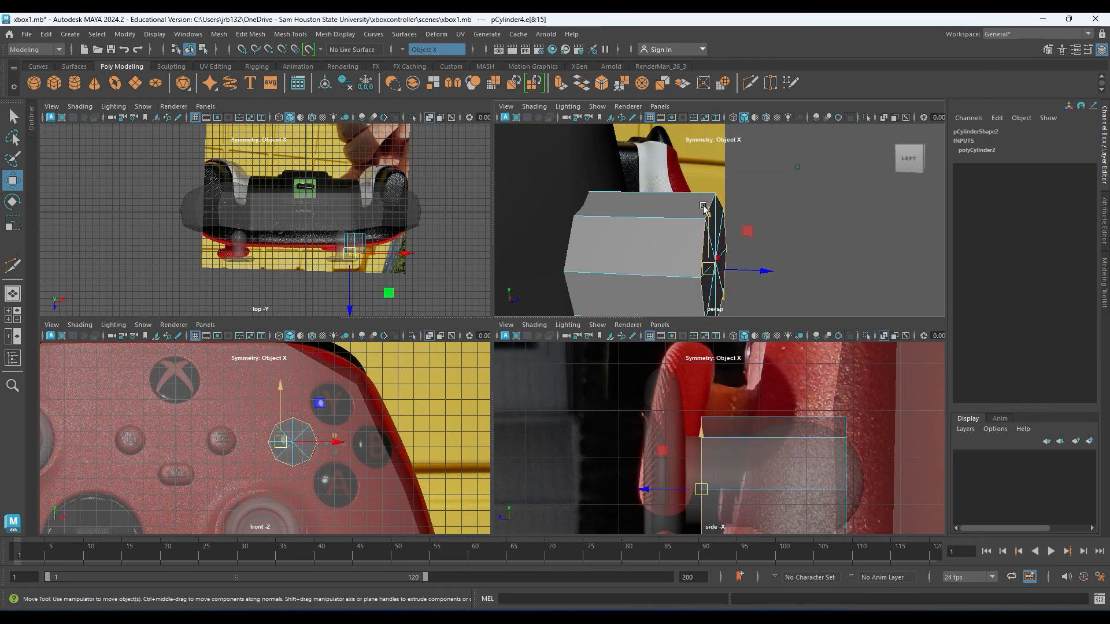
alt+middle_drag(711, 264, 697, 232)
click(715, 231)
click(403, 50)
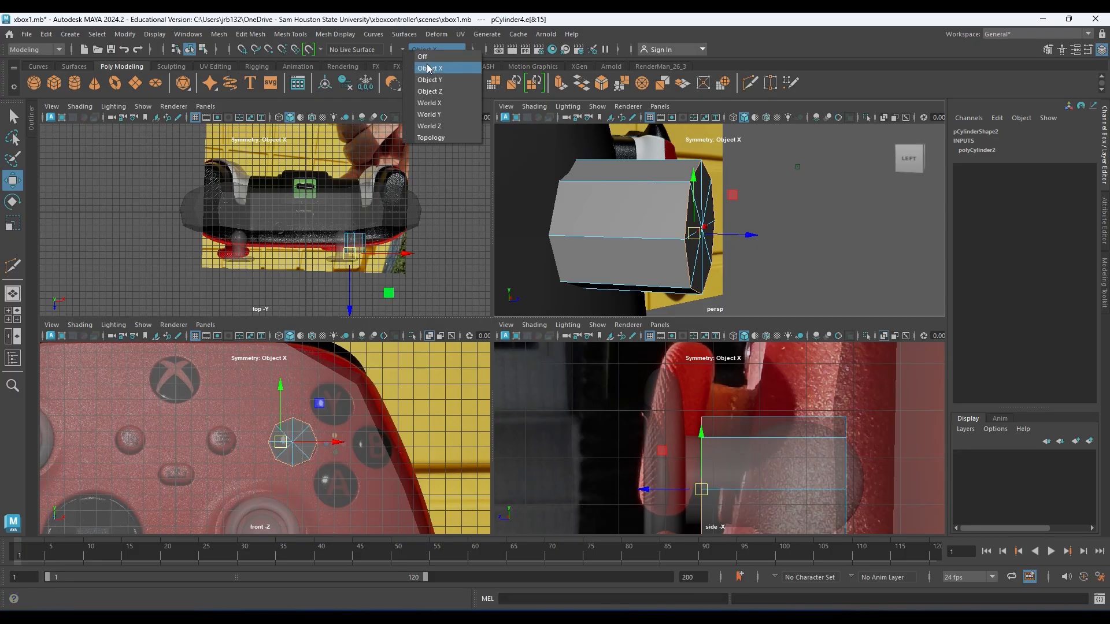
click(424, 57)
- Bevel the selected cap edges with 3 segments and a fraction of 0.8
alt+drag(723, 191, 636, 169)
shift+right_drag(639, 171, 694, 168)
alt+drag(681, 276, 667, 179)
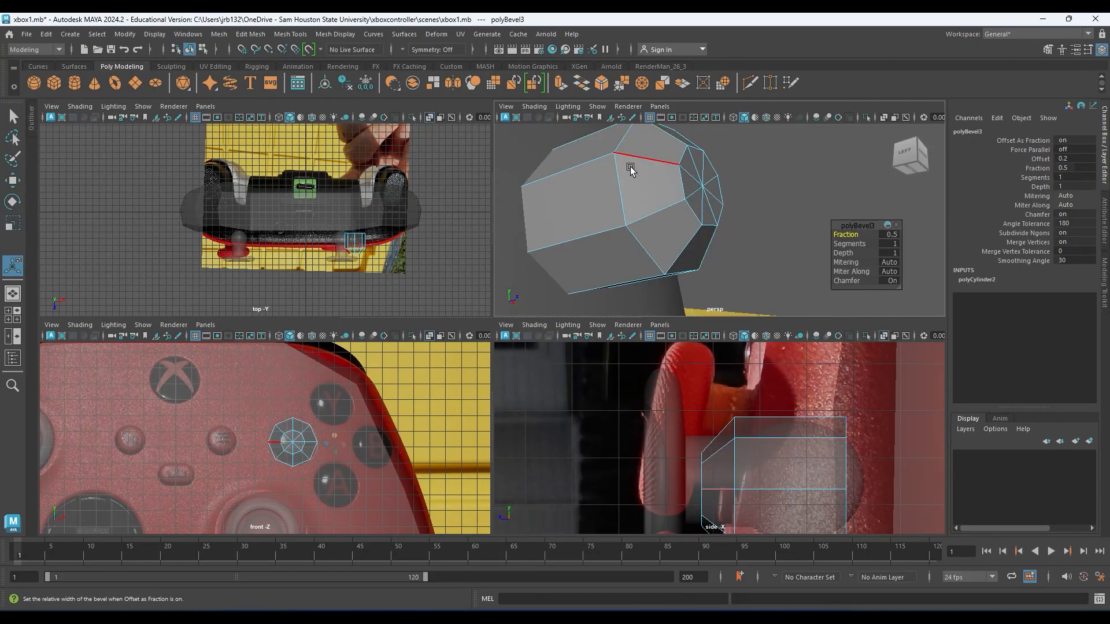
mouse_move(850, 243)
mouse_down()
mouse_move(863, 244)
mouse_move(850, 234)
mouse_up()
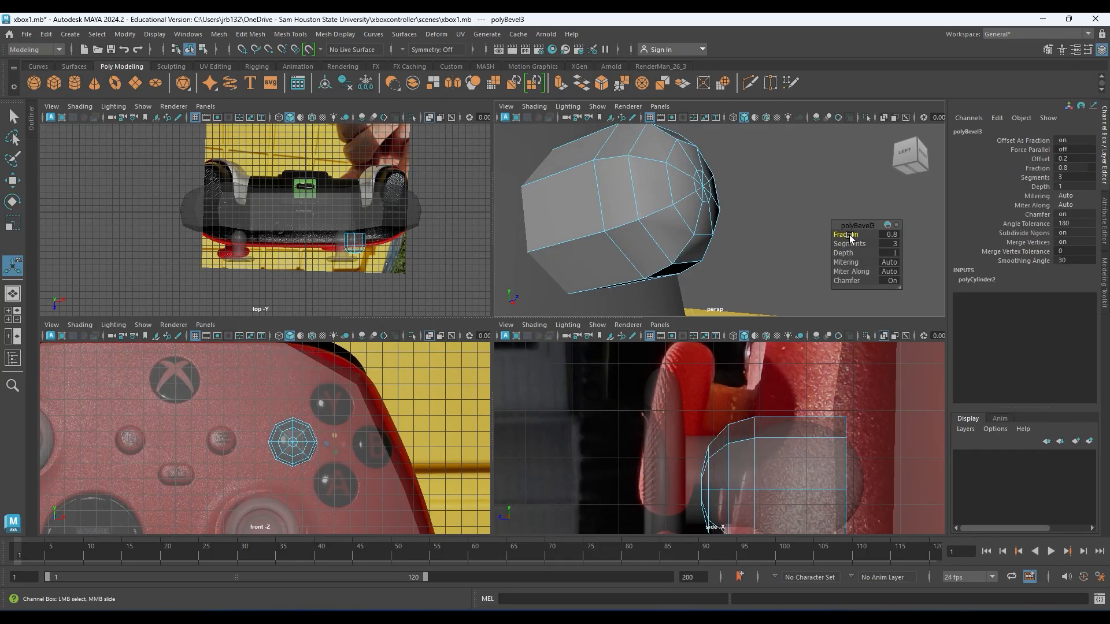
alt+drag(795, 275, 703, 287)
alt+middle_drag(704, 287, 688, 220)
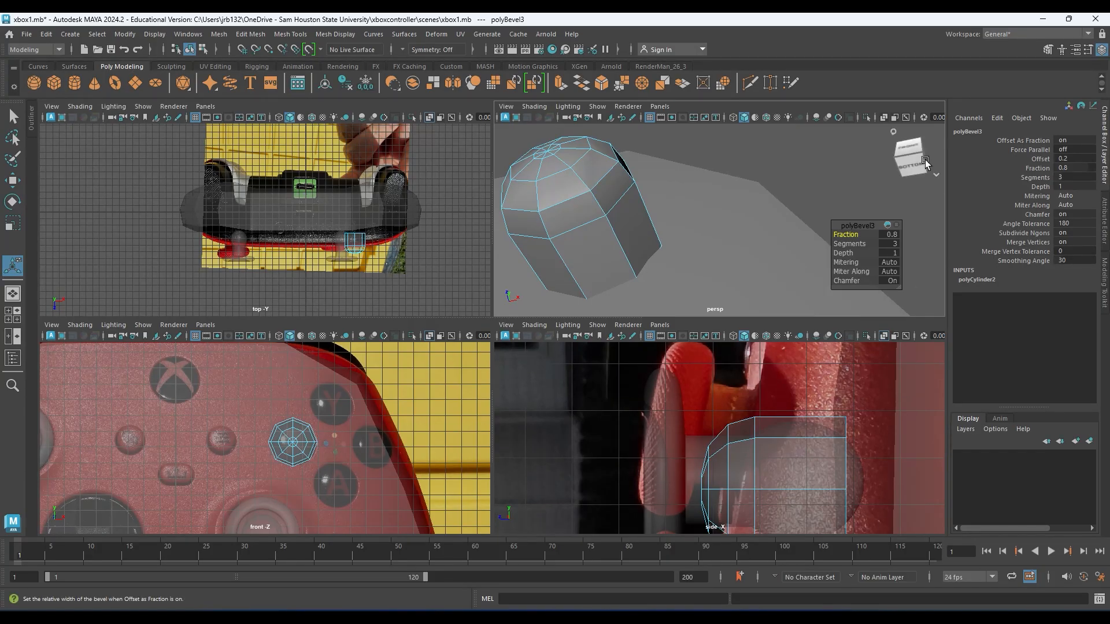
- Reduce the cap bevel's fraction to 0.4
alt+middle_drag(634, 226, 677, 244)
scroll(703, 239, up, 2)
alt+drag(704, 240, 721, 201)
alt+middle_drag(721, 201, 773, 229)
key(space)
alt+middle_drag(525, 320, 592, 326)
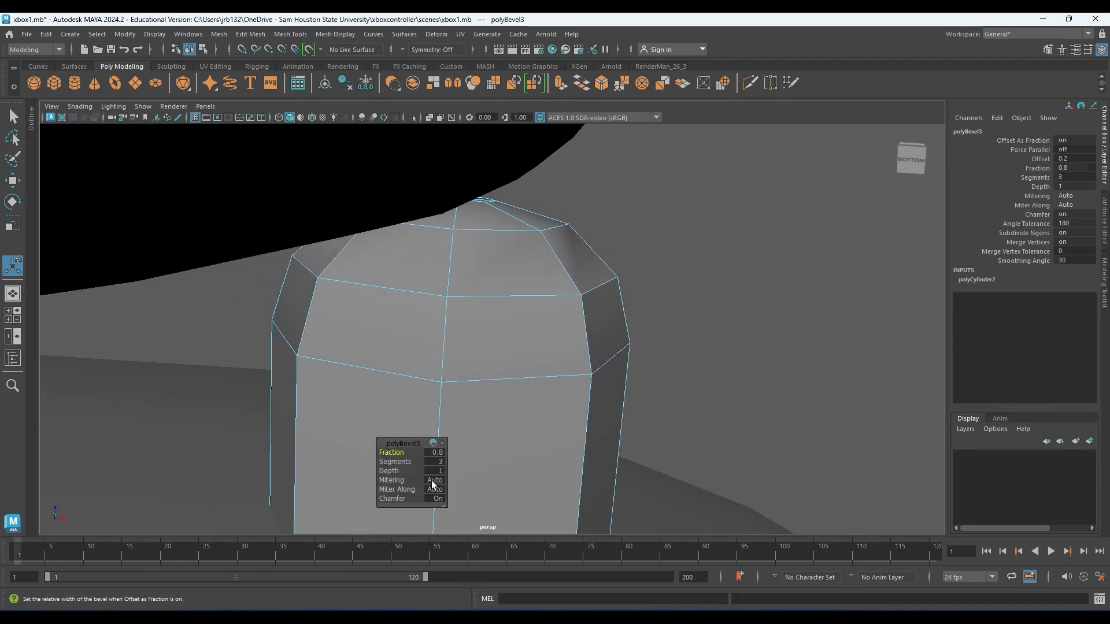
drag(399, 454, 397, 452)
alt+drag(578, 393, 671, 359)
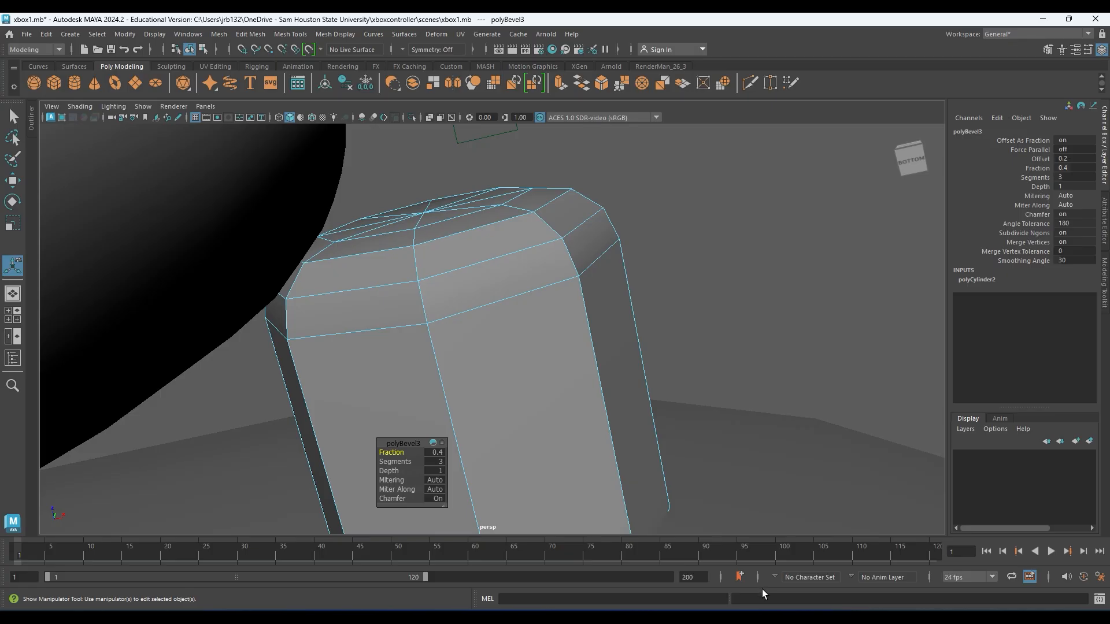
- Shorten the X button by moving its rear vertices toward the front cap, and return to object selection
key(q)
alt+middle_drag(549, 334, 535, 221)
scroll(544, 269, down, 2)
right_drag(550, 251, 478, 250)
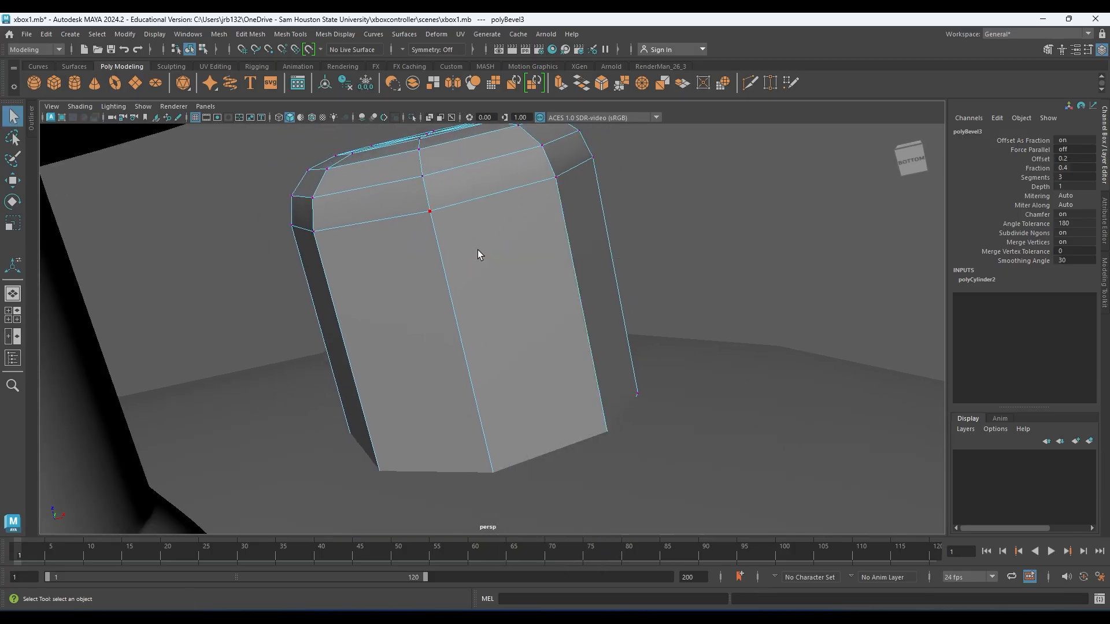
alt+drag(635, 274, 291, 226)
key(w)
drag(463, 300, 473, 358)
right_drag(479, 296, 535, 263)
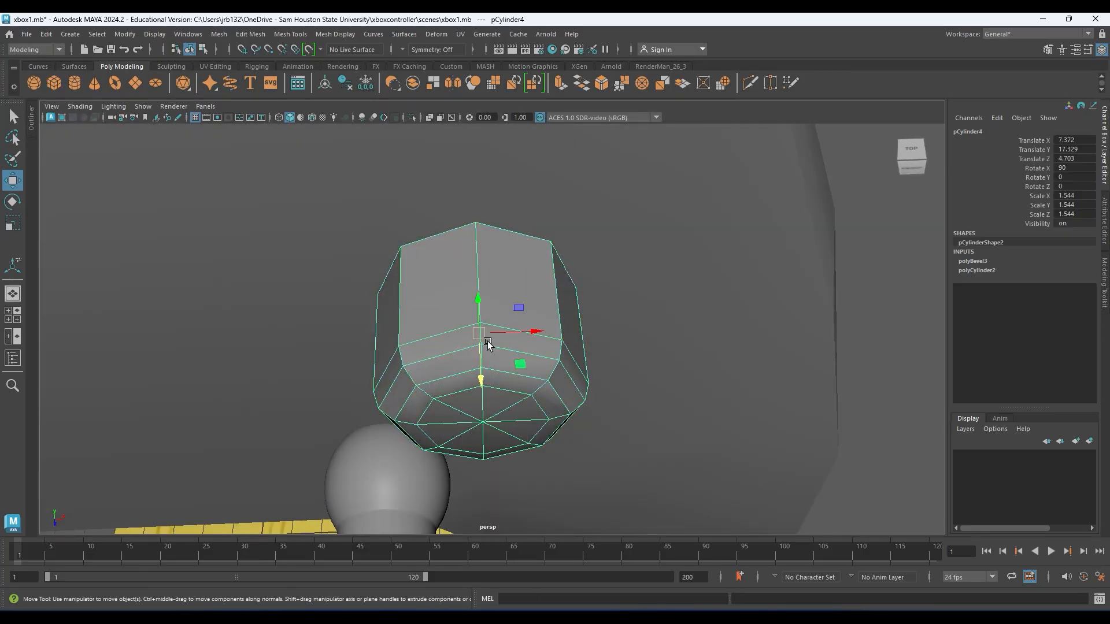
- Duplicate the X button and place the copy over the reference's Y button at X 9.708, Y 19.629
alt+right_drag(487, 343, 319, 345)
key(space)
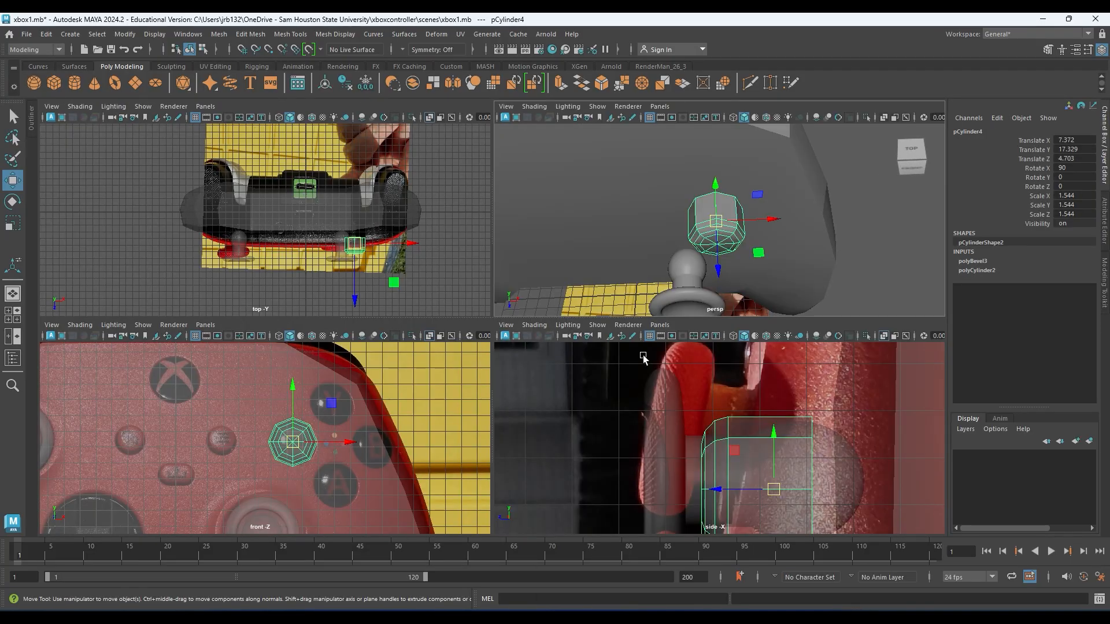
key(space)
alt+middle_drag(515, 386, 435, 386)
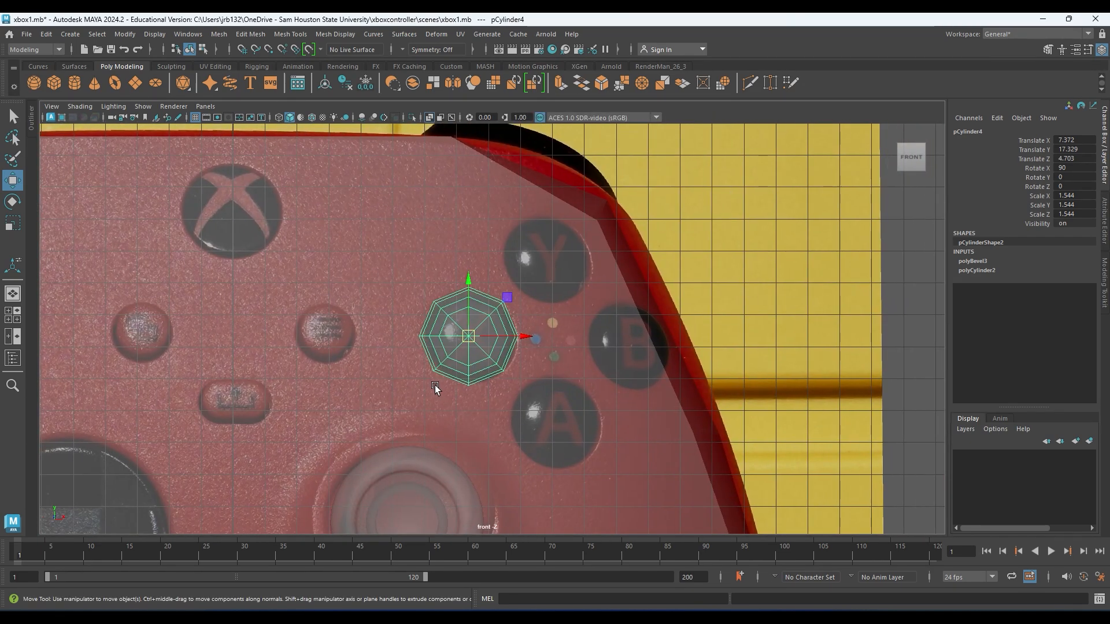
key(ctrl+d)
drag(508, 299, 667, 311)
- Duplicate the button twice more, placing copies over B at X 12.405, Y 17.058 and over A at X 10.015, Y 14.65
key(ctrl+d)
key(ctrl+z)
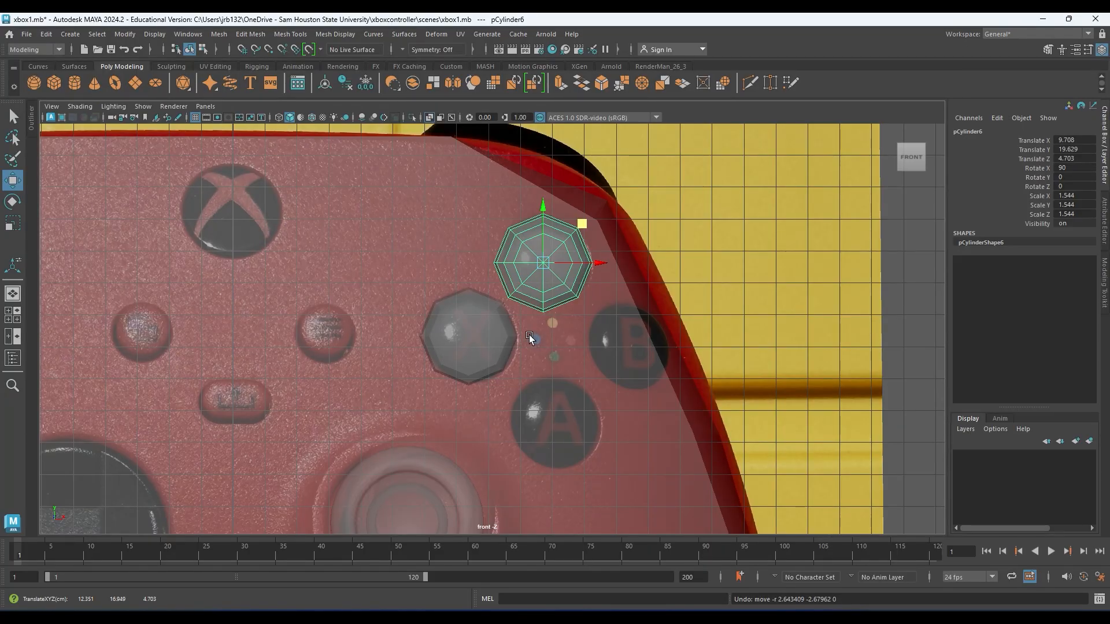
drag(583, 223, 671, 305)
key(ctrl+d)
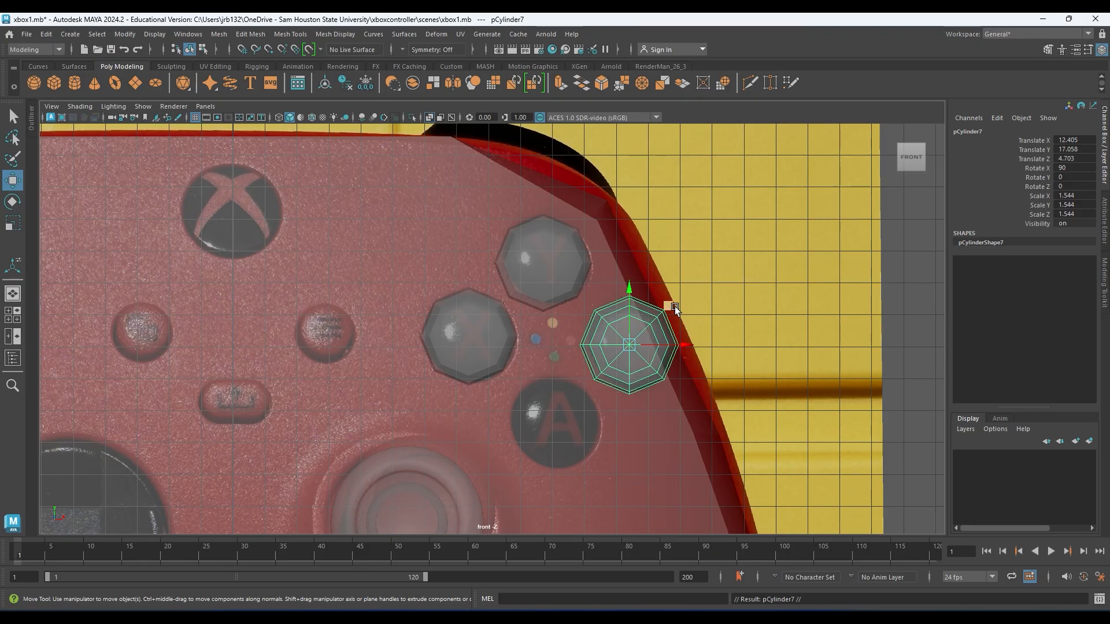
drag(670, 303, 591, 383)
- Select all four face buttons and push them back into the controller body to Z 2.767
key(space)
key(space)
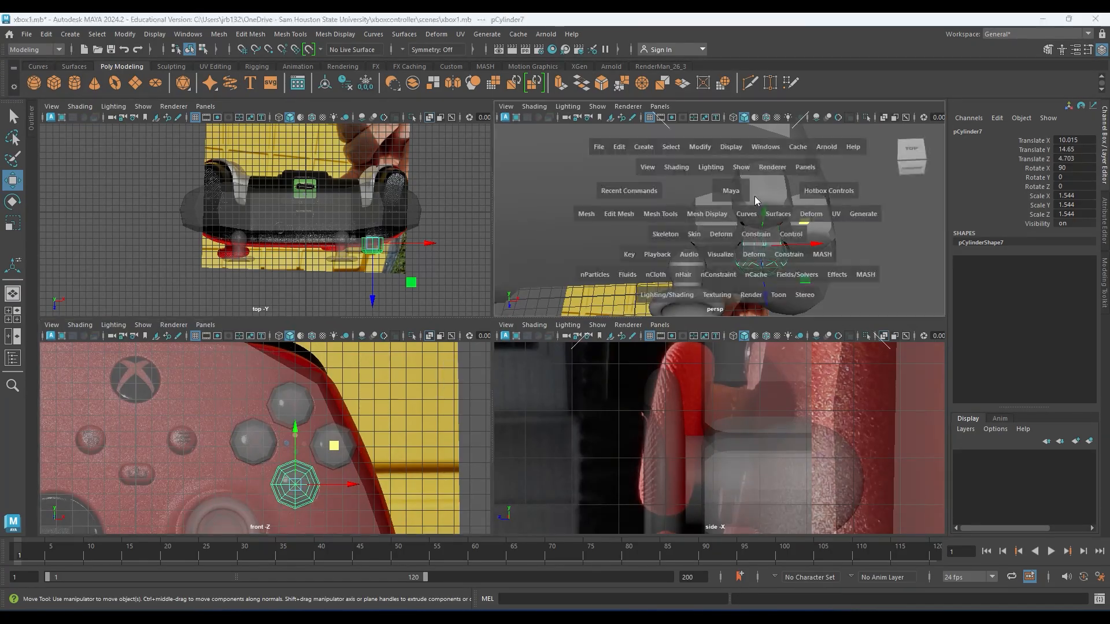
alt+drag(509, 288, 533, 339)
click(539, 358)
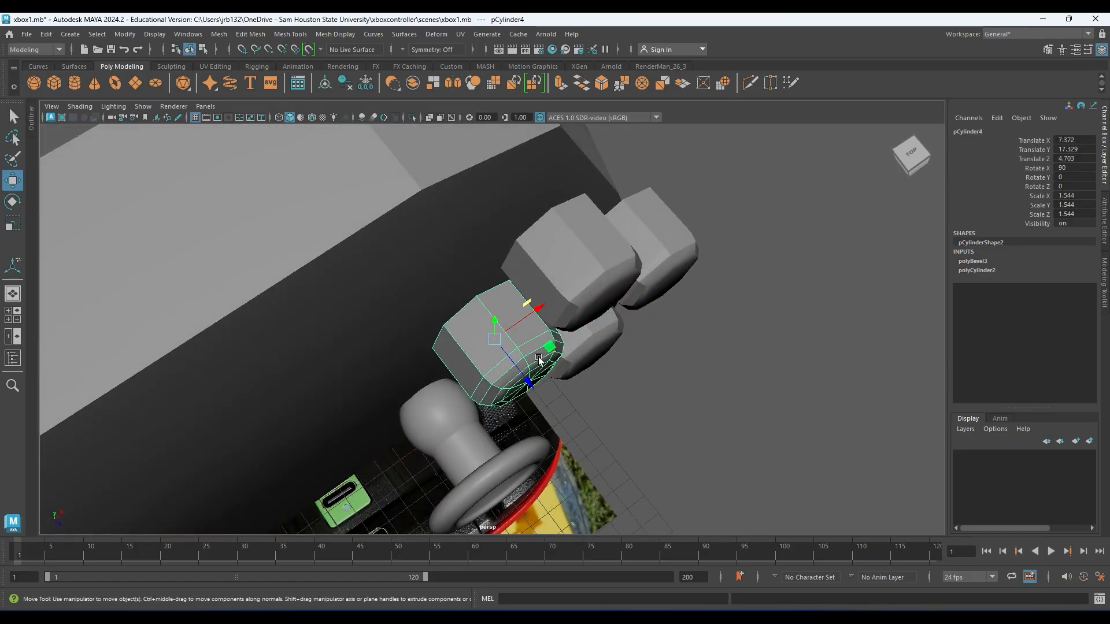
shift+click(549, 265)
shift+click(665, 240)
shift+click(598, 347)
drag(585, 378, 559, 317)
alt+drag(649, 327, 622, 351)
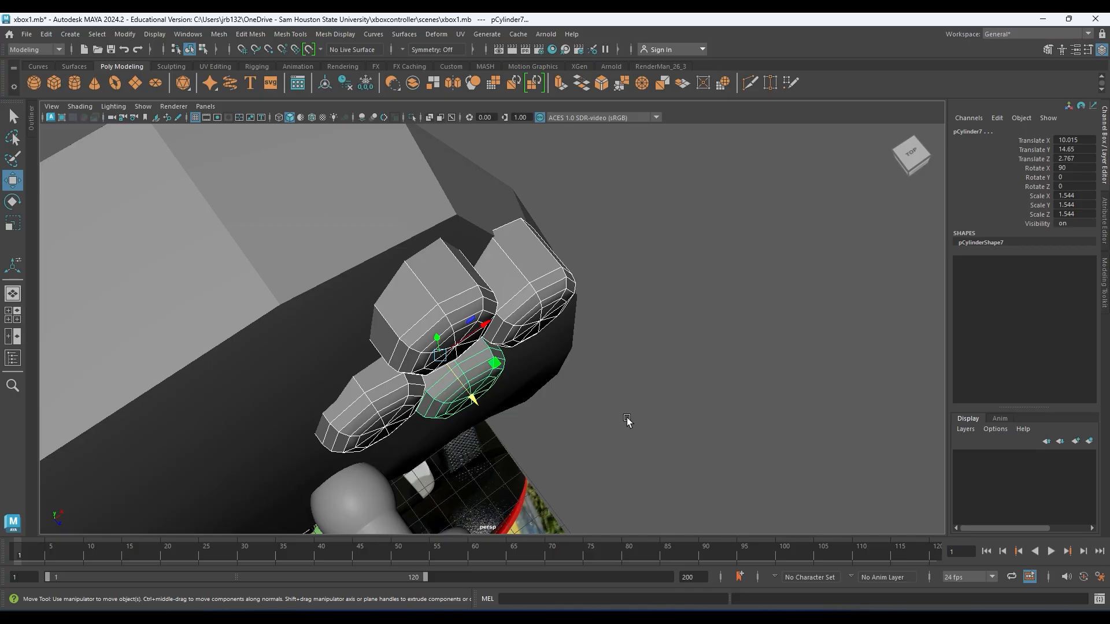
- Rotate the B button to follow the slope of the controller's front surface and seat it in the body
click(520, 305)
alt+drag(595, 310, 543, 327)
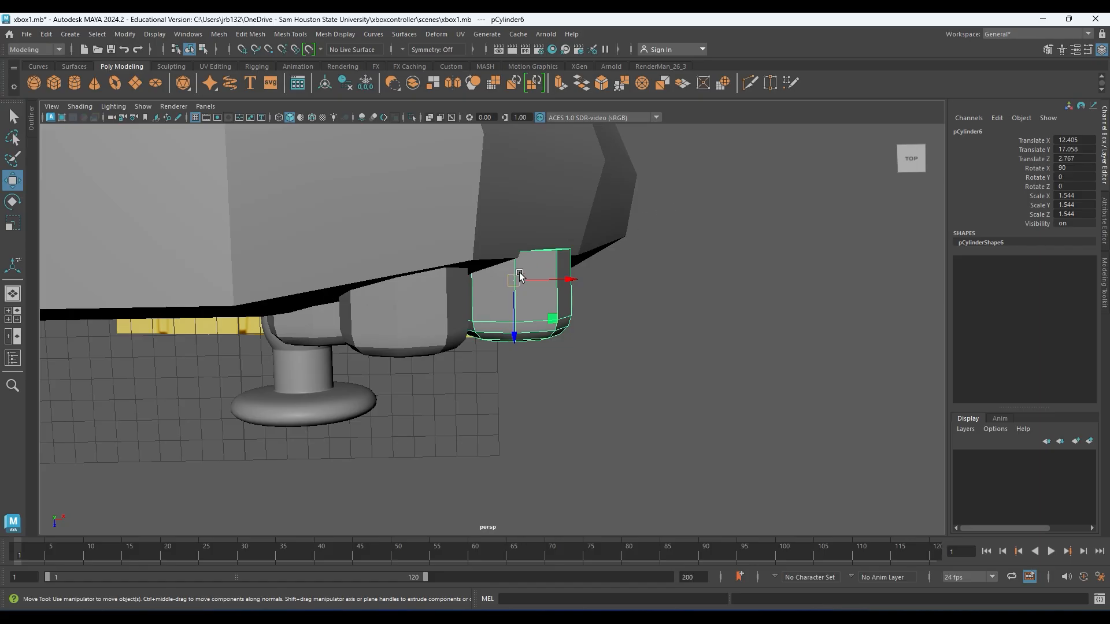
key(e)
alt+drag(538, 354, 555, 284)
key(w)
- Rotate the Y and A buttons together to 6.6 degrees about Y and push them back to Z 2.183
click(424, 307)
alt+drag(461, 322, 465, 327)
shift+click(445, 358)
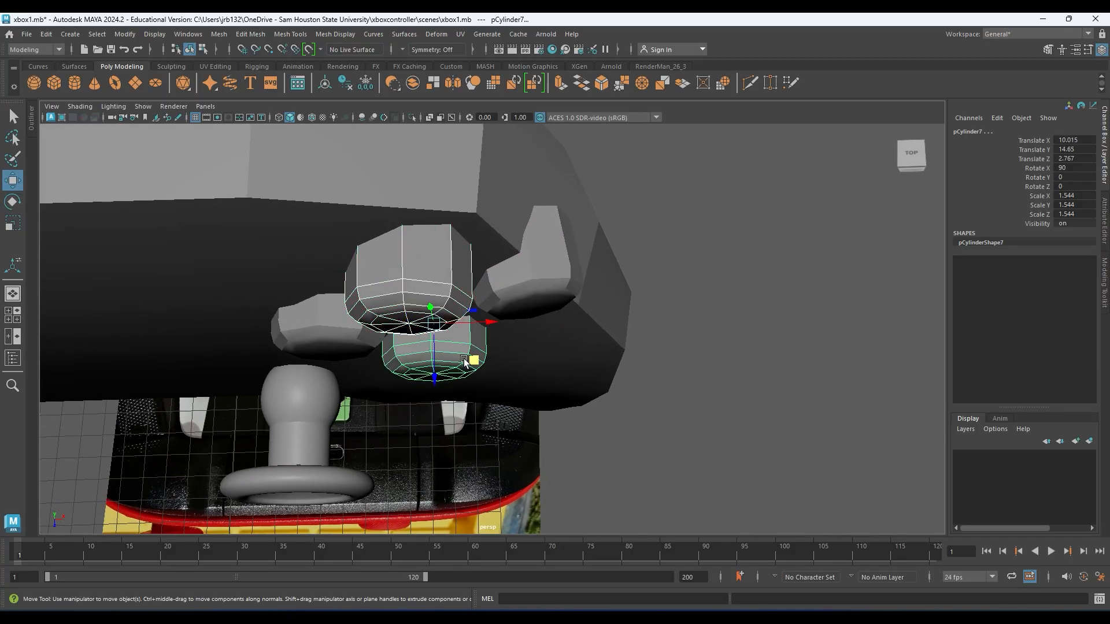
key(e)
drag(464, 364, 492, 381)
key(w)
key(e)
alt+middle_drag(493, 380, 493, 290)
alt+right_drag(493, 291, 281, 298)
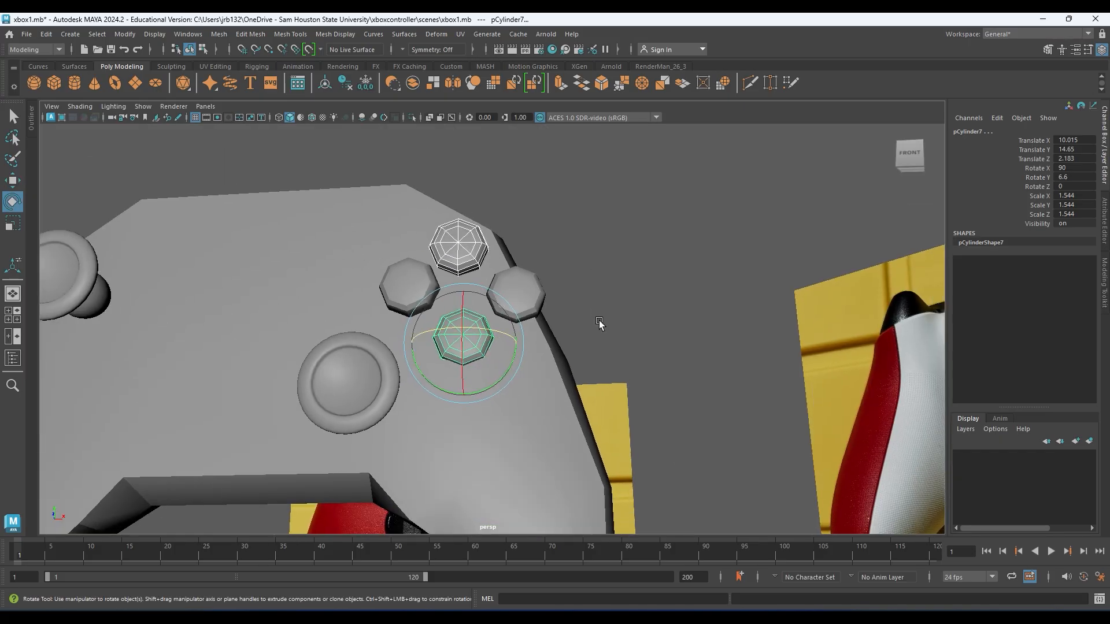
- Cut an edge loop along the middle of the controller body's side rim with Multi-Cut
alt+drag(599, 320, 572, 265)
click(538, 239)
alt+drag(550, 380, 551, 363)
alt+drag(497, 395, 660, 366)
alt+right_drag(499, 344, 452, 335)
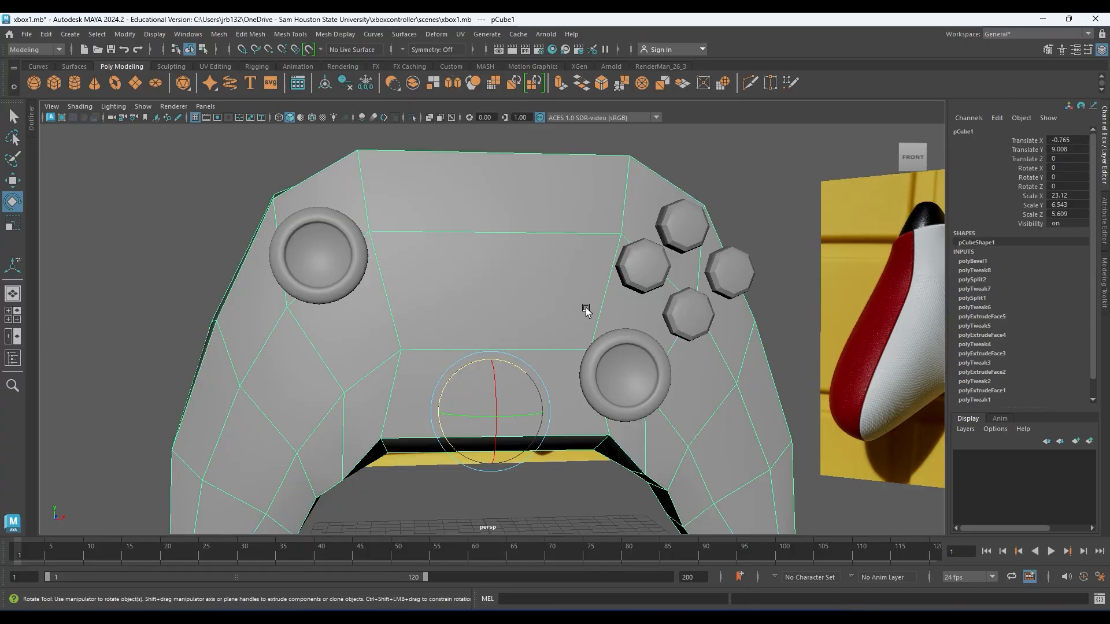
alt+drag(583, 311, 671, 301)
alt+drag(570, 265, 595, 269)
shift+right_drag(624, 250, 548, 244)
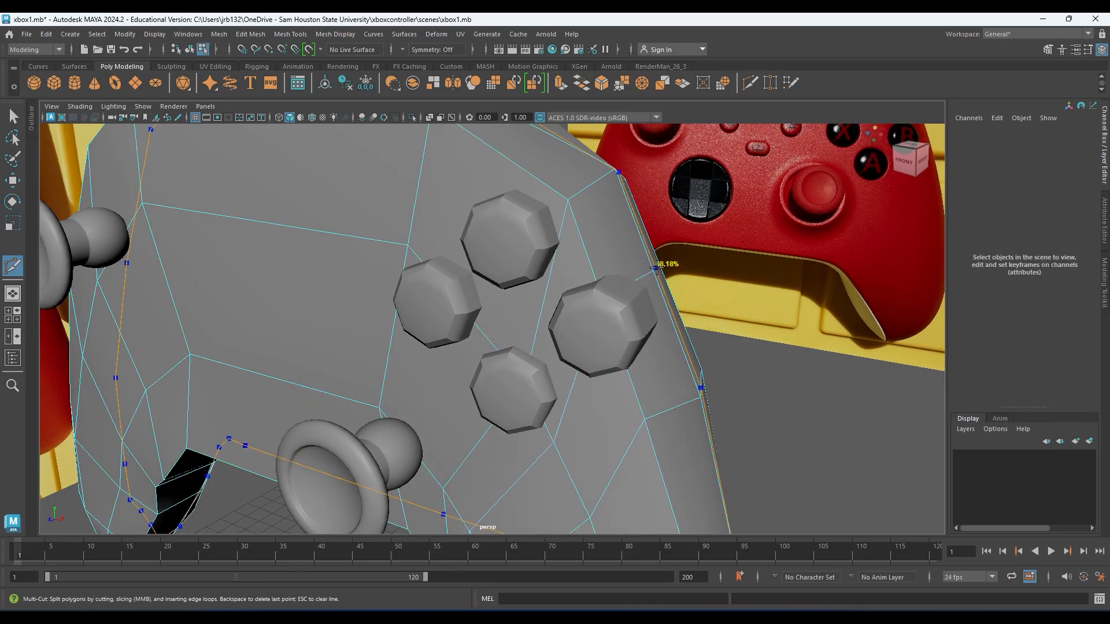
key(w)
- Pull the new loop's vertex beside the B button into a rounder side contour, using soft selection
alt+middle_drag(688, 312, 573, 283)
right_drag(548, 241, 500, 243)
click(546, 249)
alt+drag(578, 321, 528, 321)
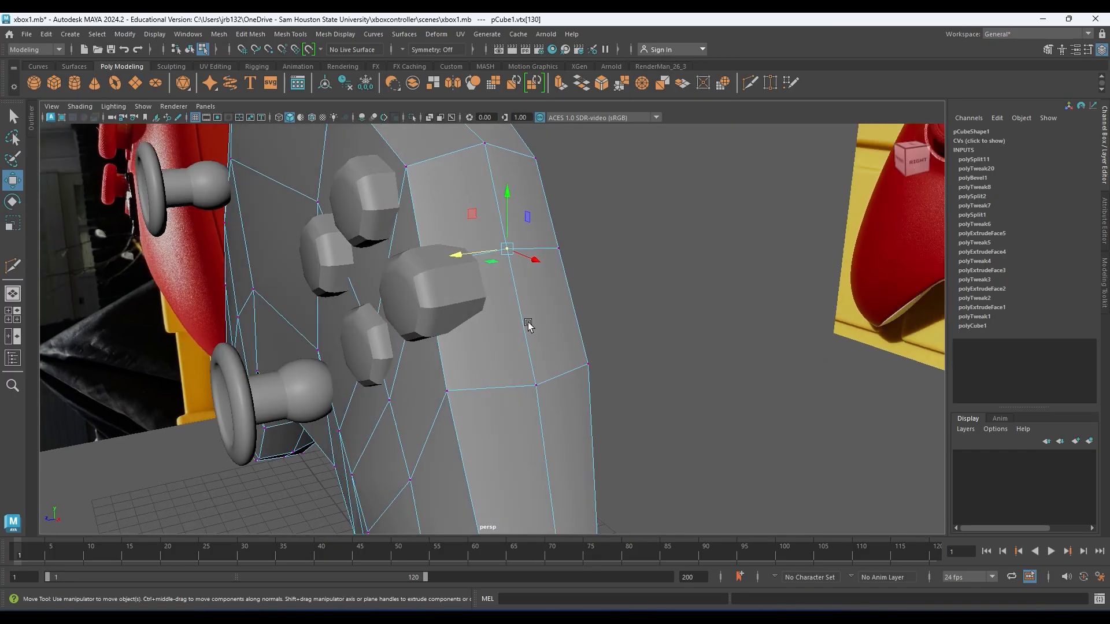
key(b)
drag(500, 271, 638, 276)
alt+drag(412, 317, 589, 237)
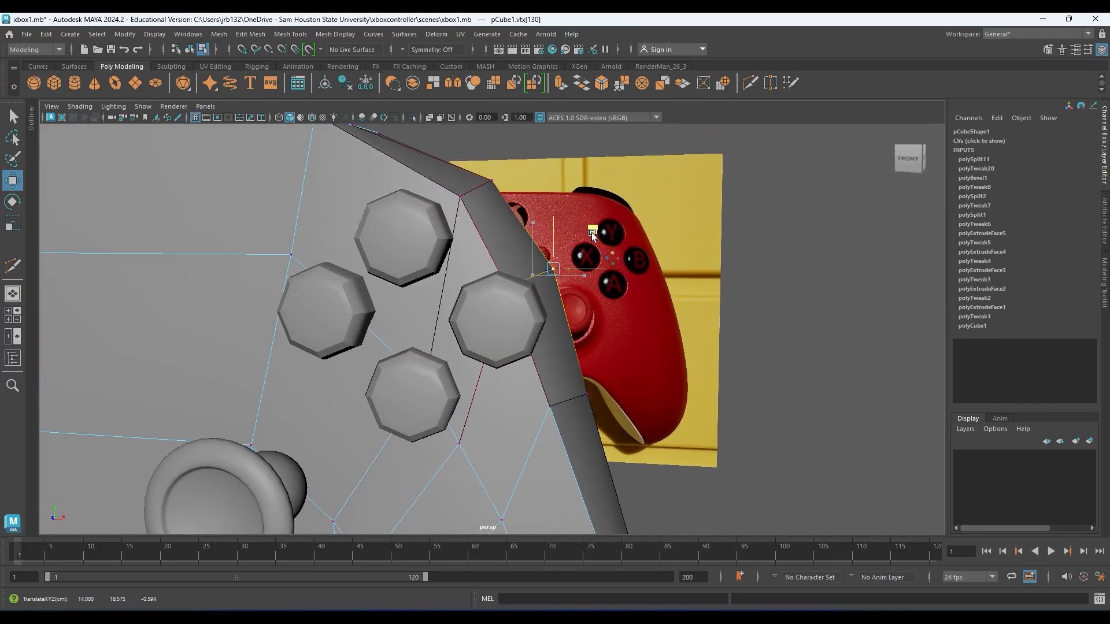
- Adjust the neighbouring body vertices around the B button to smooth the controller's side contour
click(508, 288)
drag(545, 247, 556, 245)
alt+drag(595, 280, 428, 307)
click(521, 288)
drag(475, 278, 630, 318)
alt+middle_drag(498, 367, 518, 313)
click(513, 368)
alt+drag(462, 326, 368, 355)
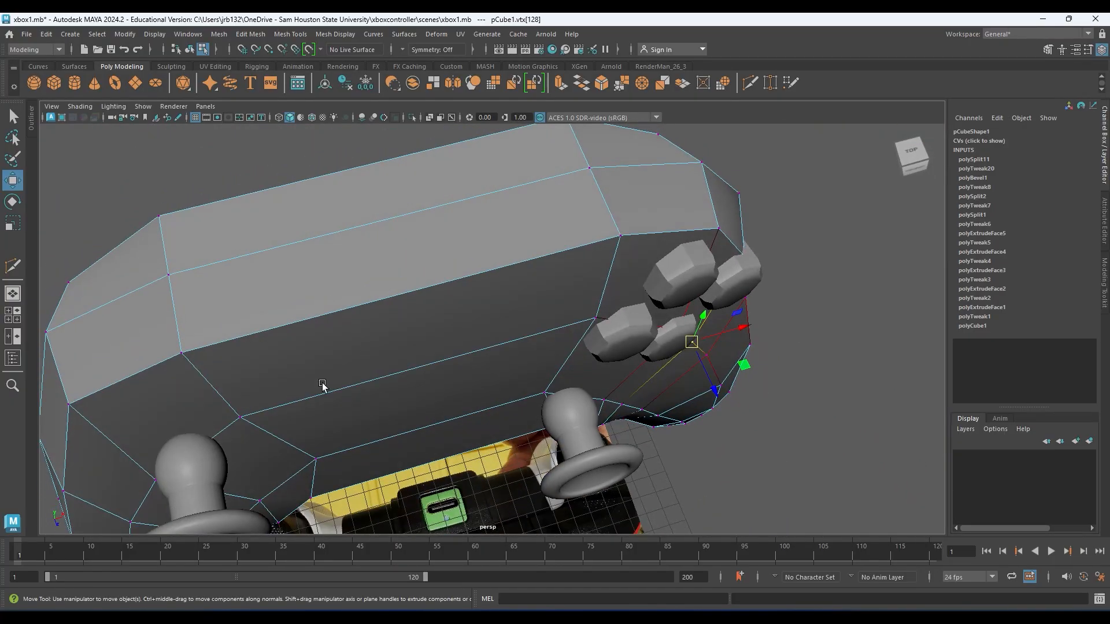
click(145, 490)
- Select both thumbsticks and push them back deeper into the controller body
alt+middle_drag(306, 486, 415, 357)
right_drag(299, 314, 360, 264)
click(312, 344)
shift+click(662, 306)
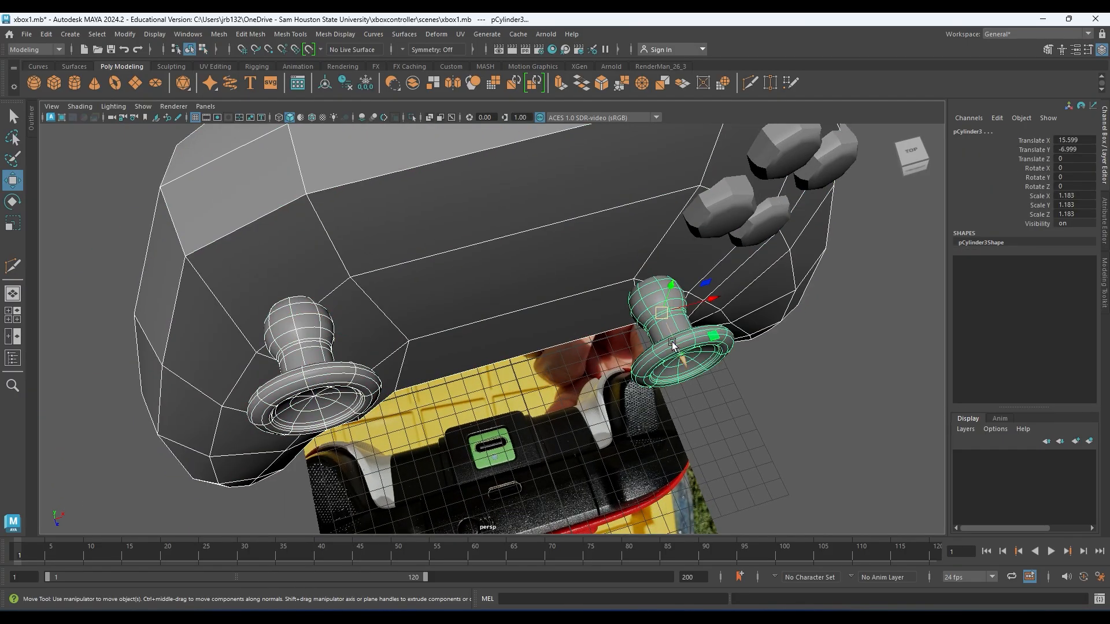
click(685, 365)
shift+click(291, 377)
drag(313, 404, 300, 365)
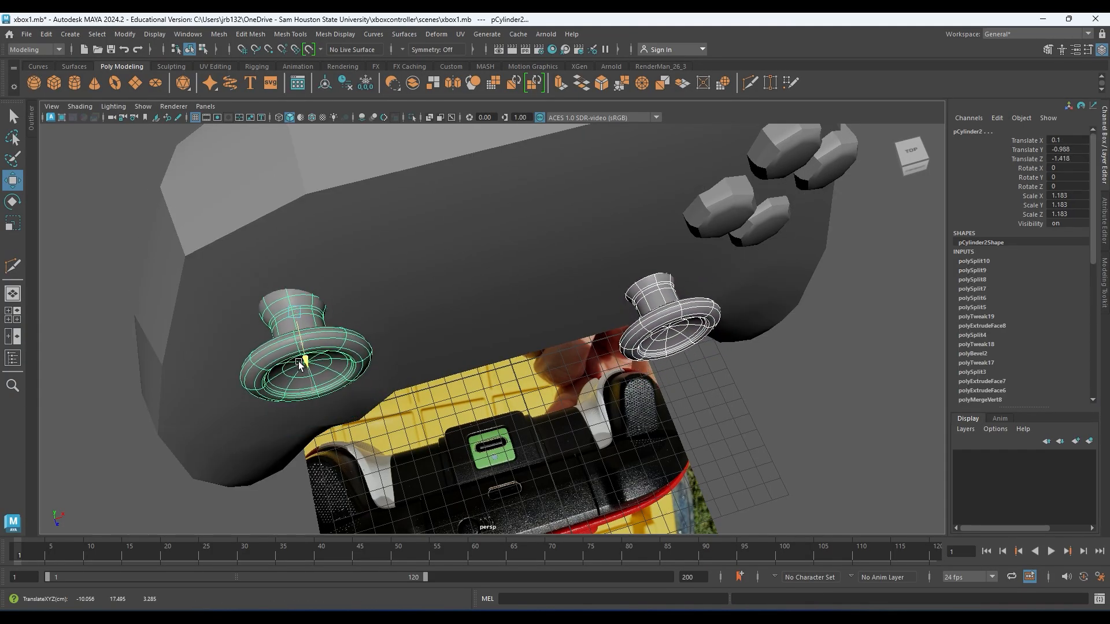
drag(299, 363, 296, 354)
alt+middle_drag(539, 313, 456, 400)
alt+drag(457, 400, 503, 376)
click(457, 300)
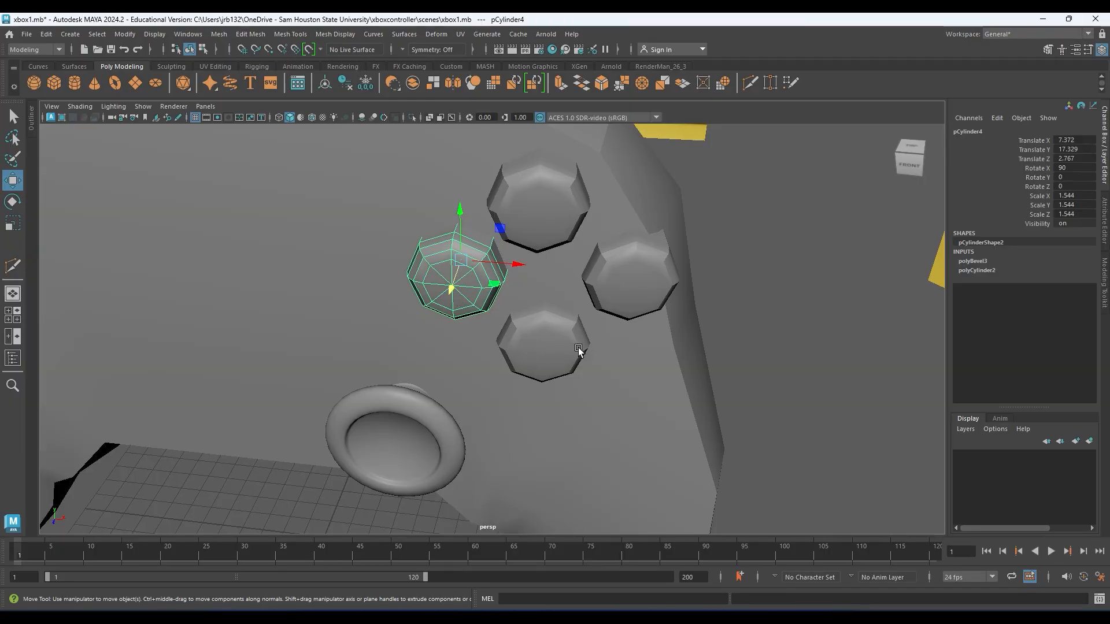
alt+drag(578, 348, 551, 297)
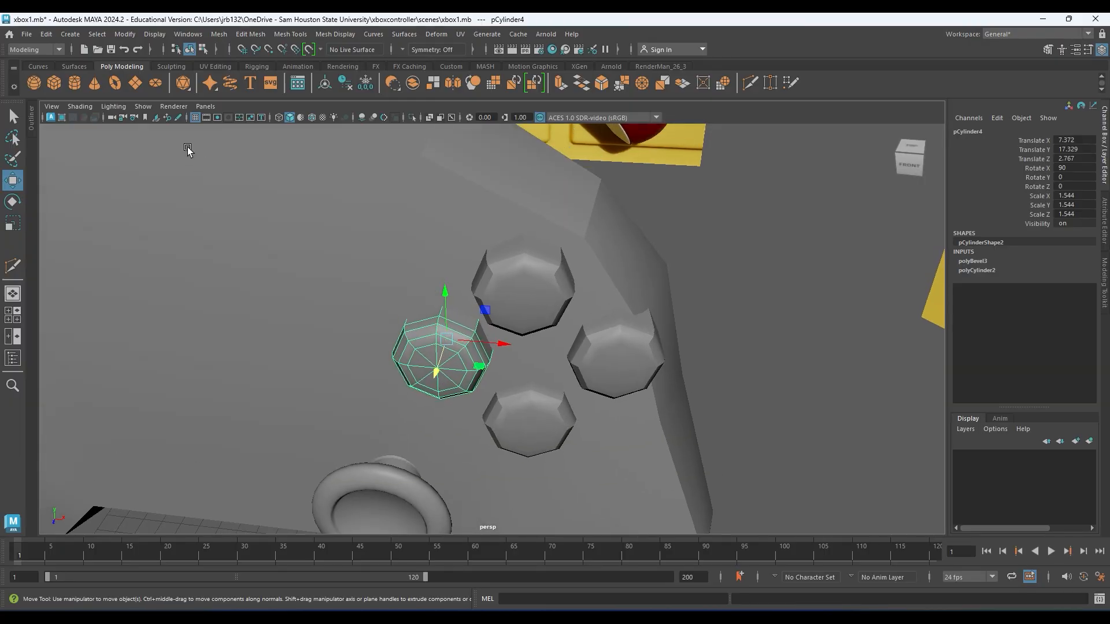
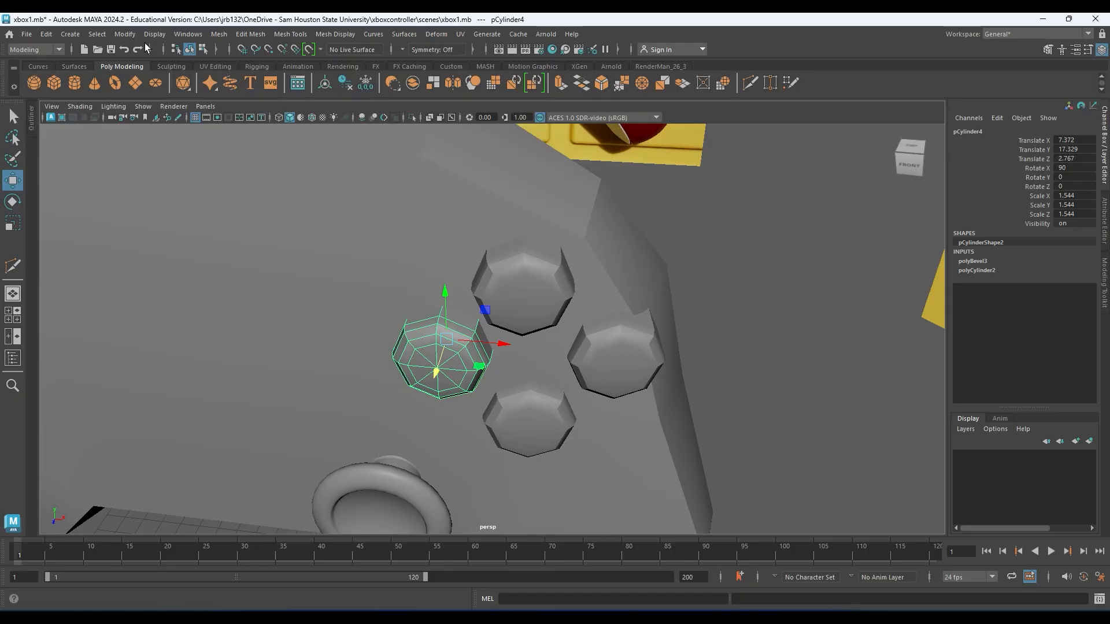
alt+drag(730, 321, 665, 362)
scroll(565, 305, down, 5)
alt+middle_drag(665, 361, 282, 164)
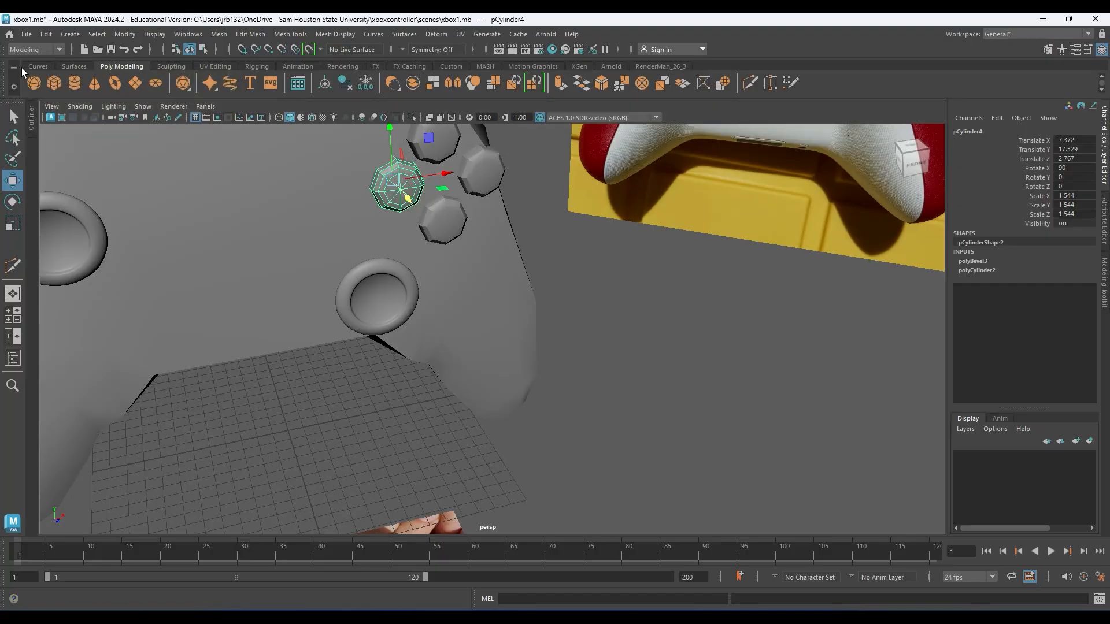
- Create a polygon cube in front of the controller at Y 19.508, Z 30.527, scaled uniformly to 7.115
click(53, 83)
alt+middle_drag(513, 339, 509, 260)
scroll(492, 257, down, 4)
alt+drag(260, 327, 763, 367)
key(r)
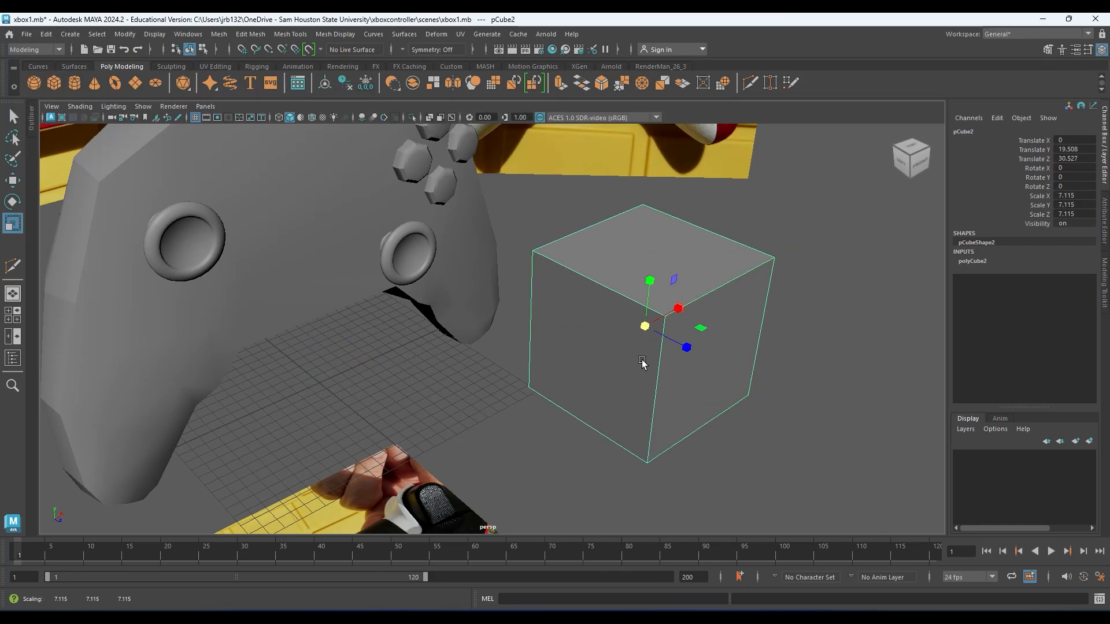
alt+middle_drag(644, 365, 342, 255)
- Create a polygon sphere, scale it uniformly to 2.172 and bring it up to the cube
click(35, 84)
alt+middle_drag(176, 270, 292, 342)
scroll(293, 343, down, 4)
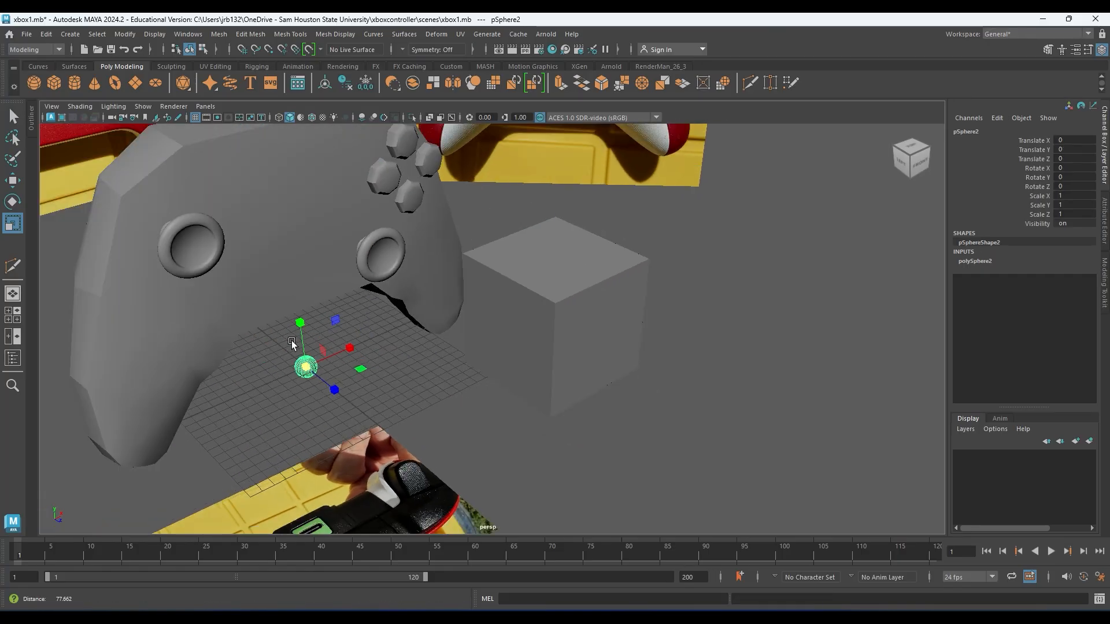
key(w)
alt+drag(291, 376, 488, 307)
key(e)
key(r)
key(w)
scroll(585, 302, up, 5)
- Centre the sphere over the cube and sink it into the top face at X -0.002, Y 23.008, Z 30.629
click(542, 232)
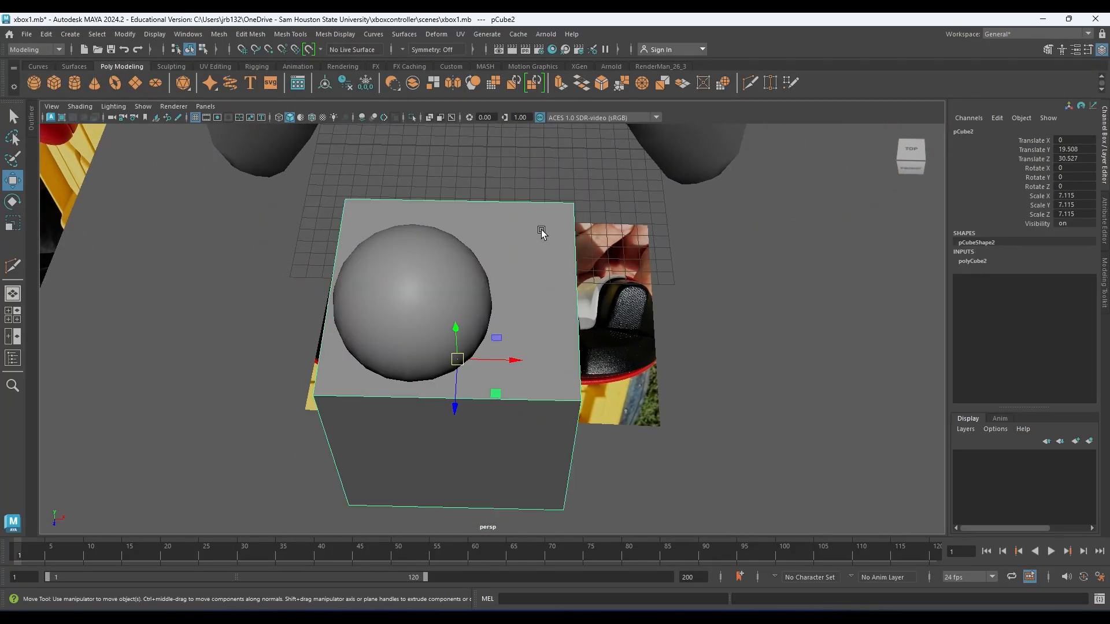
click(409, 316)
drag(450, 337, 492, 378)
drag(457, 250, 457, 272)
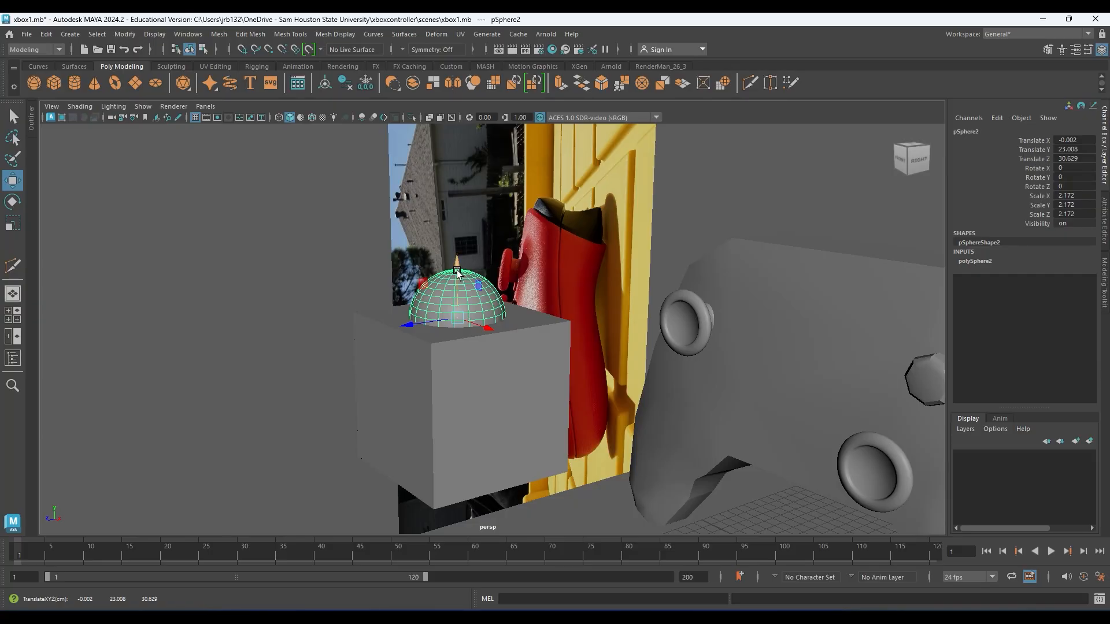
- Duplicate the sphere and move the copy off to one side of the cube
alt+drag(457, 273, 478, 328)
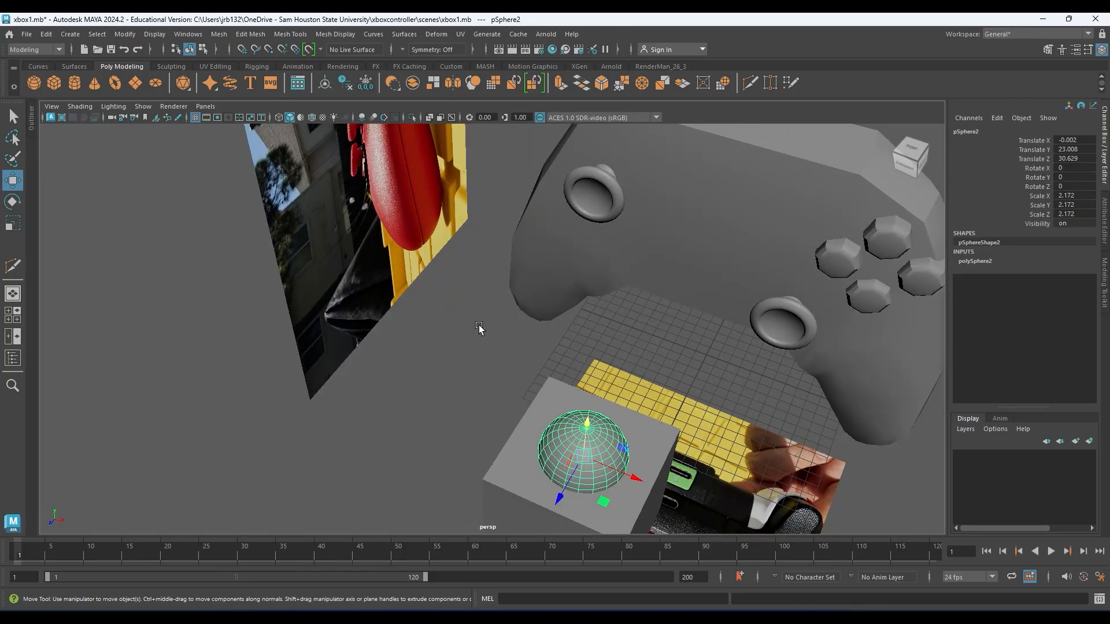
key(ctrl+d)
drag(636, 479, 614, 443)
- Reduce the sphere embedded in the cube to 8 axis subdivisions and 8 height subdivisions
click(614, 444)
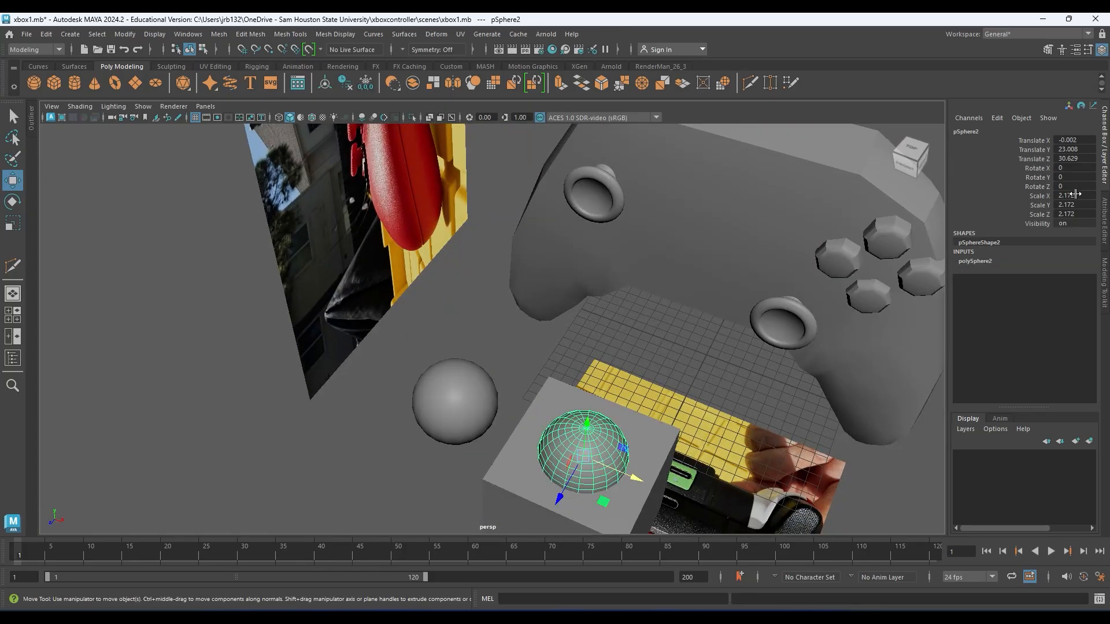
click(982, 263)
double_click(1073, 288)
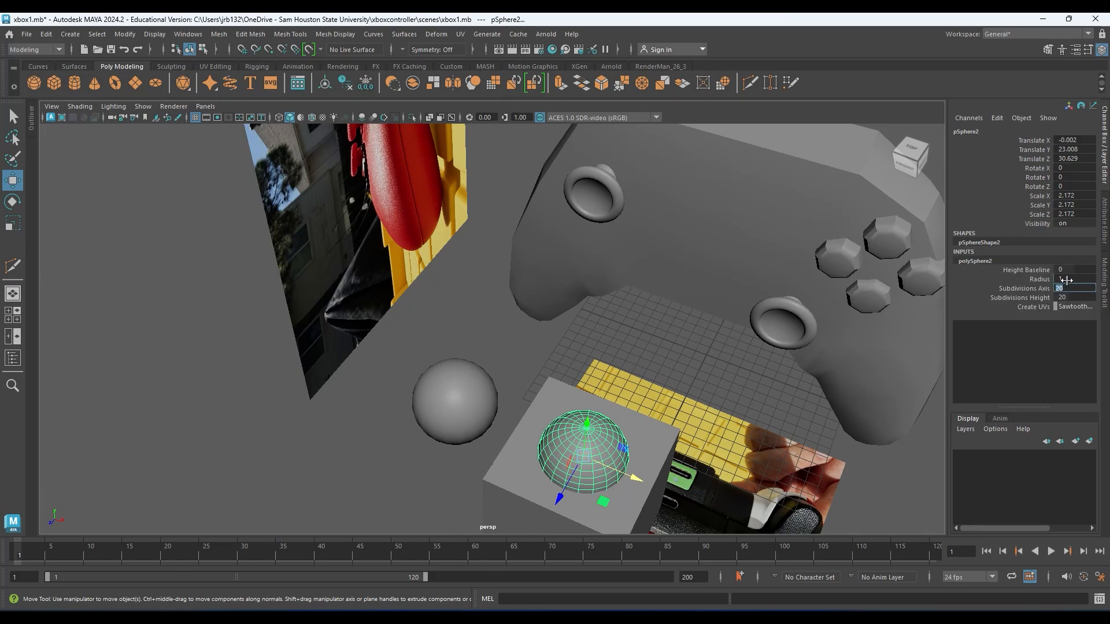
text(8)
key(Return)
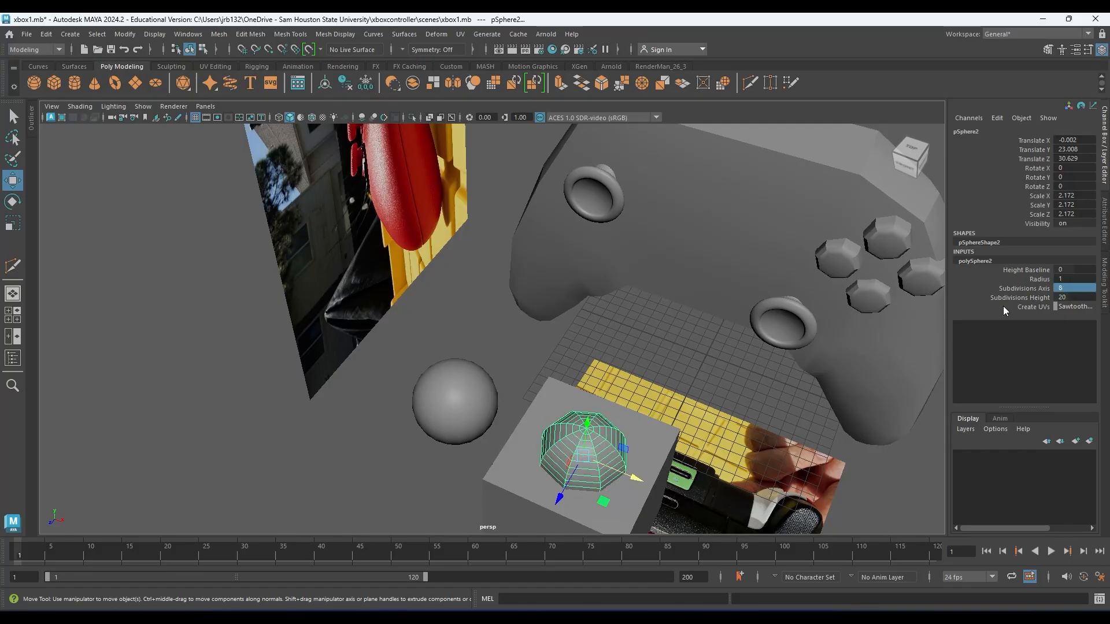
click(1024, 297)
alt+middle_drag(588, 429, 554, 354)
key(w)
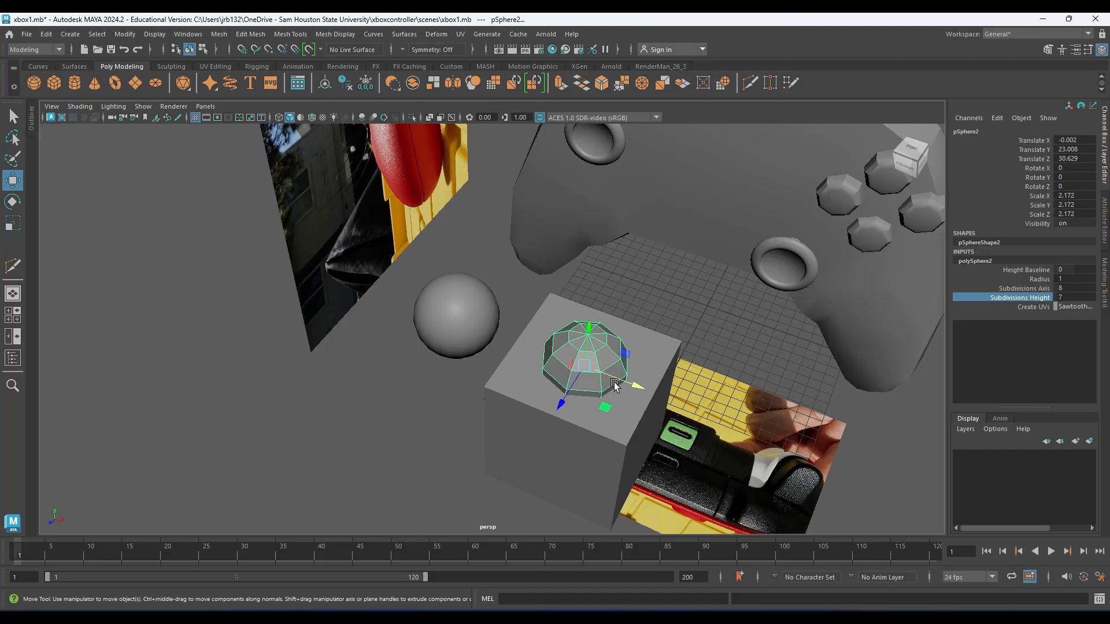
click(1013, 302)
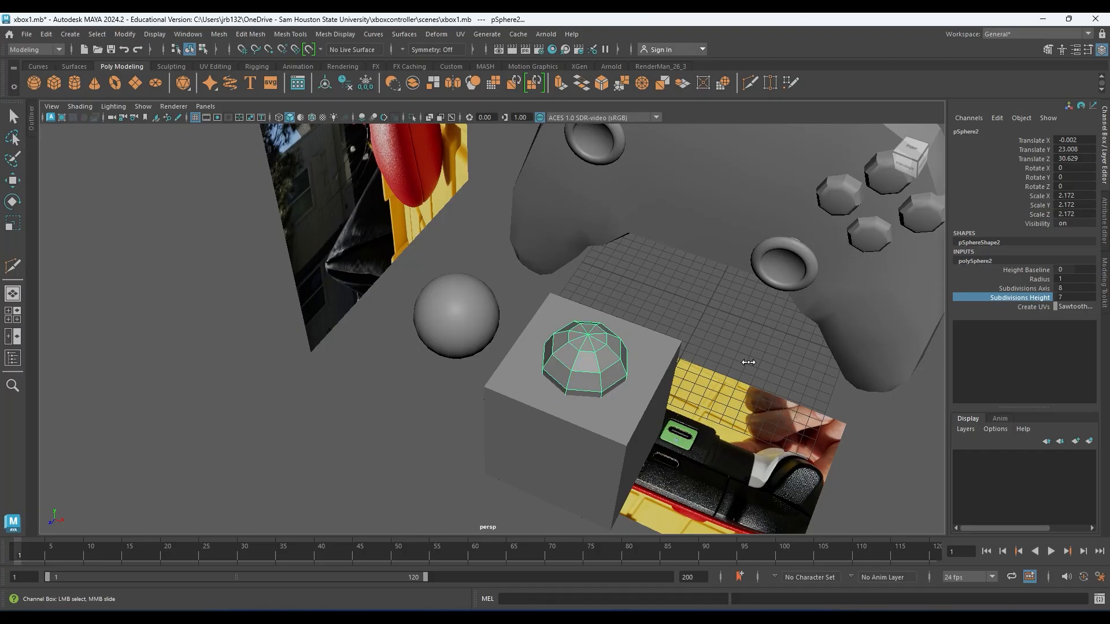
middle_drag(750, 361, 754, 367)
alt+drag(754, 367, 696, 387)
key(w)
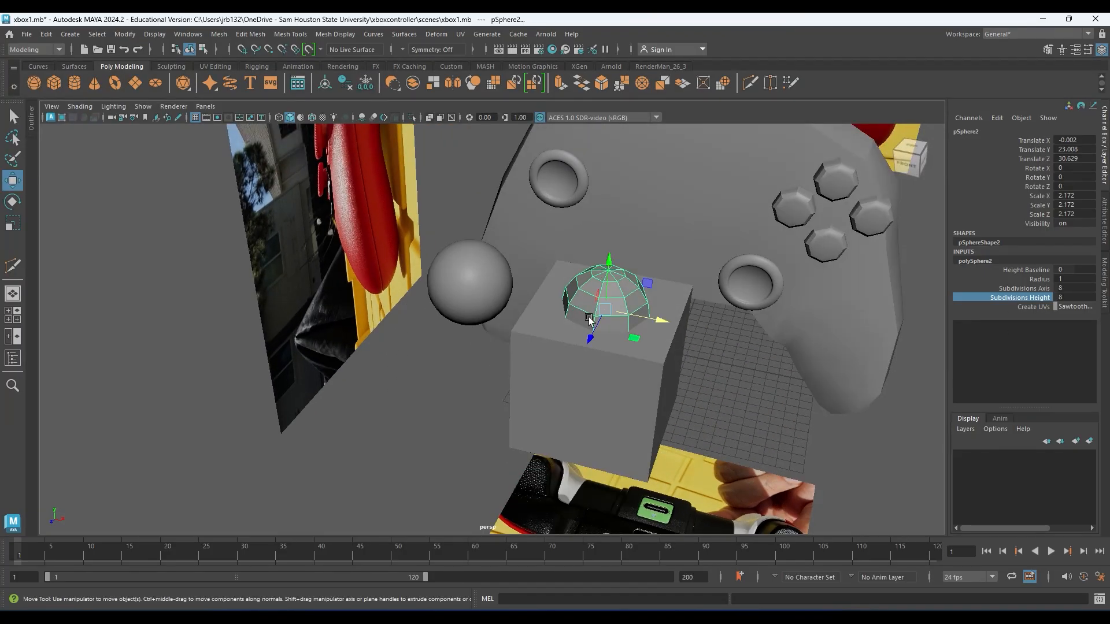
- Duplicate the cube to X -12.324 and sink the smooth sphere into its top face at X -12.231
alt+drag(643, 324, 644, 300)
click(658, 323)
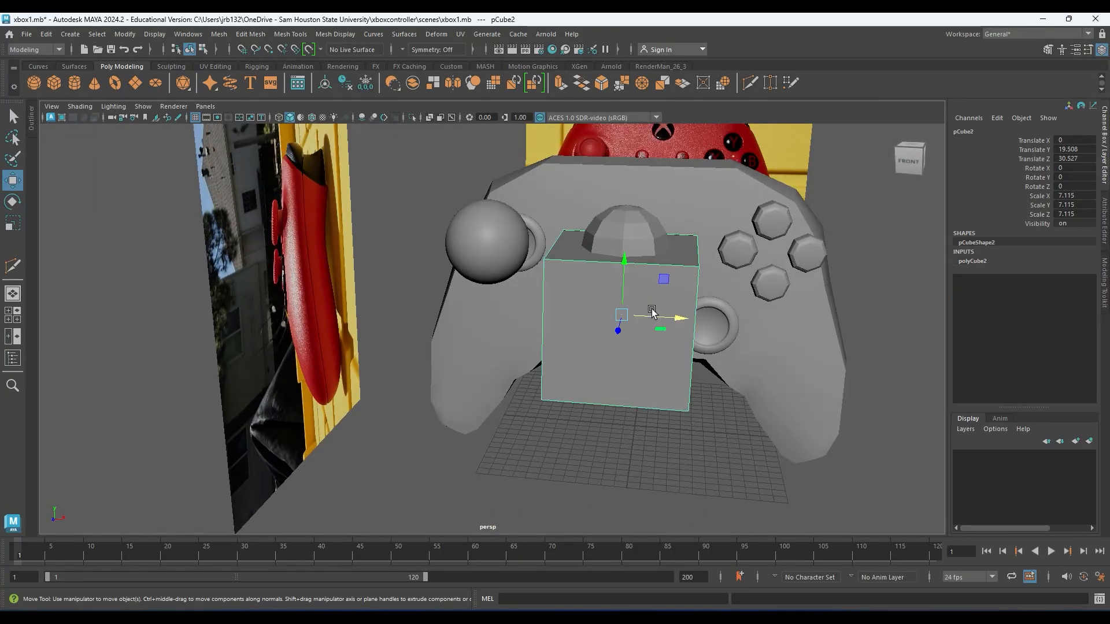
key(ctrl+d)
drag(657, 323, 469, 257)
click(470, 257)
drag(523, 208, 428, 199)
alt+drag(533, 224, 513, 253)
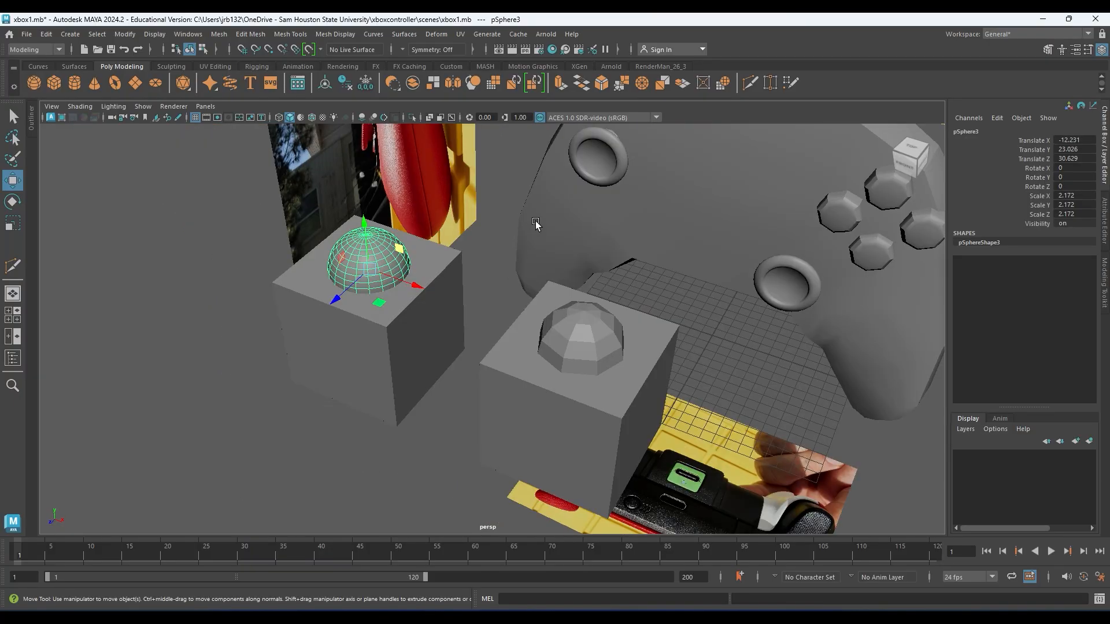
- Duplicate the smooth sphere and its cube twice, placing the cube copies at Z 41.036 and Z 51.394
click(435, 255)
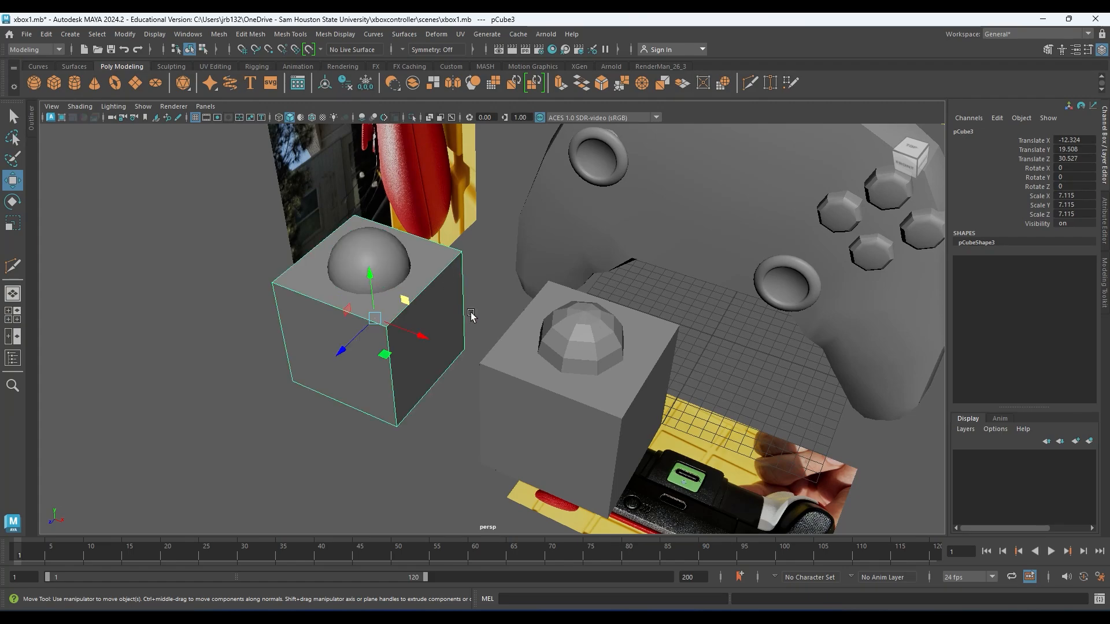
alt+drag(398, 319, 503, 305)
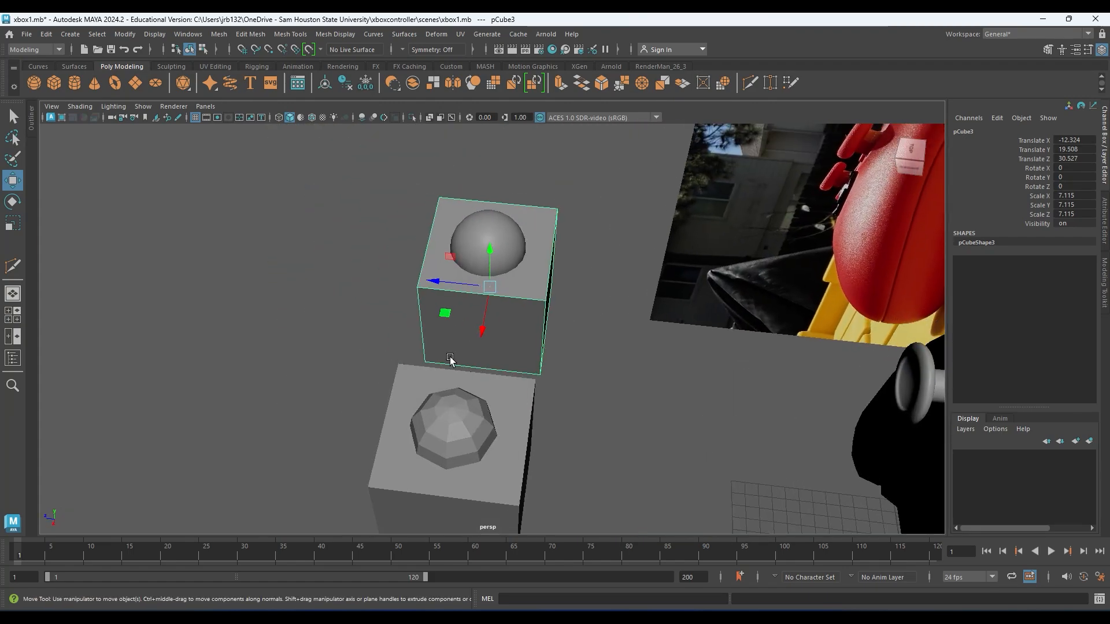
shift+click(495, 232)
drag(430, 282, 270, 262)
key(ctrl+d)
key(ctrl+d)
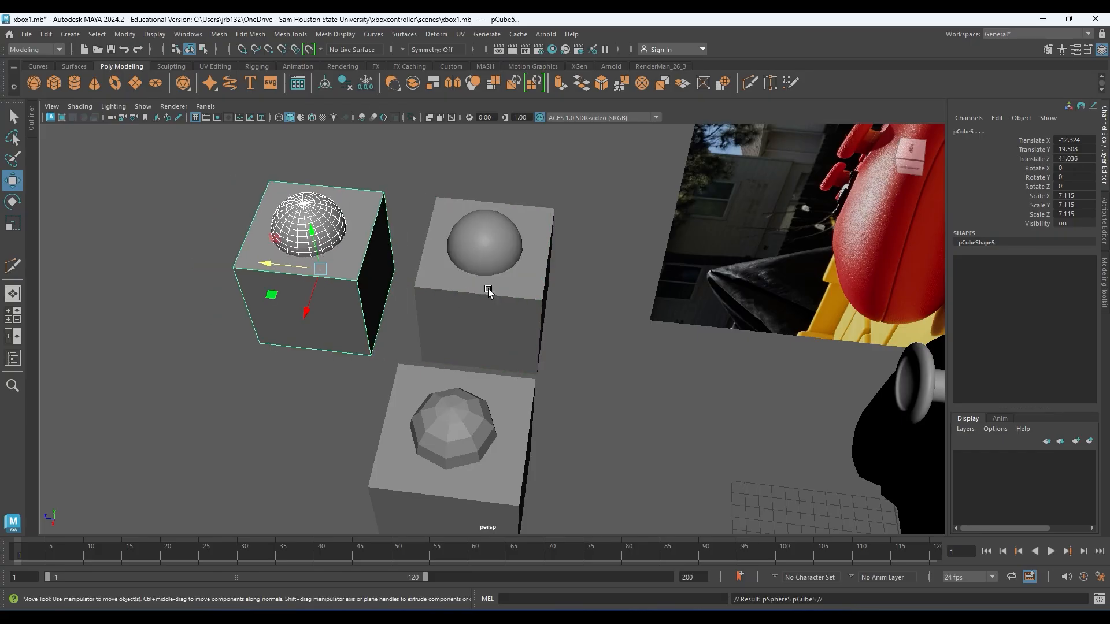
drag(263, 264, 129, 242)
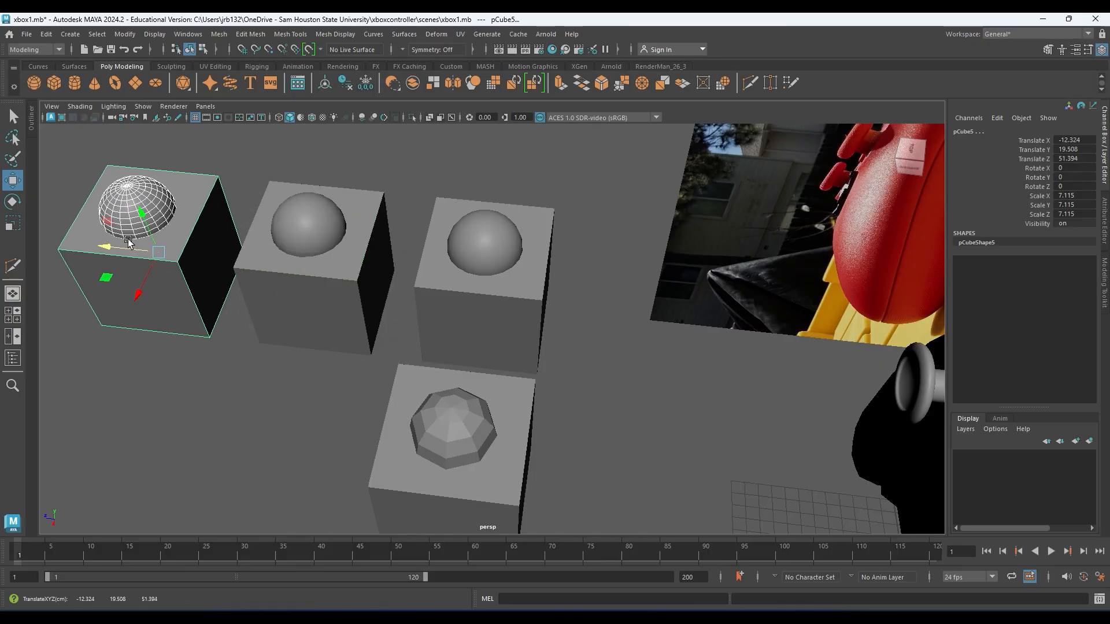
- Detach the mesh Booleans commands as a floating window clear of the cube and sphere pairs
alt+middle_drag(207, 229, 575, 285)
alt+middle_drag(701, 285, 600, 265)
alt+right_drag(600, 266, 713, 280)
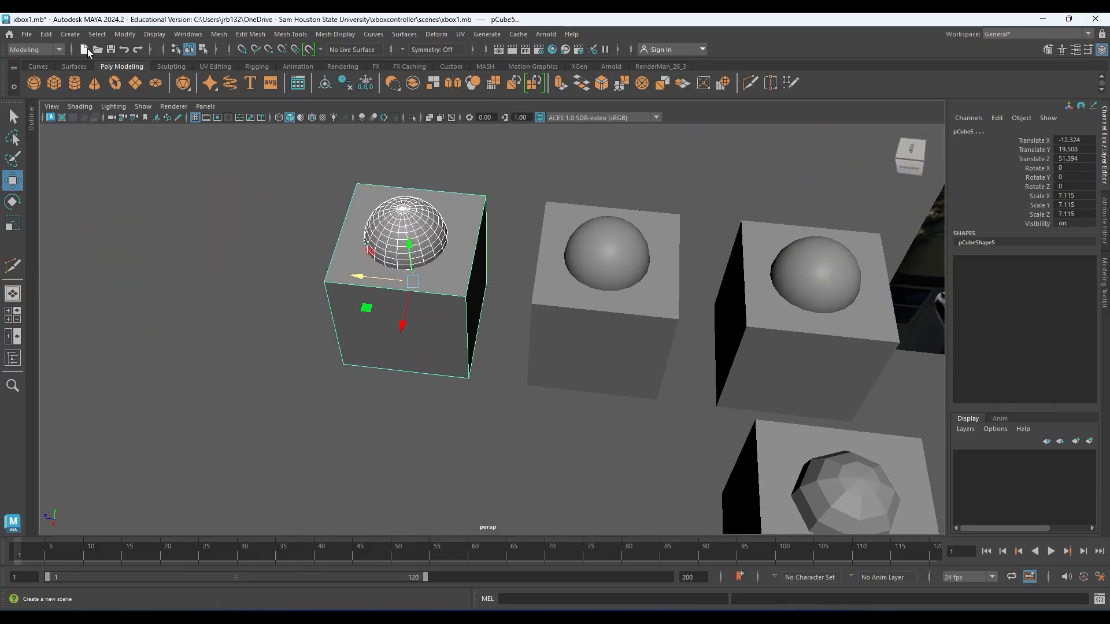
click(219, 34)
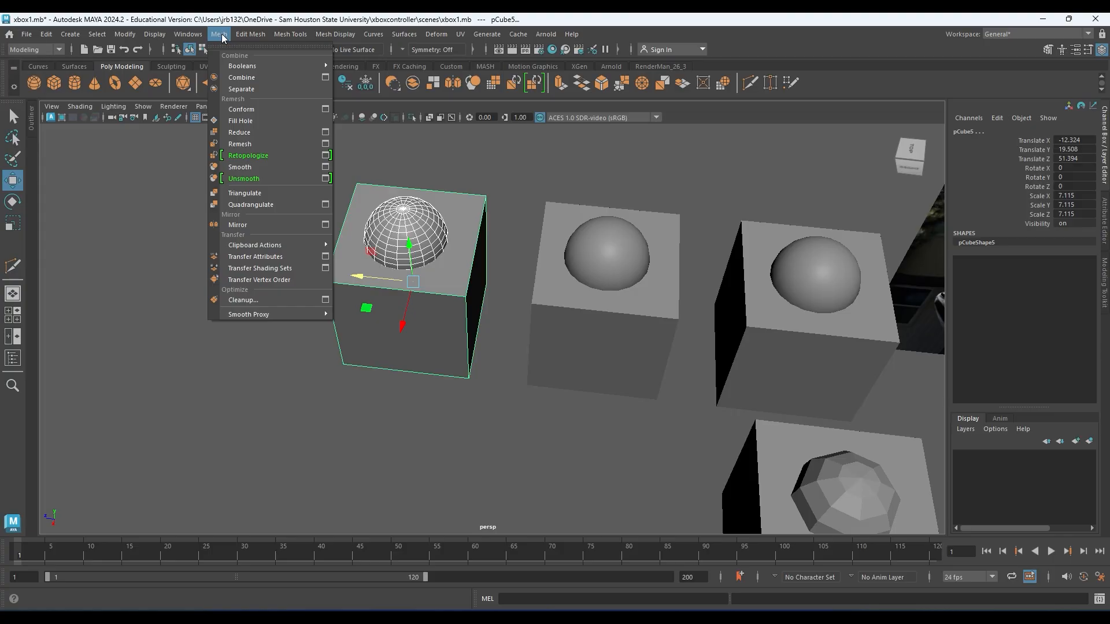
mouse_move(243, 66)
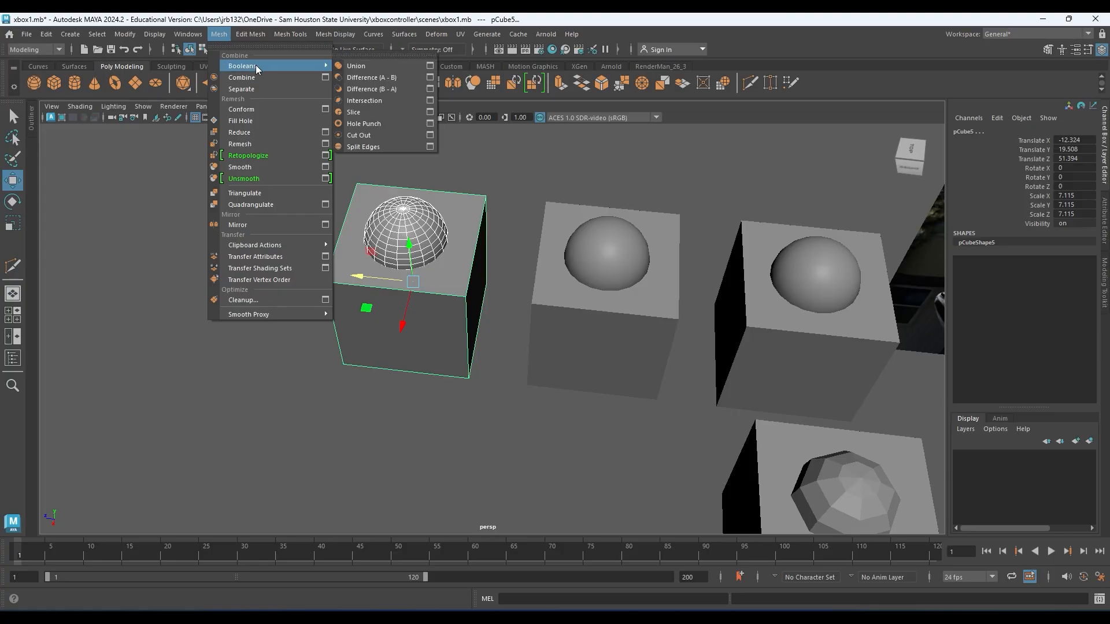
click(374, 59)
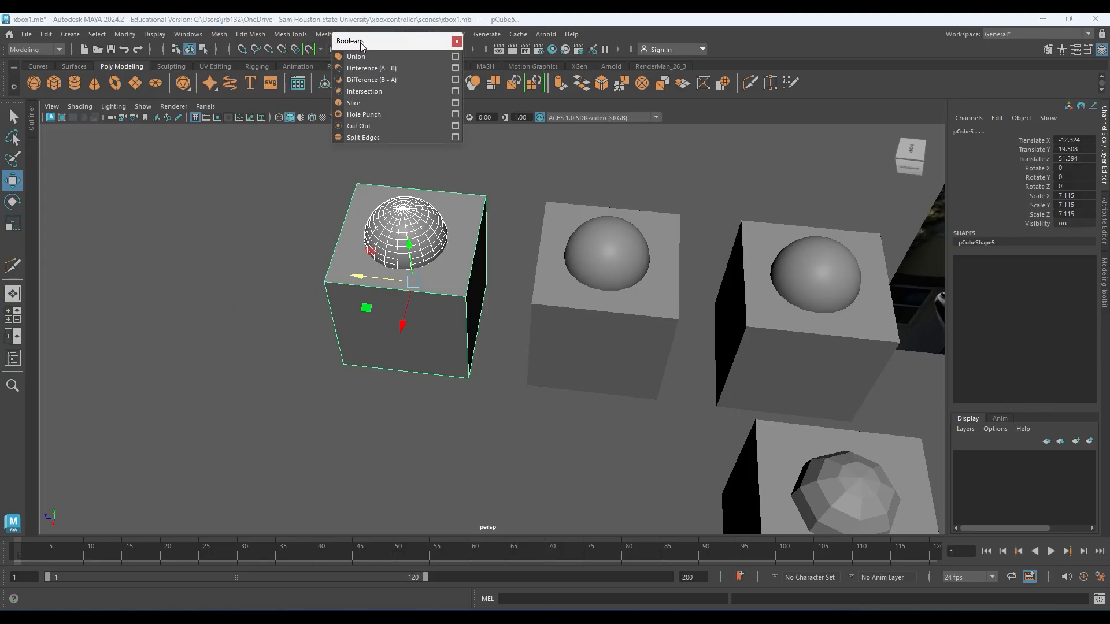
drag(365, 42, 635, 53)
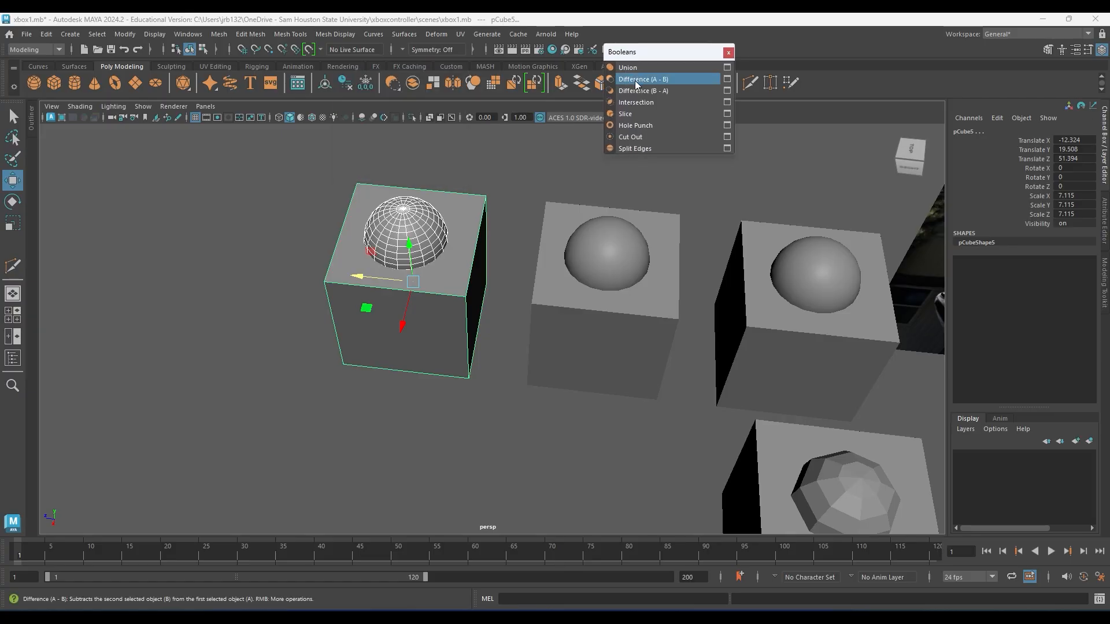
- Combine the outermost smooth sphere and its cube with a Boolean Union, selecting the sphere first
click(396, 228)
scroll(488, 233, up, 5)
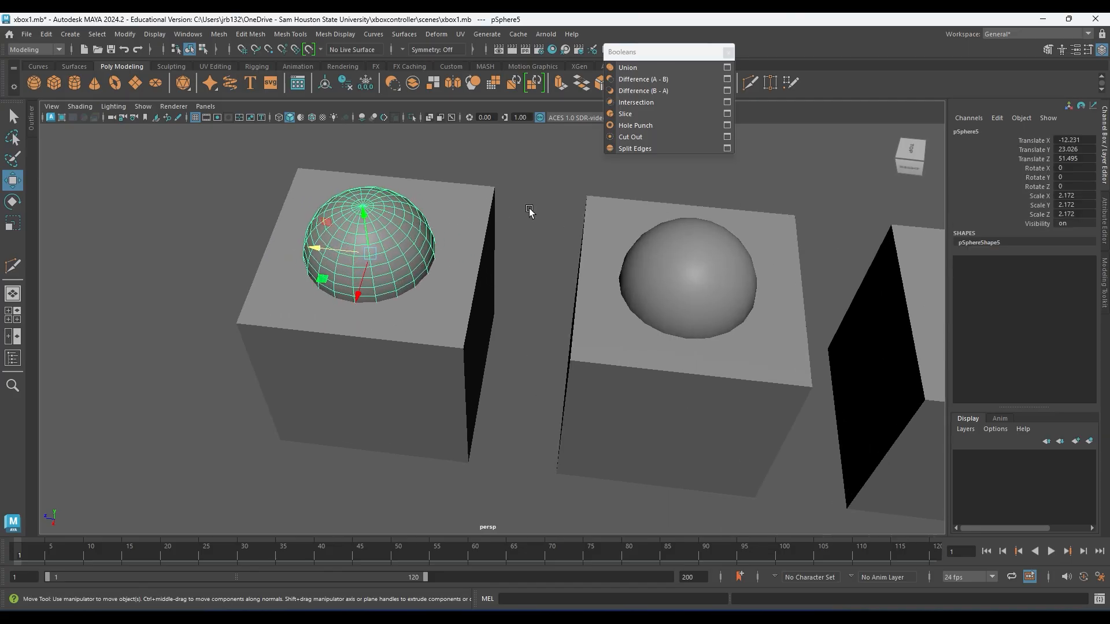
shift+click(459, 213)
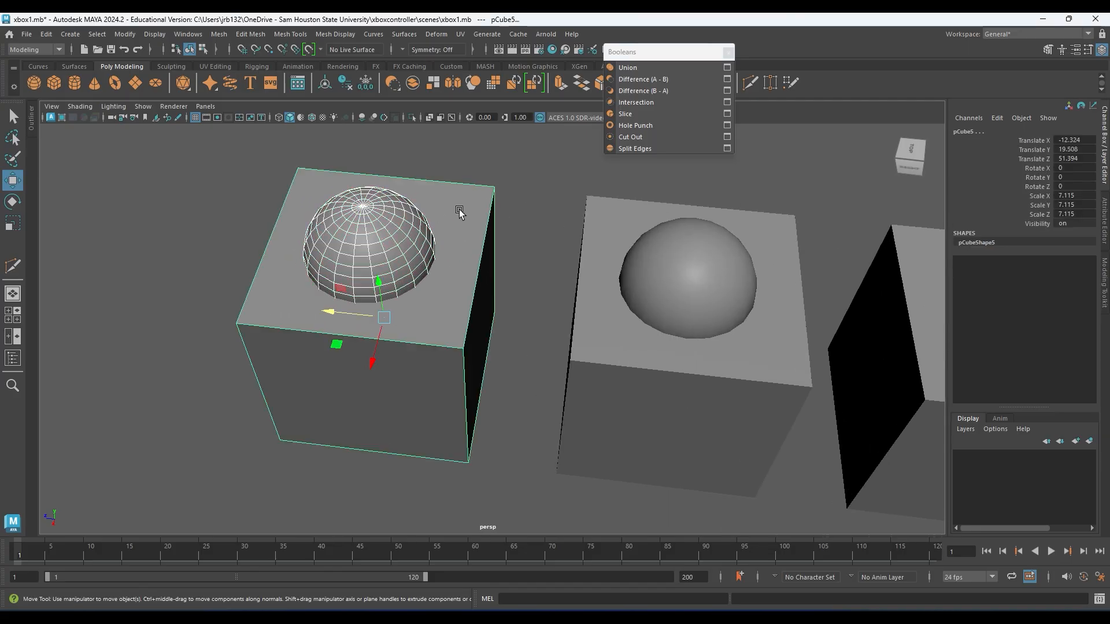
click(624, 68)
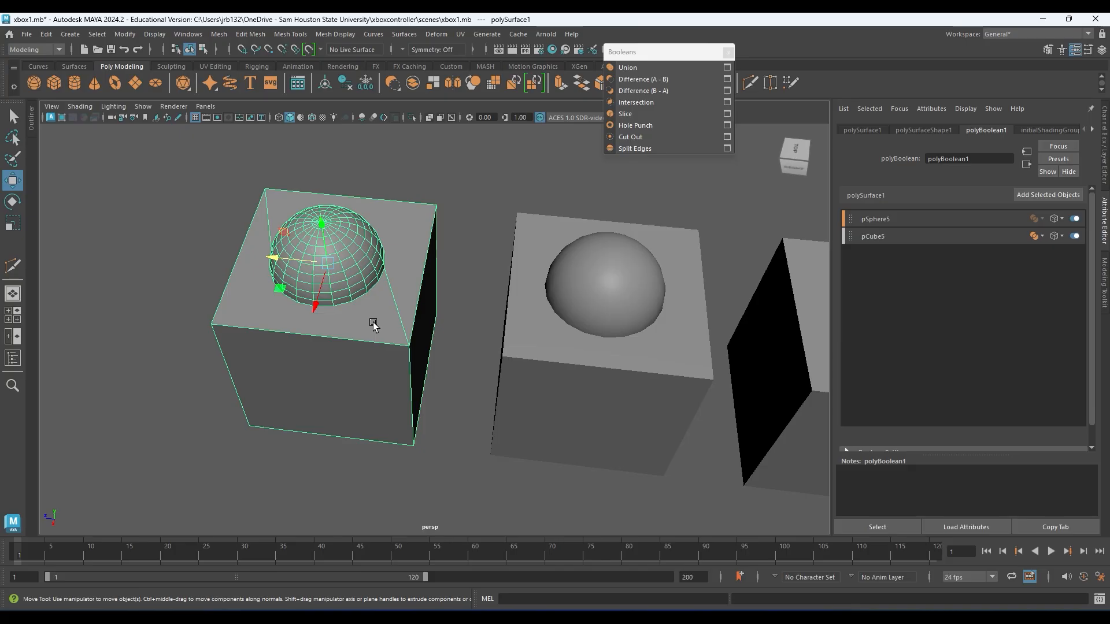
- Examine the union in wireframe display and compare its sphere with the unmerged spheres beside it
alt+drag(631, 317, 625, 316)
alt+middle_drag(626, 316, 425, 330)
alt+drag(428, 364, 440, 340)
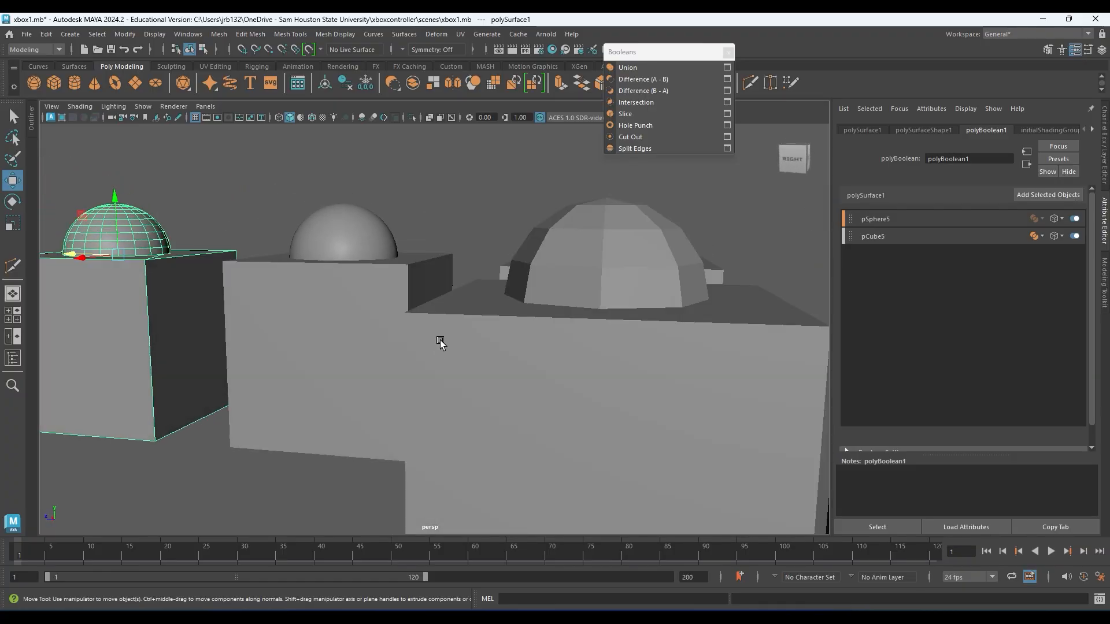
alt+middle_drag(440, 340, 396, 318)
alt+right_drag(396, 317, 631, 384)
alt+middle_drag(630, 384, 523, 435)
alt+right_drag(523, 434, 478, 349)
key(4)
alt+drag(463, 369, 555, 342)
alt+middle_drag(651, 299, 484, 315)
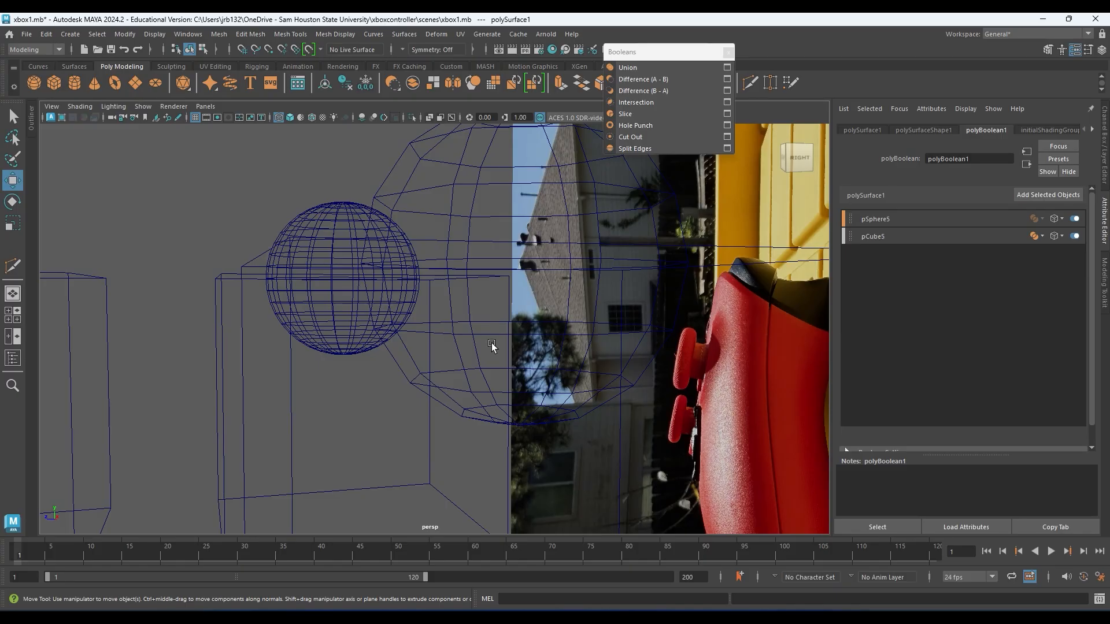
mouse_move(248, 369)
alt+middle_down()
mouse_move(518, 369)
mouse_move(551, 357)
alt+middle_up()
alt+middle_drag(188, 328, 463, 308)
alt+middle_drag(241, 305, 422, 314)
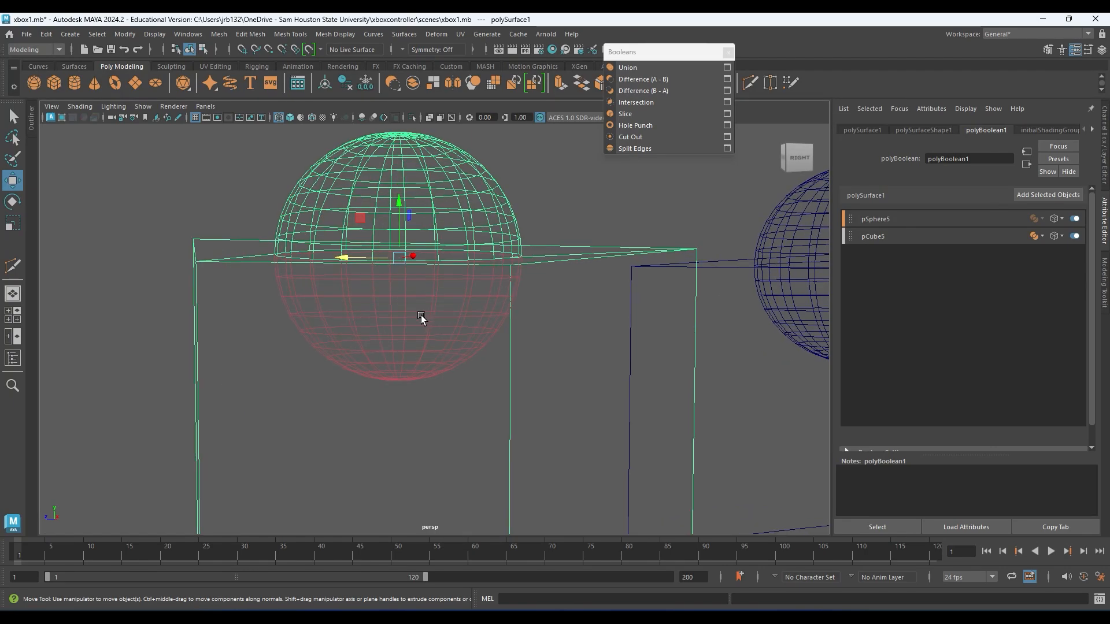
key(4)
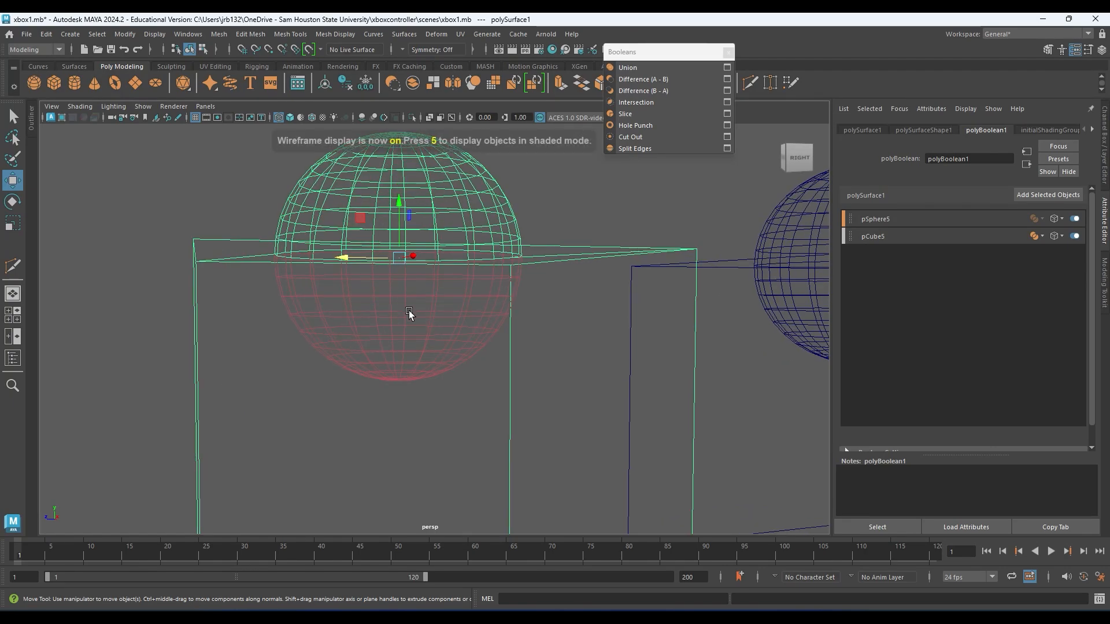
- Return to shaded display and examine the inside of the united dome from underneath
key(5)
scroll(399, 314, up, 5)
mouse_move(384, 315)
alt+mouse_down()
mouse_move(361, 281)
mouse_move(513, 310)
mouse_move(417, 307)
alt+mouse_up()
scroll(532, 314, up, 3)
alt+middle_drag(416, 307, 423, 402)
alt+middle_drag(392, 185, 411, 309)
alt+drag(411, 309, 407, 247)
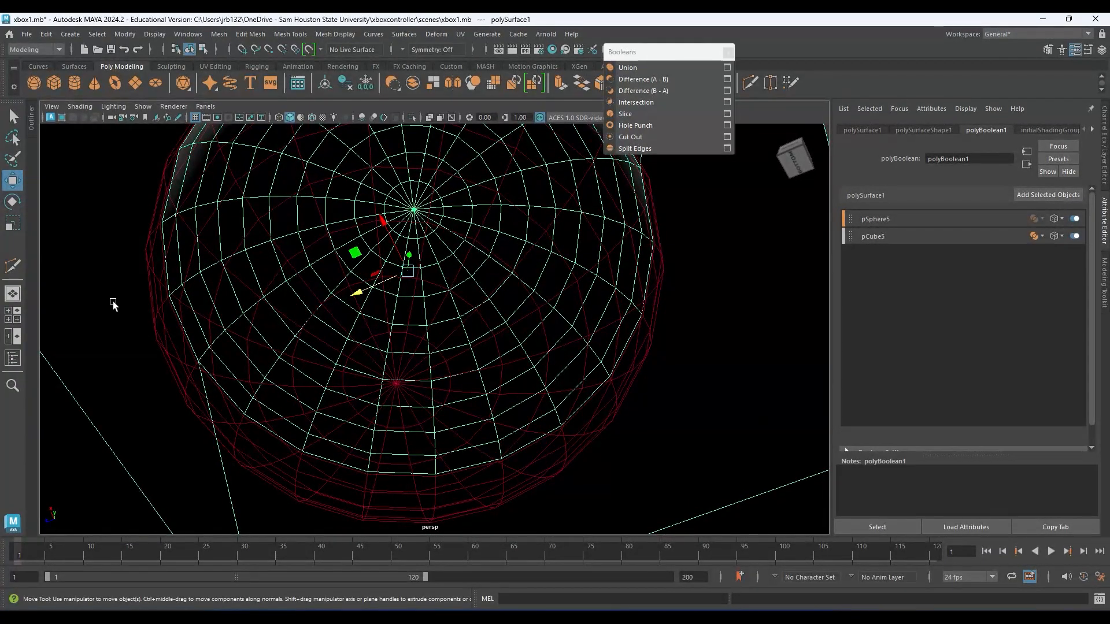
alt+middle_drag(310, 239, 386, 378)
scroll(370, 337, up, 2)
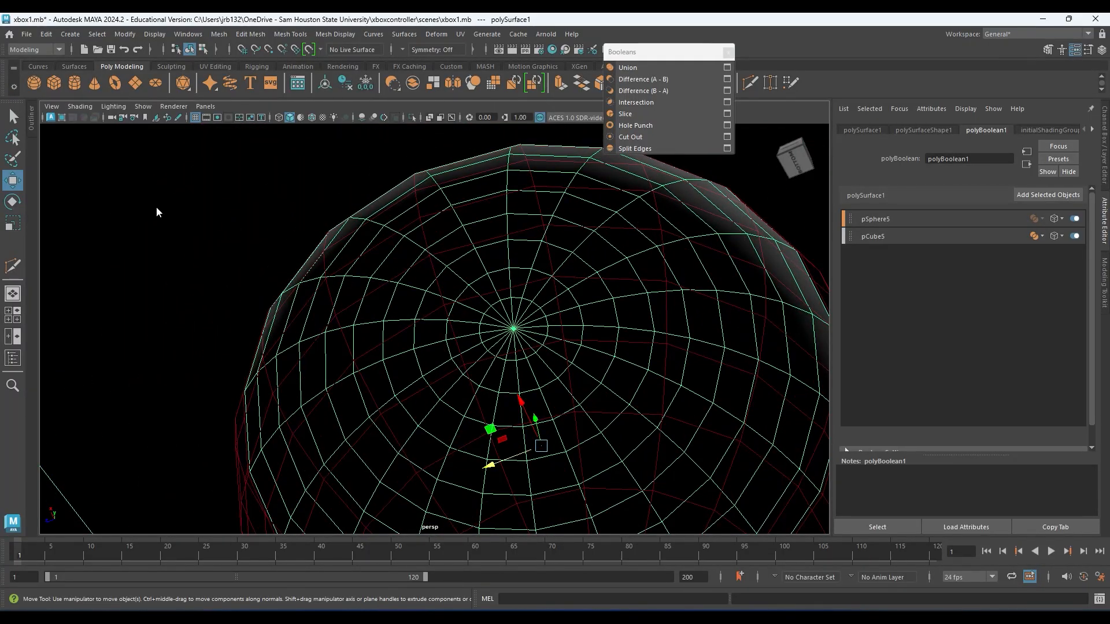
- Switch the united mesh to face selection and select its faces from the inside of the dome
right_drag(156, 212, 159, 231)
click(265, 297)
alt+middle_drag(265, 297, 203, 250)
double_click(233, 205)
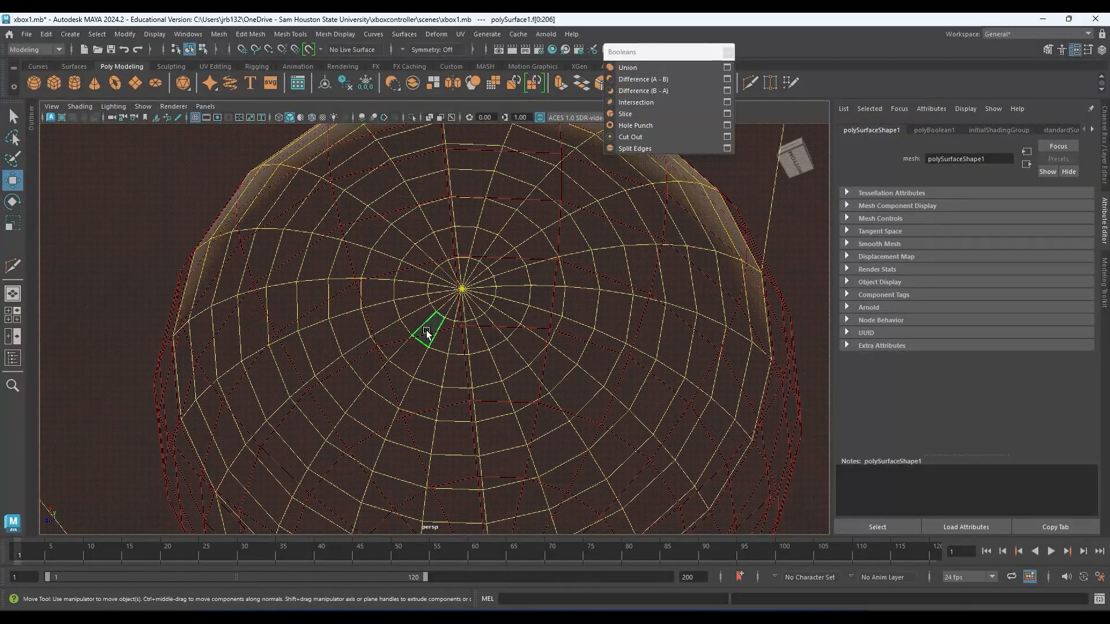
- Show the polyBoolean1 settings in the Channel Box, frame the united mesh and return it to object mode
click(1105, 155)
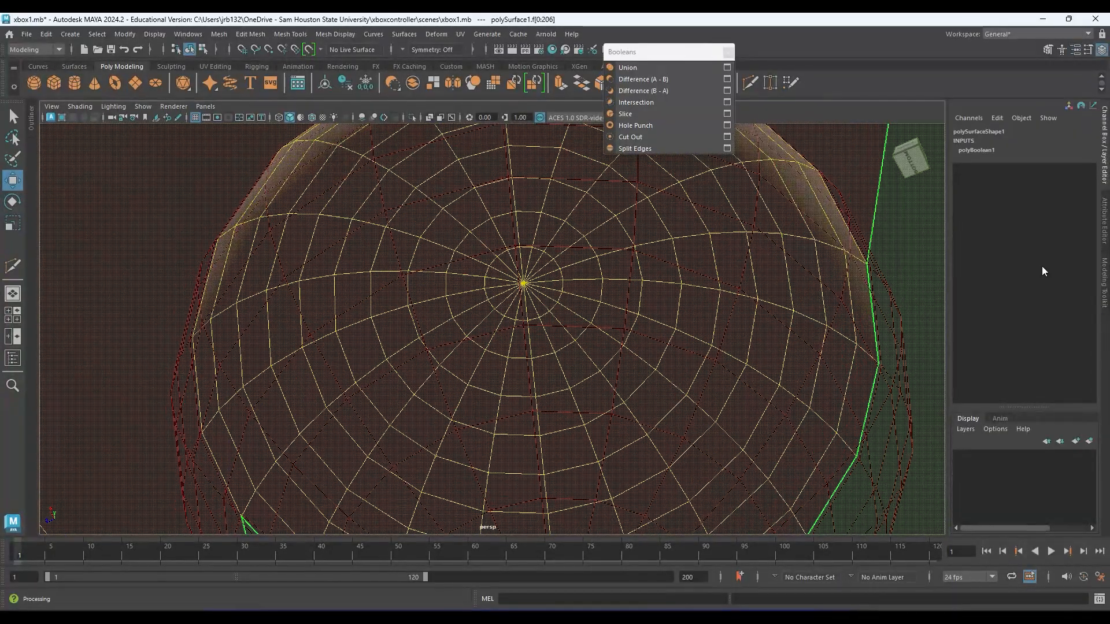
click(977, 150)
alt+drag(576, 311, 592, 333)
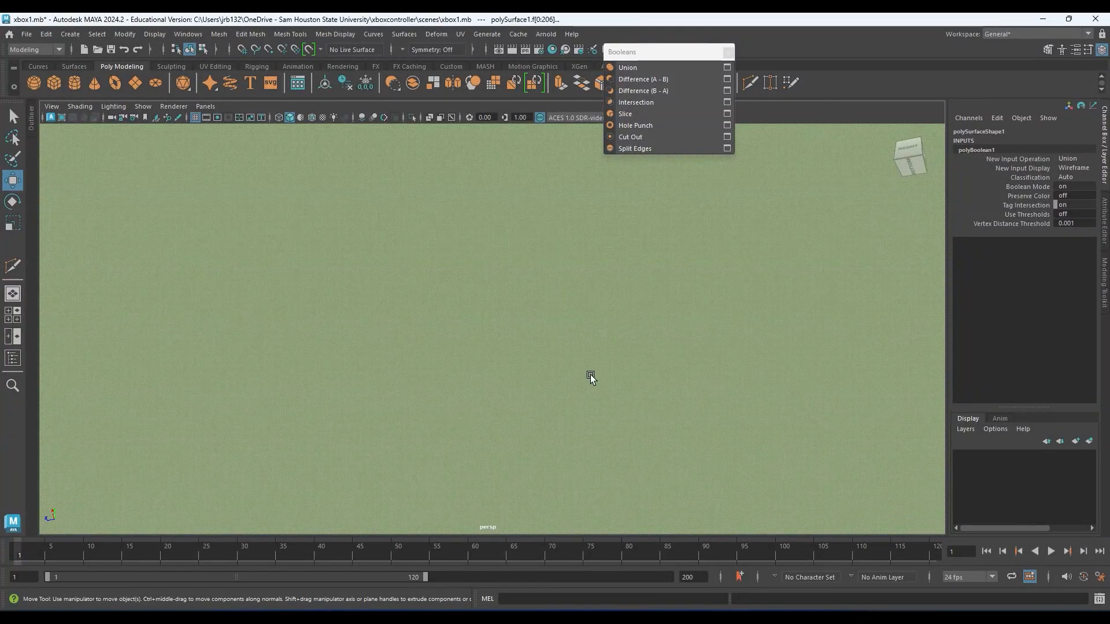
key(f)
right_drag(585, 279, 644, 258)
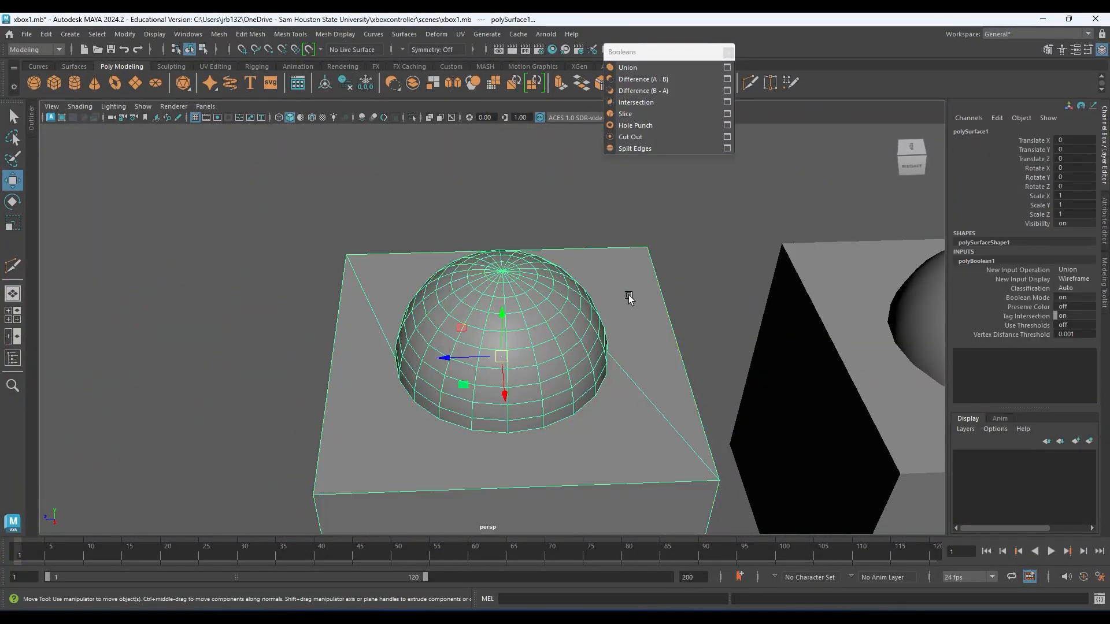
click(977, 262)
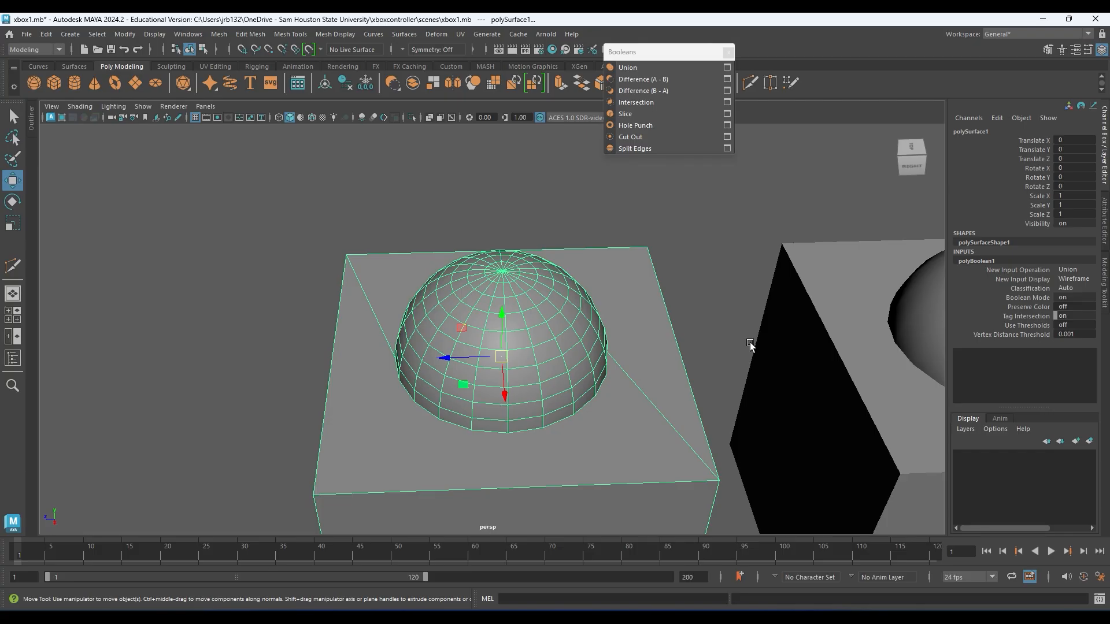
- Try moving the united mesh to Z -1.011 and undo the move
drag(451, 357, 508, 346)
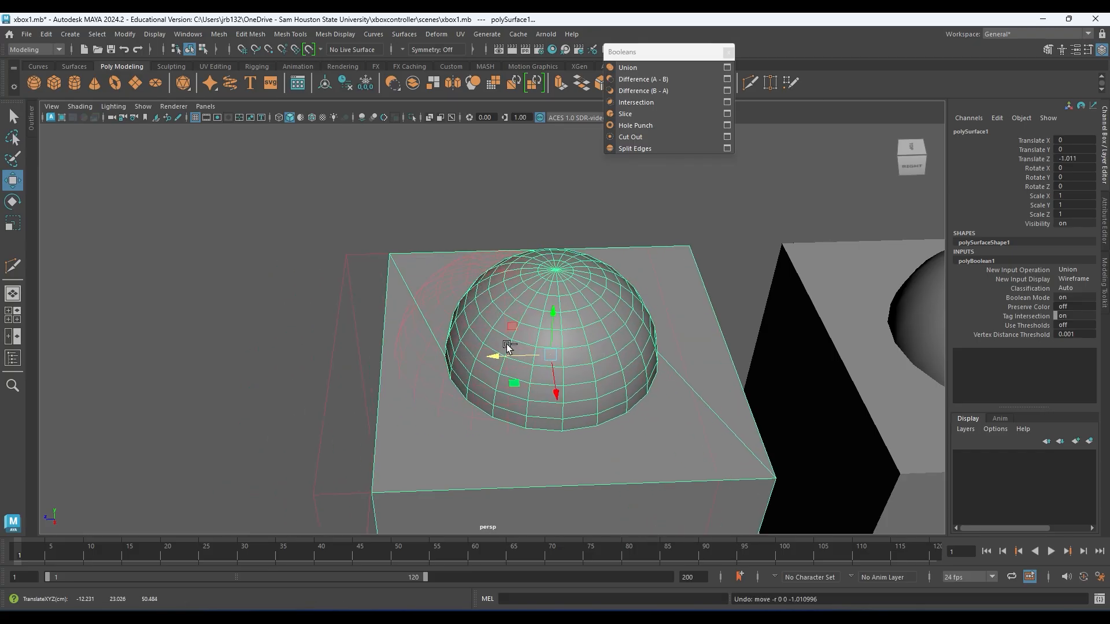
key(ctrl+z)
- Show the Outliner to inspect the scene objects belonging to the union
alt+drag(544, 437, 555, 370)
alt+middle_drag(622, 424, 543, 356)
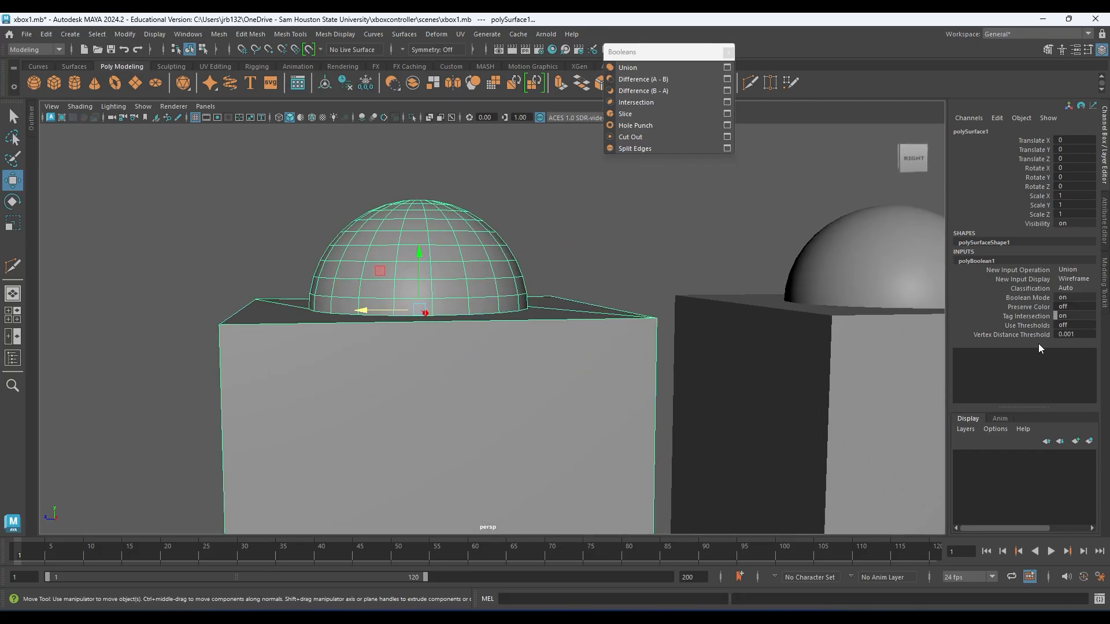
click(13, 358)
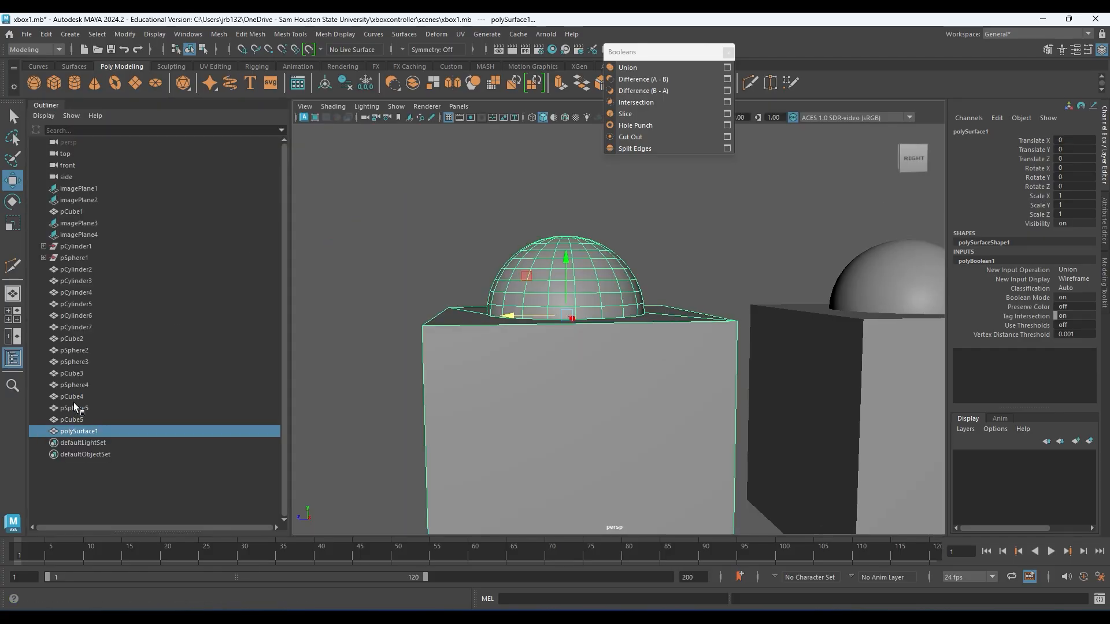
- Expand pCylinder1 and pSphere1 in the Outliner and select the transform2 node under pCylinder1
click(44, 246)
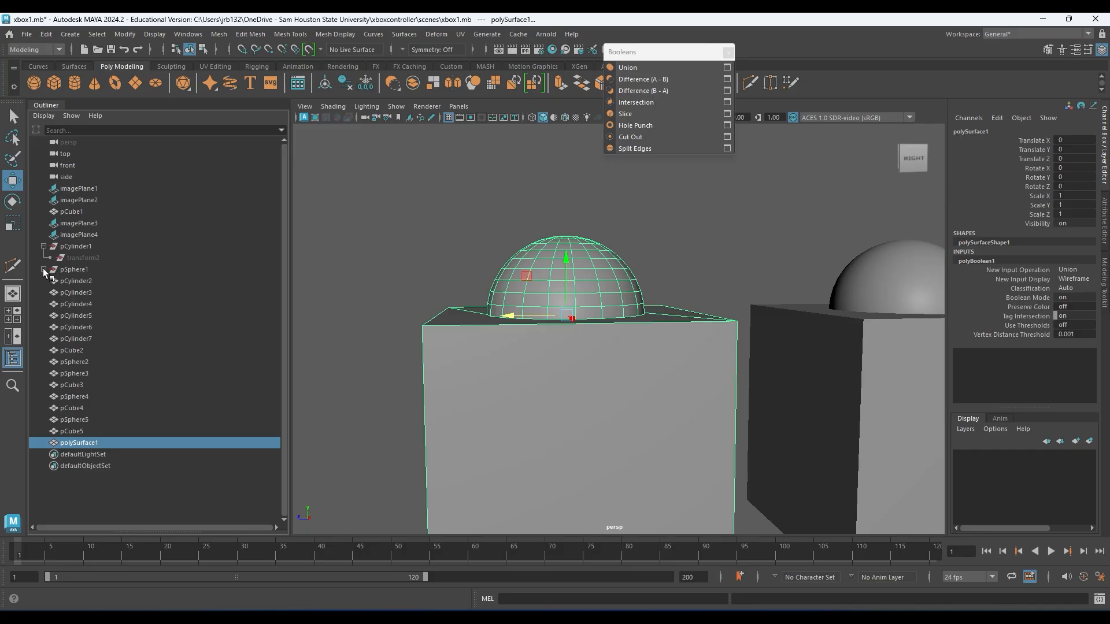
click(44, 269)
click(80, 259)
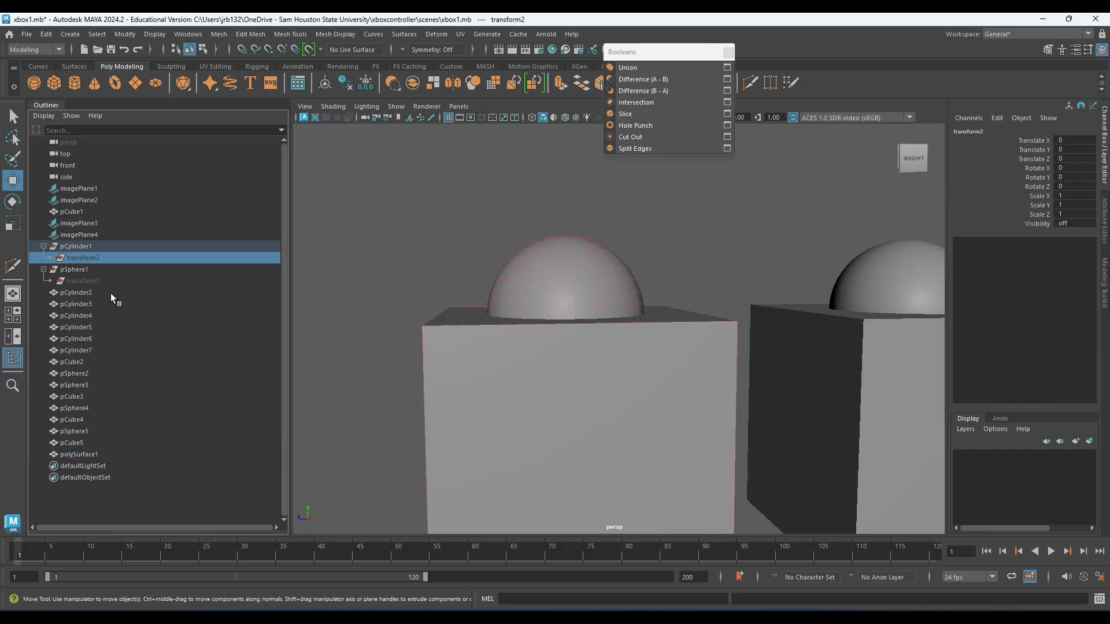
alt+middle_drag(625, 379, 488, 300)
scroll(492, 304, down, 9)
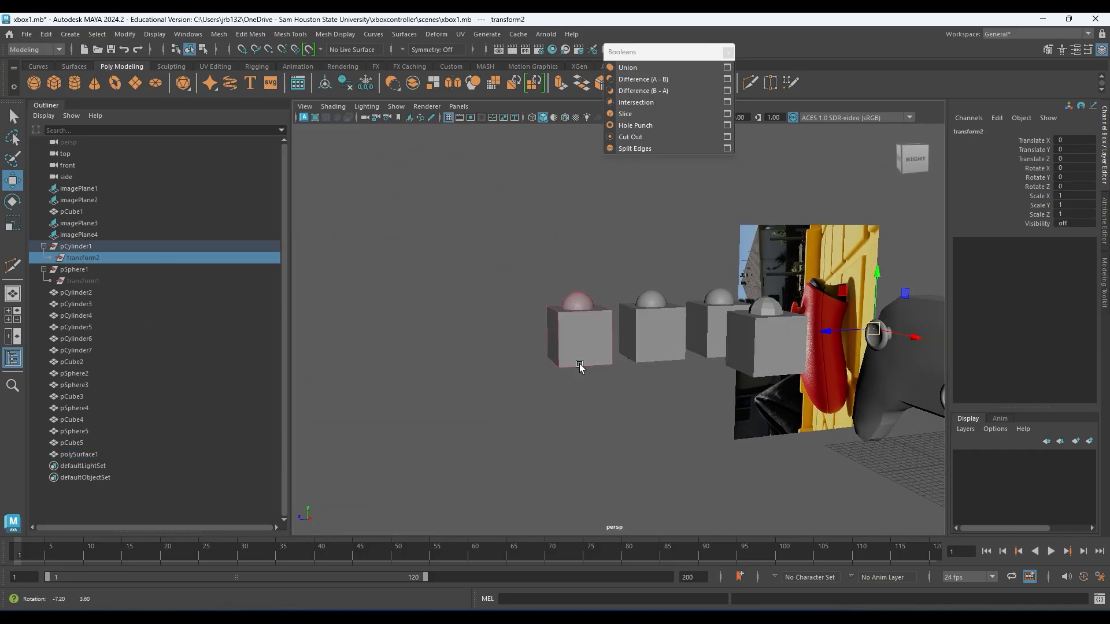
alt+drag(582, 366, 609, 380)
- Try moving the transform2 node in the viewport and undo the move
drag(789, 264, 810, 260)
key(ctrl+z)
scroll(690, 367, up, 5)
alt+middle_drag(602, 434, 758, 312)
scroll(694, 333, up, 4)
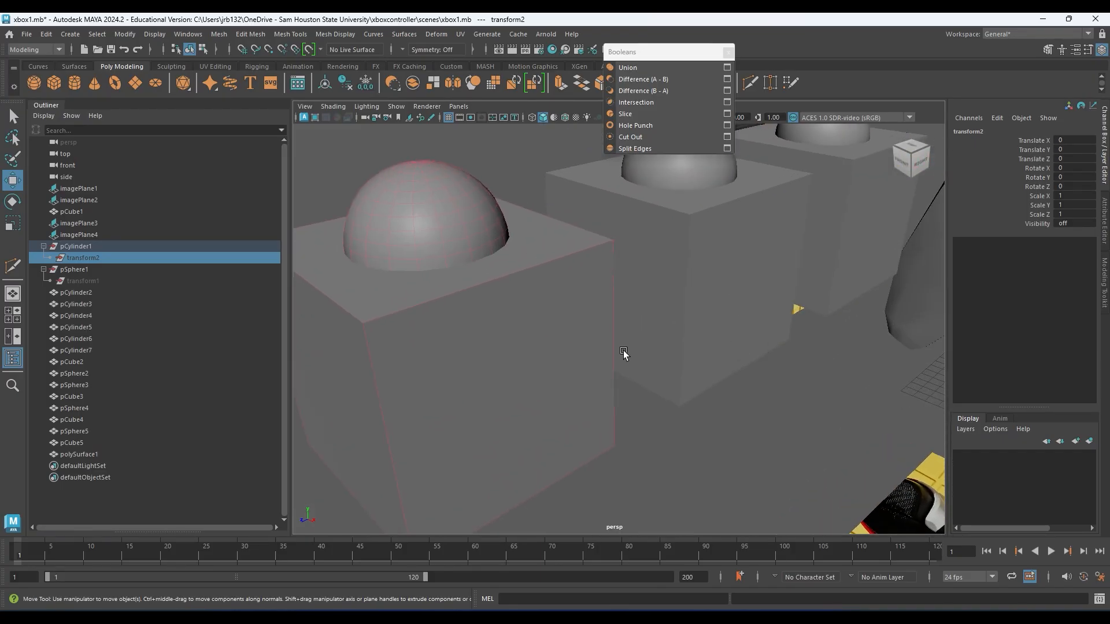
alt+drag(625, 354, 564, 305)
alt+middle_drag(564, 304, 637, 363)
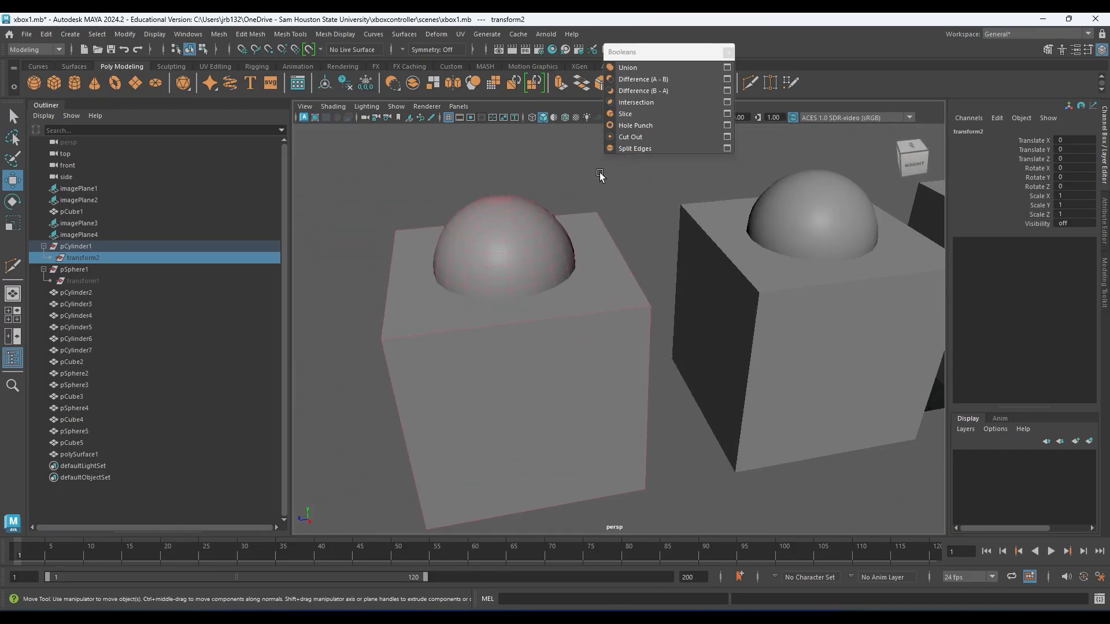
- Move the united mesh to X -0.665, Y -0.121, Z 3.029 and its operand pSphere5 to X -11.713, Y 23.299, Z 48.67
click(83, 281)
click(518, 238)
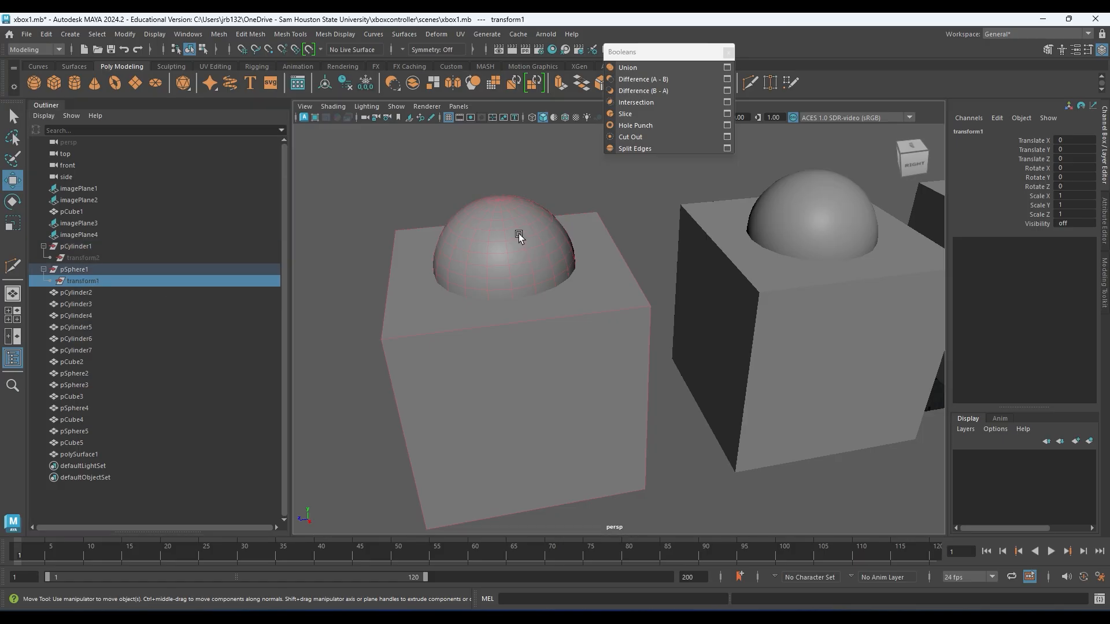
drag(506, 267, 399, 269)
click(553, 244)
drag(498, 269, 599, 257)
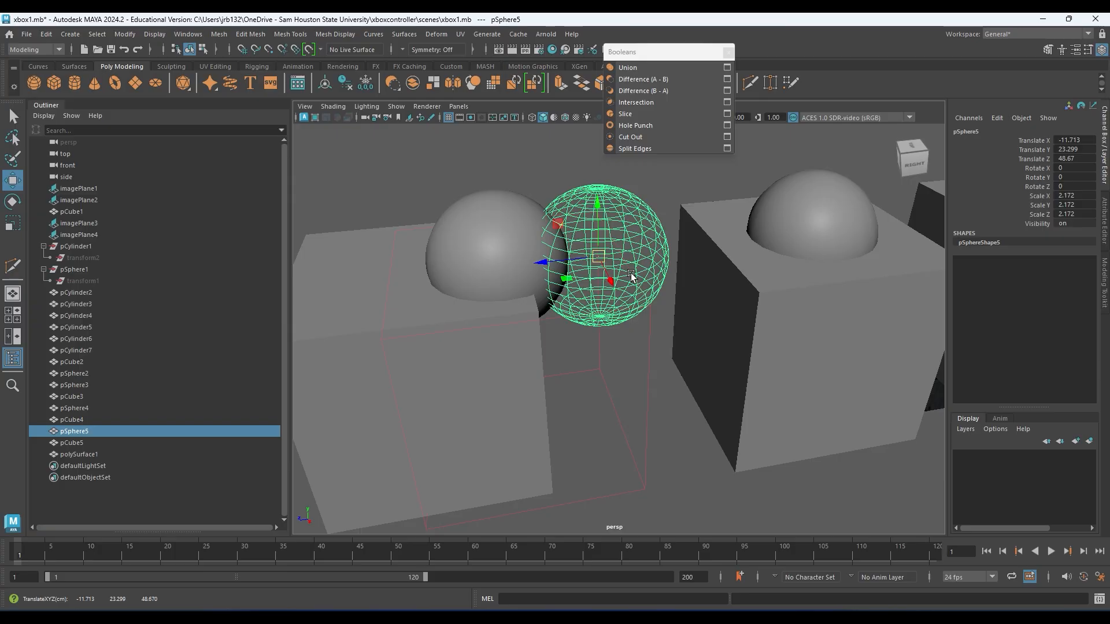
- Select the united mesh and examine its wireframe and pSphere5's offset from inside and outside
alt+drag(436, 324, 907, 389)
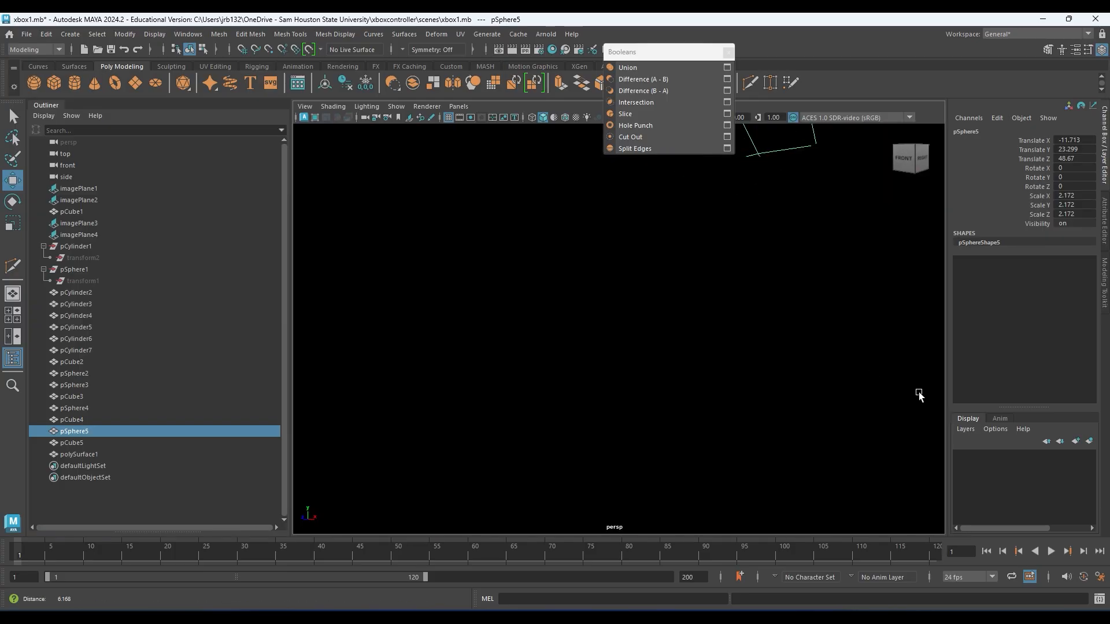
alt+drag(706, 313, 629, 344)
alt+drag(460, 197, 485, 237)
click(432, 198)
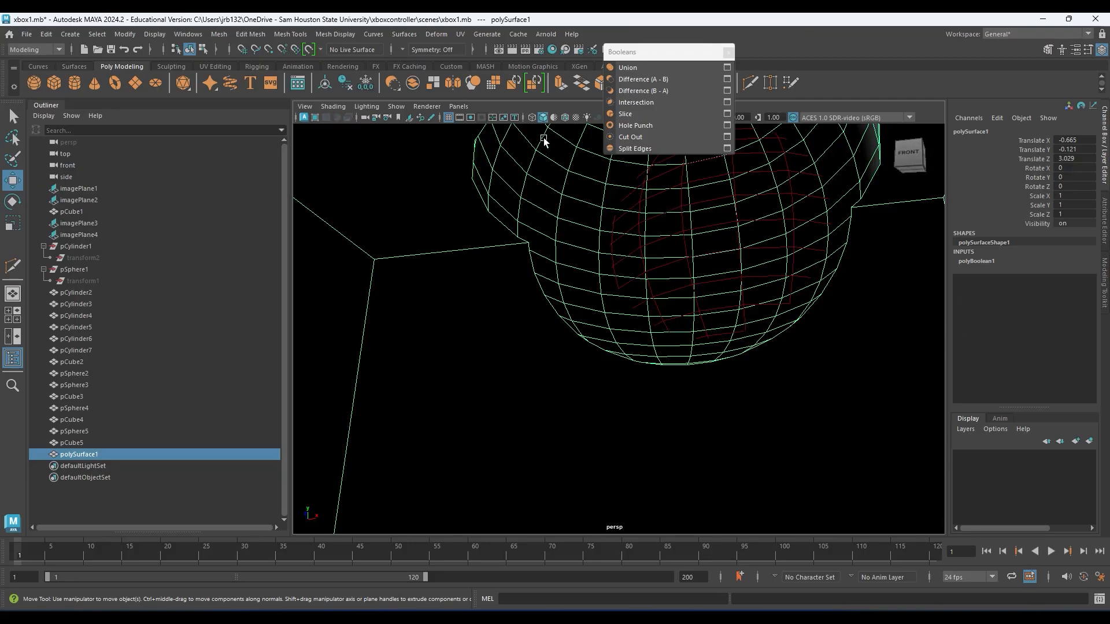
scroll(778, 229, down, 5)
alt+drag(765, 262, 795, 303)
scroll(818, 294, up, 5)
scroll(818, 294, up, 1)
- Subtract pSphere4 from pCube4 with the Boolean Difference (A - B), selecting the cube first
click(607, 224)
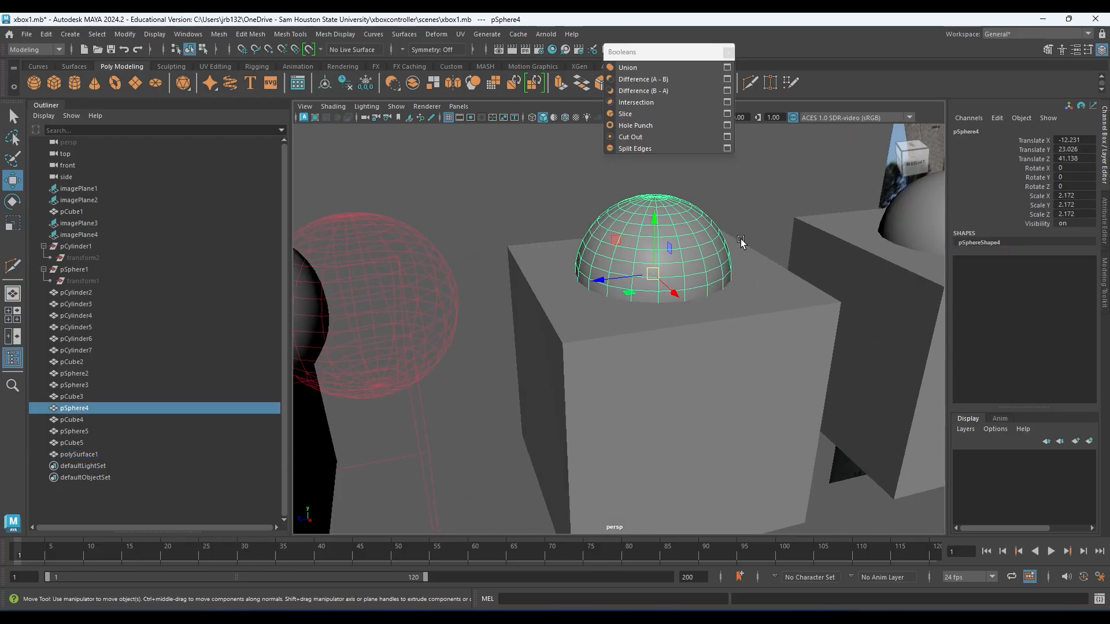
shift+click(745, 283)
click(639, 240)
click(748, 283)
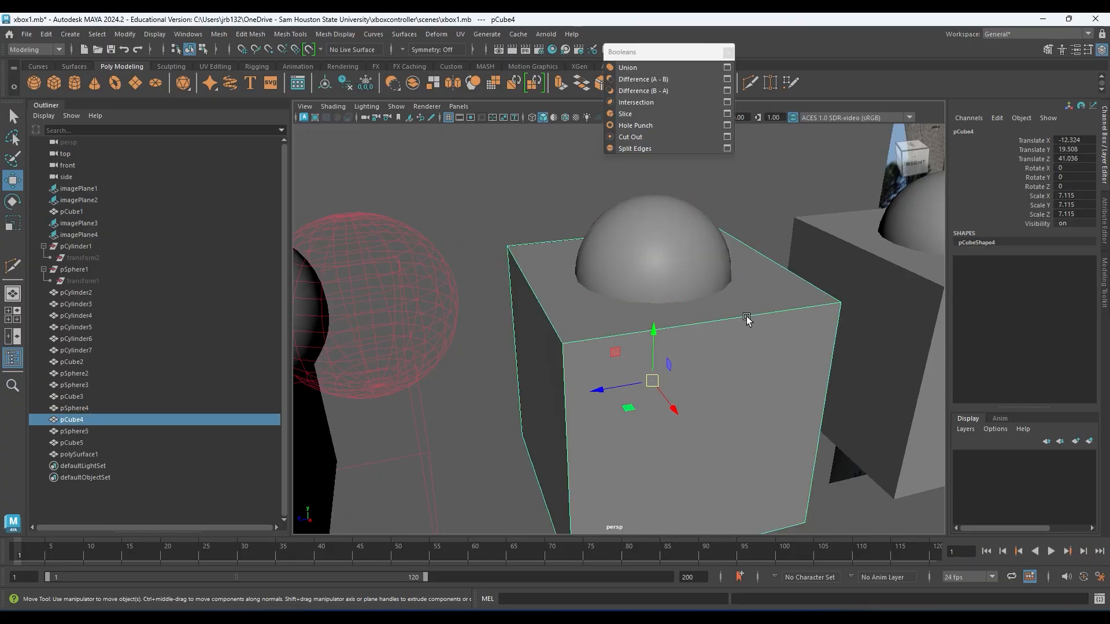
shift+click(656, 221)
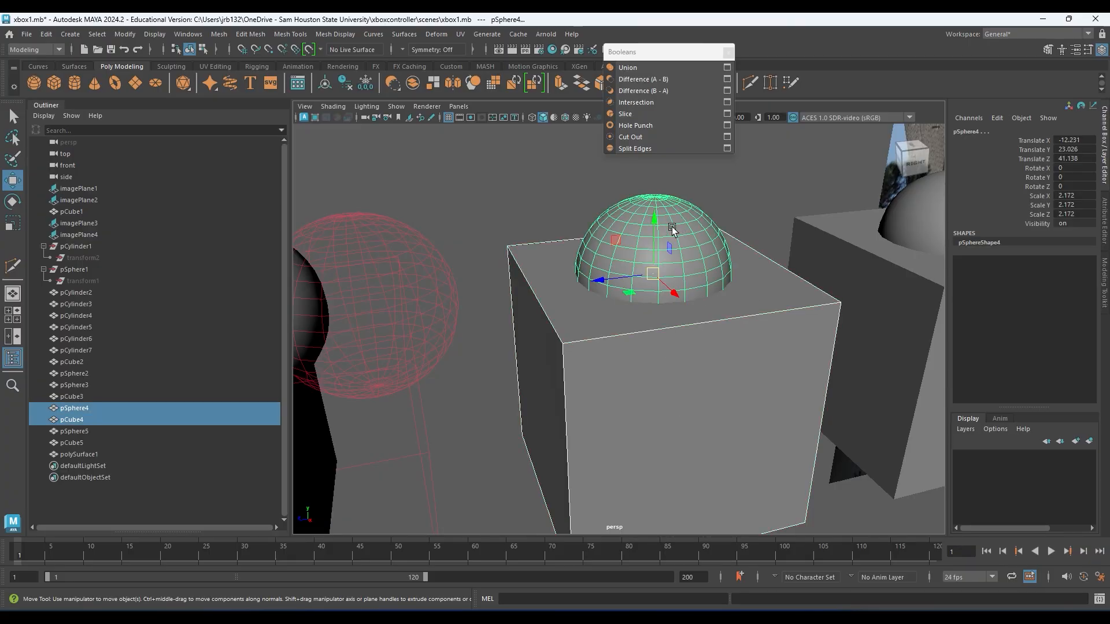
click(626, 82)
alt+drag(614, 314, 525, 375)
scroll(580, 331, up, 4)
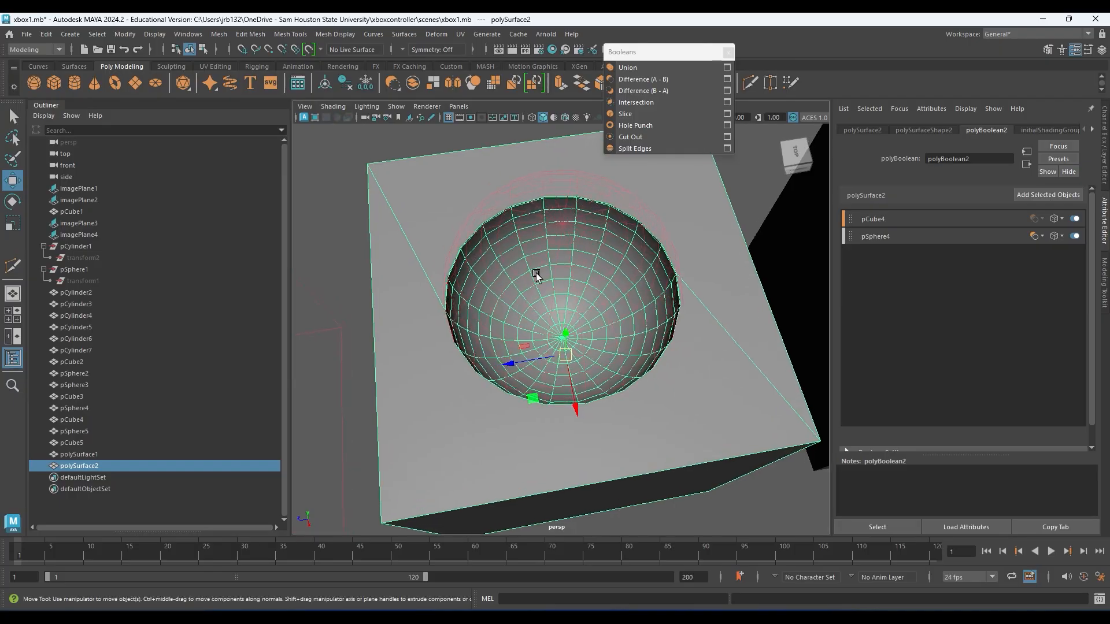
alt+drag(575, 347, 531, 229)
- Select the cutting sphere pSphere4 and slide it over a corner of its cube to shift the cut
click(590, 200)
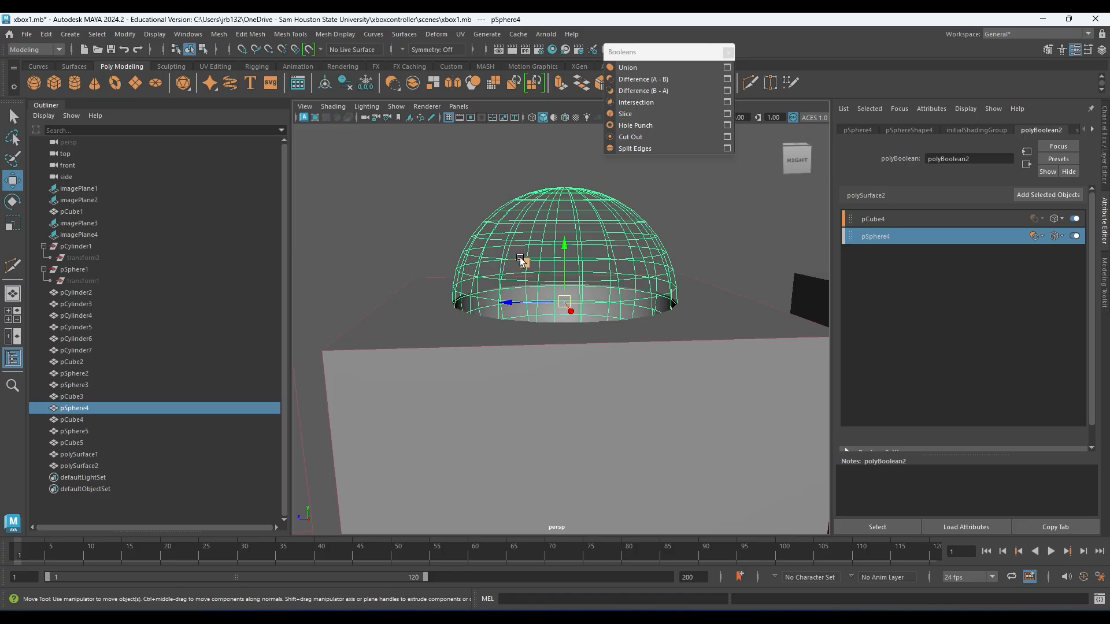
alt+drag(640, 232, 682, 370)
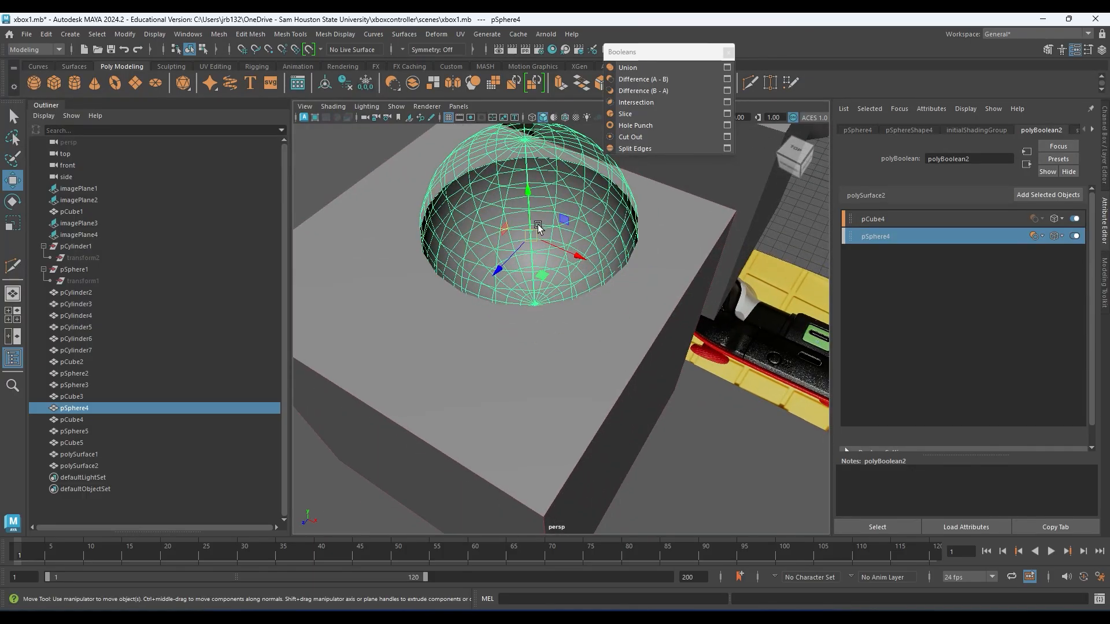
drag(531, 230, 670, 254)
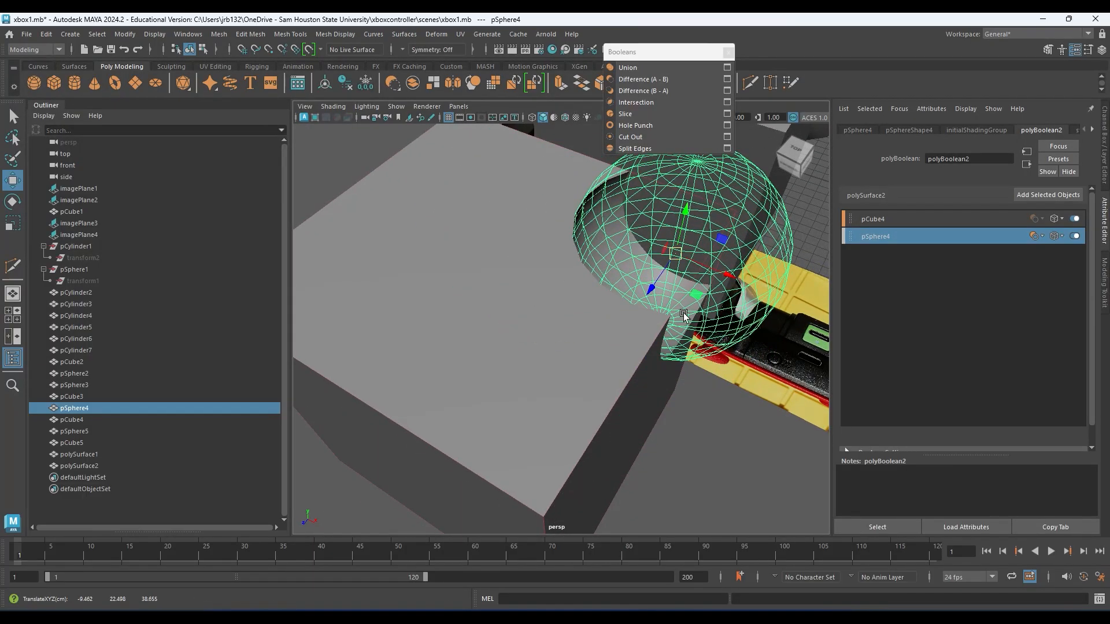
alt+drag(686, 317, 545, 320)
alt+middle_drag(769, 428, 677, 337)
scroll(678, 337, down, 3)
drag(586, 271, 557, 289)
scroll(615, 288, down, 3)
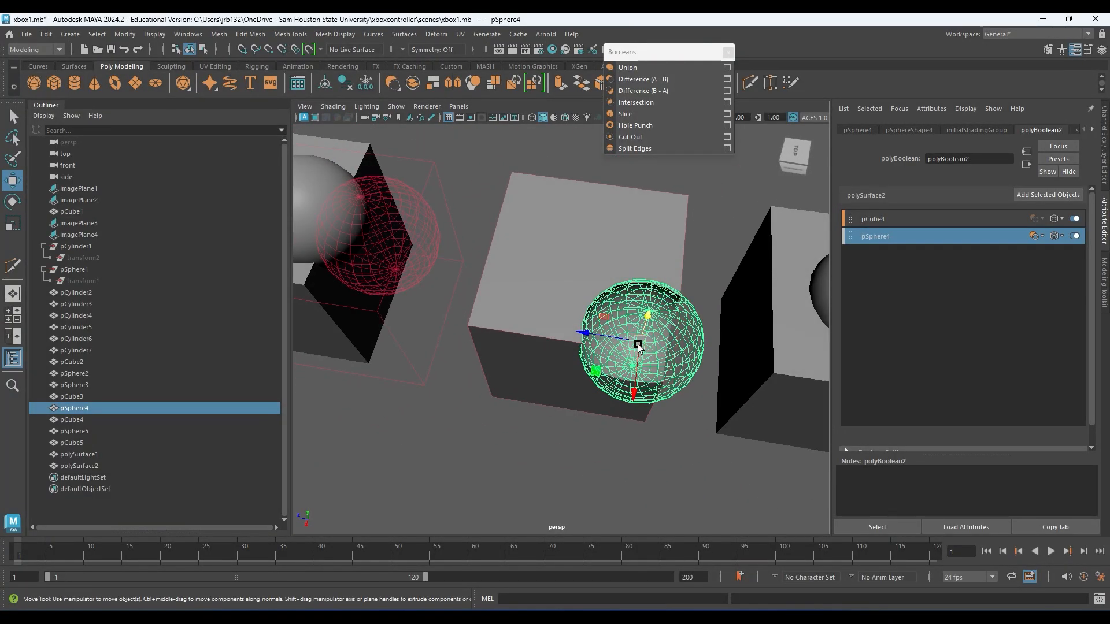
- Move pSphere4 back near the middle of the cube's top face so it cuts a rounded hollow there
drag(646, 342, 588, 249)
alt+drag(599, 350, 557, 279)
scroll(626, 315, up, 3)
scroll(626, 313, up, 3)
alt+middle_drag(558, 222, 568, 266)
drag(549, 221, 543, 269)
- Select pSphere3 and pCube3 and combine them with the Boolean Intersection
alt+middle_drag(706, 307, 605, 286)
scroll(604, 287, down, 6)
alt+drag(538, 295, 613, 315)
alt+middle_drag(613, 315, 528, 276)
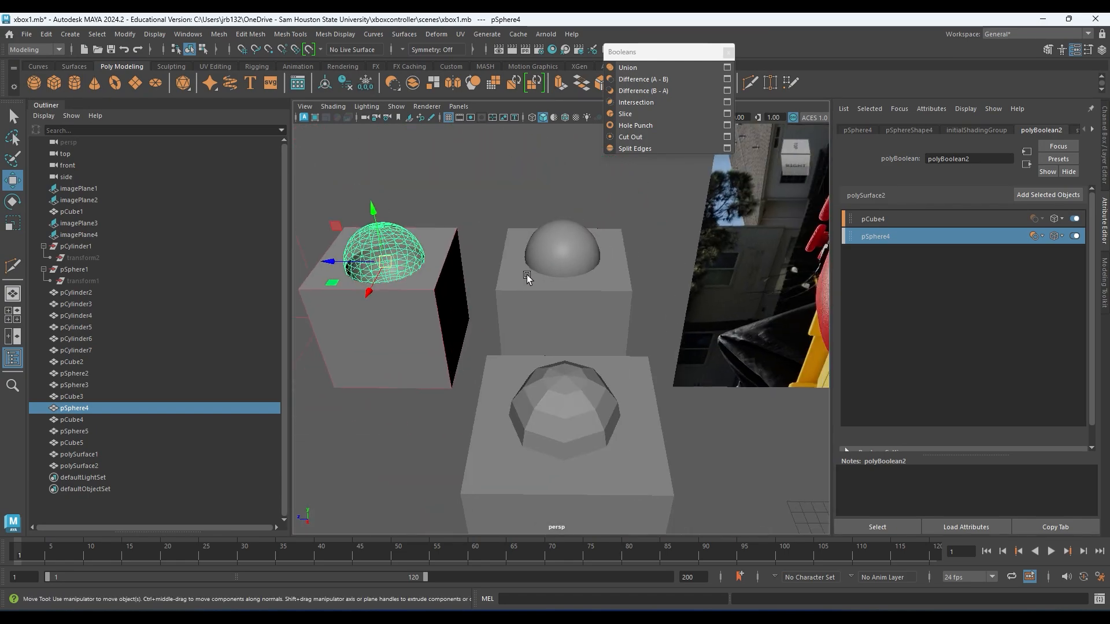
scroll(538, 254, up, 3)
click(555, 205)
shift+click(625, 266)
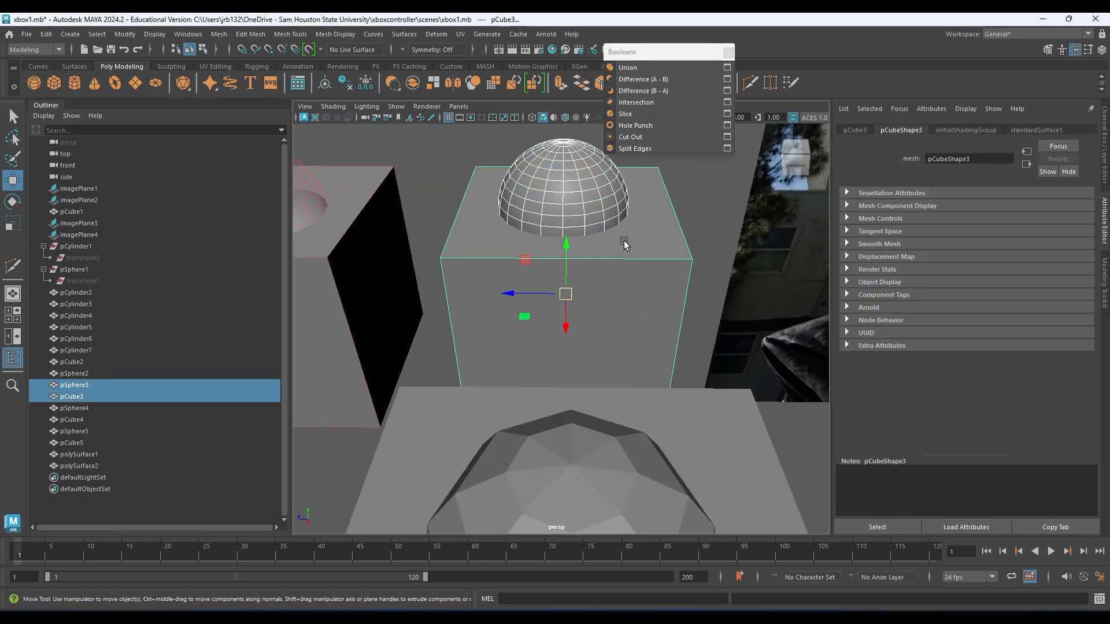
click(635, 104)
alt+drag(614, 421, 603, 340)
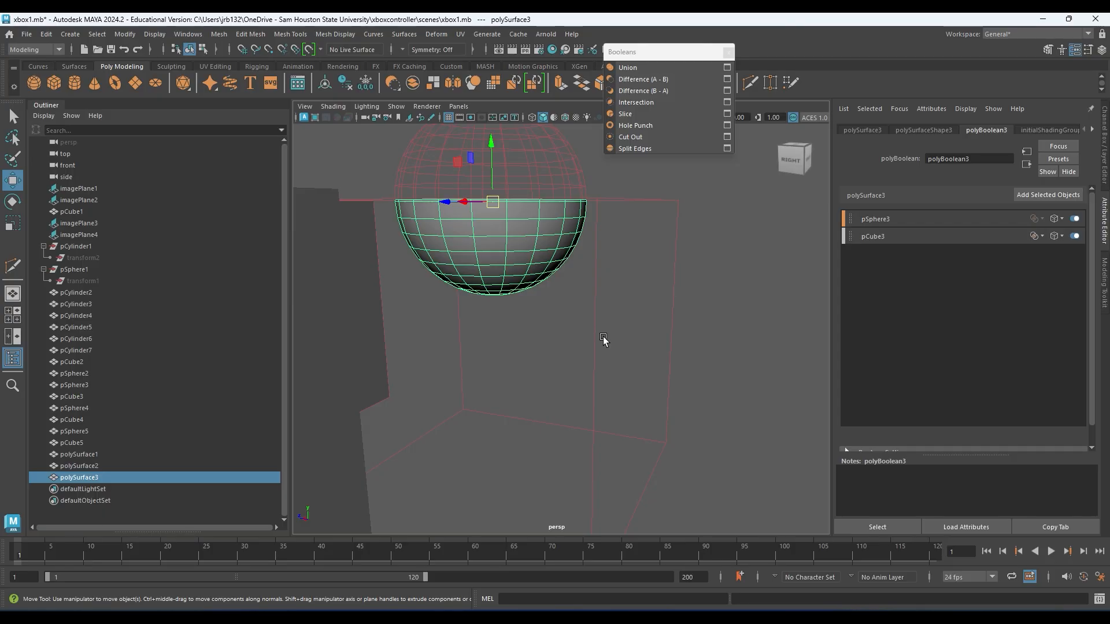
- Select pSphere3 and compare the intersection result with the neighbouring hollowed cube
alt+drag(504, 211, 555, 190)
click(575, 180)
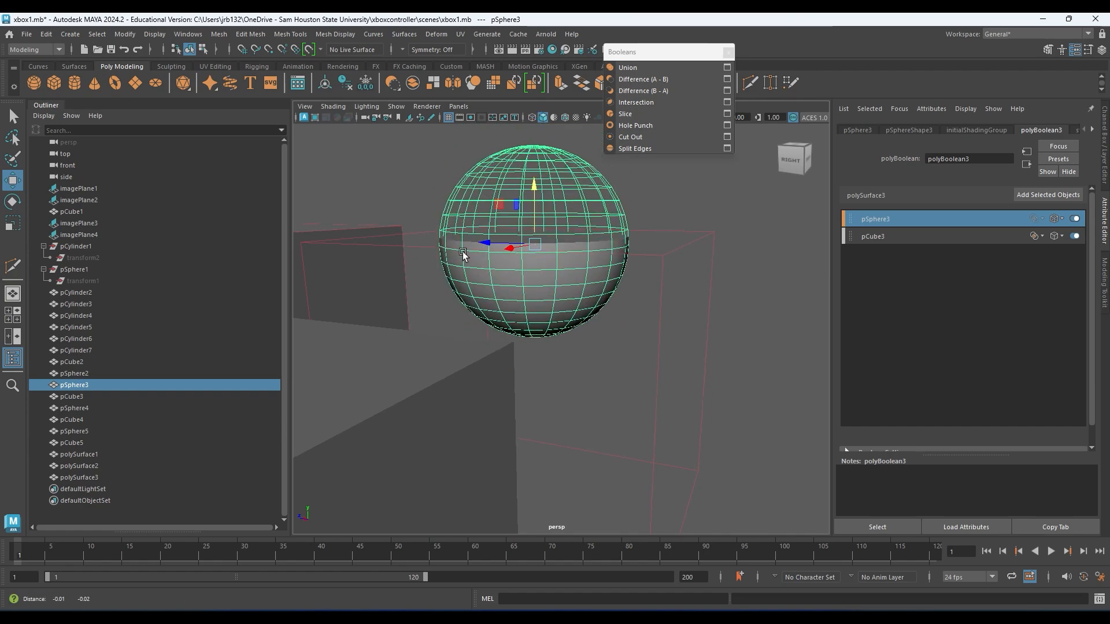
scroll(456, 253, down, 8)
alt+drag(364, 228, 388, 317)
scroll(399, 324, up, 6)
alt+middle_drag(480, 376, 605, 263)
alt+middle_drag(529, 191, 417, 320)
alt+middle_drag(496, 331, 581, 360)
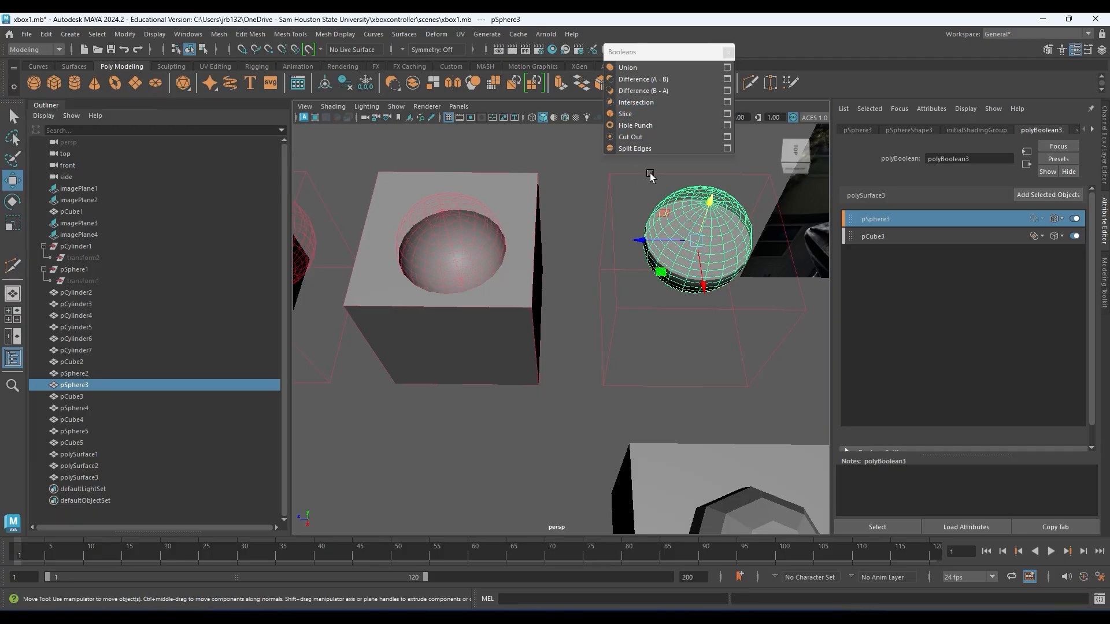
- Try a Boolean Union on the selected pSphere3 and undo it
click(630, 68)
key(ctrl+z)
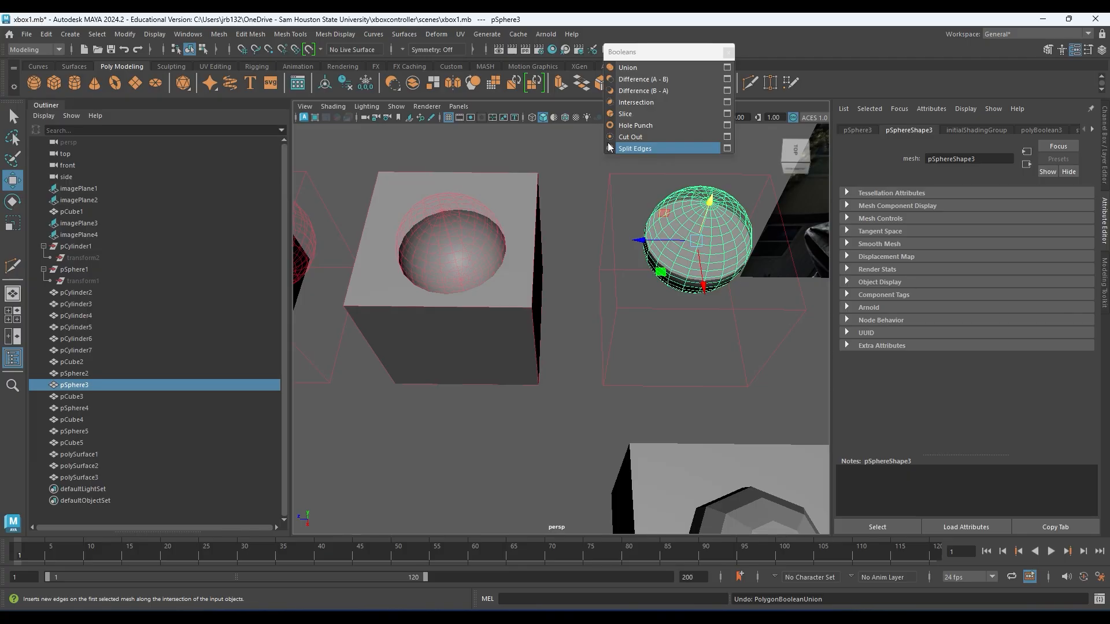
- Select pSphere2 followed by pCube2, try the Boolean Difference (A - B) on them and undo it
alt+drag(607, 243, 734, 297)
alt+middle_drag(735, 298, 529, 257)
click(529, 258)
alt+middle_drag(589, 224, 576, 311)
shift+click(590, 302)
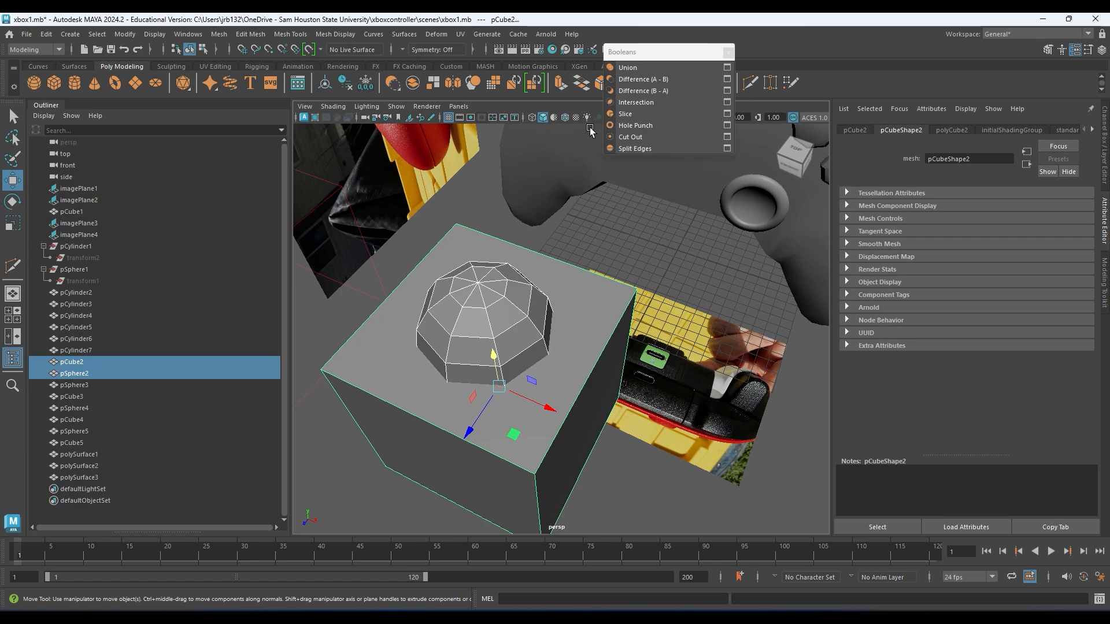
click(633, 81)
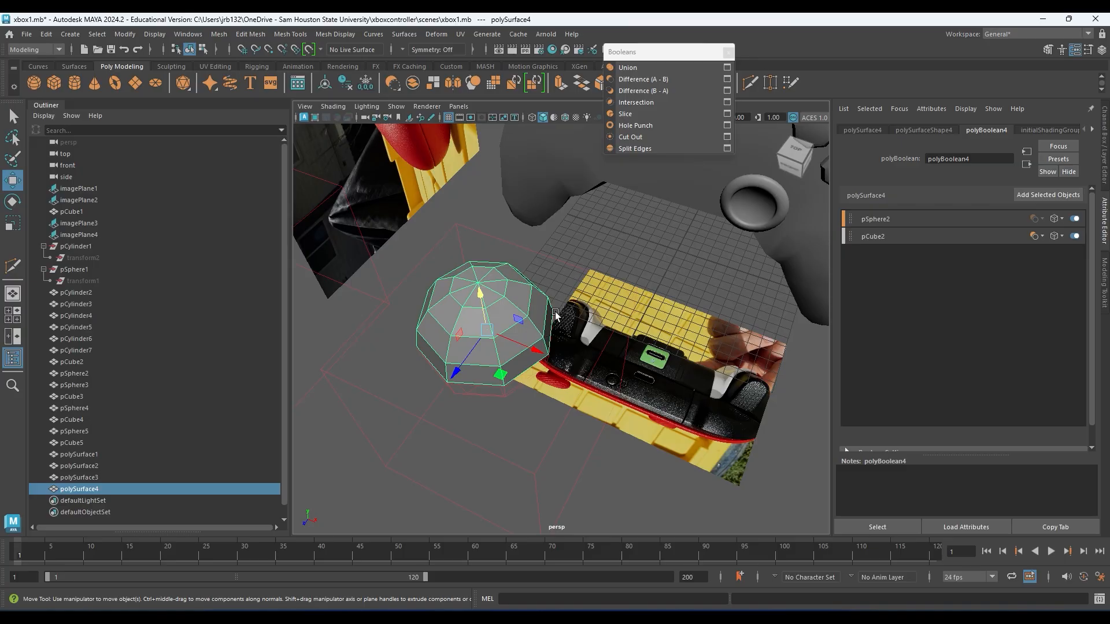
key(ctrl+z)
- Subtract pSphere2 from pCube2 with the Boolean Difference (B - A)
click(638, 91)
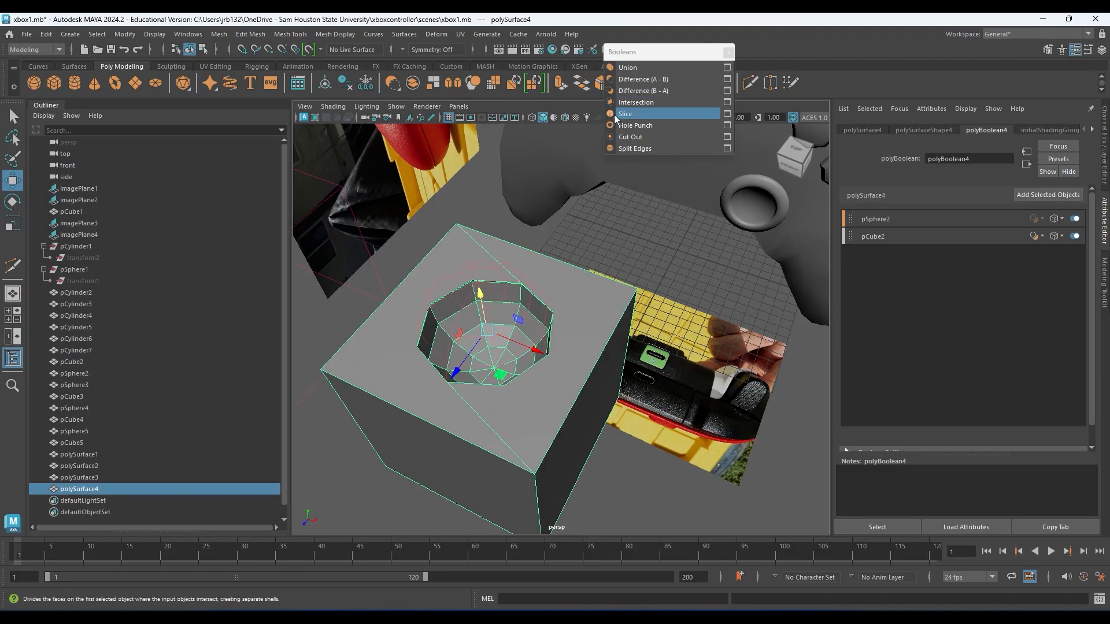
alt+drag(431, 366, 463, 374)
alt+middle_drag(462, 375, 557, 345)
alt+right_drag(558, 344, 327, 469)
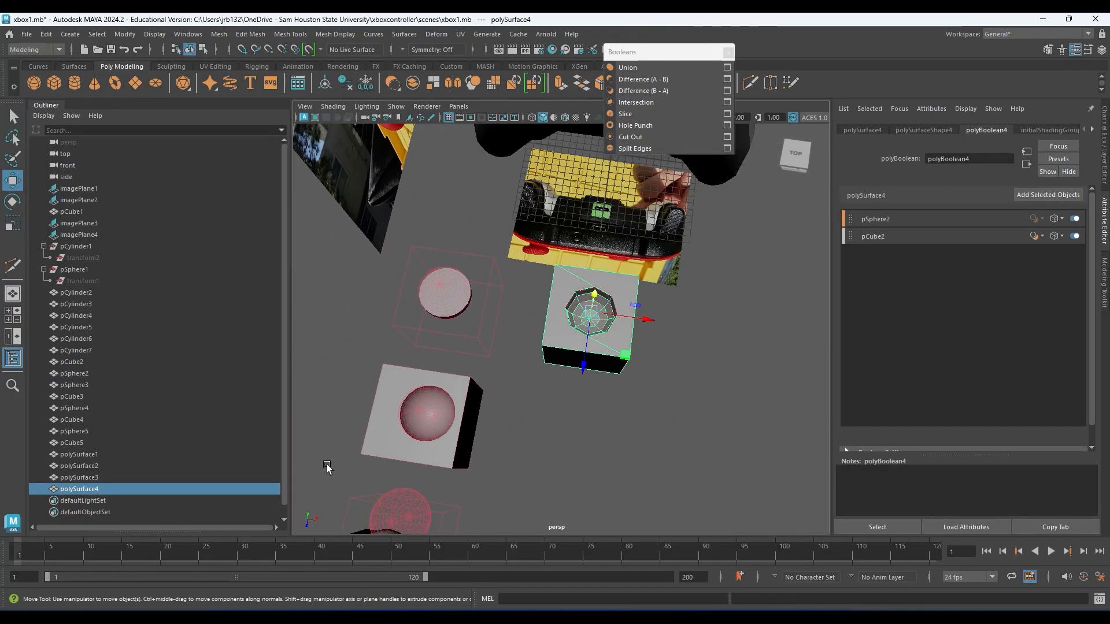
- Compare the smooth and low-poly hollows in the two cut cubes and frame the low-poly one
alt+middle_drag(328, 479, 380, 356)
alt+right_drag(380, 355, 475, 380)
alt+middle_drag(461, 370, 390, 518)
alt+drag(522, 397, 478, 394)
alt+middle_drag(473, 327, 532, 365)
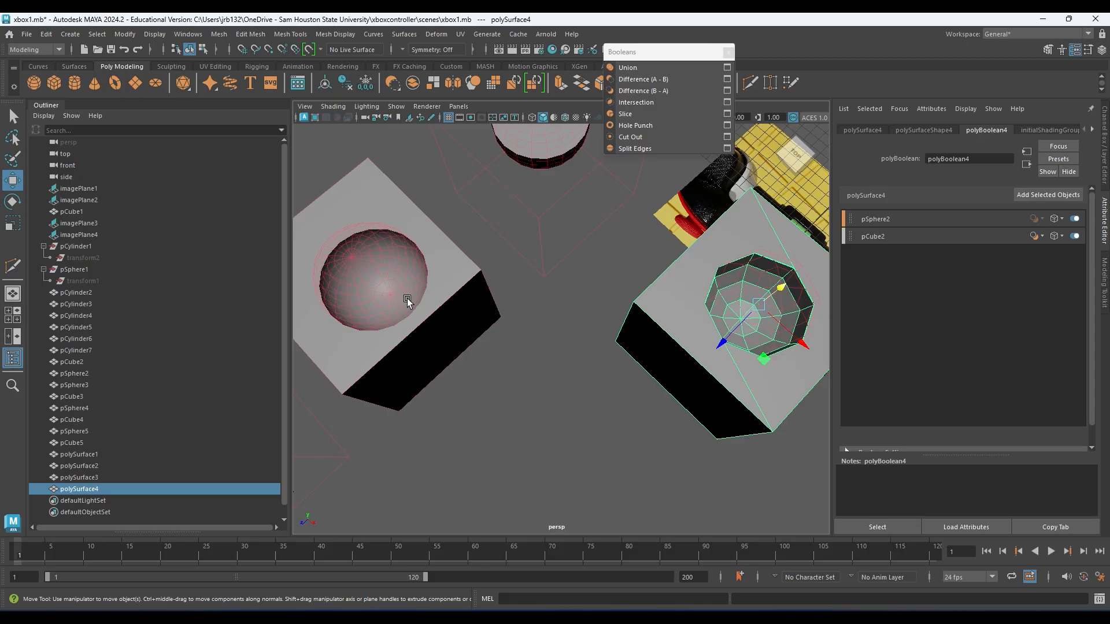
key(f)
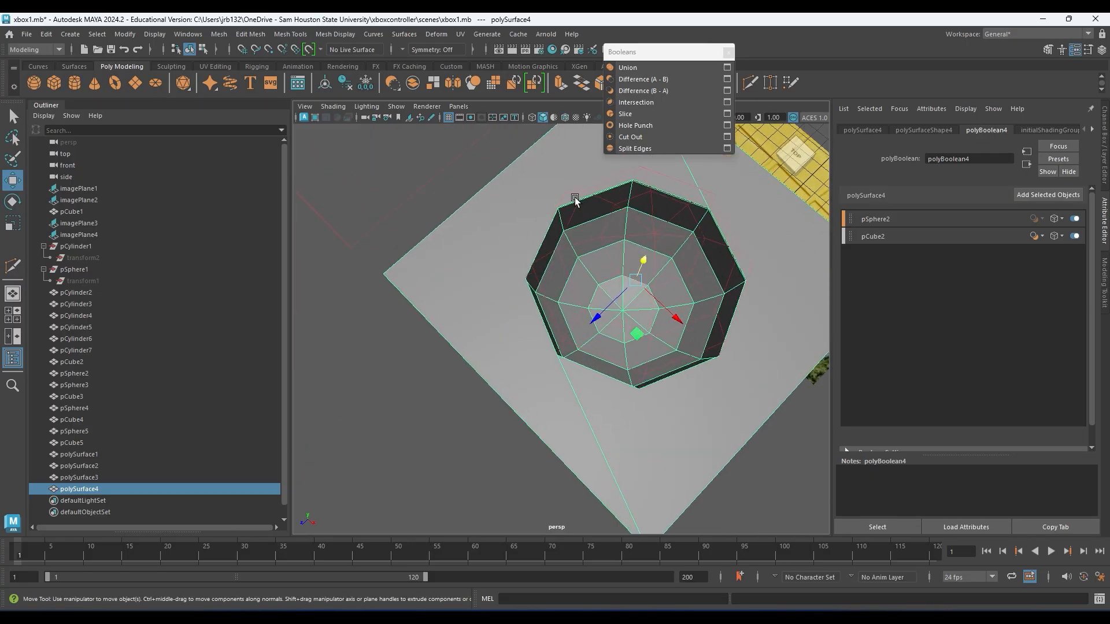
mouse_move(604, 307)
alt+mouse_down()
mouse_move(635, 300)
mouse_move(590, 313)
alt+mouse_up()
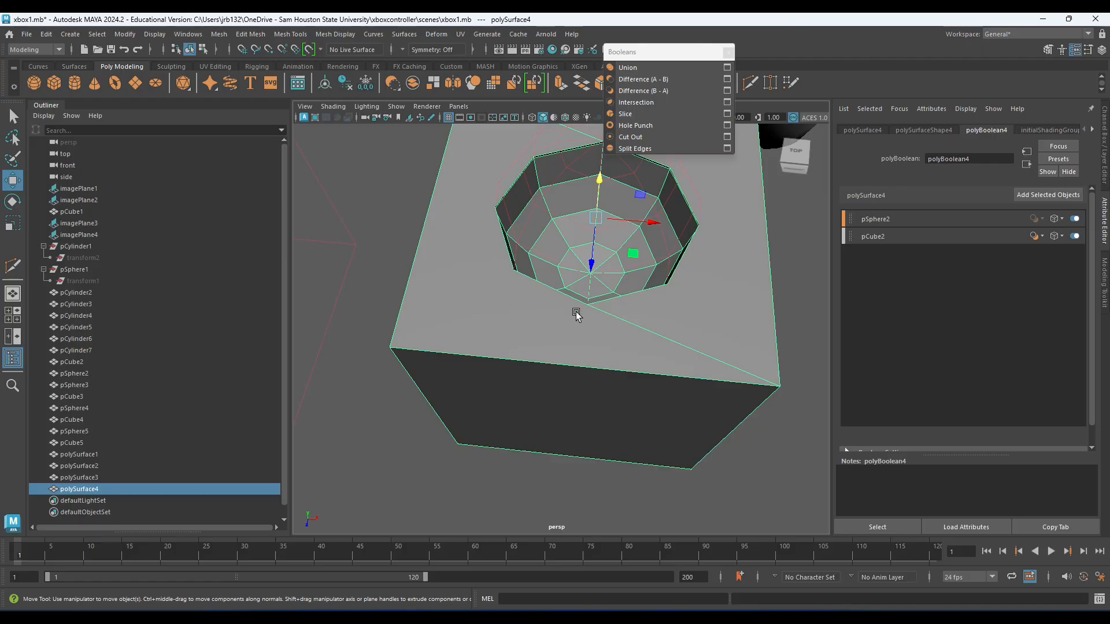
alt+drag(575, 266, 584, 253)
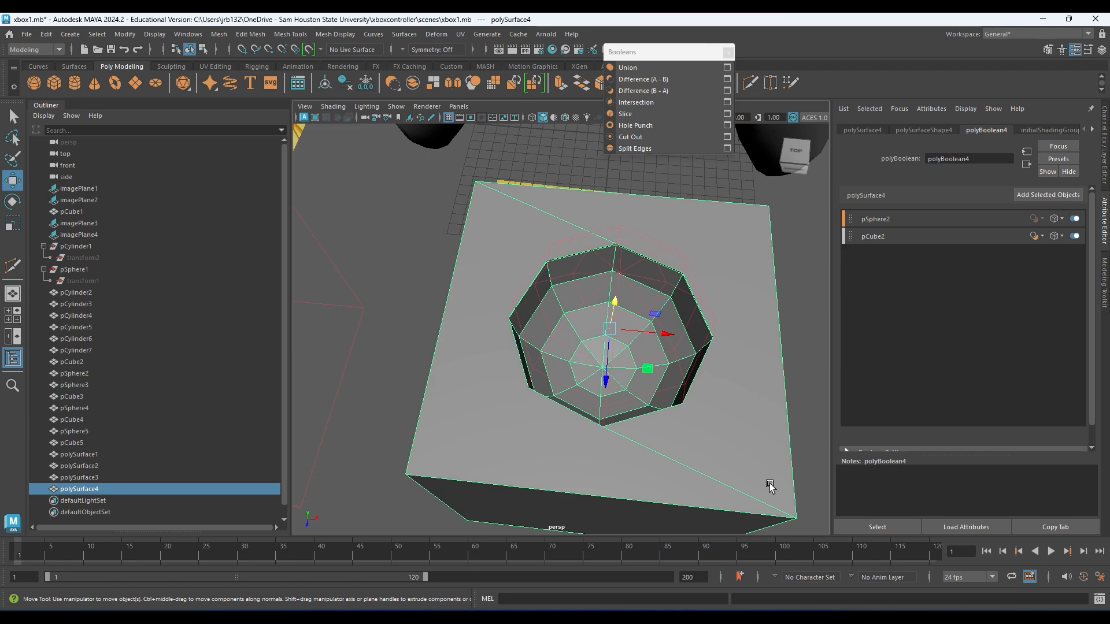
- In face mode, select both top faces around the low-poly hollow, reduce the selection to one of them and turn off soft selection
right_drag(686, 228, 687, 238)
click(687, 238)
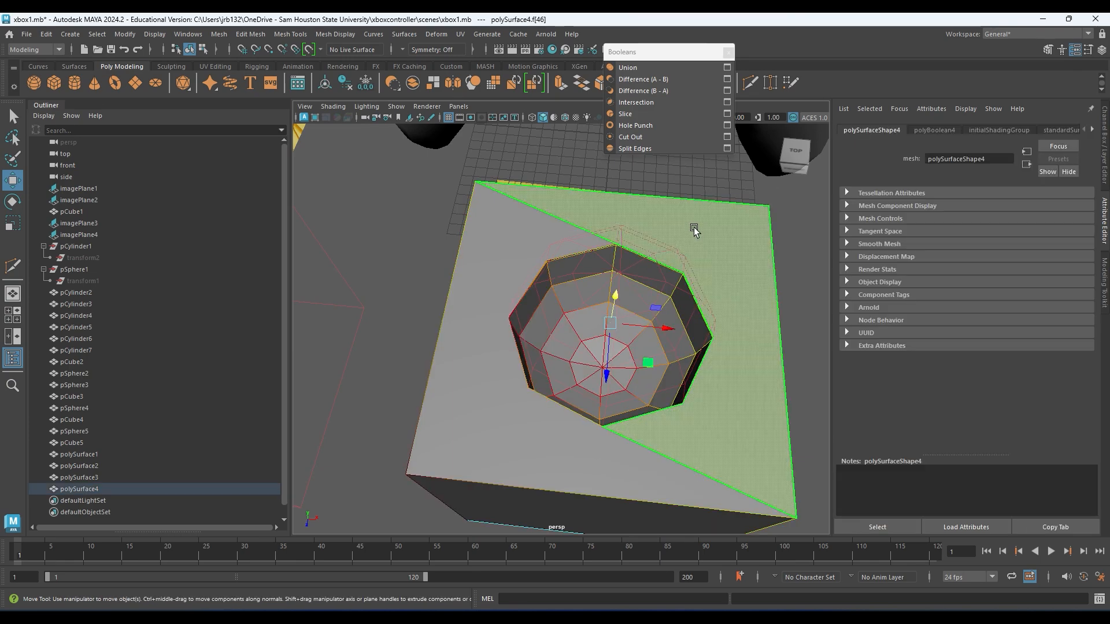
shift+click(521, 247)
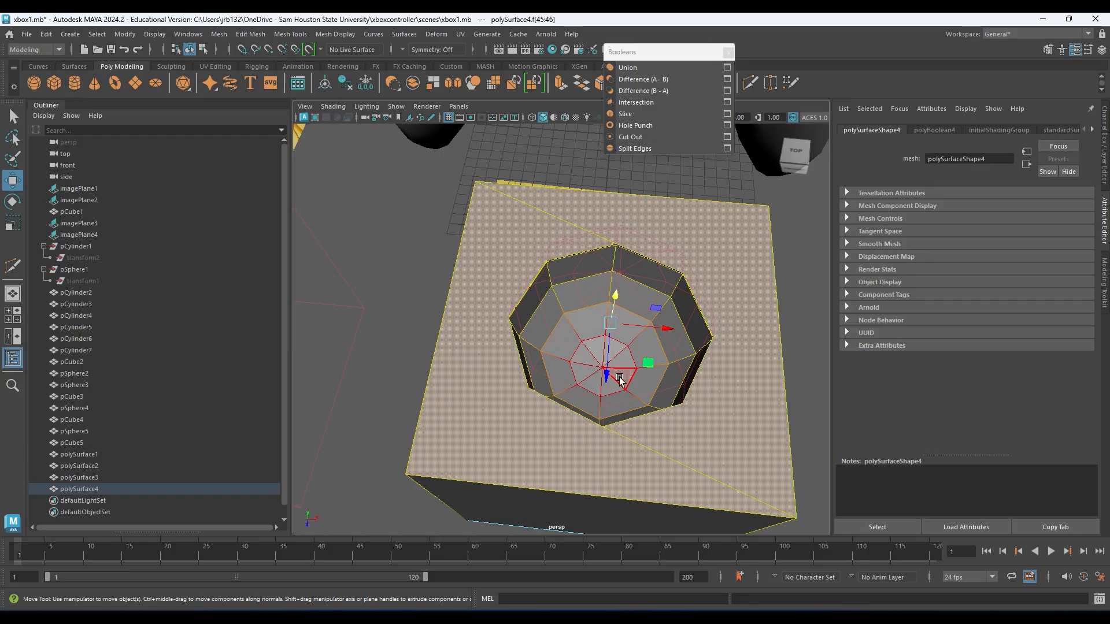
click(467, 425)
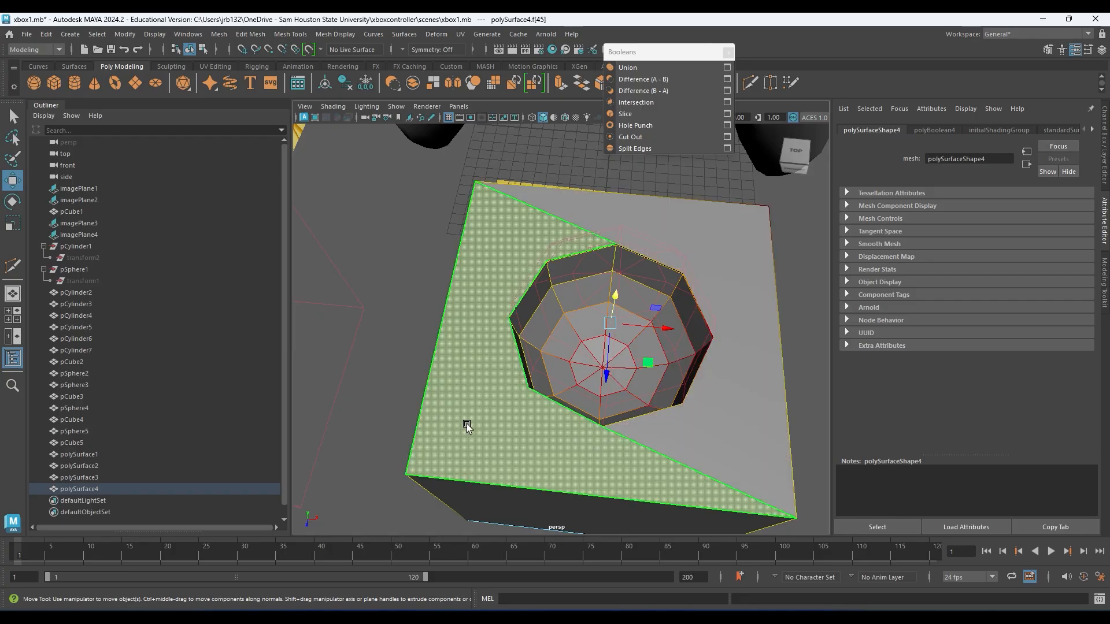
key(b)
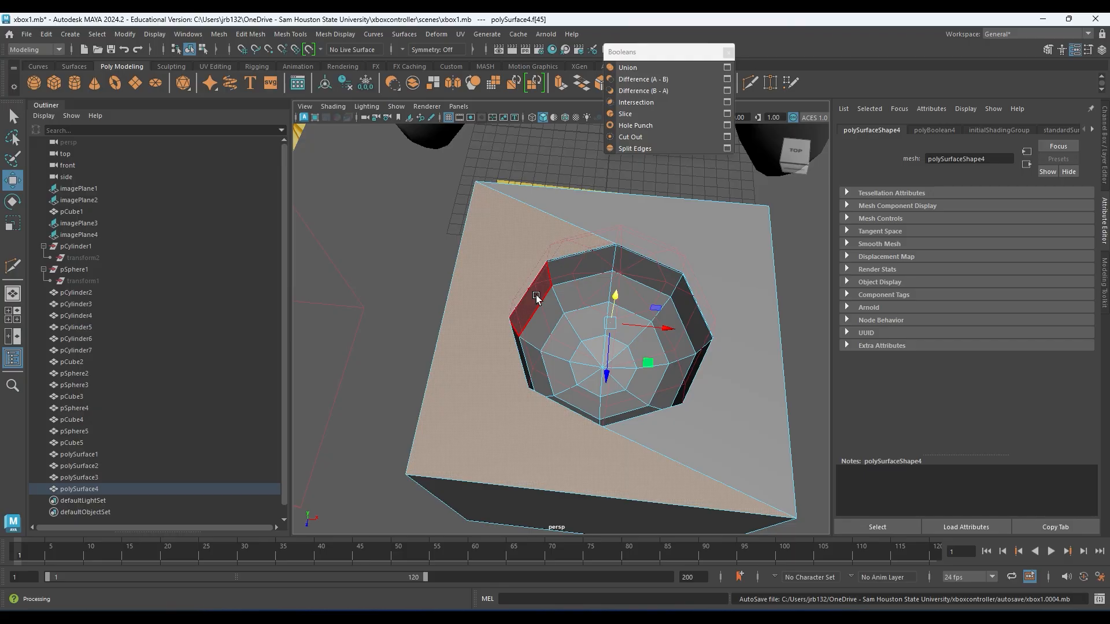
- Select the other large top face beside the low-poly hollow on polySurface4
alt+middle_drag(688, 324, 607, 322)
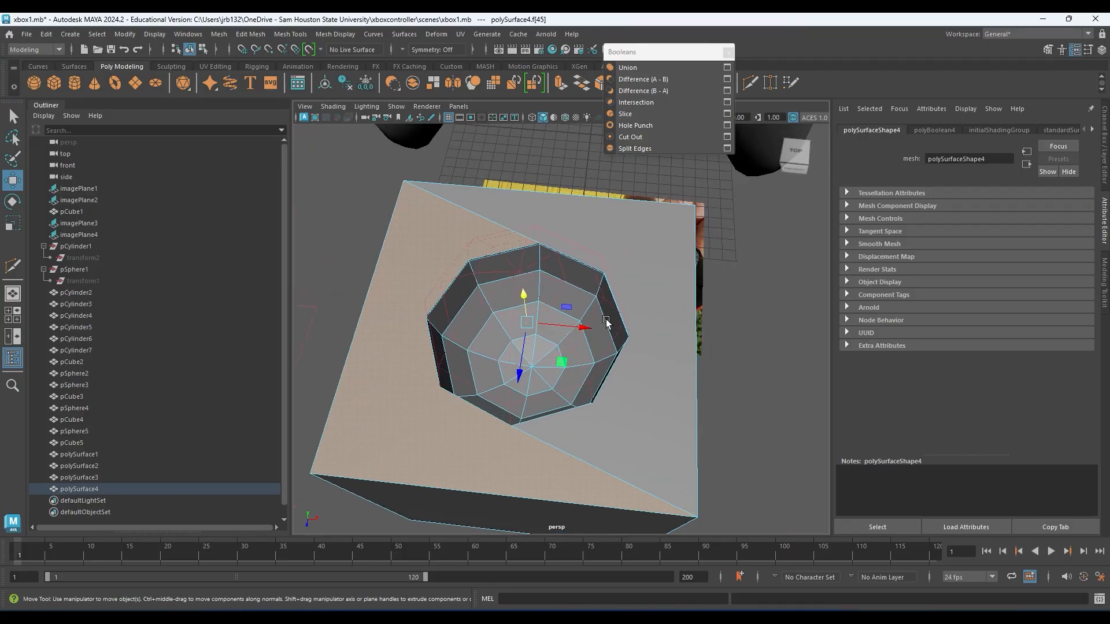
click(630, 235)
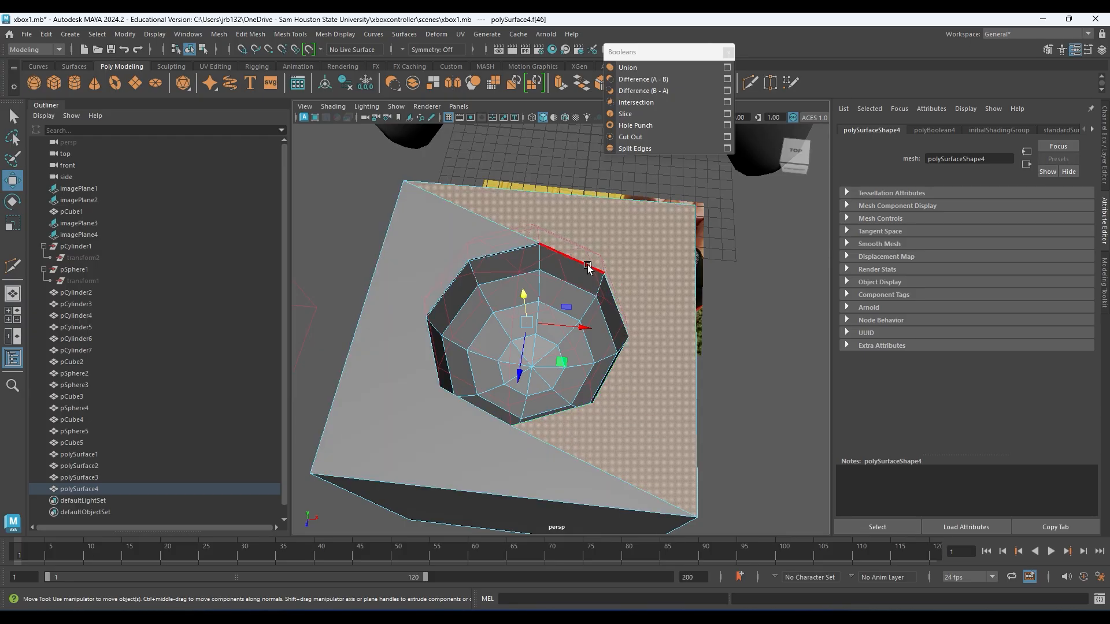
drag(561, 365, 575, 370)
alt+middle_drag(576, 371, 588, 376)
- Preview the low-poly cut cube smoothed, restore its unsmoothed display and return to object mode
key(3)
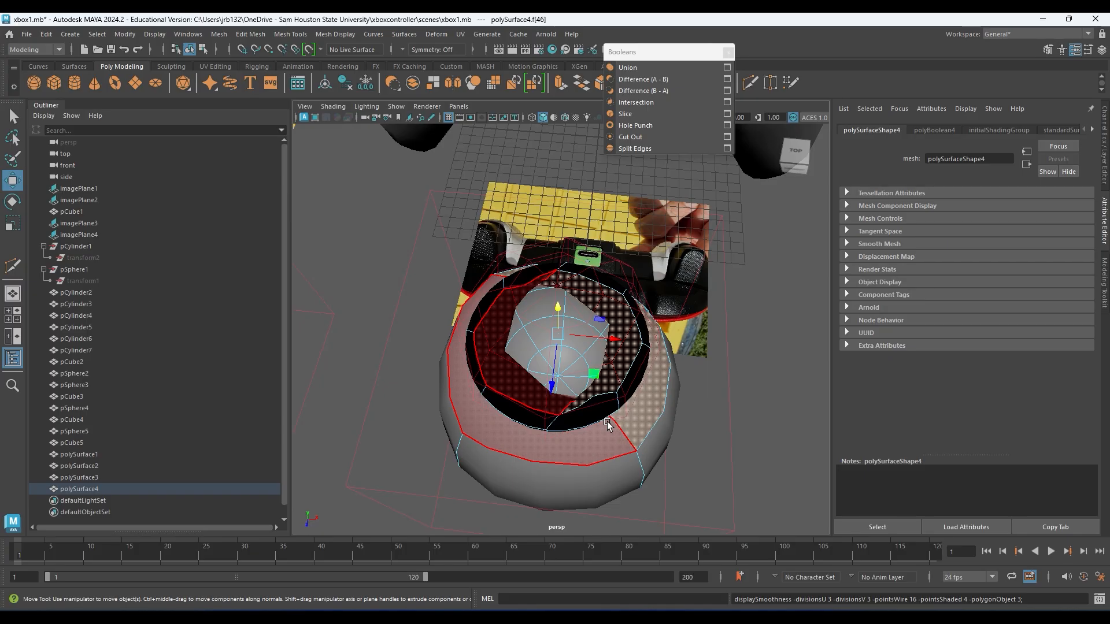
alt+drag(623, 377, 558, 344)
key(ctrl+z)
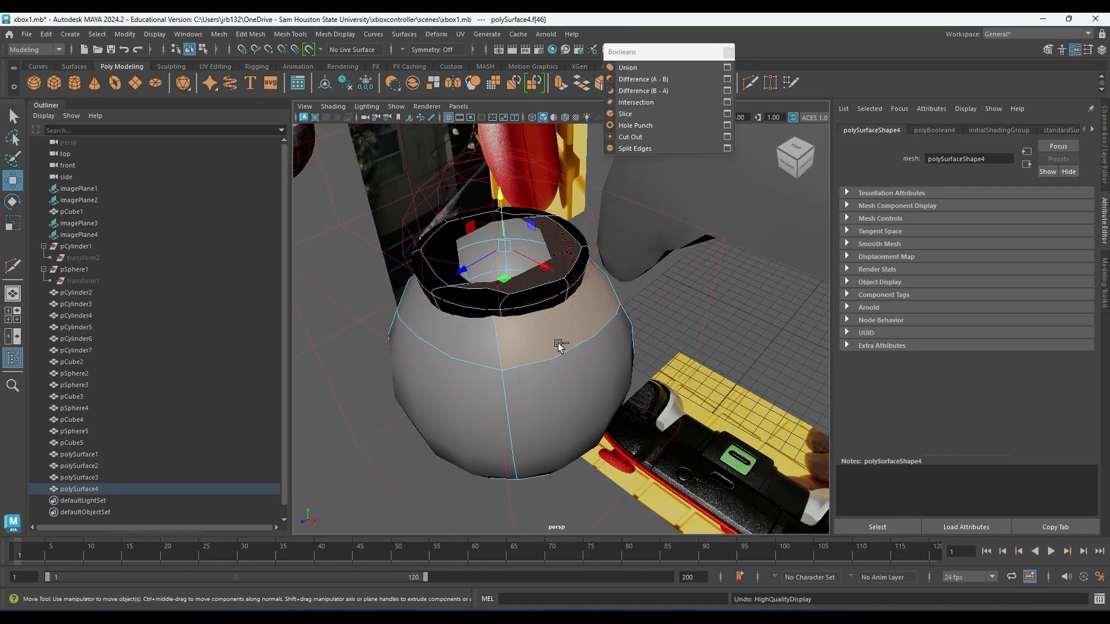
alt+drag(508, 317, 518, 330)
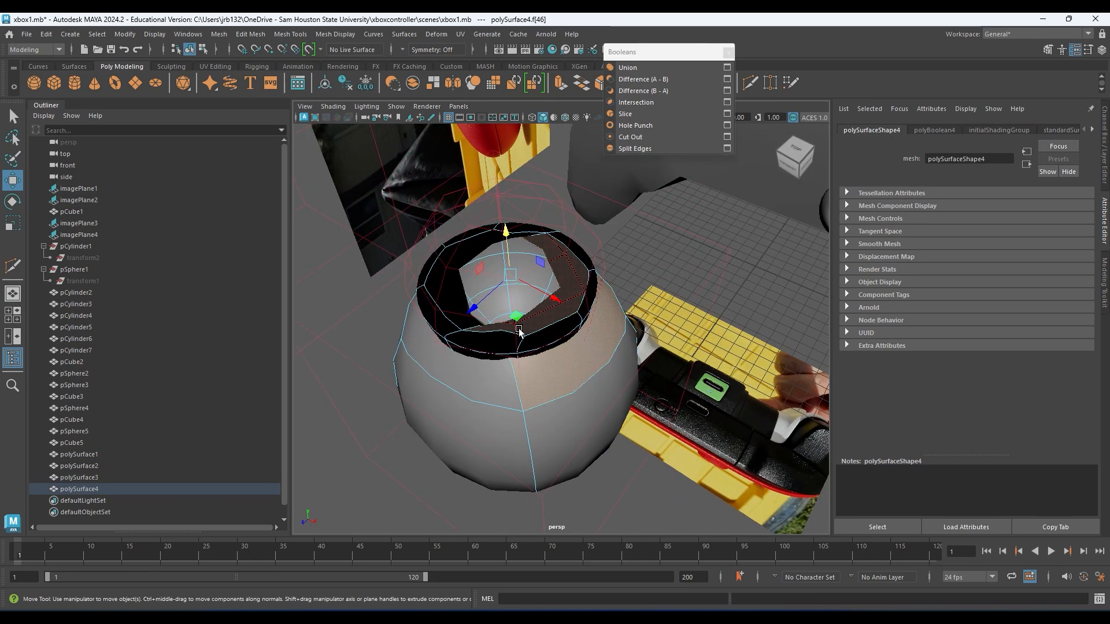
key(1)
alt+drag(528, 238, 608, 230)
right_drag(668, 181, 719, 173)
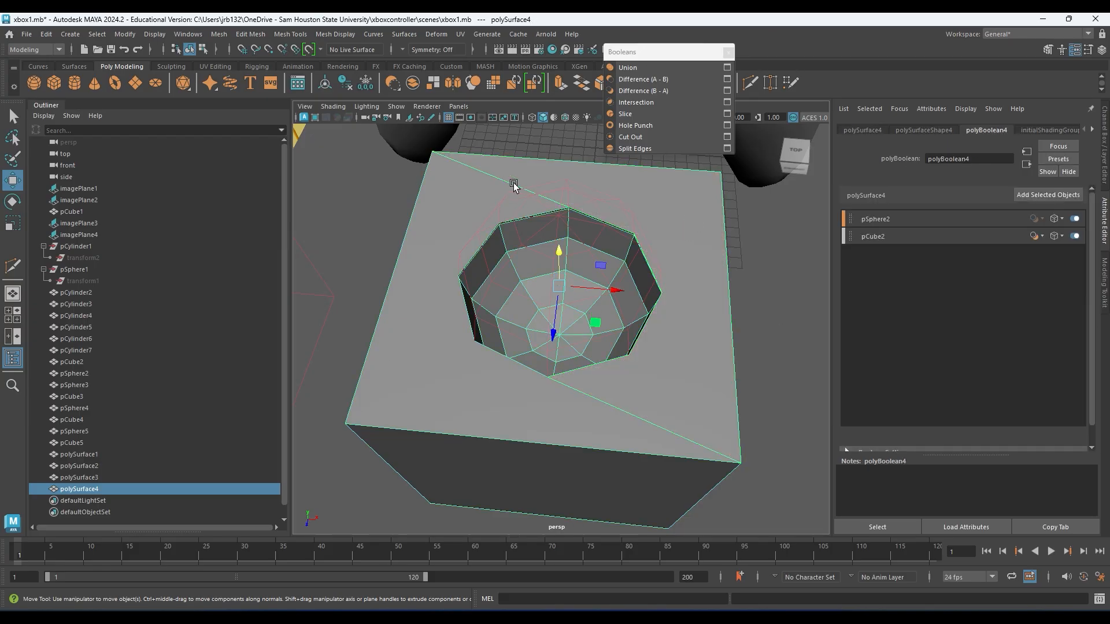
- Select the pSphere2 Boolean input, try moving it and undo the move
click(566, 191)
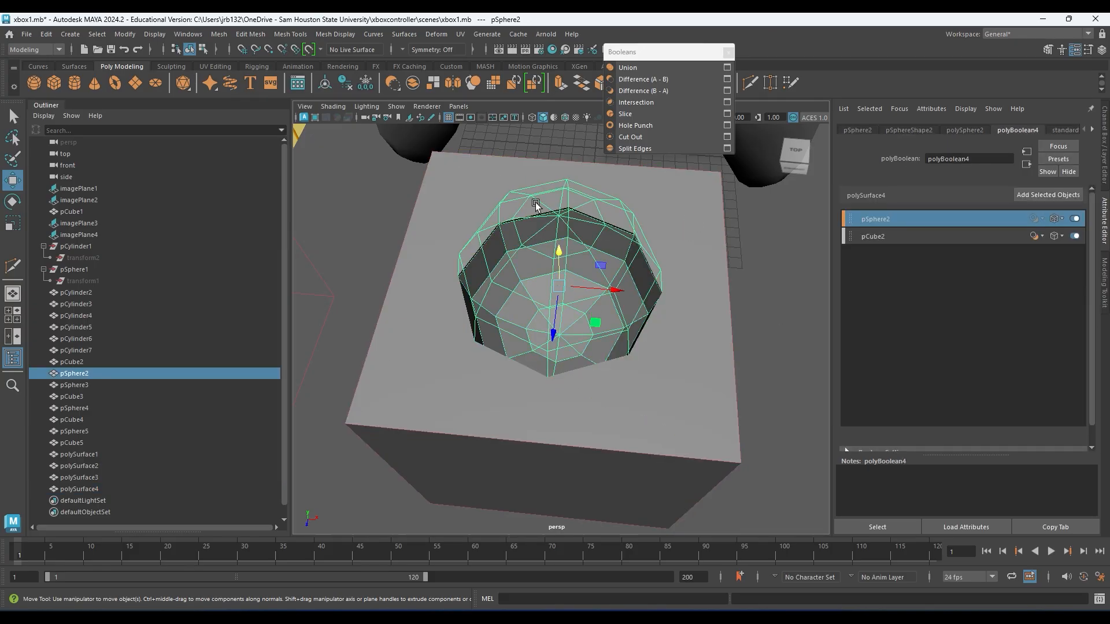
alt+drag(533, 280, 553, 249)
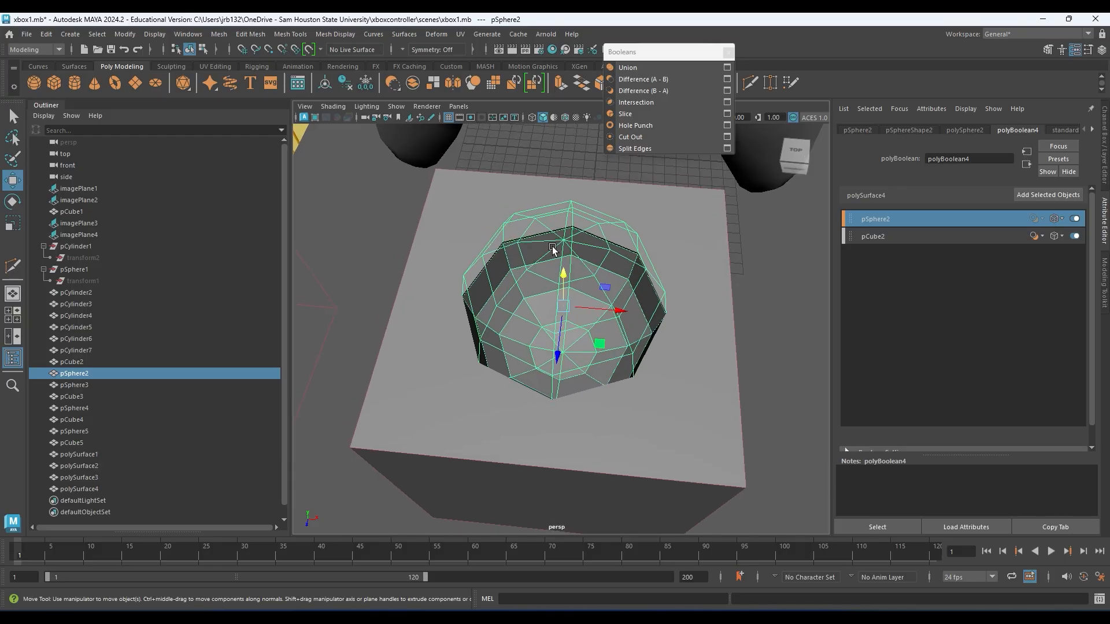
drag(562, 310, 548, 279)
key(ctrl+z)
alt+drag(601, 345, 587, 298)
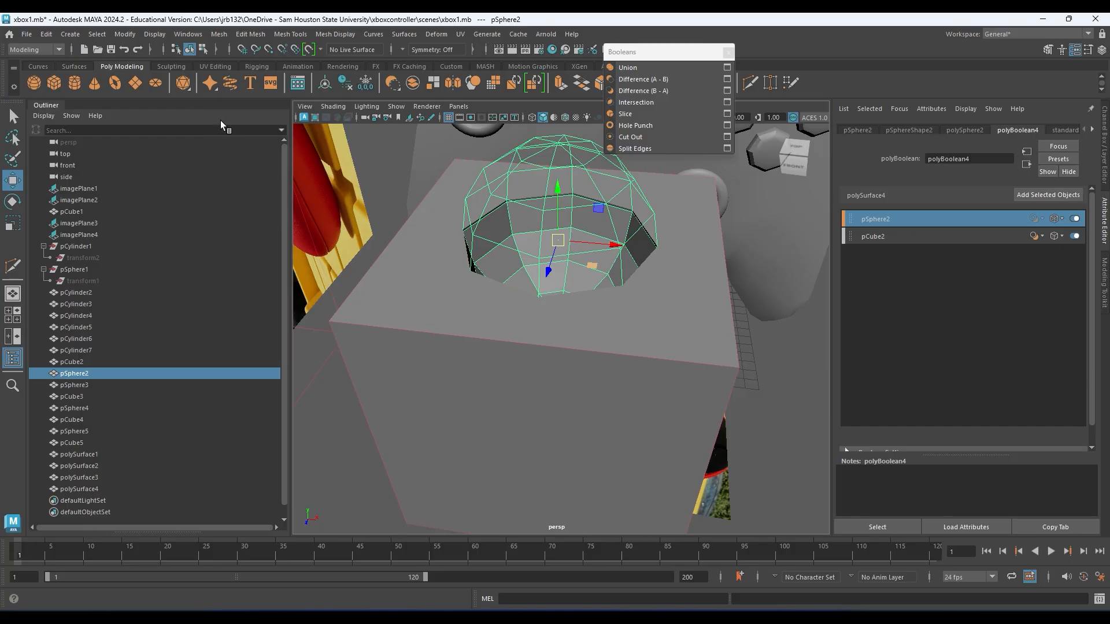
- Delete the construction history of pSphere2 and select polySurface4
click(49, 34)
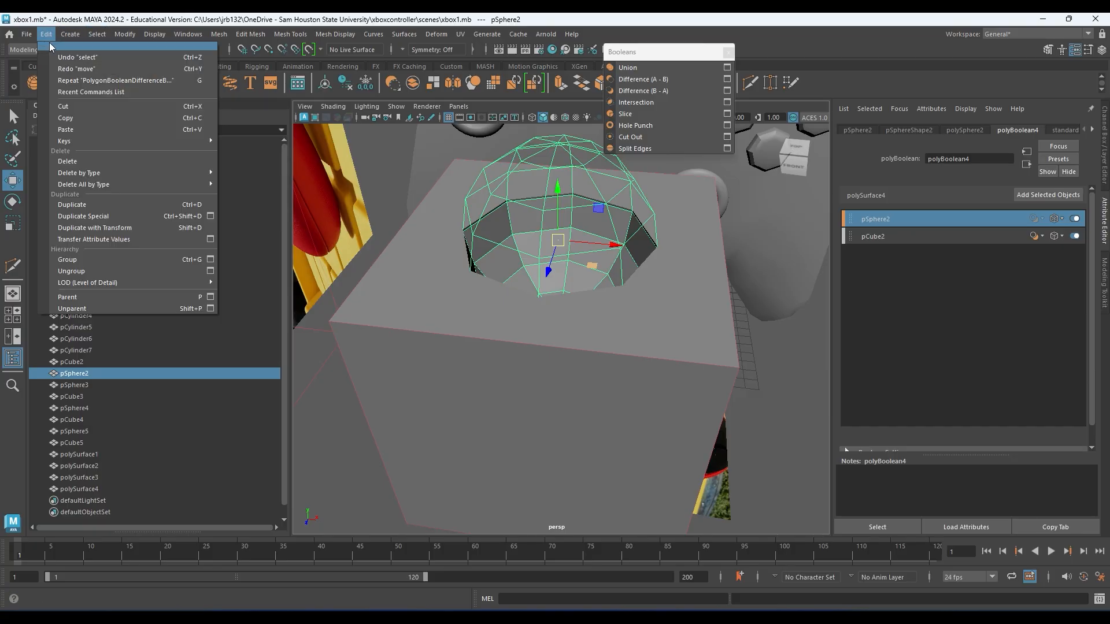
mouse_move(96, 173)
click(247, 172)
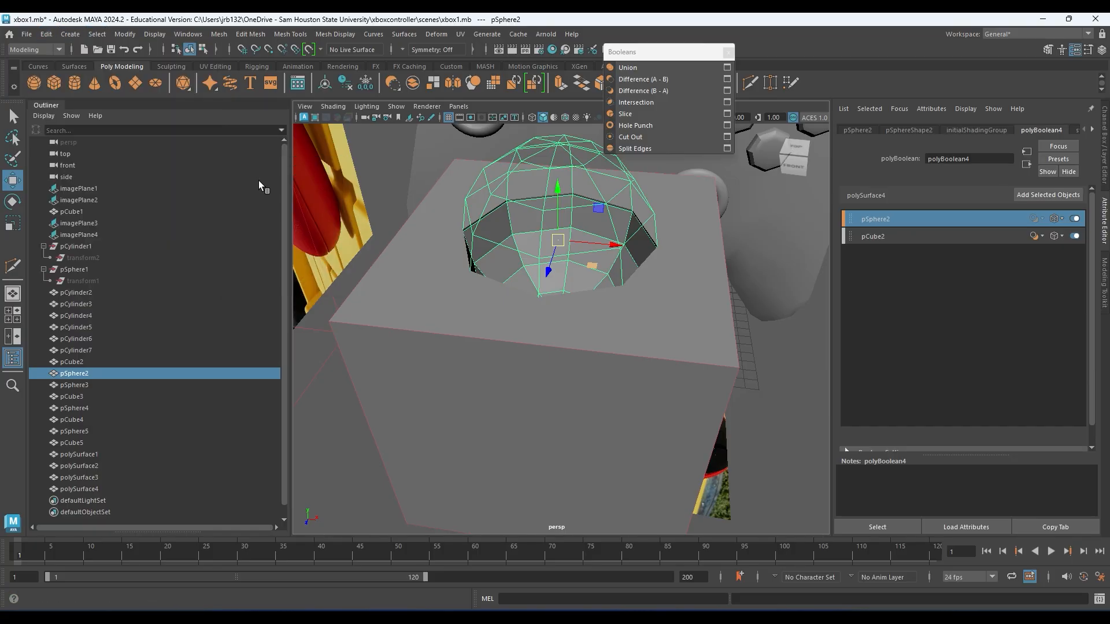
click(459, 278)
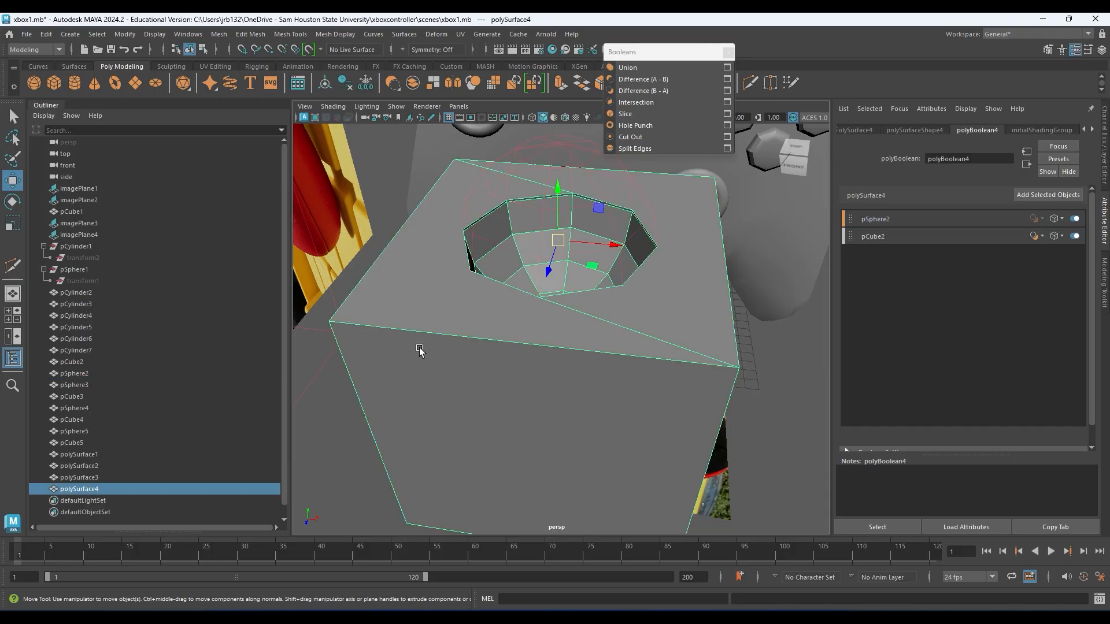
alt+drag(424, 307, 509, 179)
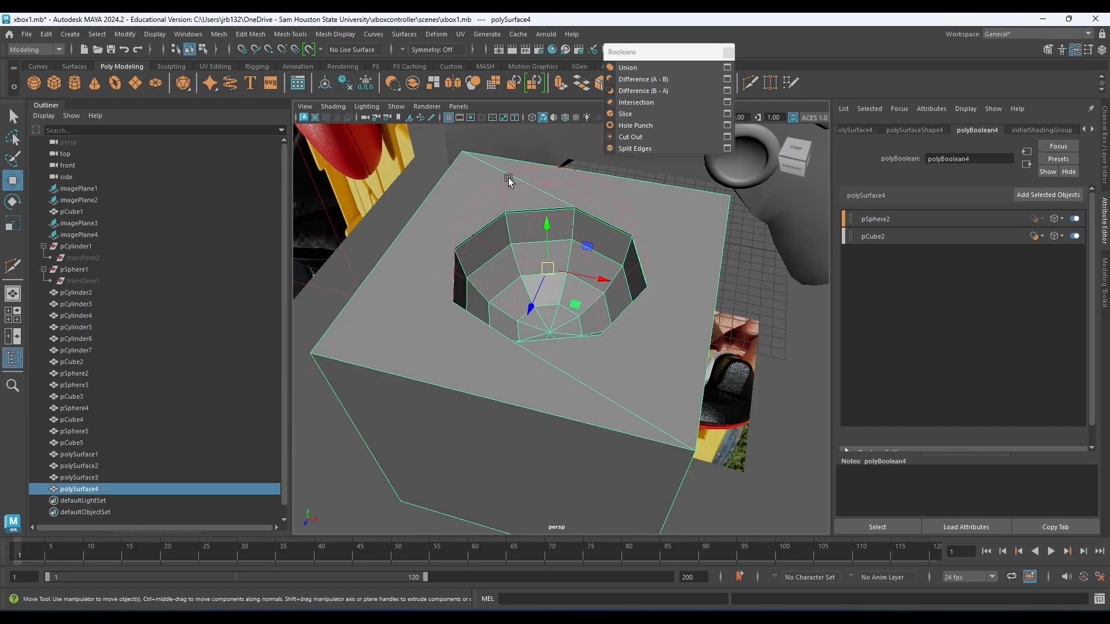
- Try deleting pSphere2 from the low-poly Boolean, undo the deletion and reselect polySurface4
click(495, 180)
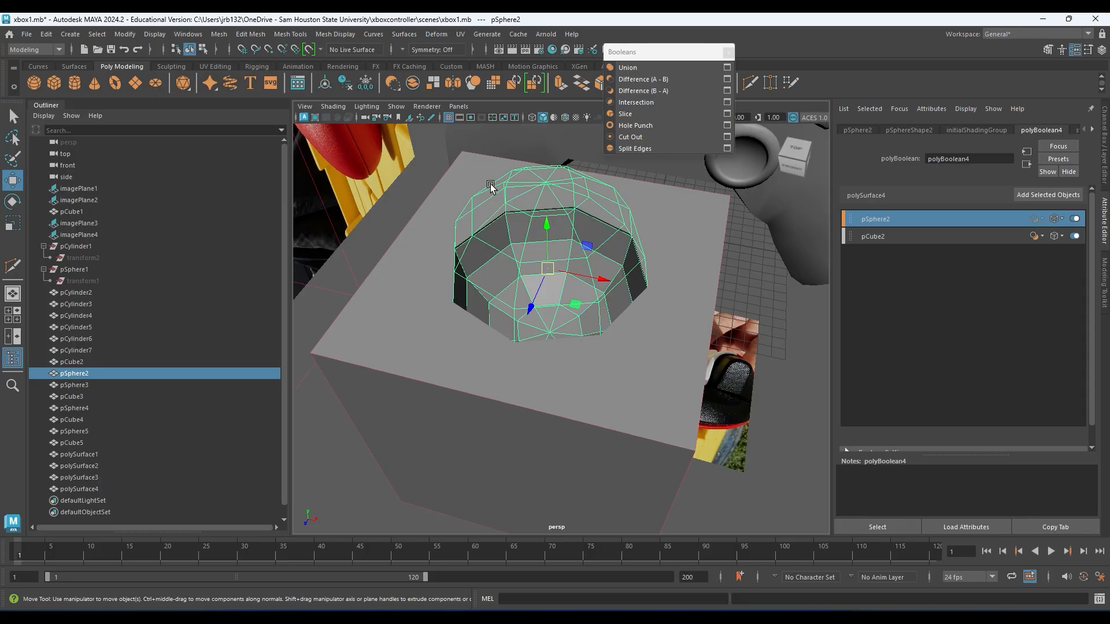
key(Delete)
key(ctrl+z)
key(ctrl+z)
key(ctrl+z)
click(371, 403)
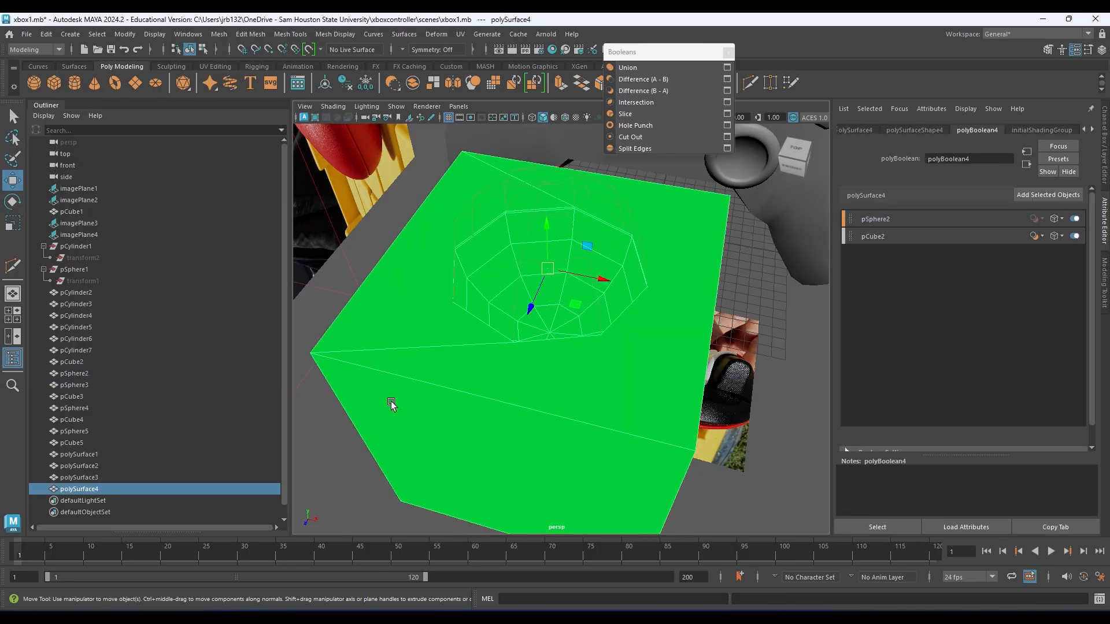
- Assign a new Lambert material to polySurface4 and frame it
alt+middle_drag(541, 317, 451, 372)
scroll(491, 364, down, 6)
alt+drag(595, 393, 495, 354)
scroll(543, 340, up, 5)
alt+middle_drag(478, 266, 581, 415)
click(362, 311)
click(461, 363)
alt+drag(480, 416, 427, 357)
scroll(610, 407, up, 5)
right_drag(493, 405, 527, 590)
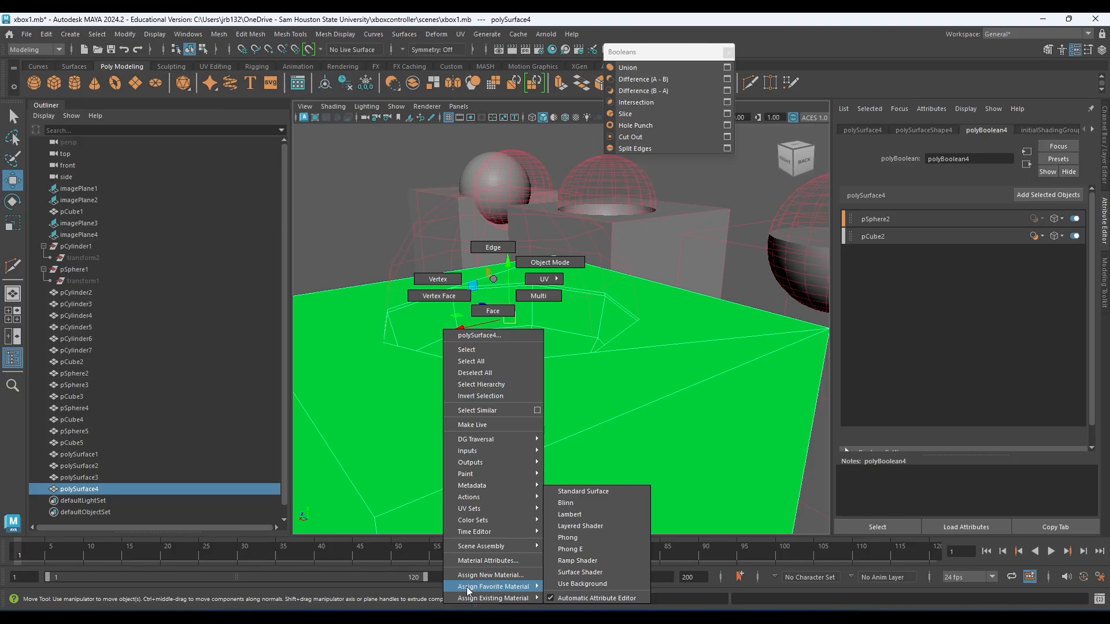
right_drag(535, 594, 572, 513)
key(f)
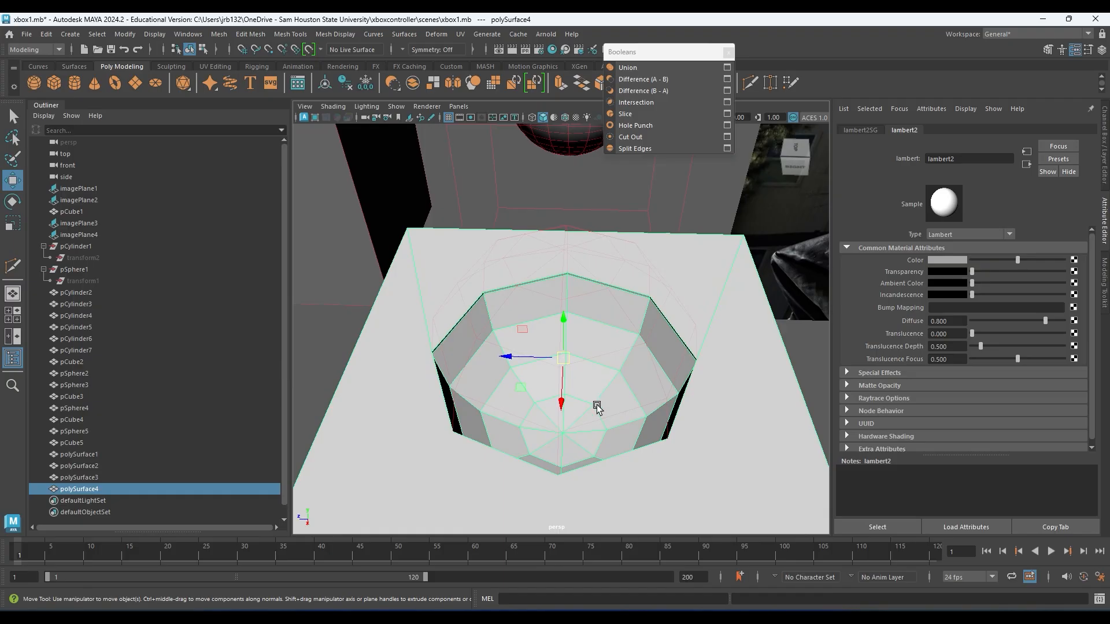
- Duplicate polySurface4 and move the copy sideways until it stands clear of the original
alt+middle_drag(585, 428, 573, 363)
alt+right_drag(603, 424, 474, 398)
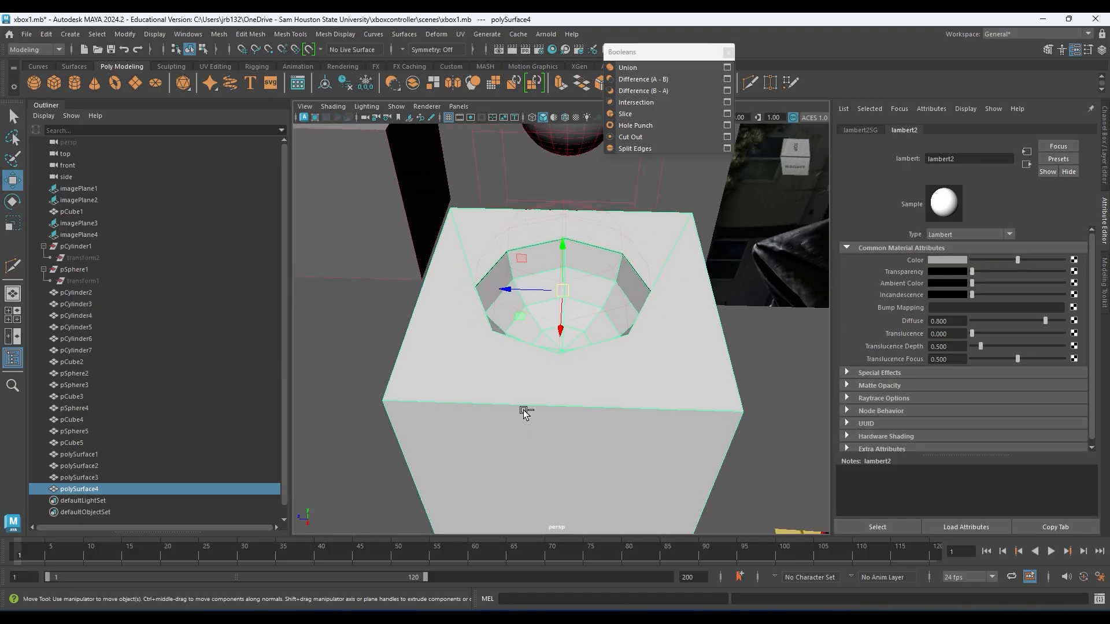
key(ctrl+d)
drag(503, 289, 265, 280)
alt+middle_drag(265, 280, 608, 313)
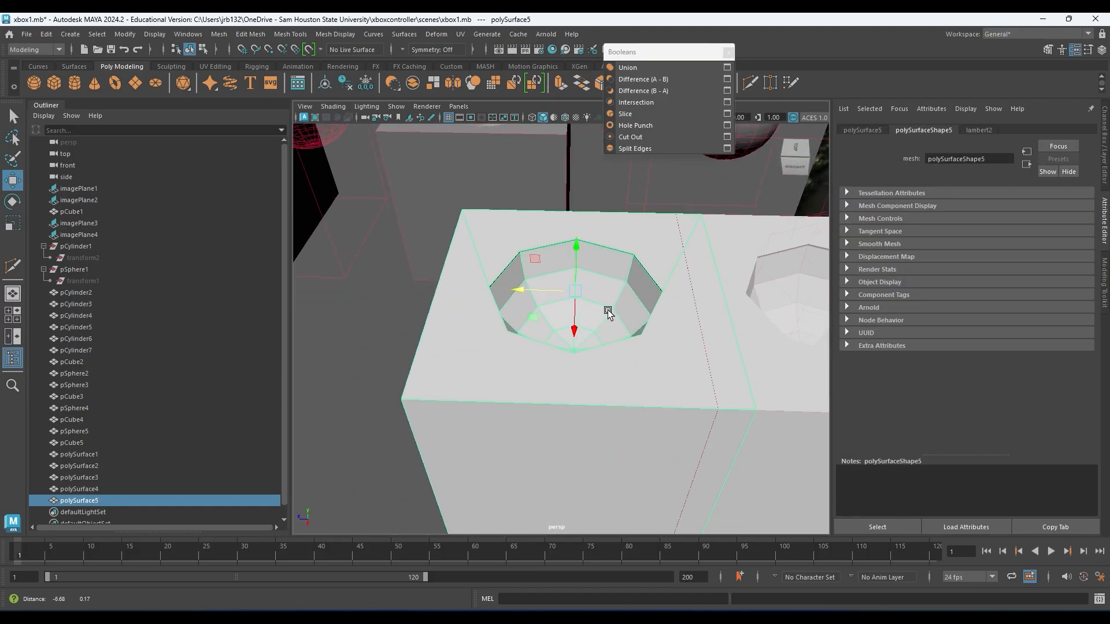
drag(509, 290, 415, 334)
alt+middle_drag(812, 296, 599, 313)
- Select the original polySurface4 and delete the construction history of all objects in the scene
click(447, 319)
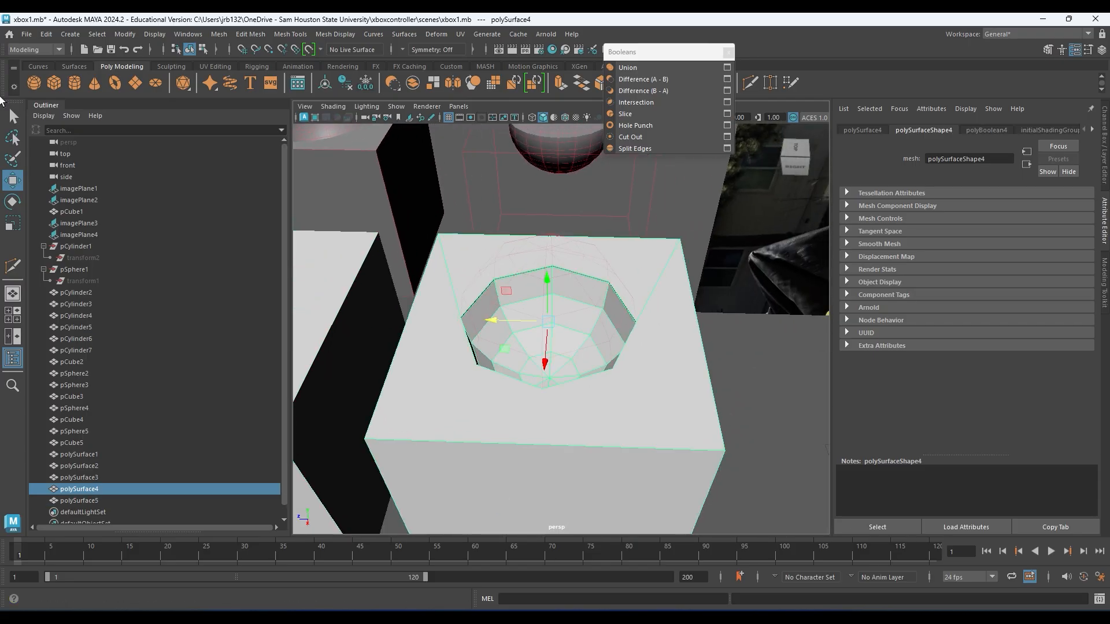
click(46, 34)
mouse_move(127, 186)
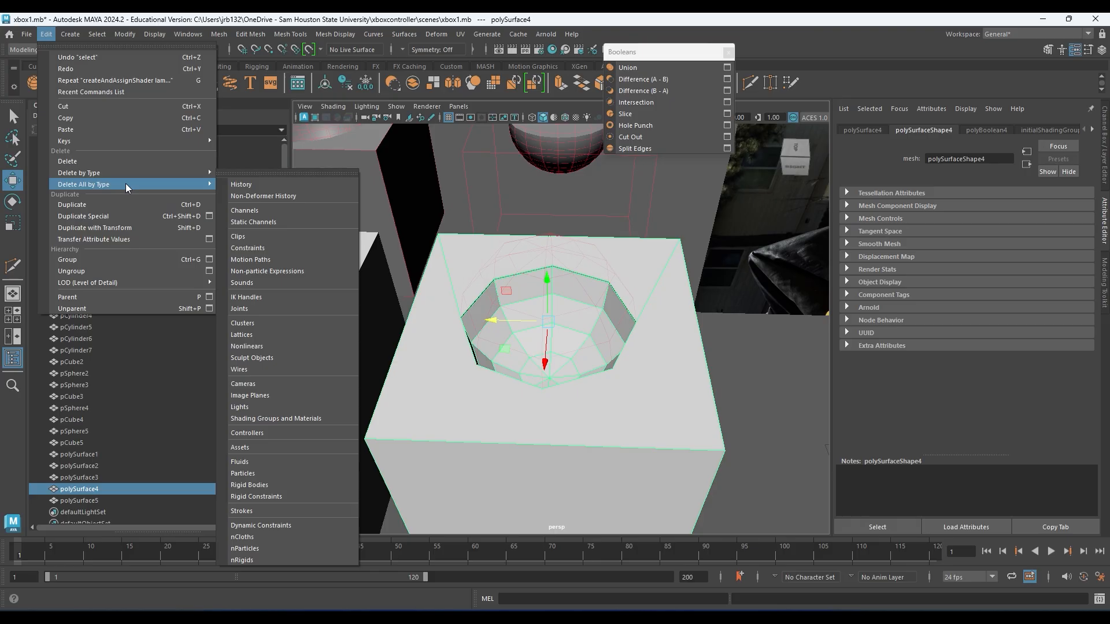
click(263, 183)
- Check how polySurface4 looks smoothed without its history, and restore the unsmoothed display
alt+drag(439, 297, 463, 236)
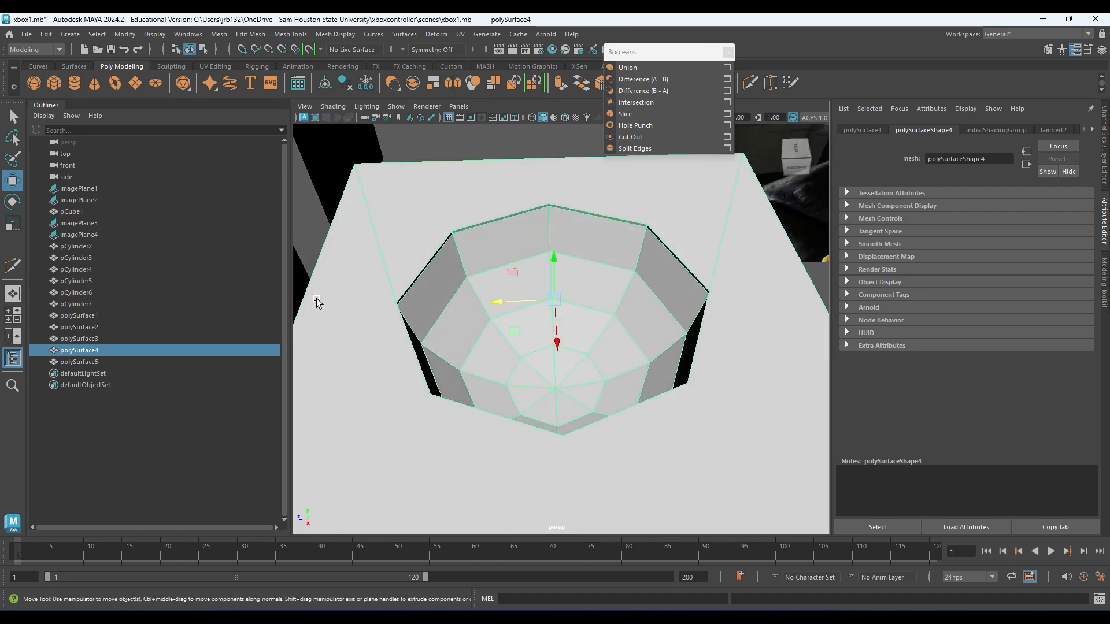
alt+drag(793, 291, 504, 345)
key(3)
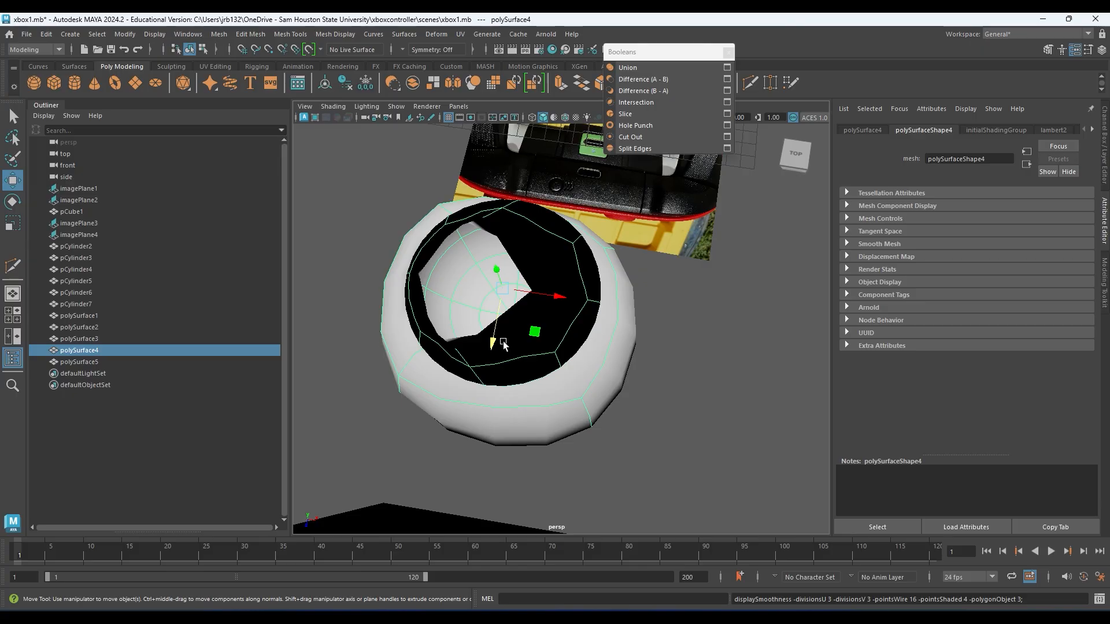
key(1)
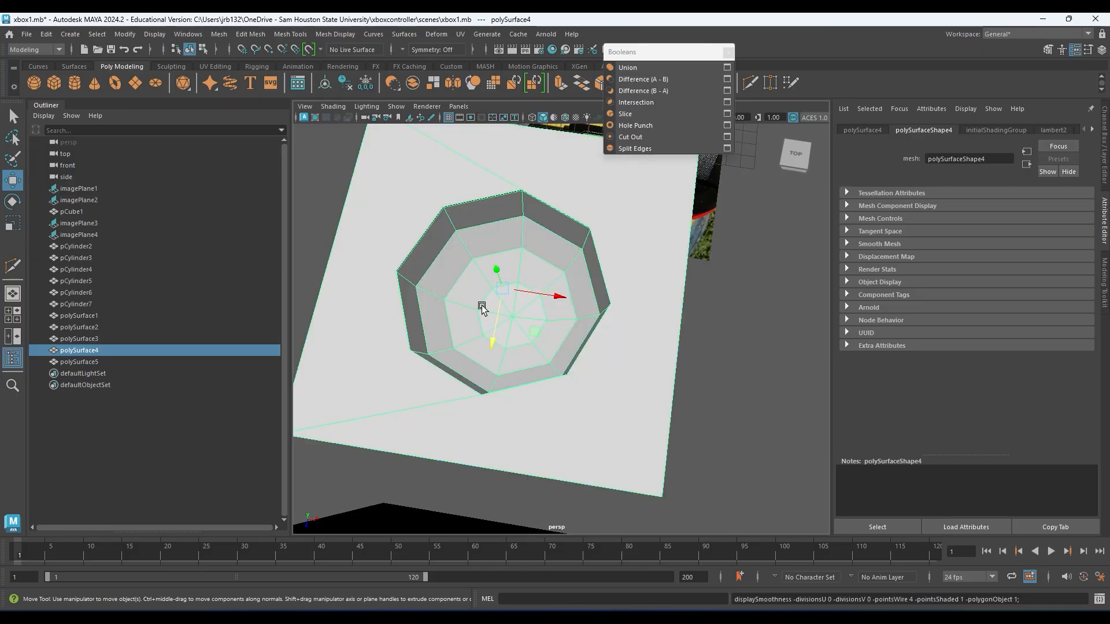
- Select polySurface2 to compare its dense spherical hollow with the low-poly one, and get close to polySurface4
scroll(554, 212, down, 6)
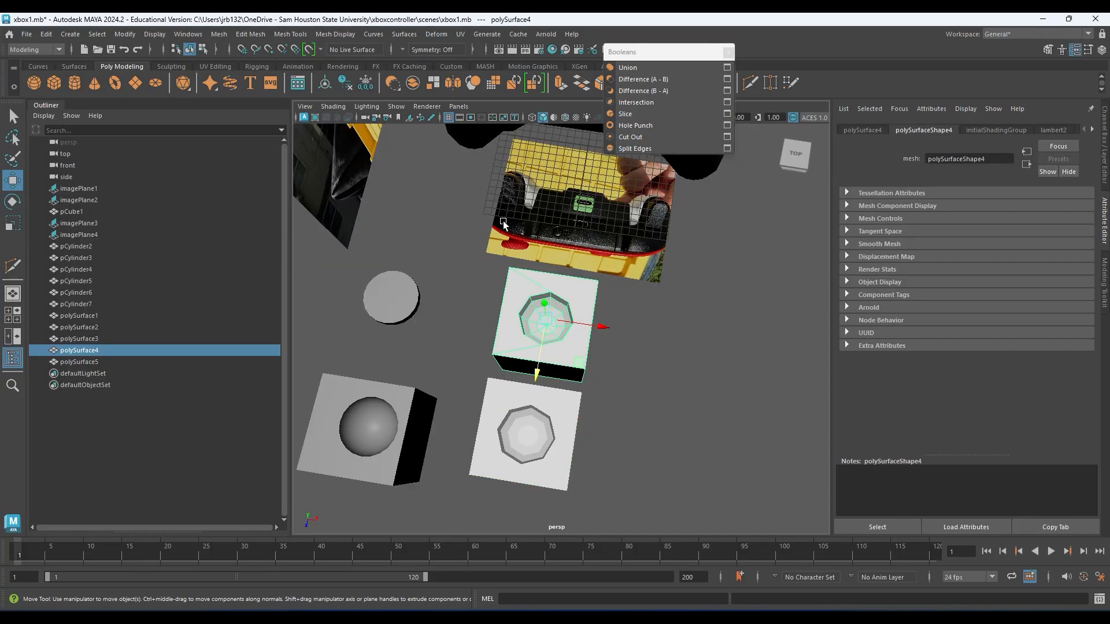
alt+middle_drag(468, 263, 542, 205)
click(490, 353)
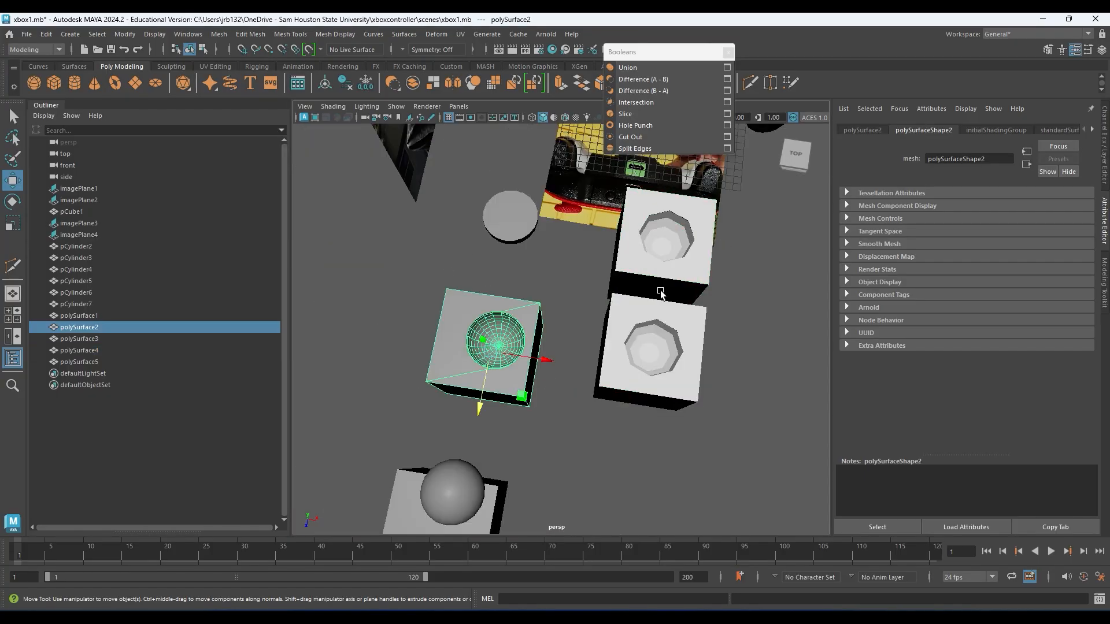
scroll(634, 314, up, 2)
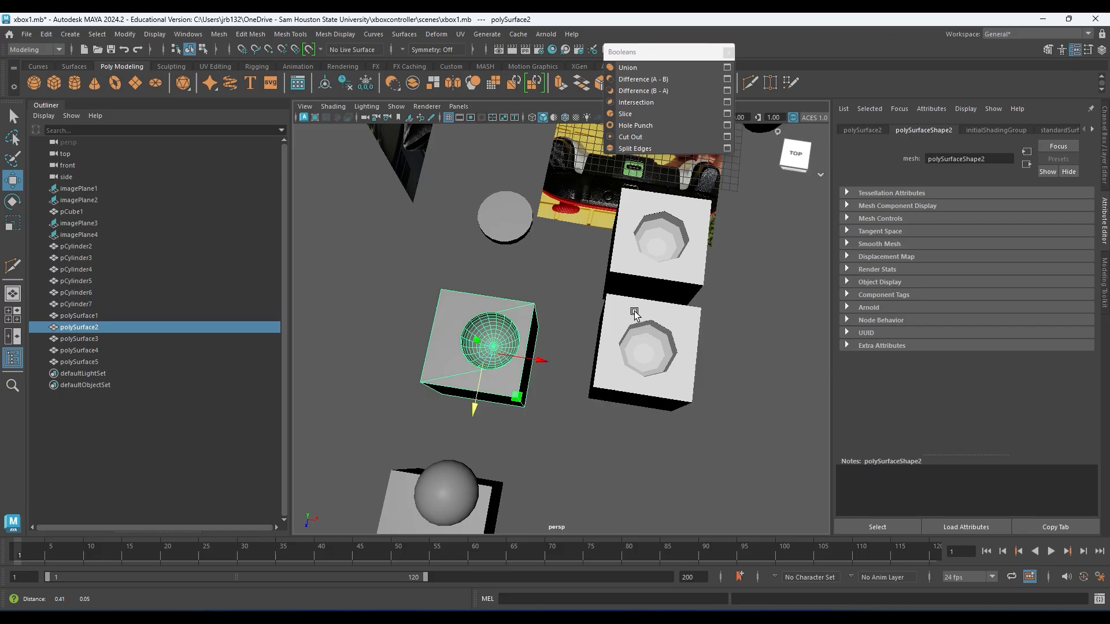
alt+middle_drag(634, 314, 464, 347)
scroll(404, 370, up, 5)
alt+middle_drag(404, 370, 572, 392)
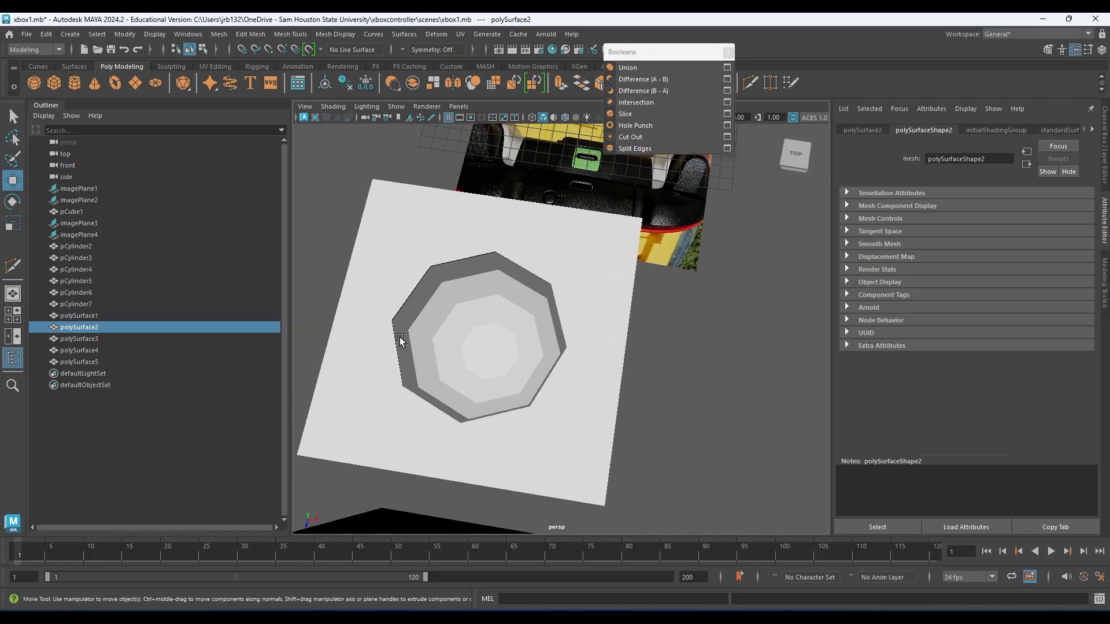
alt+drag(449, 335, 481, 303)
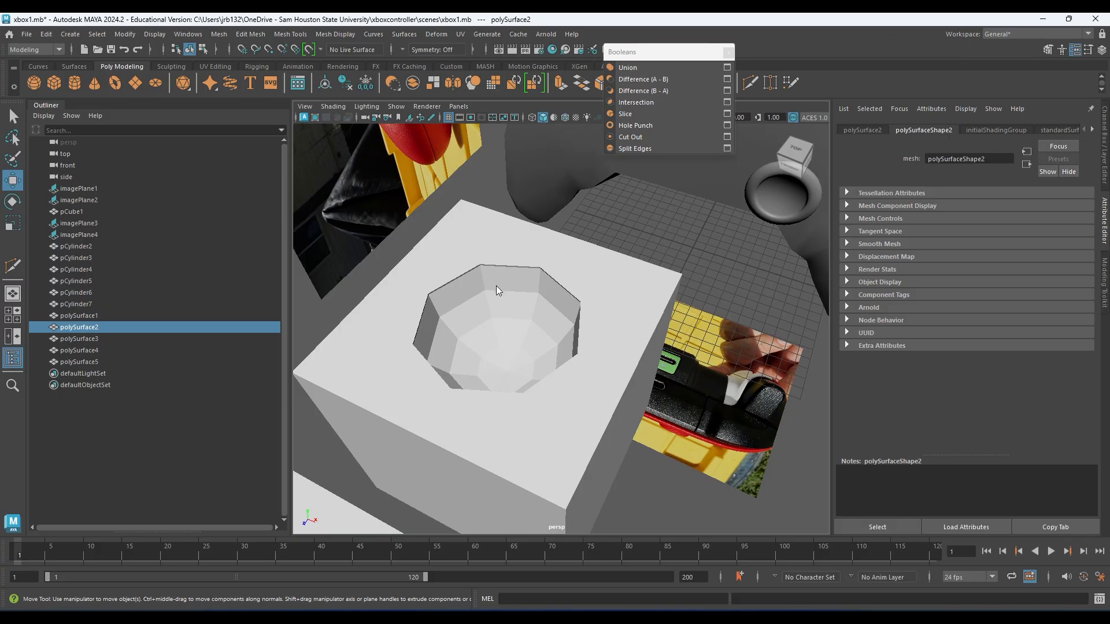
shift+right_drag(496, 286, 416, 274)
alt+drag(586, 332, 594, 347)
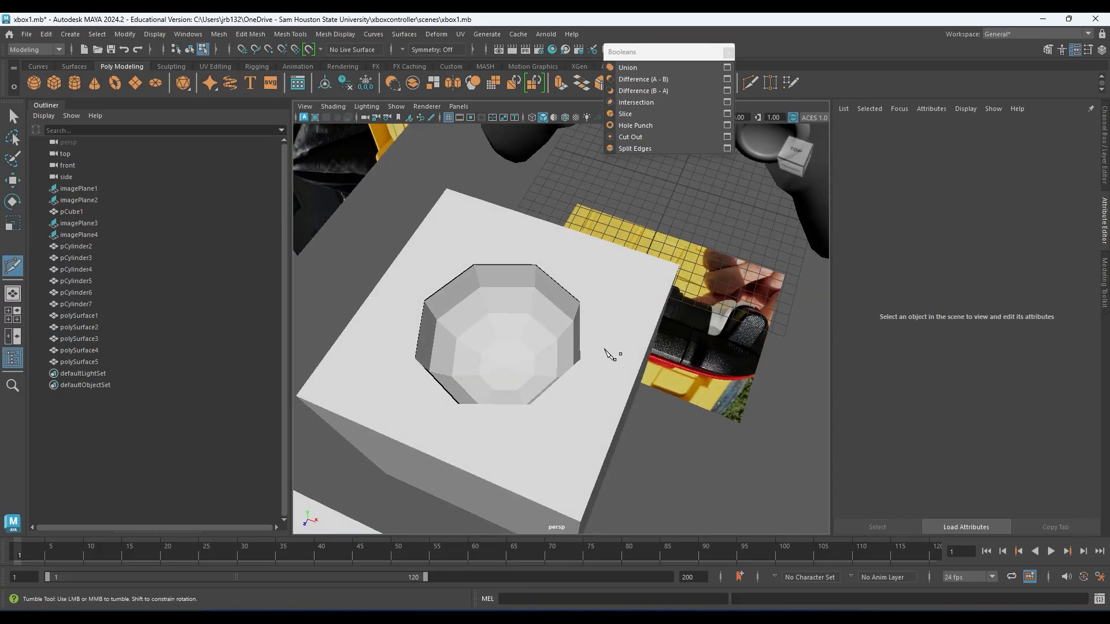
key(q)
- Switch polySurface4 to vertex components with the rim of its hollow and the surrounding top face in view
alt+drag(609, 351, 609, 380)
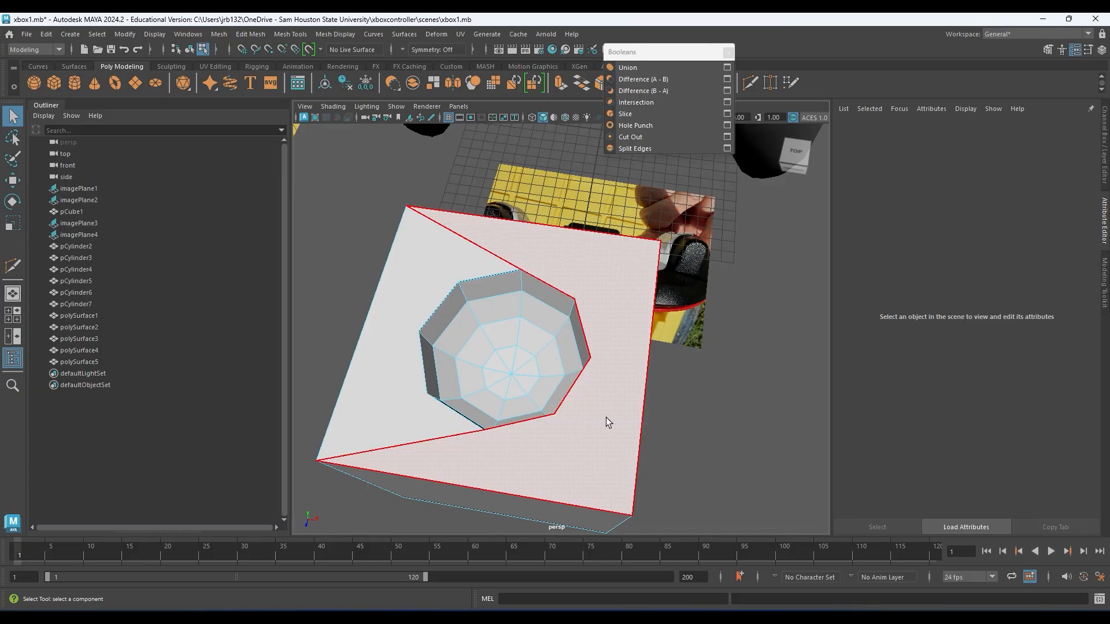
alt+drag(602, 452, 546, 324)
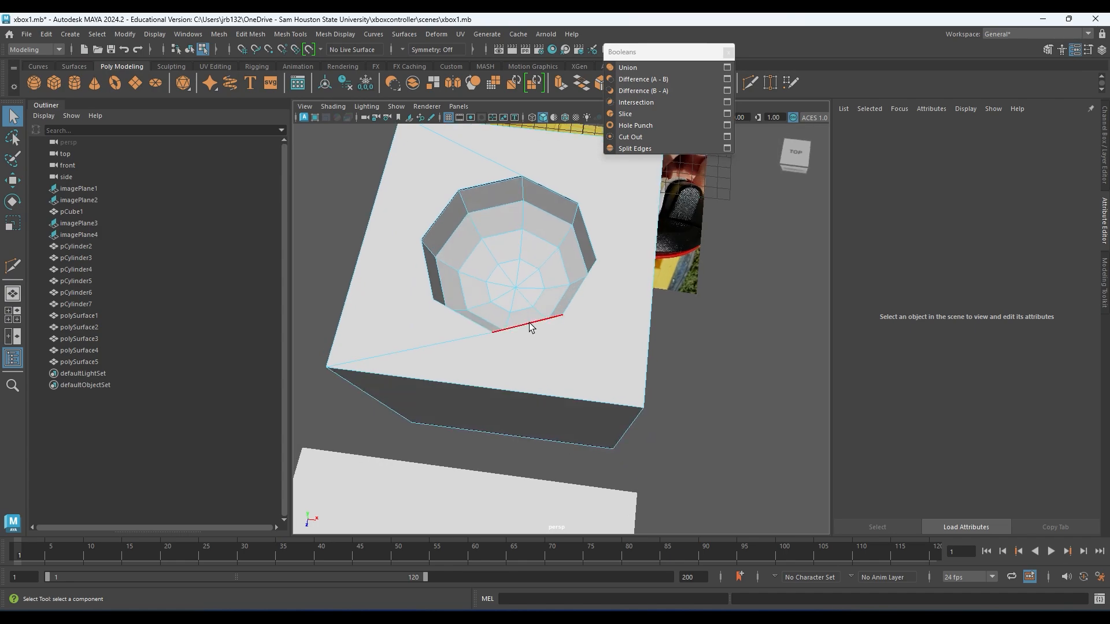
key(f)
scroll(525, 439, up, 10)
alt+middle_drag(477, 427, 532, 341)
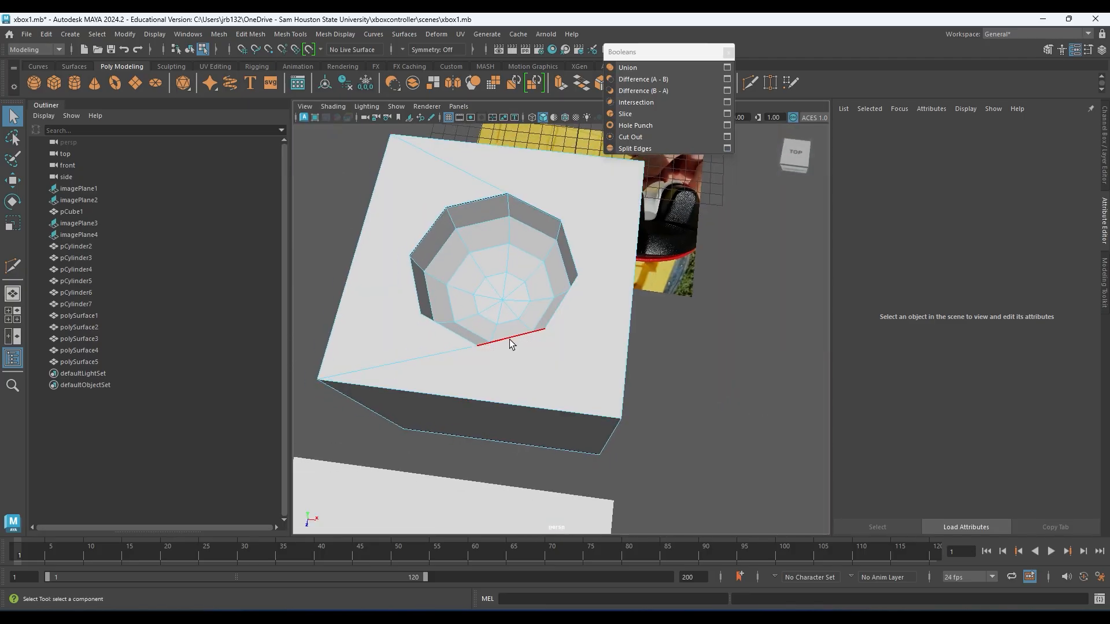
click(511, 344)
right_click(508, 344)
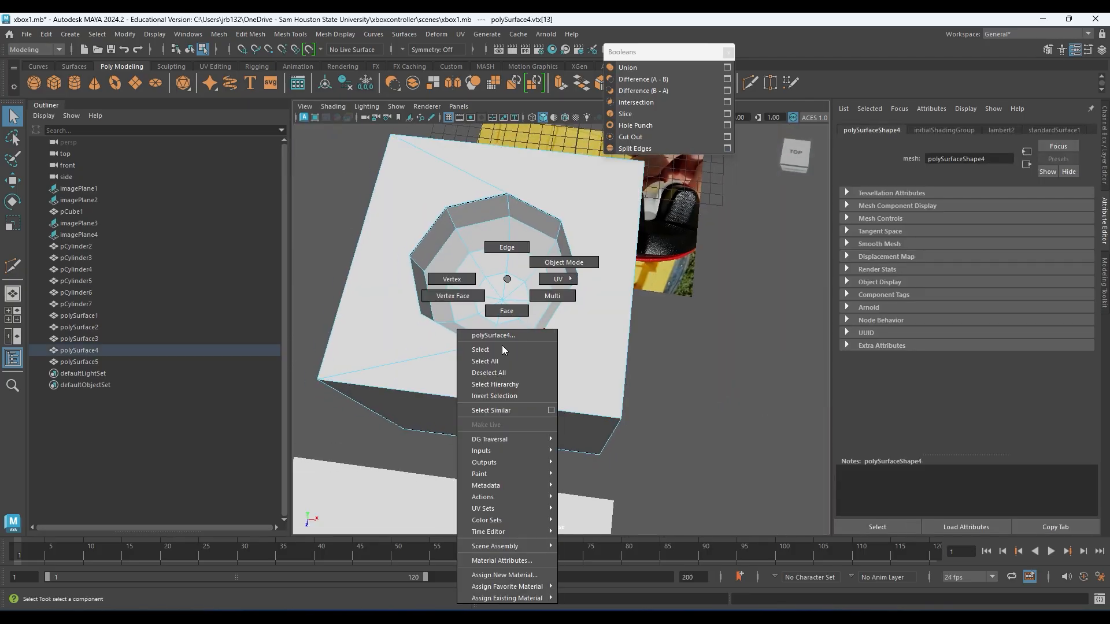
click(466, 281)
- Use Multi-Cut to add an edge from the hollow's front rim vertex to the unconnected front corner of the top face
right_click(498, 343)
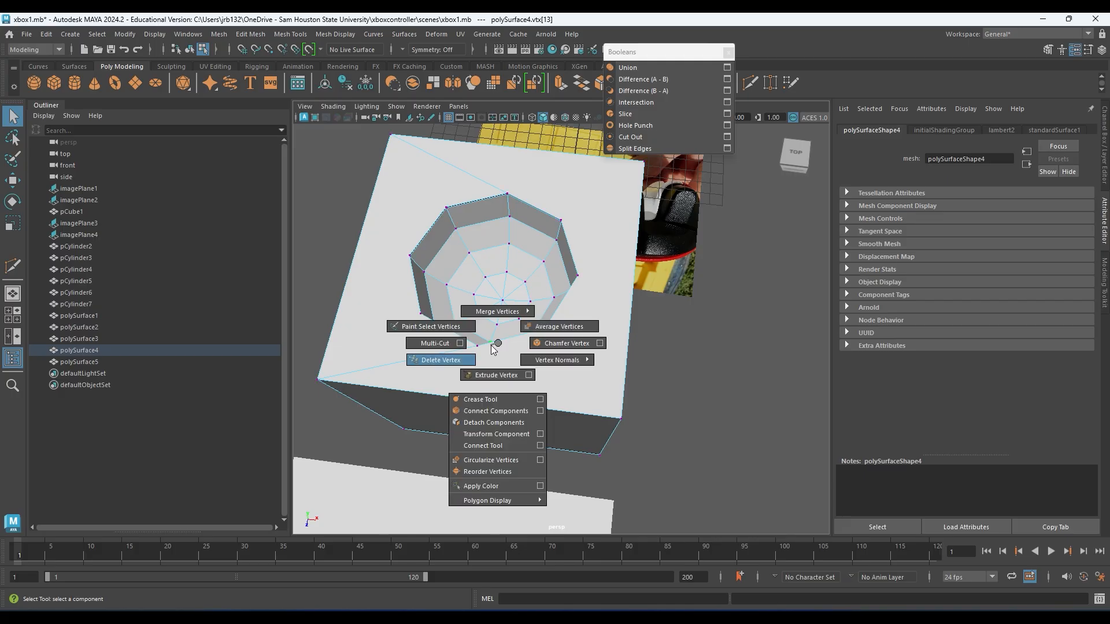
click(435, 343)
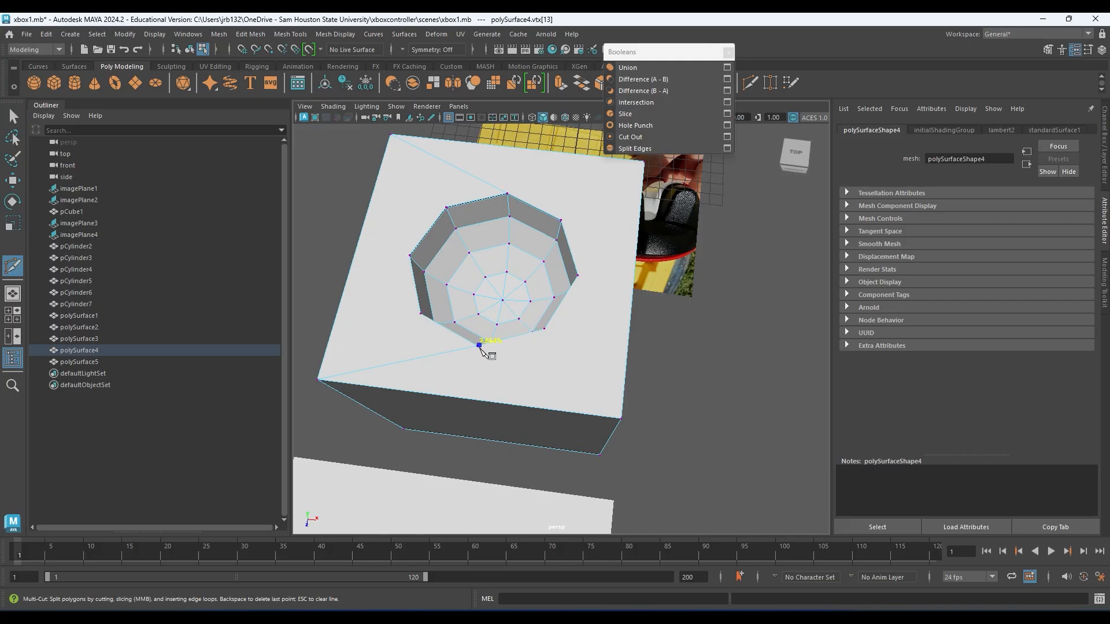
alt+drag(520, 417, 566, 399)
alt+middle_drag(565, 400, 531, 383)
click(630, 411)
right_click(642, 414)
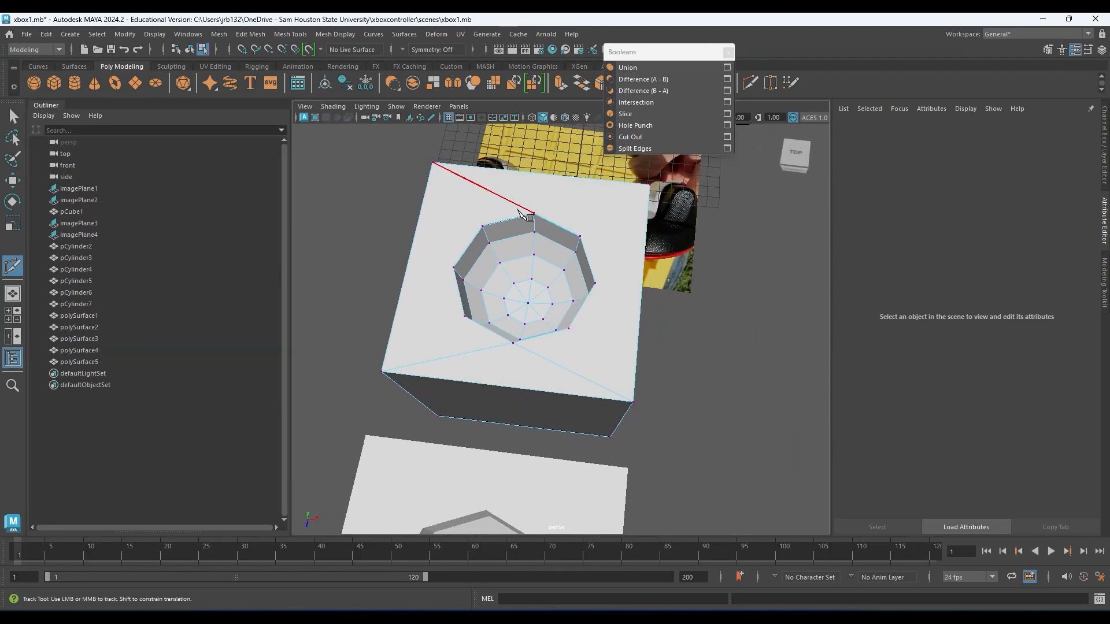
- Return polySurface4 to object selection and darken the color of its lambert2 material to a deeper grey
scroll(584, 245, up, 6)
click(583, 188)
scroll(601, 241, down, 2)
scroll(590, 242, down, 1)
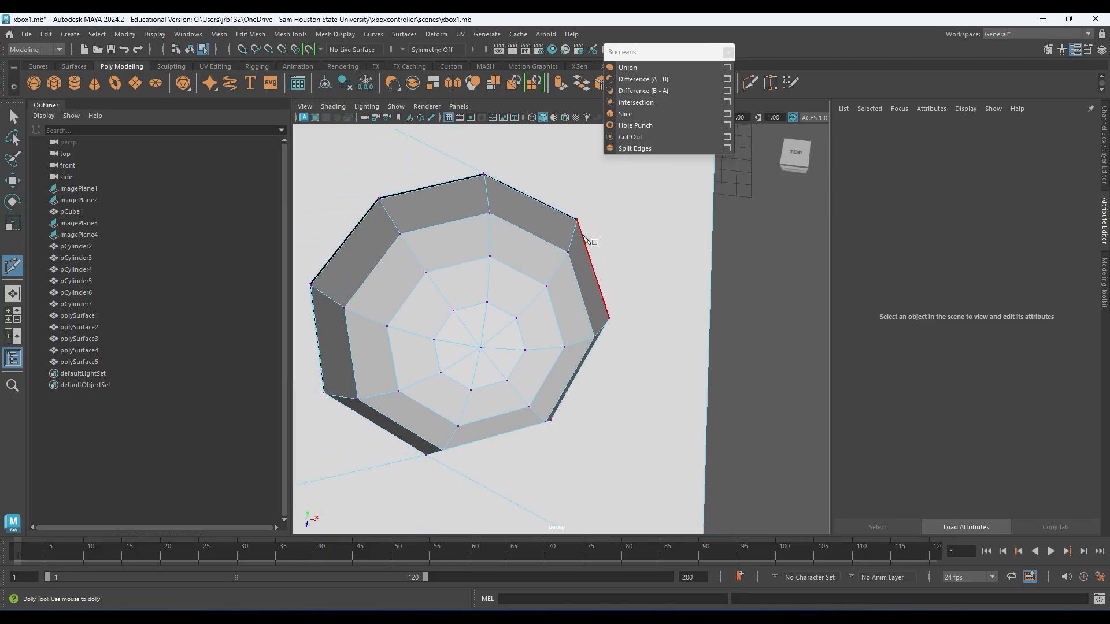
key(q)
right_drag(548, 178, 568, 174)
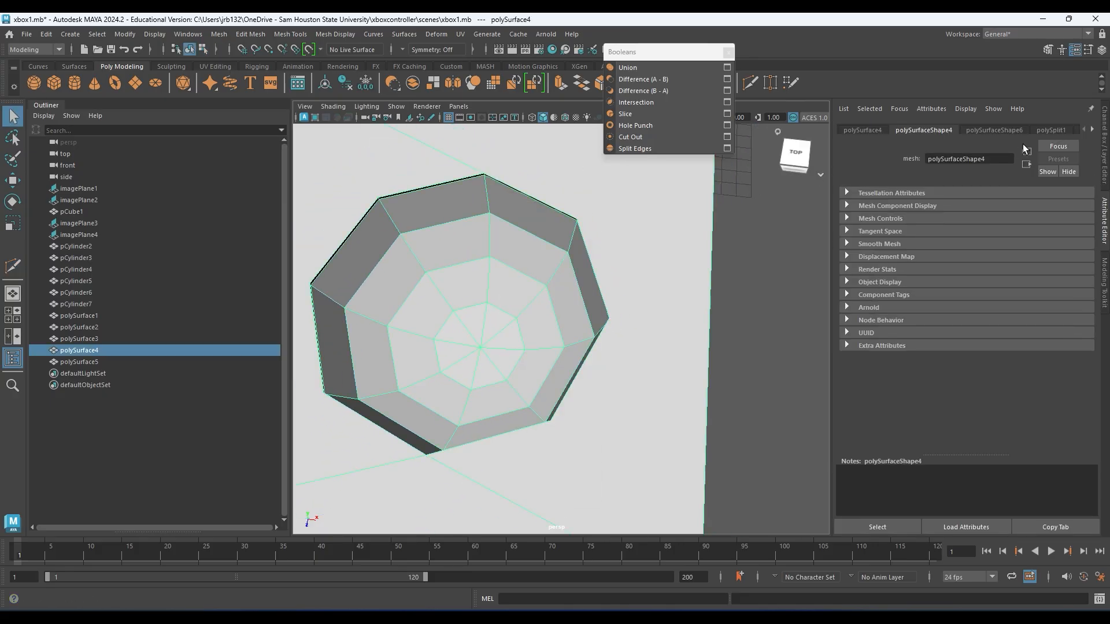
click(1094, 129)
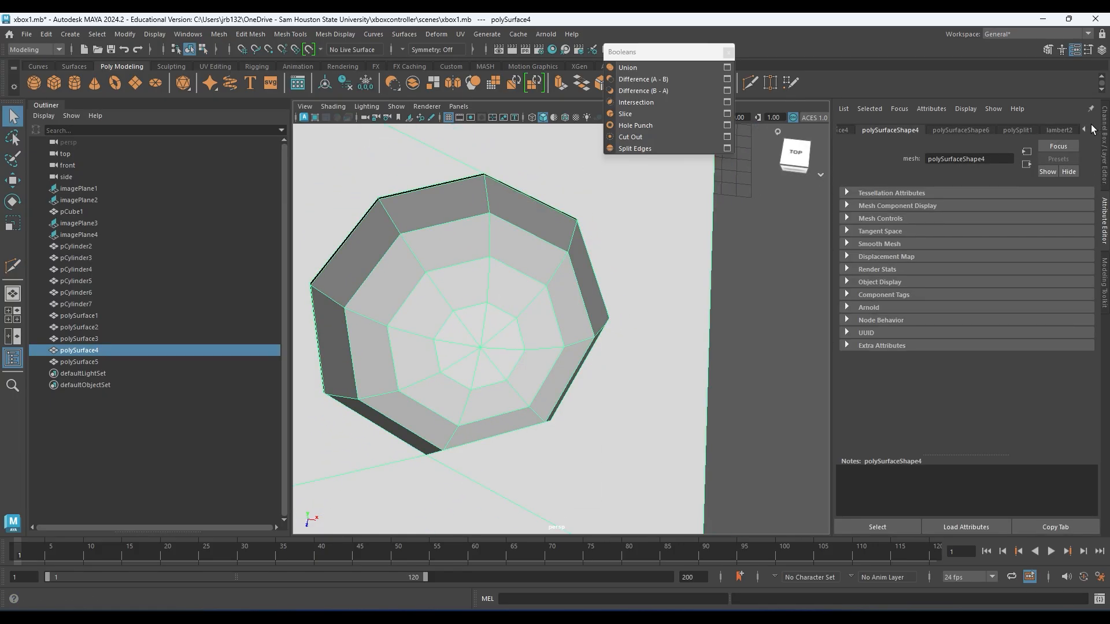
click(1058, 131)
drag(993, 260, 985, 257)
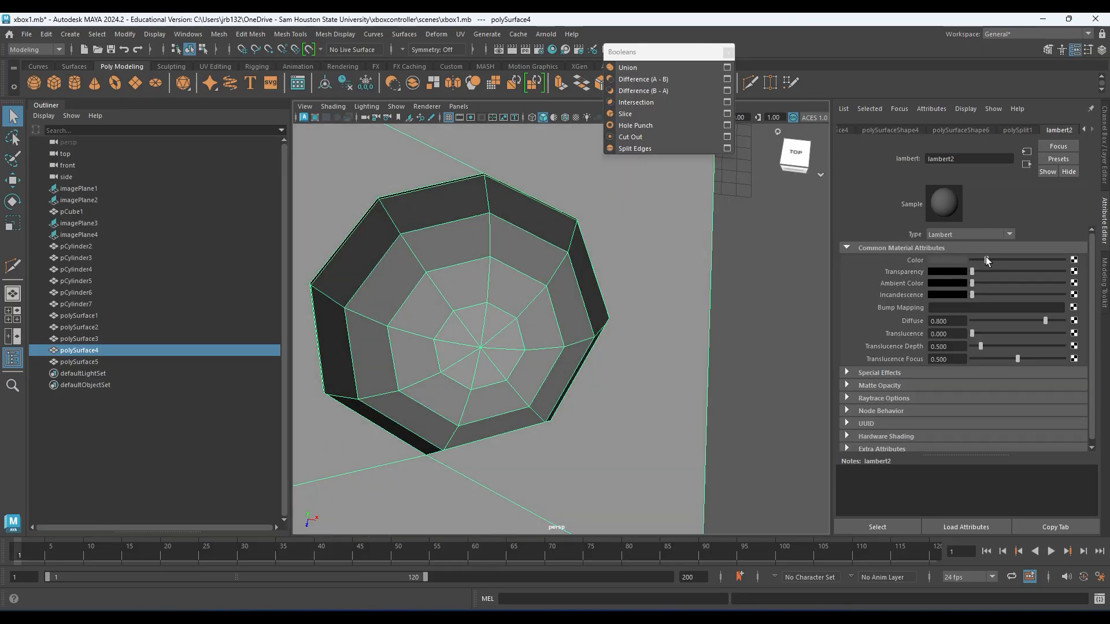
- Start a Multi-Cut at the hollow's back rim vertex, where the existing diagonal edge meets the rim
mouse_move(407, 421)
alt+middle_down()
mouse_move(466, 419)
mouse_move(427, 414)
alt+middle_up()
shift+right_click(556, 219)
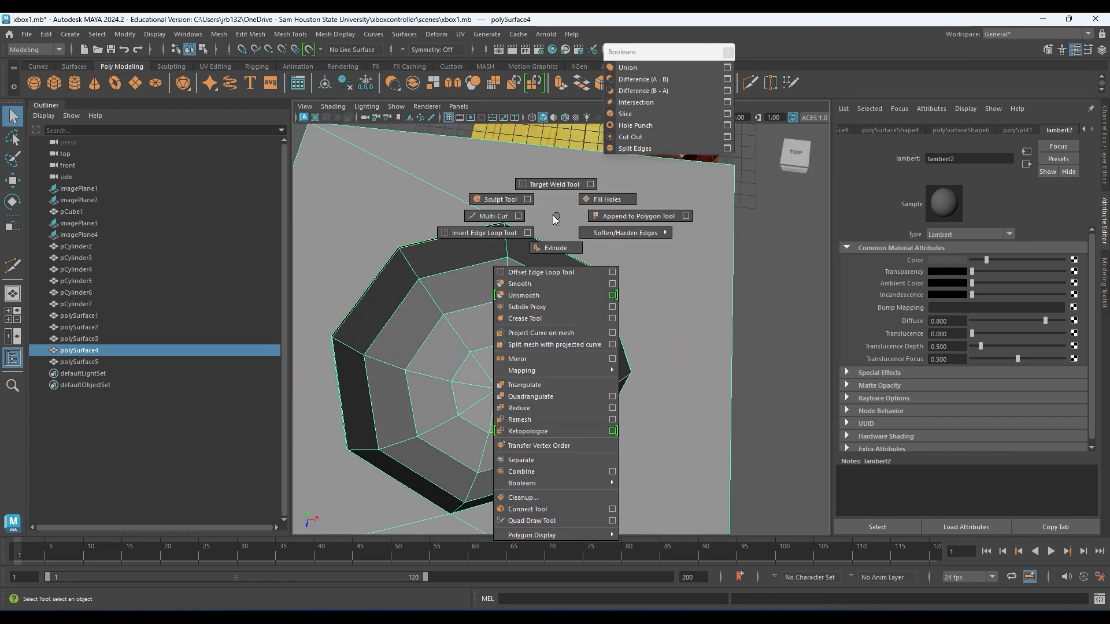
click(494, 216)
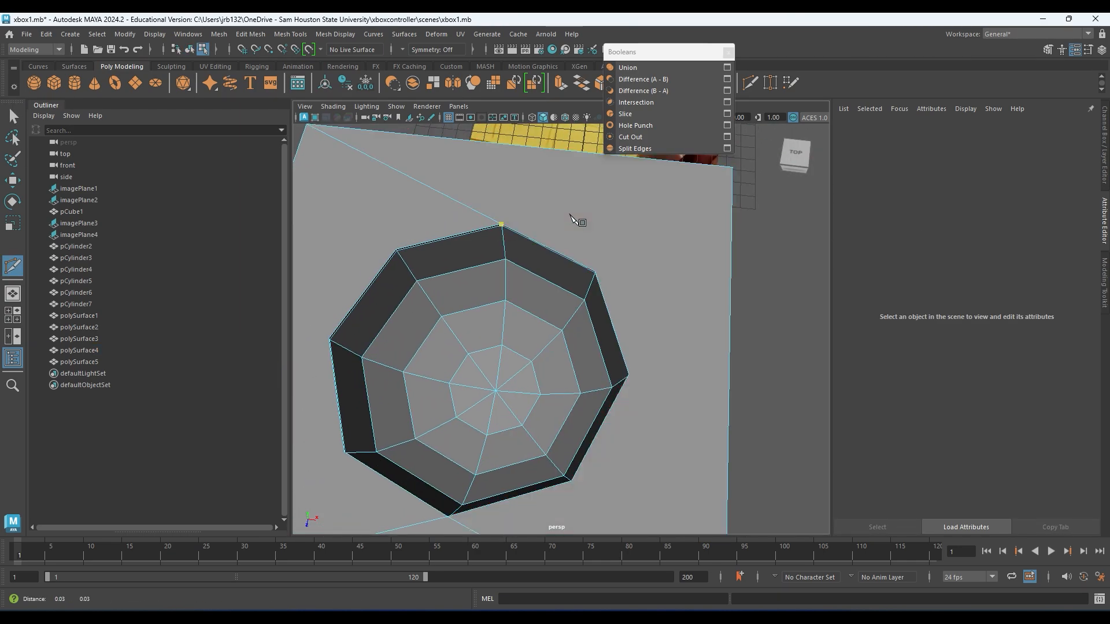
- Cut an edge from the hole's rim vertex to the nearest unconnected top corner of the practice block
alt+middle_drag(570, 215, 506, 235)
click(627, 201)
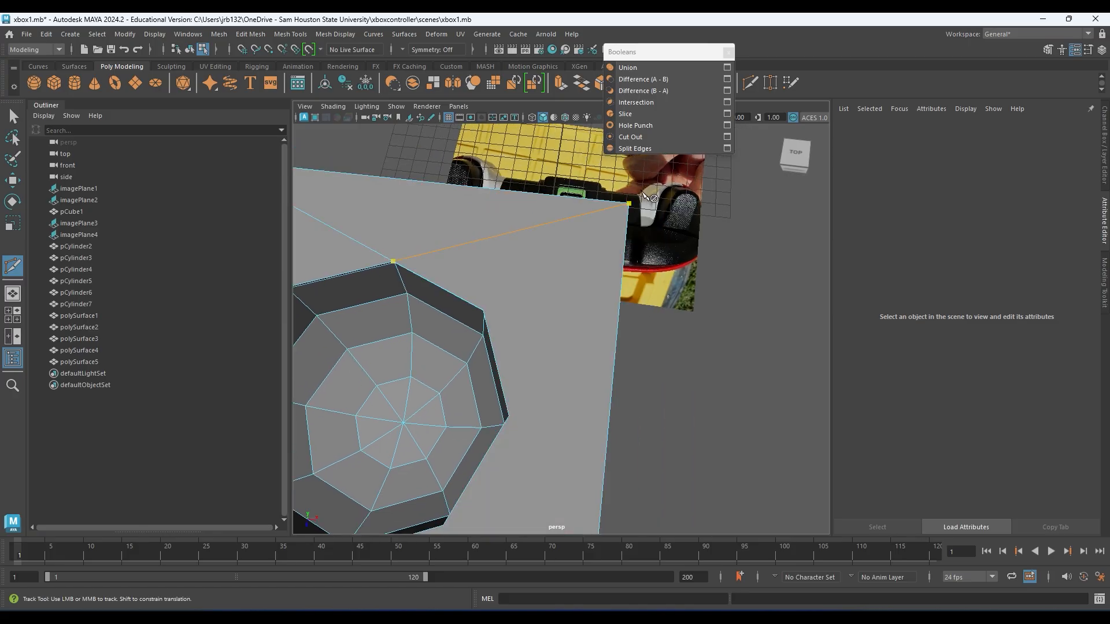
alt+middle_drag(408, 330, 457, 316)
alt+right_drag(459, 315, 434, 296)
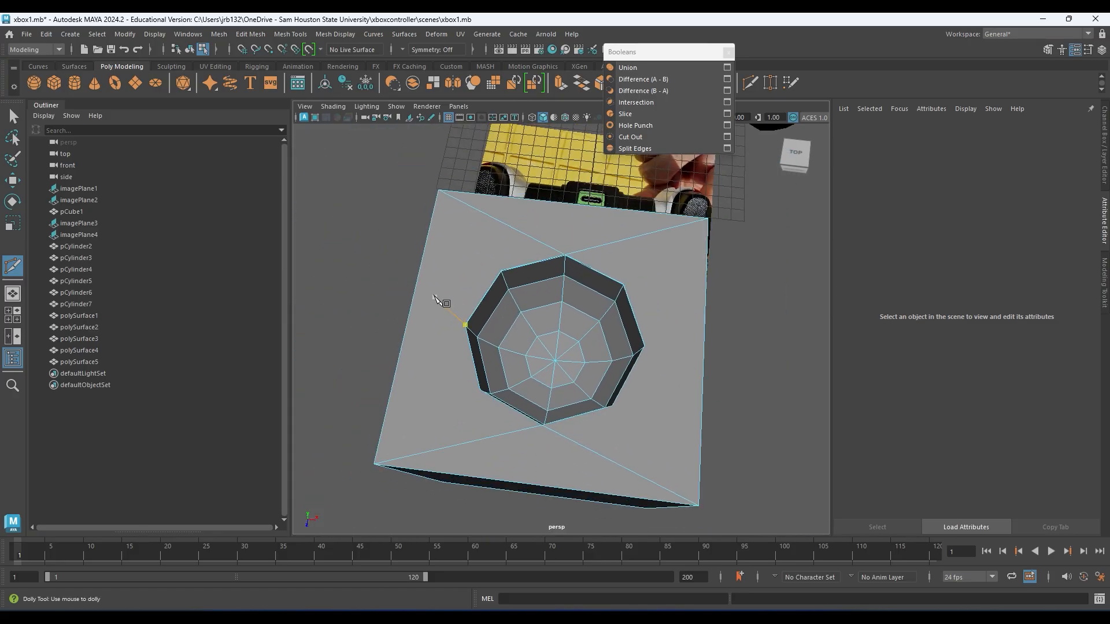
- Cut a continuous edge from the hole's rim around the block's sides and underside, ending at the opposite side of the rim
click(466, 325)
alt+drag(399, 316, 598, 307)
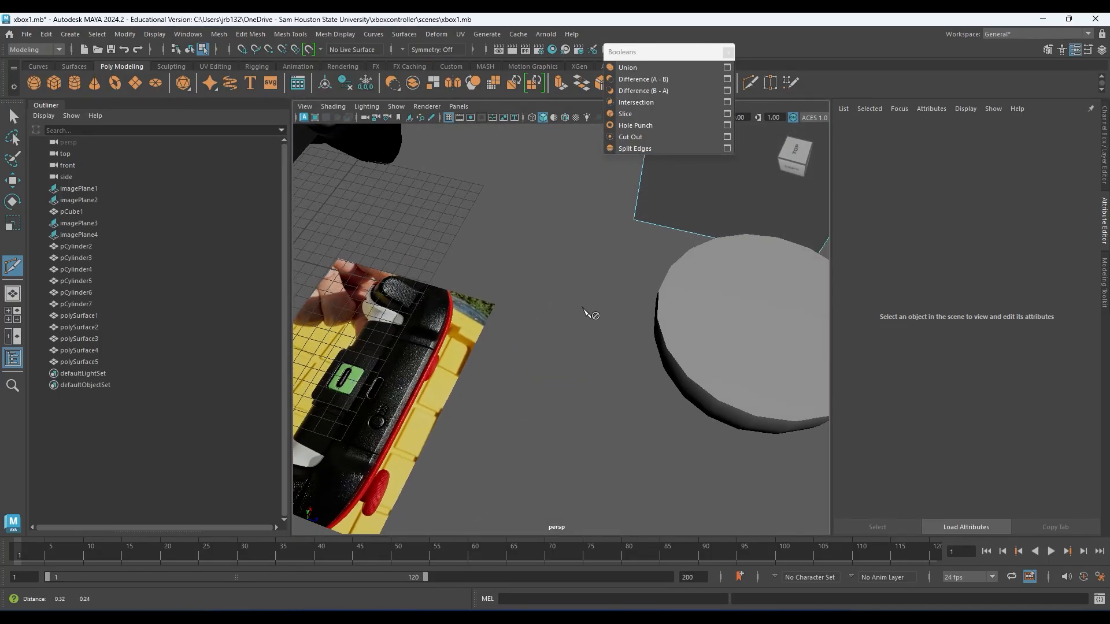
alt+middle_drag(597, 308, 479, 398)
click(520, 391)
alt+drag(520, 394, 555, 237)
alt+middle_drag(555, 237, 556, 286)
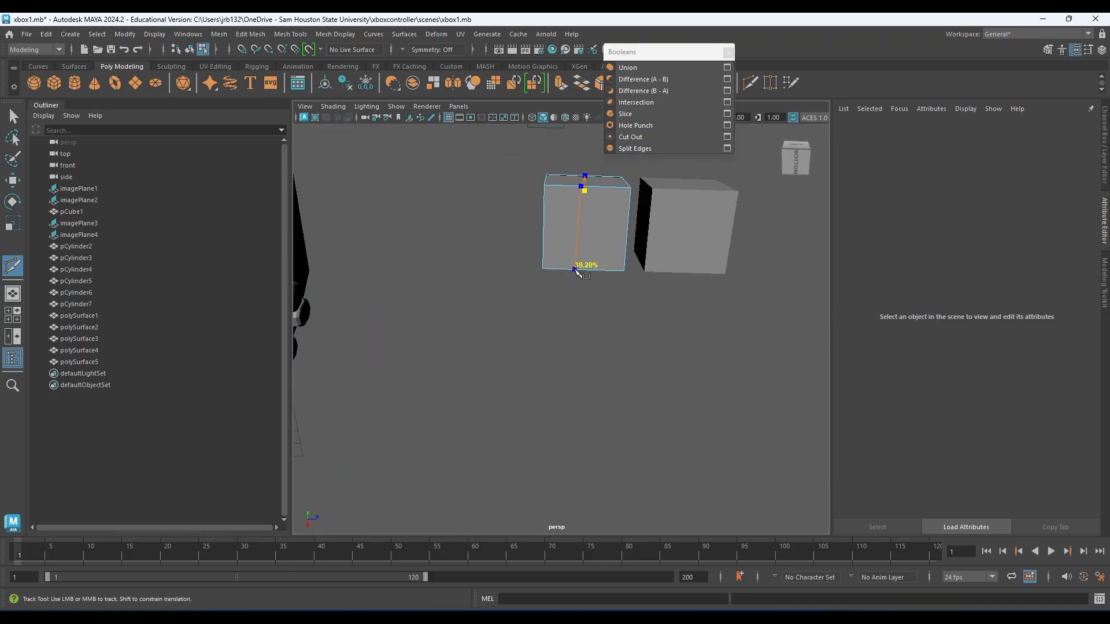
click(582, 273)
alt+middle_drag(580, 324, 579, 332)
alt+drag(584, 339, 525, 330)
drag(508, 414, 542, 415)
alt+drag(542, 492, 540, 456)
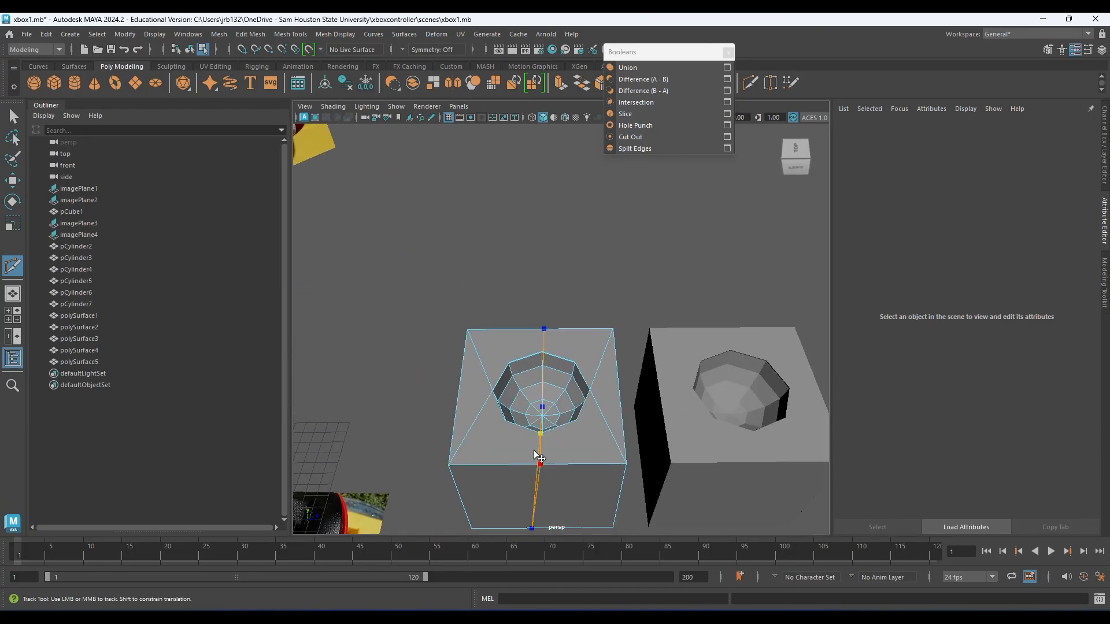
scroll(538, 451, up, 5)
click(505, 385)
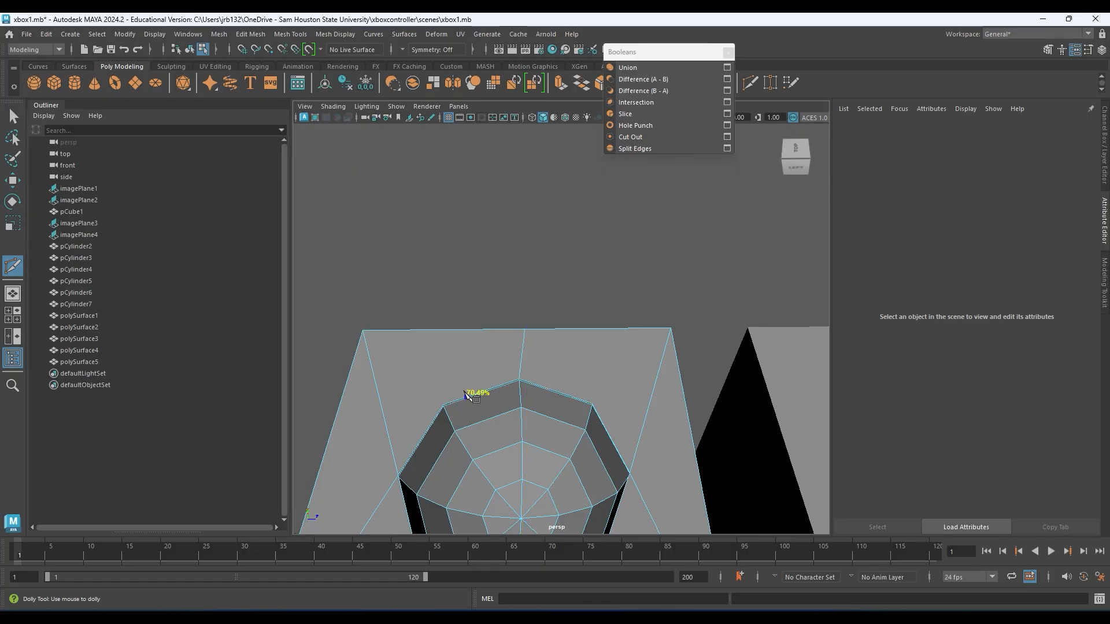
- Cut an edge from an unconnected rim vertex beside the middle cut to the block's nearest top corner
click(443, 405)
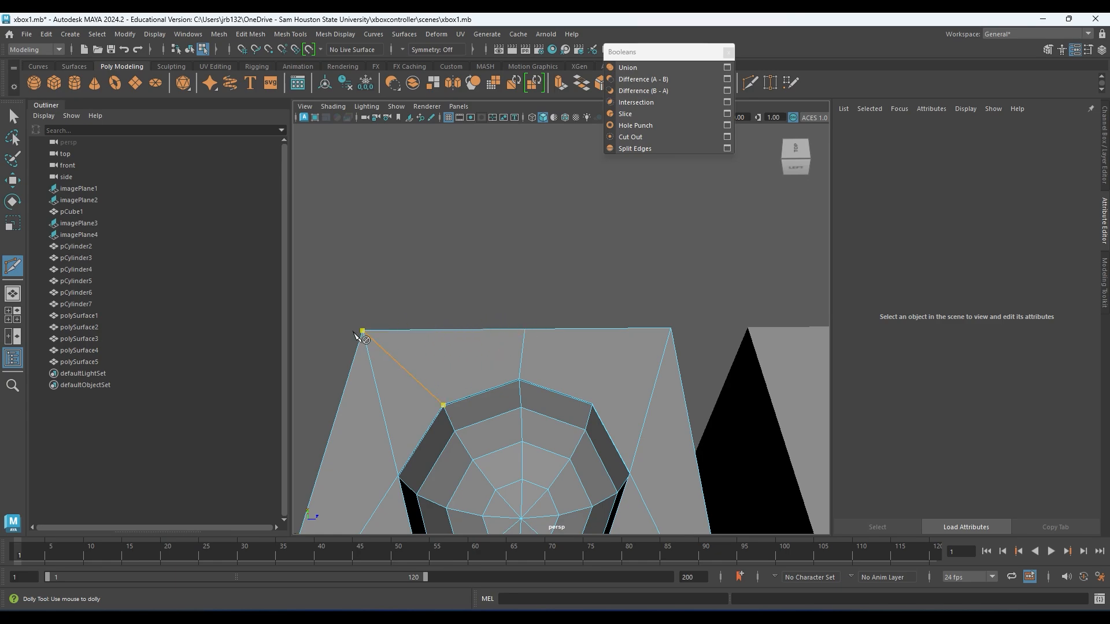
click(363, 330)
key(Return)
- Connect the remaining free rim vertices of the hole to the block's nearest top corners
click(592, 403)
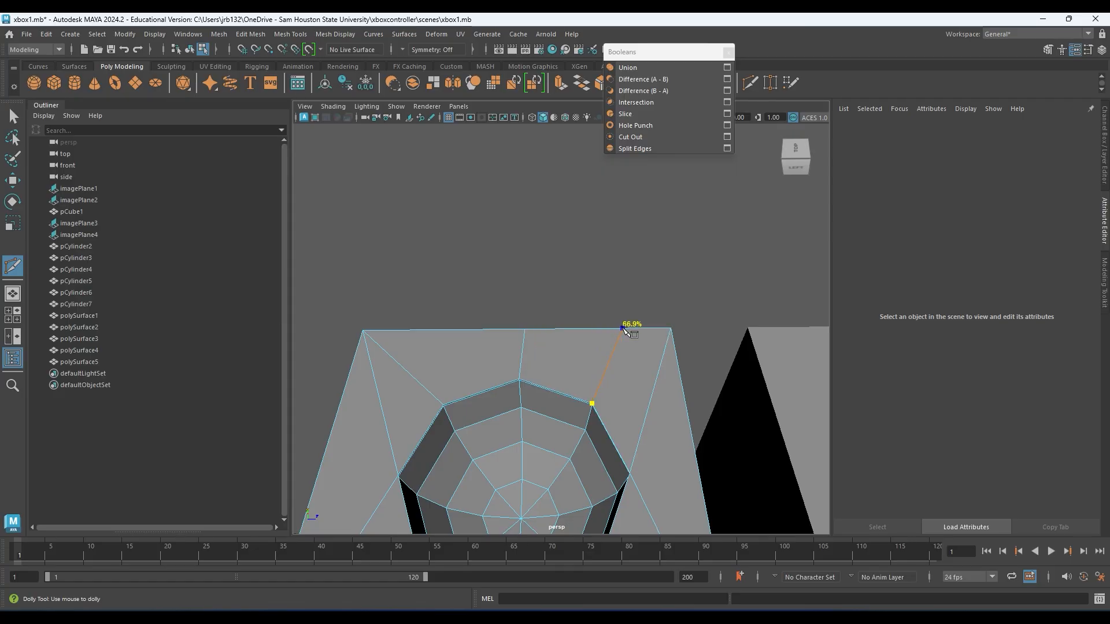
alt+drag(651, 366, 516, 351)
alt+middle_drag(512, 347, 633, 362)
alt+drag(674, 354, 595, 339)
alt+middle_drag(571, 342, 565, 337)
alt+drag(570, 399, 444, 366)
alt+middle_drag(444, 364, 498, 395)
scroll(532, 332, up, 2)
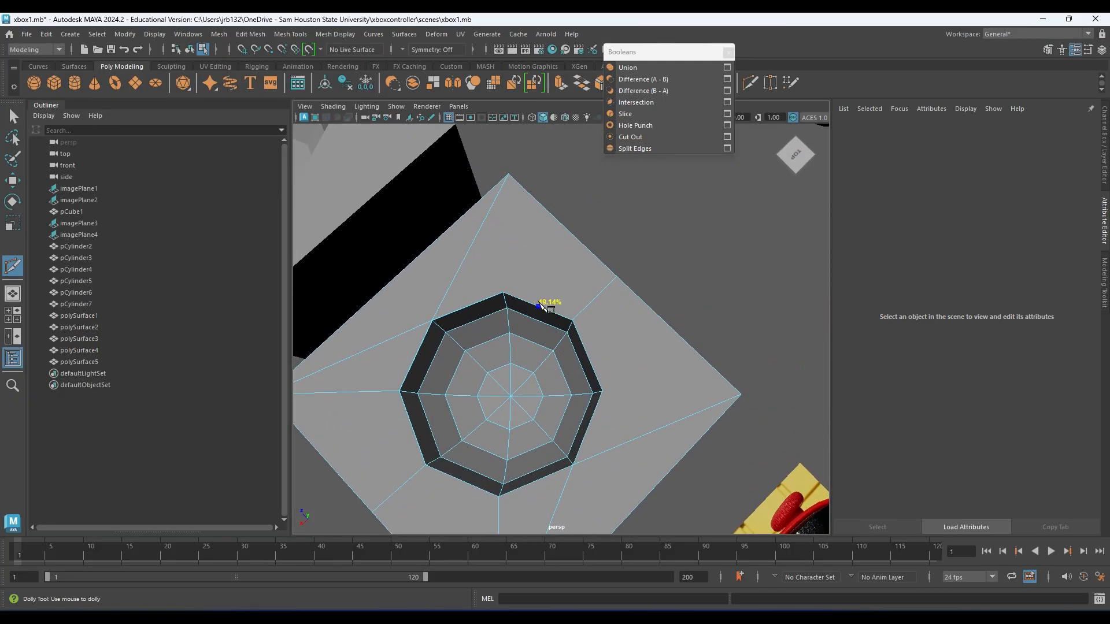
click(509, 174)
key(Return)
alt+drag(576, 272, 579, 310)
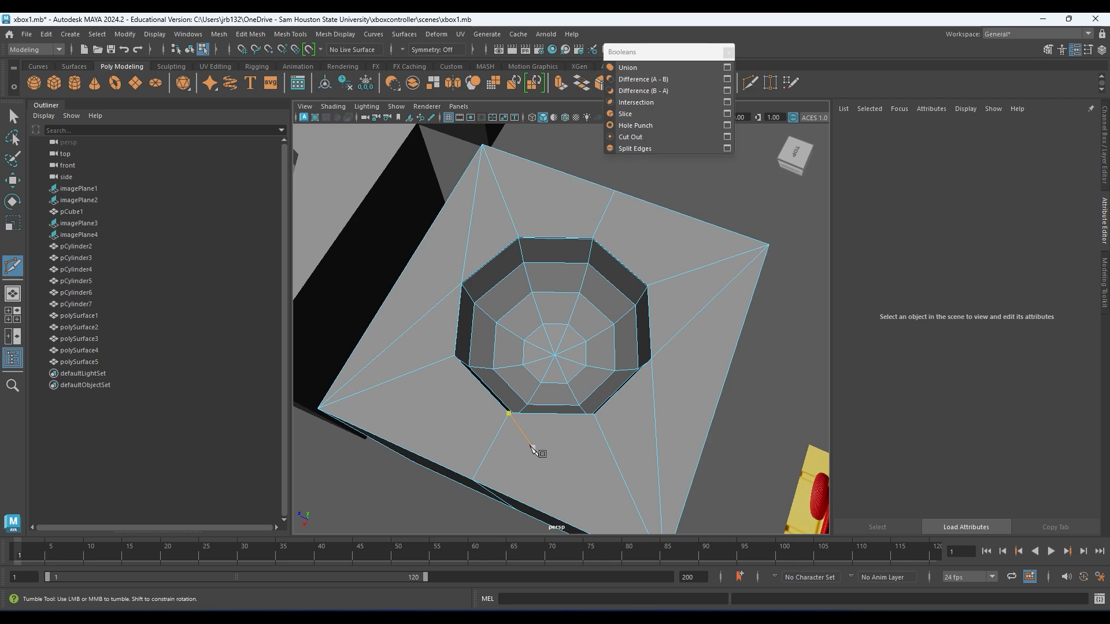
alt+drag(533, 450, 428, 373)
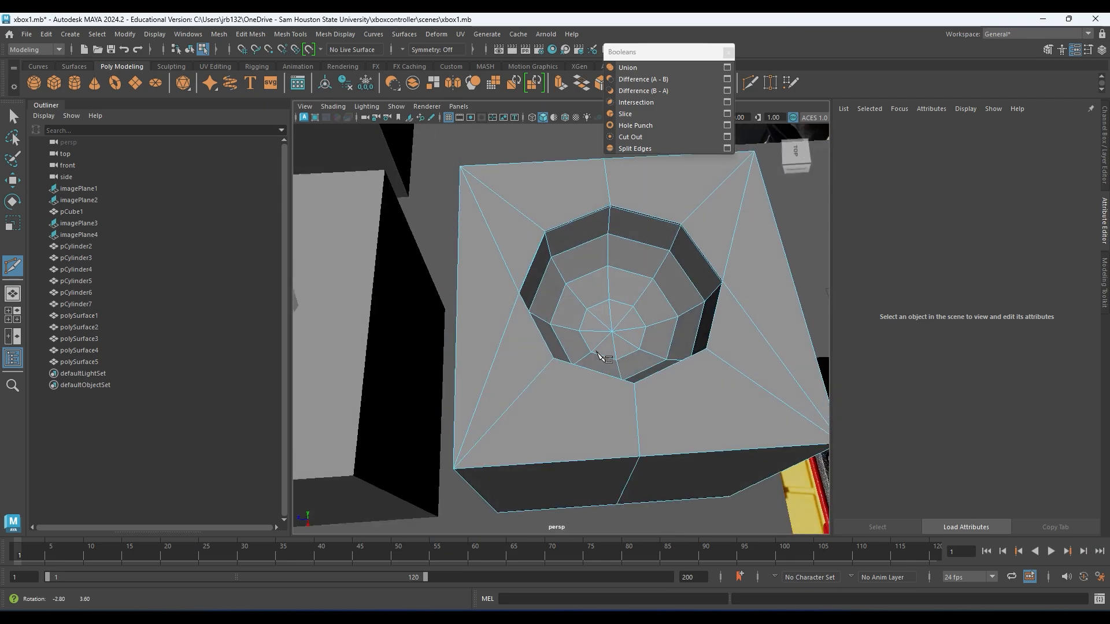
alt+drag(598, 353, 650, 351)
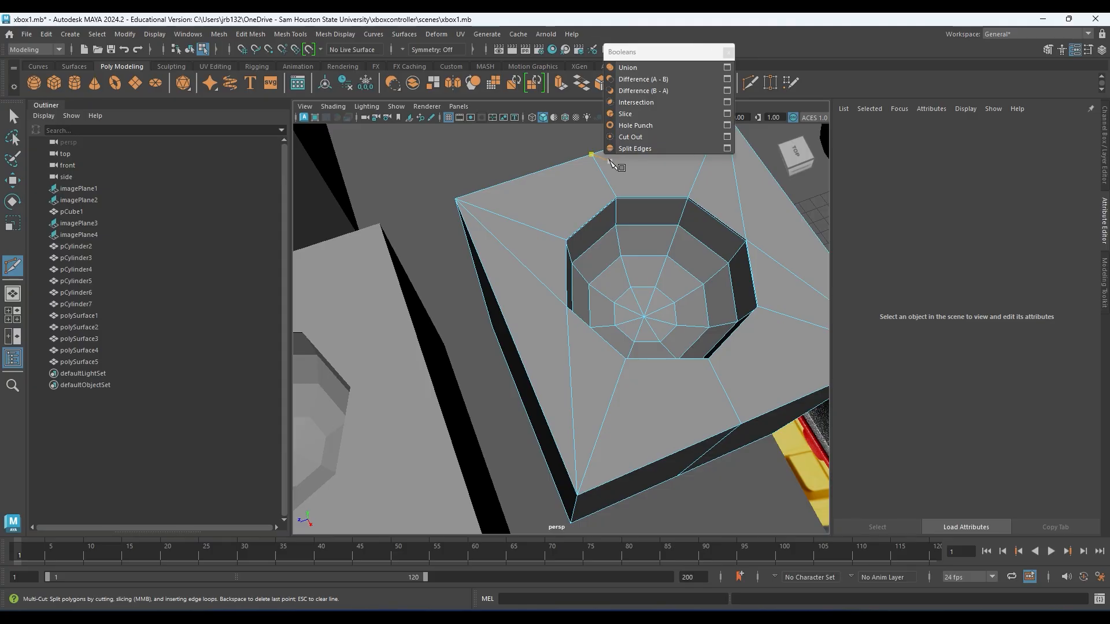
- Insert an edge loop around the block's sides just below its top face
alt+drag(611, 161, 491, 223)
alt+middle_drag(490, 223, 499, 319)
alt+drag(510, 361, 513, 323)
ctrl+drag(633, 309, 632, 297)
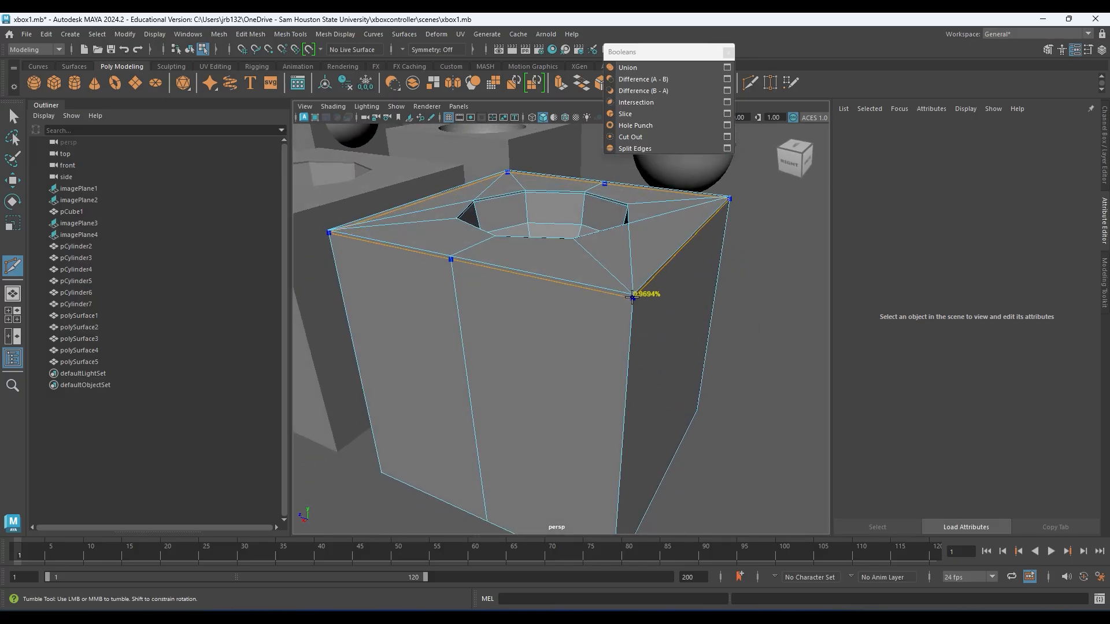
ctrl+click(632, 297)
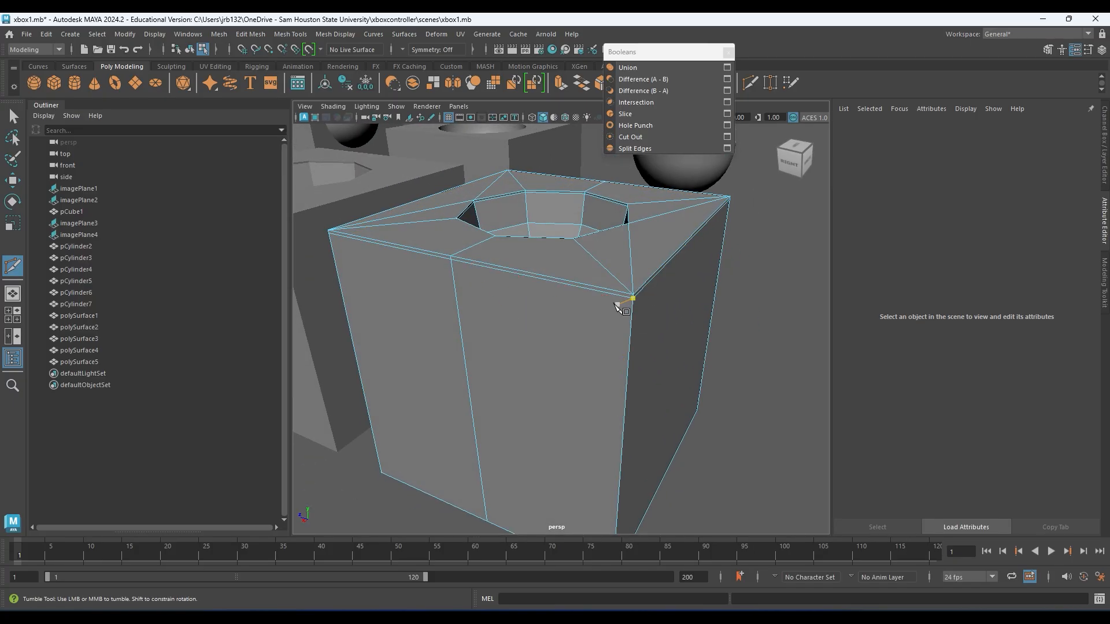
- Insert a supporting edge loop inside the round hole, just below its rim
alt+drag(618, 303, 618, 338)
alt+right_drag(617, 338, 628, 335)
alt+drag(628, 336, 520, 324)
alt+middle_drag(520, 324, 533, 384)
alt+right_drag(533, 384, 686, 368)
alt+drag(686, 369, 651, 370)
alt+middle_drag(651, 370, 625, 338)
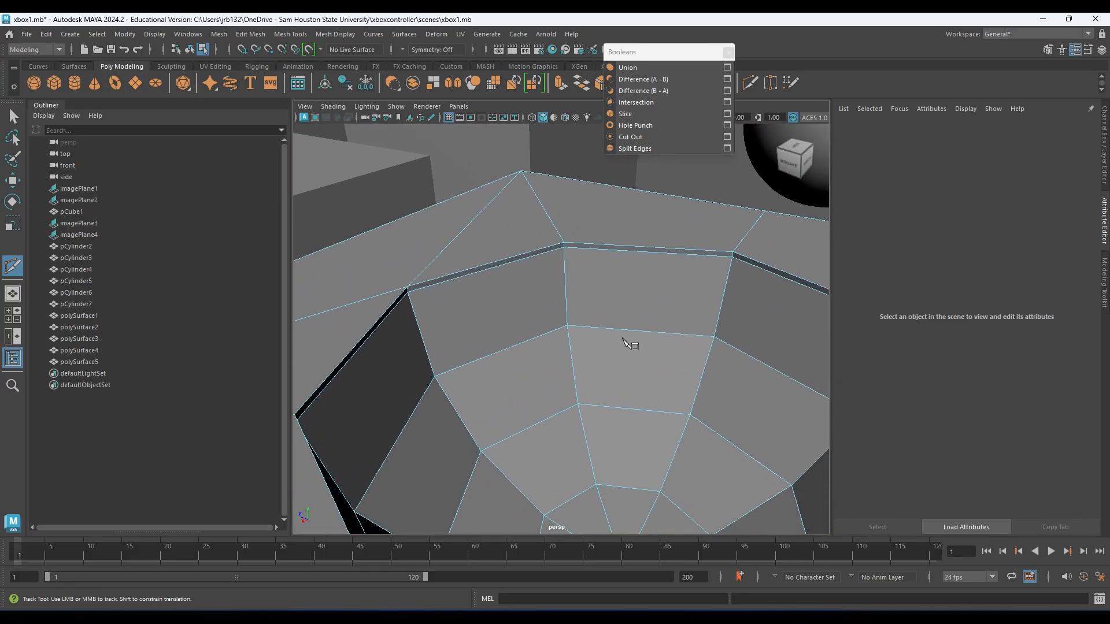
click(564, 242)
- Turn on smooth mesh preview for the block to check its hole, and return to object selection
key(3)
scroll(606, 317, down, 10)
alt+drag(605, 319, 636, 431)
alt+middle_drag(636, 431, 610, 366)
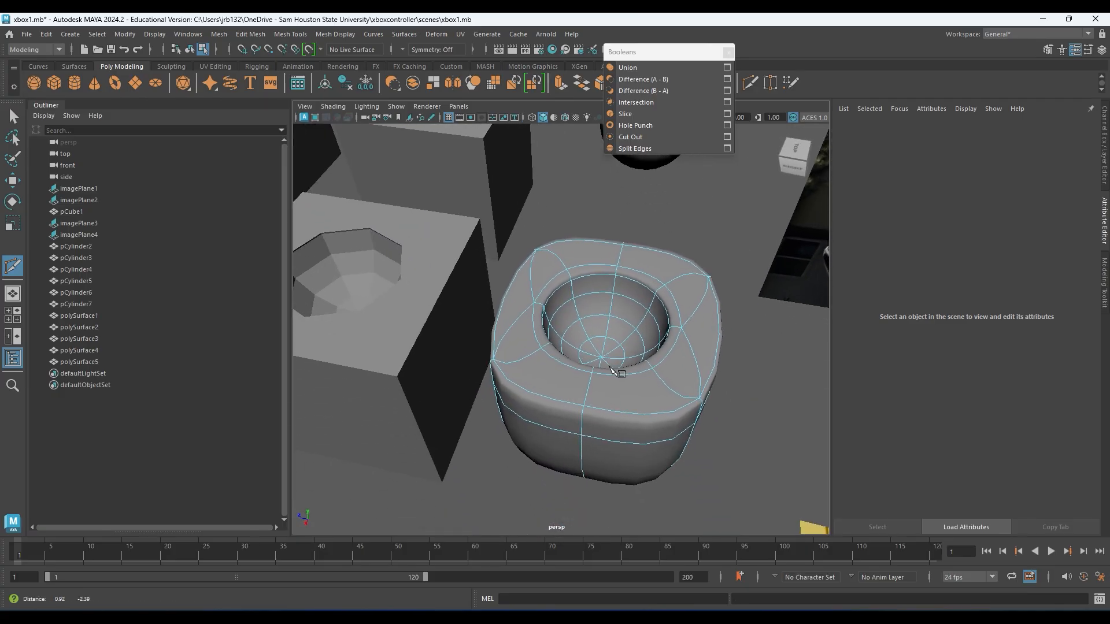
alt+drag(612, 369, 604, 373)
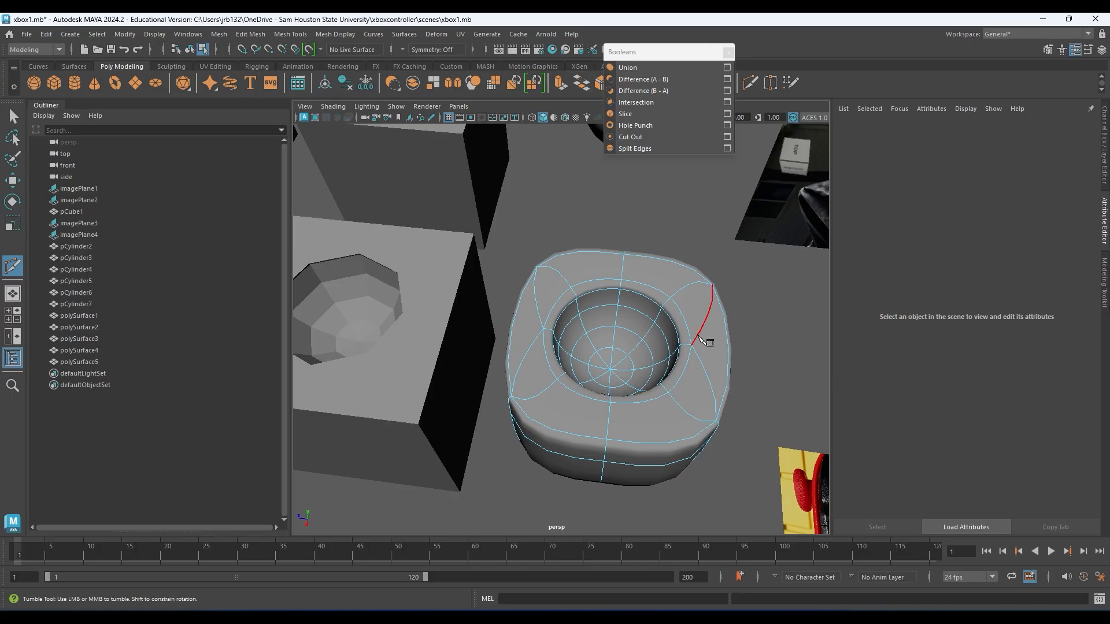
alt+drag(618, 393, 630, 362)
alt+middle_drag(630, 354, 599, 380)
scroll(601, 376, up, 5)
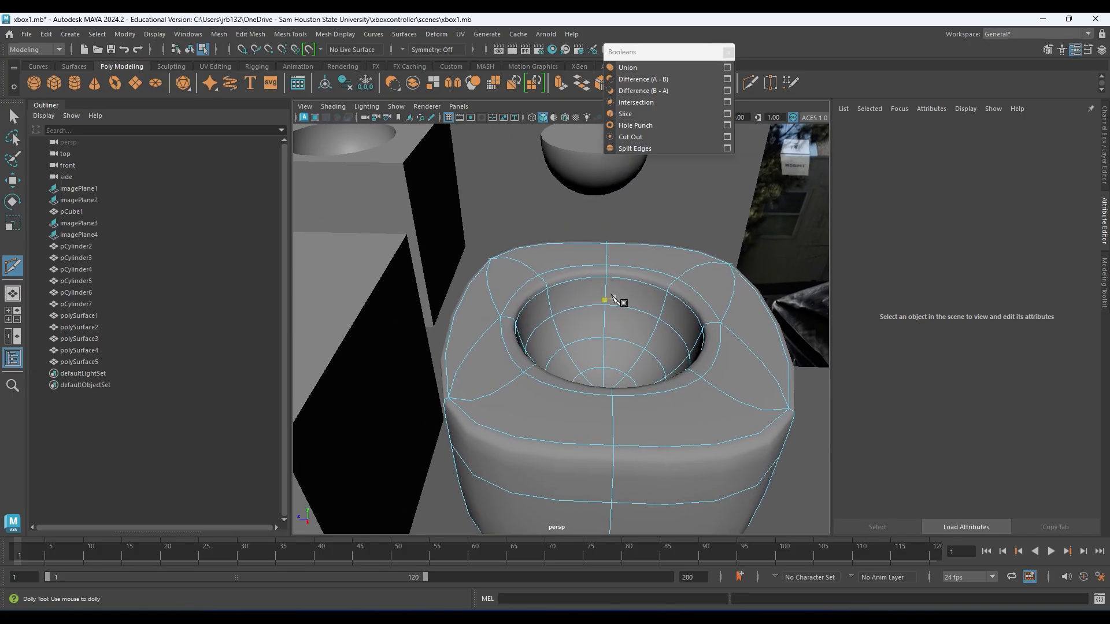
click(613, 393)
key(q)
right_drag(699, 345, 758, 263)
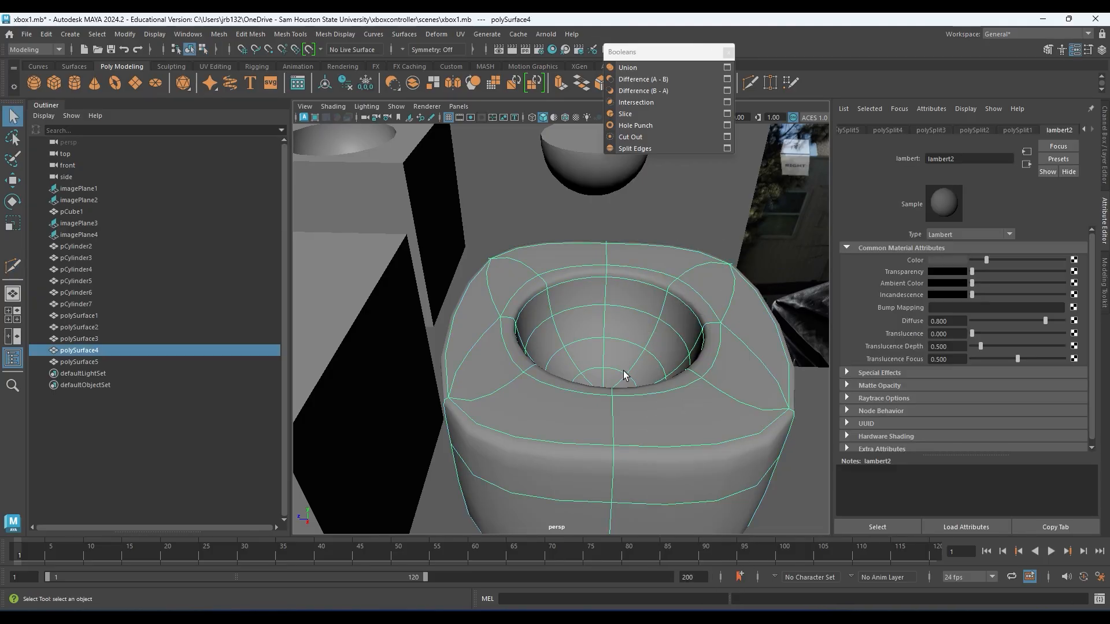
- Return to the controller model and select its body mesh, pCube1
scroll(624, 373, down, 10)
alt+drag(622, 375, 746, 399)
alt+middle_drag(745, 399, 660, 477)
alt+right_drag(659, 477, 1008, 528)
click(497, 329)
alt+drag(498, 329, 534, 250)
alt+middle_drag(539, 492, 549, 351)
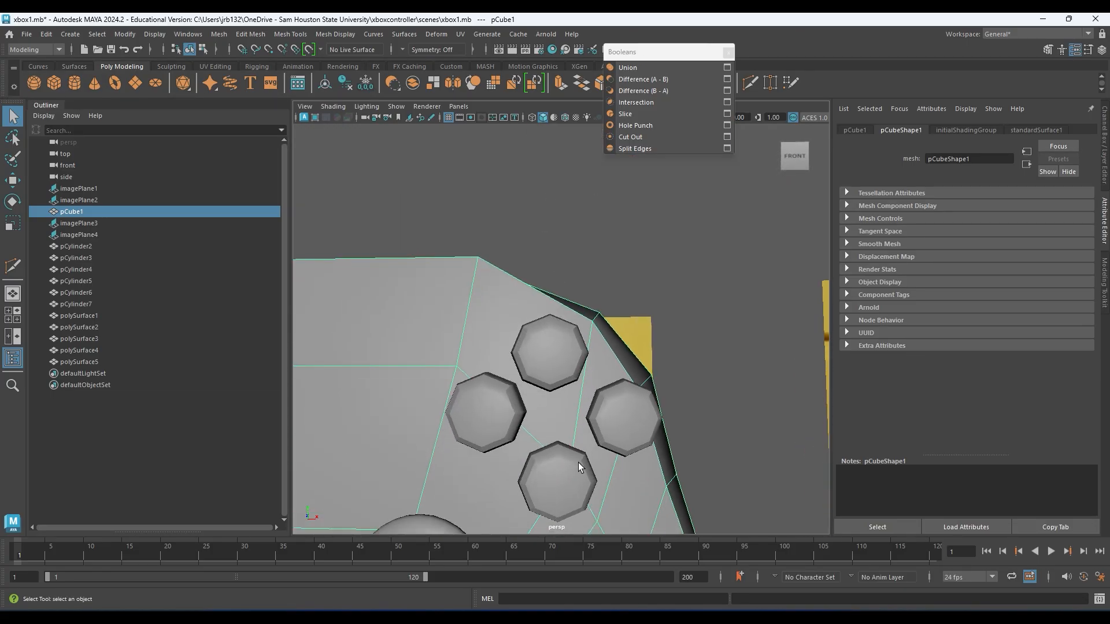
- Examine the body's edge layout around the four face buttons from several angles
alt+middle_drag(585, 400, 537, 237)
alt+drag(606, 317, 532, 349)
alt+middle_drag(615, 310, 373, 436)
alt+drag(601, 251, 581, 295)
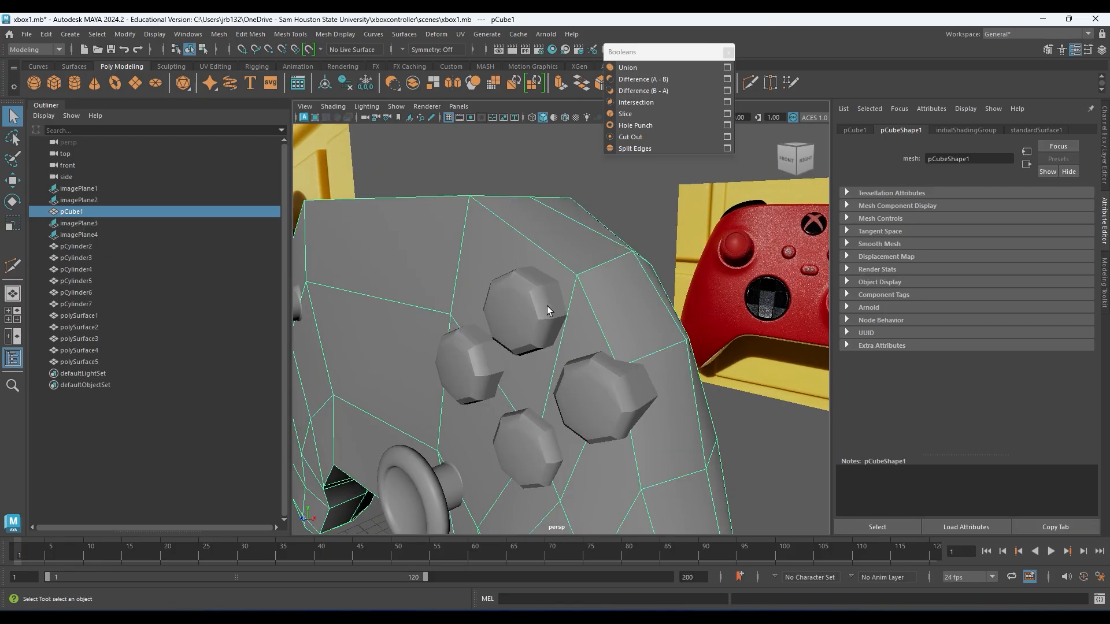
alt+drag(408, 364, 456, 380)
alt+middle_drag(456, 379, 630, 319)
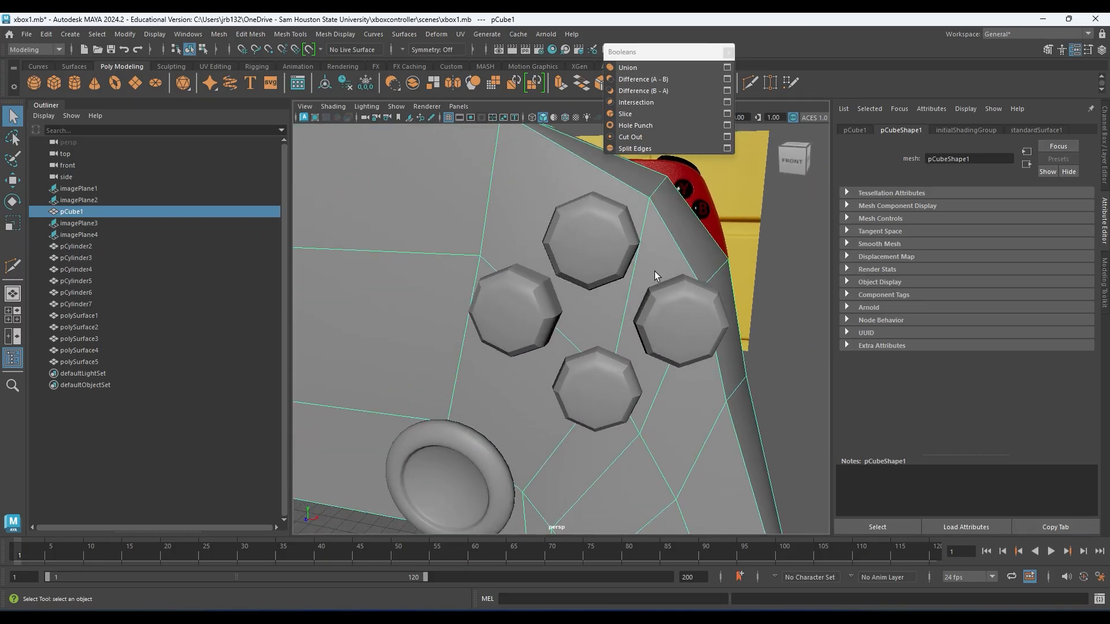
alt+middle_drag(572, 381, 593, 310)
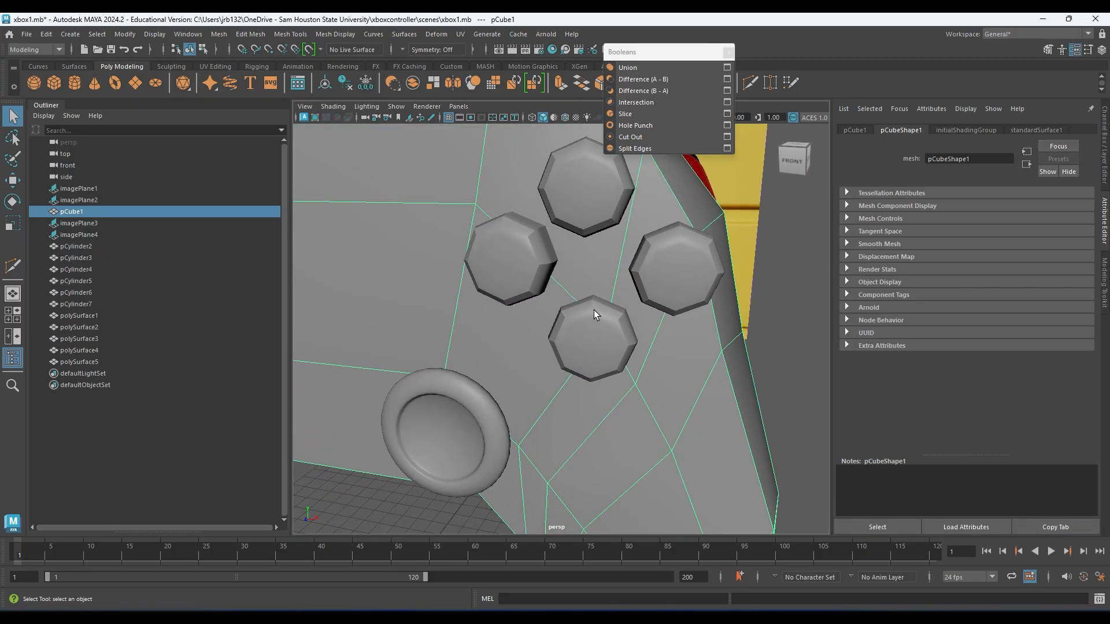
- Move the body vertex hidden behind the lowest face button out into the gap between the lowest and outermost buttons
right_drag(602, 311, 556, 263)
click(579, 283)
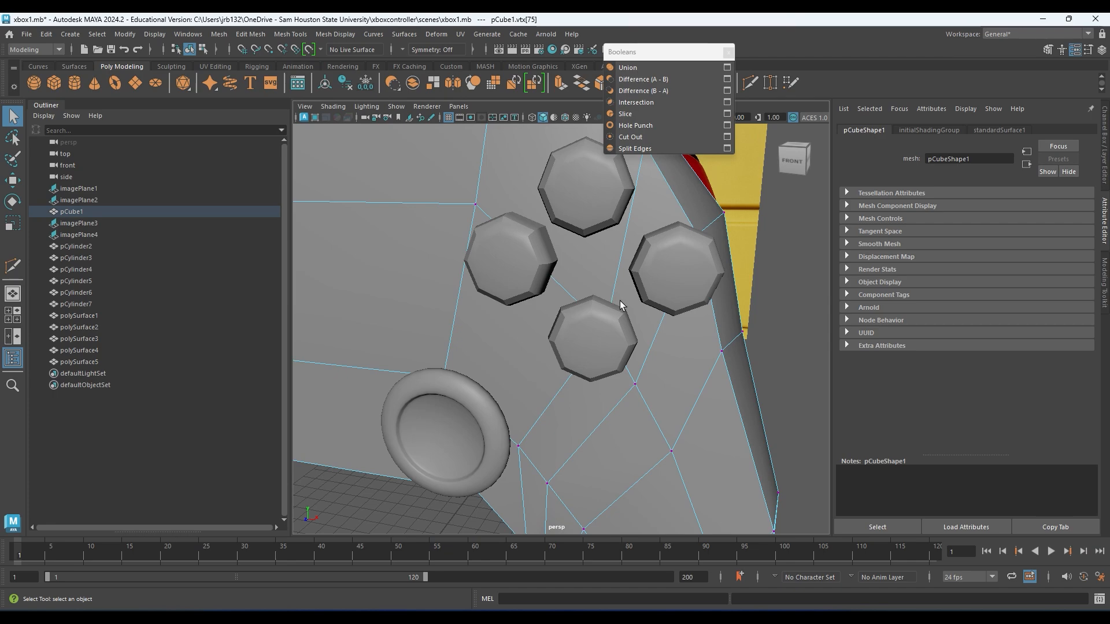
alt+drag(620, 301, 568, 328)
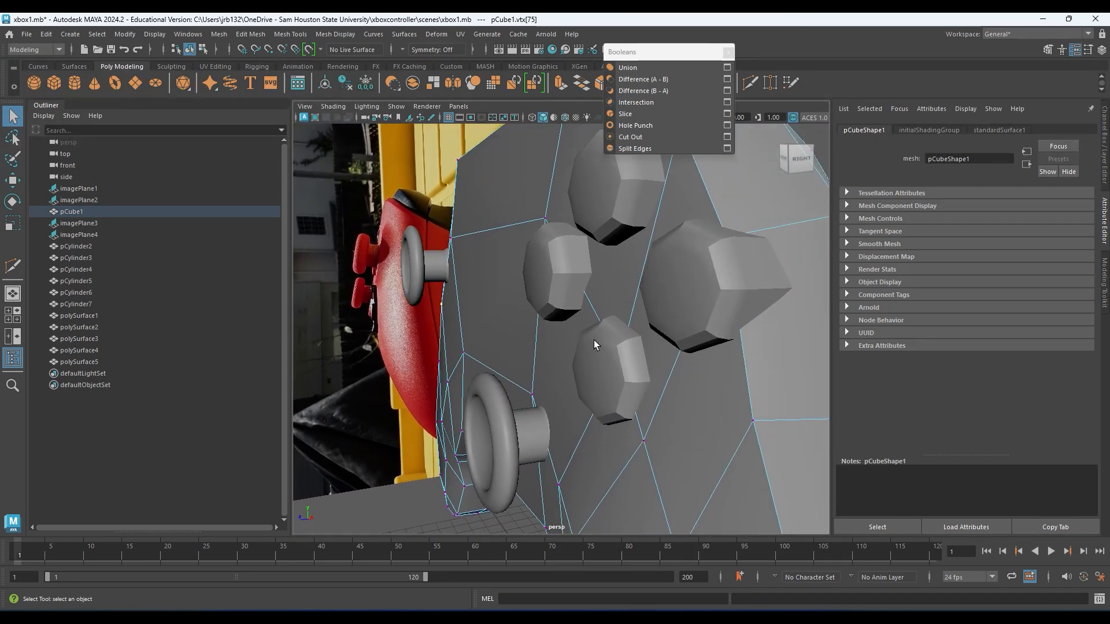
key(4)
click(620, 358)
mouse_move(582, 386)
alt+mouse_down()
mouse_move(669, 376)
mouse_move(591, 401)
alt+mouse_up()
mouse_move(591, 401)
alt+middle_down()
mouse_move(571, 404)
mouse_move(592, 404)
alt+middle_up()
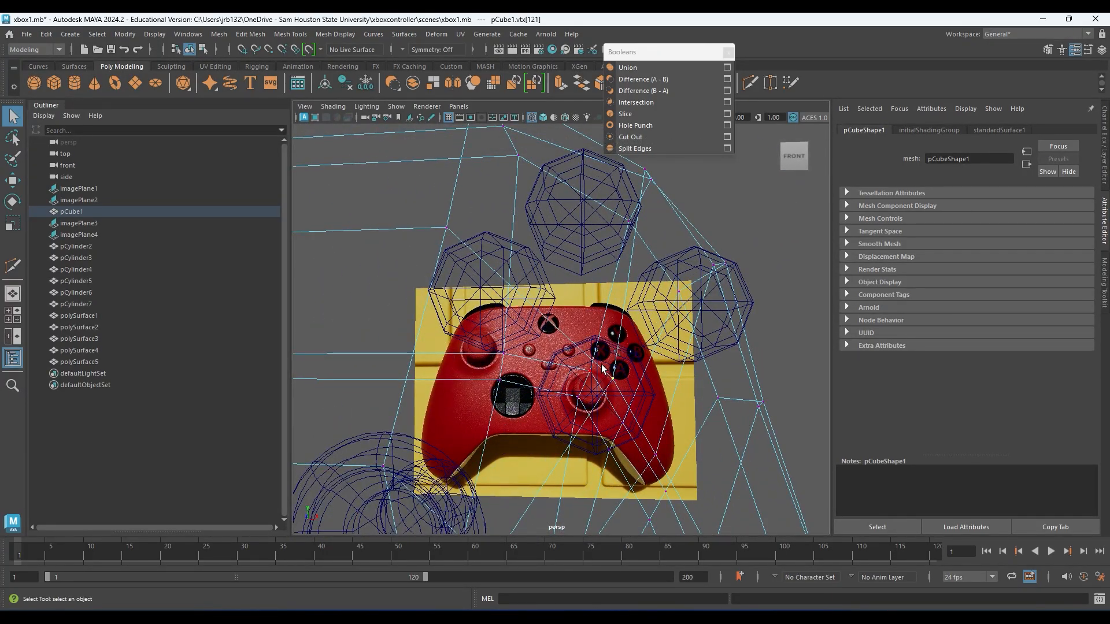
key(4)
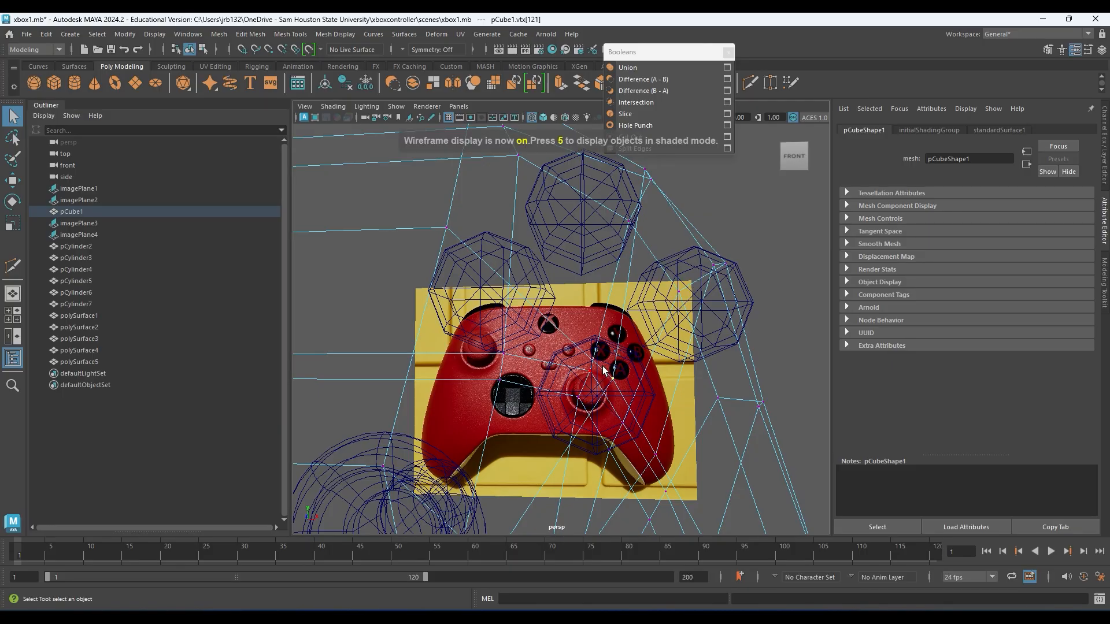
key(5)
scroll(642, 340, up, 2)
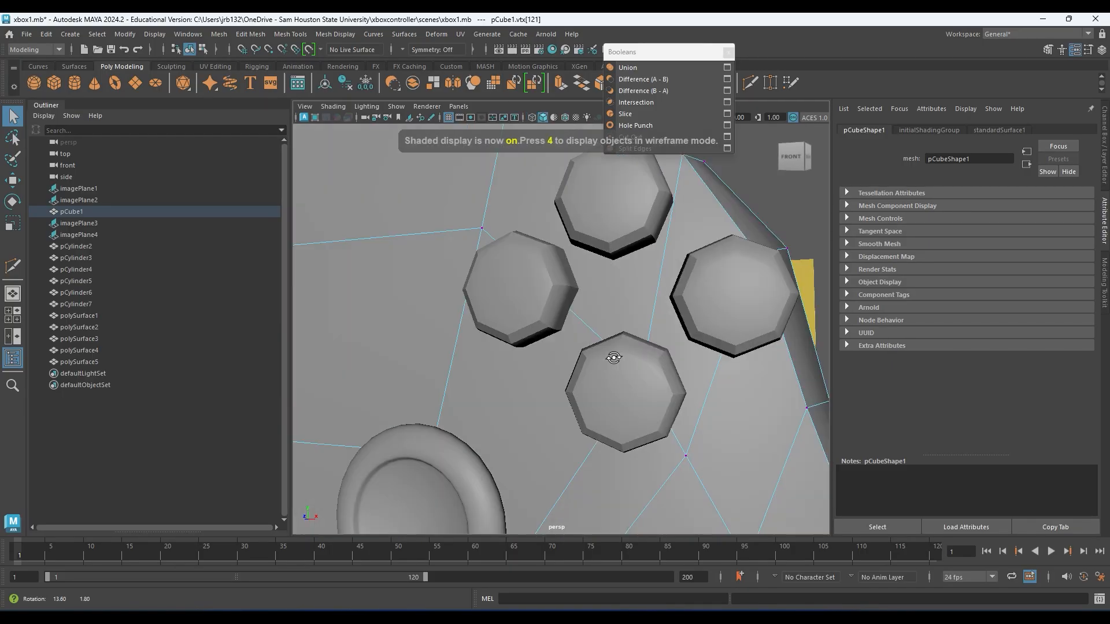
key(w)
drag(640, 374, 660, 332)
- Move the body vertex beneath the lowest face button up and outward, and nudge the vertex in the gap above it
click(688, 450)
click(691, 457)
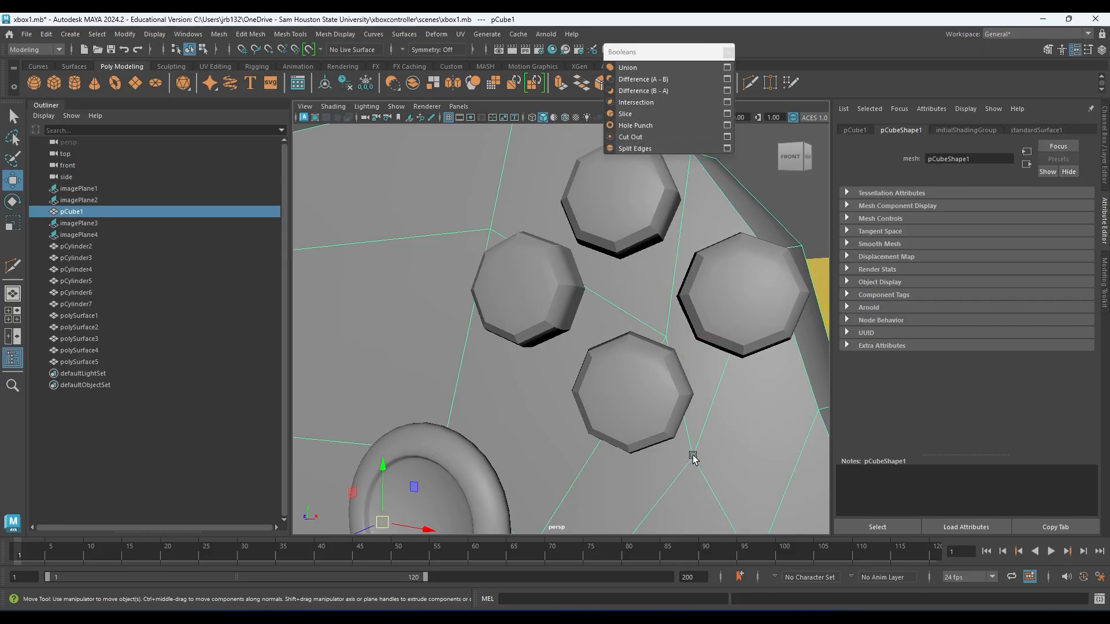
right_drag(717, 440, 657, 287)
click(690, 458)
drag(689, 458, 725, 423)
click(663, 329)
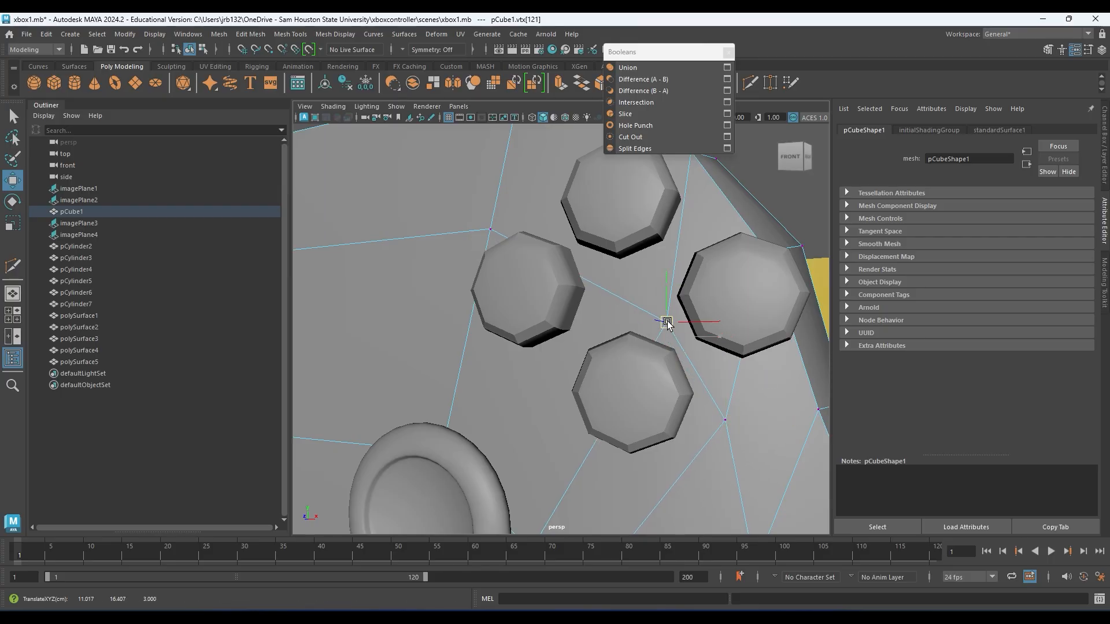
alt+drag(664, 320, 627, 329)
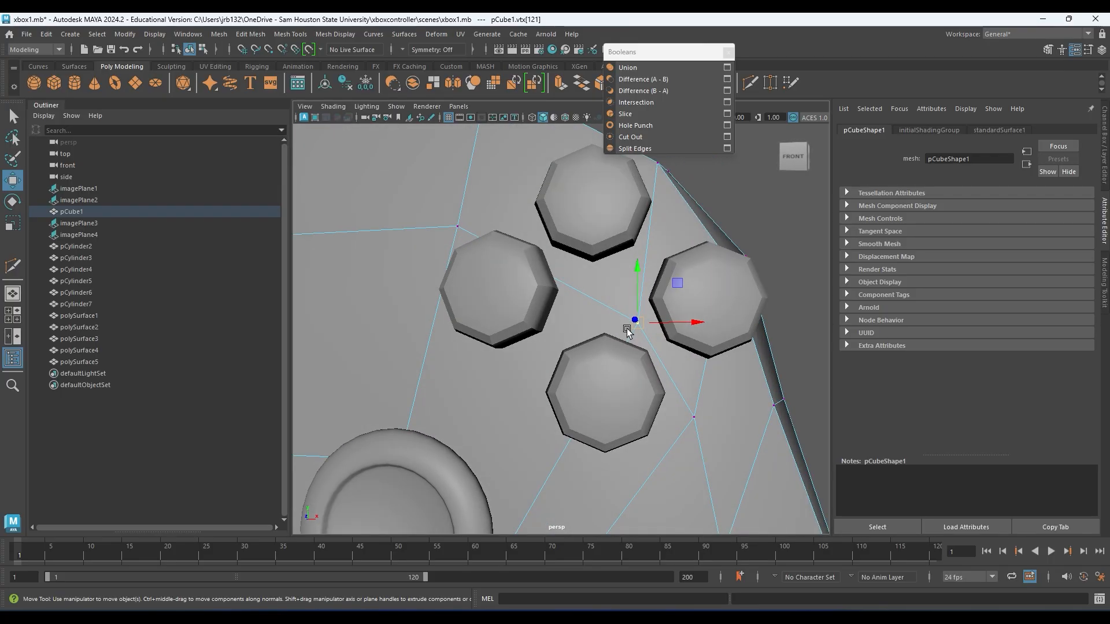
- Try to move the body vertex beside the innermost face button upward
alt+middle_drag(582, 270, 664, 310)
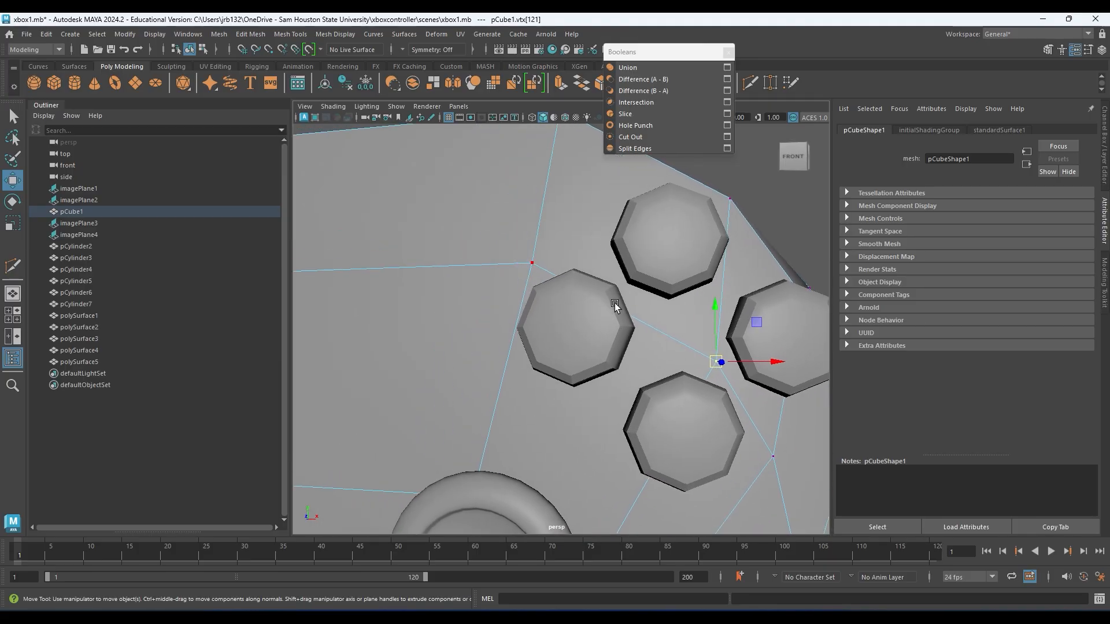
click(530, 260)
drag(532, 263, 542, 227)
key(ctrl+z)
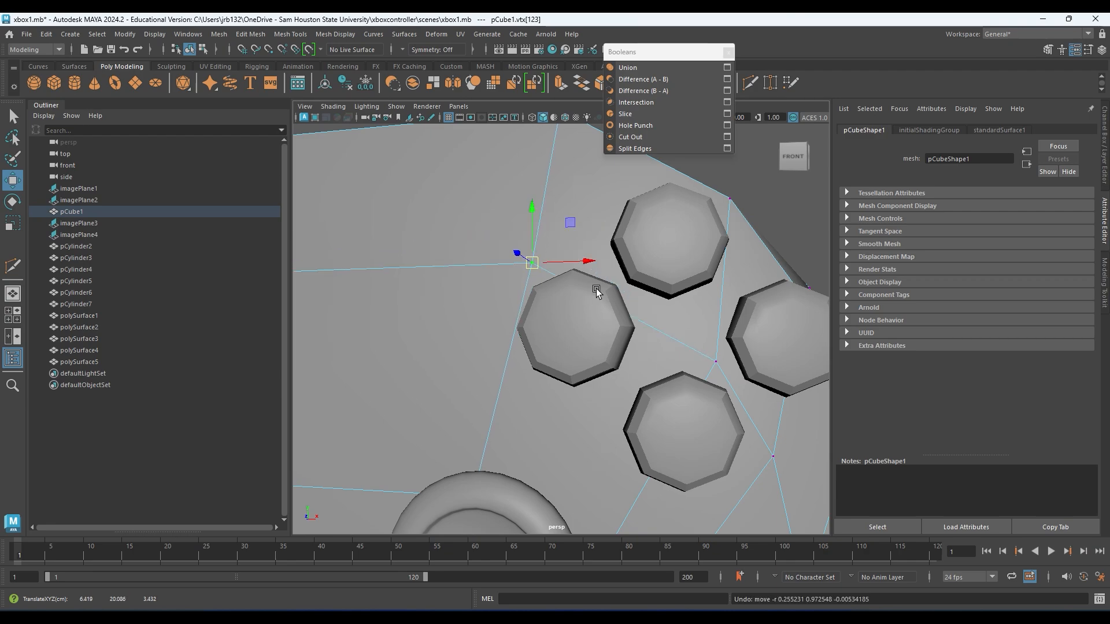
scroll(604, 314, up, 5)
alt+drag(387, 292, 586, 269)
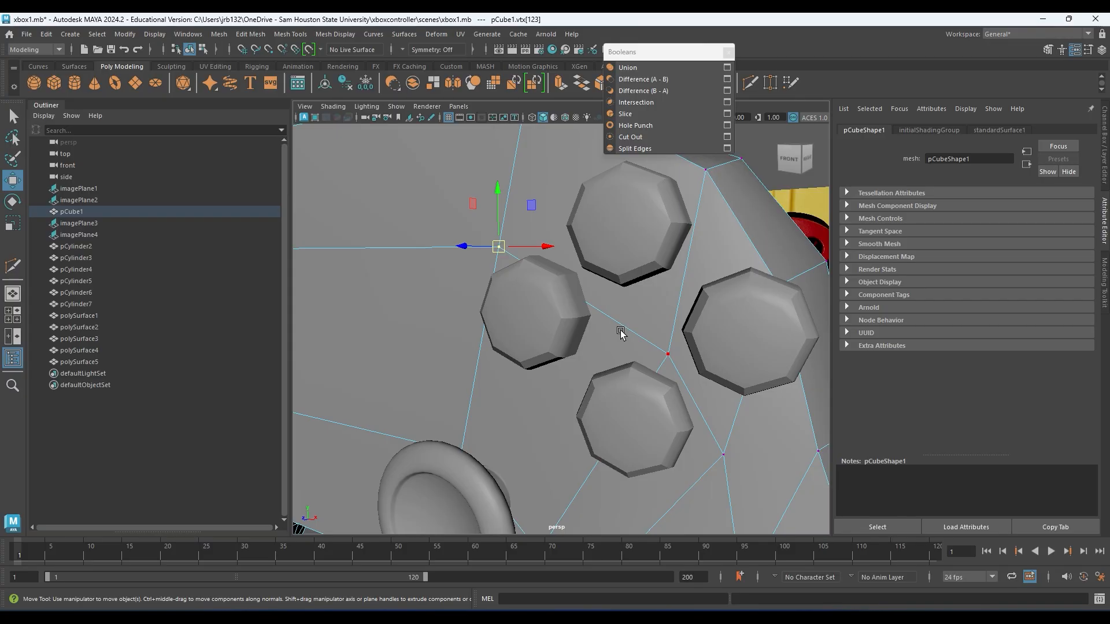
alt+drag(620, 332, 497, 339)
key(q)
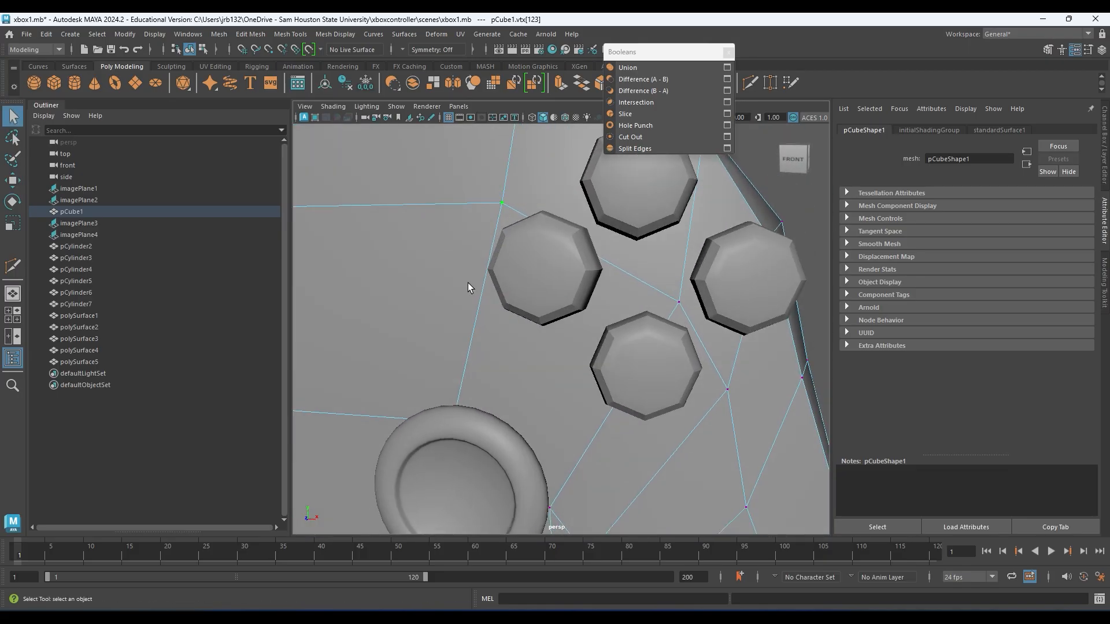
- Try to extrude the body faces surrounding the four face buttons as one connected region
alt+middle_drag(520, 178, 518, 272)
alt+middle_drag(548, 194, 565, 234)
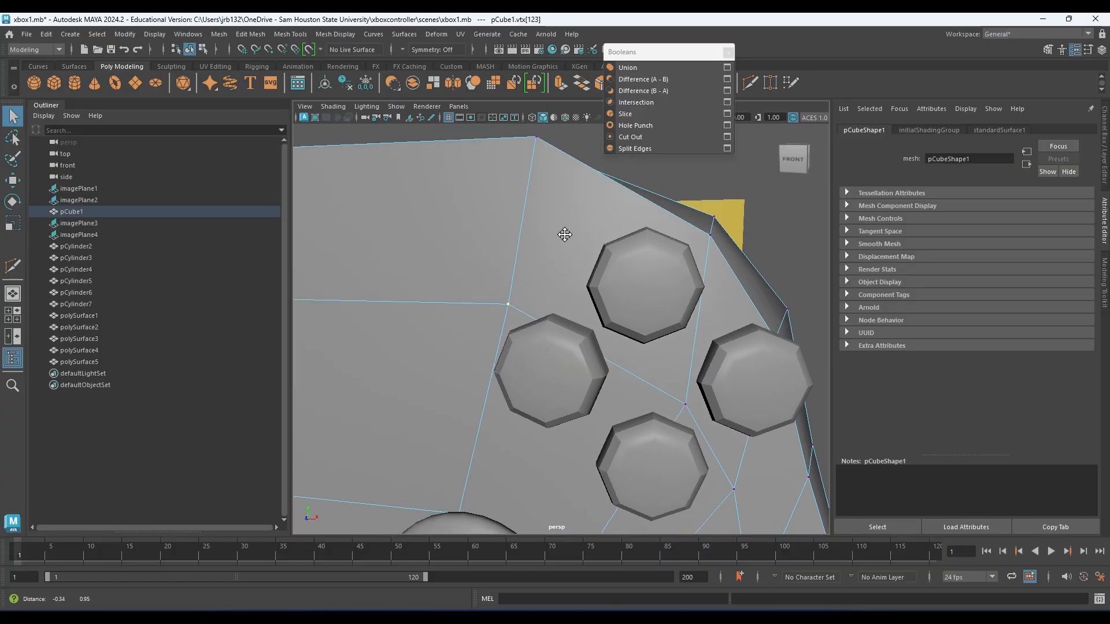
scroll(466, 280, down, 5)
alt+middle_drag(492, 277, 624, 225)
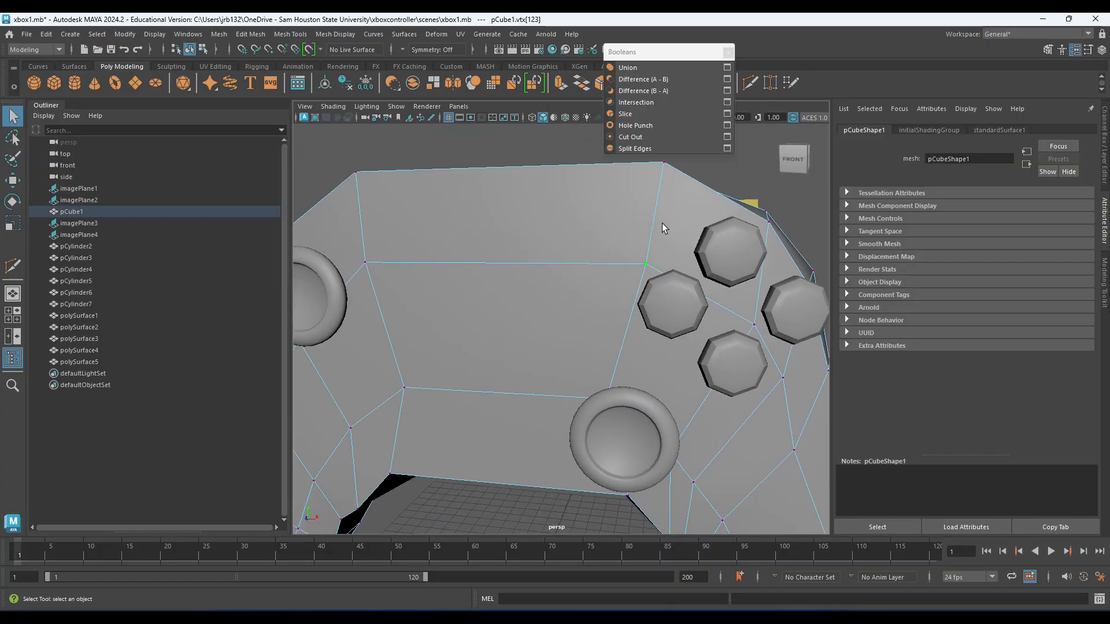
right_drag(658, 209, 678, 230)
click(688, 206)
shift+click(784, 296)
shift+click(751, 385)
shift+click(685, 395)
shift+click(756, 426)
shift+click(794, 379)
alt+middle_drag(748, 387, 620, 359)
alt+drag(585, 342, 686, 344)
key(ctrl+e)
click(706, 408)
drag(650, 402, 641, 395)
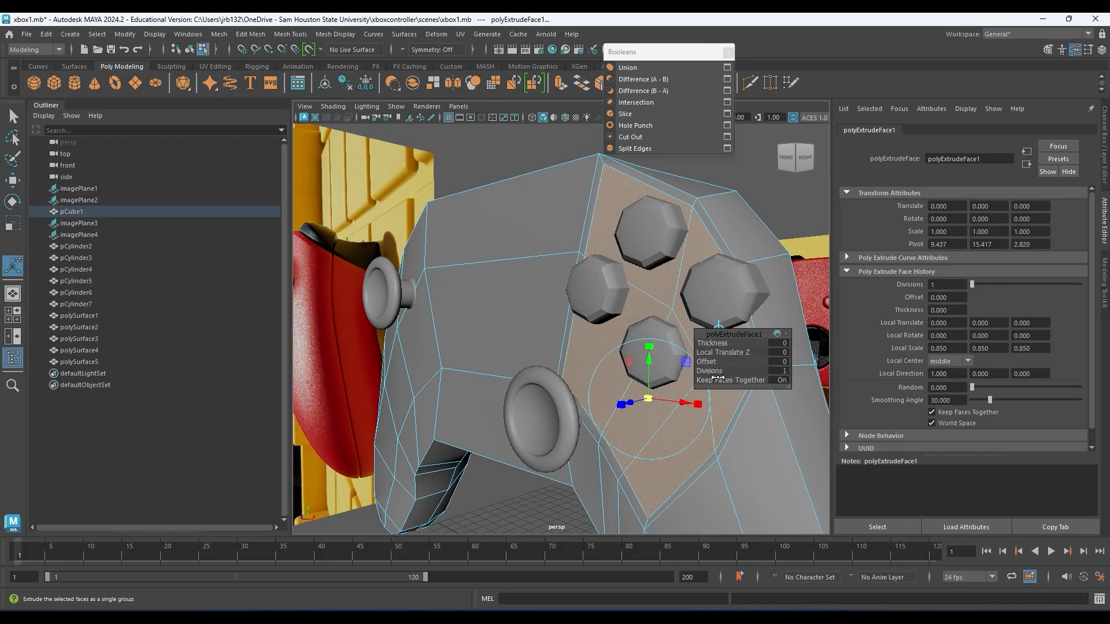
alt+drag(723, 225, 764, 251)
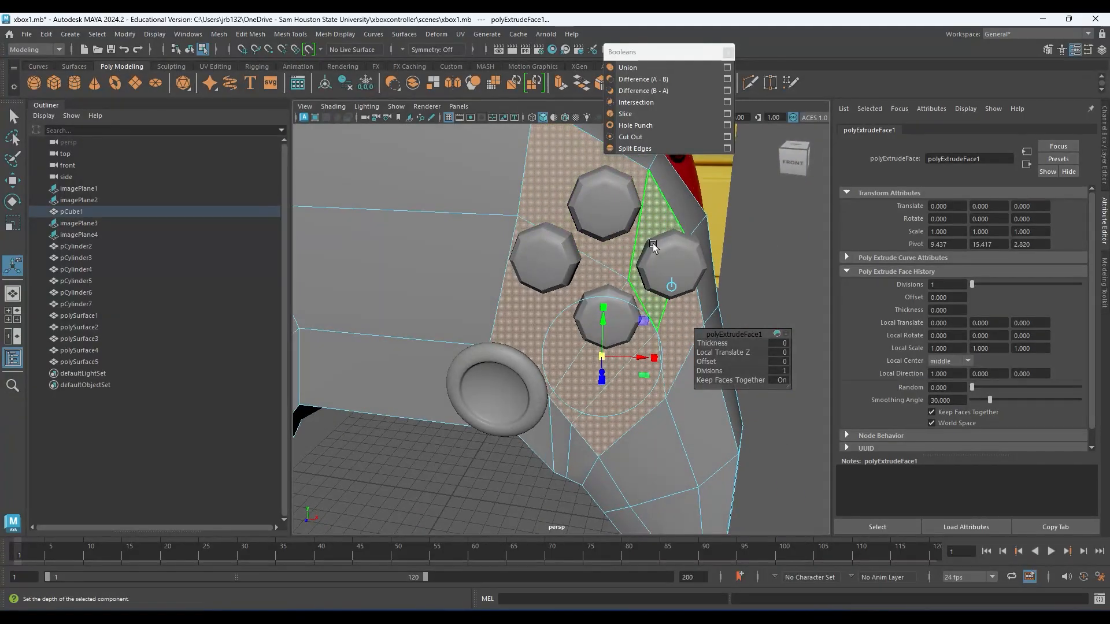
key(ctrl+z)
- Return to editing the body's vertices and set the symmetry to Object X
alt+middle_drag(663, 214, 656, 250)
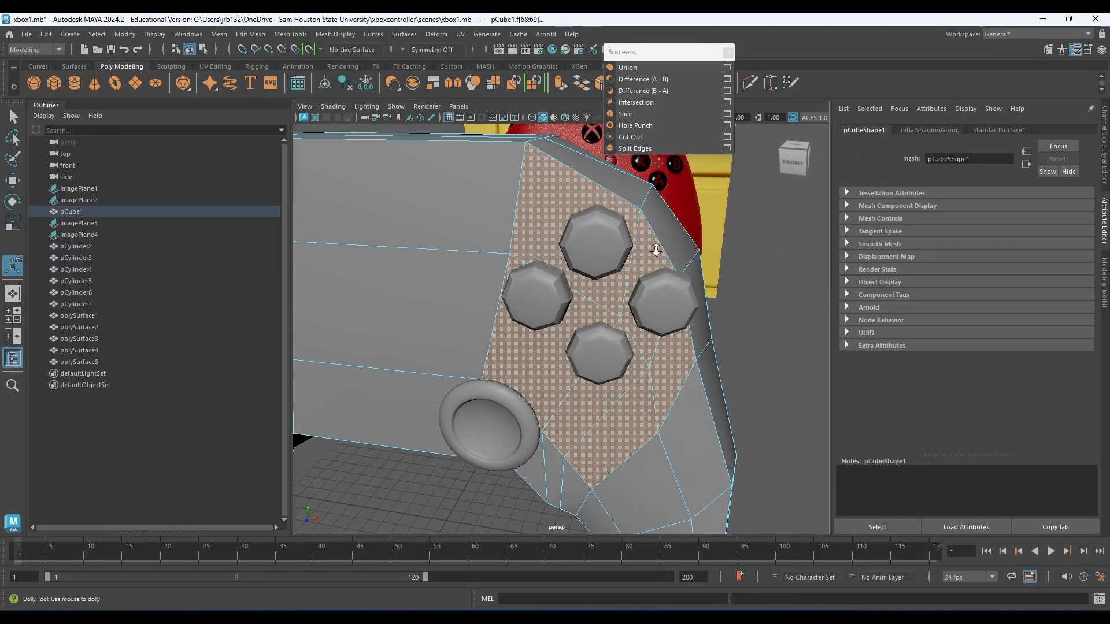
alt+right_drag(655, 250, 705, 268)
right_drag(668, 224, 696, 217)
alt+drag(695, 221, 656, 231)
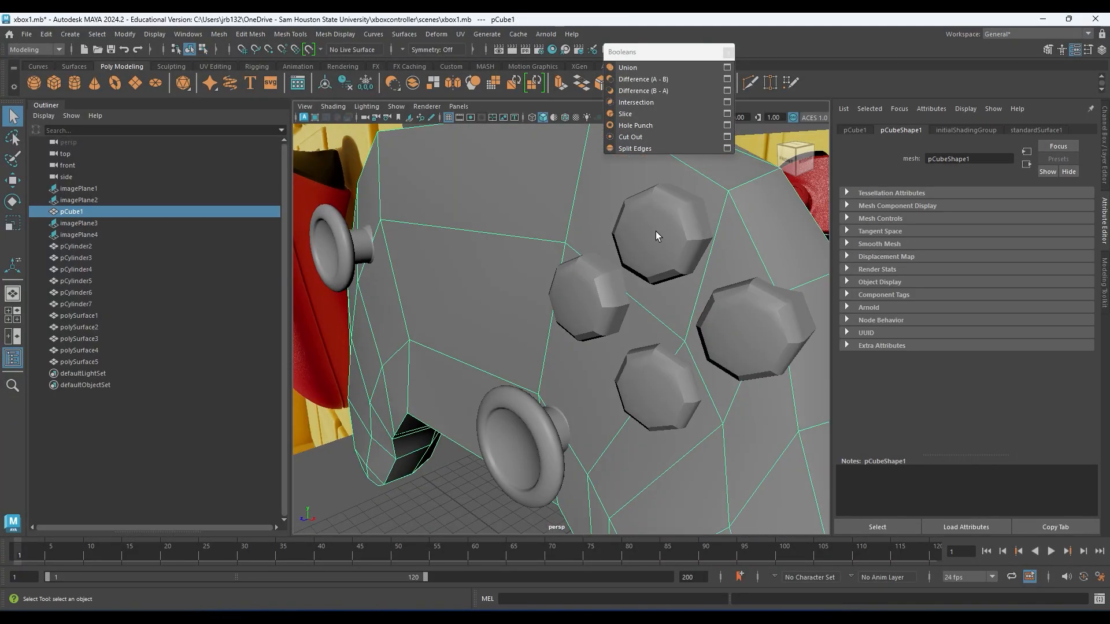
alt+middle_drag(656, 231, 628, 282)
right_drag(643, 251, 607, 244)
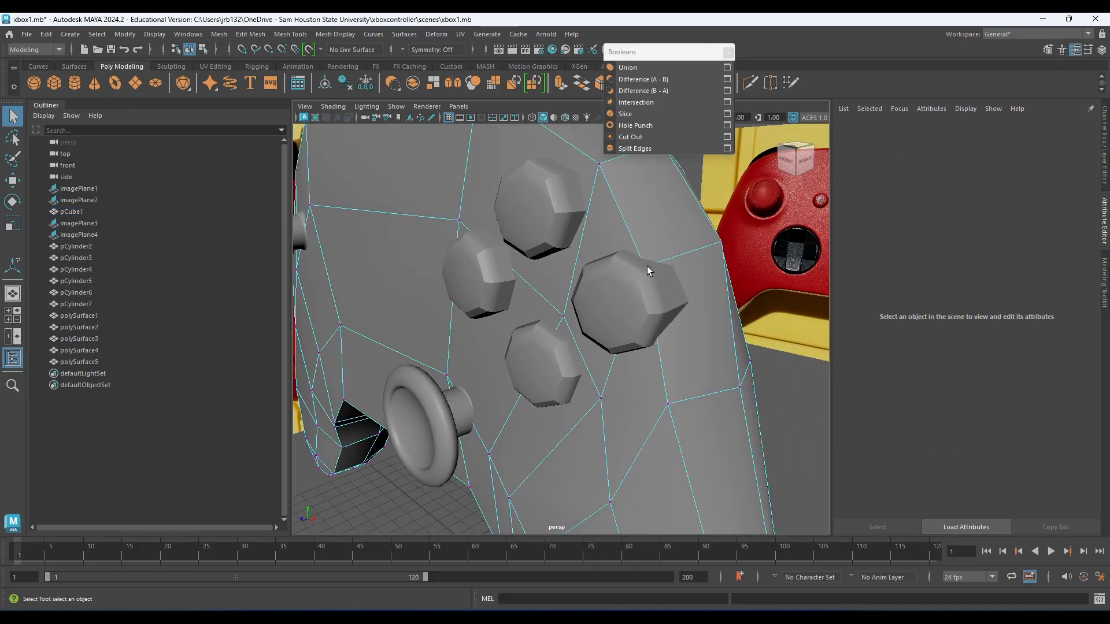
click(616, 251)
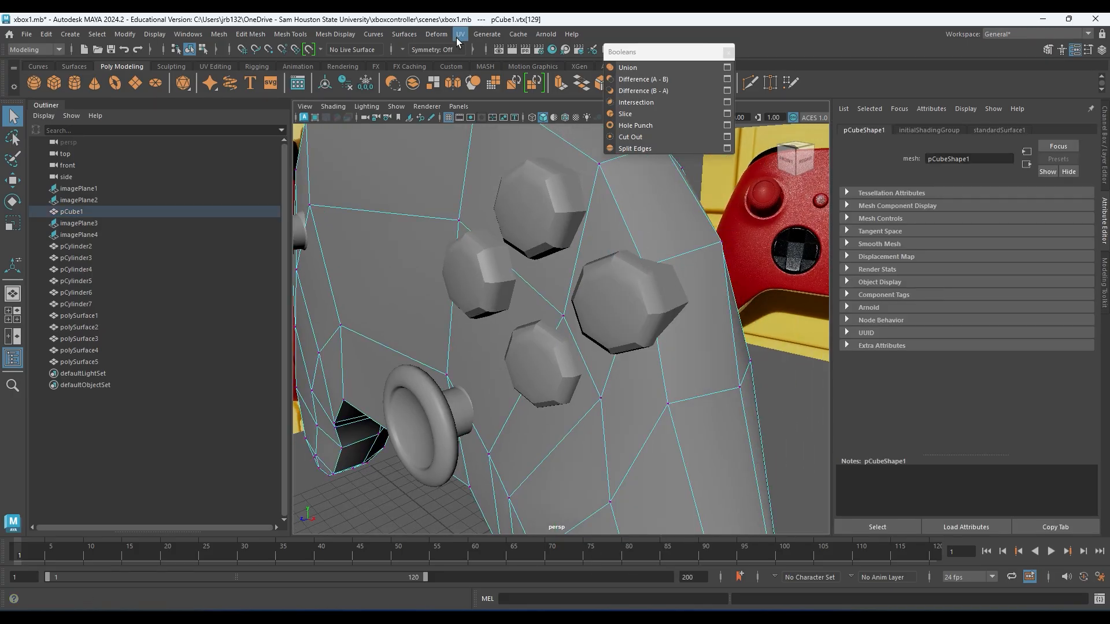
click(411, 49)
click(417, 68)
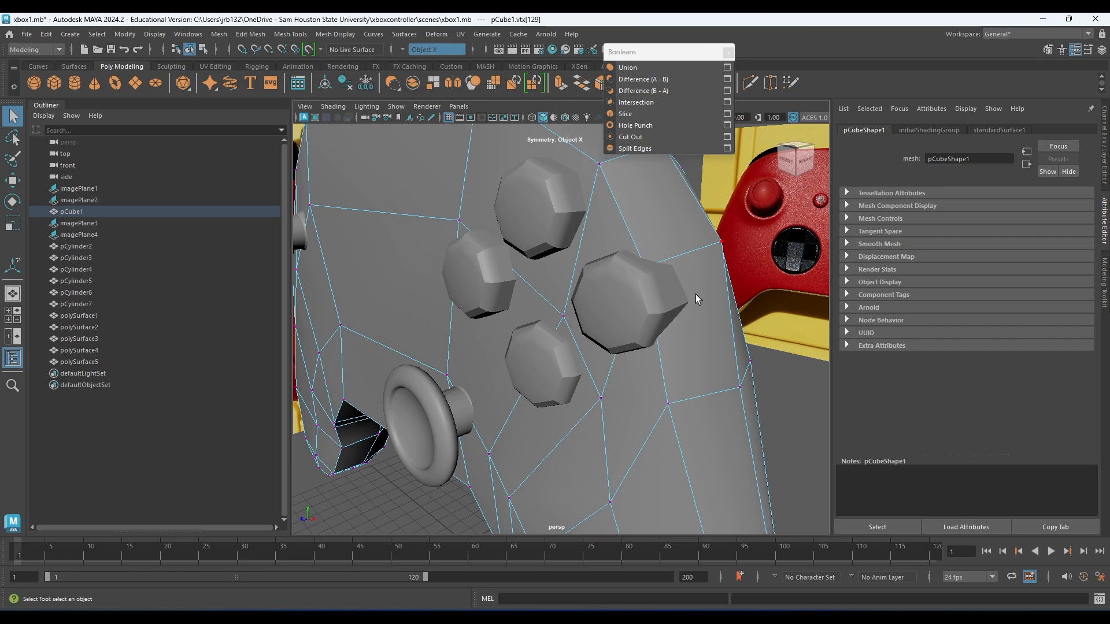
- Move the body's side vertex below the outermost face button slightly outward
key(w)
mouse_move(634, 262)
alt+mouse_down()
mouse_move(669, 280)
mouse_move(646, 261)
alt+mouse_up()
click(653, 372)
drag(653, 373, 671, 370)
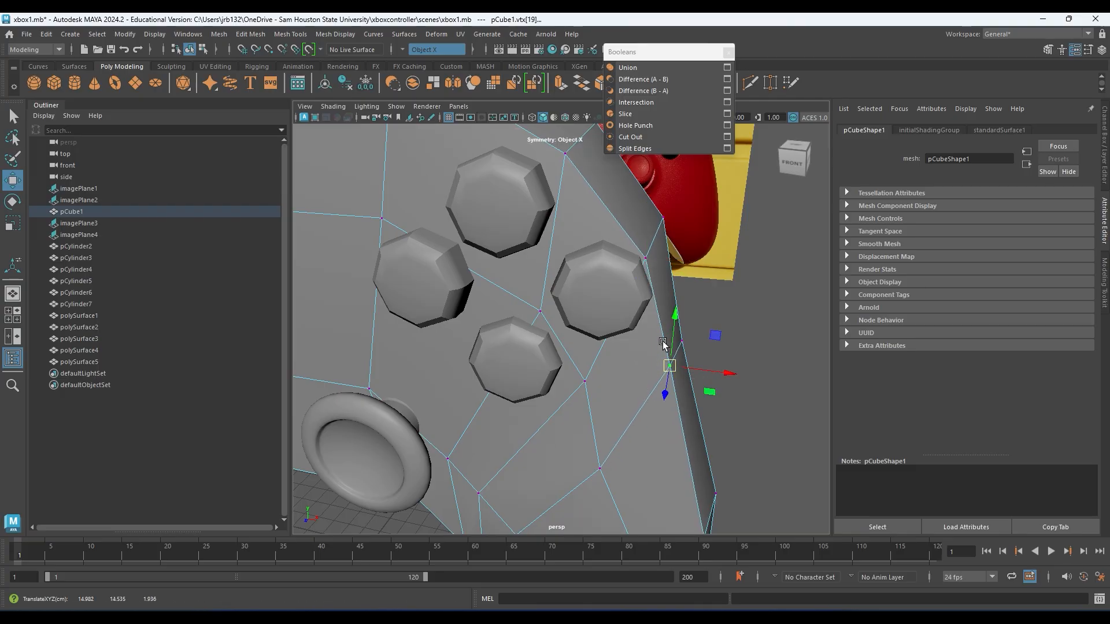
click(645, 259)
alt+drag(644, 260, 579, 296)
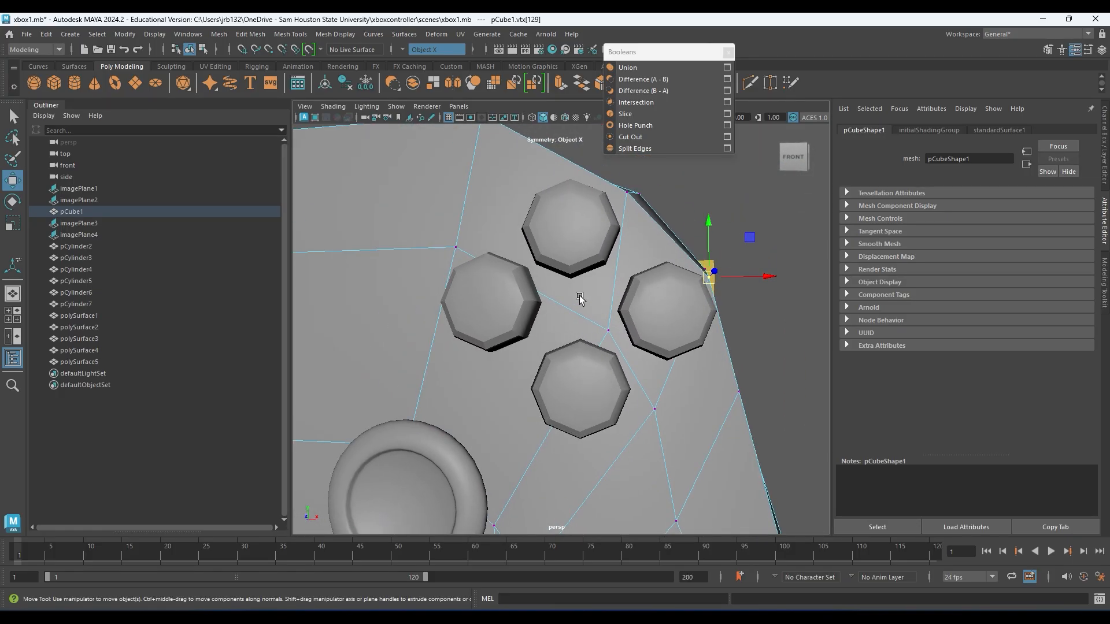
- Duplicate all four face button cylinders in place
key(q)
right_drag(525, 194, 539, 167)
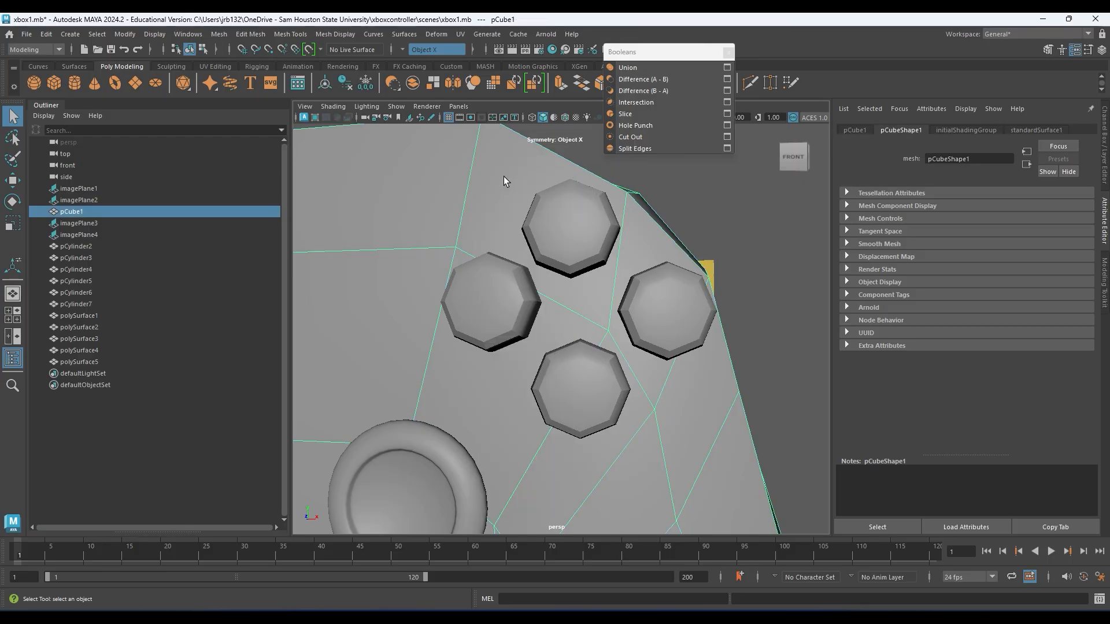
alt+middle_drag(548, 226, 564, 262)
click(578, 255)
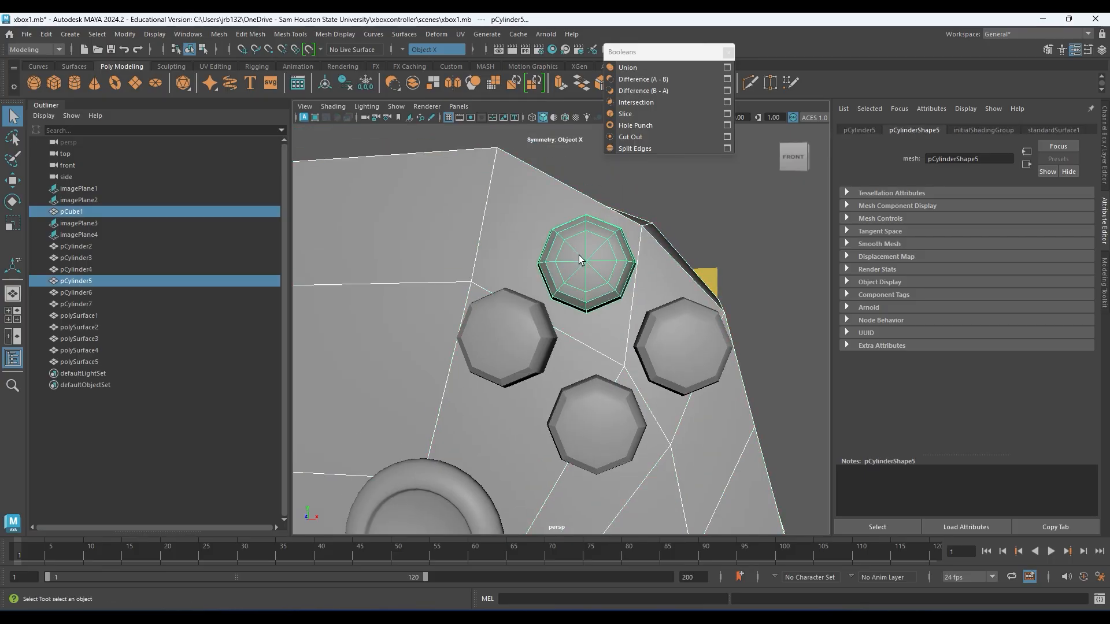
shift+click(684, 347)
shift+click(598, 427)
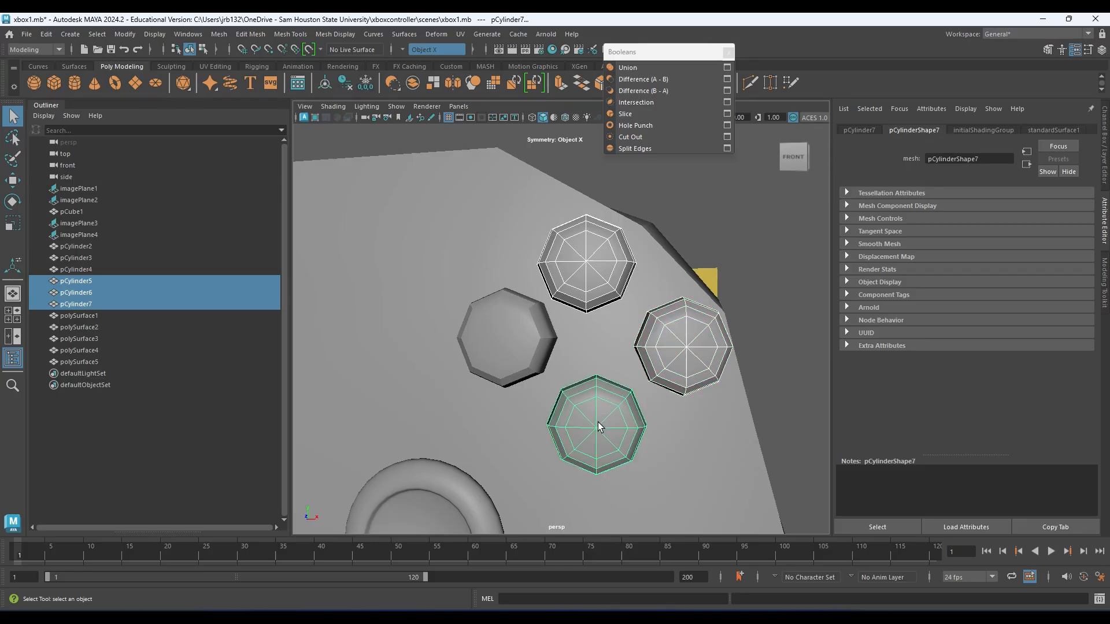
shift+click(491, 339)
alt+drag(629, 340, 612, 347)
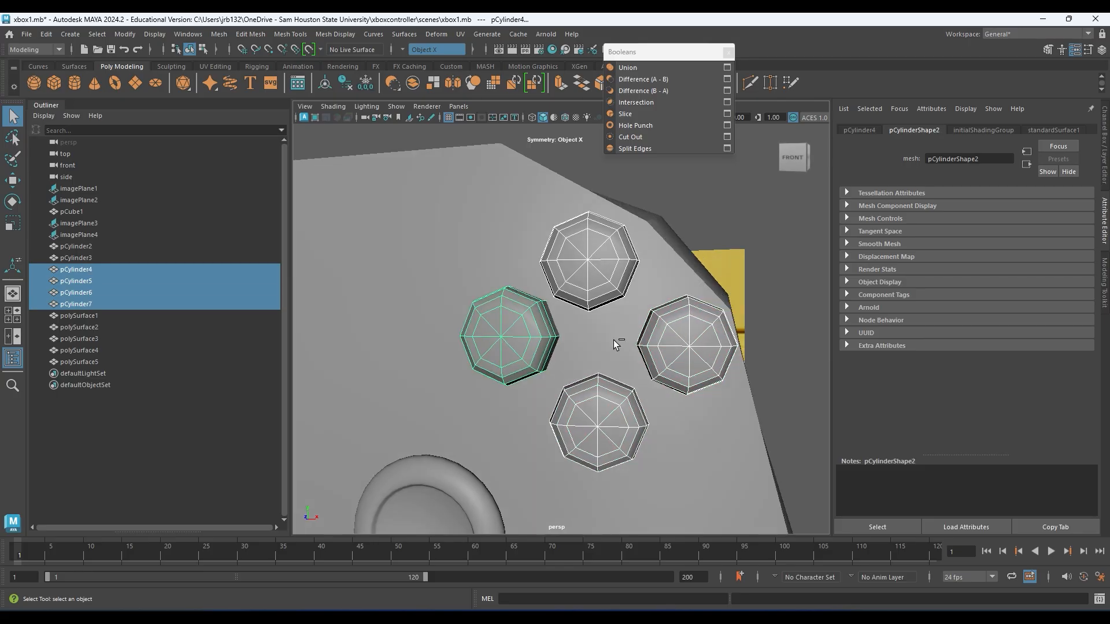
key(ctrl+d)
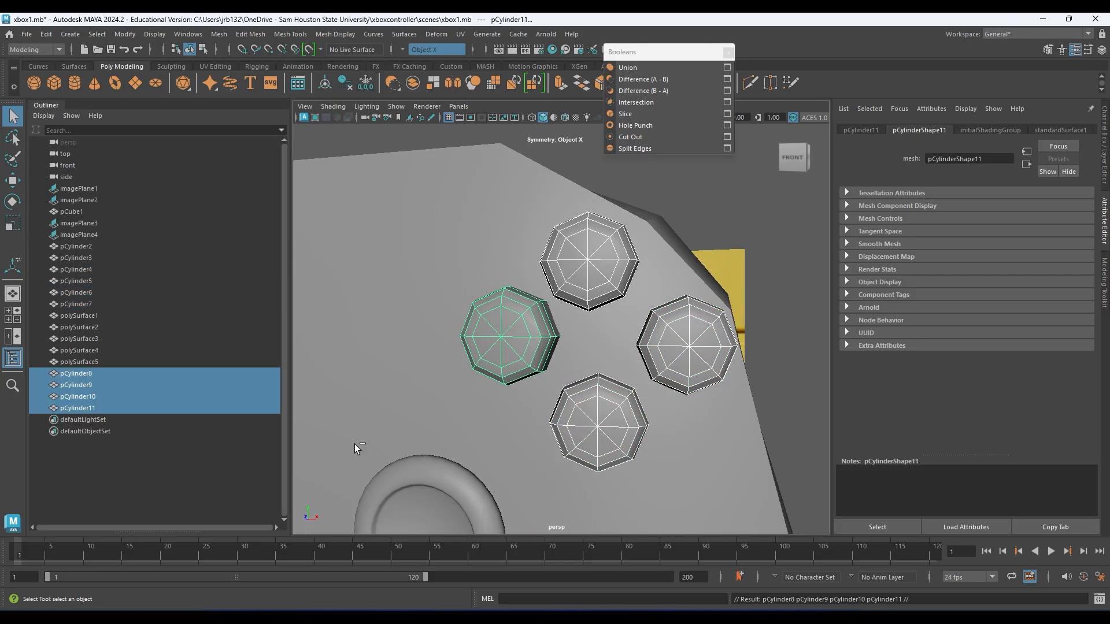
- Group the duplicated face buttons and name the group ButtonGroup
key(ctrl+g)
double_click(67, 373)
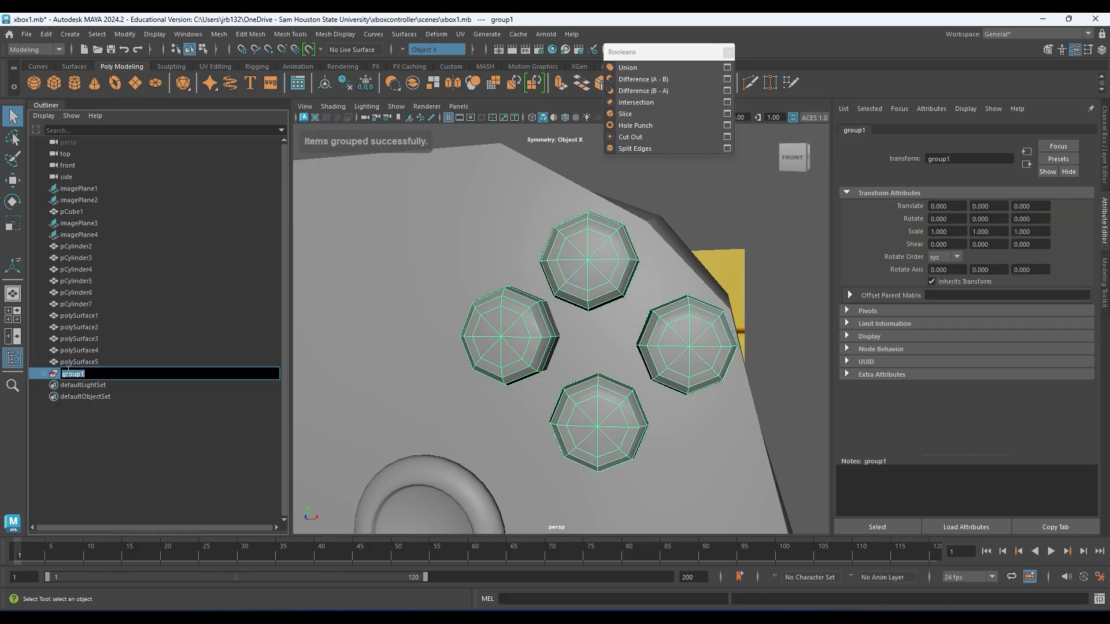
text(ButtonGroup)
key(Return)
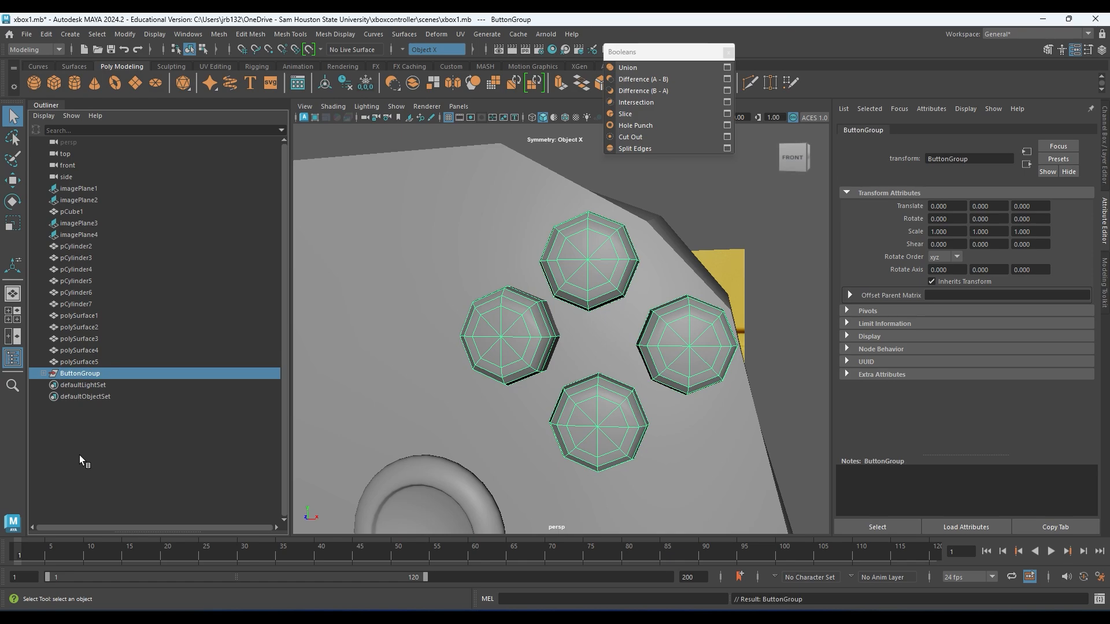
- Hide ButtonGroup so only the original face buttons are displayed
alt+drag(564, 343, 590, 306)
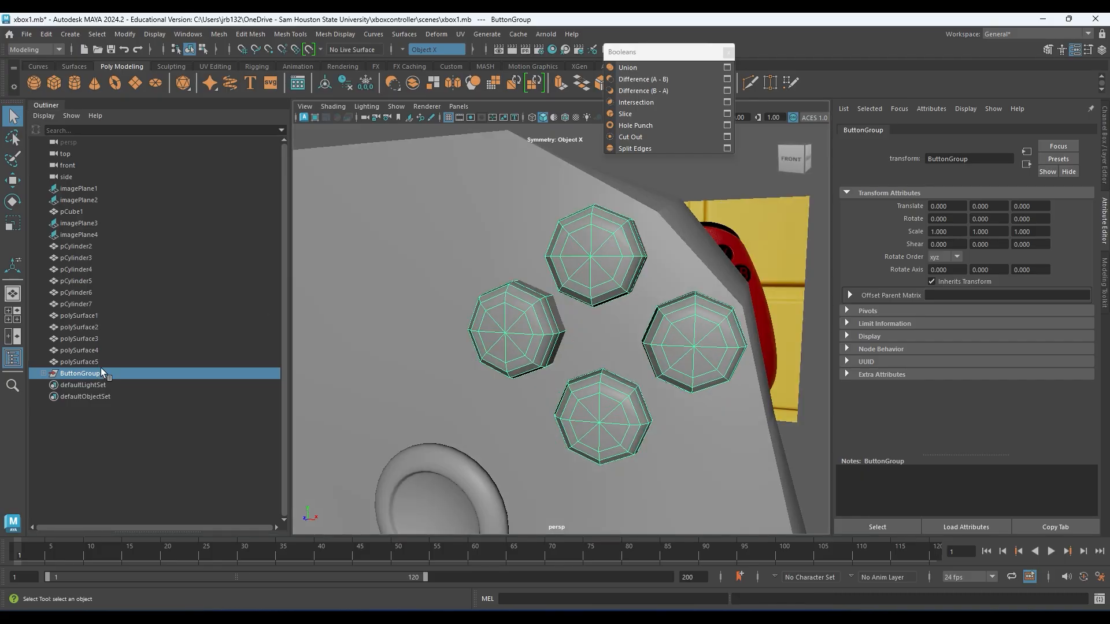
click(70, 384)
click(71, 372)
key(h)
key(h)
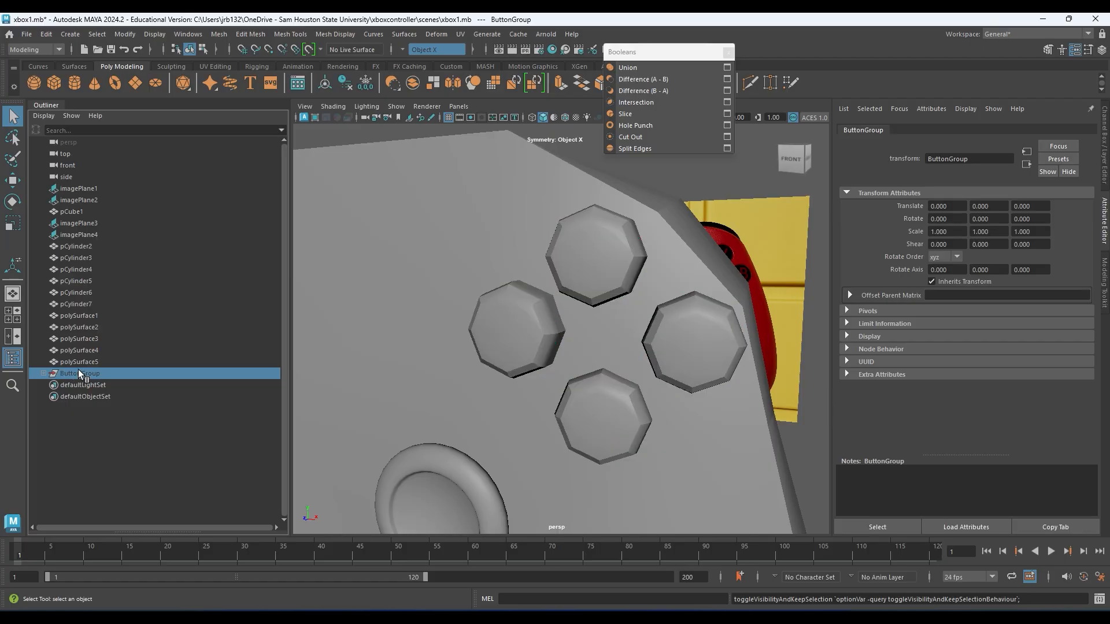
- Subtract the uppermost face button from the controller body with a Difference (A - B) boolean
click(521, 229)
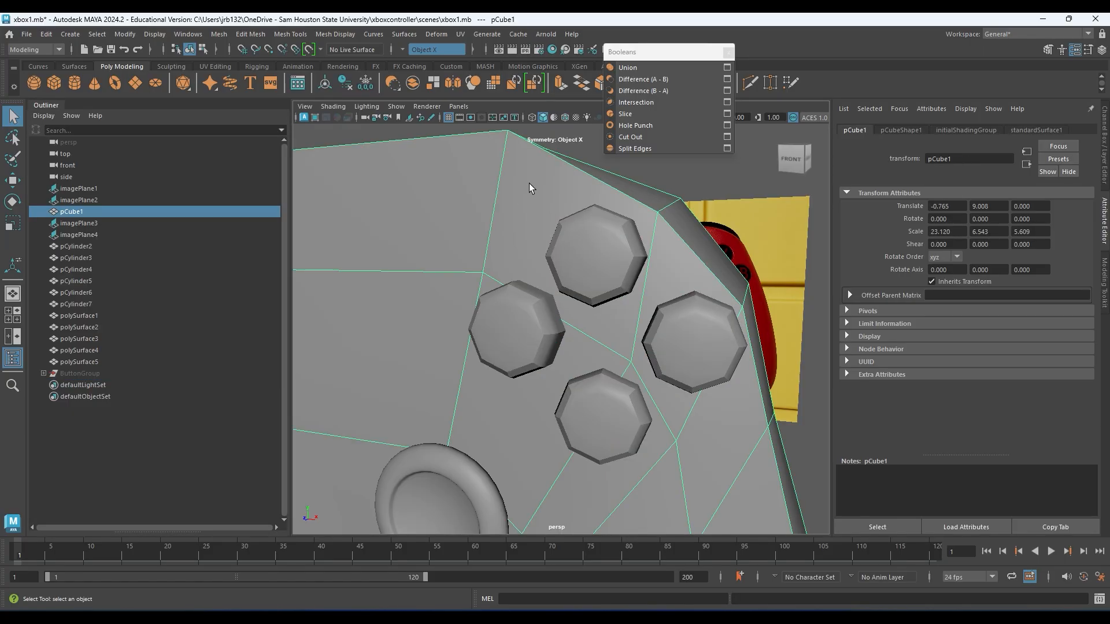
shift+click(585, 235)
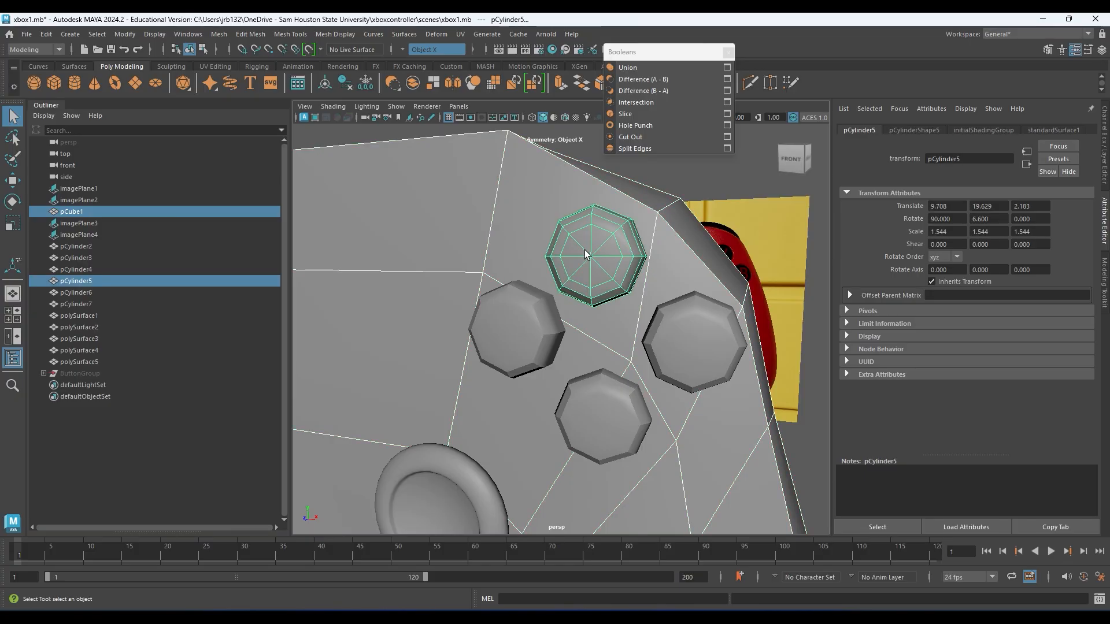
click(636, 89)
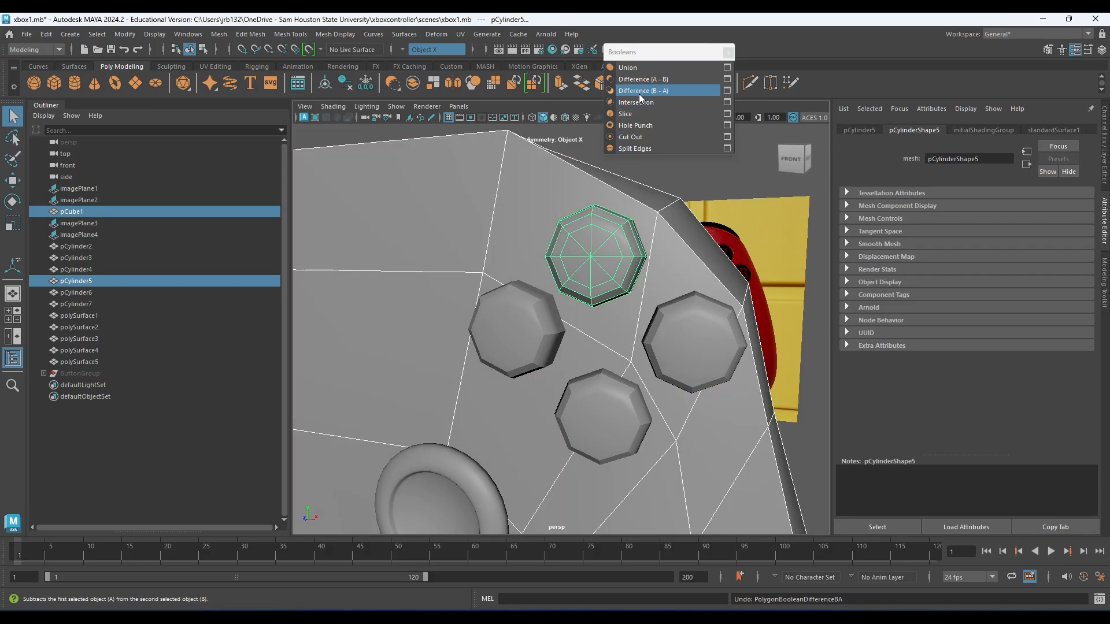
click(640, 93)
key(ctrl+z)
click(629, 79)
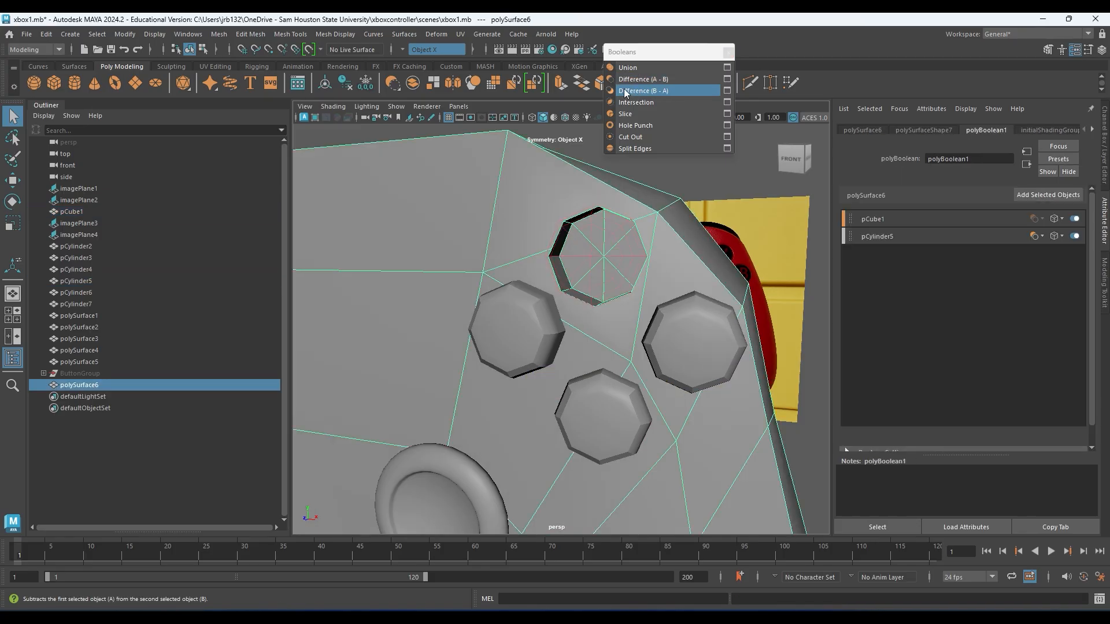
- Subtract the innermost, lowest and outermost face buttons from the body with the same Difference (A - B) boolean
alt+middle_drag(537, 403, 522, 333)
alt+drag(494, 183, 422, 159)
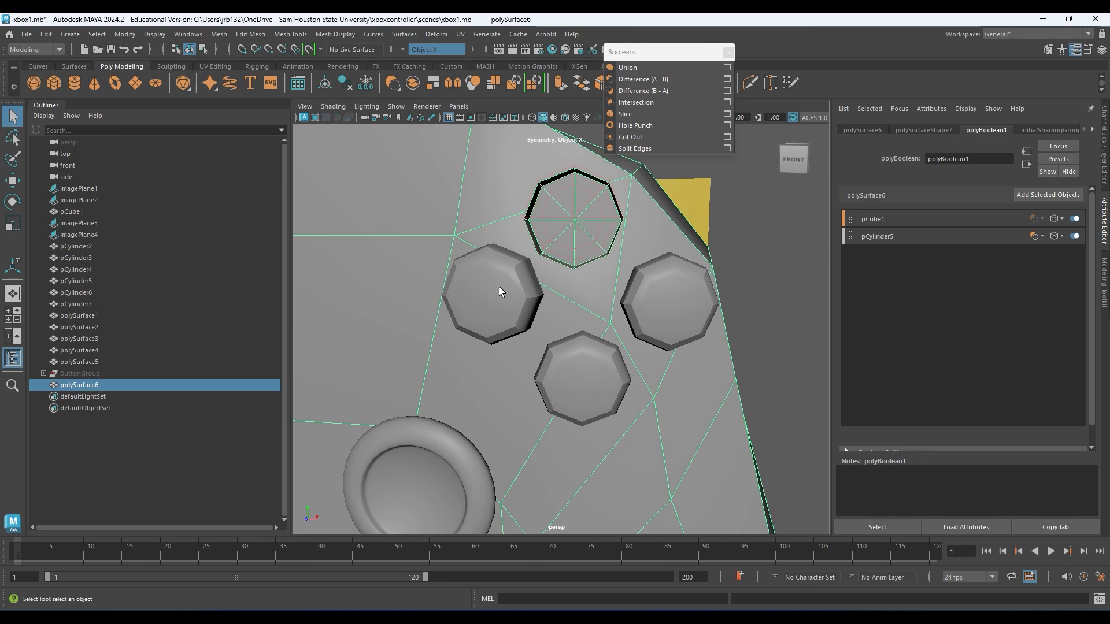
shift+click(498, 289)
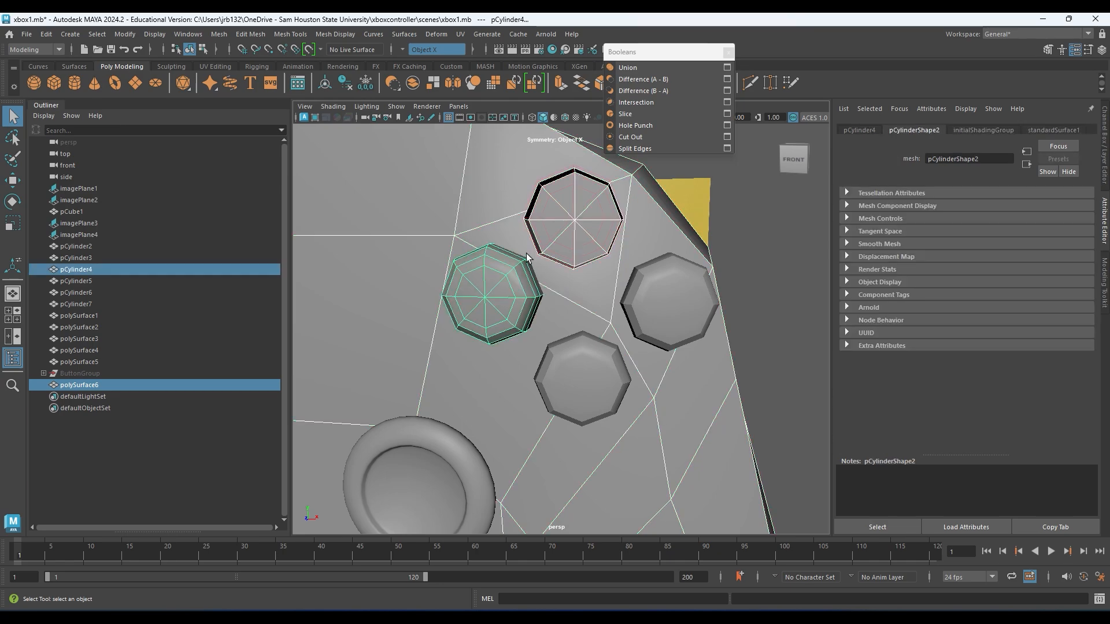
key(g)
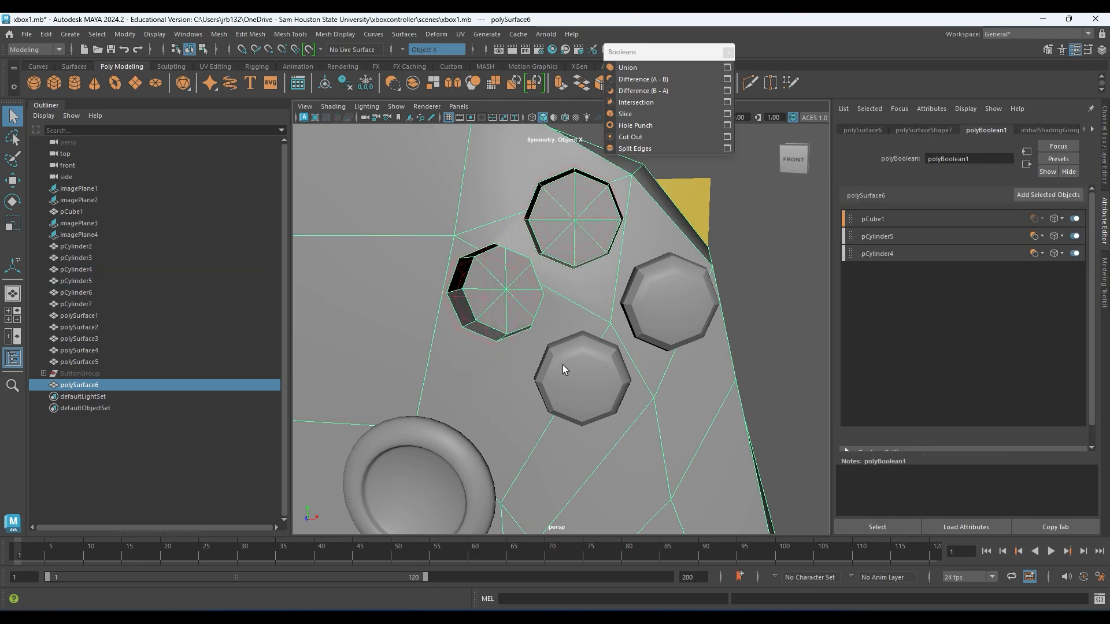
shift+click(570, 394)
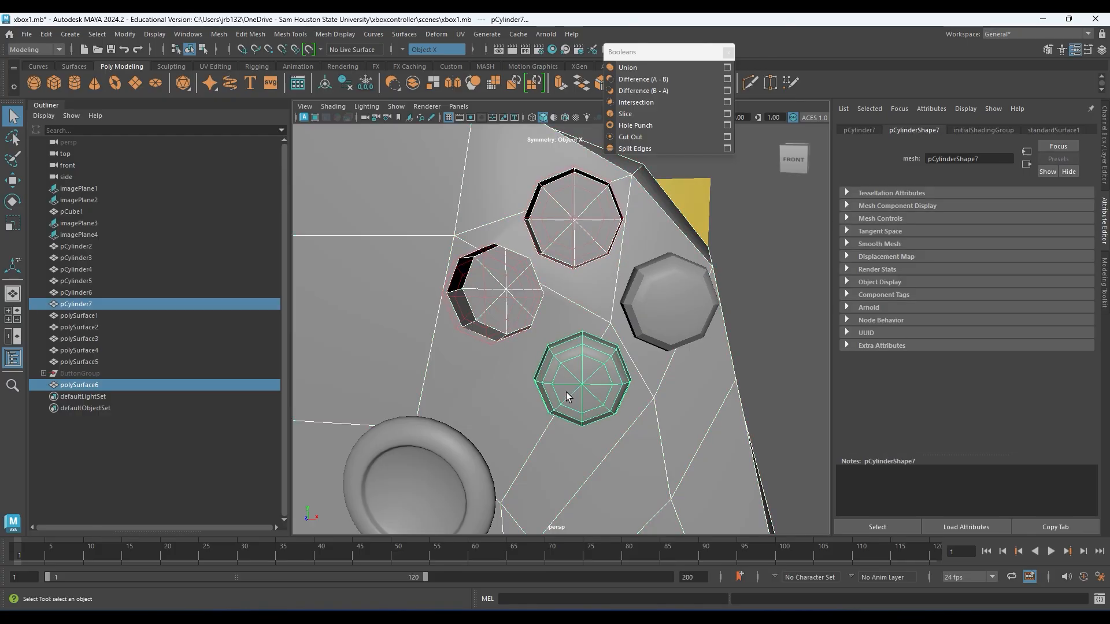
key(g)
shift+click(682, 298)
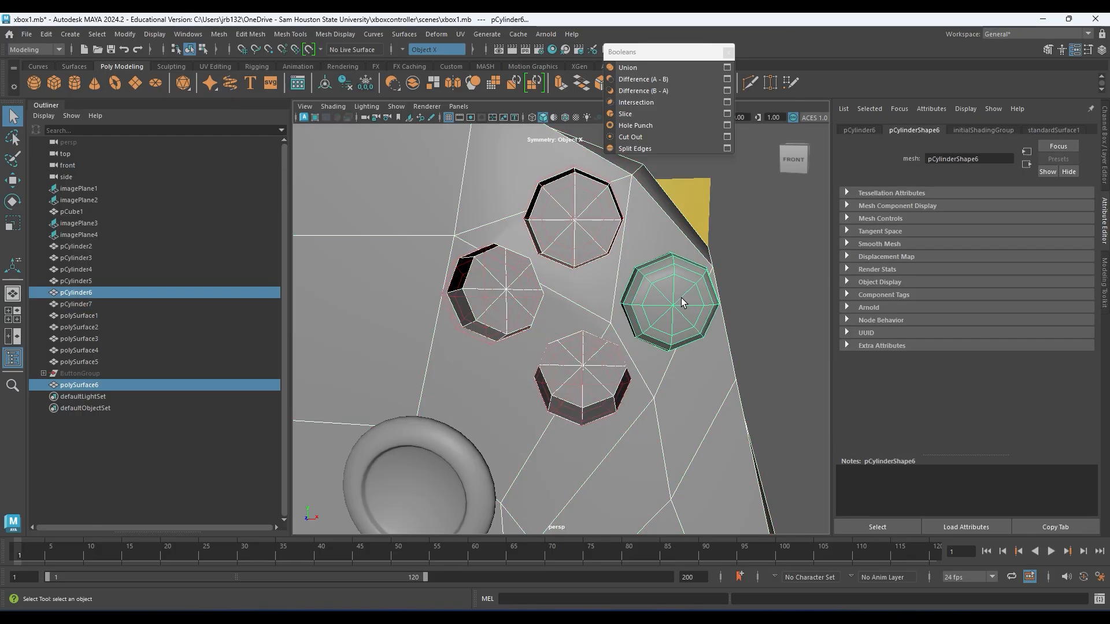
key(g)
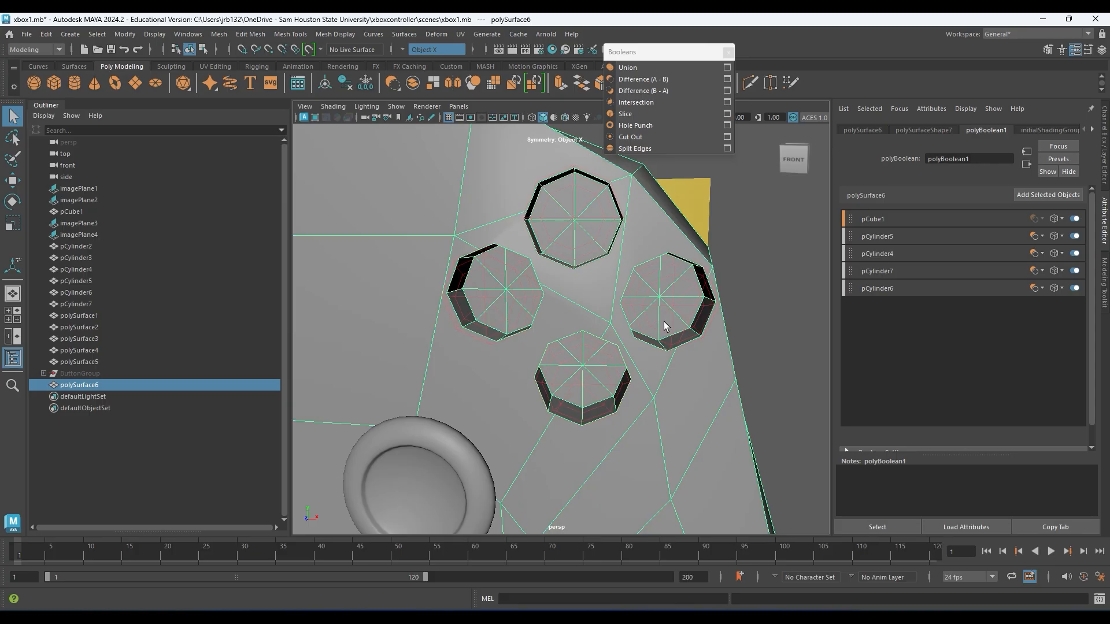
- Inspect the four button holes and delete the cut body's construction history
mouse_move(633, 339)
alt+mouse_down()
mouse_move(600, 324)
mouse_move(619, 331)
alt+mouse_up()
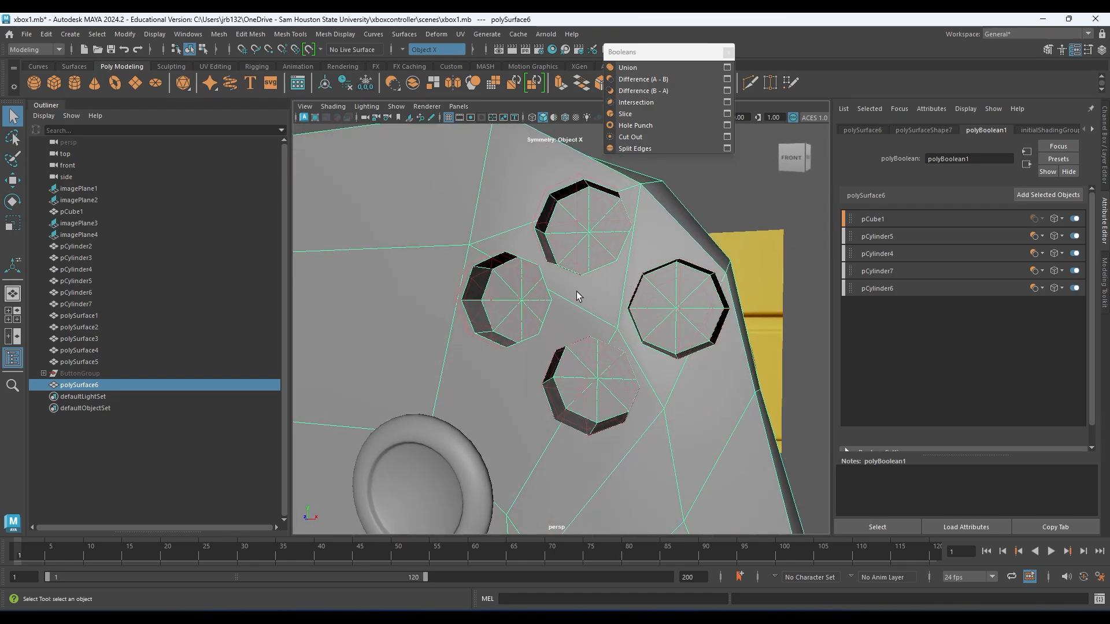
alt+drag(515, 317, 508, 228)
alt+drag(619, 303, 588, 330)
alt+drag(595, 257, 566, 243)
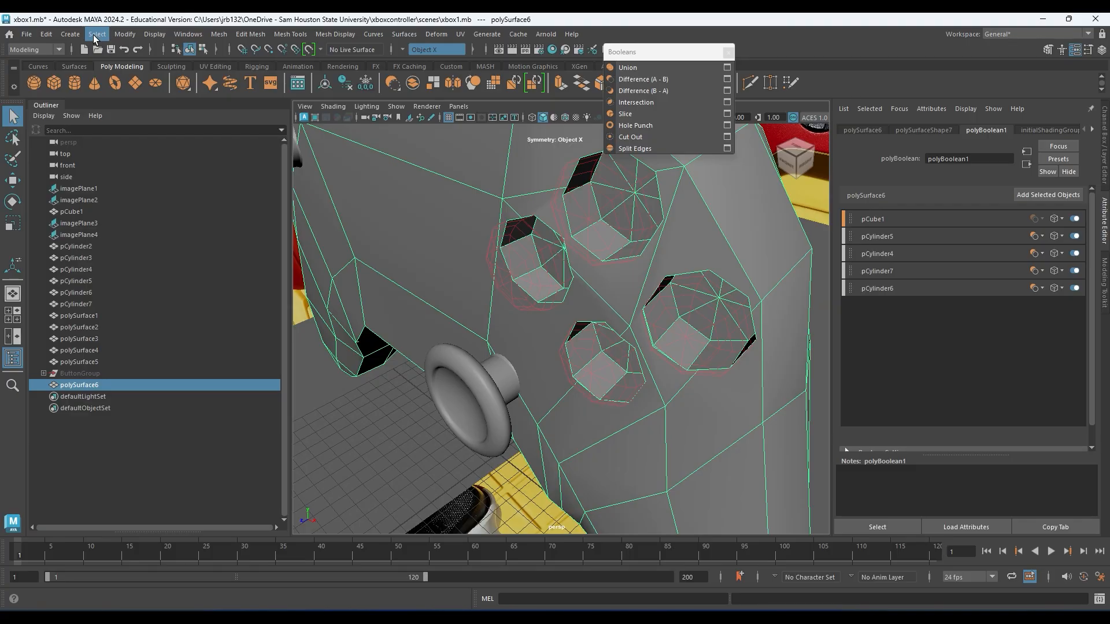
click(45, 34)
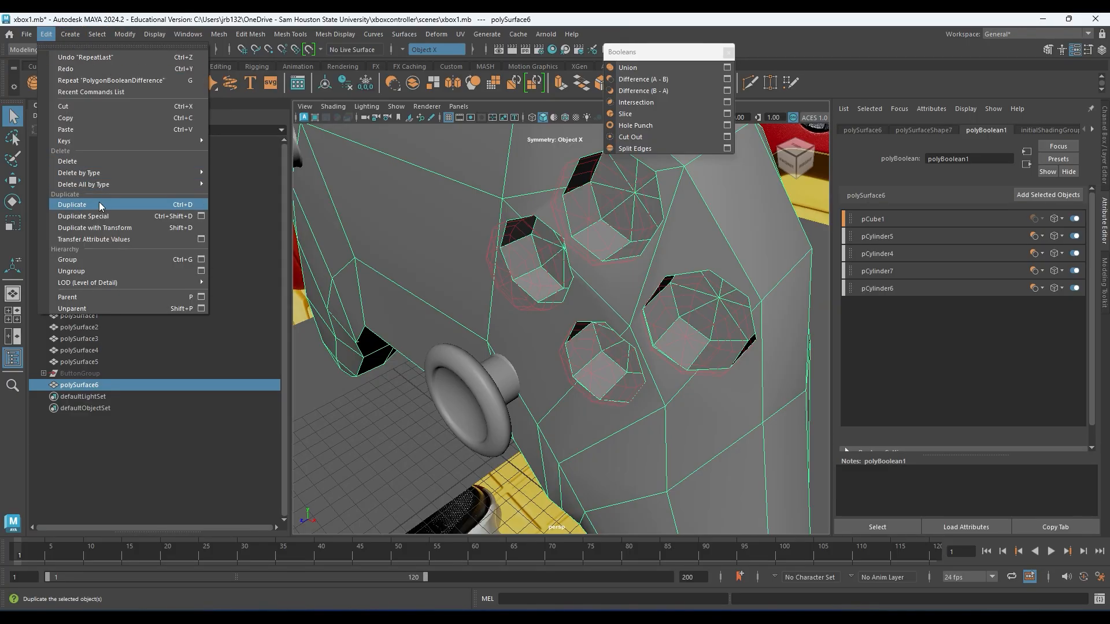
mouse_move(185, 184)
click(237, 186)
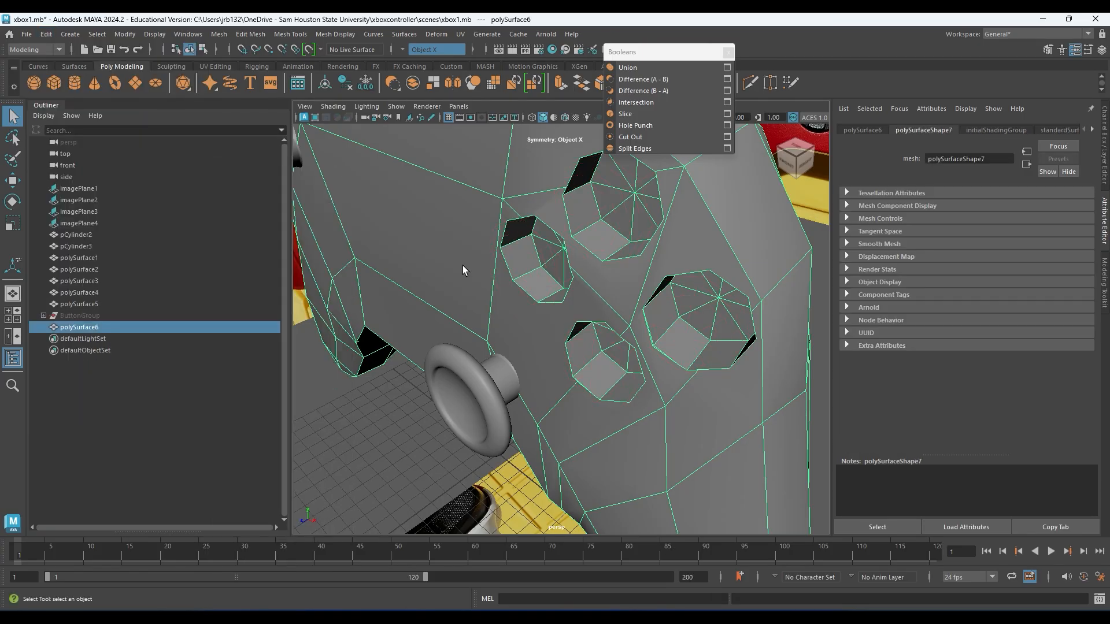
- Examine the edges and vertices around the four button holes for stray points left by the booleans
alt+drag(611, 287, 665, 224)
alt+middle_drag(632, 282, 595, 255)
alt+right_drag(595, 255, 689, 277)
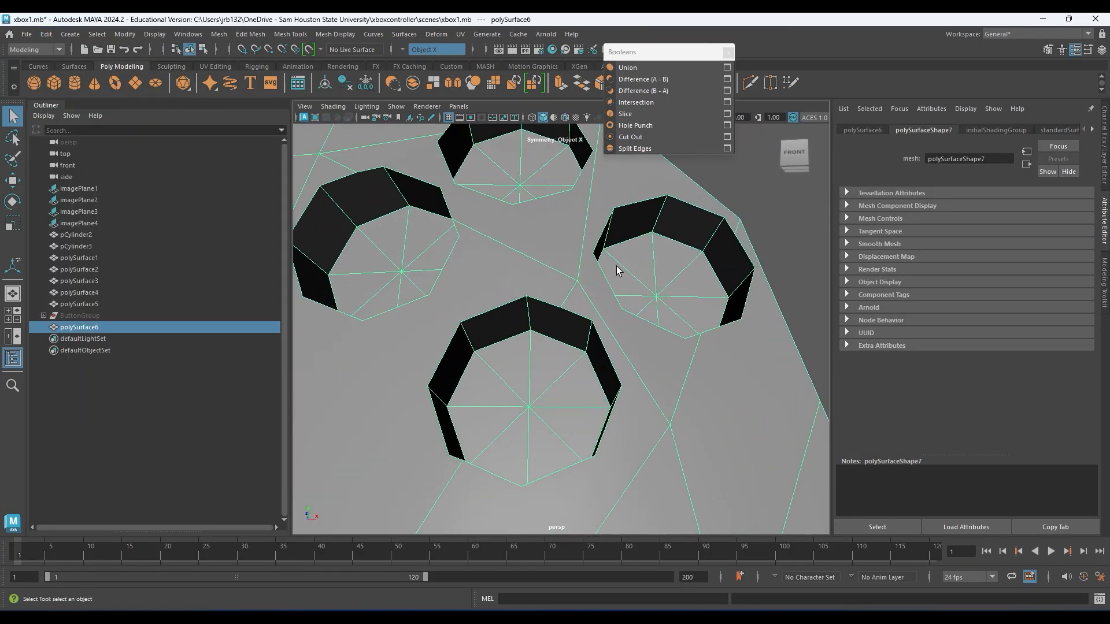
alt+middle_drag(545, 235, 568, 325)
alt+middle_drag(605, 263, 571, 300)
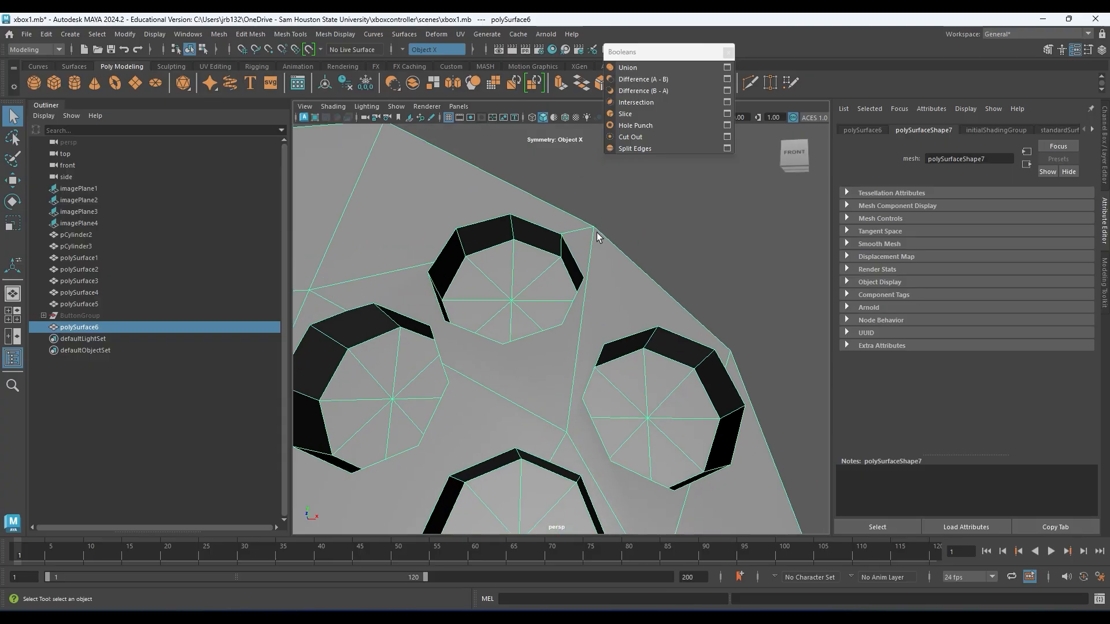
alt+drag(594, 233, 599, 264)
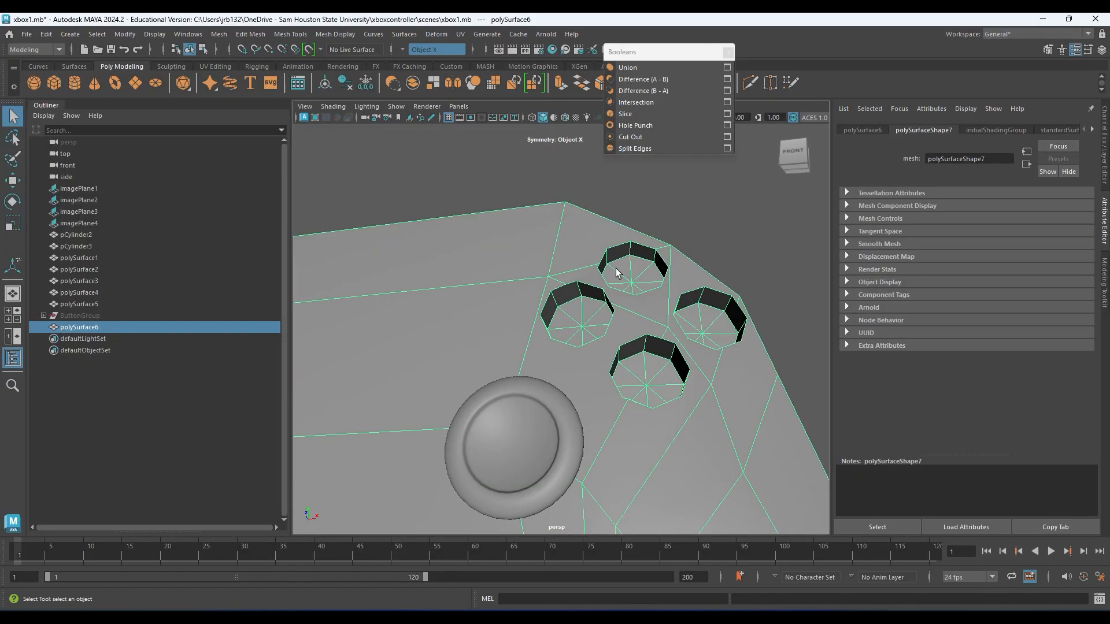
alt+drag(638, 328, 582, 283)
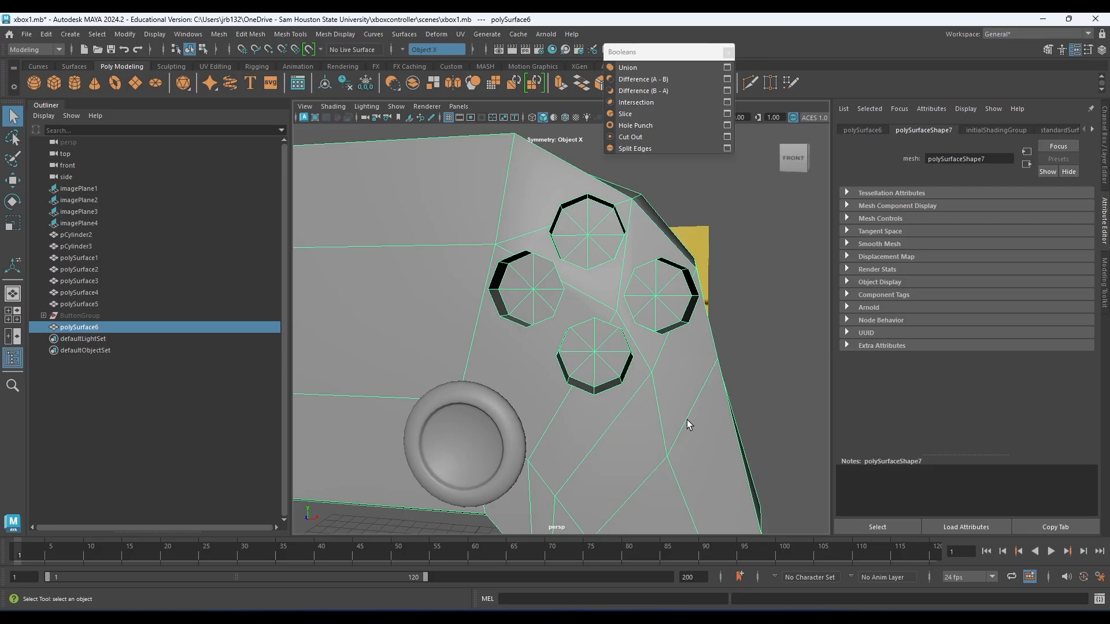
scroll(578, 275, up, 6)
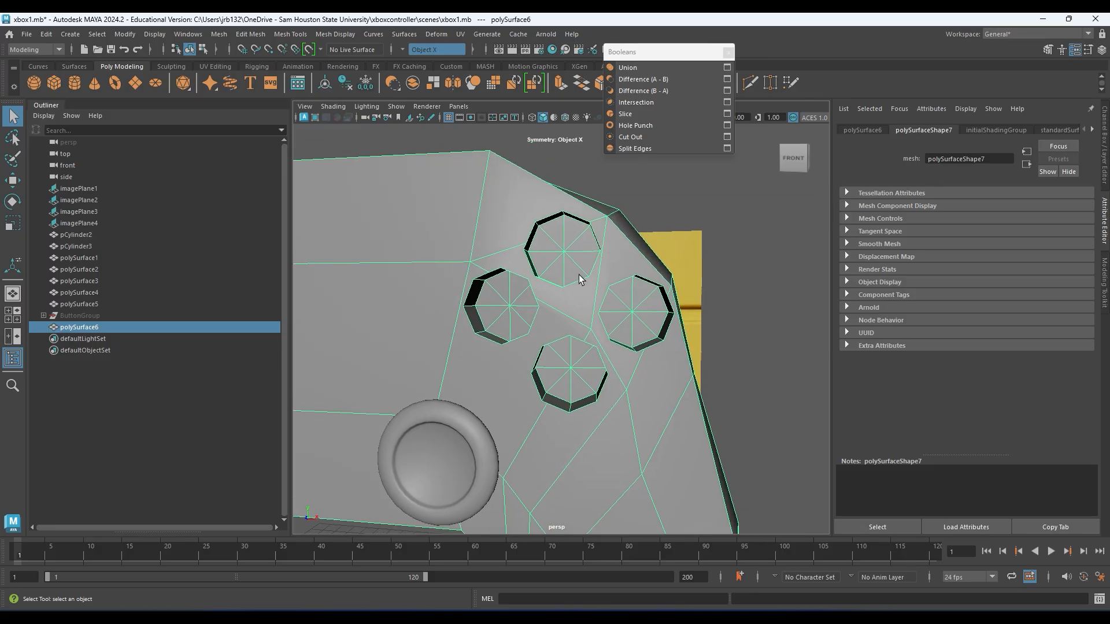
alt+drag(571, 300, 578, 281)
alt+middle_drag(538, 241, 562, 300)
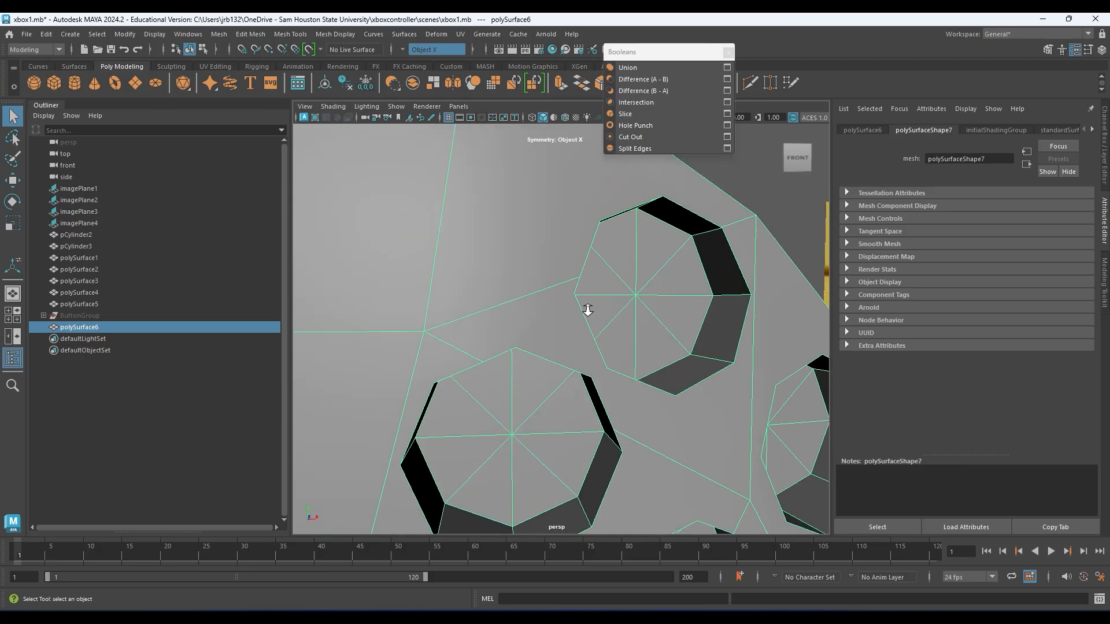
scroll(563, 260, up, 4)
alt+drag(564, 231, 515, 240)
alt+middle_drag(628, 282, 535, 298)
scroll(590, 282, up, 4)
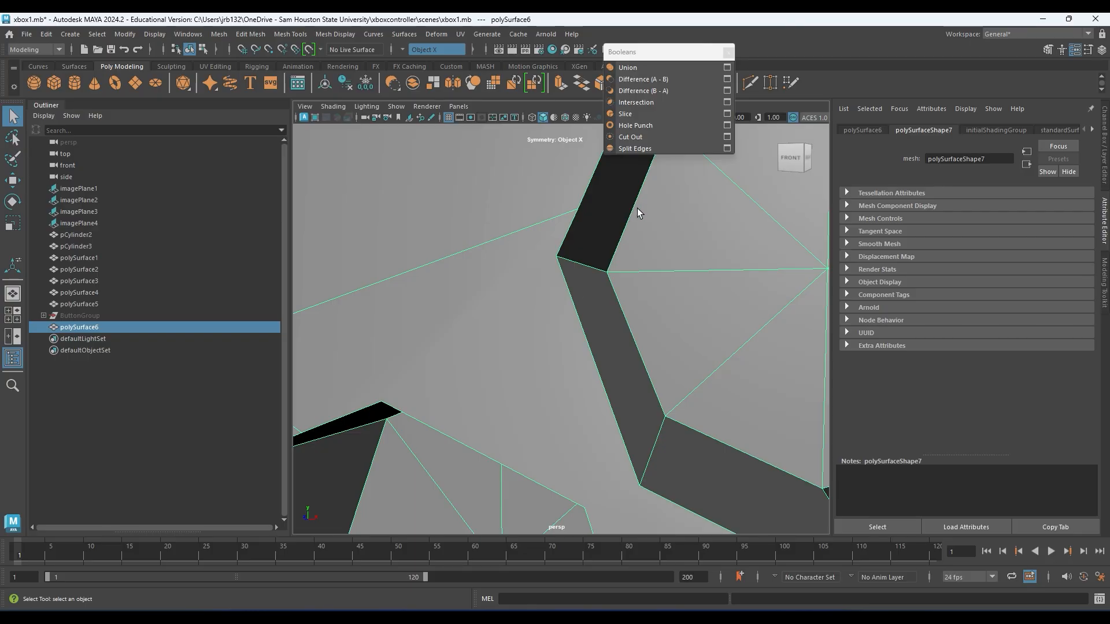
- Target-weld the stray vertex on the uppermost hole's inner rim to the neighbouring corner vertex
right_drag(614, 168, 608, 249)
alt+middle_drag(608, 260, 598, 287)
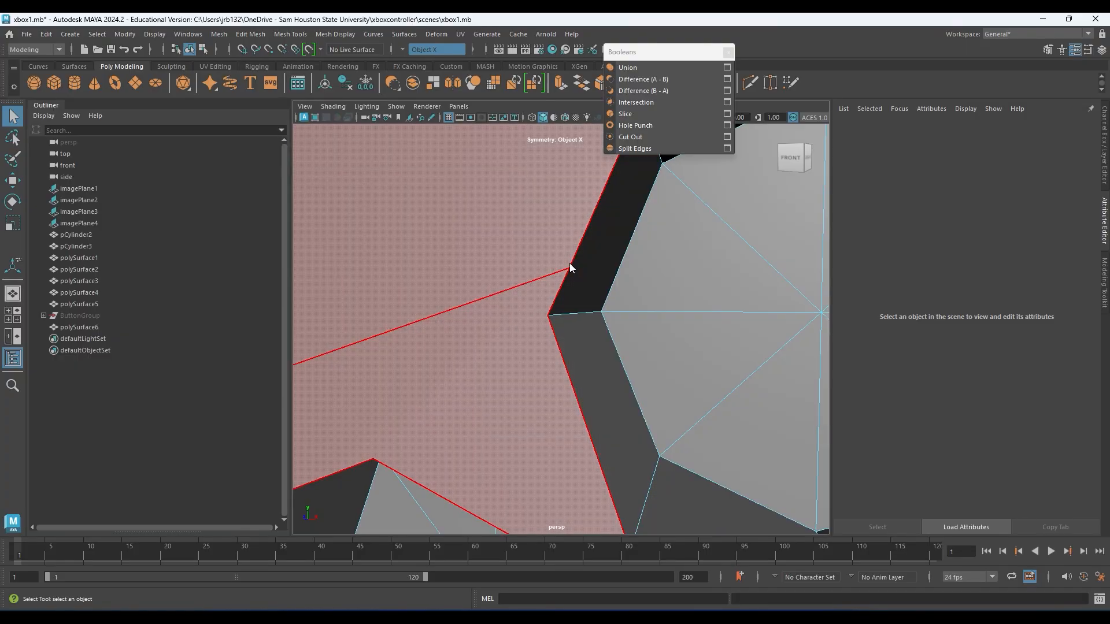
right_drag(570, 264, 527, 265)
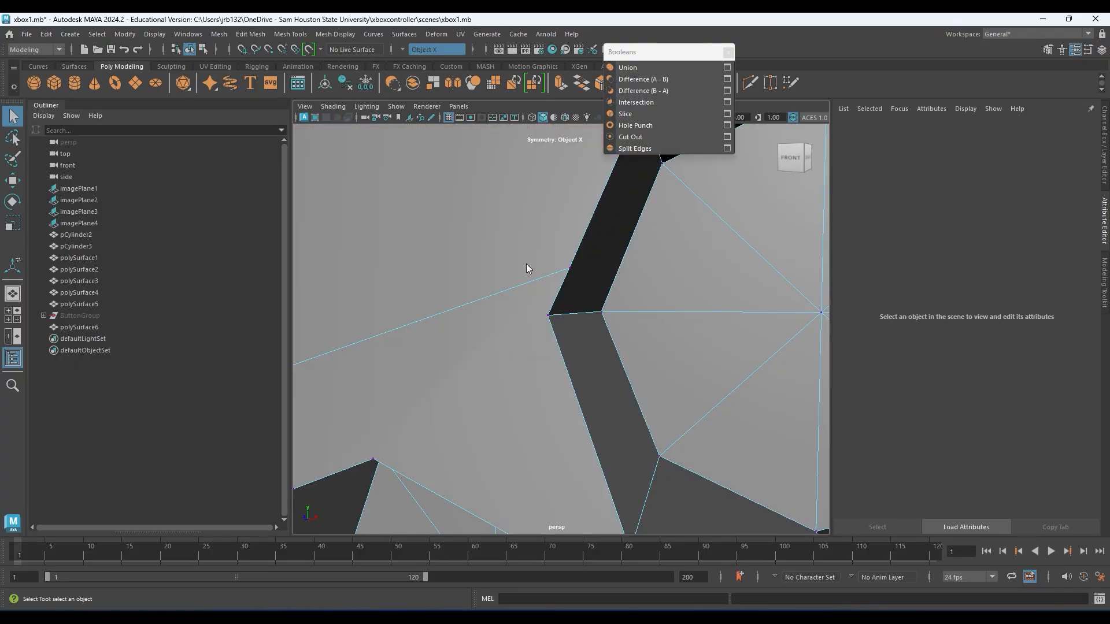
scroll(559, 296, down, 4)
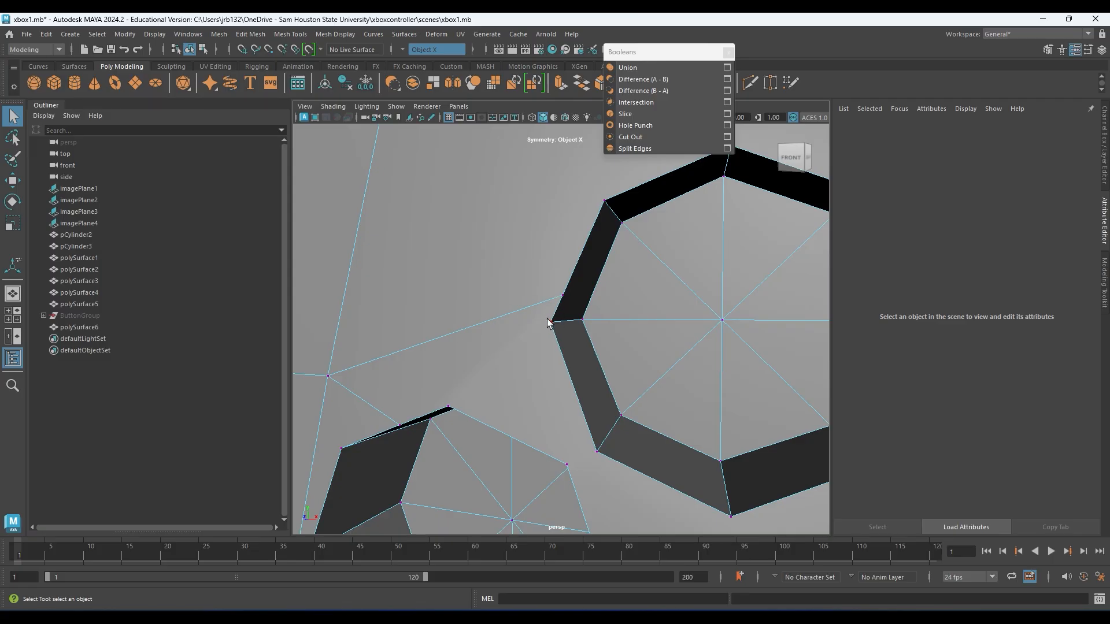
click(564, 297)
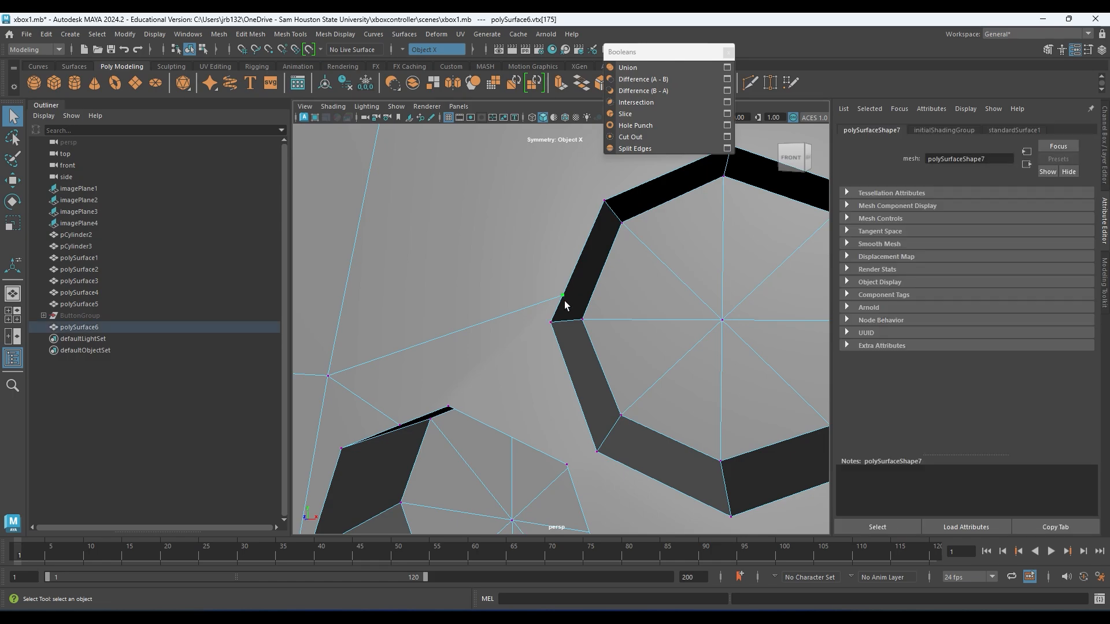
mouse_move(565, 293)
shift+right_down()
mouse_move(563, 259)
mouse_move(563, 285)
shift+right_up()
drag(565, 295, 551, 322)
- Check the uppermost hole's outer rim for stray vertices and save the scene
alt+middle_drag(658, 331, 311, 412)
scroll(572, 263, up, 3)
alt+drag(570, 266, 648, 254)
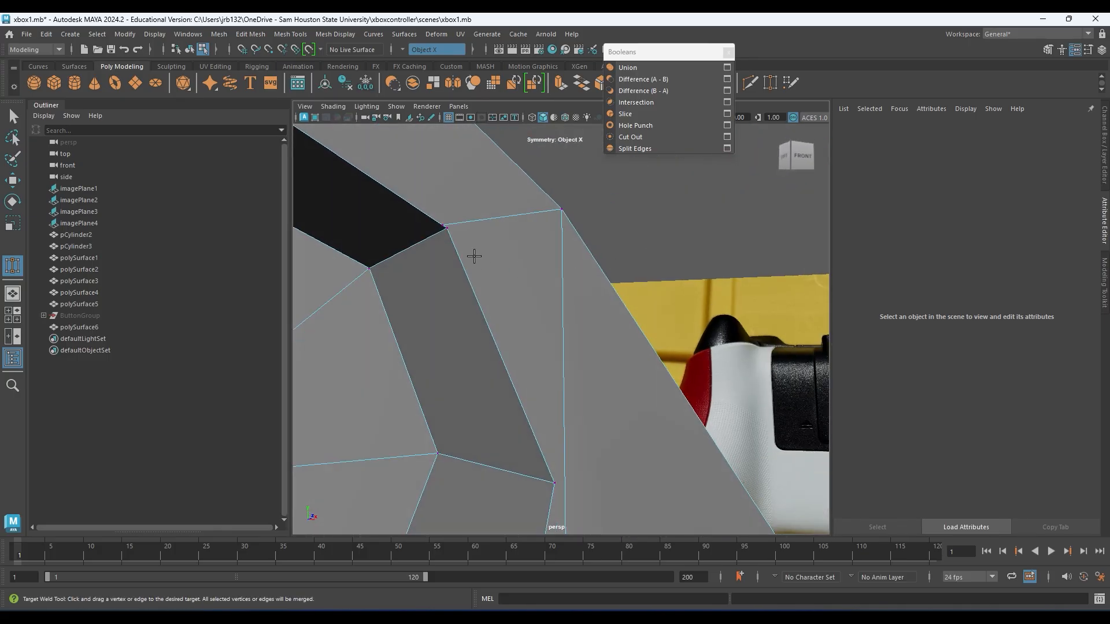
alt+middle_drag(448, 231, 525, 256)
alt+right_drag(525, 256, 714, 316)
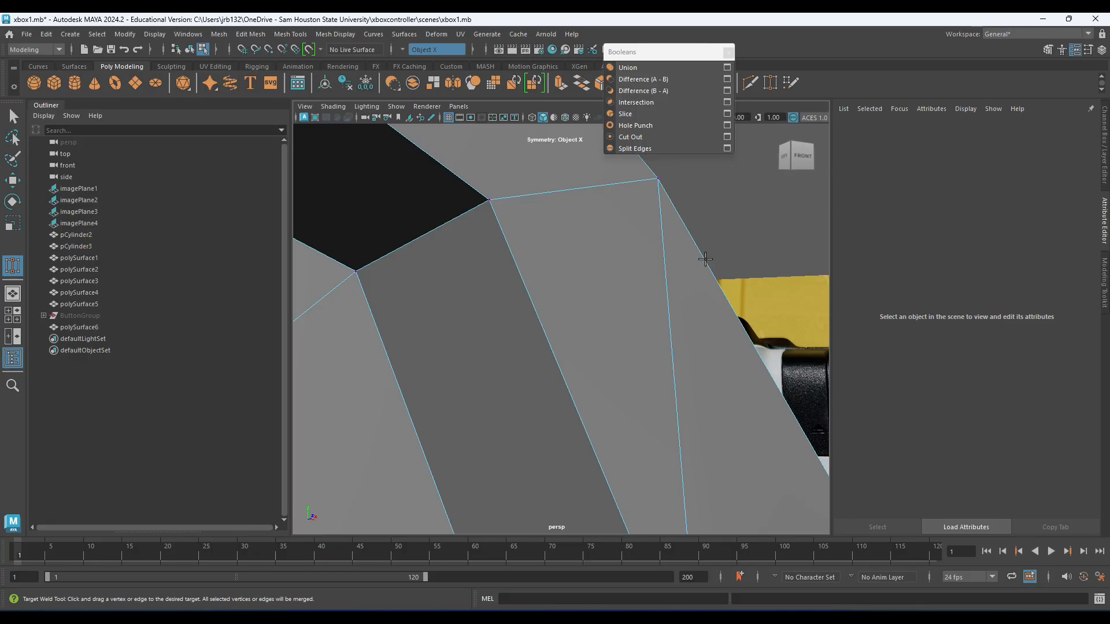
alt+right_drag(705, 259, 559, 356)
alt+drag(561, 385, 538, 404)
alt+middle_drag(538, 404, 521, 294)
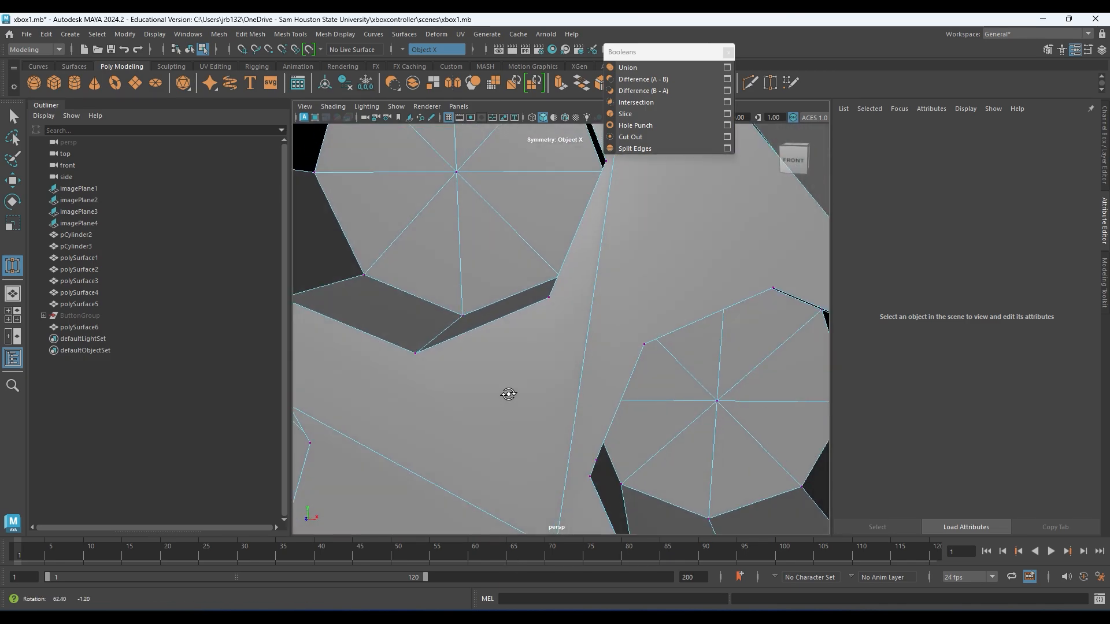
key(ctrl+s)
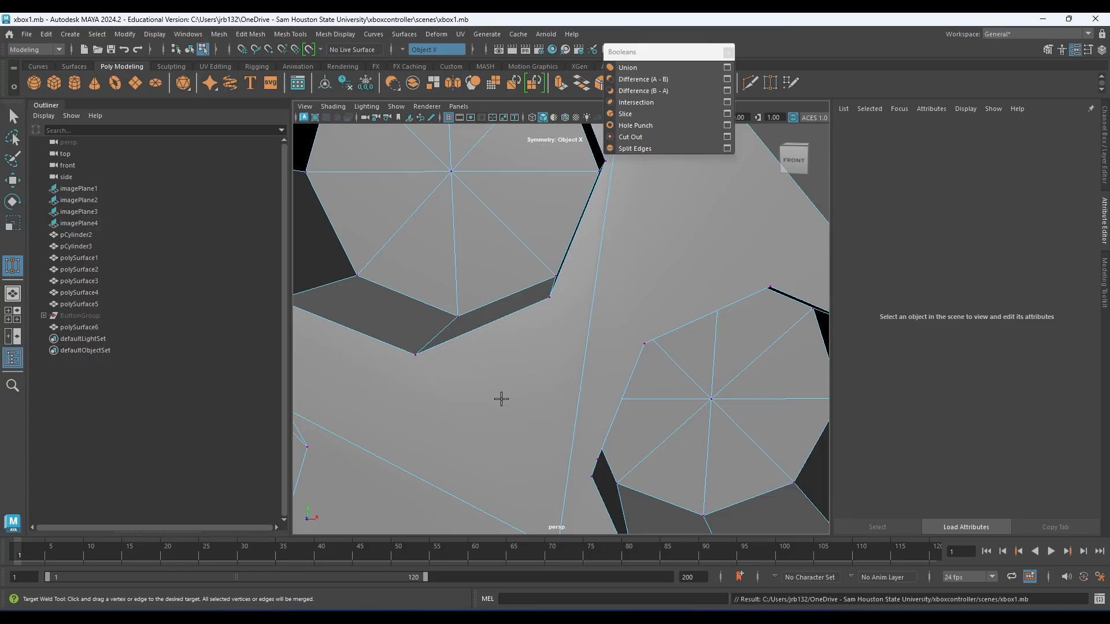
- Weld the stray vertex on the lowest hole's upper rim to the adjacent corner vertex
alt+middle_drag(454, 252, 501, 237)
alt+drag(501, 237, 571, 320)
alt+drag(699, 335, 649, 317)
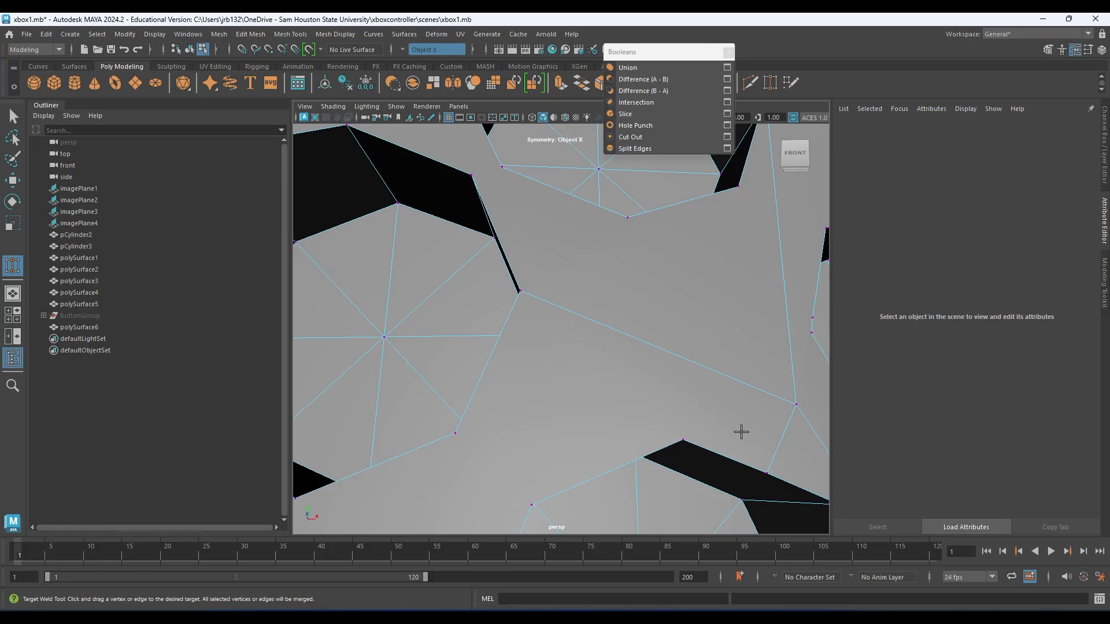
alt+drag(741, 432, 645, 392)
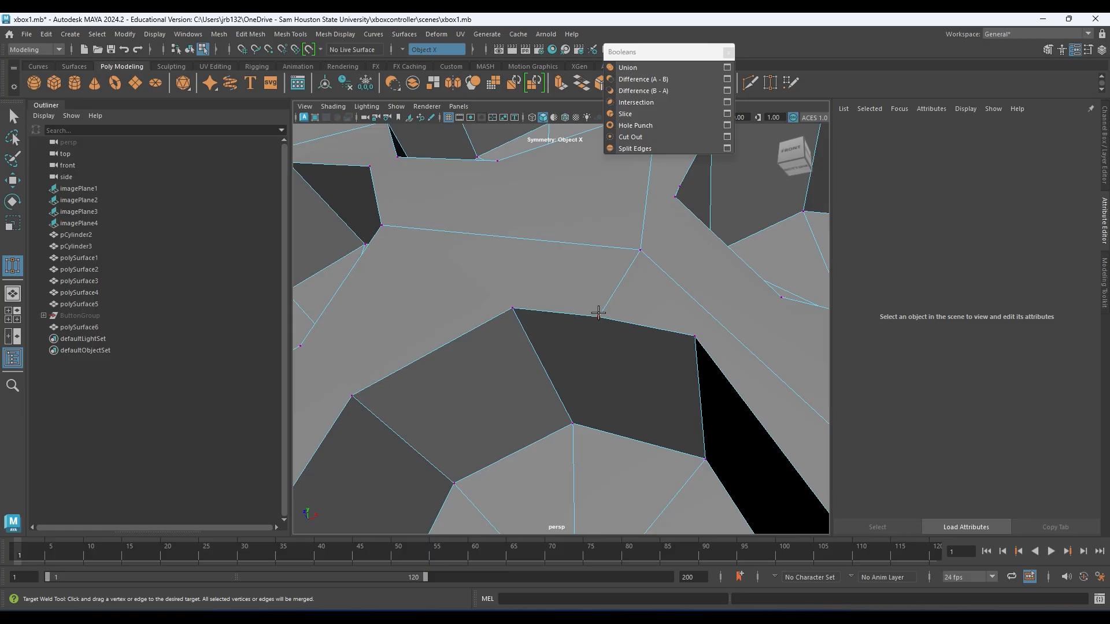
scroll(636, 263, down, 5)
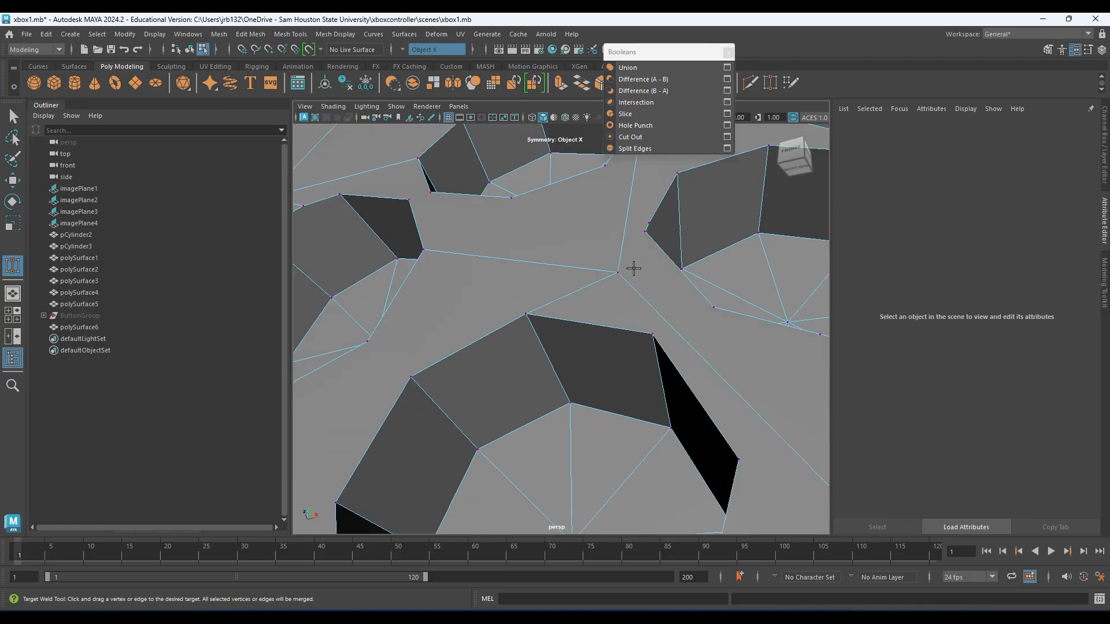
- Weld the stray vertices along the outermost hole's lower rim to their neighbouring corner vertices
alt+drag(615, 287, 563, 258)
alt+right_drag(563, 258, 761, 411)
alt+drag(619, 327, 624, 404)
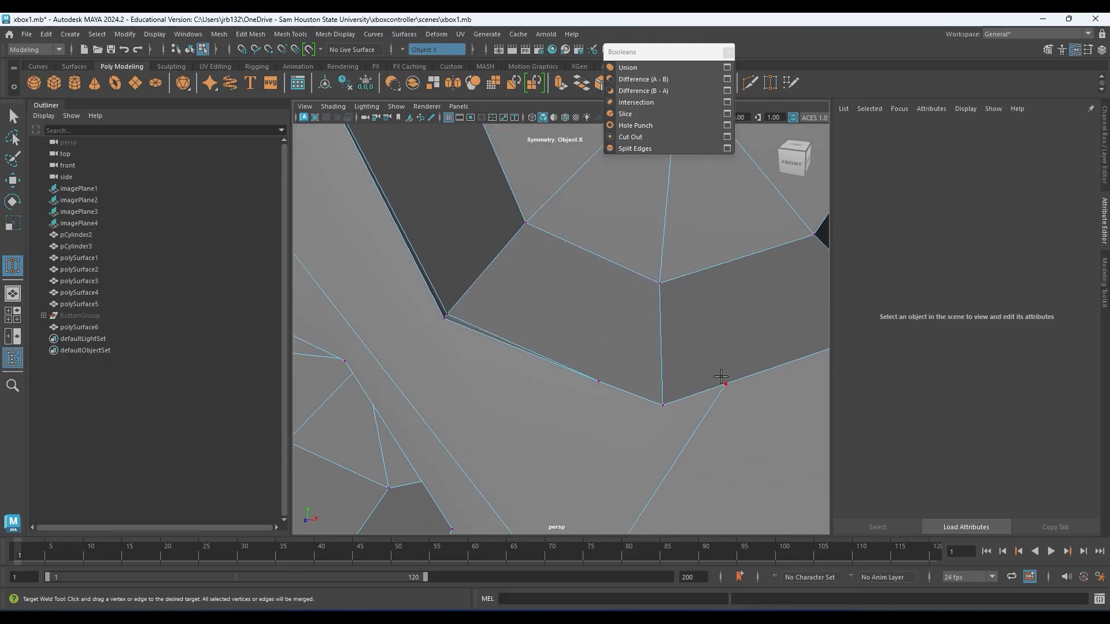
alt+drag(678, 372, 593, 400)
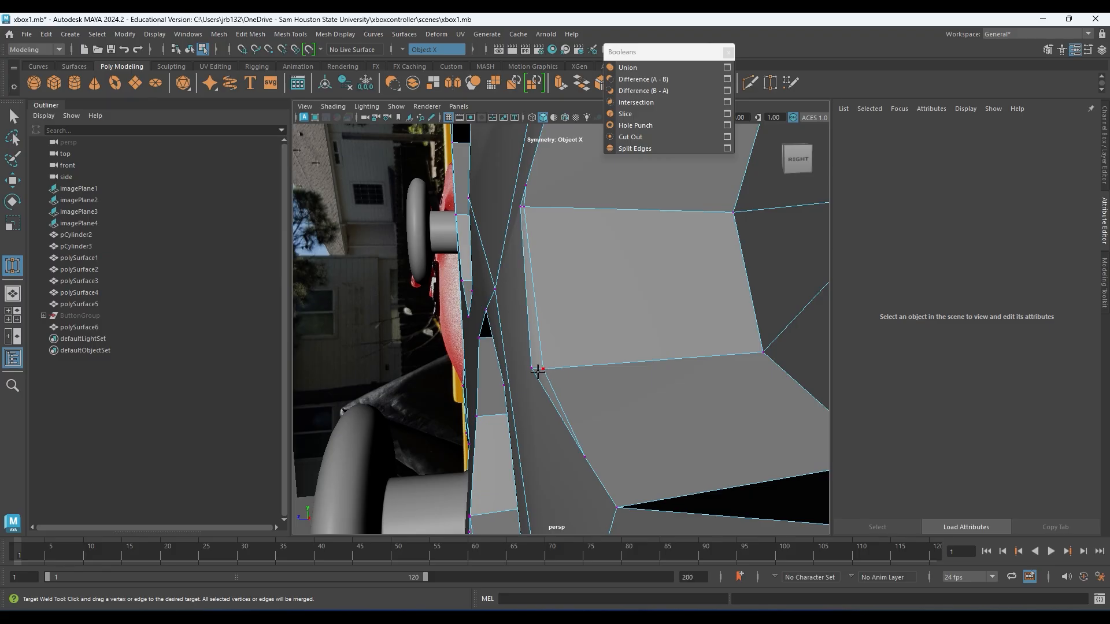
drag(534, 369, 543, 369)
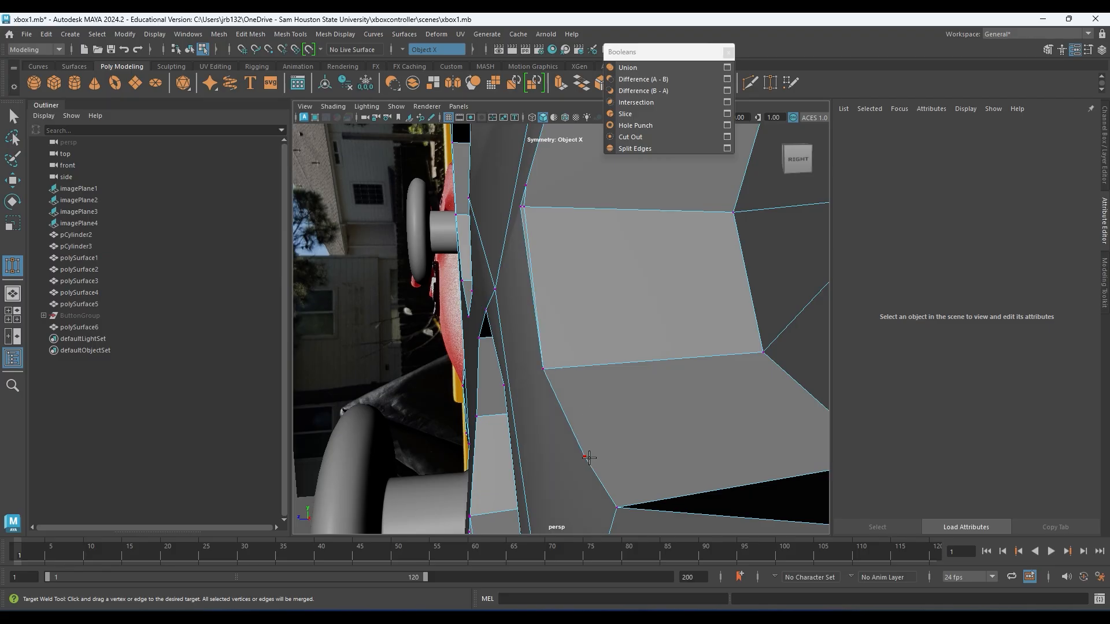
alt+drag(557, 310, 579, 341)
alt+right_drag(580, 335, 798, 422)
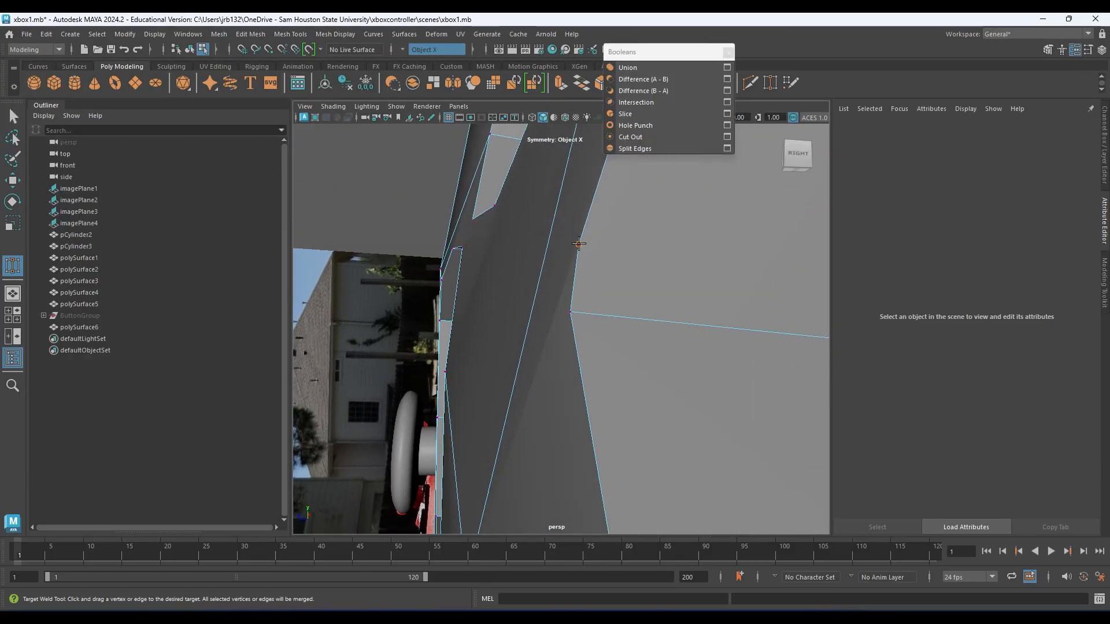
drag(569, 299, 573, 312)
alt+drag(666, 290, 745, 281)
alt+middle_drag(646, 370, 582, 307)
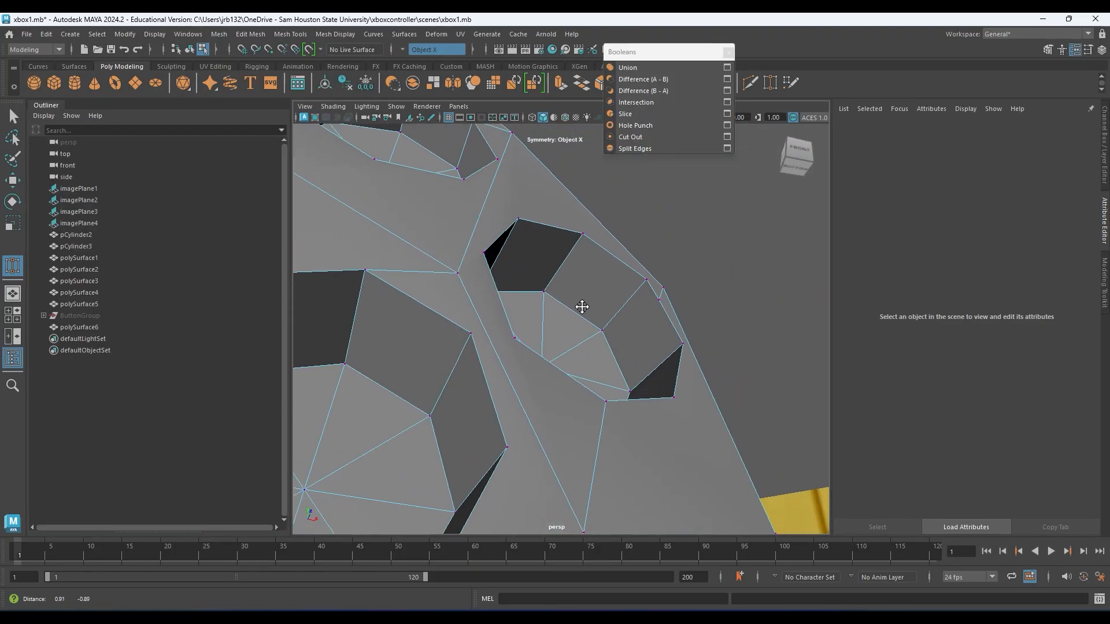
- Weld the stray vertex on the outermost hole's outer rim to the corner vertex above it
alt+right_drag(582, 307, 736, 344)
alt+drag(736, 344, 723, 258)
alt+middle_drag(724, 258, 525, 391)
alt+right_drag(524, 391, 624, 321)
alt+drag(584, 316, 635, 327)
drag(558, 322, 535, 240)
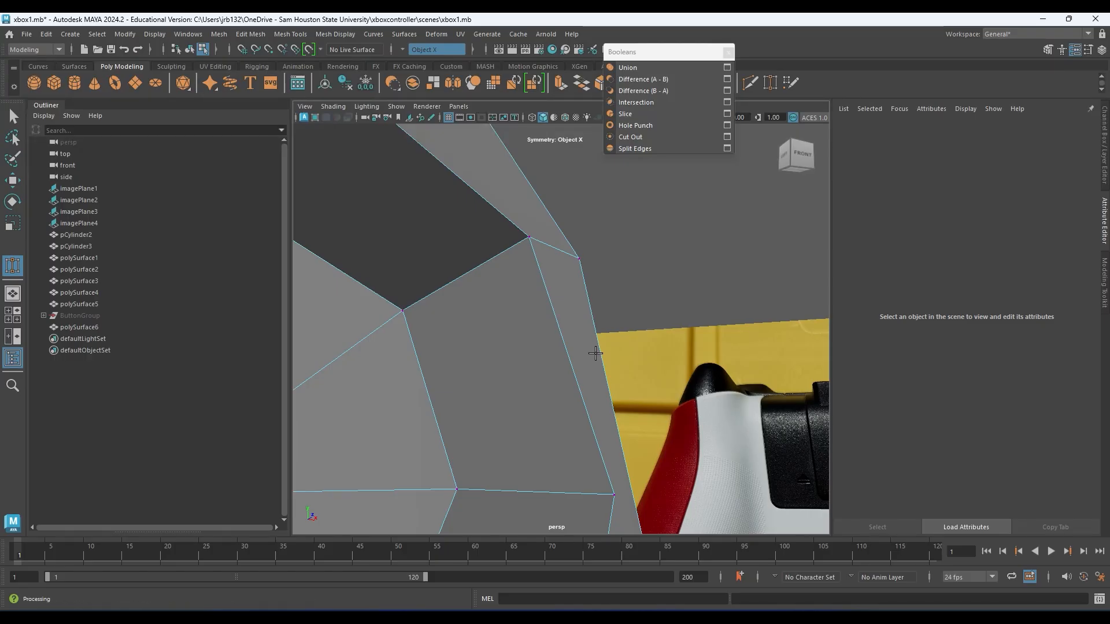
- Weld the stray vertex at the lowest hole's lower inner rim into the nearby corner vertex
alt+right_drag(595, 354, 498, 301)
alt+drag(540, 320, 481, 347)
alt+middle_drag(480, 423, 697, 361)
alt+middle_drag(561, 373, 613, 198)
alt+middle_drag(555, 349, 627, 280)
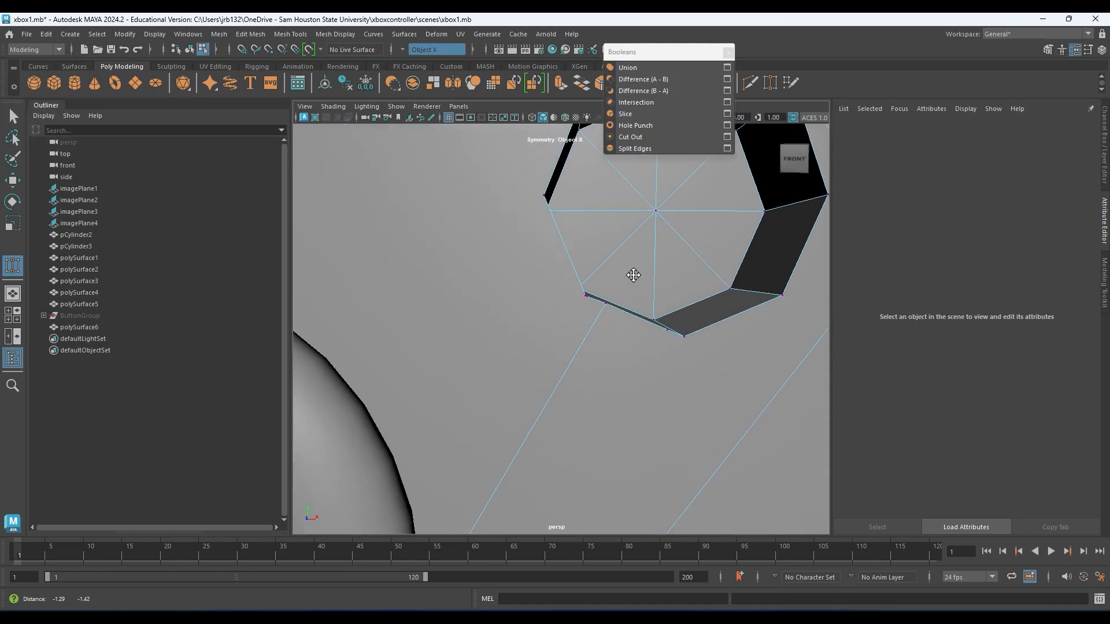
alt+drag(590, 369, 562, 361)
alt+right_drag(563, 361, 539, 376)
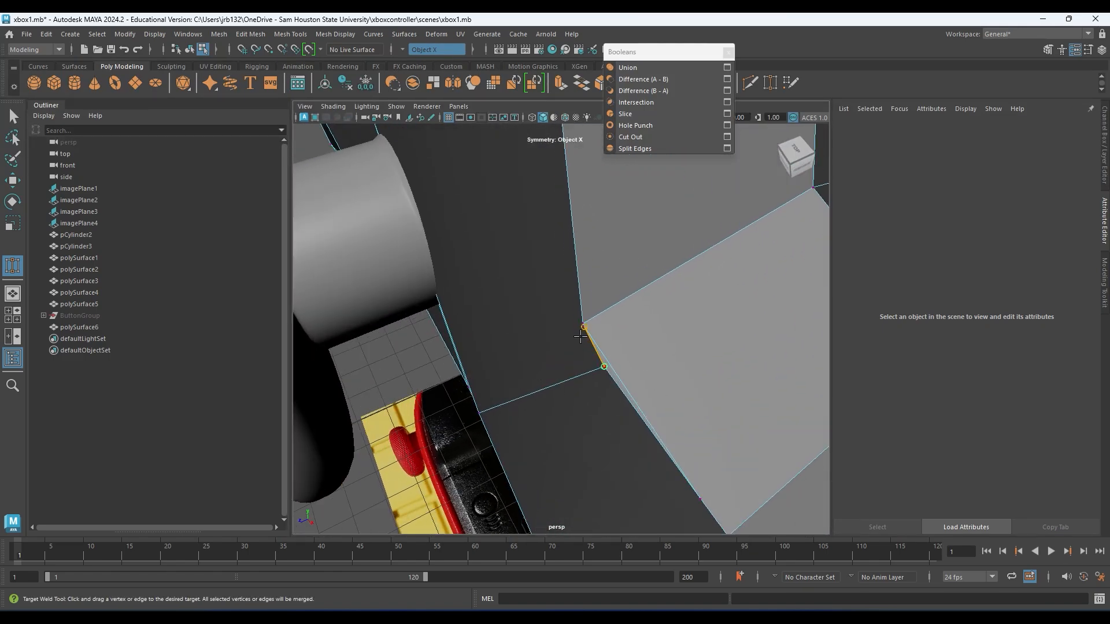
drag(579, 330, 583, 328)
alt+drag(577, 385, 627, 350)
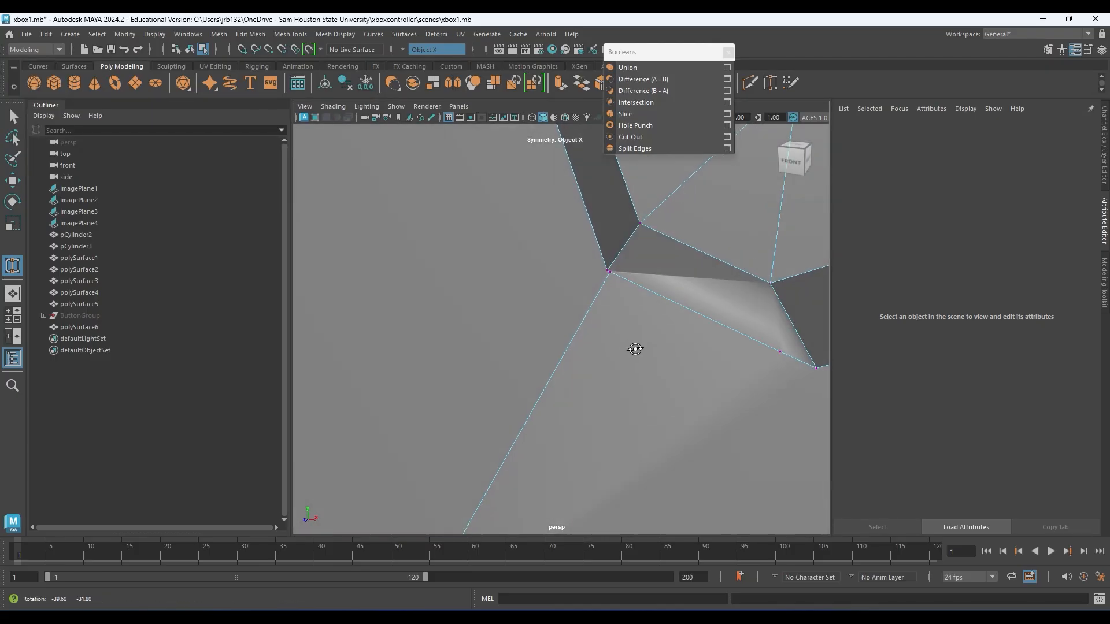
alt+right_drag(627, 349, 654, 330)
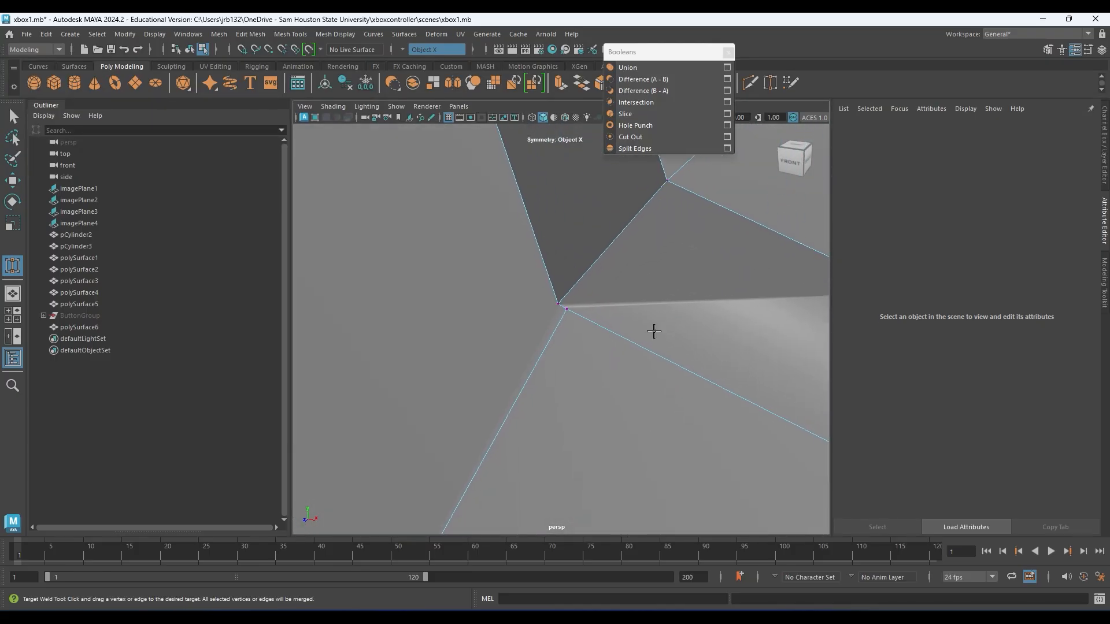
alt+drag(589, 298, 583, 326)
scroll(536, 347, down, 5)
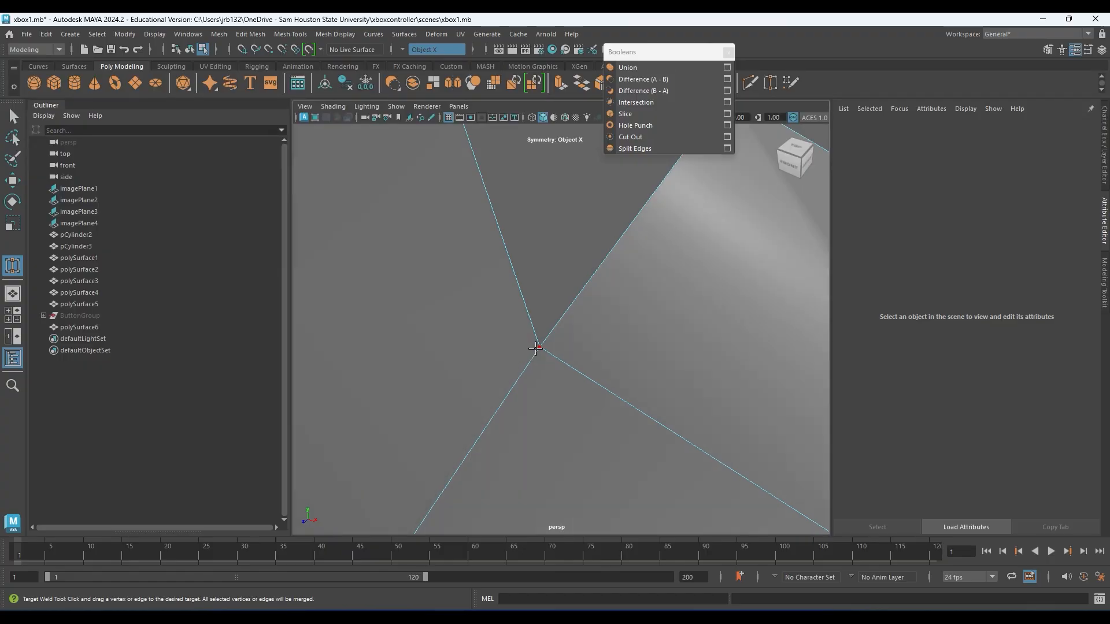
- Delete the stray vertex beside the bottom corner of the lowest hole's rim
alt+drag(628, 368, 673, 386)
alt+right_drag(589, 370, 688, 373)
alt+middle_drag(448, 252, 500, 299)
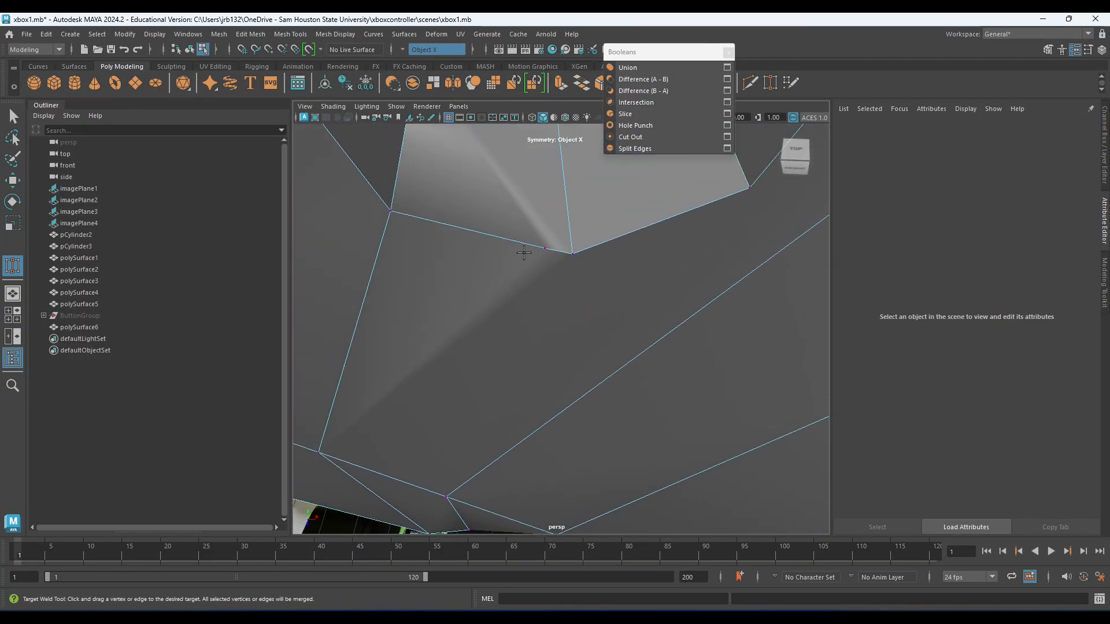
key(q)
click(541, 249)
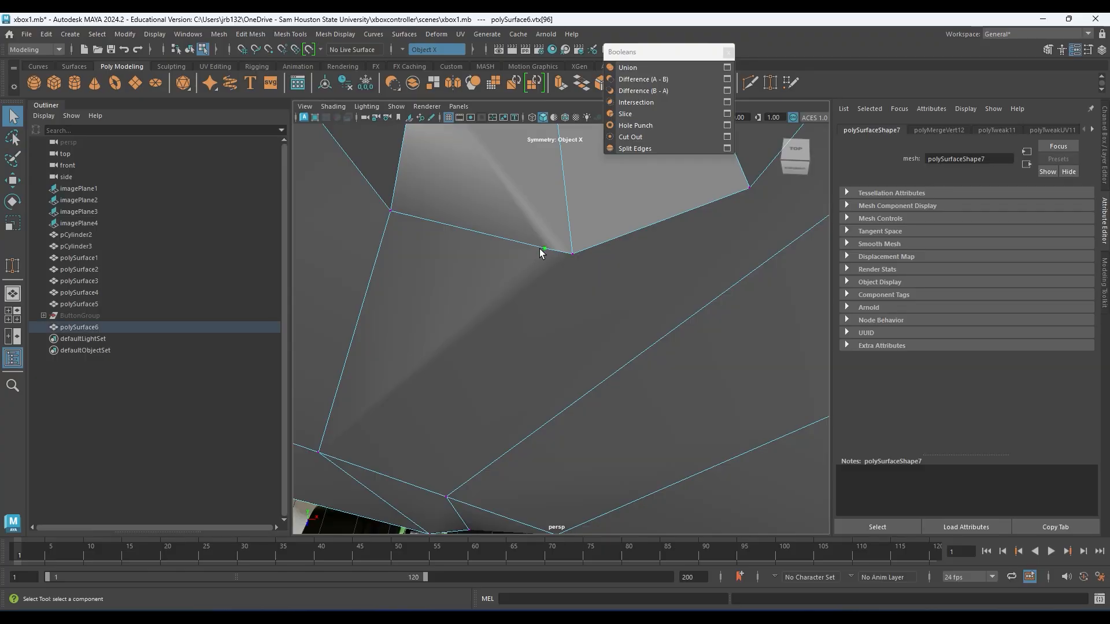
key(Delete)
scroll(620, 218, down, 5)
alt+drag(500, 282, 545, 283)
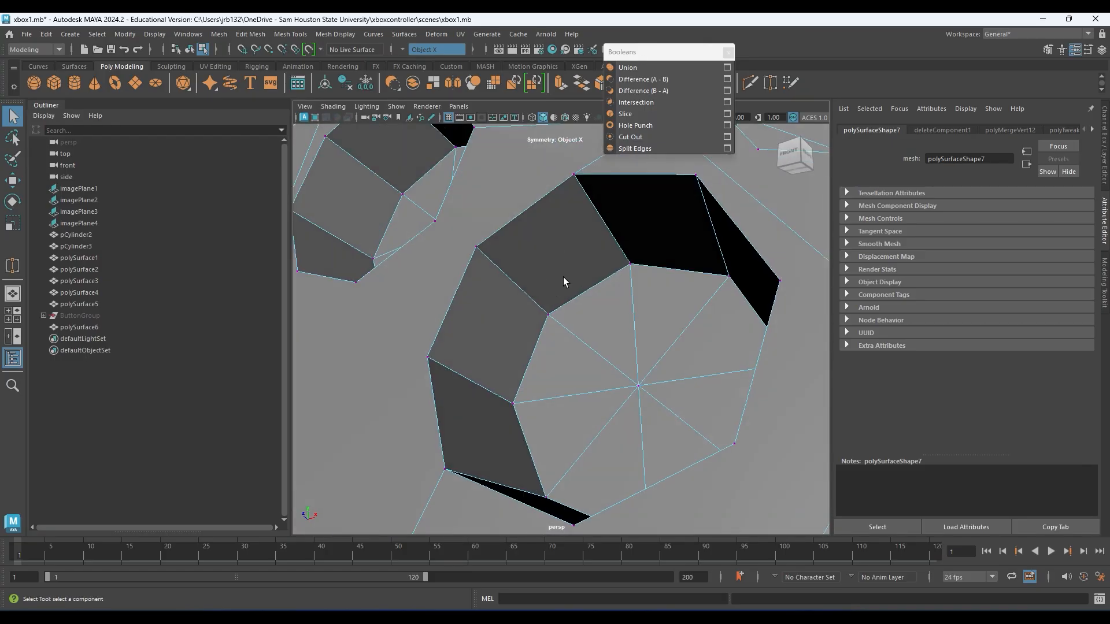
- Weld the stray vertex on the innermost hole's upper rim to the neighbouring corner vertex
alt+drag(563, 281, 614, 266)
alt+middle_drag(394, 221, 624, 315)
alt+drag(583, 215, 557, 274)
alt+middle_drag(582, 198, 547, 356)
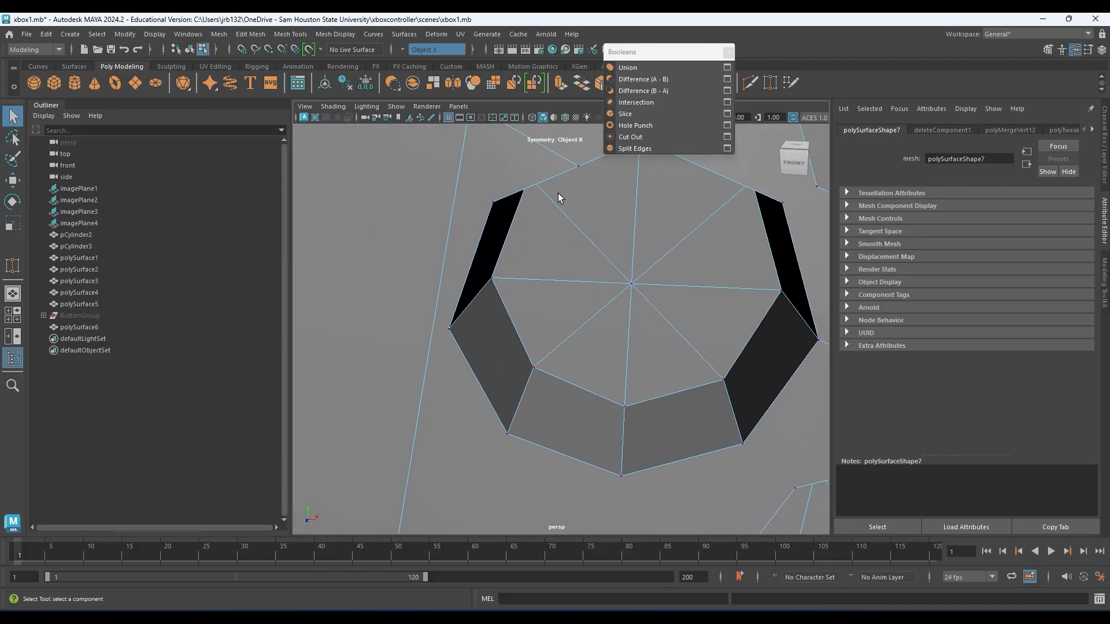
alt+middle_drag(529, 239, 478, 349)
alt+drag(510, 350, 529, 234)
alt+middle_drag(490, 336, 541, 333)
alt+right_drag(541, 332, 711, 348)
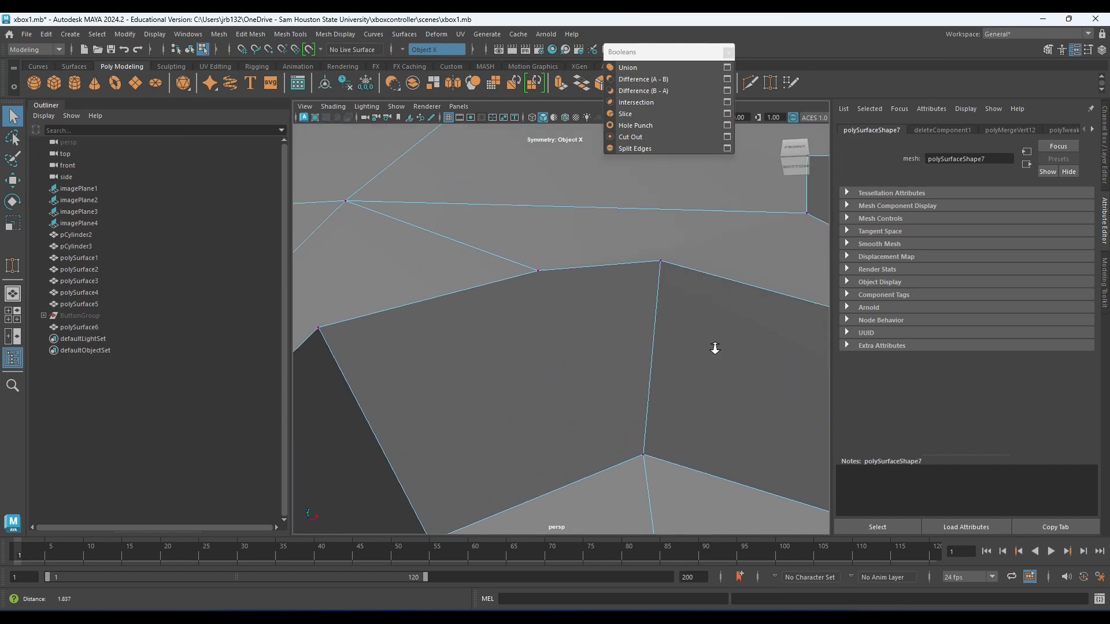
click(538, 271)
shift+right_drag(539, 271, 539, 242)
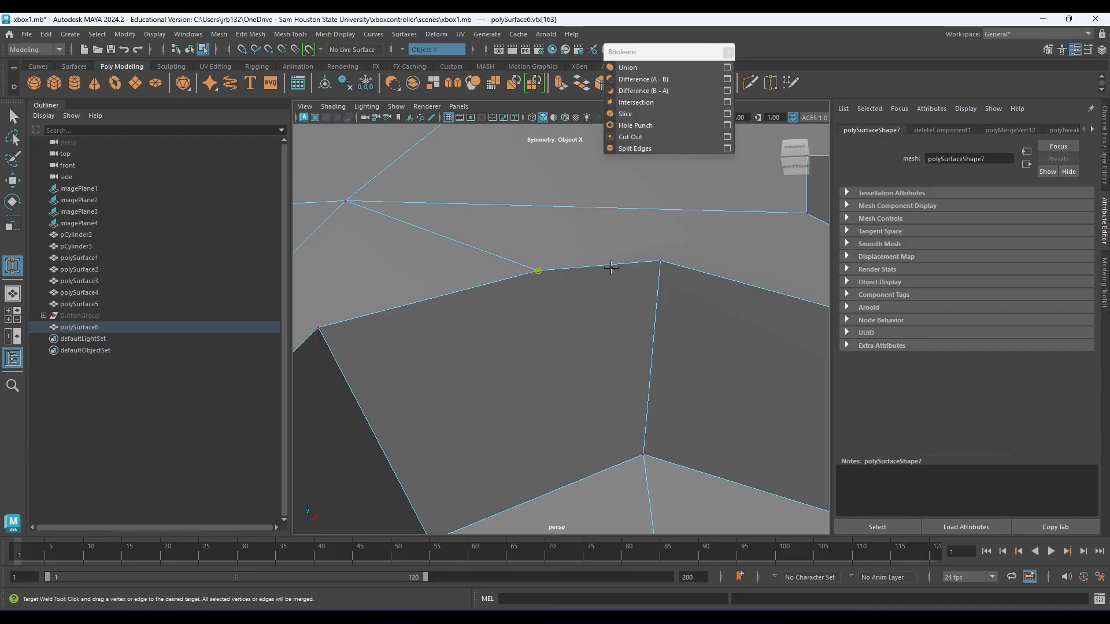
drag(693, 247, 690, 252)
- Use Multi-Cut to add an edge between the facing rim corners of the innermost hole and the lowest hole
alt+right_drag(558, 299, 525, 283)
alt+drag(525, 283, 543, 325)
alt+middle_drag(543, 325, 599, 314)
alt+right_drag(600, 314, 396, 292)
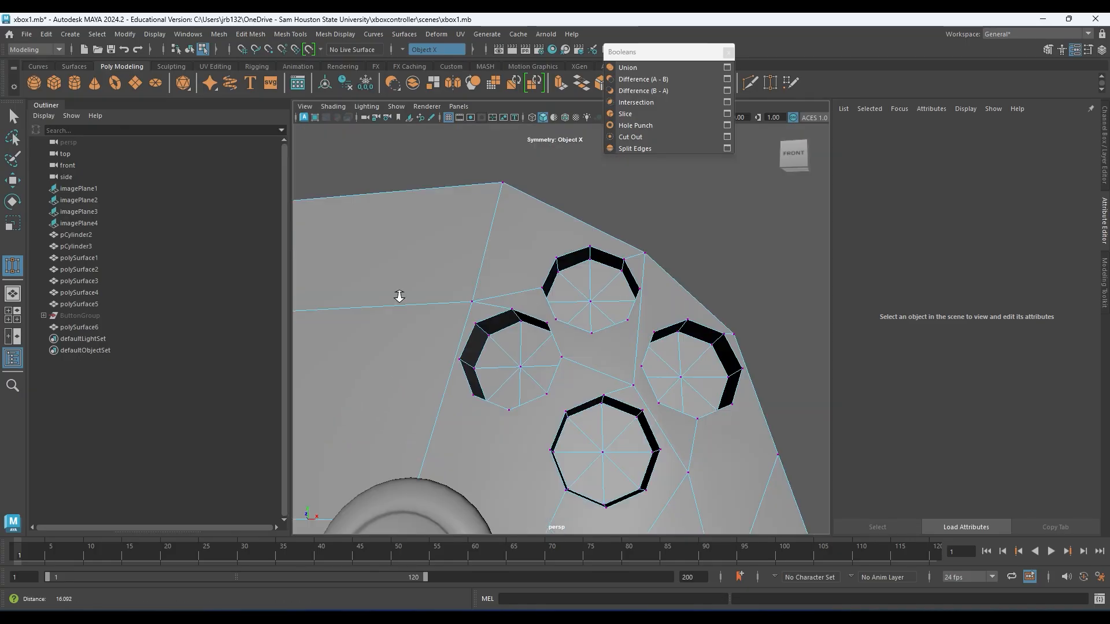
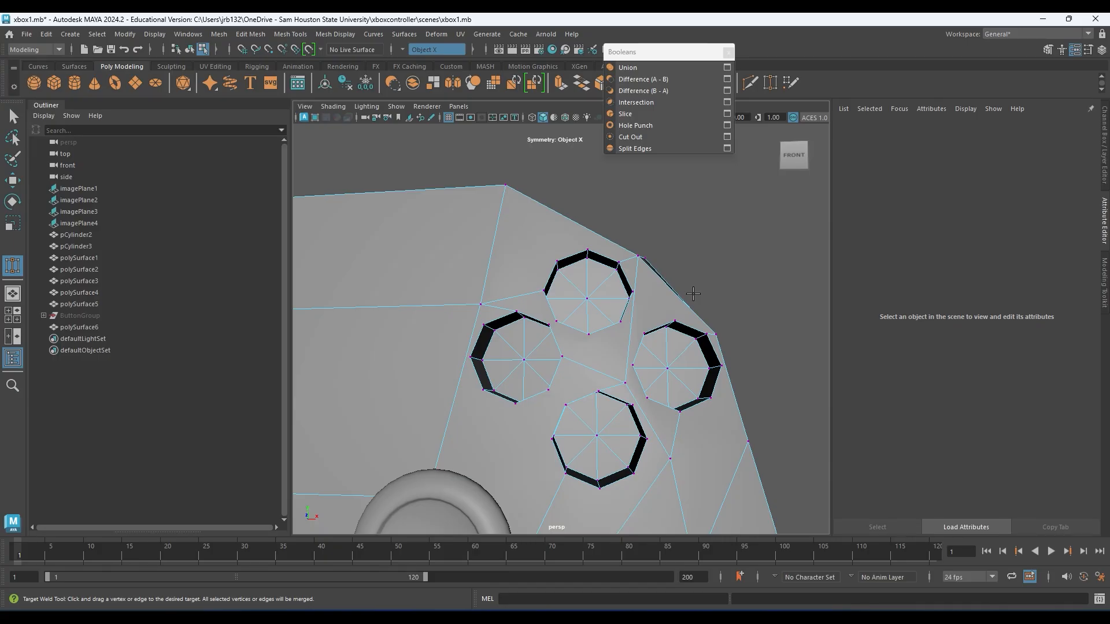
scroll(585, 350, up, 6)
alt+middle_drag(695, 304, 652, 301)
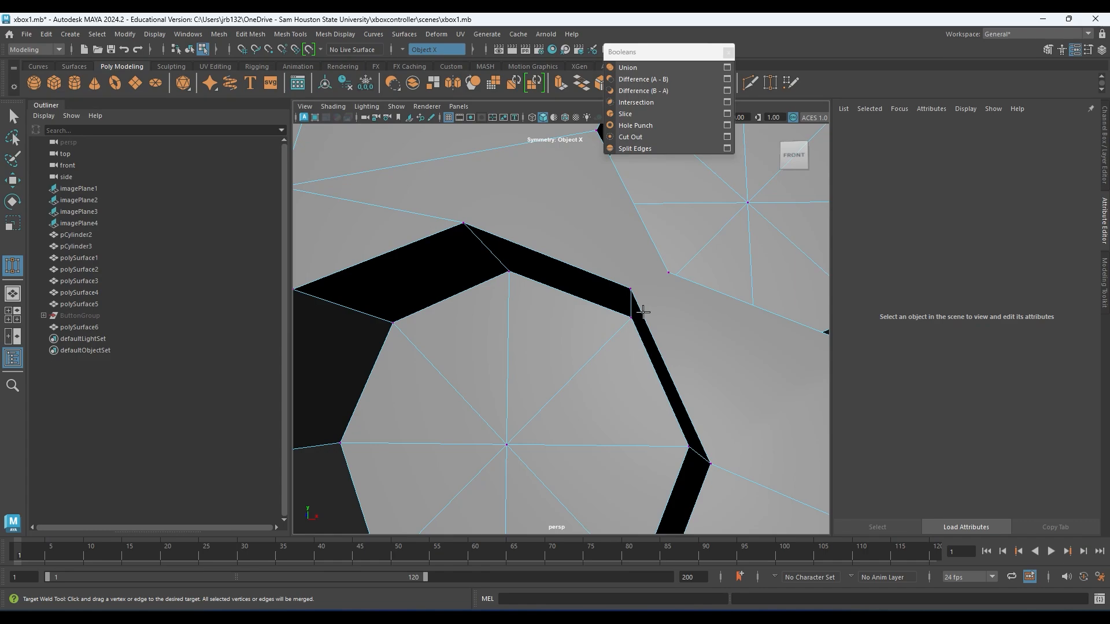
key(q)
shift+right_click(605, 274)
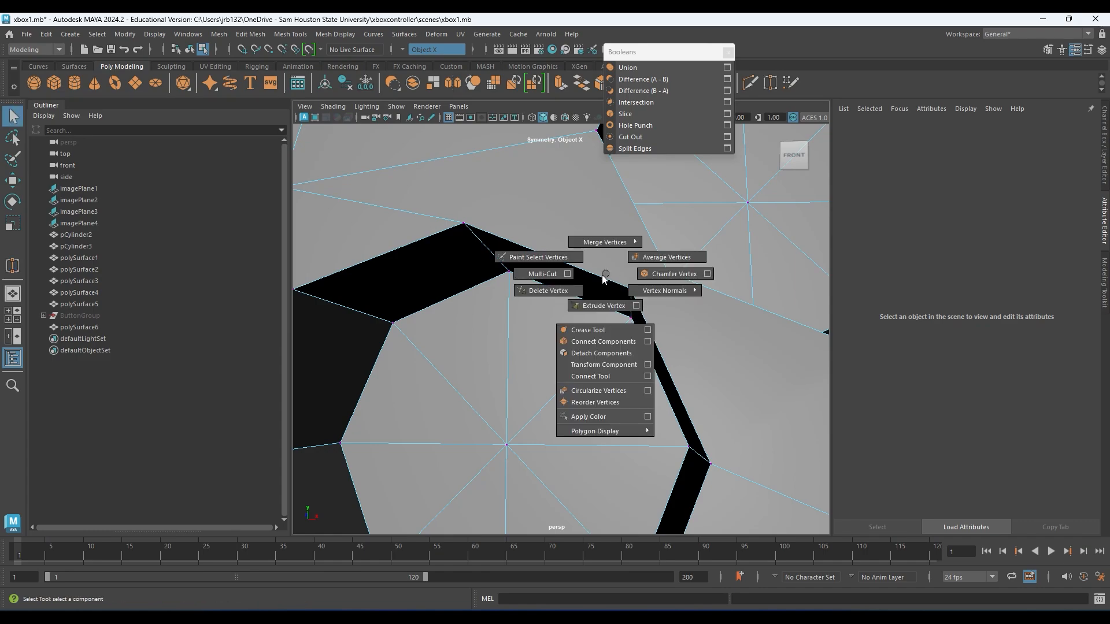
shift+right_drag(603, 279, 572, 276)
alt+drag(603, 278, 636, 278)
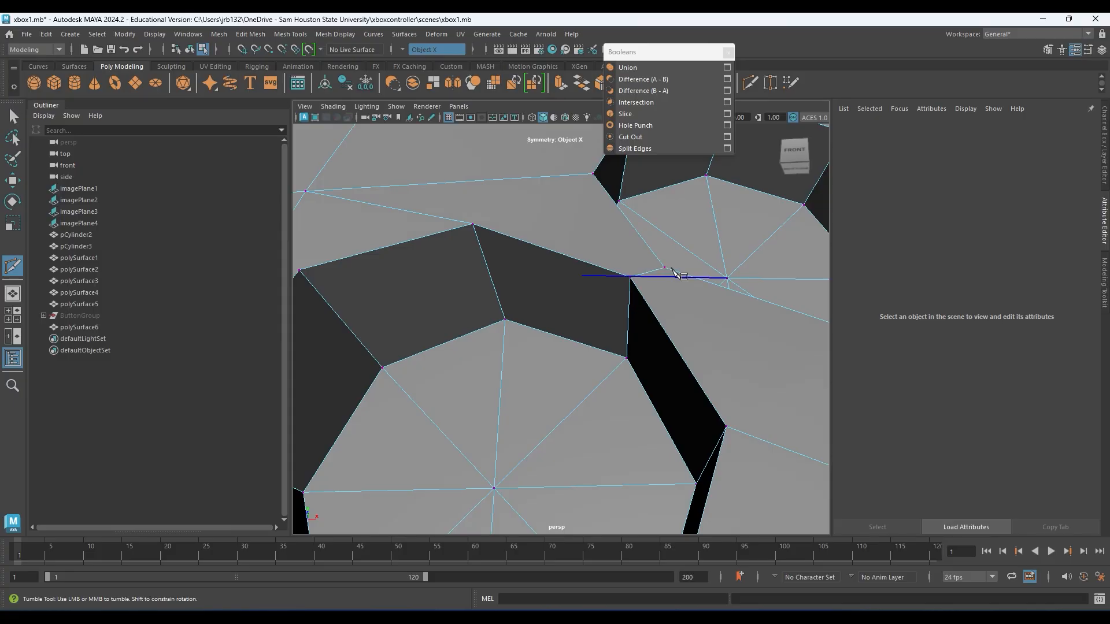
alt+middle_drag(595, 313, 802, 304)
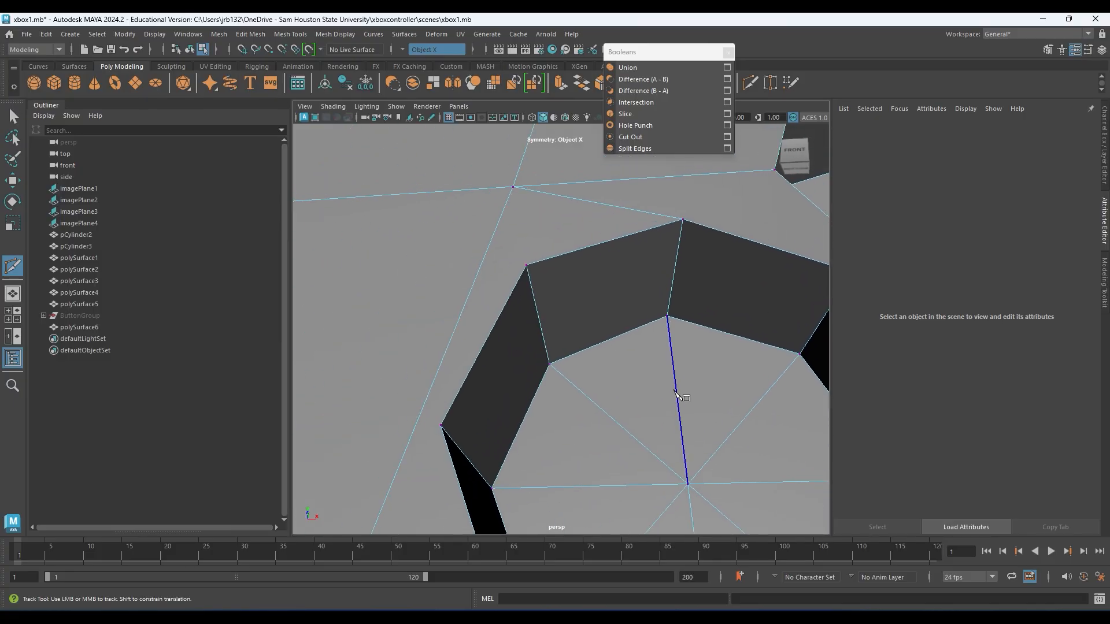
alt+middle_drag(664, 386, 565, 226)
scroll(555, 254, down, 4)
alt+middle_drag(620, 435, 510, 409)
scroll(568, 324, up, 5)
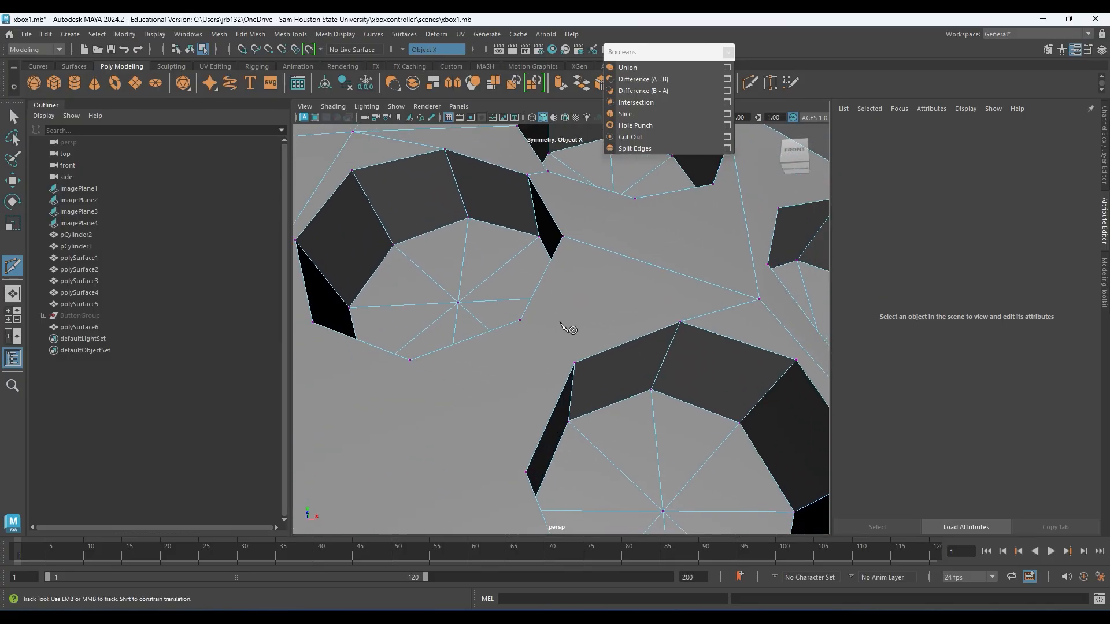
alt+drag(580, 350, 548, 359)
click(509, 387)
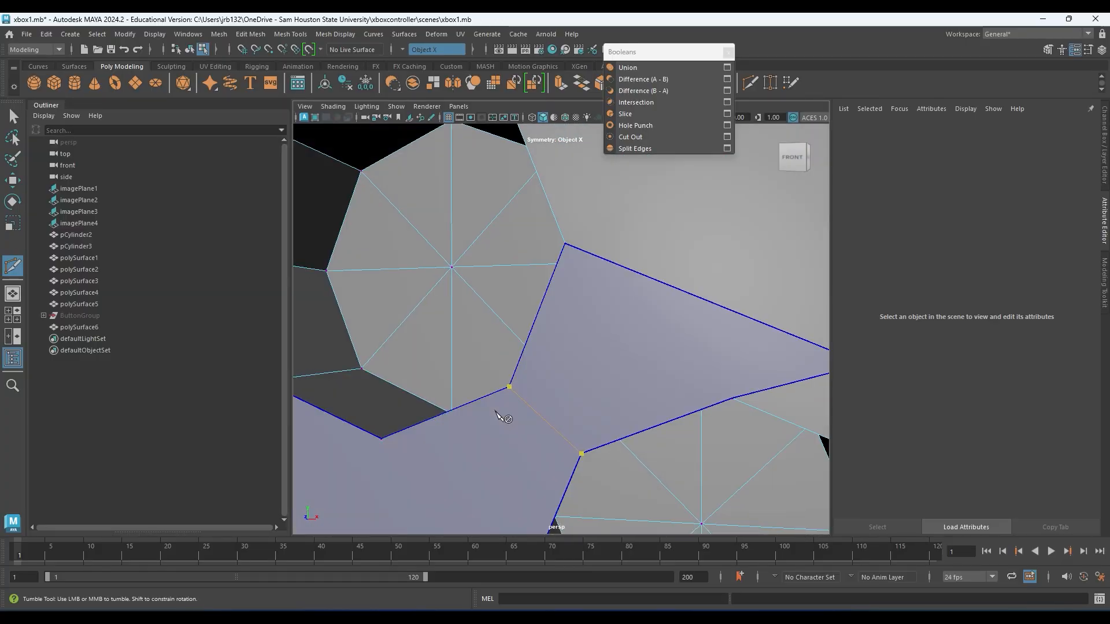
key(Return)
- Delete the edges meeting at the central vertex between the four holes, along with that vertex
alt+drag(632, 373, 660, 297)
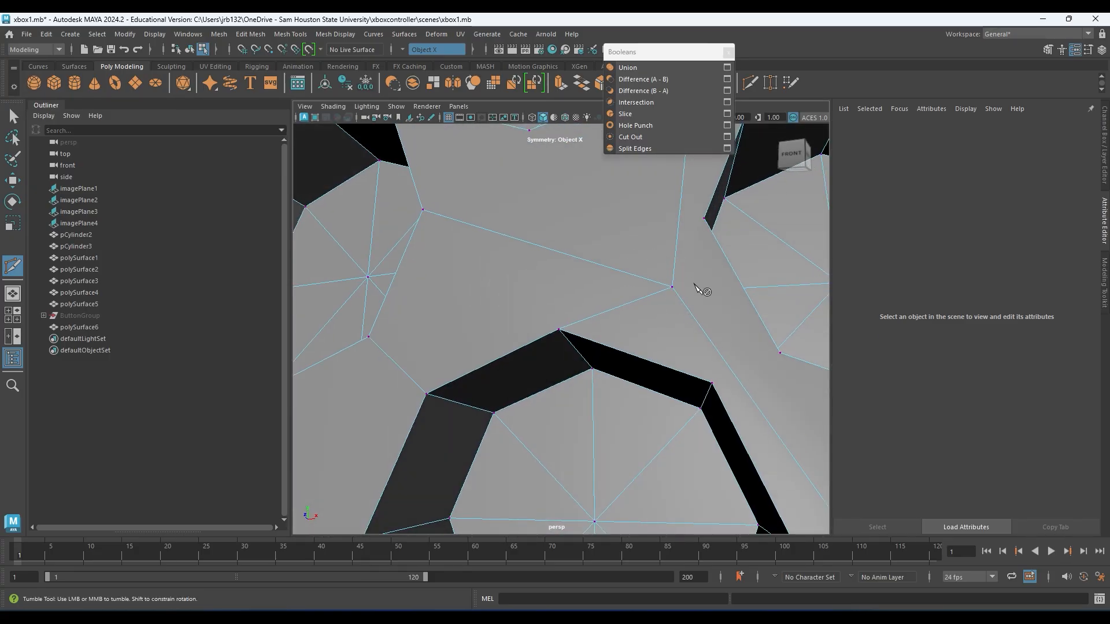
alt+right_drag(640, 314, 546, 312)
alt+drag(600, 350, 586, 300)
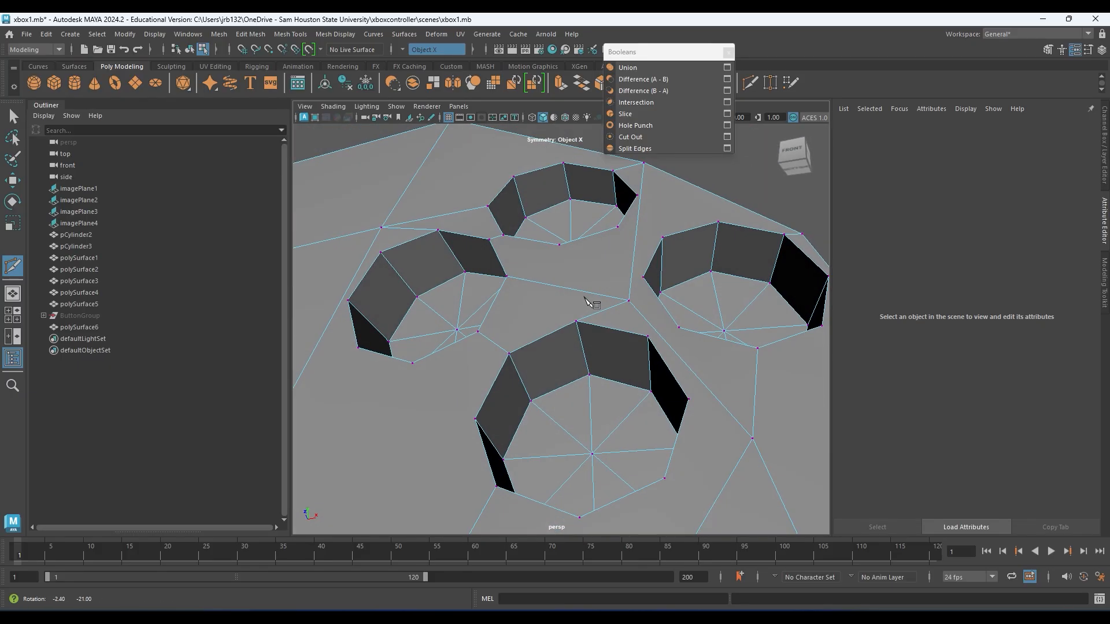
key(q)
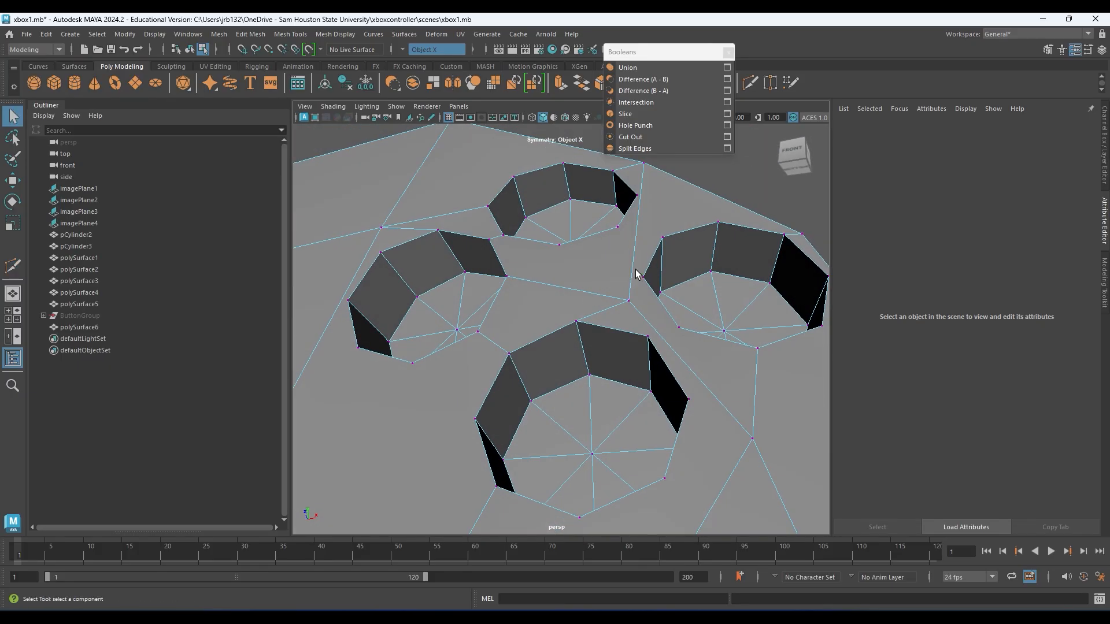
click(641, 206)
shift+click(597, 299)
shift+click(639, 314)
alt+middle_drag(754, 398, 685, 329)
alt+right_drag(685, 329, 643, 326)
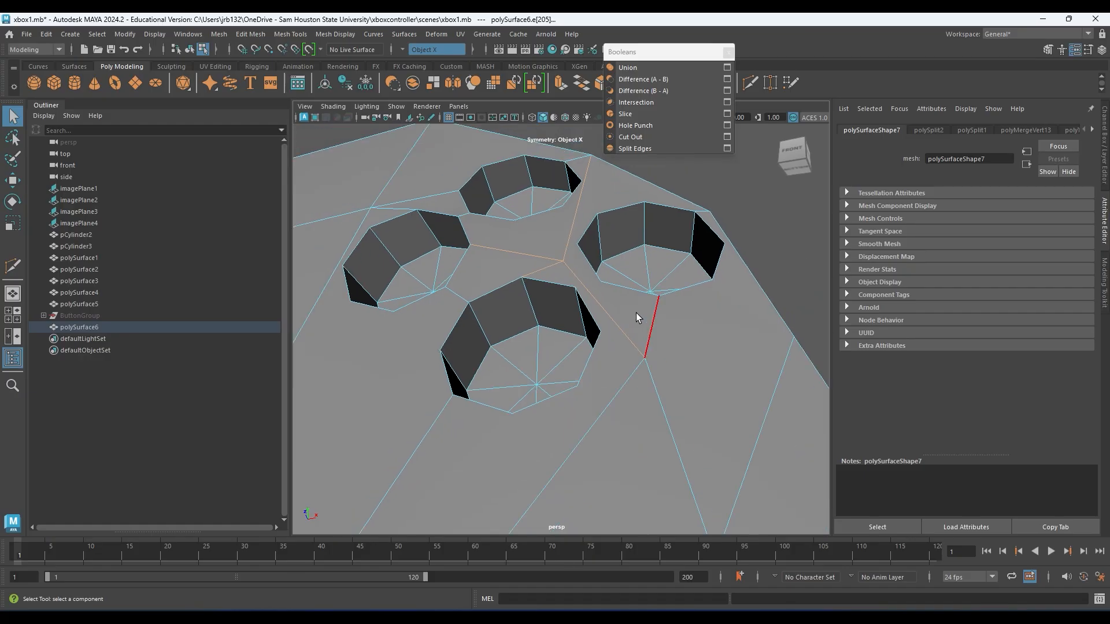
key(Delete)
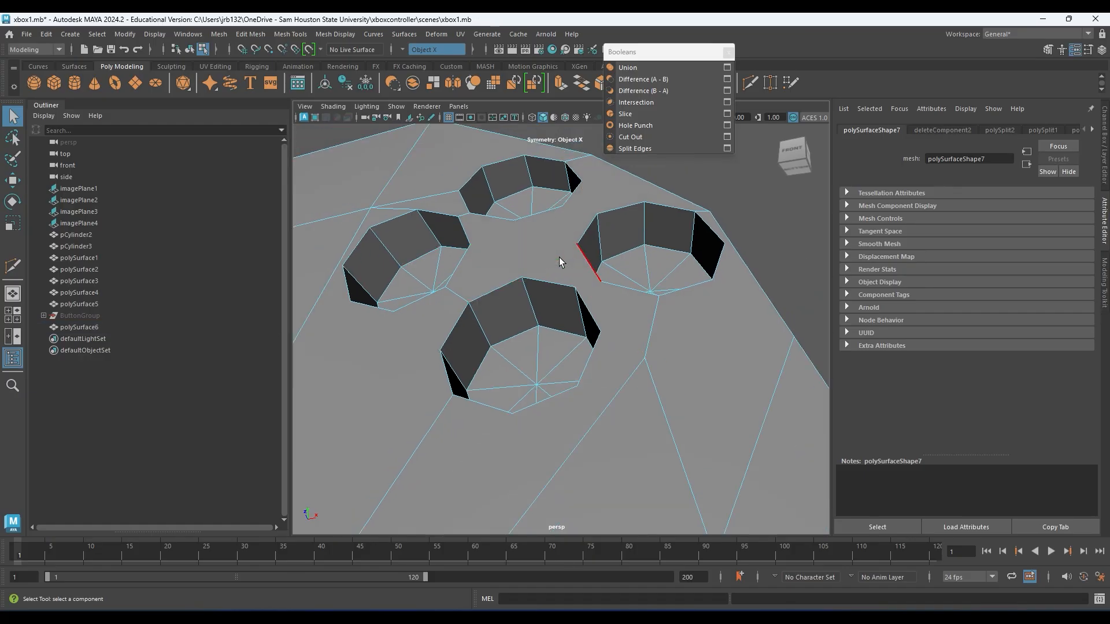
alt+drag(500, 317, 531, 289)
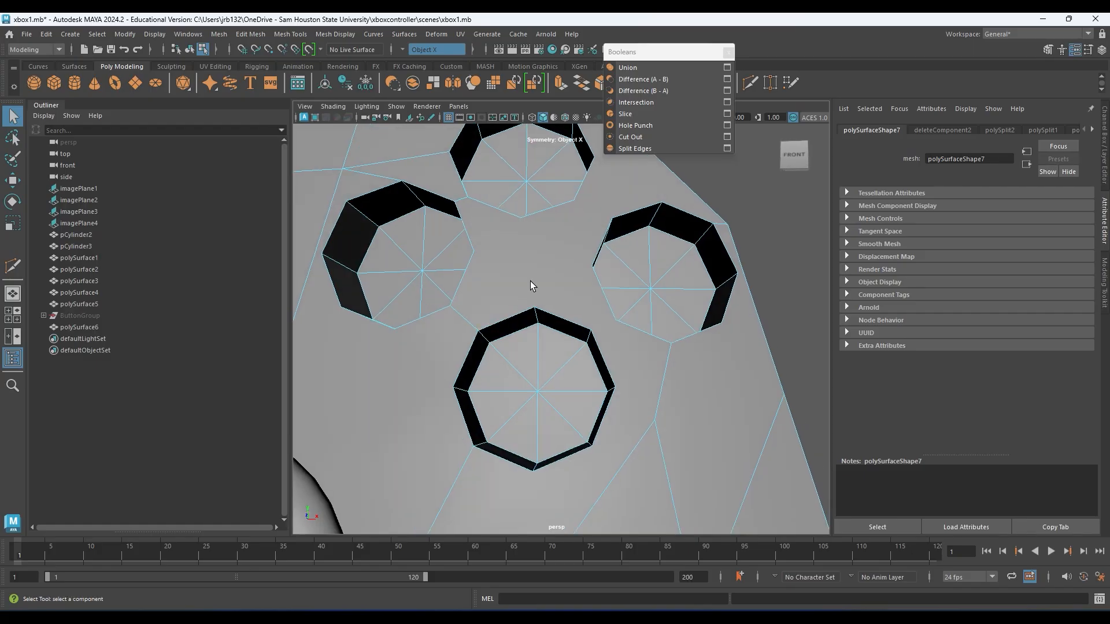
key(ctrl+z)
key(ctrl+Delete)
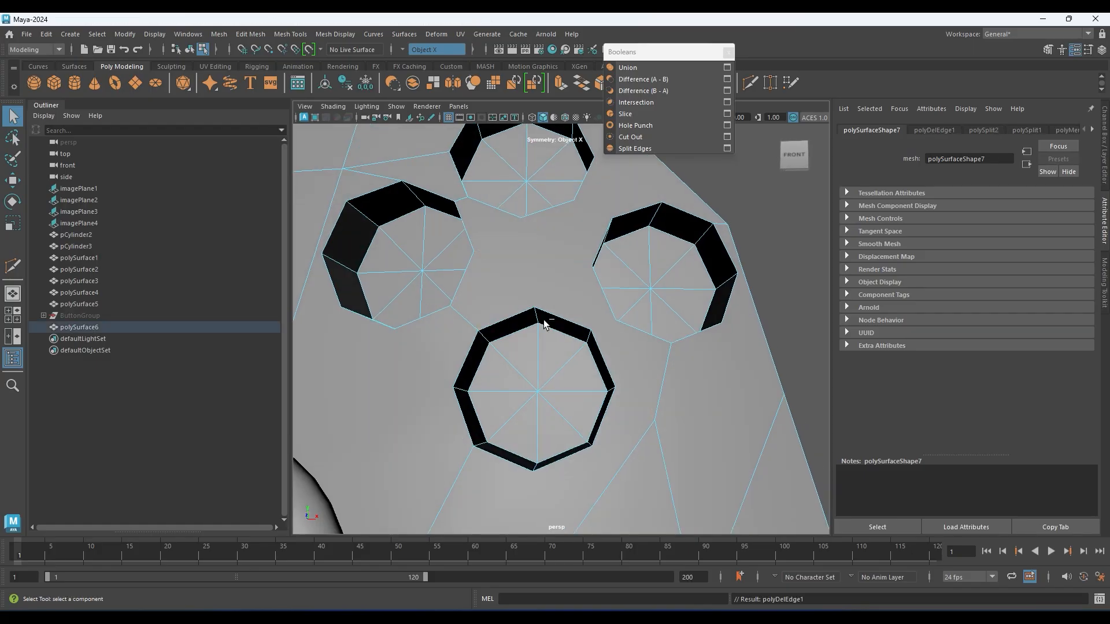
- Cut an edge from the lowest hole's top corner to the top hole's bottom corner
alt+right_drag(561, 321, 587, 280)
alt+middle_drag(513, 347, 601, 370)
alt+drag(529, 318, 531, 297)
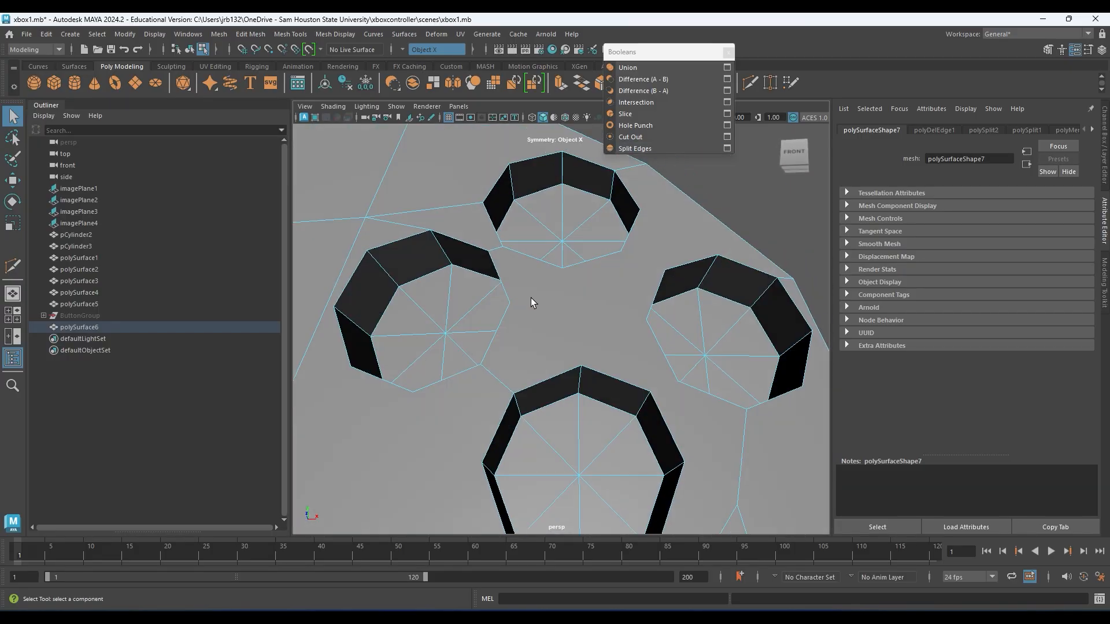
shift+right_drag(500, 279, 455, 279)
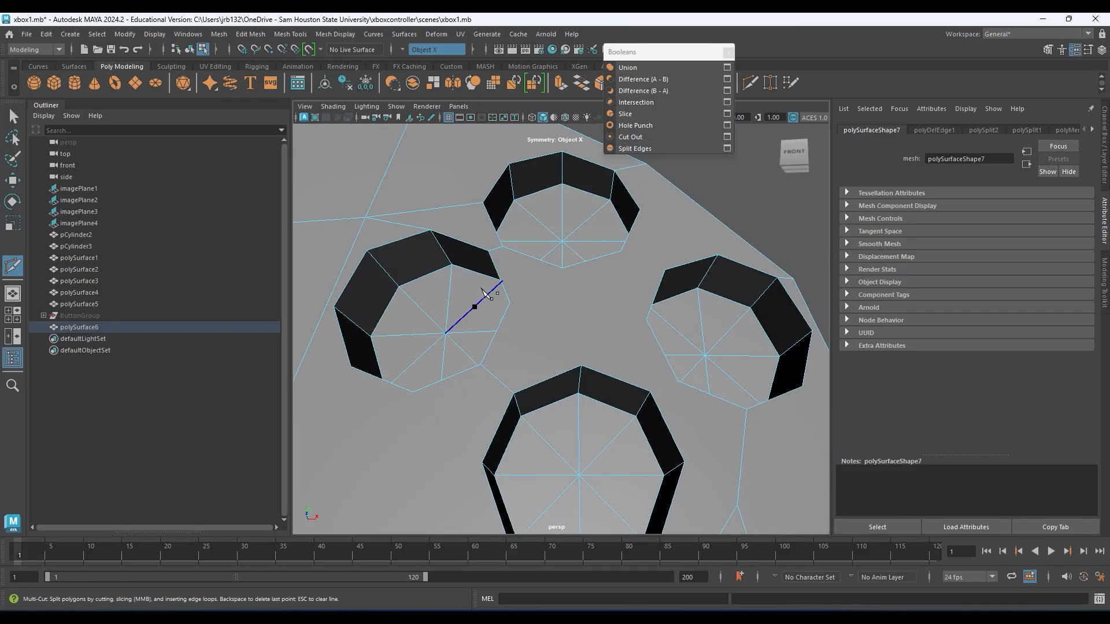
alt+drag(588, 354, 557, 358)
click(580, 355)
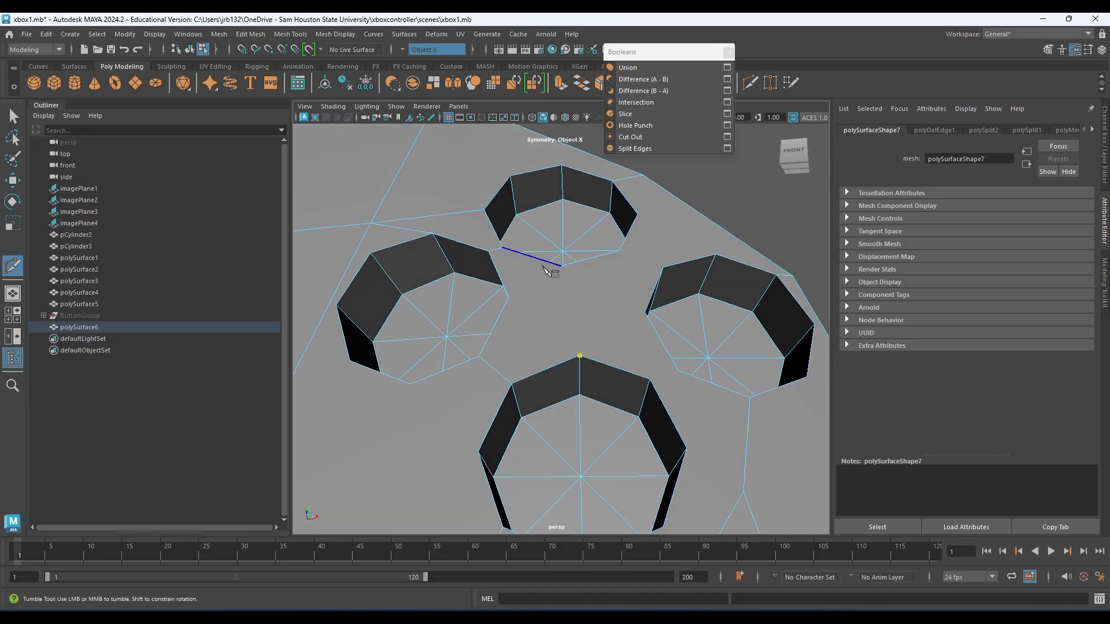
right_click(573, 274)
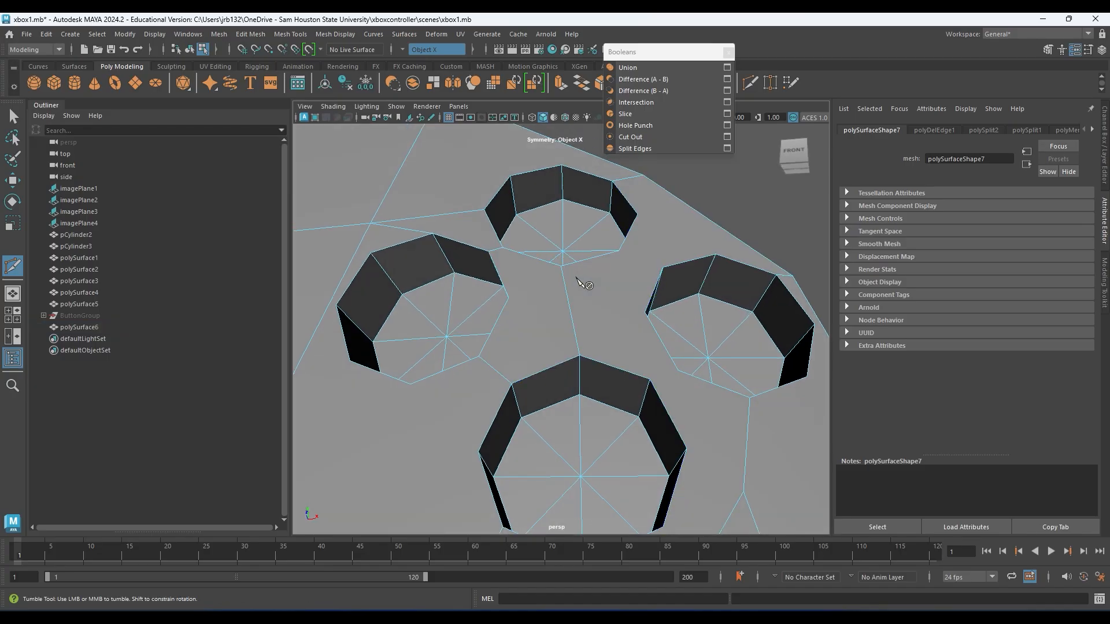
- Cut an edge across the middle from the innermost hole's facing corner to the outermost hole's facing corner
click(509, 297)
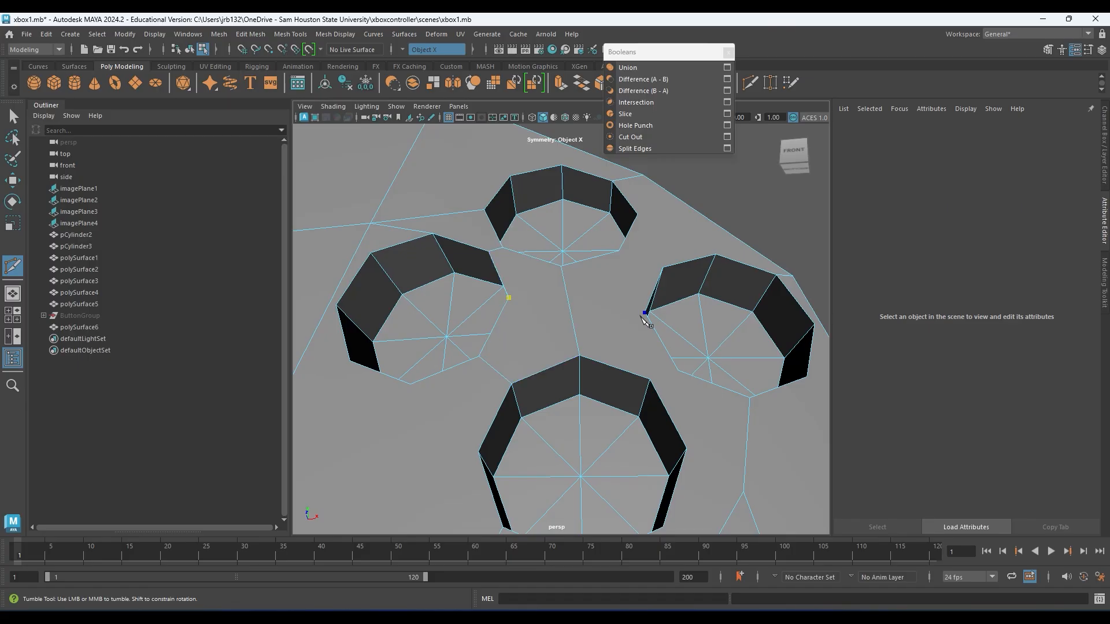
alt+drag(640, 317, 627, 350)
click(645, 341)
right_click(655, 350)
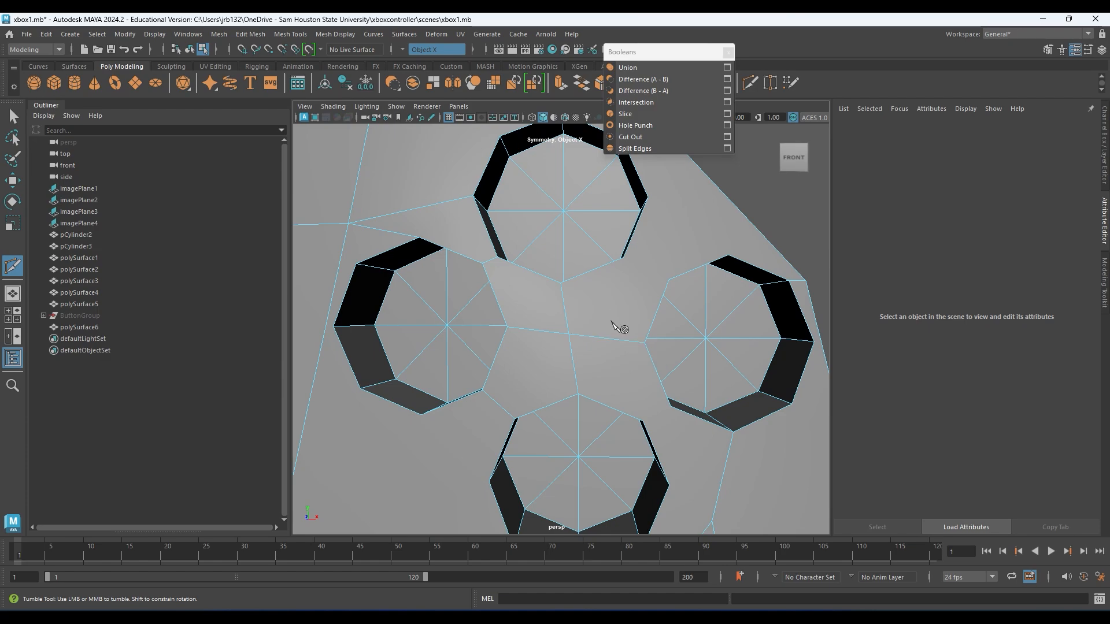
- Cut edges connecting the outermost hole's rim corners to the nearest corners of the top hole and the lowest hole
alt+drag(619, 329, 596, 232)
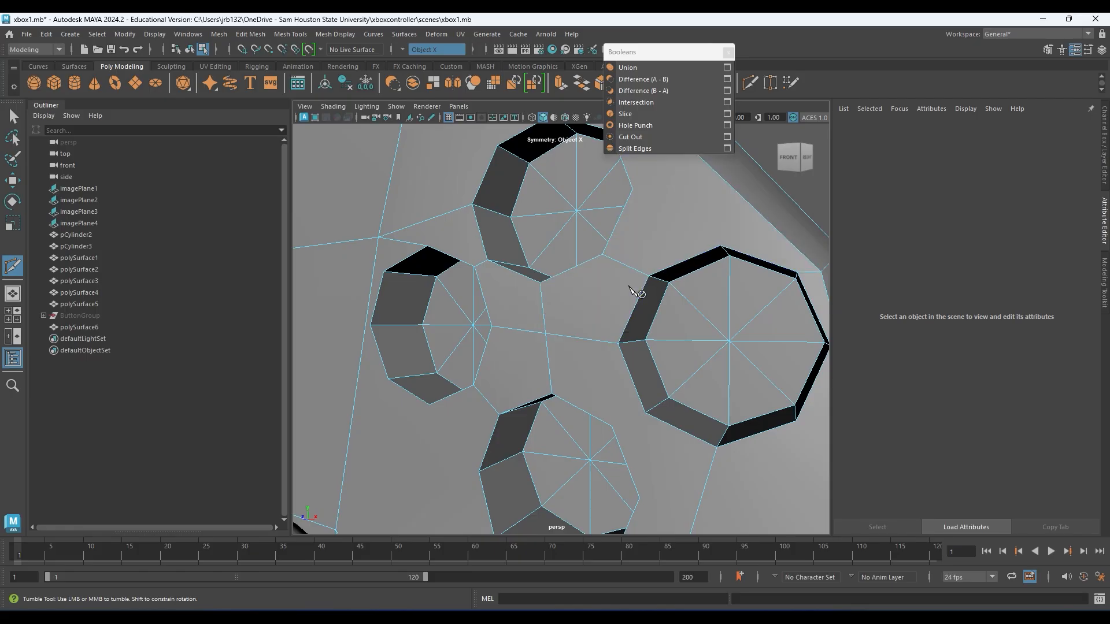
alt+drag(629, 412, 614, 399)
alt+middle_drag(614, 399, 585, 347)
alt+right_drag(585, 347, 706, 374)
alt+drag(706, 374, 717, 361)
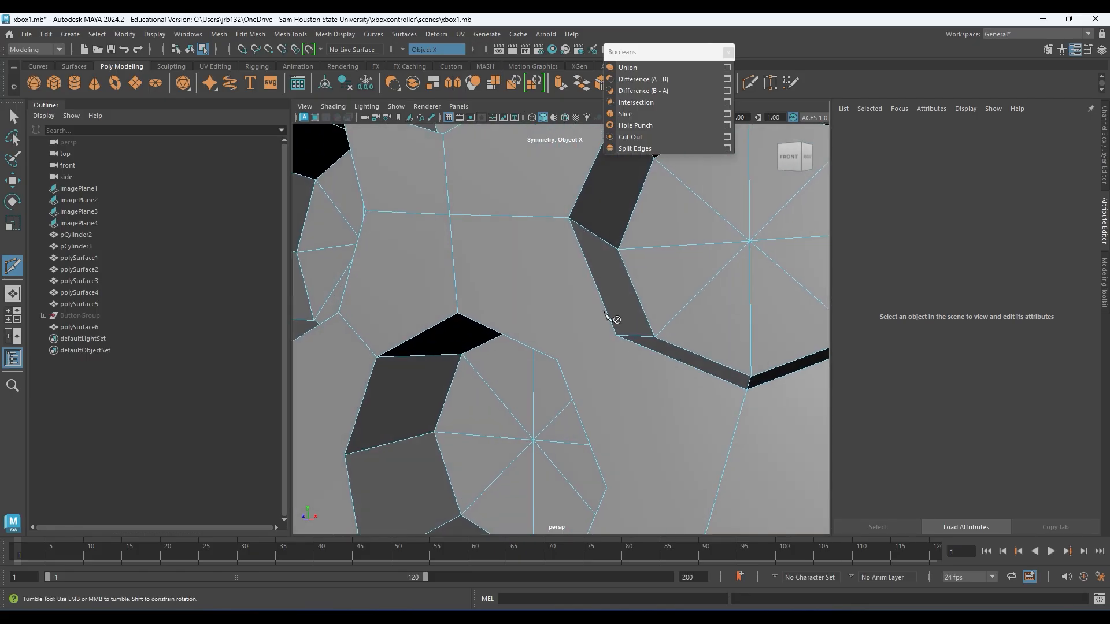
click(616, 335)
click(557, 361)
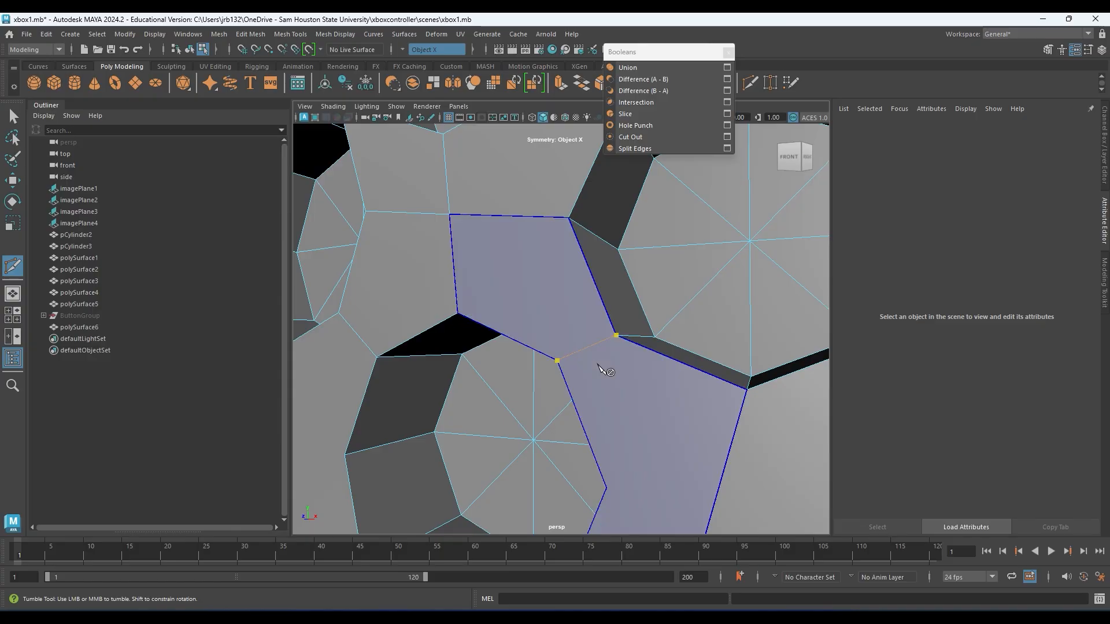
right_click(594, 358)
- Cut an edge from the lowest hole's outer corner to the outermost hole's bottom corner
alt+drag(667, 408, 689, 383)
alt+middle_drag(705, 388, 598, 355)
drag(571, 334, 639, 401)
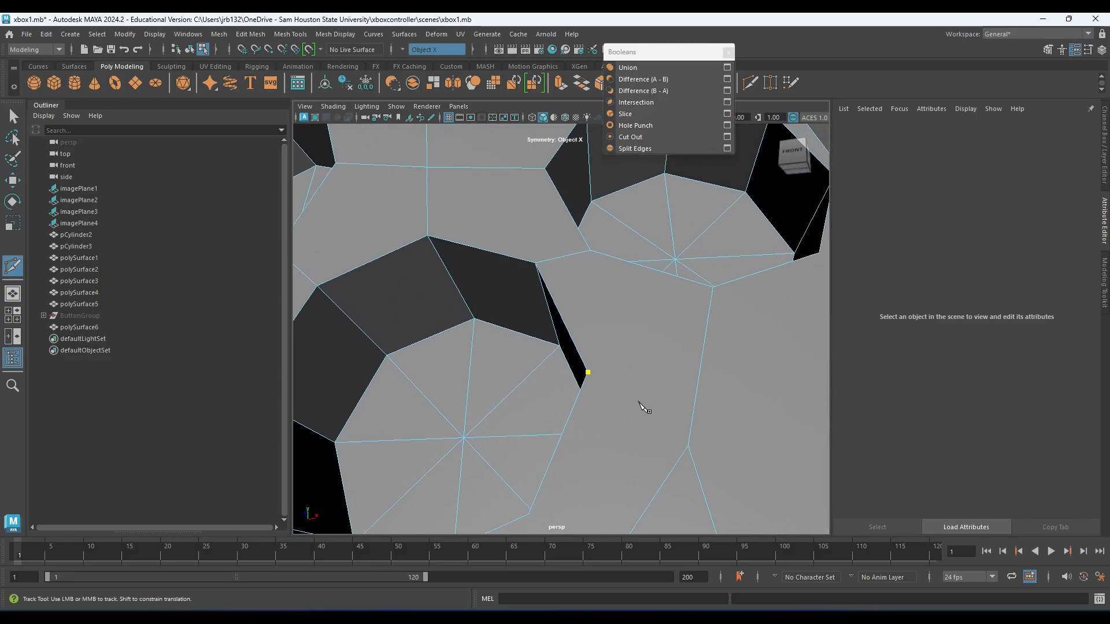
click(715, 289)
- Cut an edge from the outermost hole's top corner to the top hole's outer corner
alt+drag(735, 325, 587, 391)
mouse_move(649, 272)
alt+mouse_down()
mouse_move(631, 227)
mouse_move(659, 272)
alt+mouse_up()
alt+middle_drag(659, 272, 738, 334)
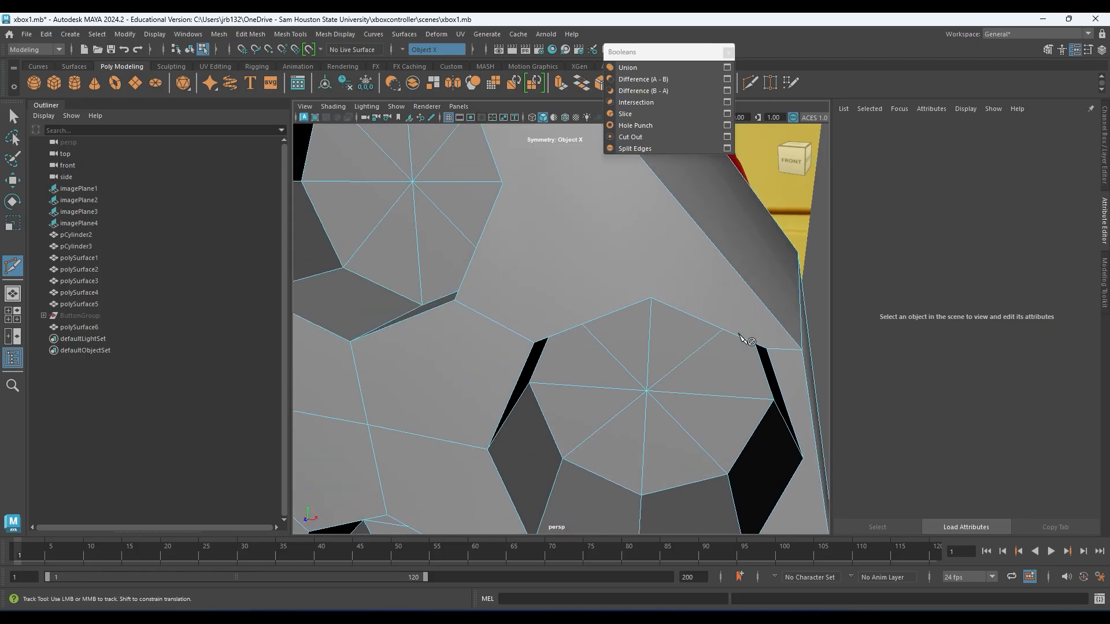
drag(626, 305, 651, 297)
alt+middle_drag(589, 244, 653, 292)
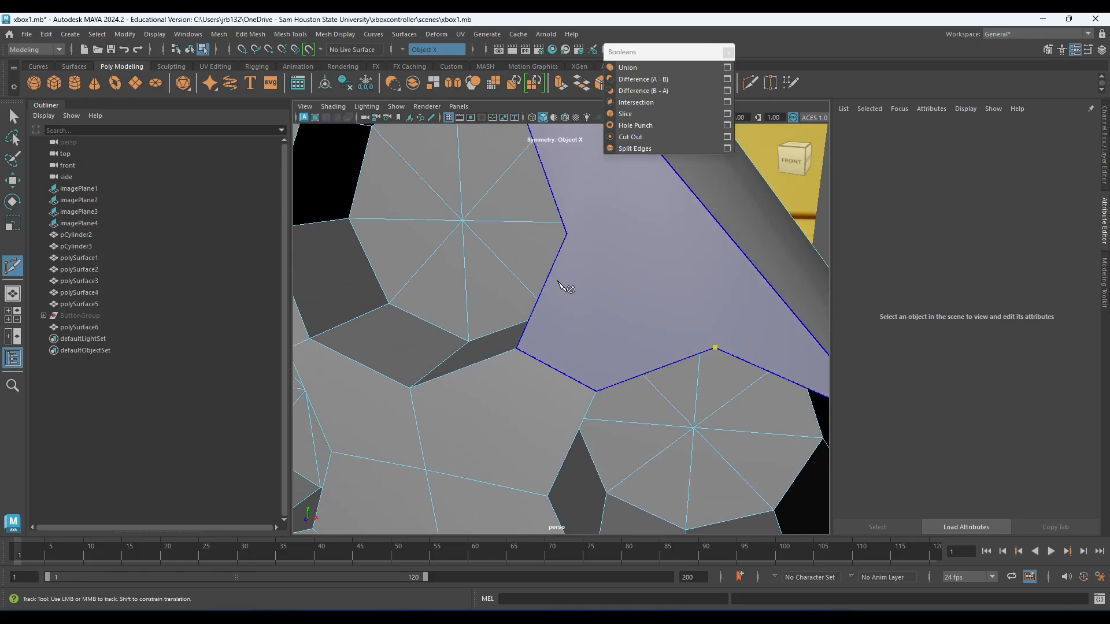
click(566, 233)
key(Return)
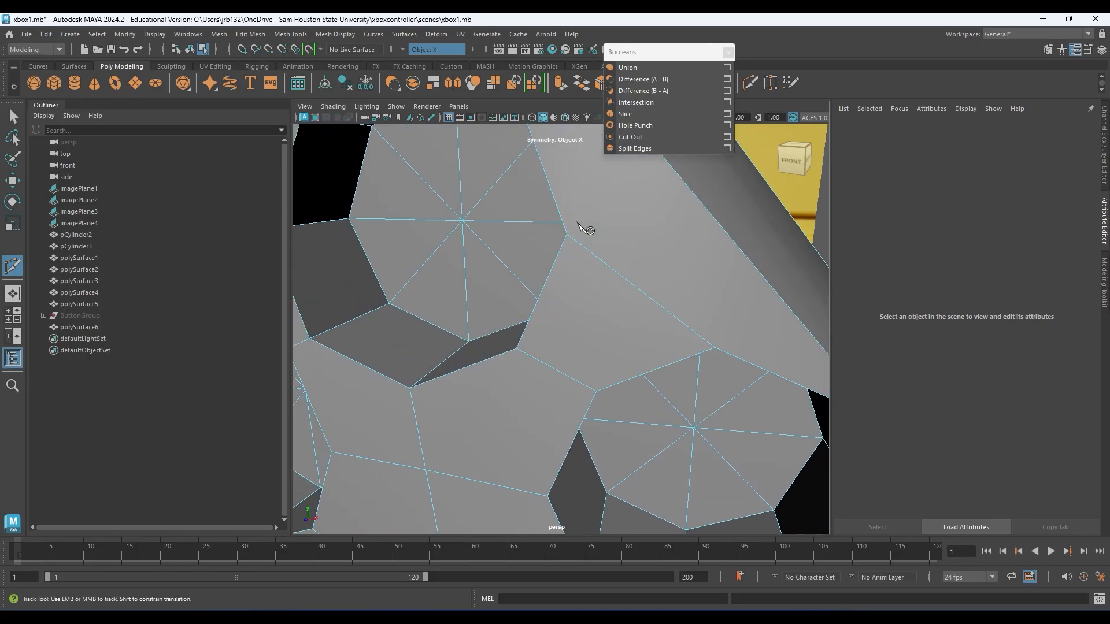
- Cut an edge from the innermost hole's bottom corner to the lowest hole's inner corner
scroll(578, 227, down, 5)
alt+middle_drag(555, 289, 675, 291)
alt+drag(645, 293, 659, 266)
alt+middle_drag(599, 365, 617, 268)
alt+drag(599, 310, 581, 279)
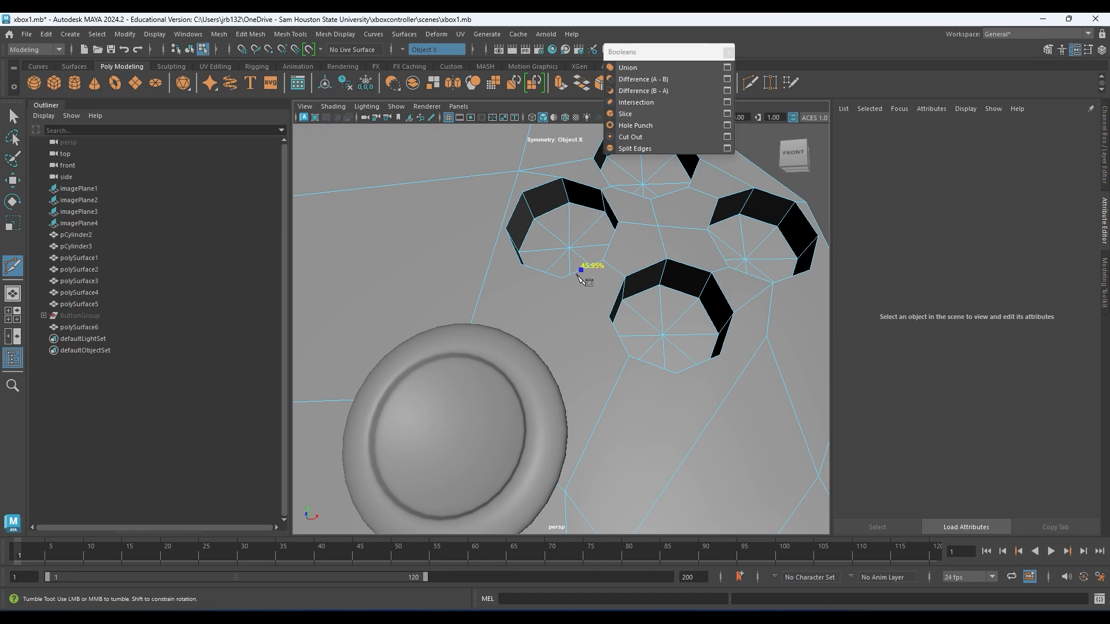
right_click(605, 332)
- Move the surface vertex below the outermost hole down to beside the lowest hole's lower outer rim
alt+middle_drag(663, 400, 514, 351)
alt+right_drag(536, 331, 617, 325)
key(w)
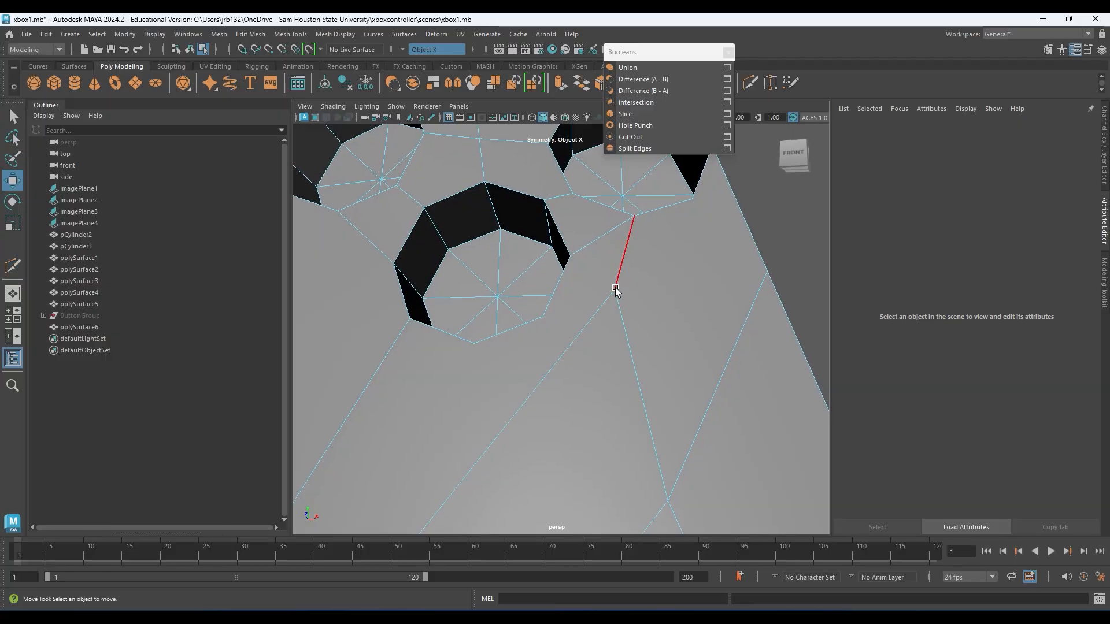
right_drag(616, 279, 561, 283)
click(615, 289)
alt+drag(620, 305, 591, 358)
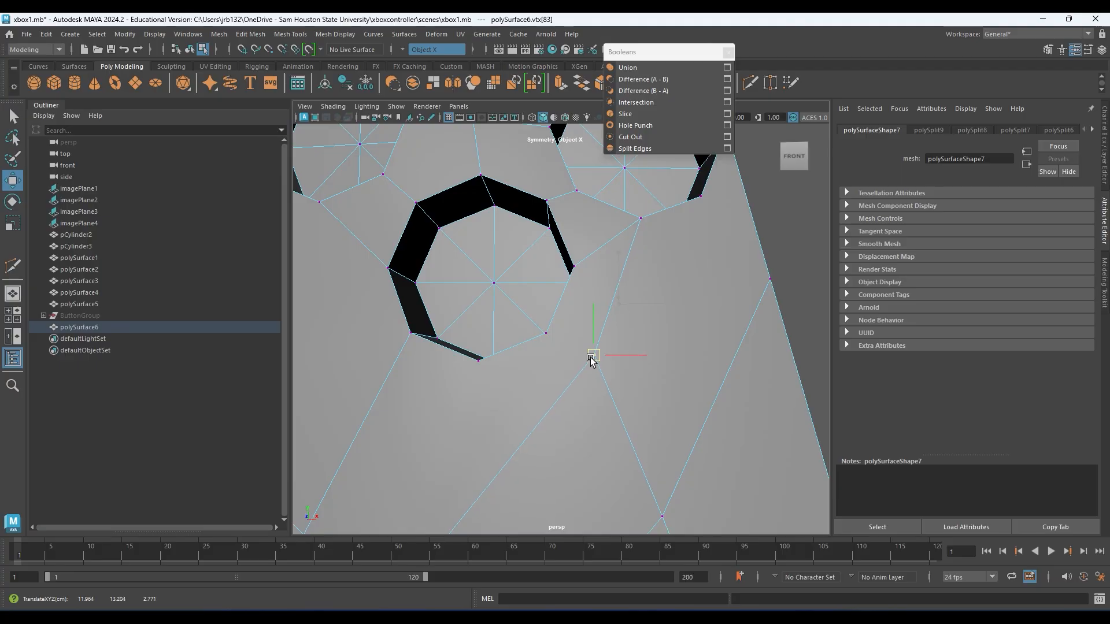
- Cut an edge from the surface vertex beside the lowest hole to that hole's lower outer corner
shift+right_drag(591, 369, 529, 352)
click(594, 354)
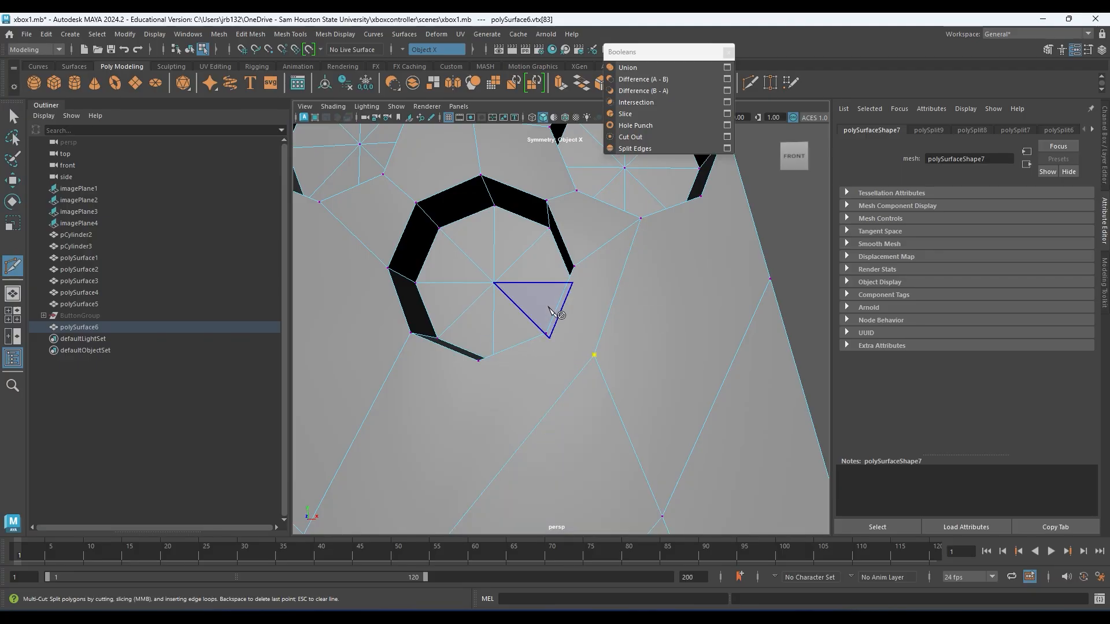
click(547, 334)
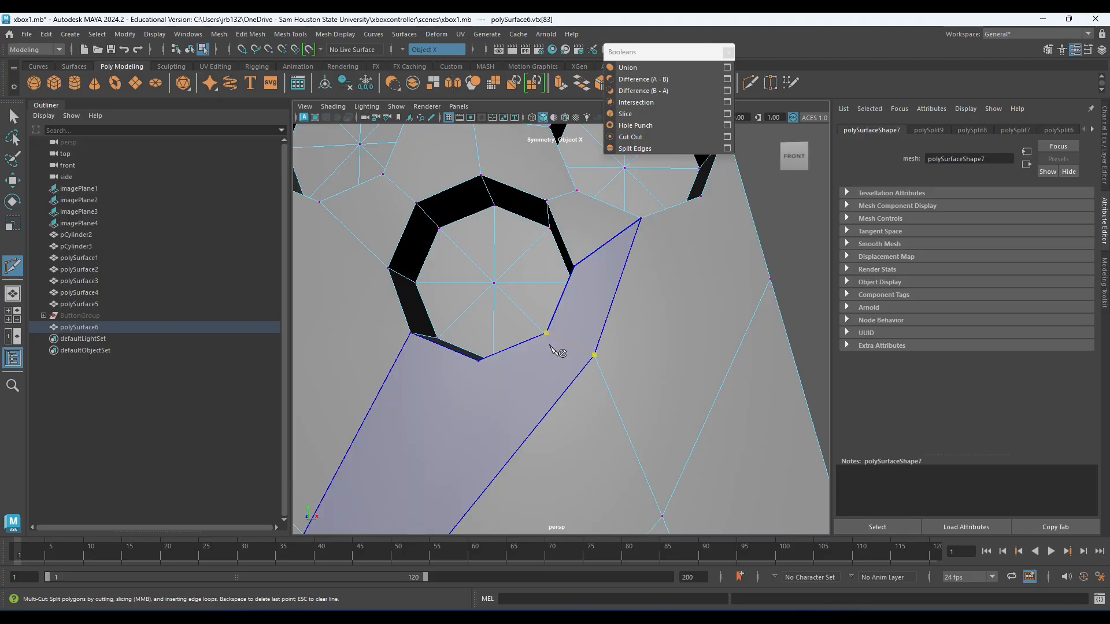
key(Return)
- Cut an edge from the innermost hole's upper inner corner to the surface vertex just above it
alt+middle_drag(499, 368, 649, 283)
scroll(649, 289, down, 2)
alt+drag(664, 399, 639, 369)
alt+middle_drag(552, 199, 645, 409)
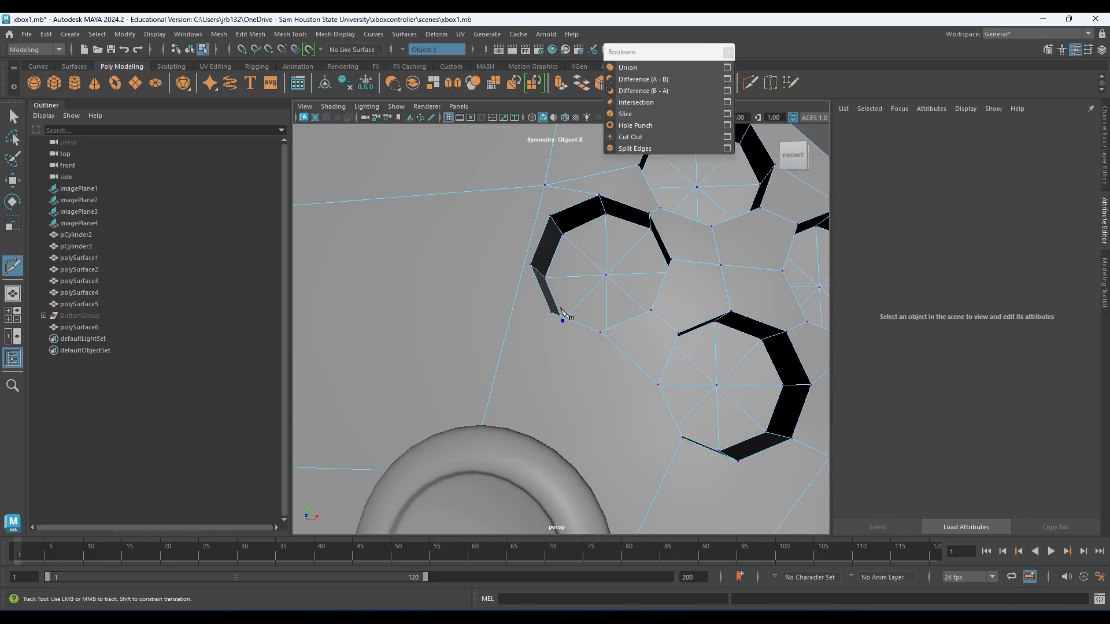
alt+middle_drag(569, 317, 619, 424)
alt+drag(599, 379, 619, 369)
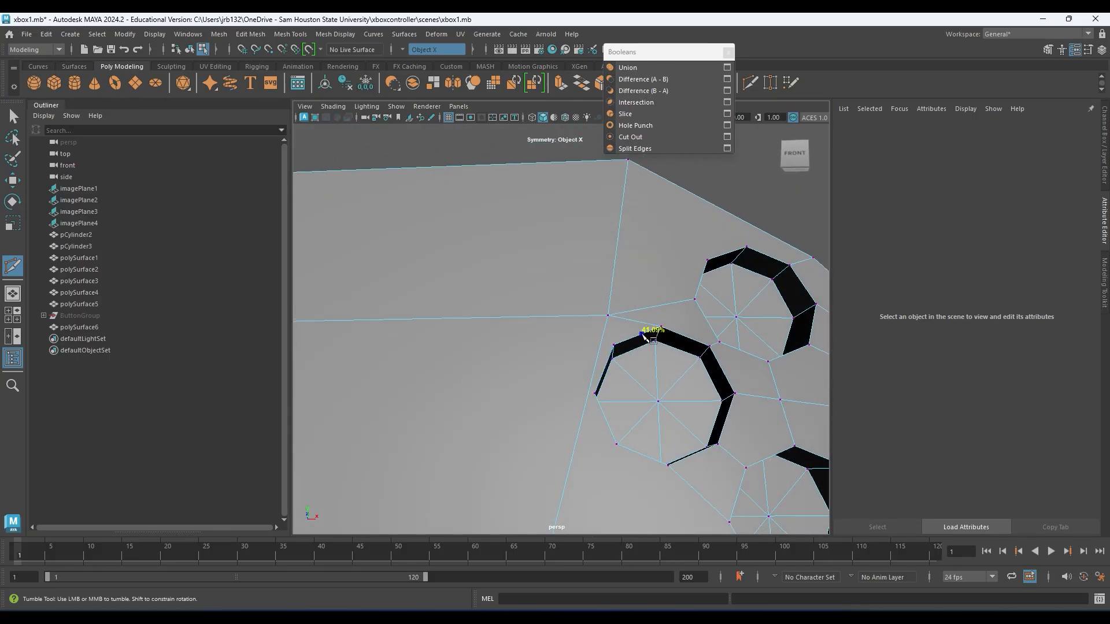
click(614, 345)
right_click(591, 314)
- Cut an edge from the innermost hole's top corner to the top hole's inner corner
alt+middle_drag(695, 350, 585, 398)
scroll(625, 395, up, 4)
scroll(625, 395, up, 3)
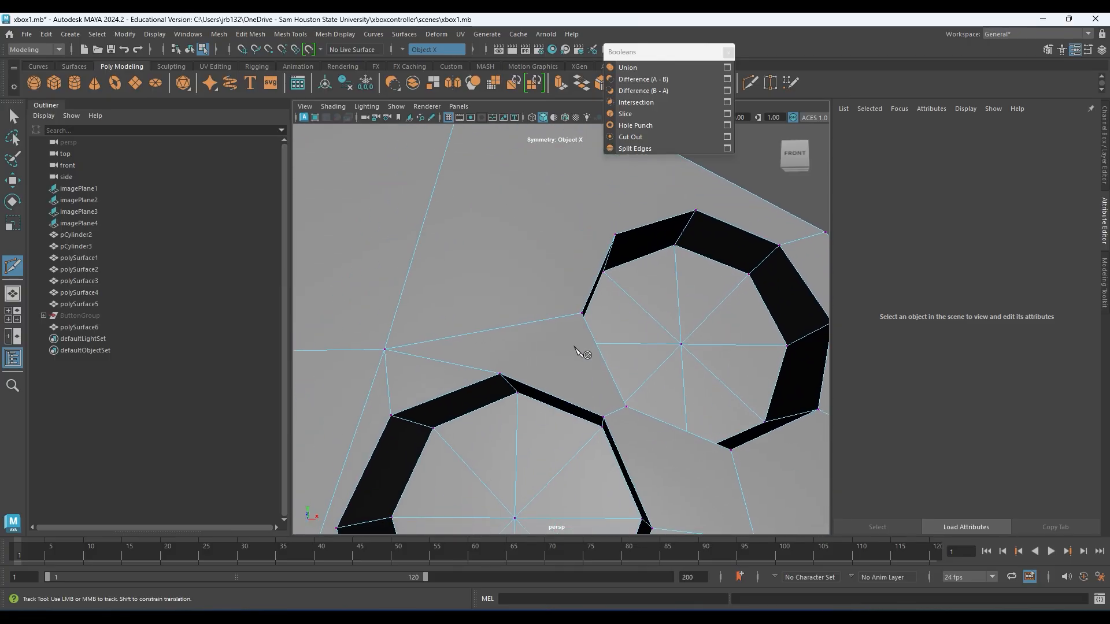
click(499, 374)
click(582, 314)
key(Return)
- Cut an edge from the top hole's upper inner corner to the vertex on the body's upper border
alt+middle_drag(577, 268, 483, 357)
click(513, 371)
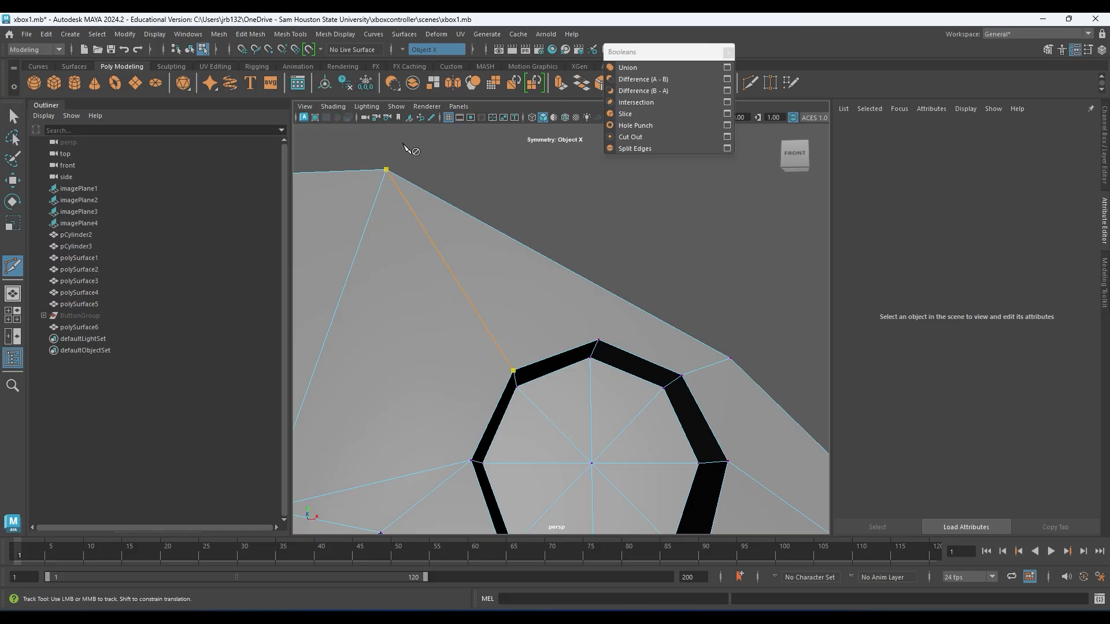
right_click(402, 147)
- Cut an edge from the outermost hole's top corner to the front surface's sloping outer border edge
alt+middle_drag(638, 392, 551, 246)
alt+middle_drag(671, 382, 463, 309)
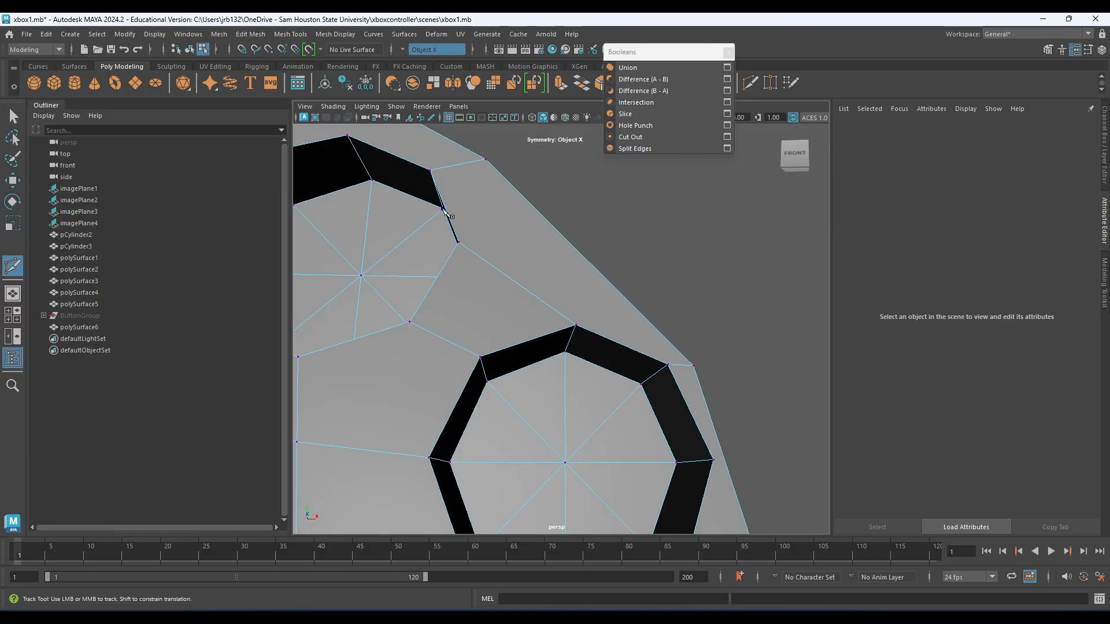
alt+drag(565, 243, 545, 270)
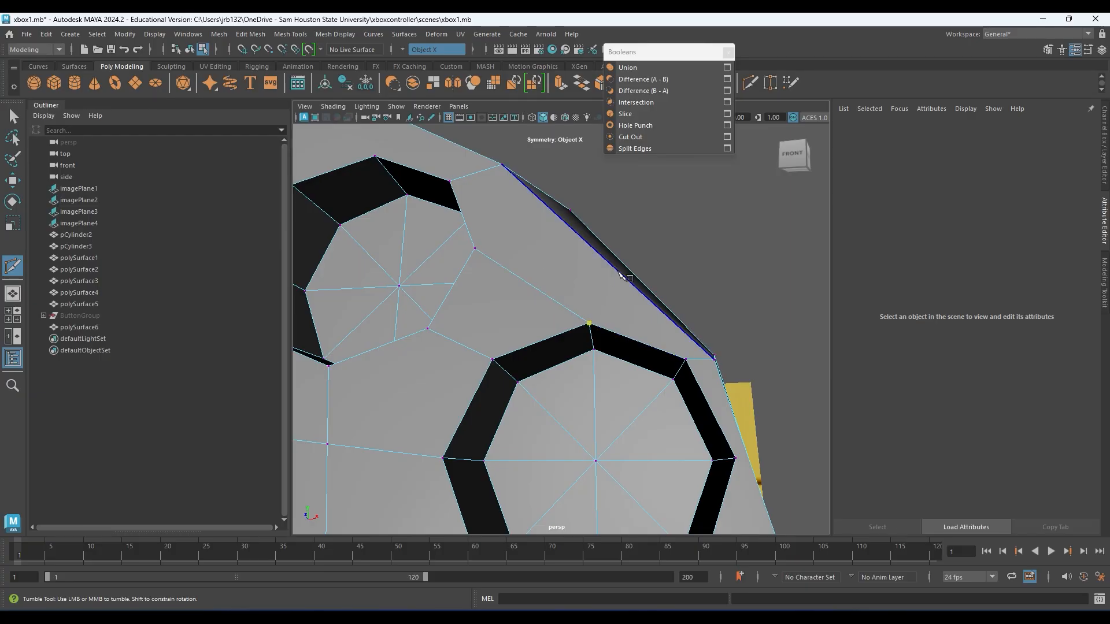
mouse_move(624, 278)
alt+mouse_down()
mouse_move(624, 289)
mouse_move(540, 300)
mouse_move(600, 287)
mouse_move(620, 315)
mouse_move(632, 290)
alt+mouse_up()
alt+middle_drag(591, 234, 616, 324)
click(699, 370)
click(750, 440)
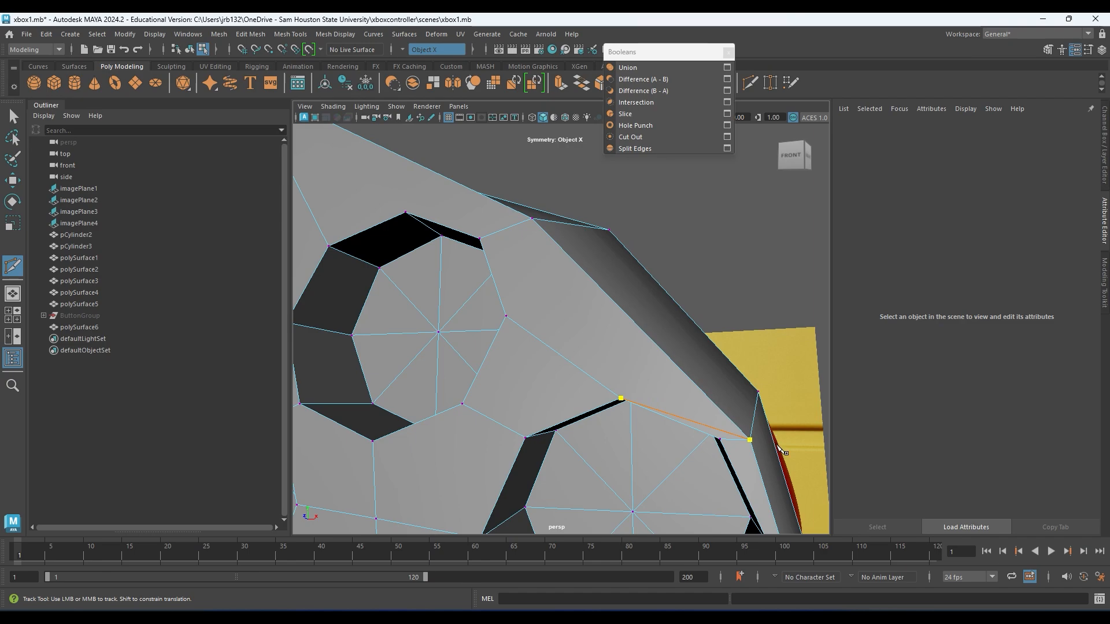
right_click(673, 358)
- Cut an edge from the top hole's outer corner to the front surface's sloping outer border edge
click(507, 316)
click(592, 280)
right_click(603, 278)
alt+drag(665, 336, 643, 337)
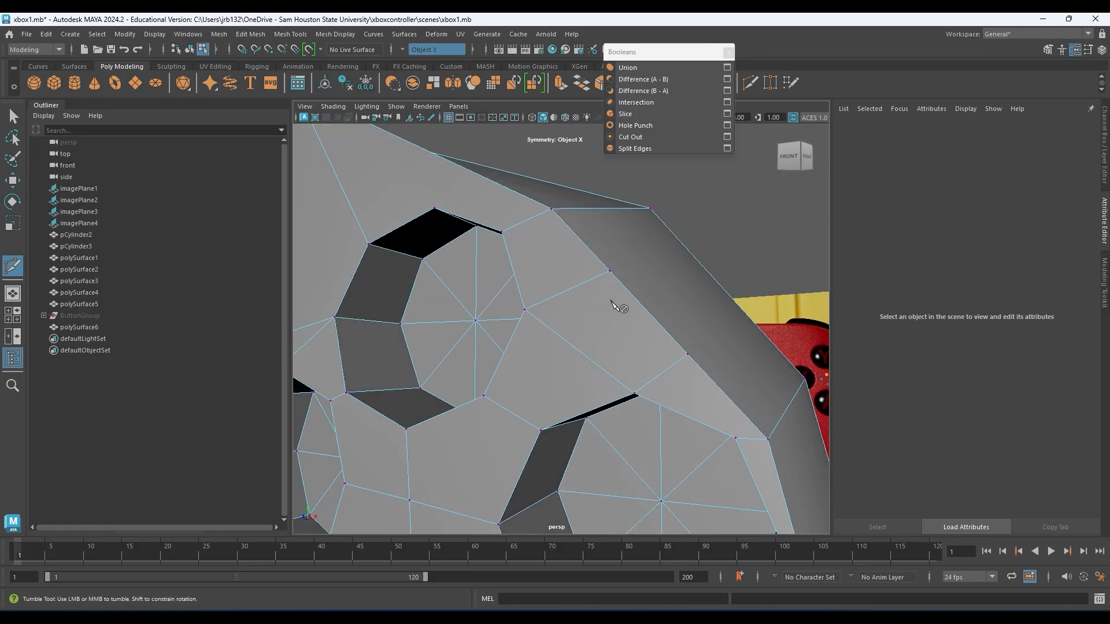
- Cut an edge from the lowest hole's bottom corner down to the surface vertex where the long diagonal edge ends
alt+drag(718, 377, 652, 209)
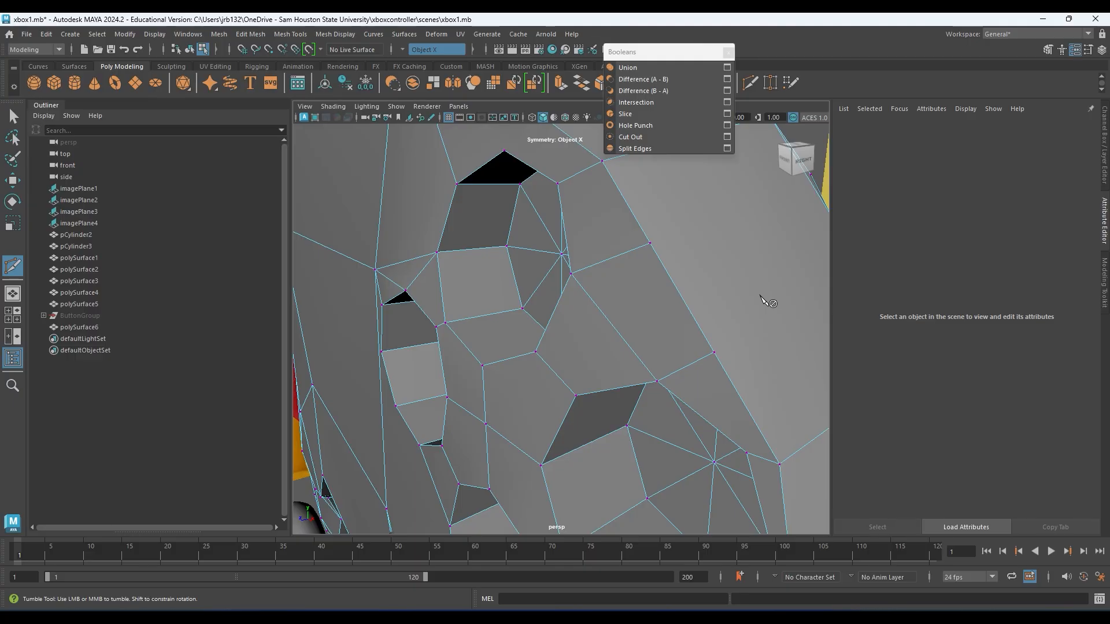
alt+drag(515, 373, 547, 411)
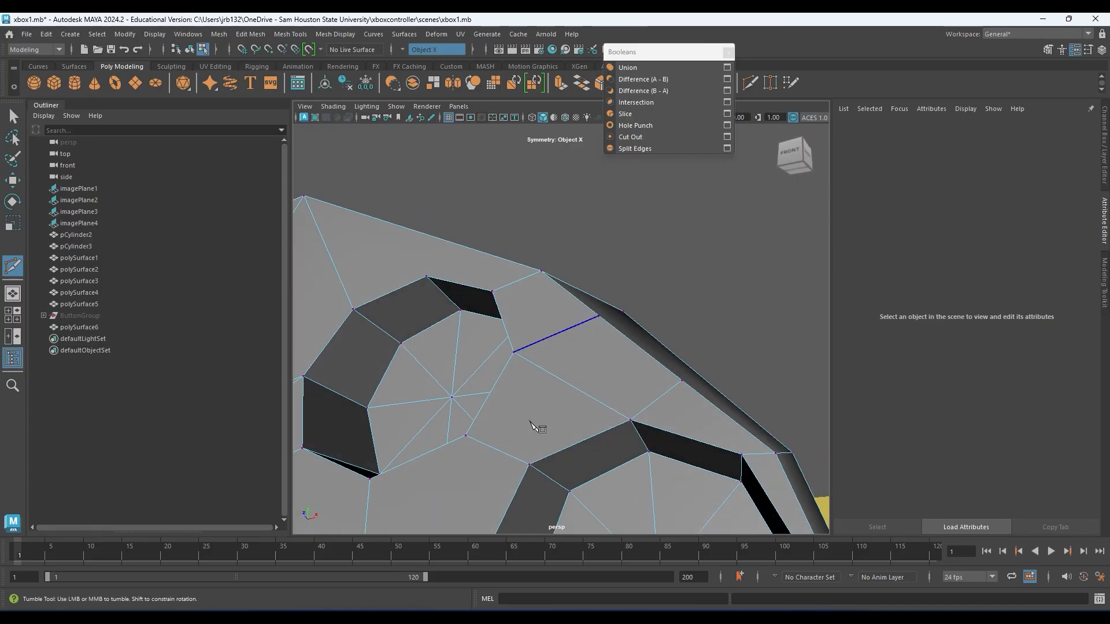
alt+middle_drag(547, 411, 704, 166)
alt+right_drag(703, 166, 528, 367)
alt+middle_drag(527, 367, 565, 298)
alt+drag(565, 297, 568, 419)
alt+middle_drag(567, 418, 500, 319)
alt+right_drag(500, 319, 611, 340)
alt+drag(611, 339, 587, 302)
drag(511, 238, 547, 252)
alt+middle_drag(557, 310, 642, 223)
alt+right_drag(642, 223, 533, 359)
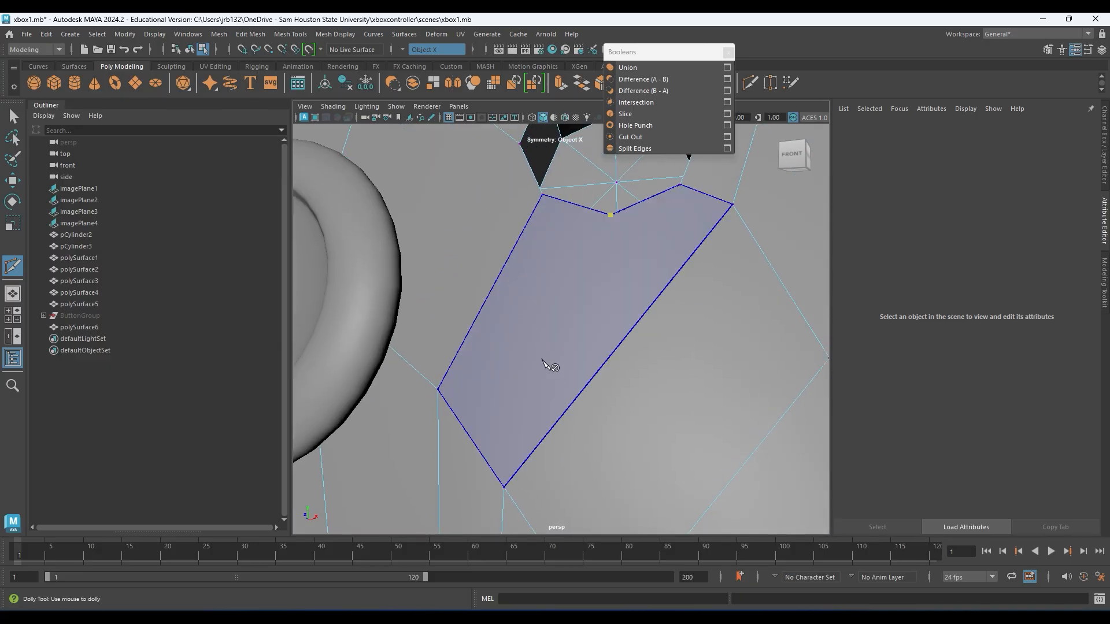
alt+drag(550, 364, 590, 356)
alt+middle_drag(590, 357, 471, 382)
alt+right_drag(470, 381, 467, 342)
alt+middle_drag(468, 342, 489, 319)
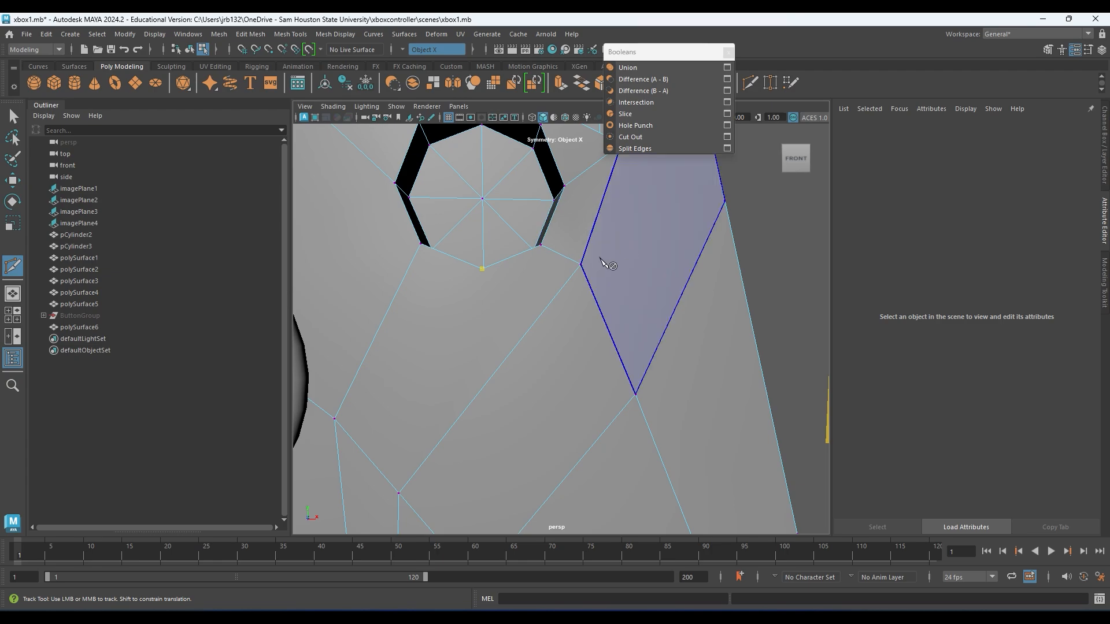
click(399, 493)
key(Return)
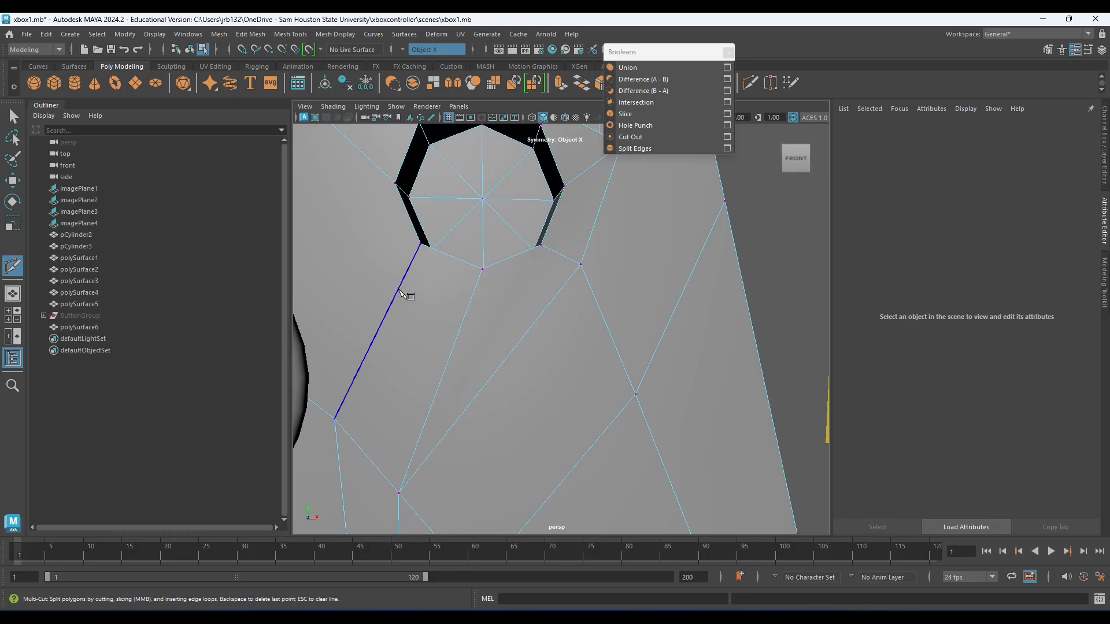
- Cut an edge from the lowest hole's inner corner to the surface vertex behind the nearby thumbstick
alt+drag(517, 270, 568, 364)
click(639, 328)
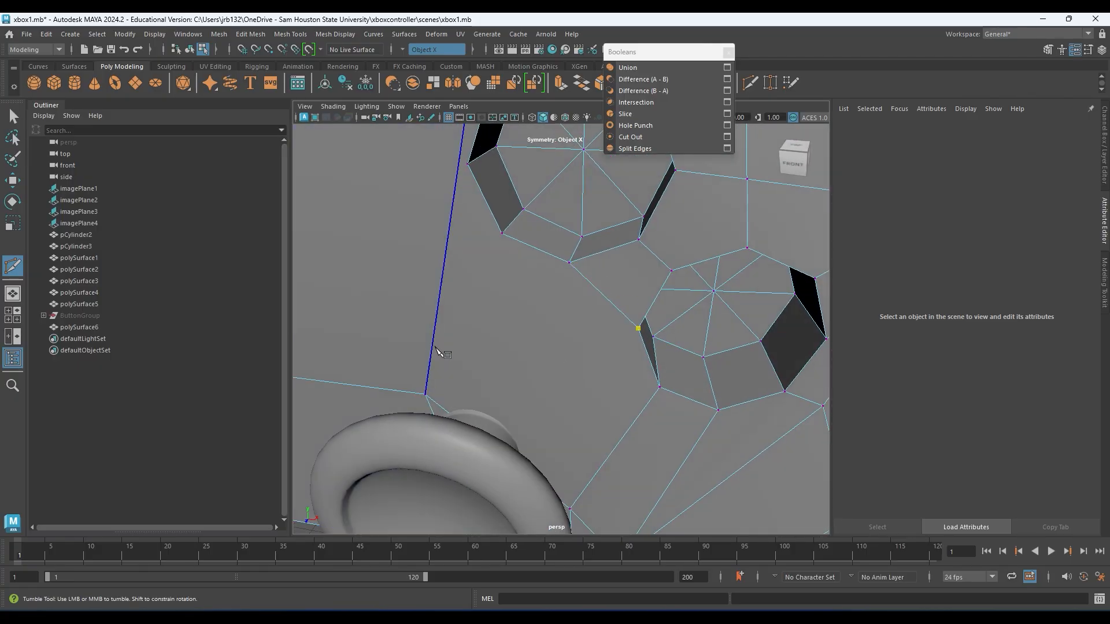
right_click(408, 407)
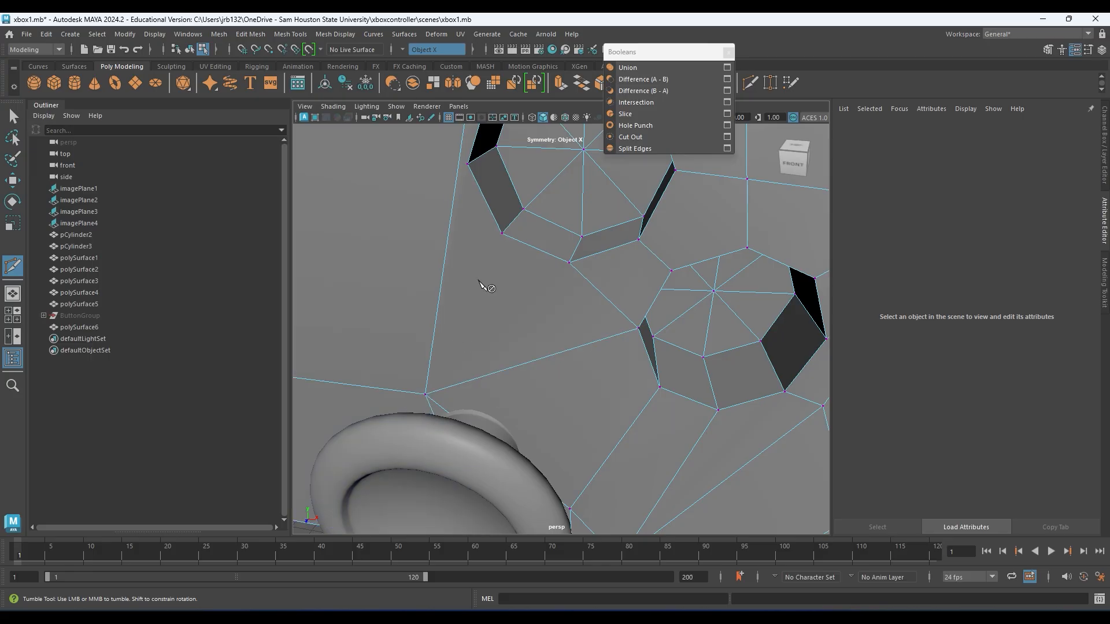
- Cut an edge from the innermost hole's lower inner corner to the surface vertex behind the thumbstick
alt+middle_drag(507, 316, 519, 397)
alt+drag(519, 398, 512, 356)
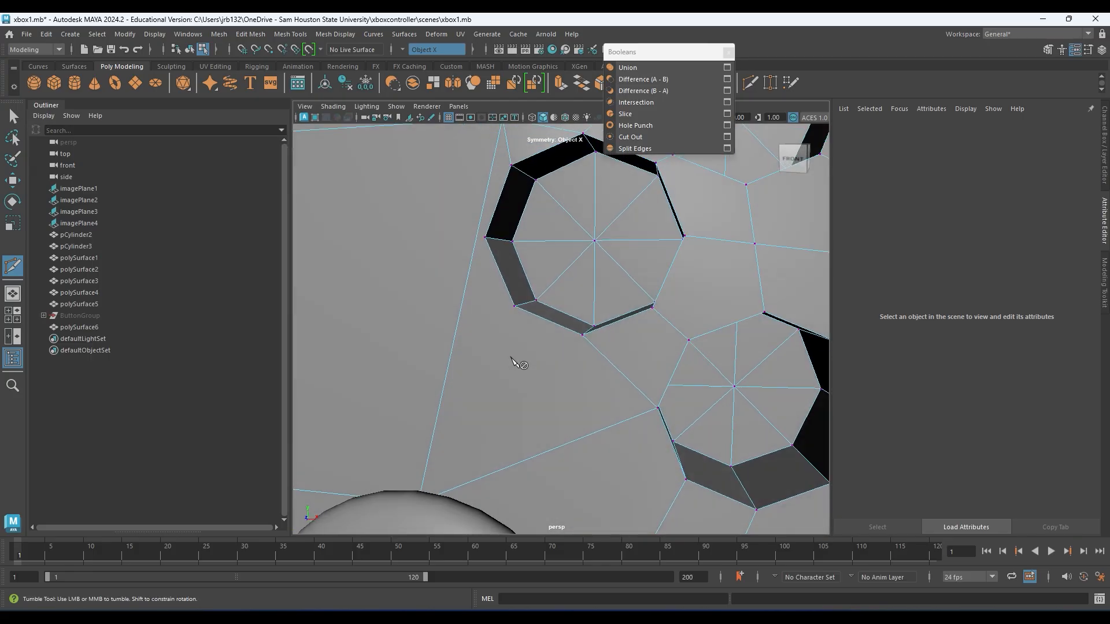
click(517, 307)
alt+middle_drag(504, 389, 507, 325)
alt+drag(507, 320, 513, 348)
click(452, 336)
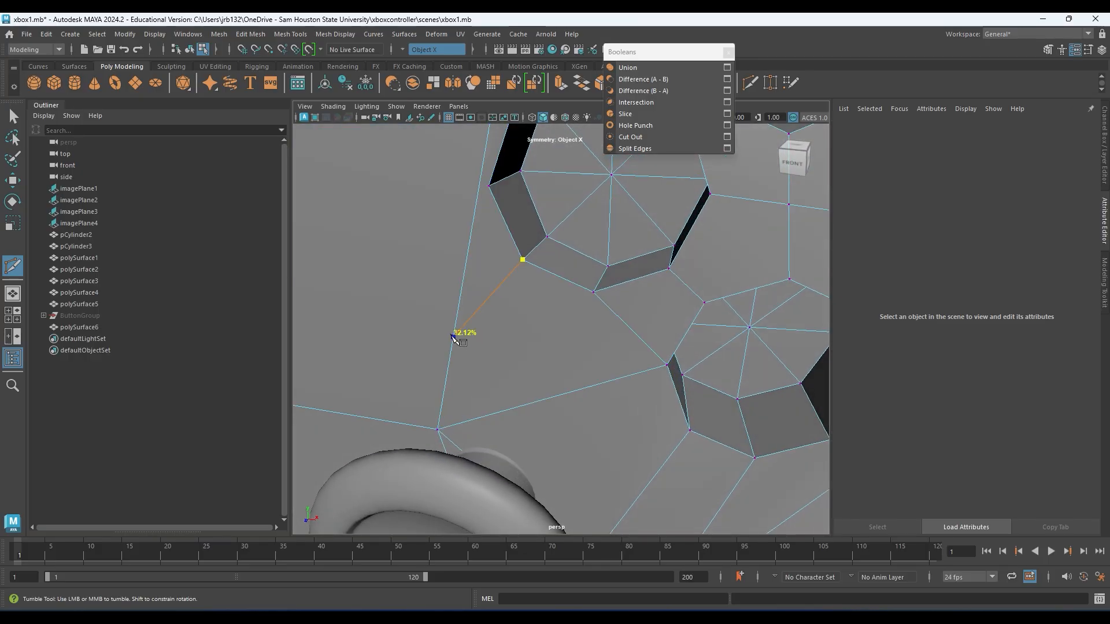
click(438, 429)
key(Return)
- Cut a short edge from the innermost hole's inner corner to the long surface edge beside it
alt+middle_drag(543, 282, 582, 413)
alt+drag(582, 413, 592, 346)
click(576, 318)
alt+middle_drag(588, 352, 542, 343)
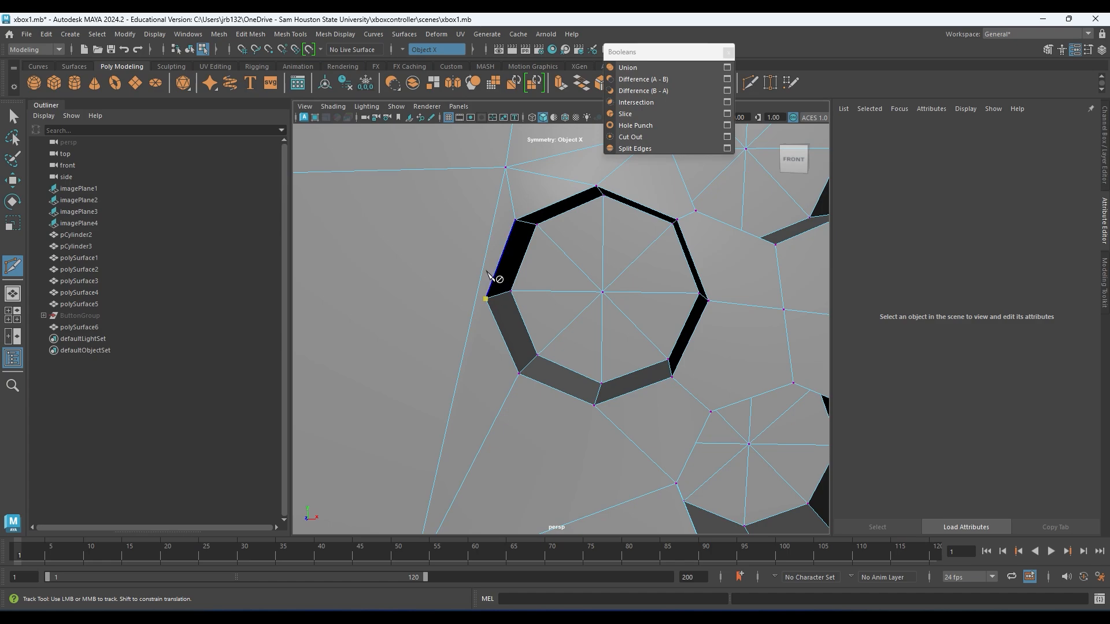
alt+right_drag(461, 309, 558, 356)
alt+drag(543, 325, 525, 297)
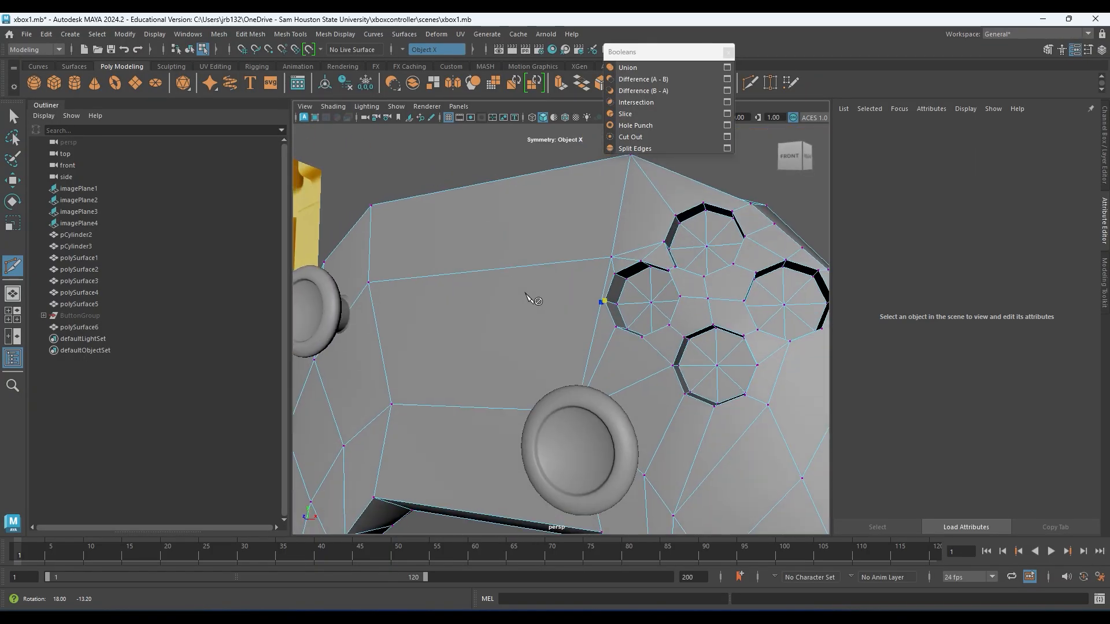
alt+middle_drag(635, 338, 522, 328)
alt+middle_drag(330, 291, 488, 300)
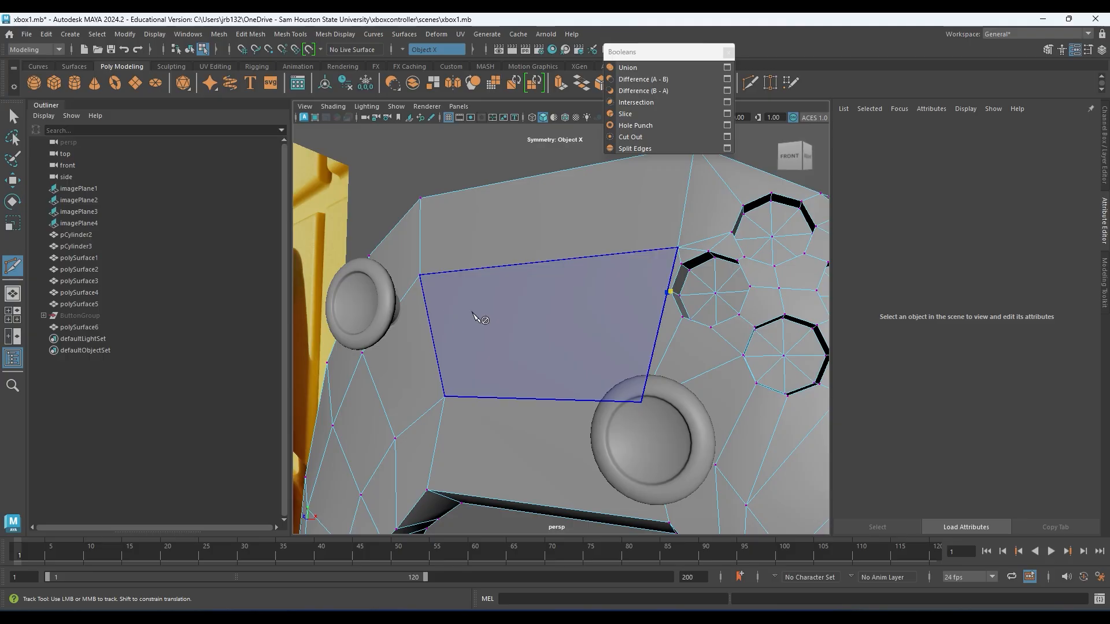
alt+drag(478, 317, 515, 315)
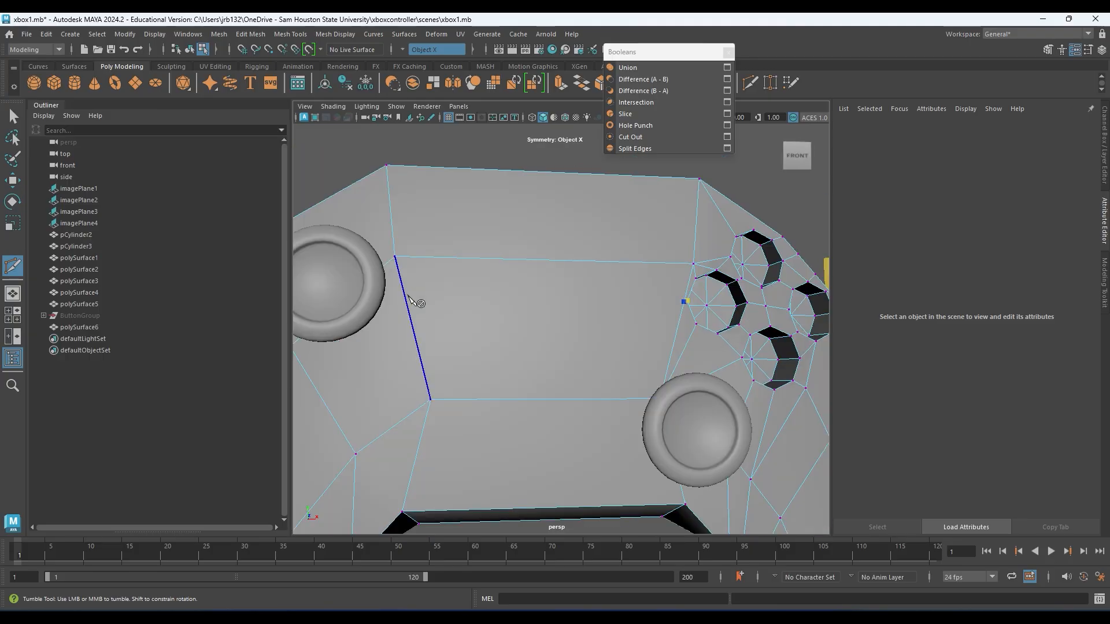
alt+middle_drag(679, 314, 563, 306)
scroll(543, 305, up, 5)
alt+middle_drag(455, 296, 581, 314)
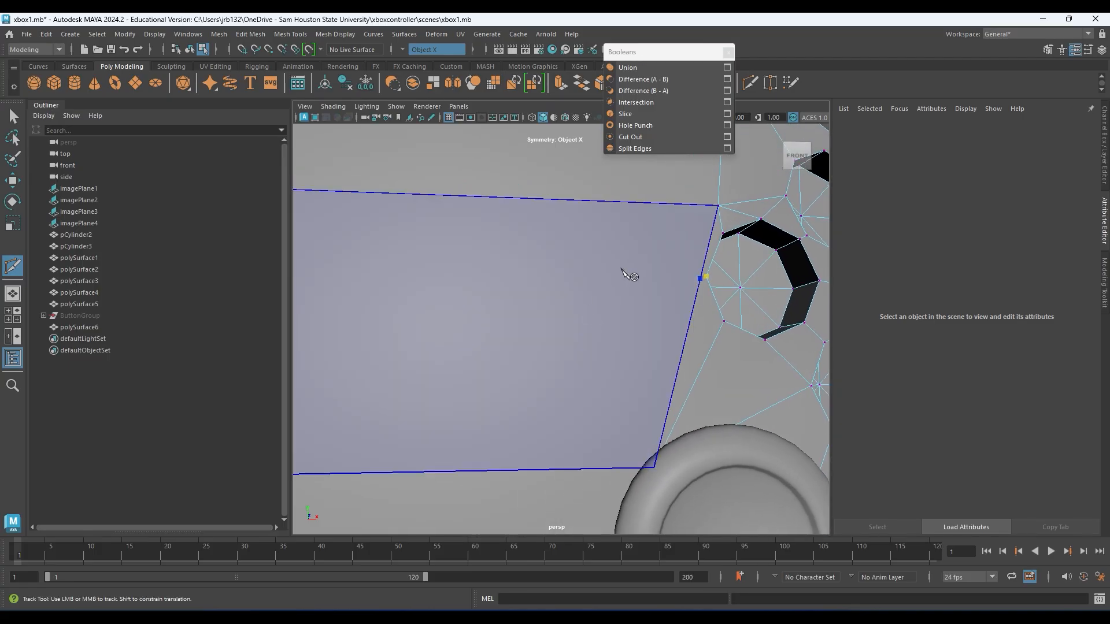
alt+drag(651, 289, 580, 306)
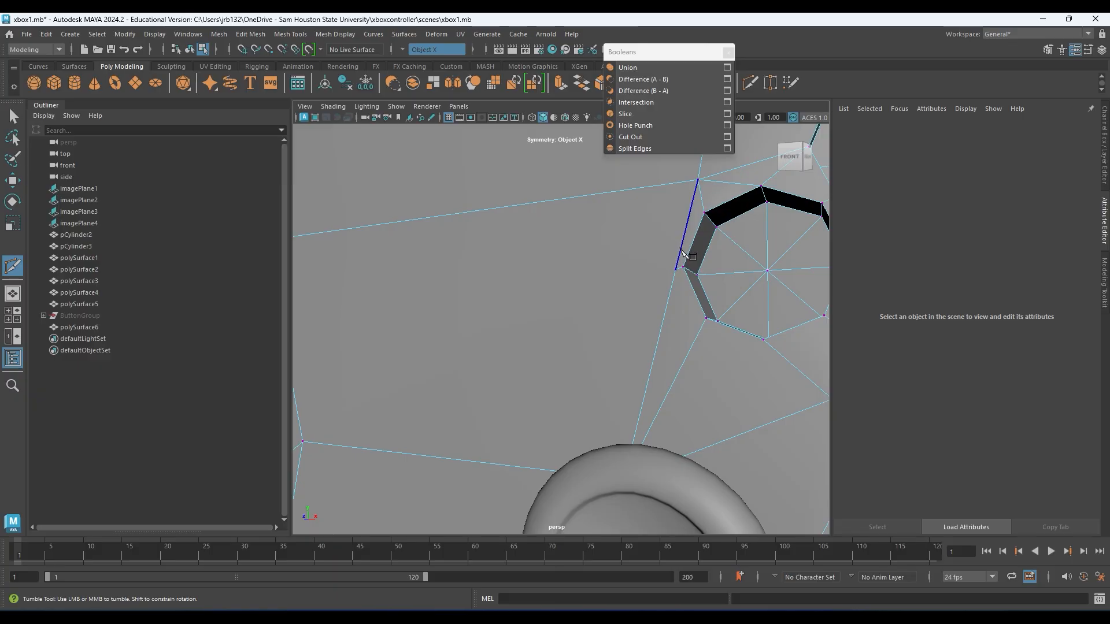
- Turn symmetry off and cut an edge across the central face from beside the innermost hole to the opposite side edge
click(417, 51)
click(419, 55)
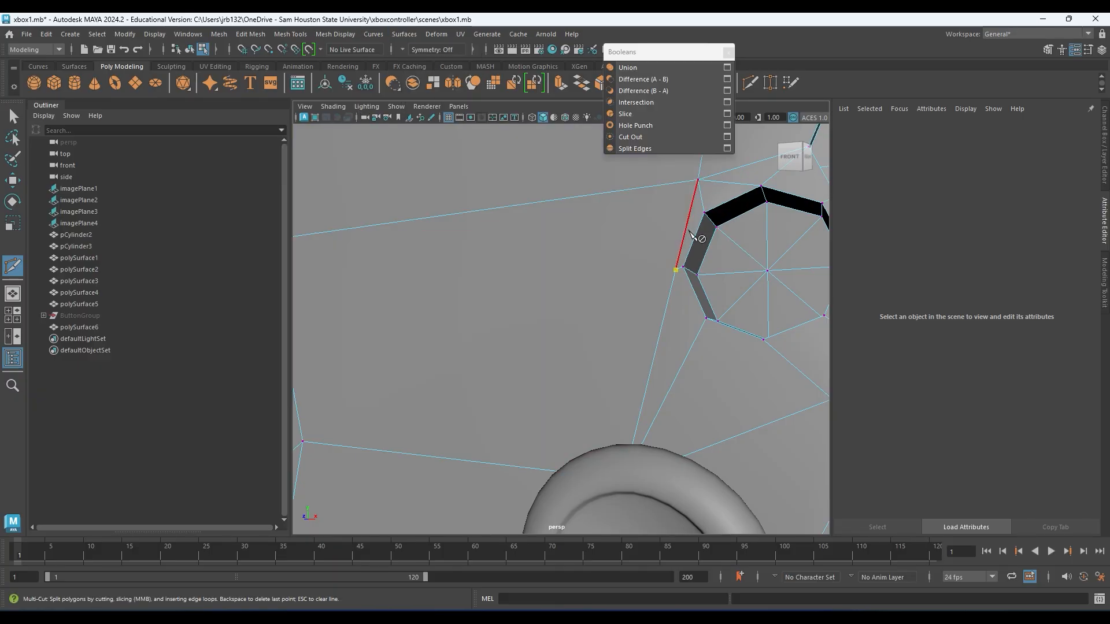
alt+middle_drag(488, 293, 691, 302)
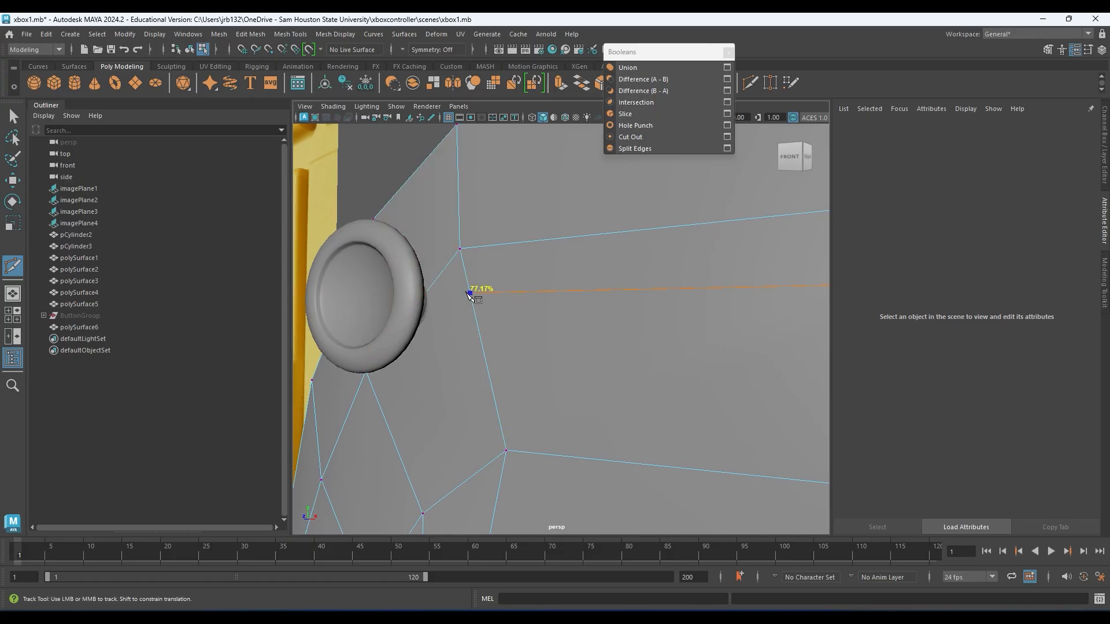
click(474, 306)
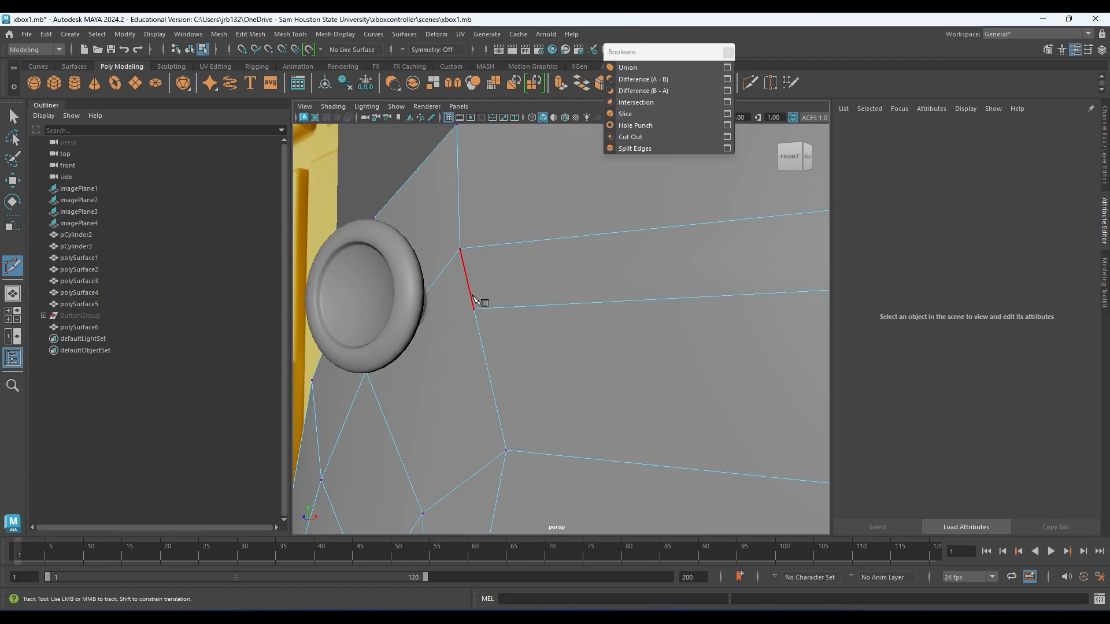
- Cut an edge from the outermost hole's lower outer corner to the surface vertex on the grip below it
alt+middle_drag(403, 275, 426, 255)
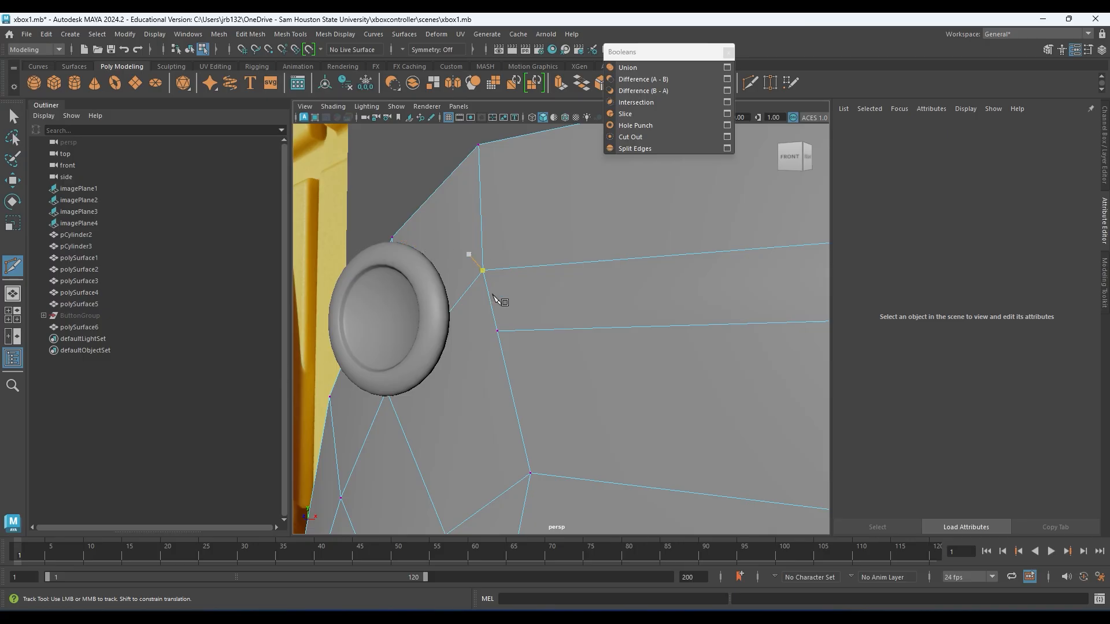
alt+middle_drag(623, 342, 630, 379)
scroll(630, 380, down, 5)
alt+middle_drag(565, 414, 584, 345)
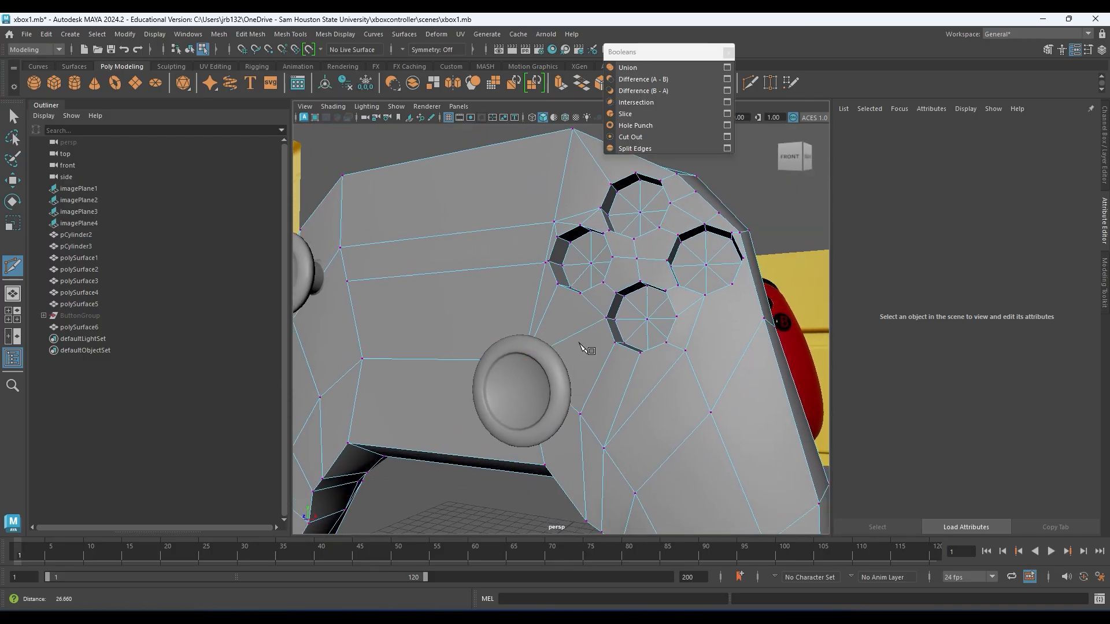
scroll(584, 345, up, 4)
alt+middle_drag(640, 314, 648, 321)
alt+drag(654, 326, 587, 339)
mouse_move(595, 297)
alt+mouse_down()
mouse_move(600, 318)
mouse_move(577, 325)
mouse_move(602, 322)
mouse_move(613, 304)
mouse_move(603, 285)
alt+mouse_up()
click(632, 259)
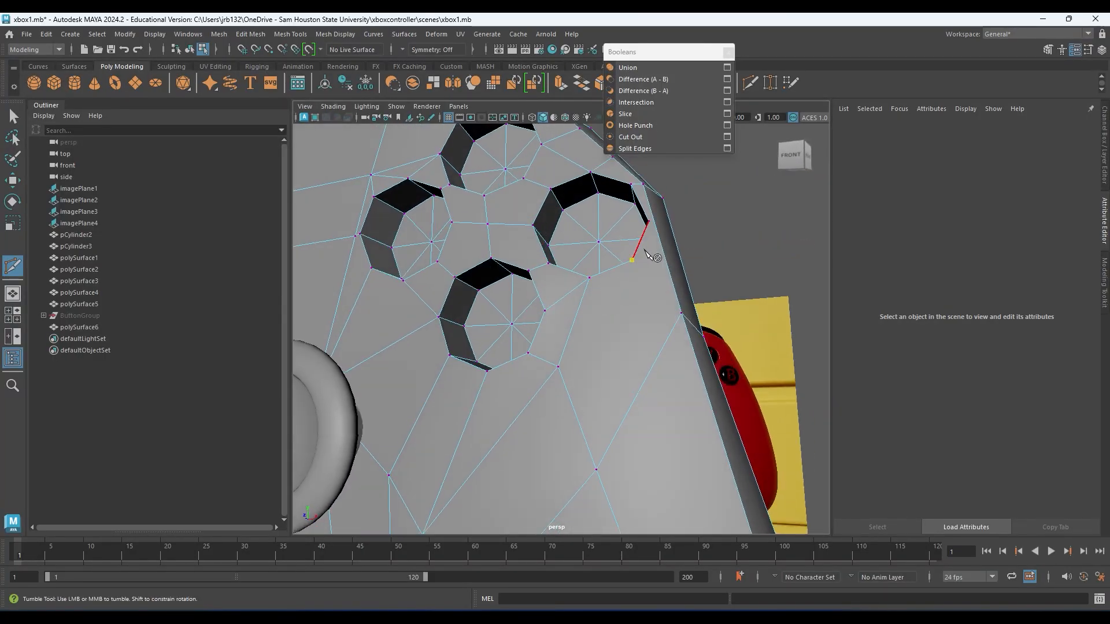
click(597, 469)
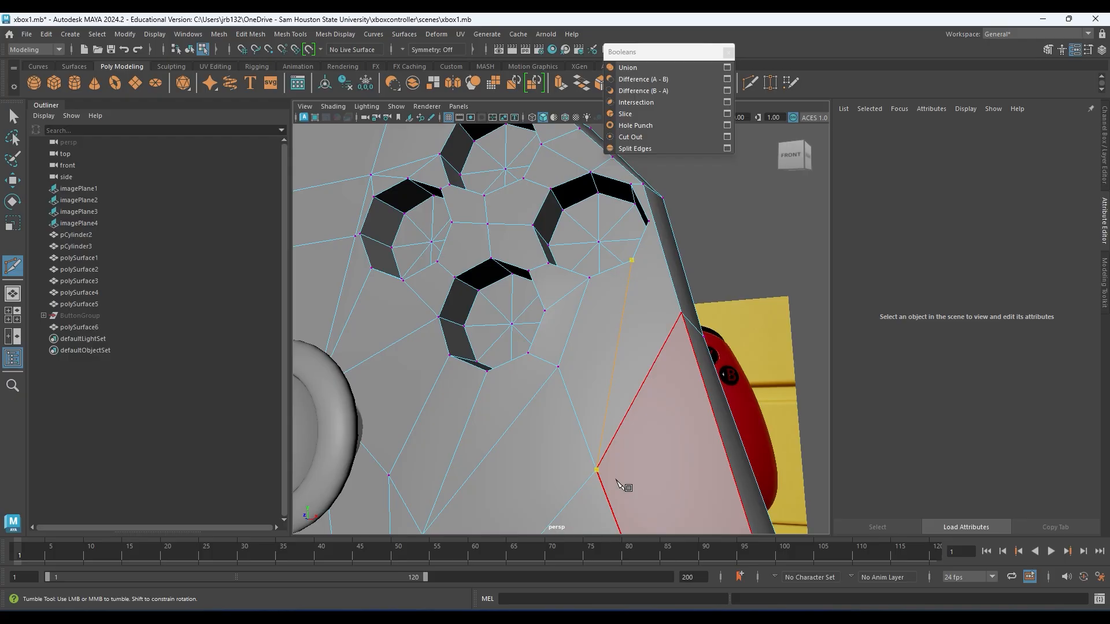
- Cut an edge from the outermost hole's outer corner to the vertex below it on the body's outer border
alt+drag(620, 362, 565, 361)
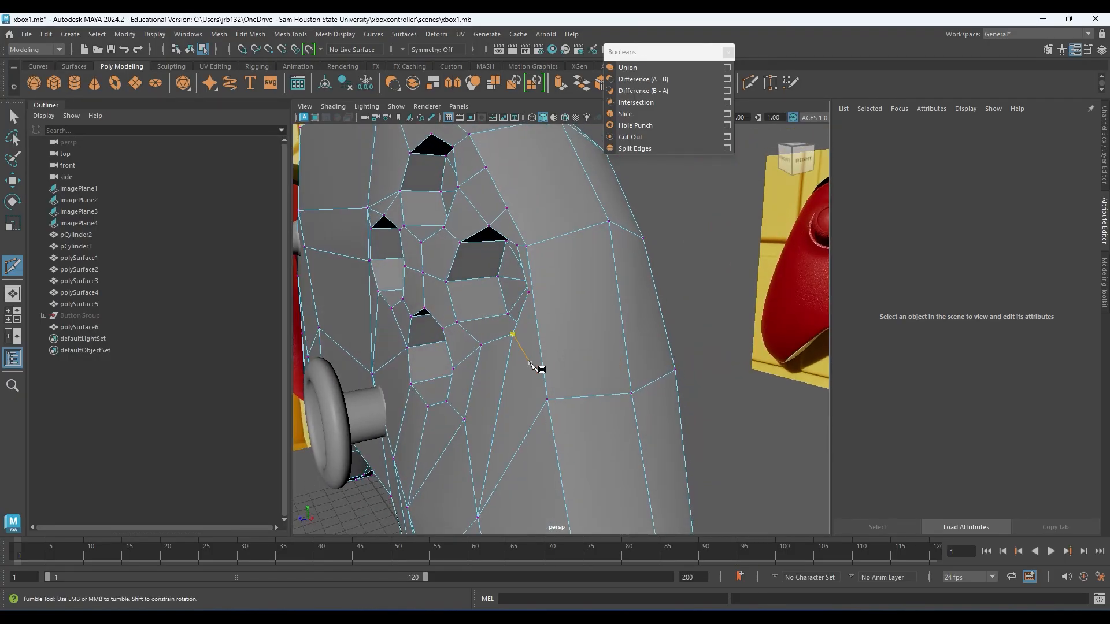
click(528, 292)
click(547, 399)
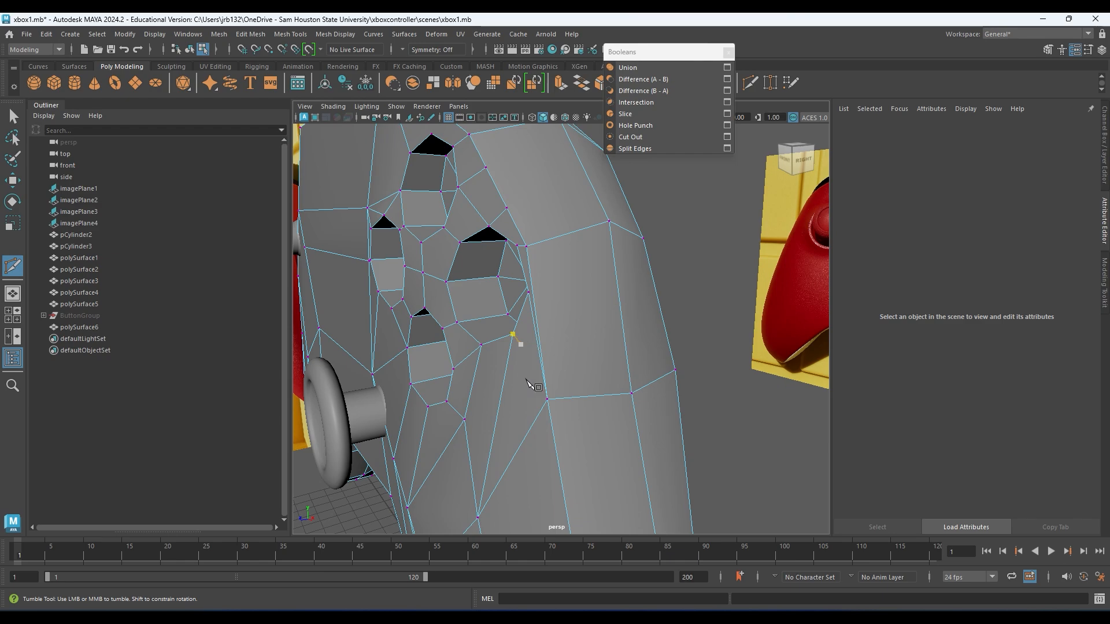
alt+middle_drag(527, 383, 570, 423)
scroll(520, 388, up, 6)
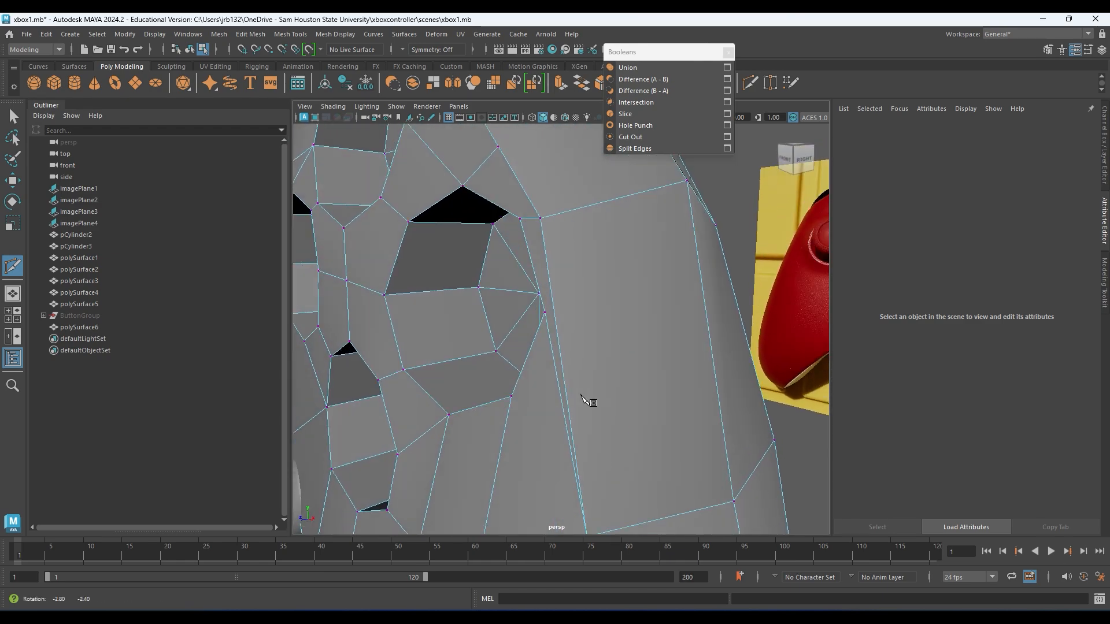
- Preview the smoothed mesh around the face button holes, then return to the unsmoothed display
key(q)
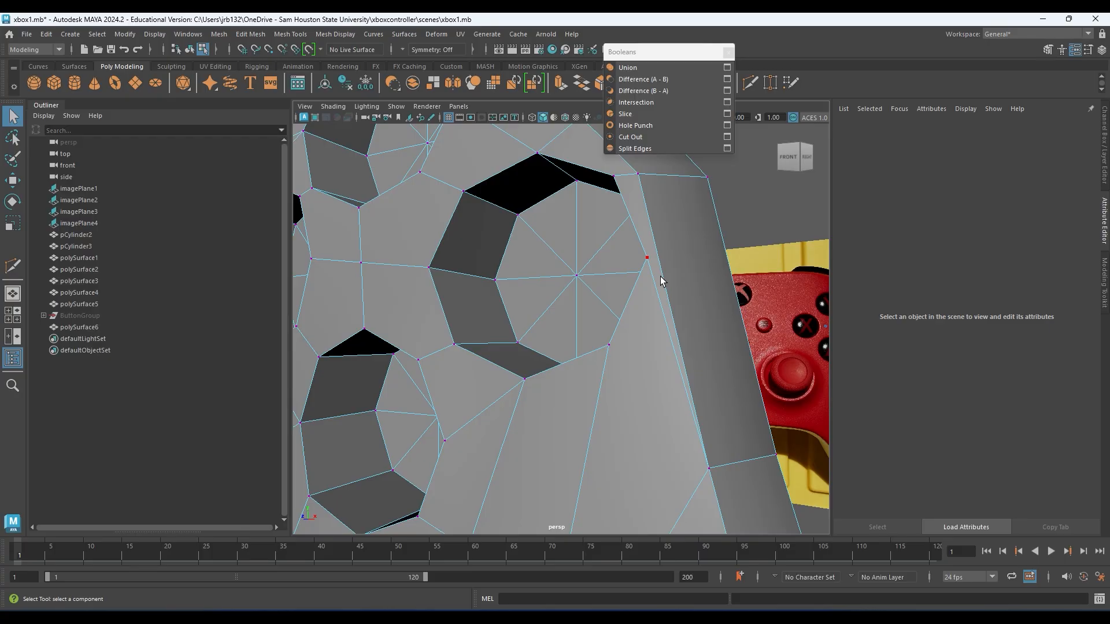
key(3)
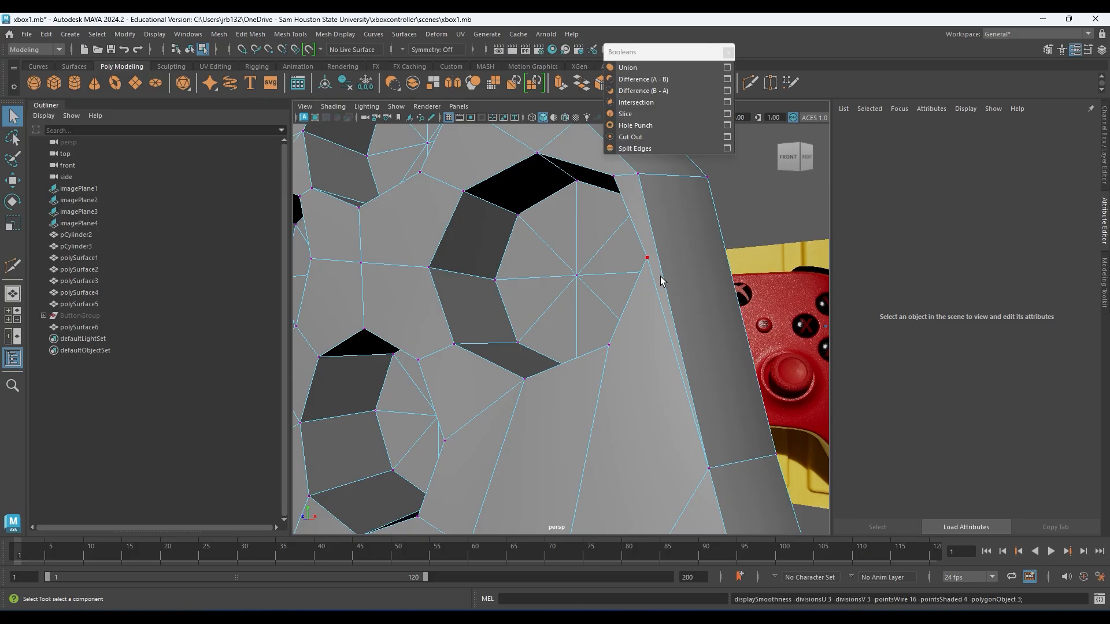
alt+drag(584, 265, 633, 252)
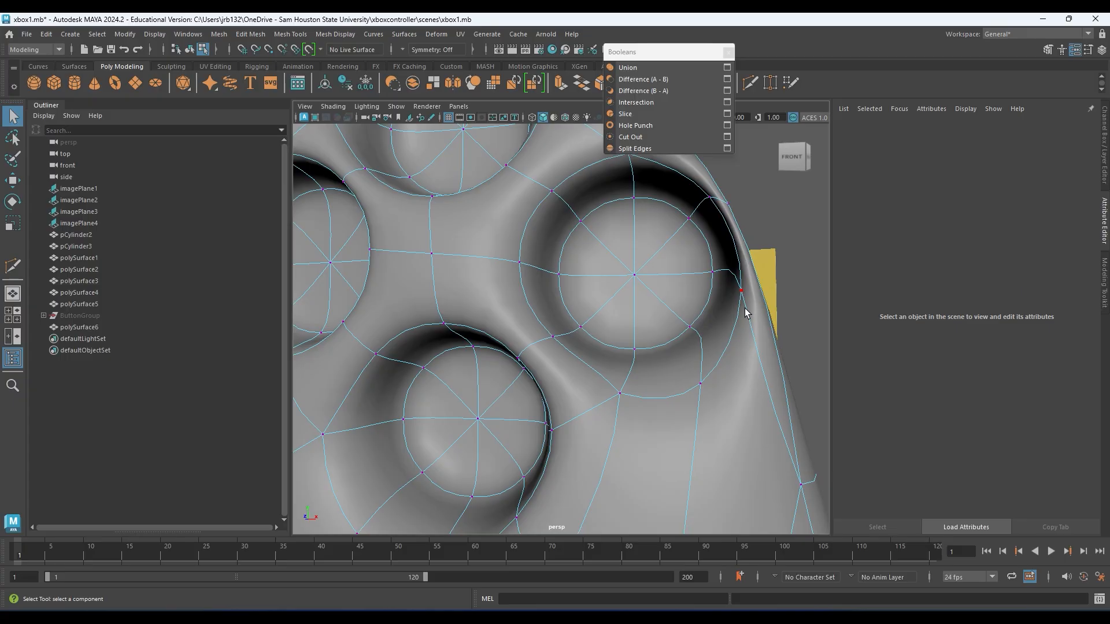
key(1)
alt+drag(738, 359, 715, 281)
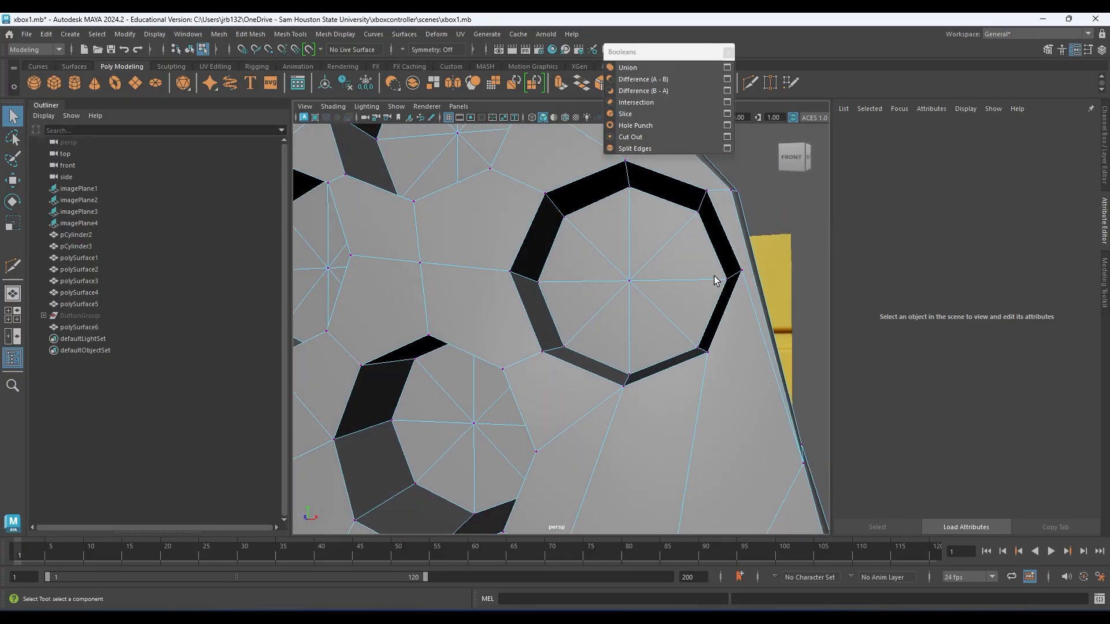
- Start a Multi-Cut at the outermost hole's outer corner and try extending it straight across the adjoining side panels
shift+right_drag(732, 249, 673, 252)
click(724, 233)
alt+drag(727, 234, 522, 322)
click(526, 323)
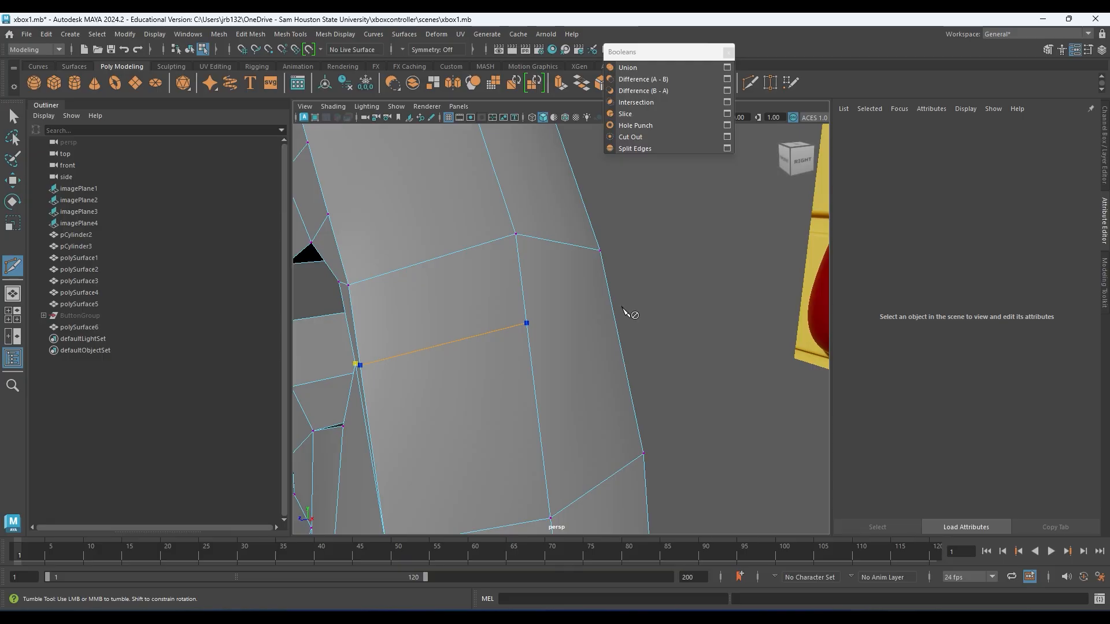
alt+drag(617, 310, 541, 332)
click(561, 314)
scroll(545, 334, down, 5)
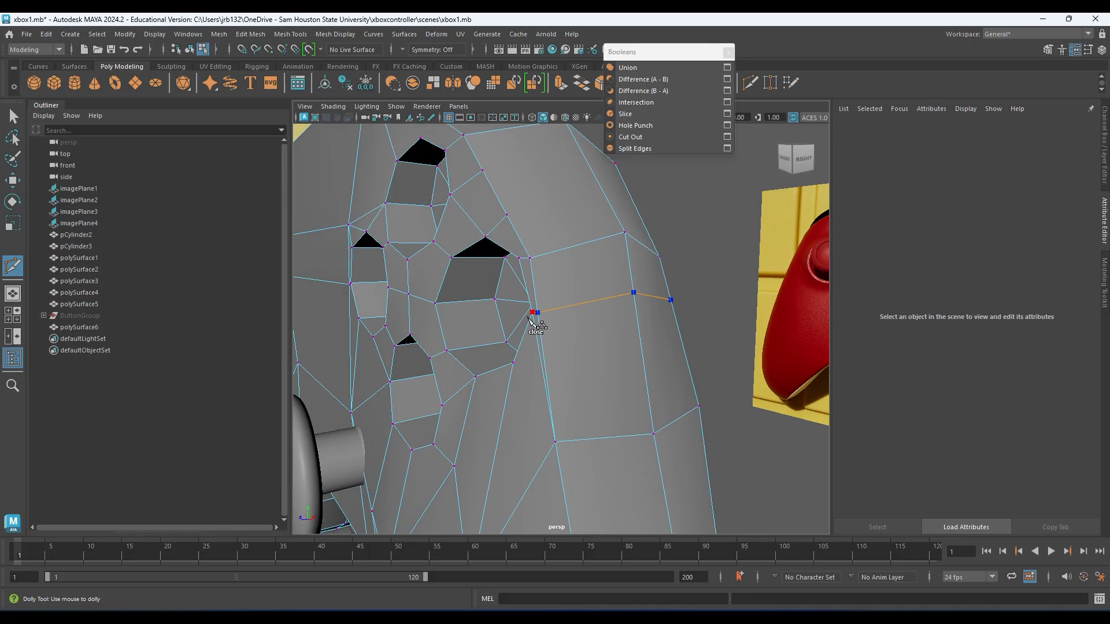
alt+drag(533, 321, 565, 354)
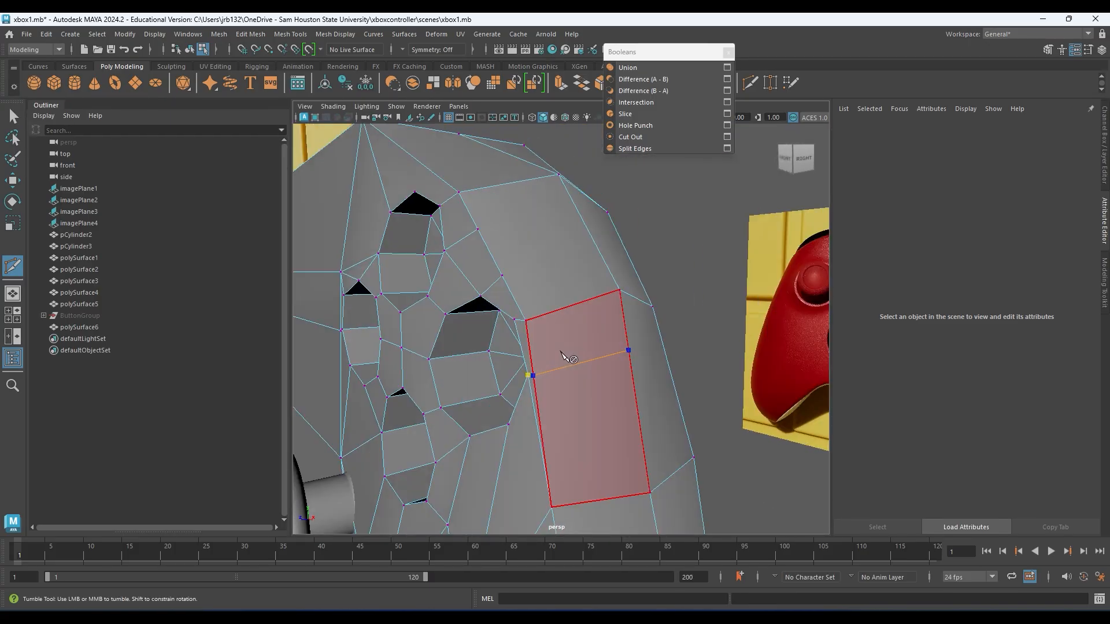
scroll(581, 382, up, 5)
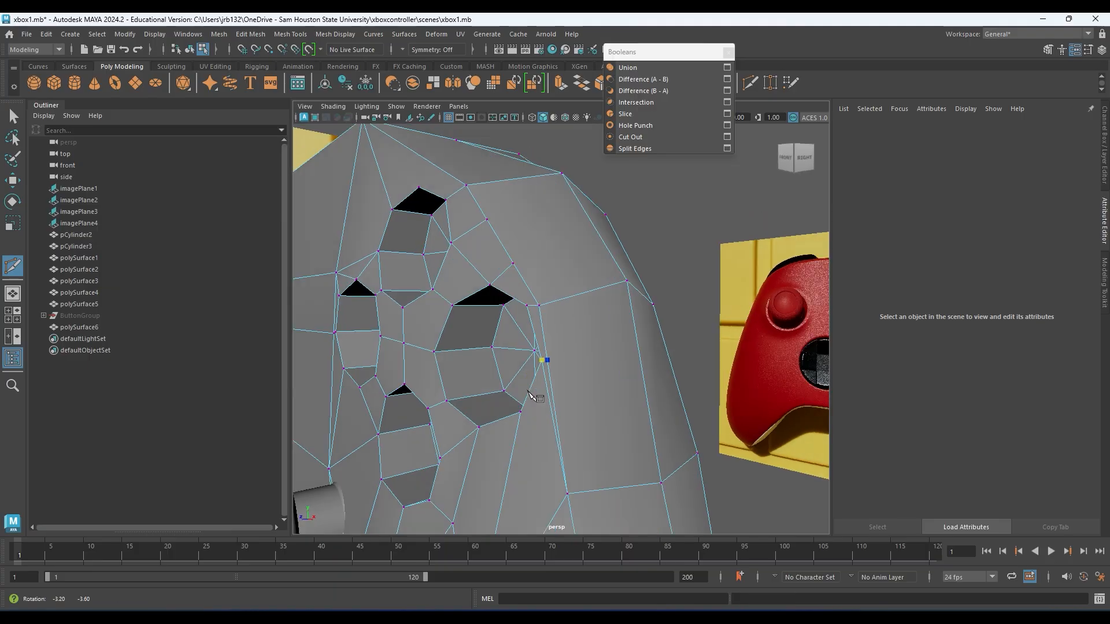
- Route the cut through the side panel, up into the panel above, and back to the border vertex linked to the outermost hole's upper corner
click(614, 341)
alt+drag(640, 404, 569, 343)
click(542, 311)
alt+middle_drag(544, 311, 617, 366)
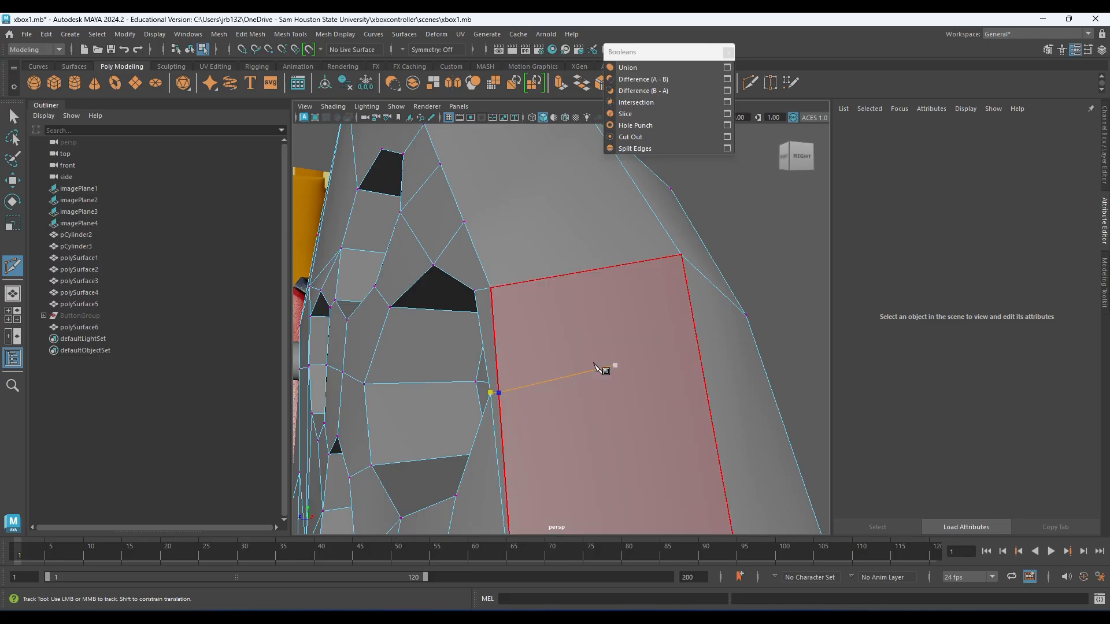
alt+middle_drag(525, 224, 599, 337)
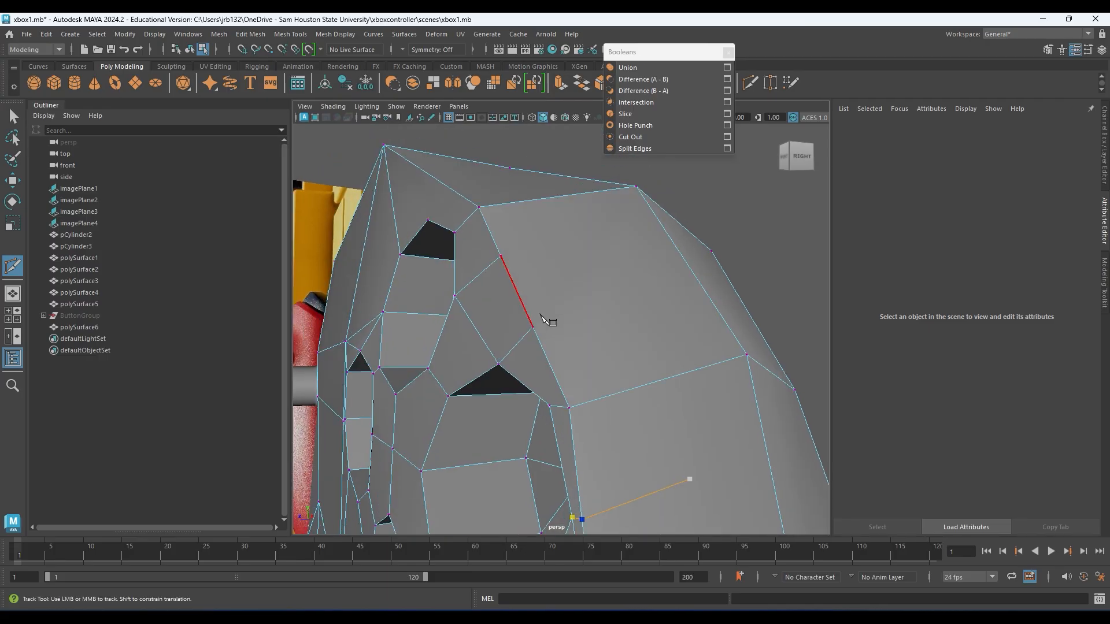
alt+middle_drag(534, 315, 495, 260)
click(635, 325)
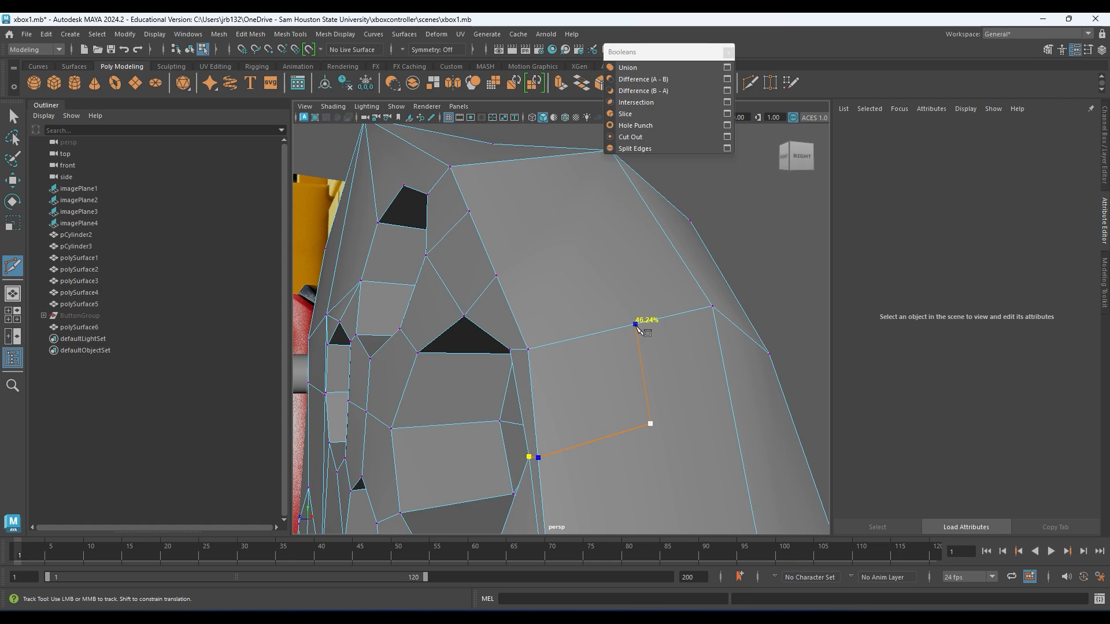
click(585, 248)
click(496, 276)
key(Return)
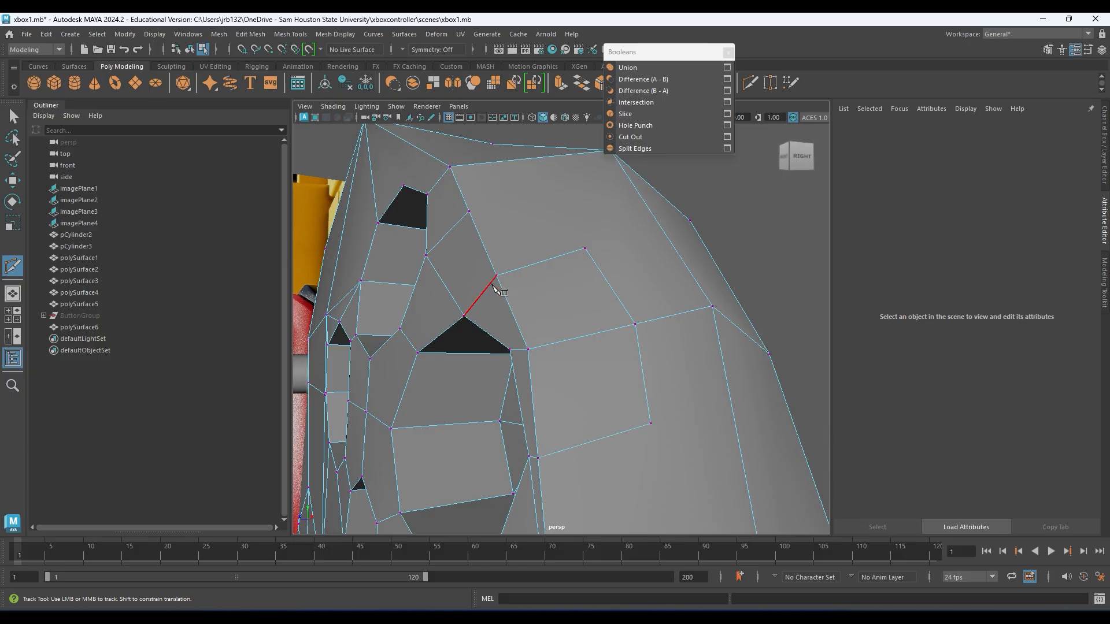
- Cut an edge from the new path's lower interior corner to the side panel's lower outer vertex
alt+middle_drag(638, 480, 454, 292)
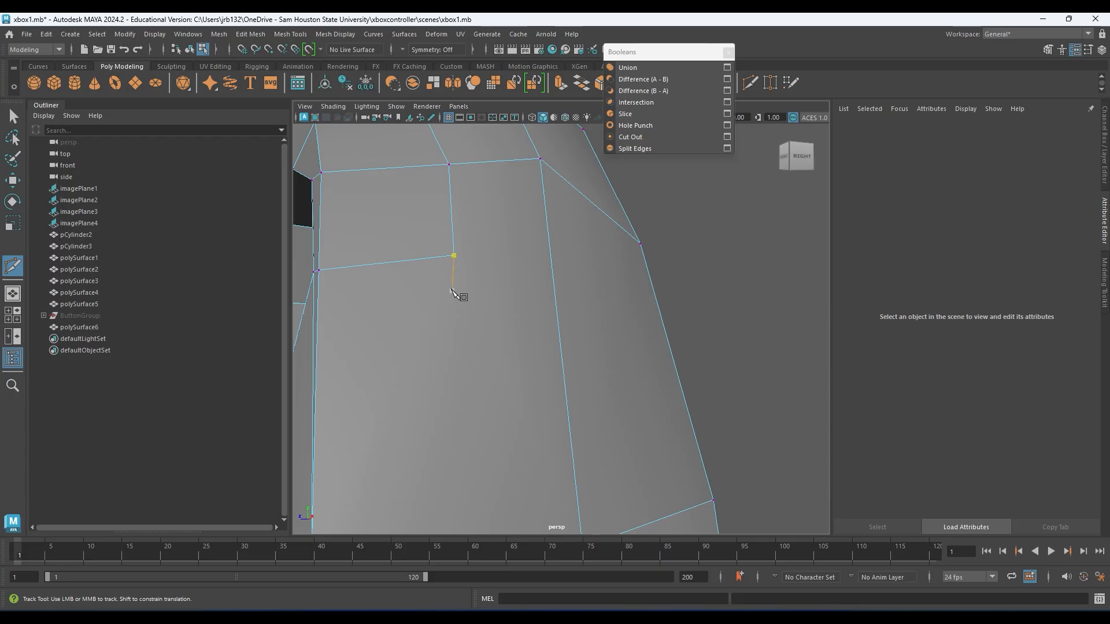
alt+middle_drag(515, 366, 605, 339)
alt+drag(606, 339, 572, 301)
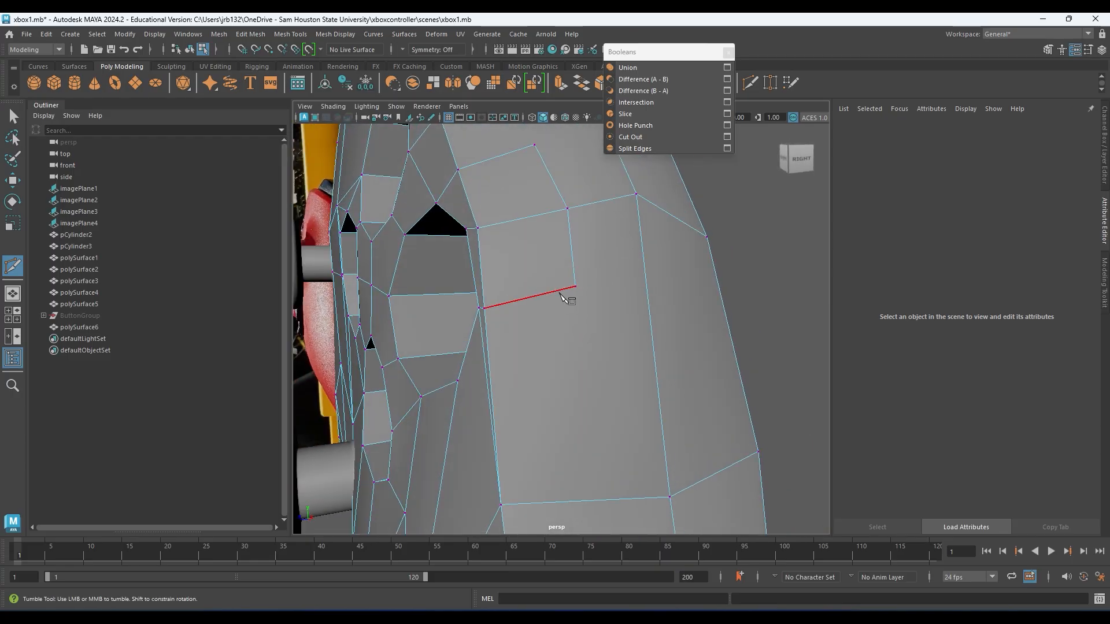
click(671, 496)
key(Return)
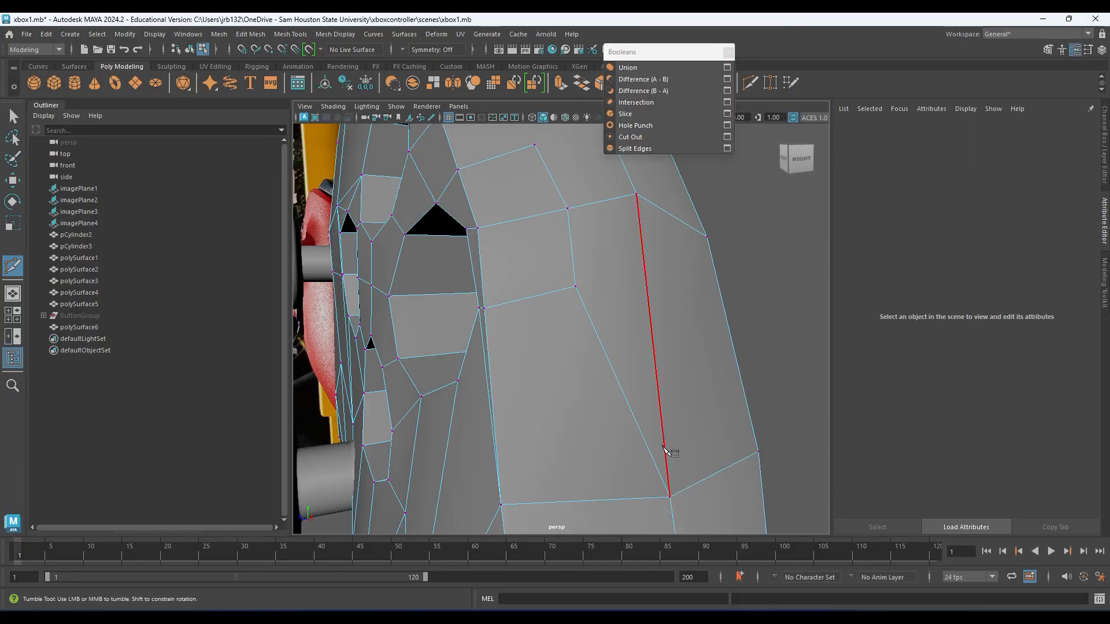
- Cut from the new path's upper interior corner to a point farther up the panel, then across to the next border vertex
alt+middle_drag(550, 271, 570, 335)
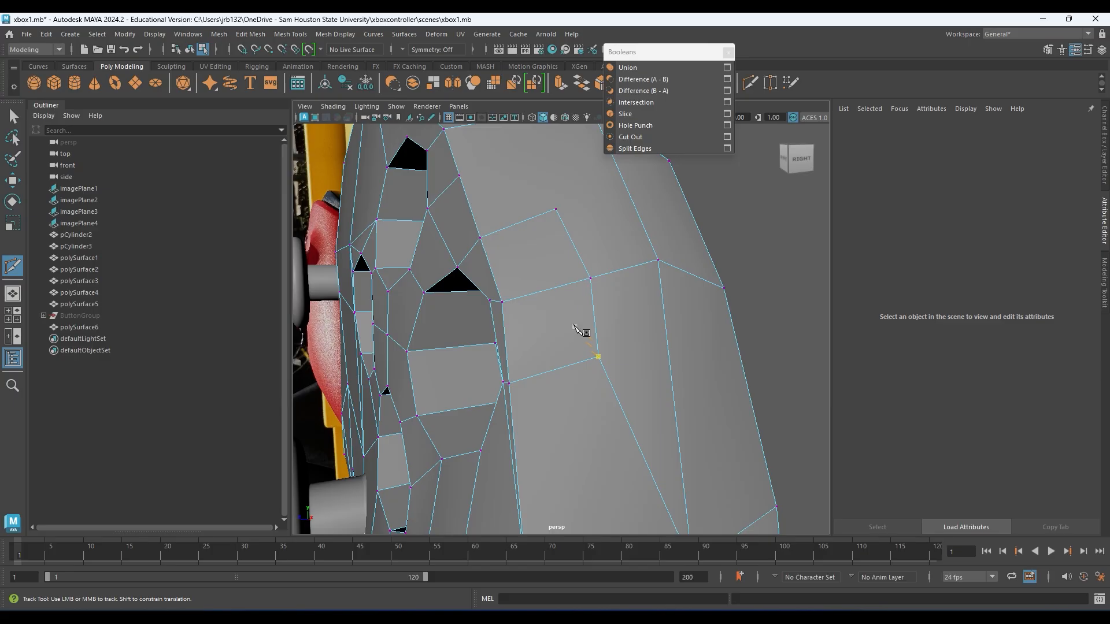
alt+middle_drag(594, 407, 629, 487)
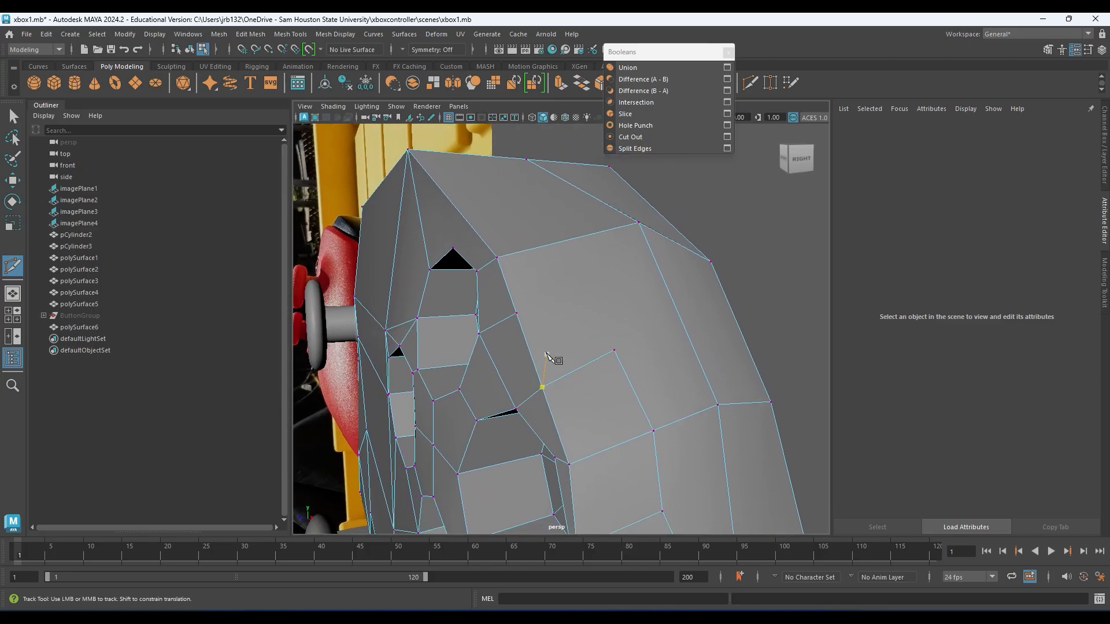
click(614, 351)
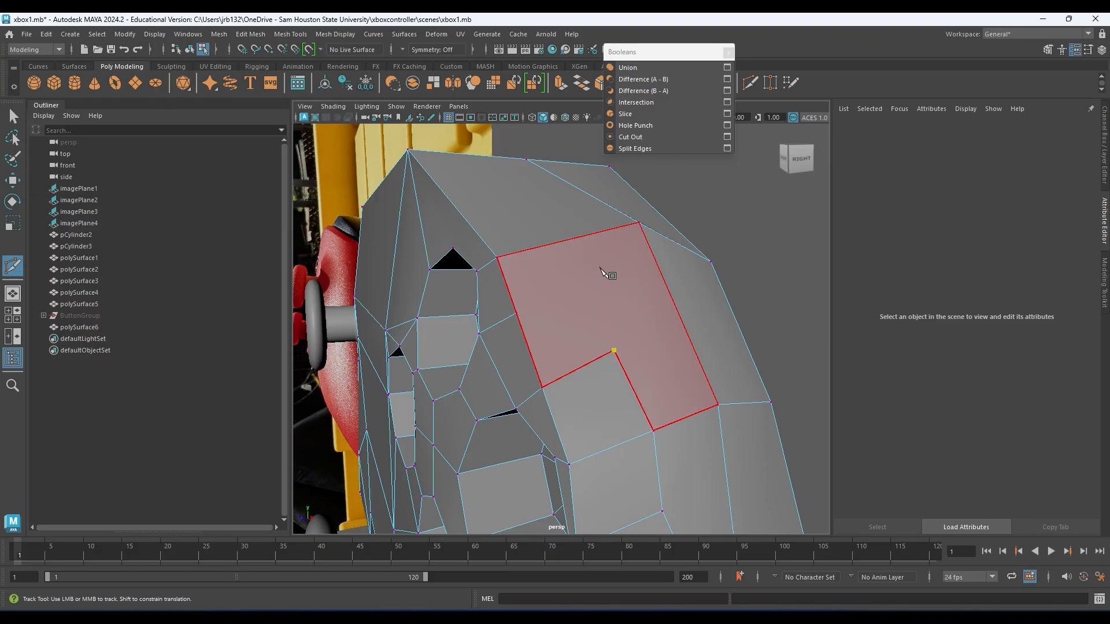
alt+drag(568, 251, 589, 305)
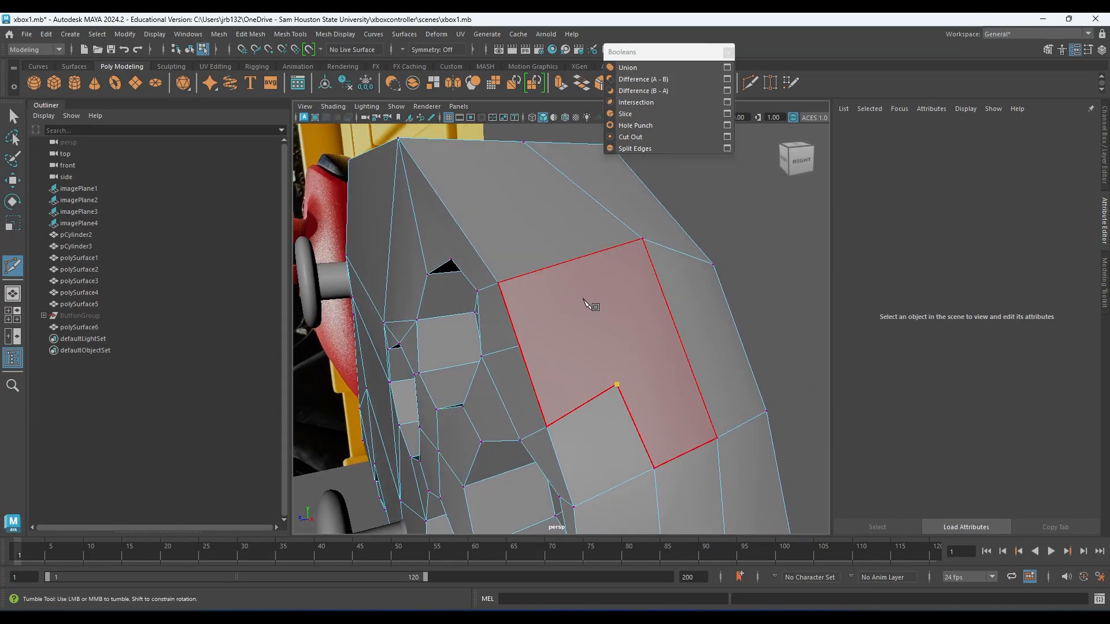
click(592, 320)
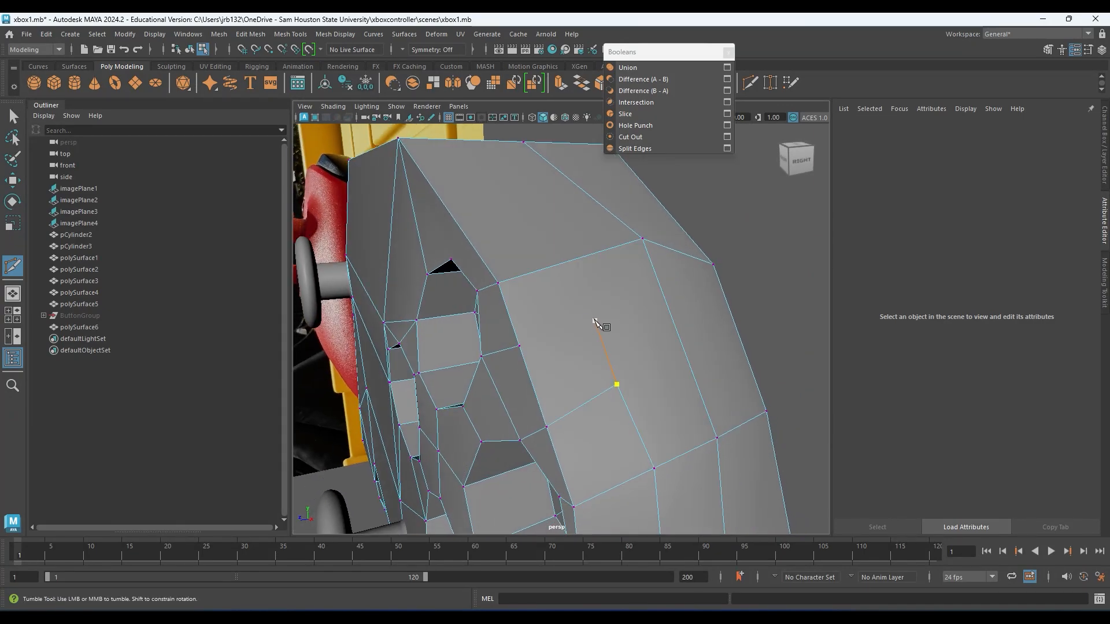
click(519, 346)
key(Return)
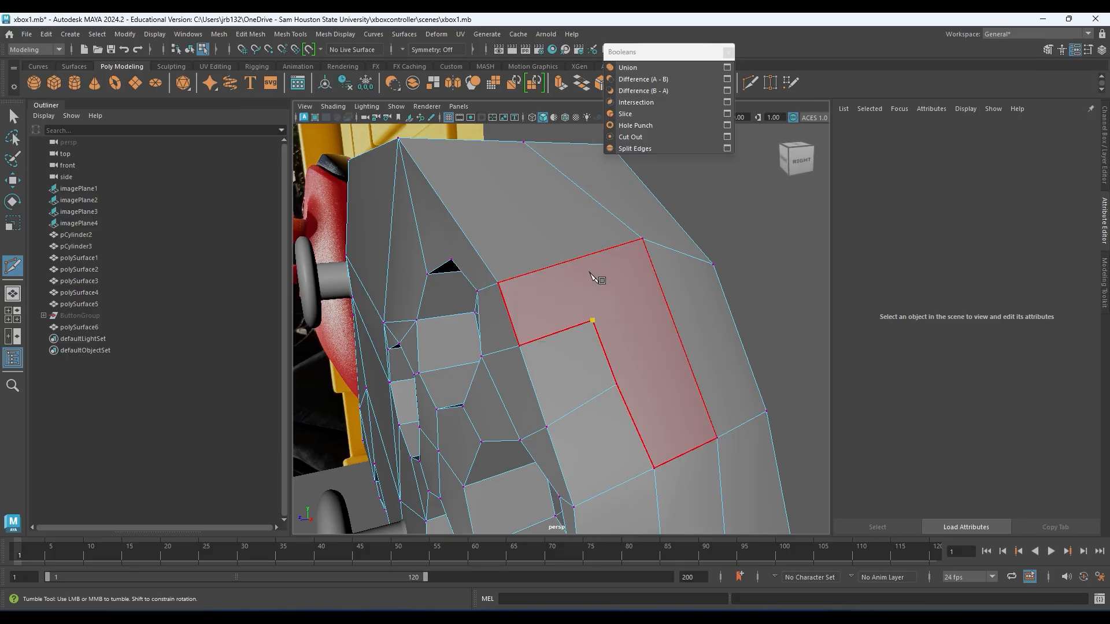
- Cut diagonal edges from the panel's two interior vertices to its upper and lower outer corners
click(642, 239)
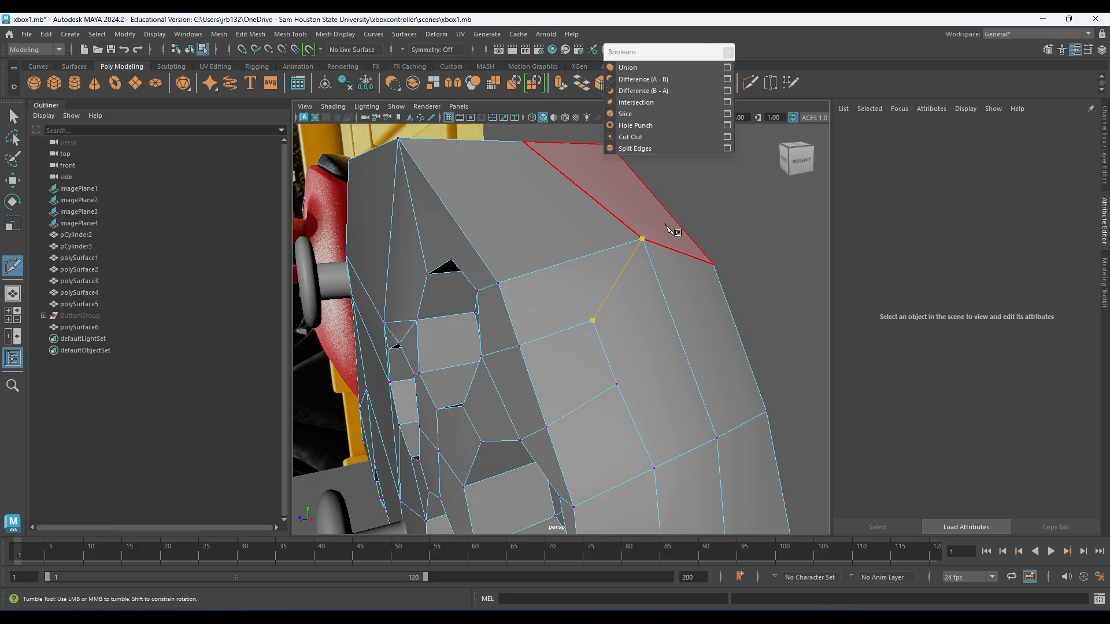
click(593, 320)
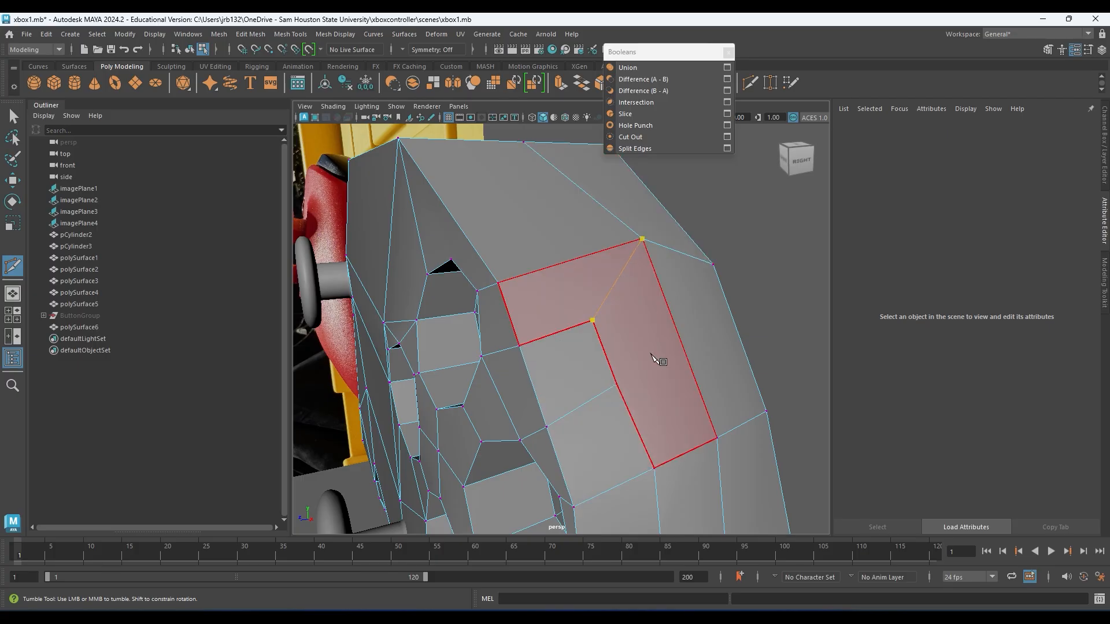
mouse_move(651, 354)
alt+mouse_down()
mouse_move(629, 338)
mouse_move(639, 327)
mouse_move(667, 339)
mouse_move(619, 358)
mouse_move(547, 344)
mouse_move(639, 350)
alt+mouse_up()
key(Return)
click(580, 372)
click(681, 433)
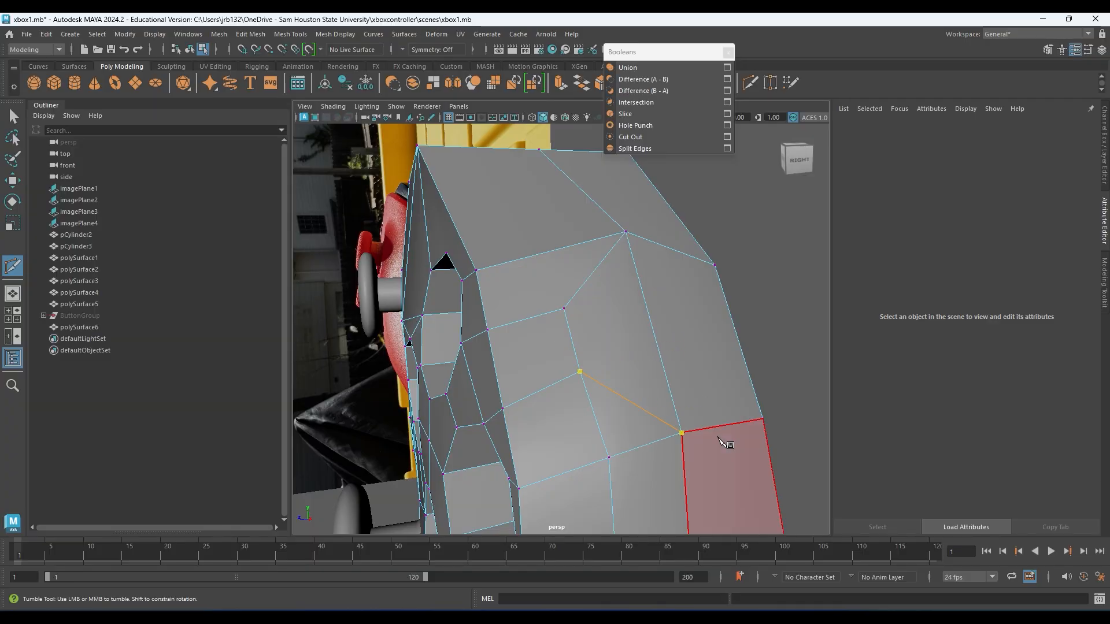
key(Return)
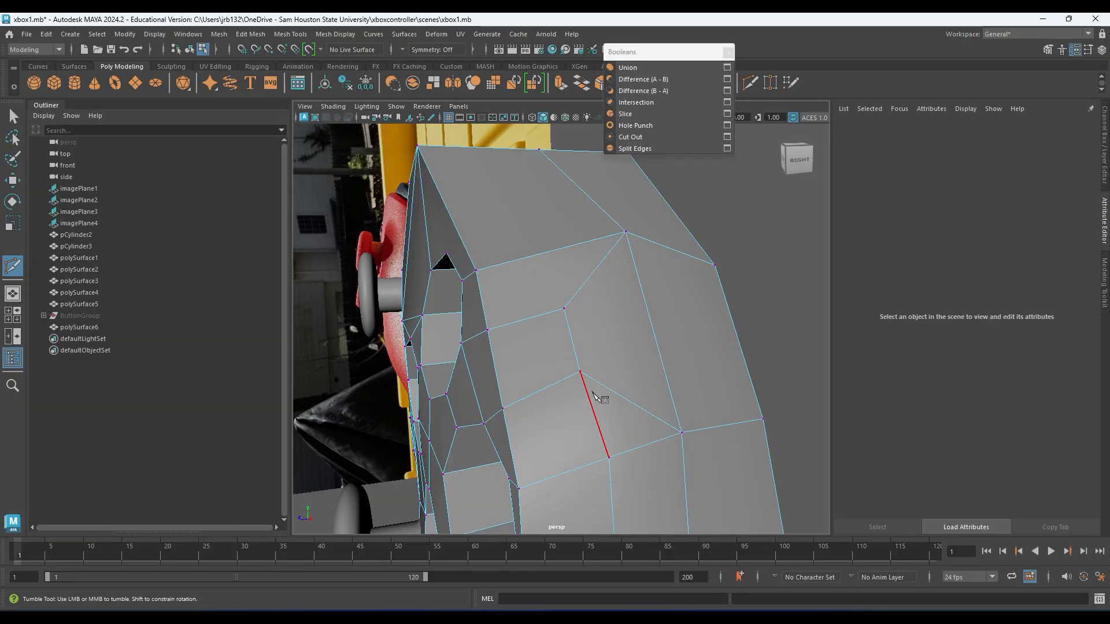
alt+drag(504, 394, 634, 417)
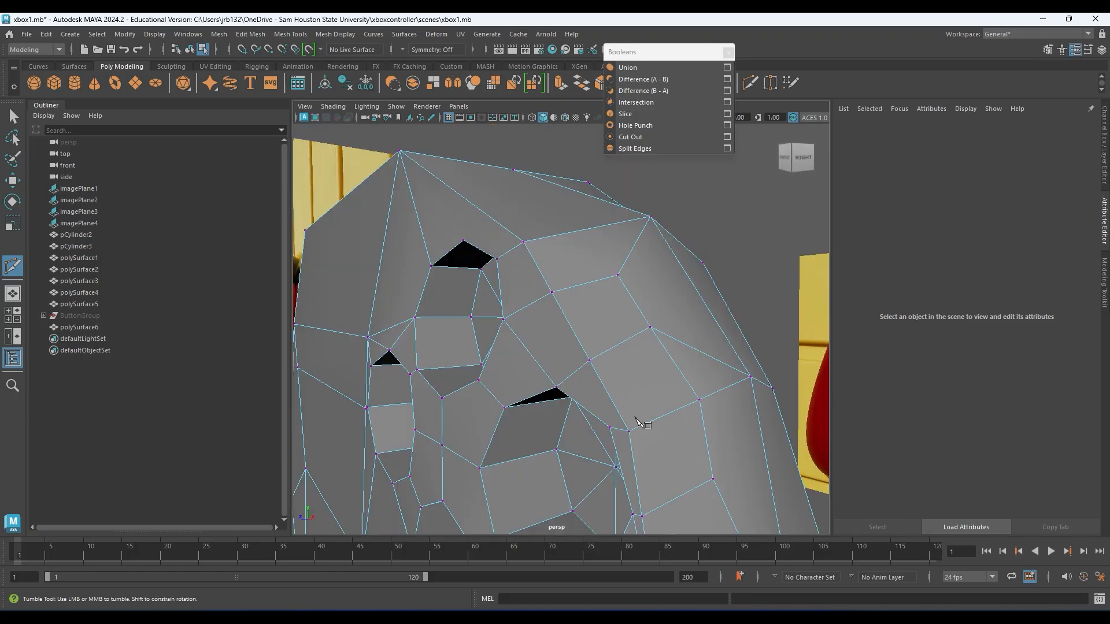
click(687, 480)
alt+middle_drag(648, 422, 553, 352)
alt+drag(553, 357, 524, 303)
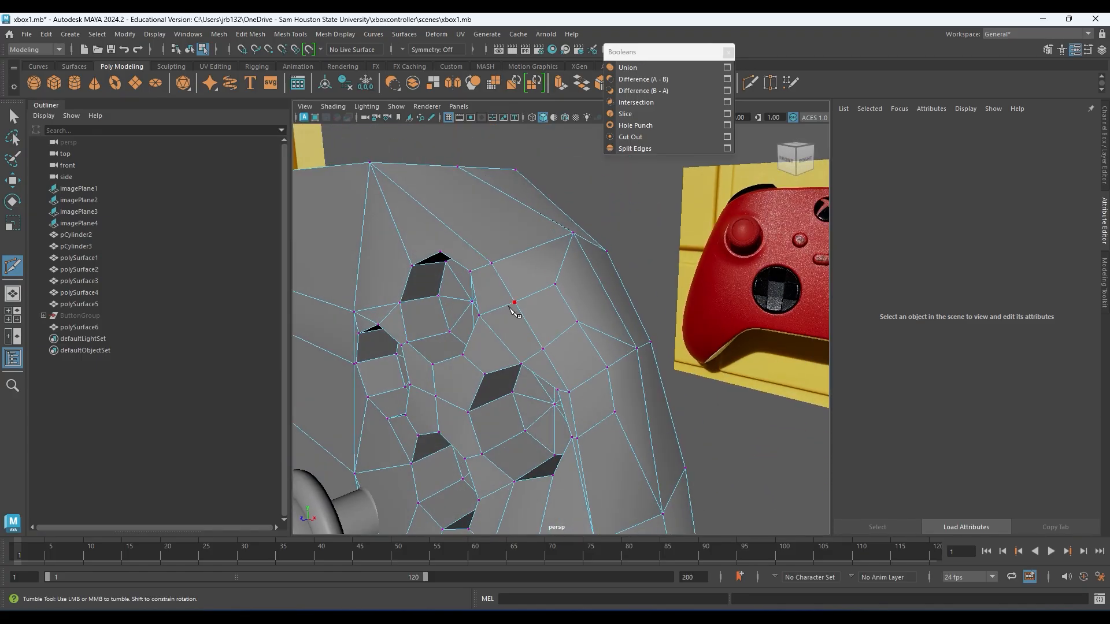
click(663, 514)
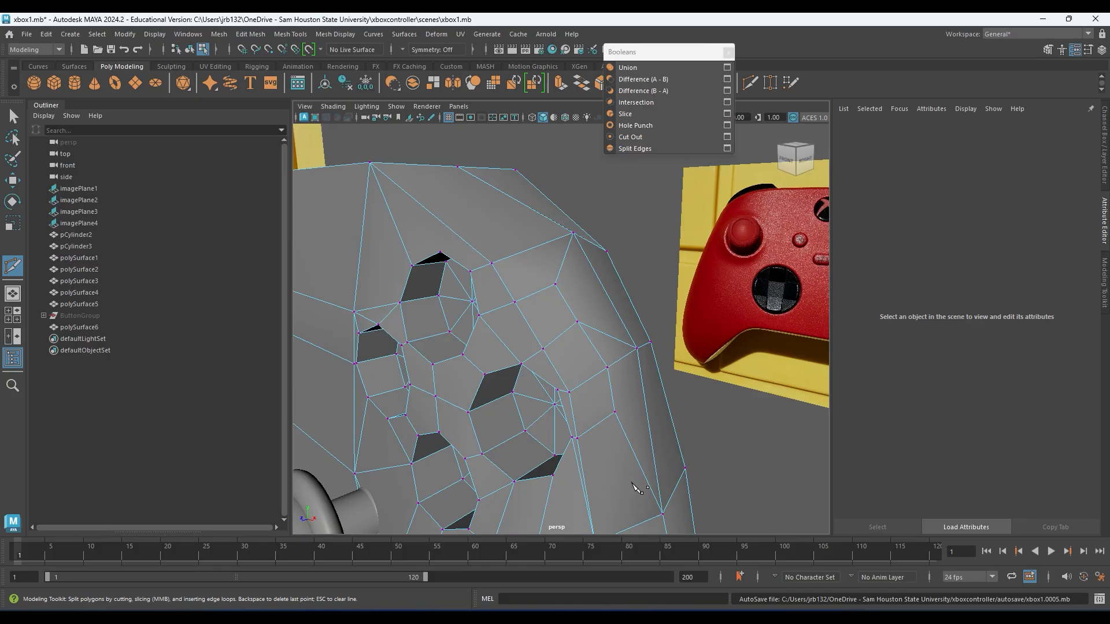
- Cut from the uppermost hole's top corner over the border into the upper panel, then down across its lower edge to the interior vertex below
mouse_move(451, 315)
alt+mouse_down()
mouse_move(501, 297)
mouse_move(464, 332)
alt+mouse_up()
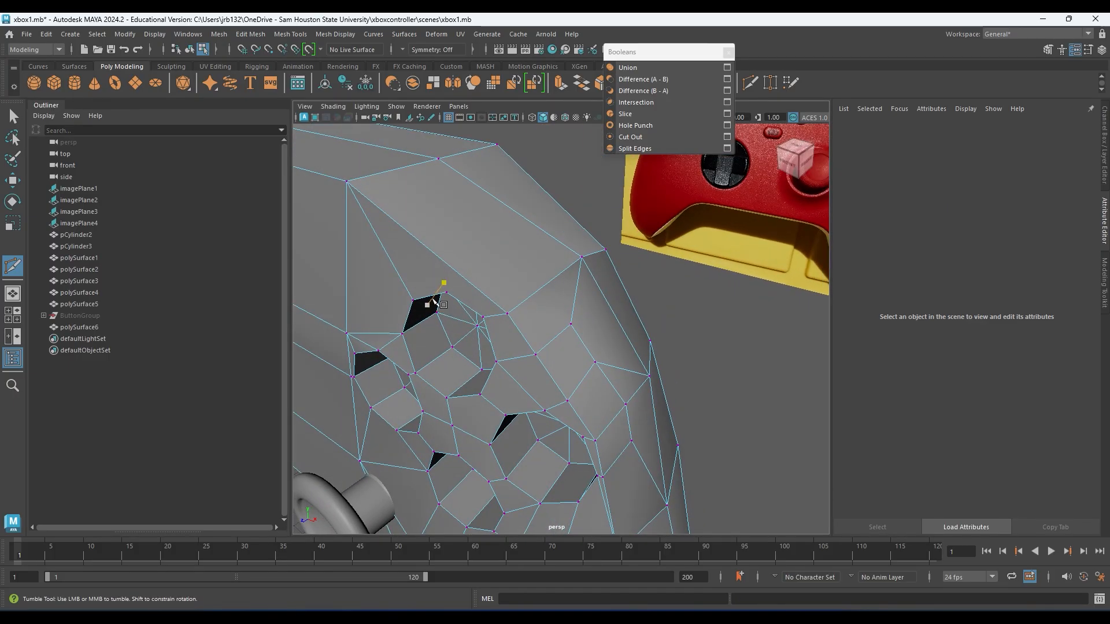
alt+drag(476, 240, 469, 288)
alt+middle_drag(469, 288, 470, 323)
scroll(463, 294, up, 5)
alt+drag(434, 295, 421, 241)
click(475, 205)
alt+middle_drag(477, 210, 517, 298)
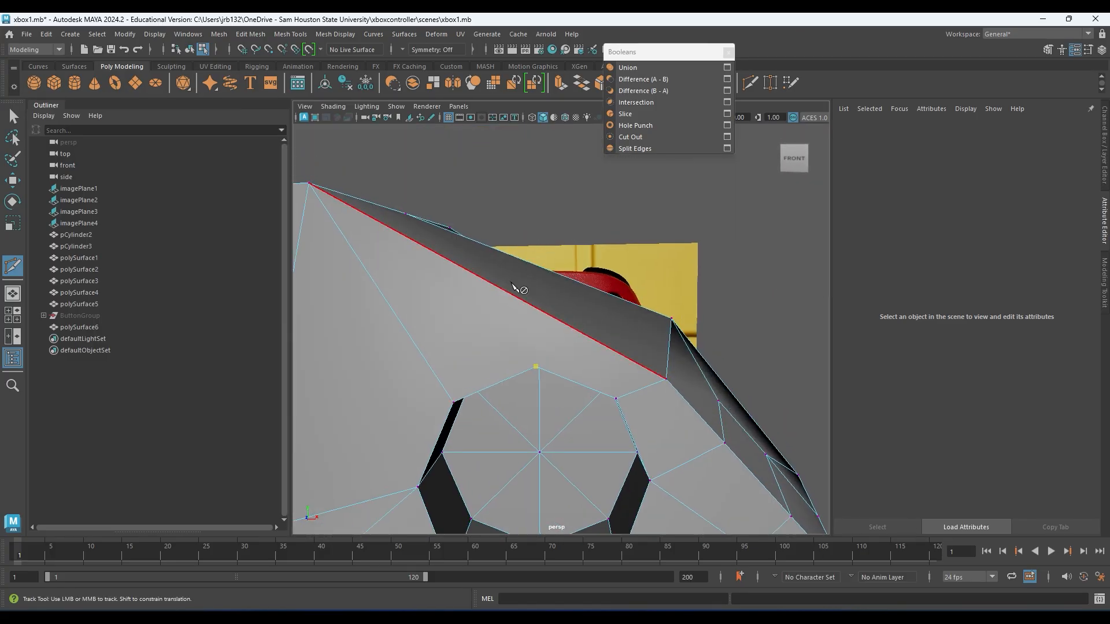
alt+drag(561, 292, 454, 367)
alt+middle_drag(454, 367, 491, 284)
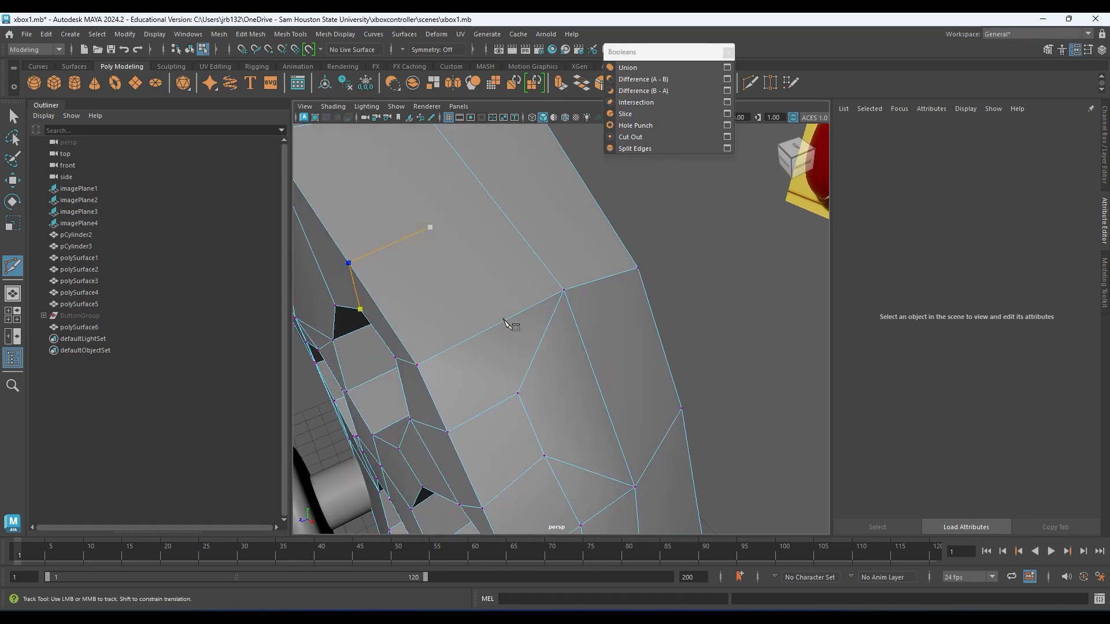
click(508, 318)
key(Return)
- Cut an edge from the upper panel's new interior vertex to the middle vertex on its top edge
alt+middle_drag(441, 297, 458, 330)
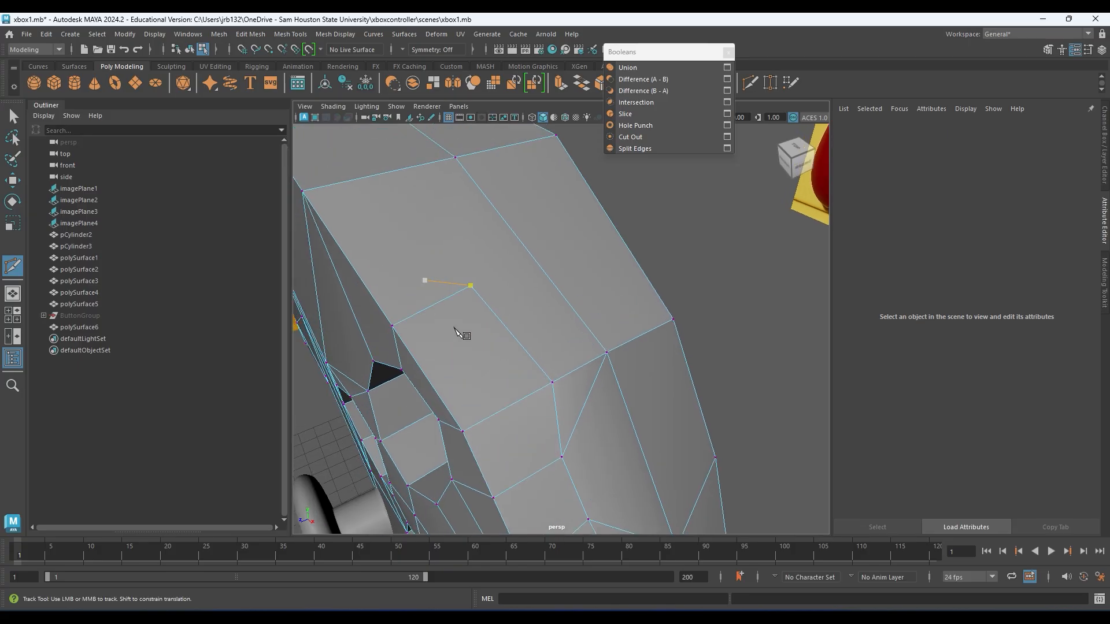
click(471, 286)
click(455, 157)
key(Return)
- Try to insert an edge between the side panel's two diagonal edges and scale its end vertices closer together
alt+drag(585, 439, 547, 399)
ctrl+click(529, 324)
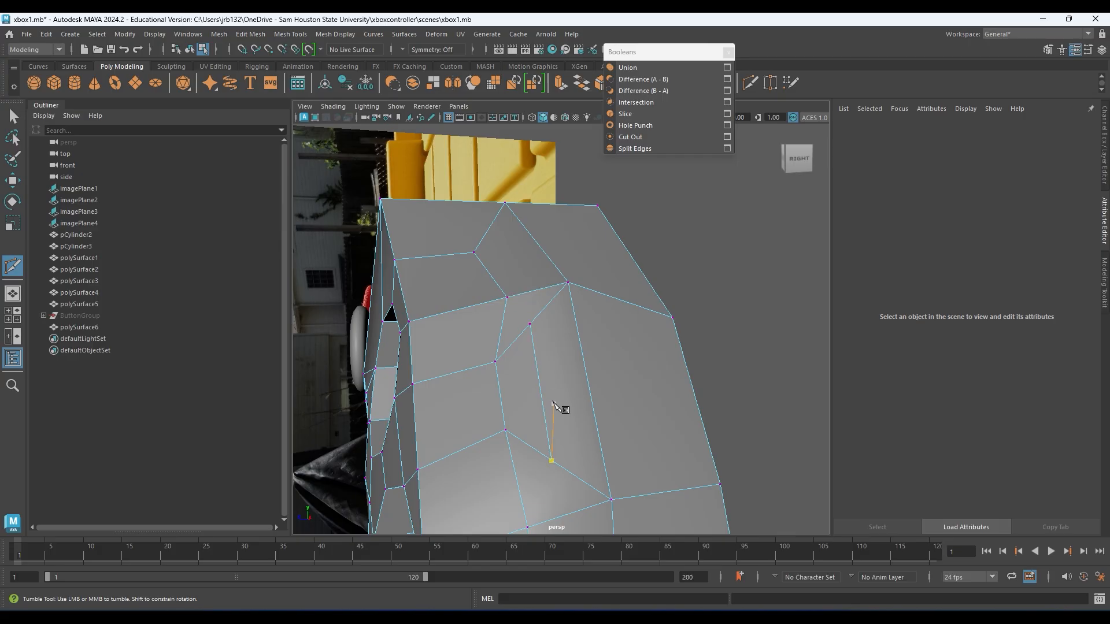
key(q)
right_drag(531, 367, 478, 277)
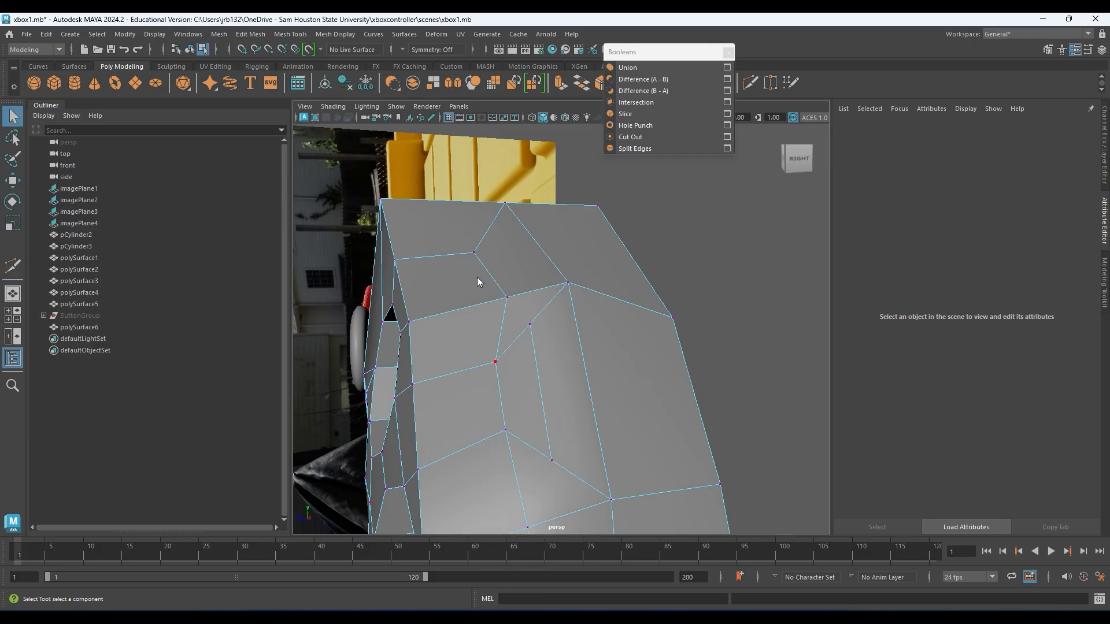
click(532, 332)
shift+click(556, 466)
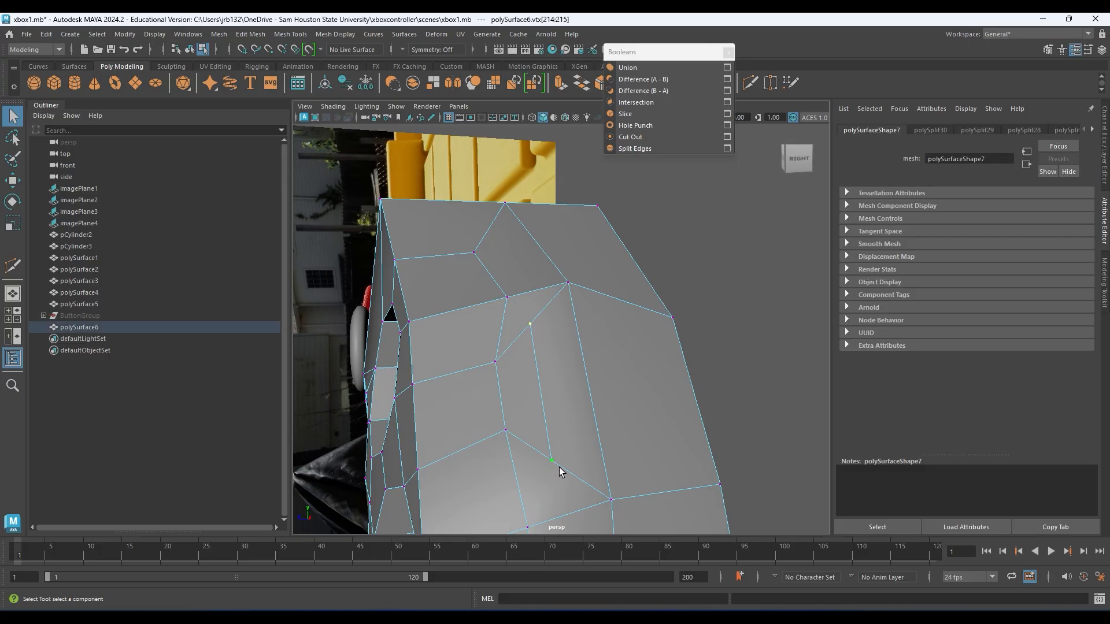
key(r)
mouse_move(539, 387)
mouse_down()
mouse_move(520, 367)
mouse_move(551, 388)
mouse_up()
key(w)
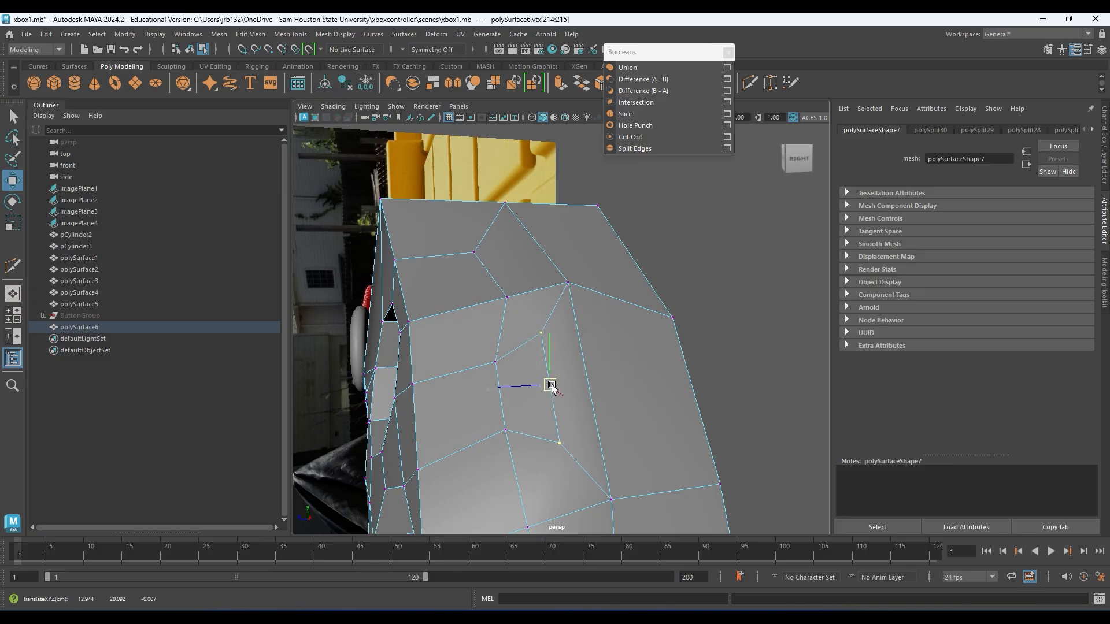
alt+middle_drag(520, 438, 560, 414)
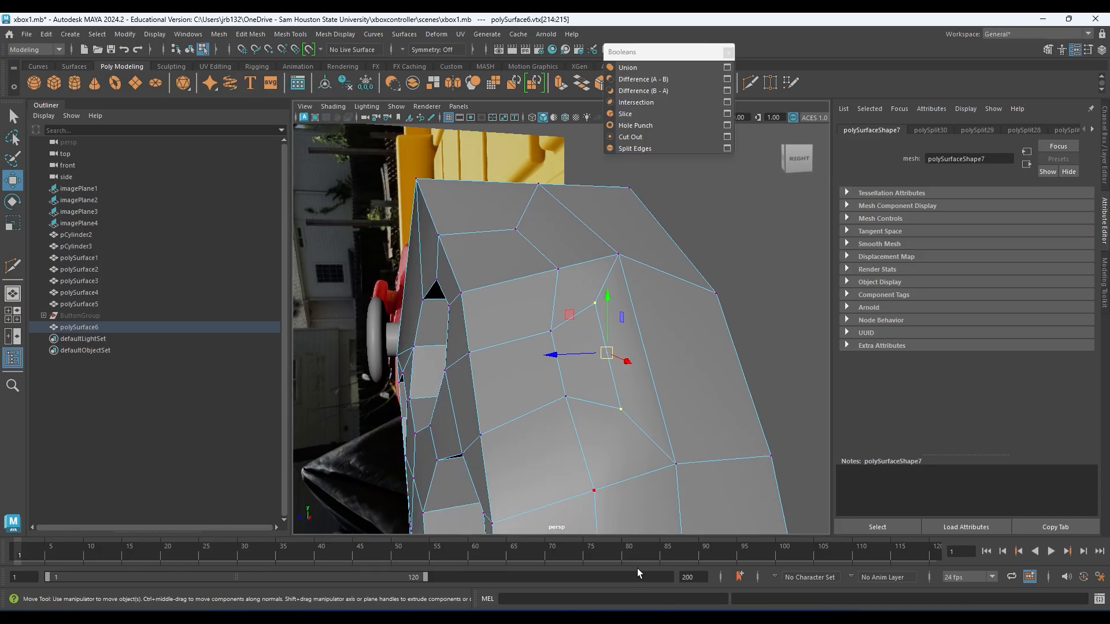
- Undo the vertex scaling and the edge inserted between the side panel's diagonals
key(ctrl+z)
key(ctrl+z)
key(ctrl+z)
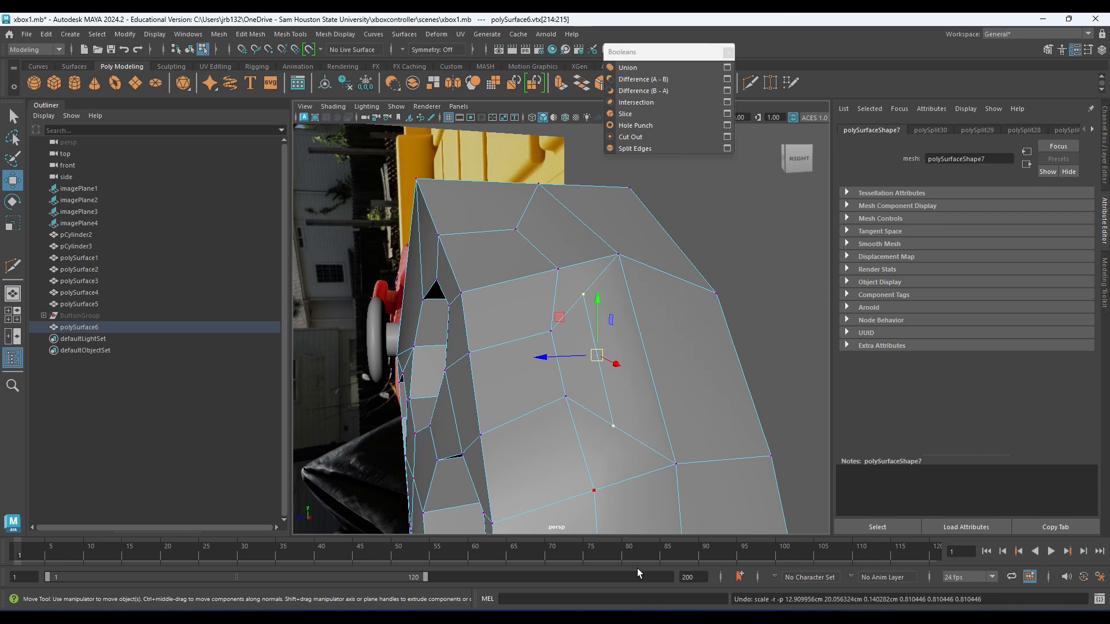
key(ctrl+z)
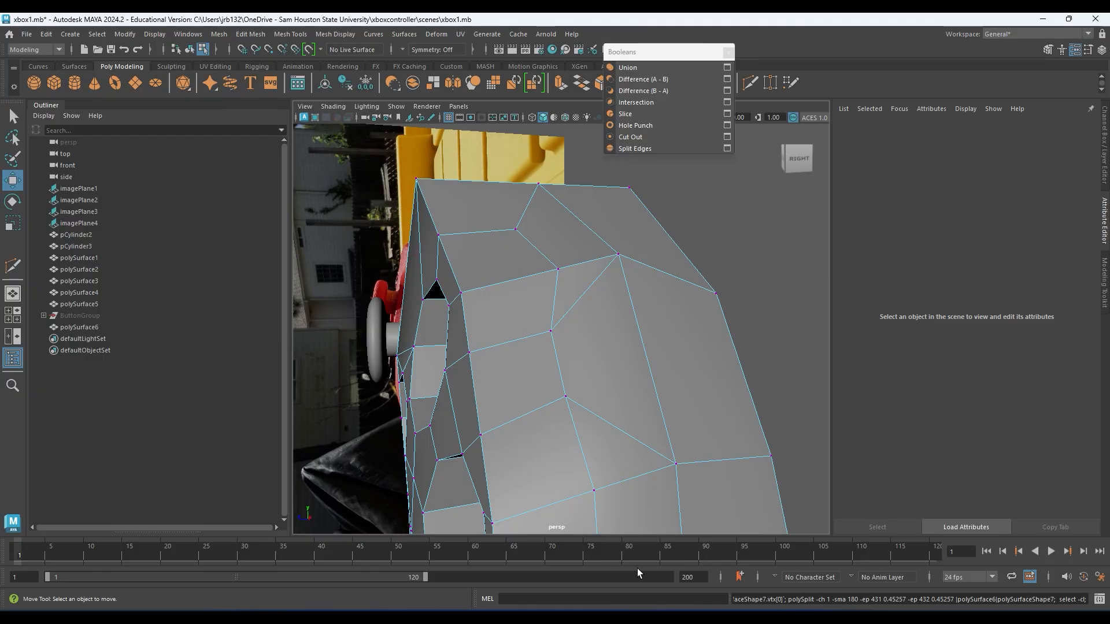
- Examine the topology around the four face button holes in both smoothed and unsmoothed display
alt+drag(485, 350, 496, 376)
alt+right_drag(495, 376, 380, 342)
alt+drag(379, 341, 559, 360)
alt+right_drag(559, 360, 523, 435)
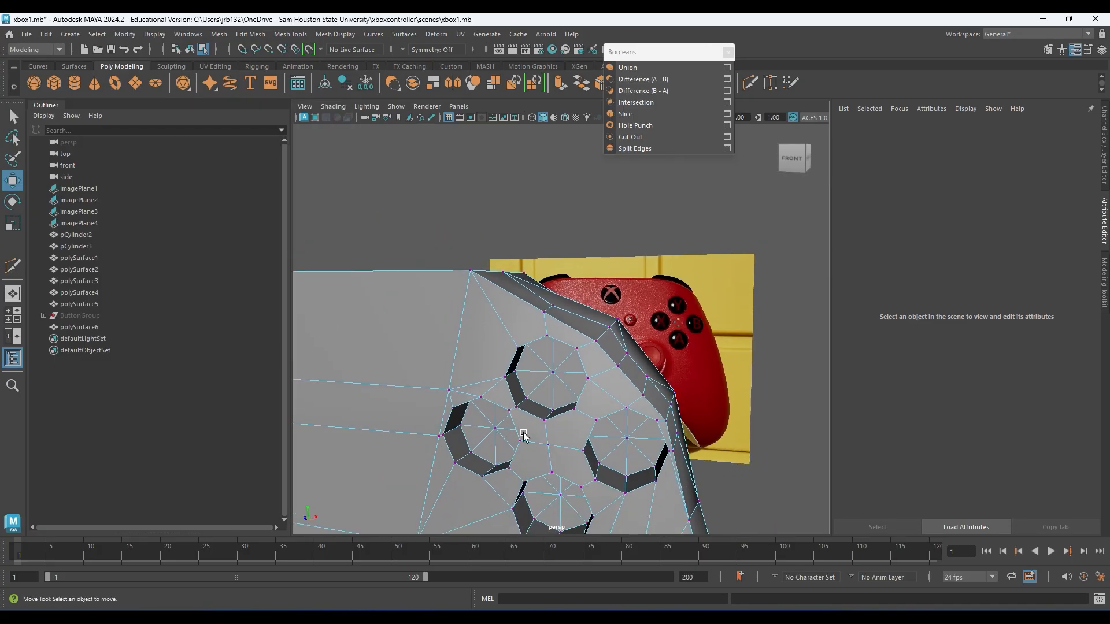
alt+drag(532, 428, 563, 426)
alt+right_drag(562, 426, 491, 297)
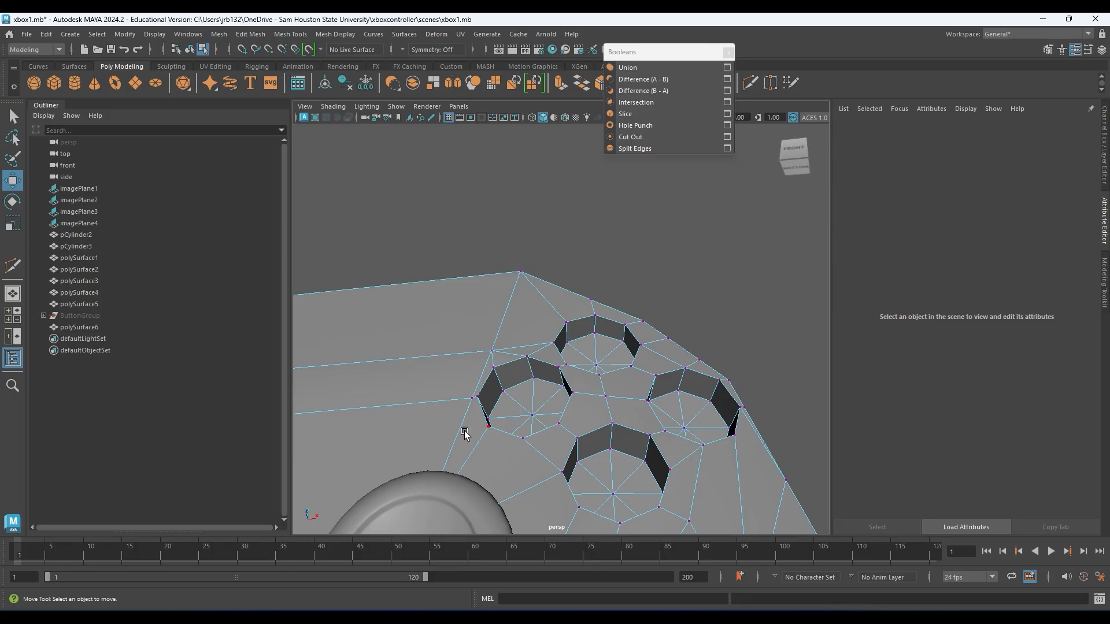
alt+middle_drag(670, 442, 668, 271)
alt+right_drag(669, 273, 659, 314)
alt+drag(635, 284, 554, 286)
alt+drag(612, 343, 639, 339)
alt+right_drag(615, 349, 683, 371)
alt+middle_drag(597, 388, 714, 387)
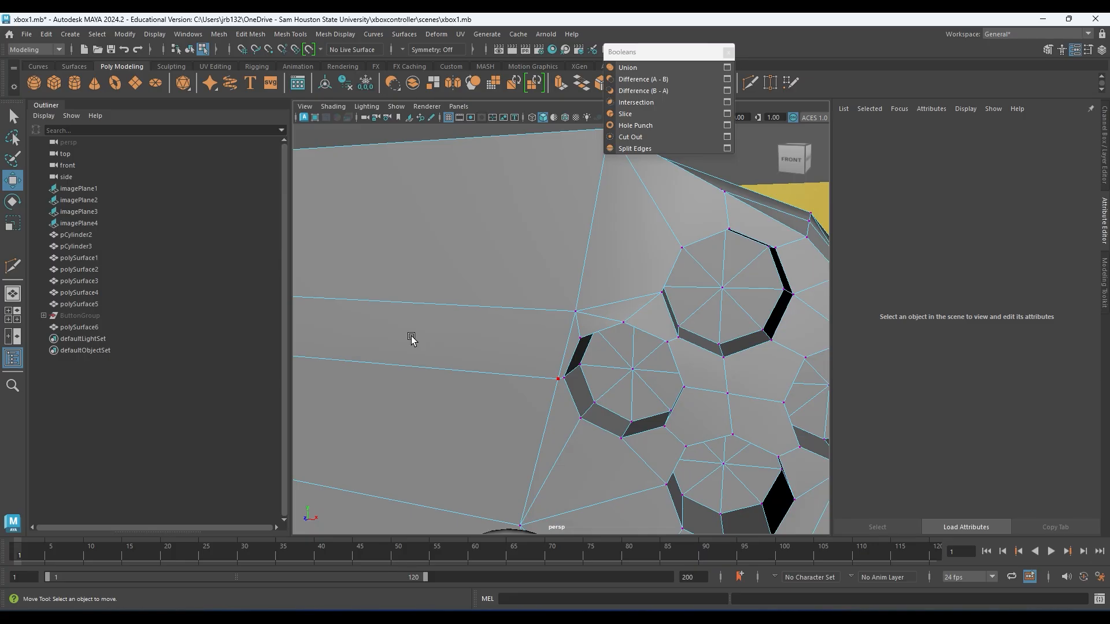
alt+drag(693, 372, 692, 336)
key(3)
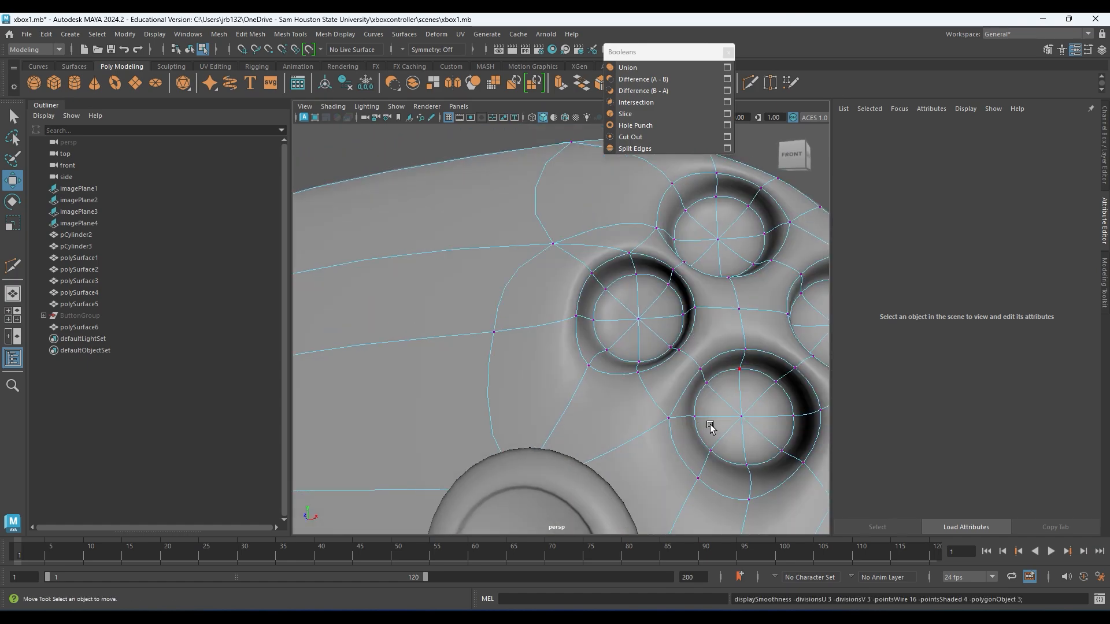
alt+drag(706, 426, 647, 438)
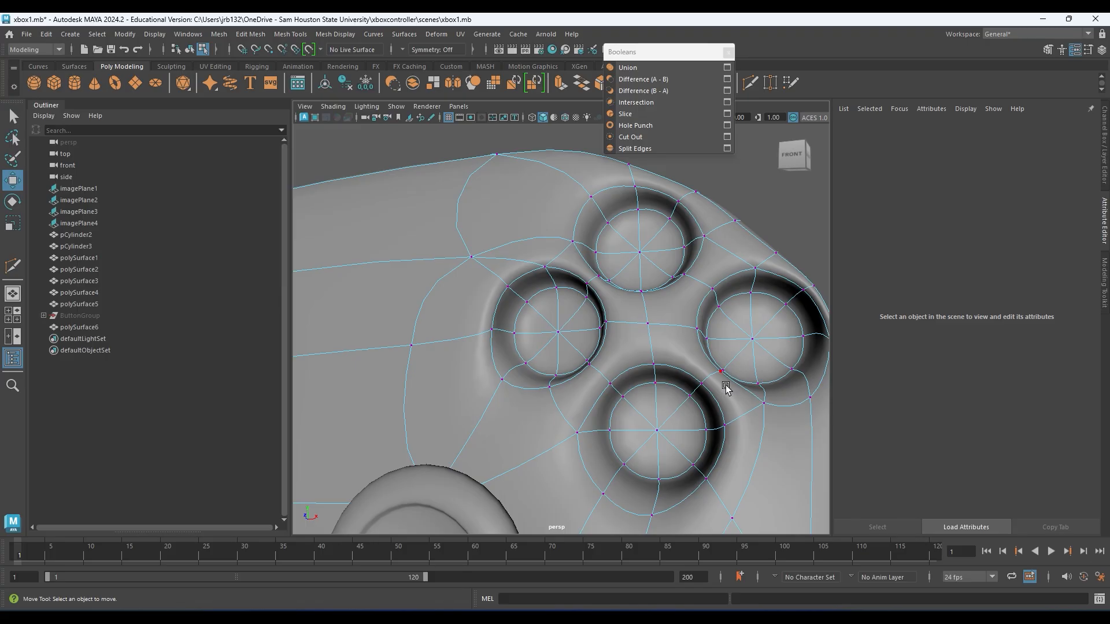
alt+drag(627, 403, 661, 421)
key(1)
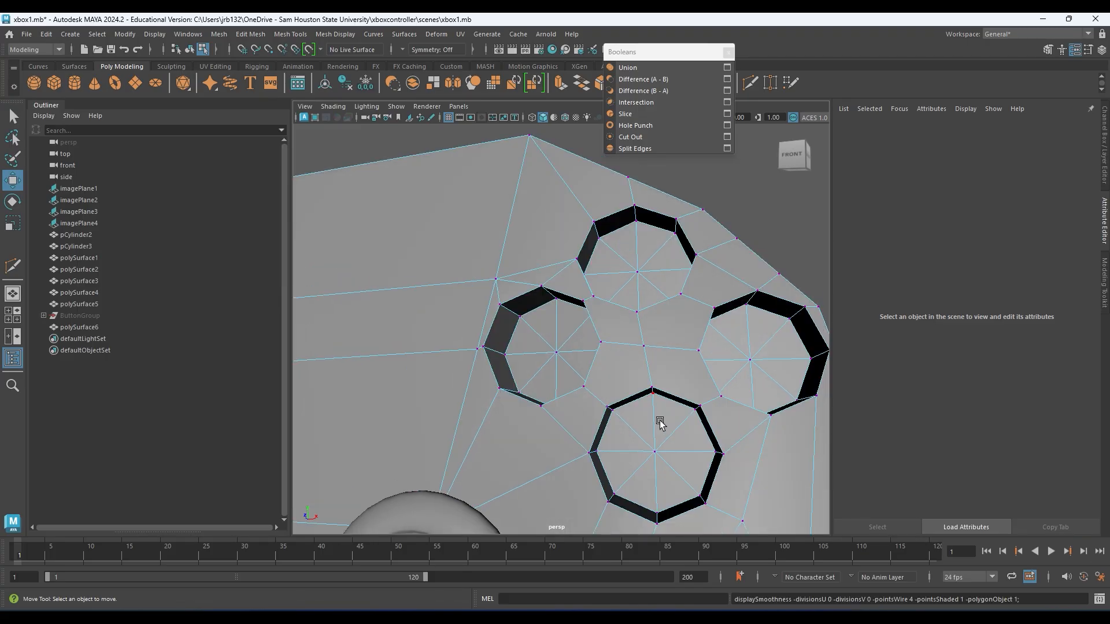
- Insert edge loops near the outer rim and the floor of the leftmost face button hole's wall, then preview it smoothed
alt+drag(615, 389, 633, 330)
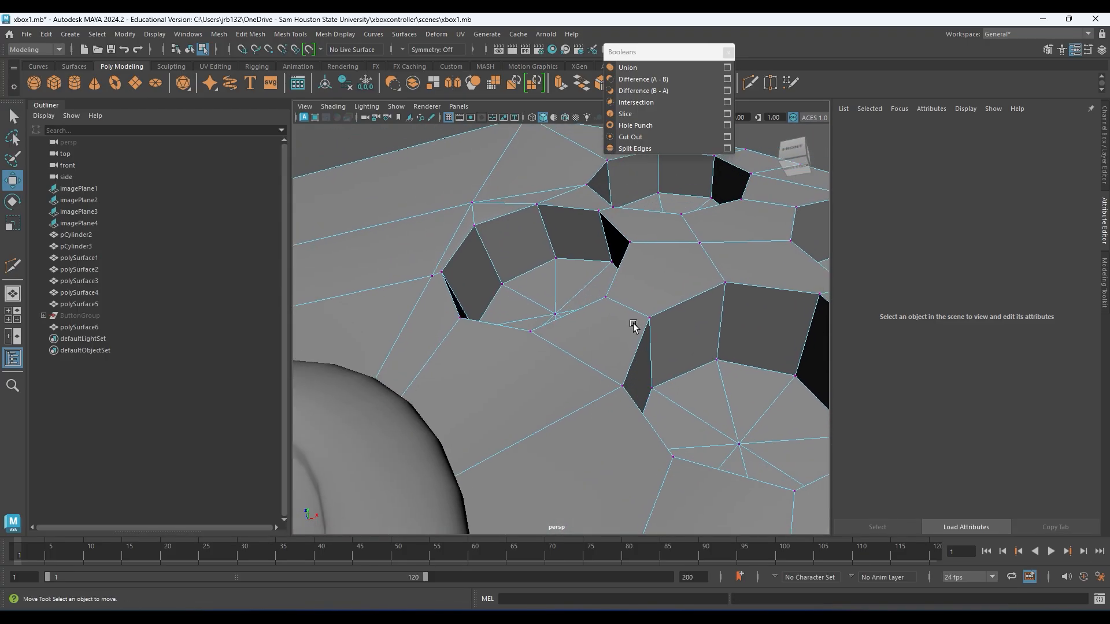
alt+right_drag(633, 330, 694, 330)
shift+right_drag(449, 196, 390, 197)
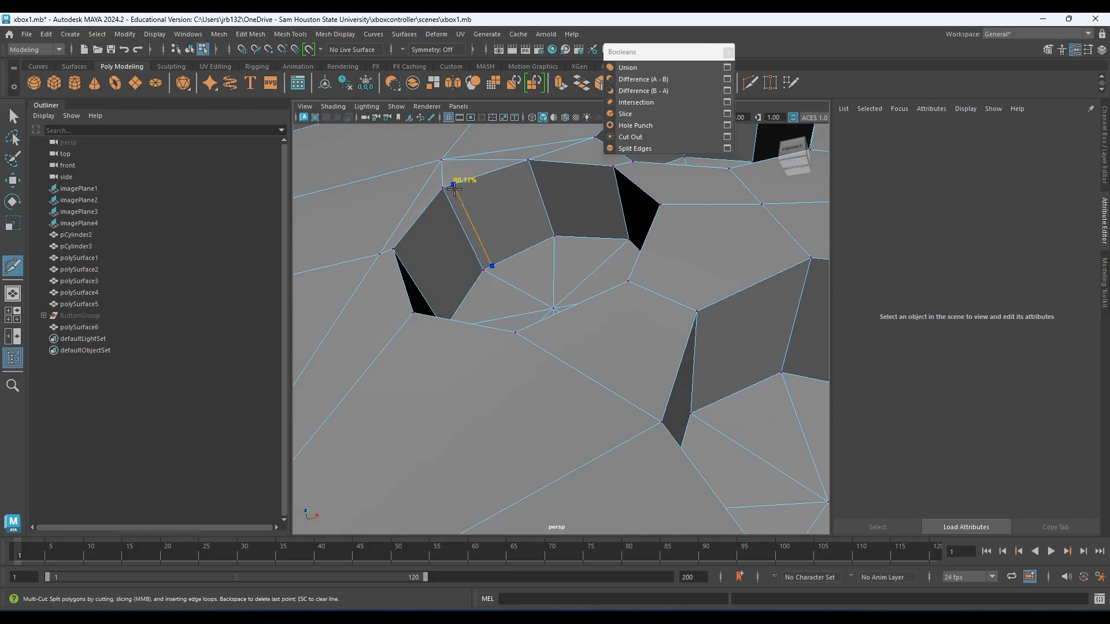
ctrl+click(454, 186)
alt+drag(758, 331, 590, 198)
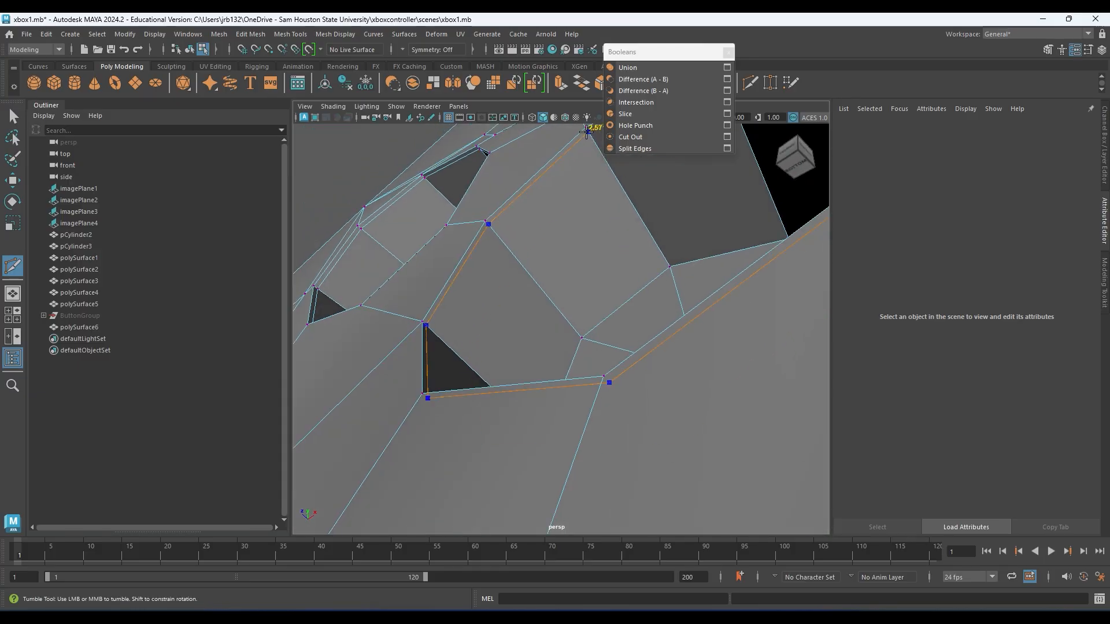
alt+drag(672, 257, 578, 314)
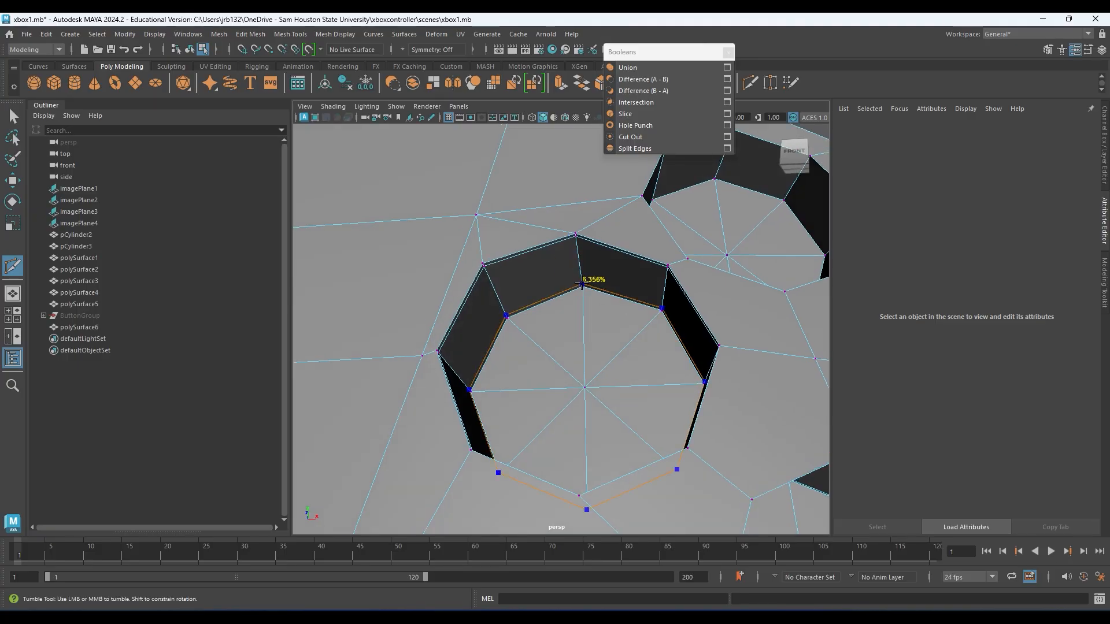
key(3)
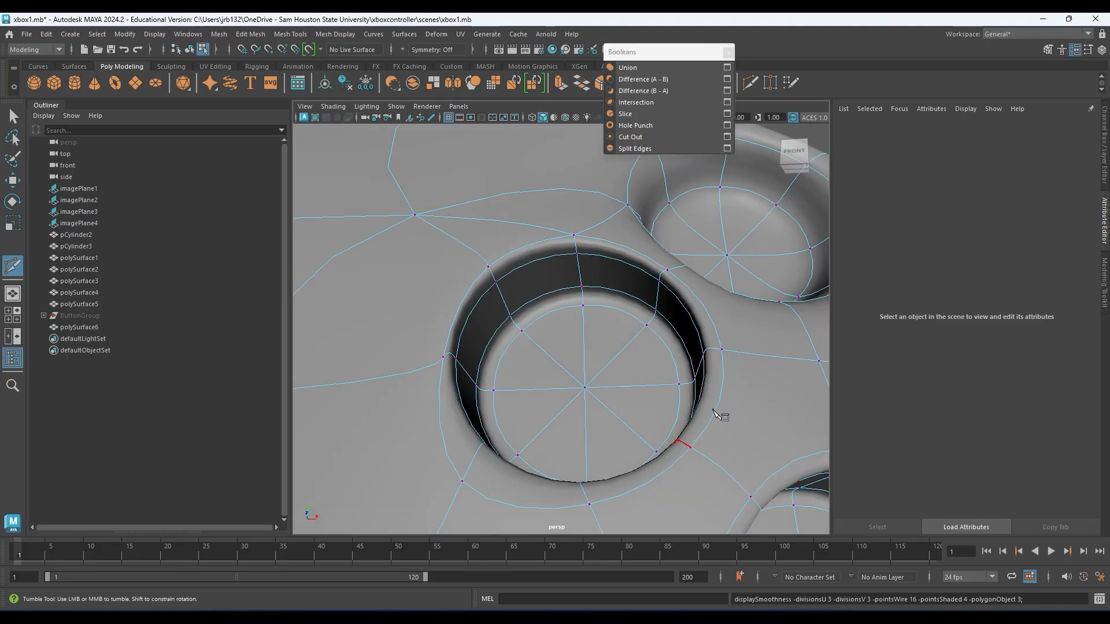
- Insert edge loops near the rim and floor of the lower and uppermost face button holes in unsmoothed display
alt+middle_drag(714, 408, 627, 354)
alt+right_drag(628, 354, 581, 343)
alt+drag(501, 287, 638, 366)
key(1)
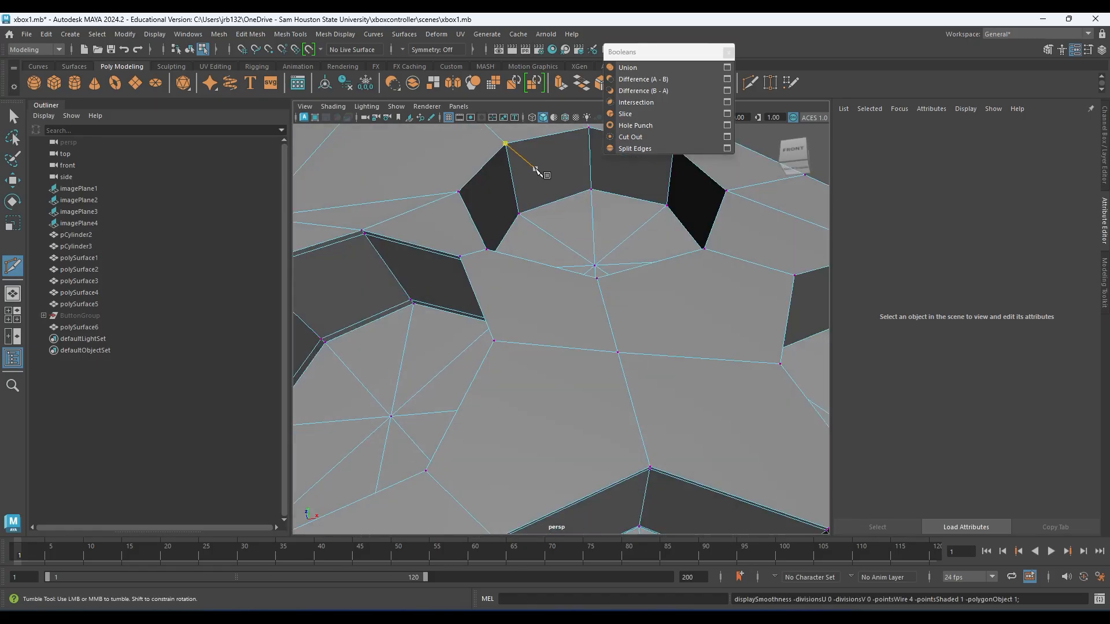
ctrl+click(507, 148)
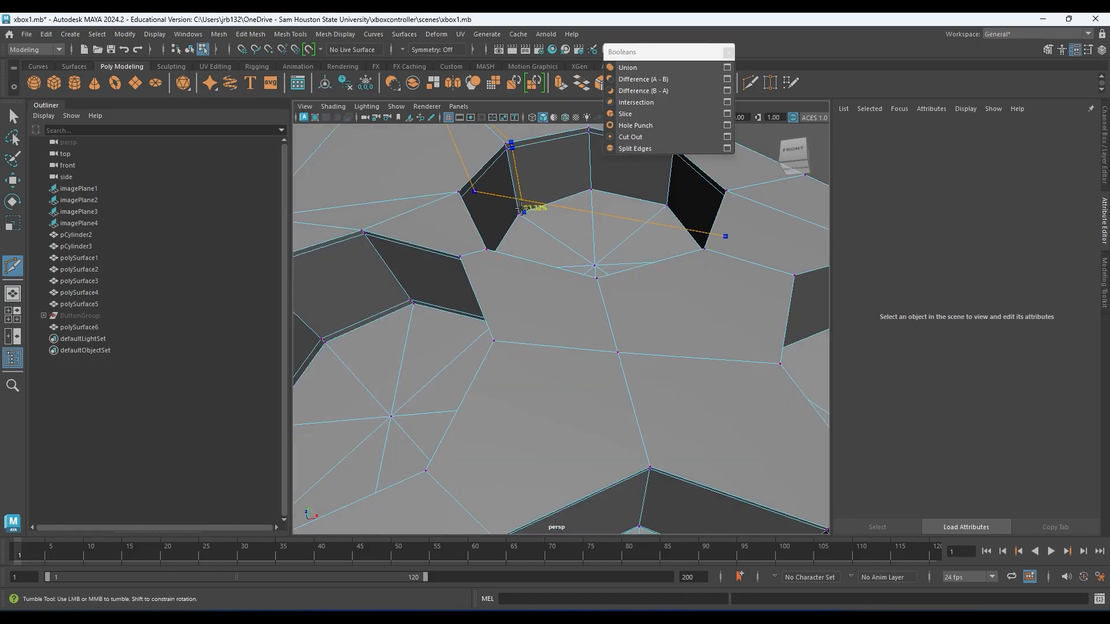
ctrl+click(518, 211)
- Insert edge loops near the rim and floor of the rightmost face button hole, then display the body smoothed
alt+middle_drag(696, 290, 543, 248)
ctrl+click(525, 211)
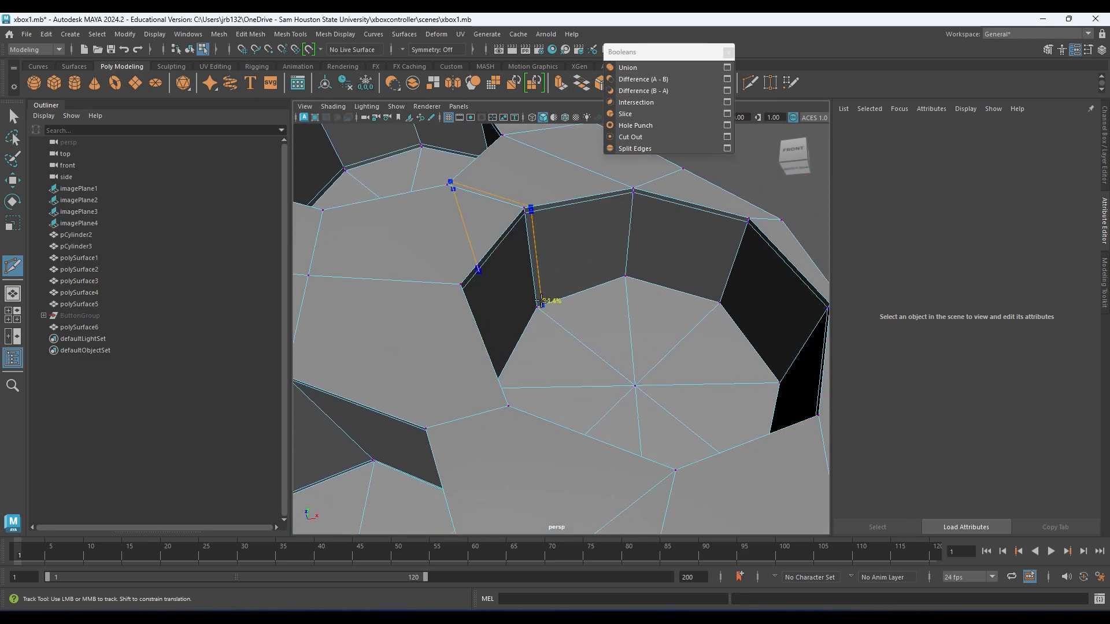
ctrl+click(536, 299)
alt+middle_drag(371, 300, 531, 355)
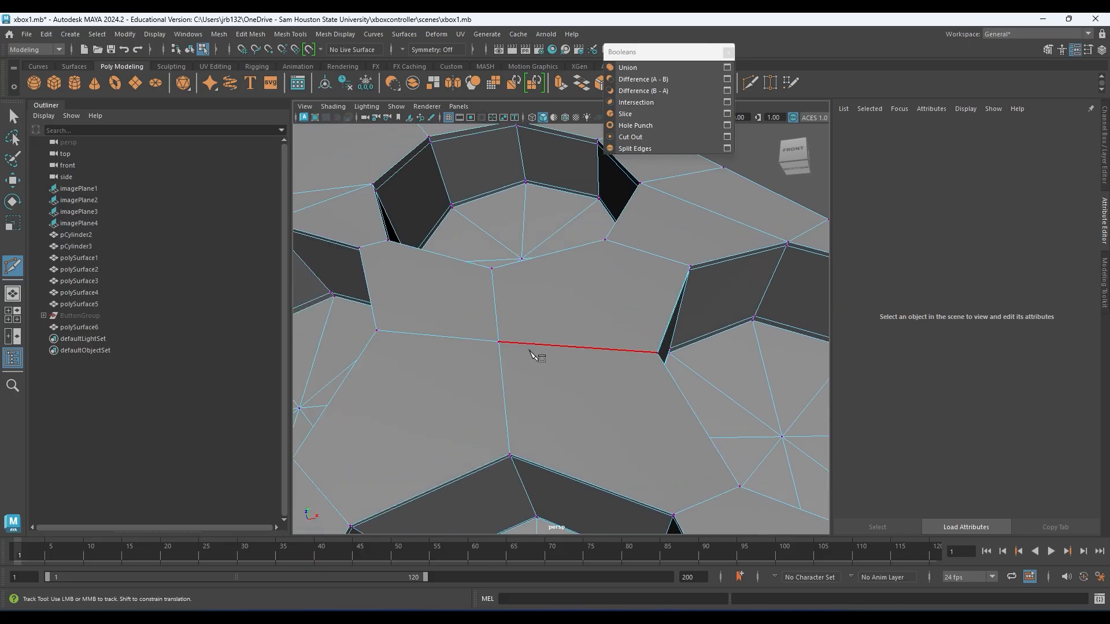
key(3)
scroll(589, 322, down, 7)
alt+drag(564, 332, 561, 297)
click(467, 382)
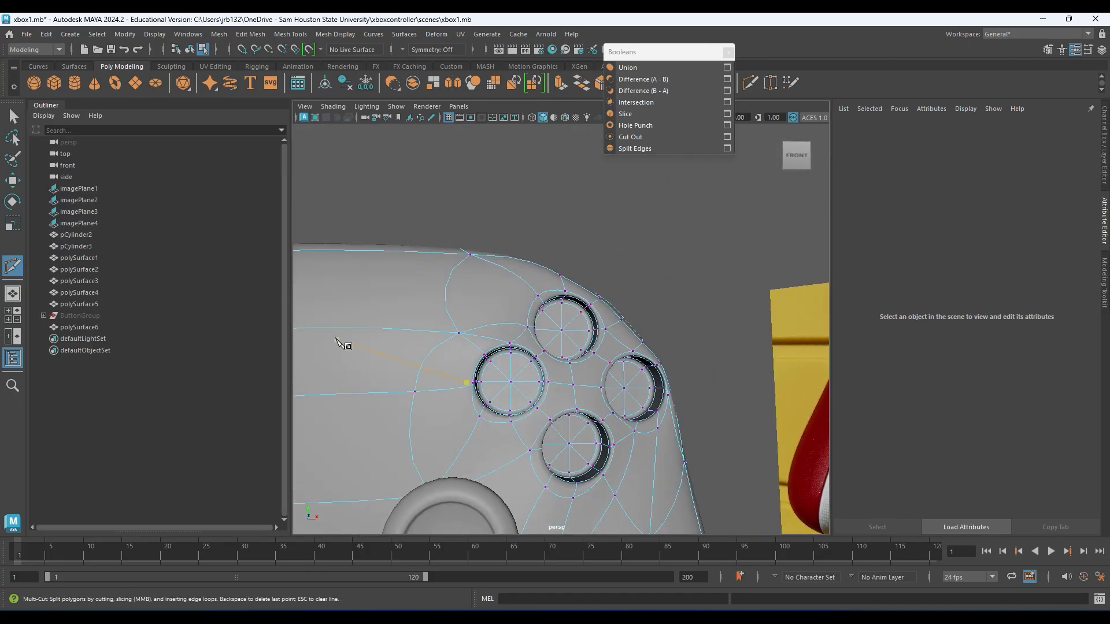
- Unhide ButtonGroup and move the buttons along Z to -0.381 so they sit in their holes
click(69, 318)
key(h)
key(h)
alt+drag(701, 335, 640, 441)
scroll(621, 375, up, 2)
key(w)
drag(447, 443, 637, 342)
scroll(639, 342, up, 3)
alt+drag(646, 465, 632, 375)
right_drag(639, 319, 694, 263)
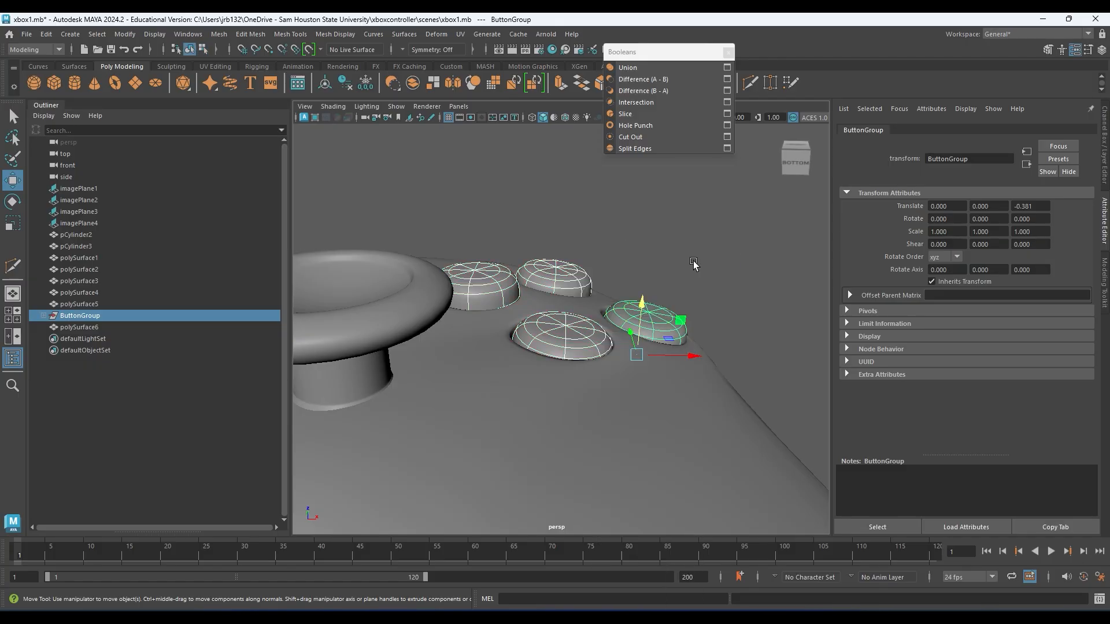
drag(642, 304, 643, 301)
key(ctrl+z)
- Push the leftmost face button deeper into its hole by moving it along Z to 2.578
click(656, 313)
alt+middle_drag(642, 302, 693, 361)
alt+right_drag(694, 361, 538, 341)
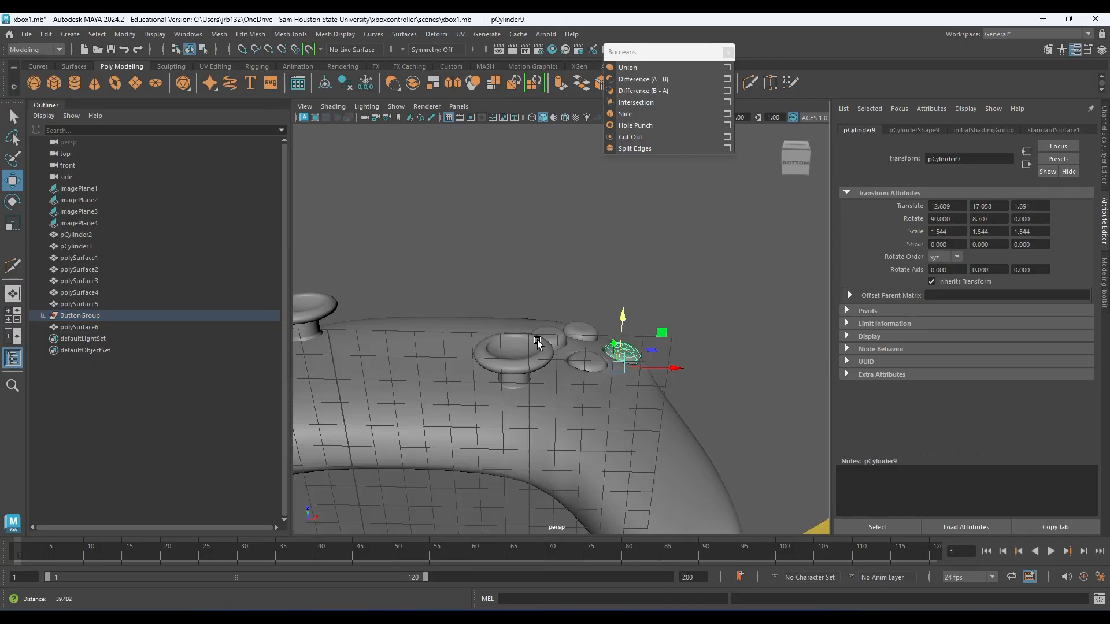
alt+drag(538, 342, 562, 425)
click(550, 356)
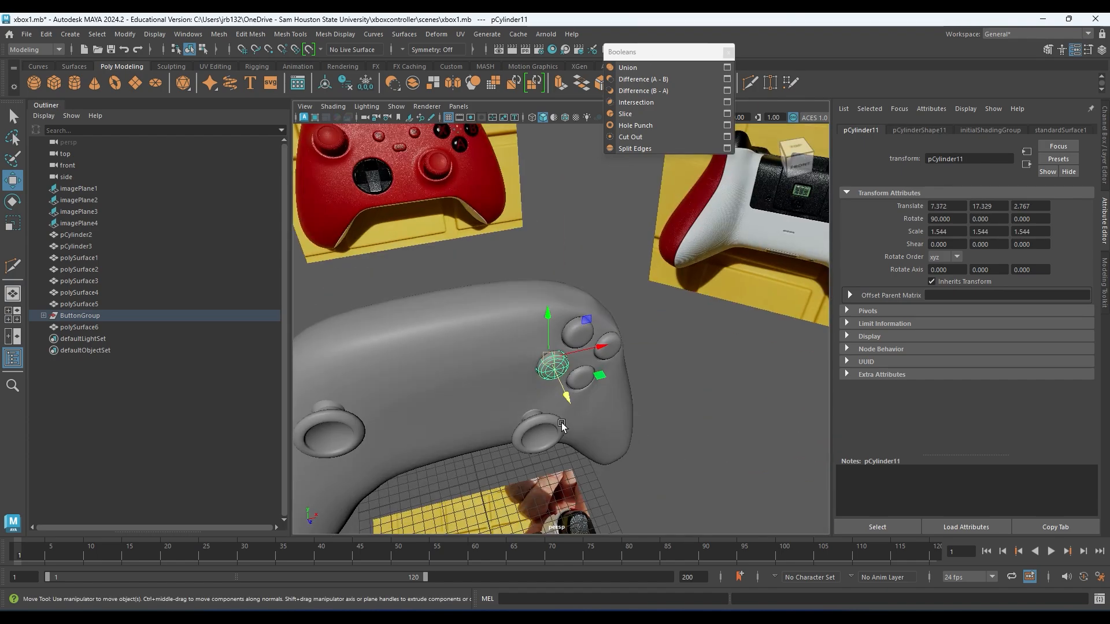
alt+right_drag(562, 425, 579, 427)
drag(560, 408, 557, 403)
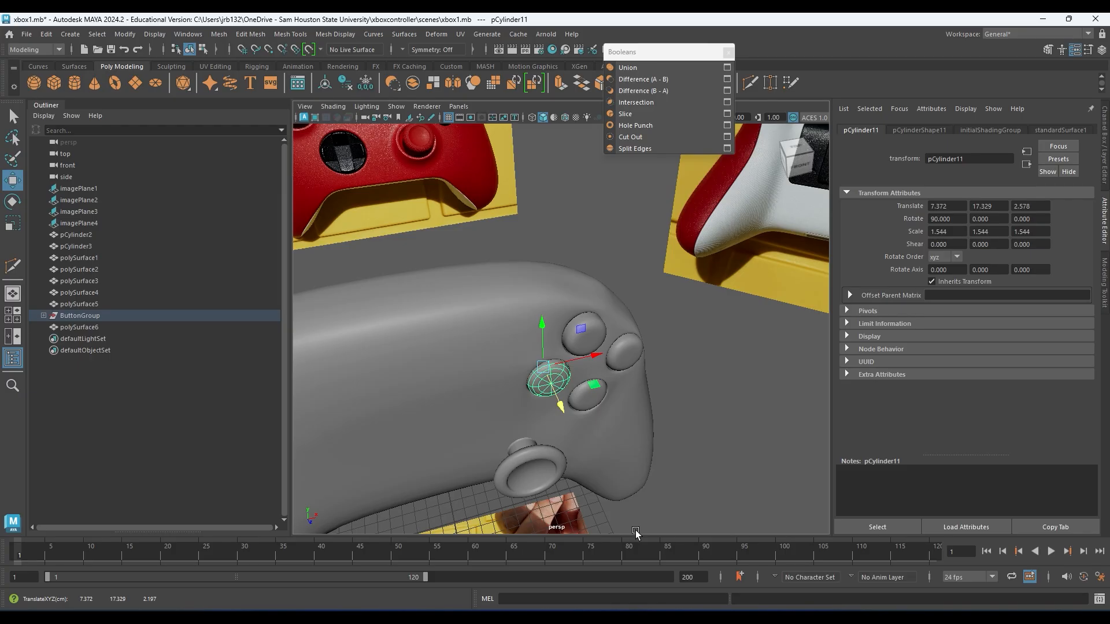
alt+drag(636, 530, 577, 312)
- Create a polygon cube and move it out in front of the controller to Z 26.221
click(527, 314)
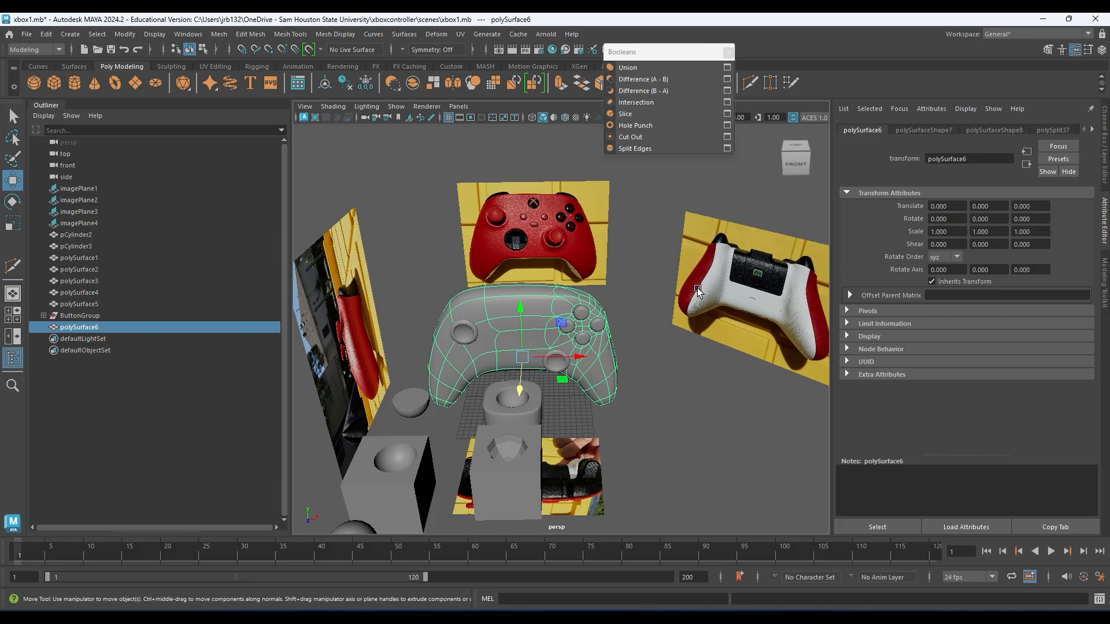
alt+drag(544, 347, 456, 232)
key(a)
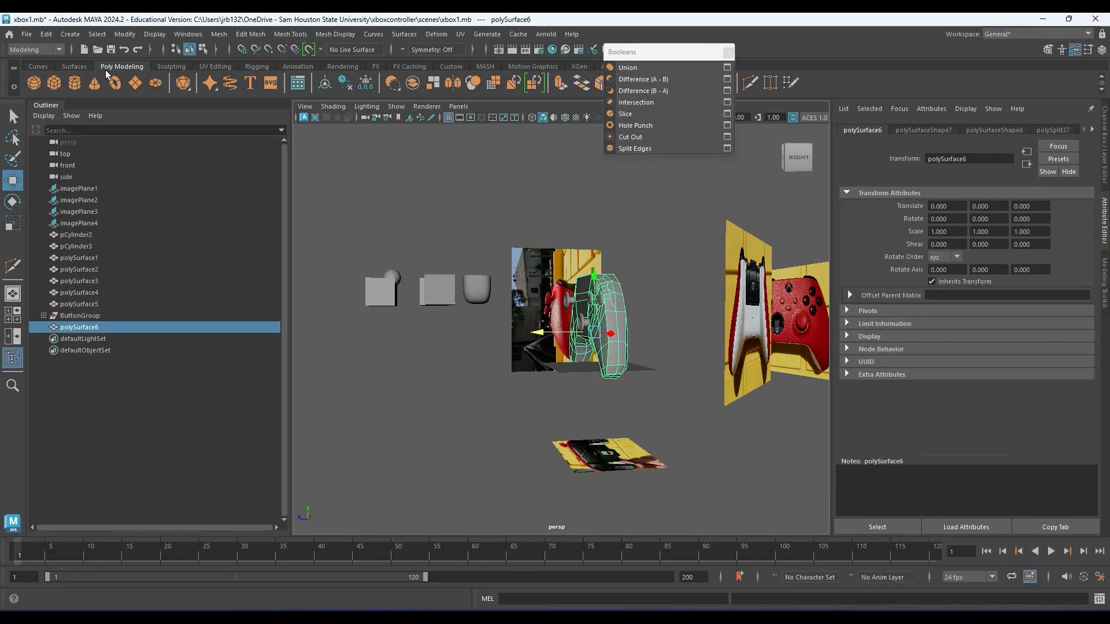
click(54, 84)
alt+middle_drag(421, 314, 451, 245)
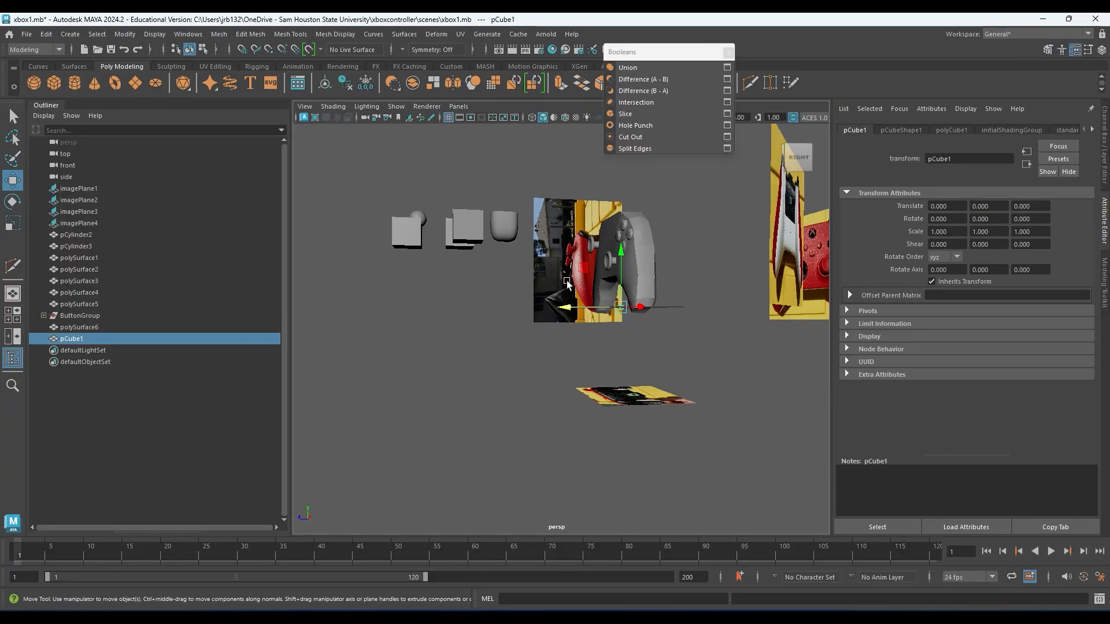
drag(563, 307, 628, 315)
- Scale the new cube uniformly to 34.328
key(r)
alt+middle_drag(516, 297, 516, 330)
alt+drag(516, 333, 475, 290)
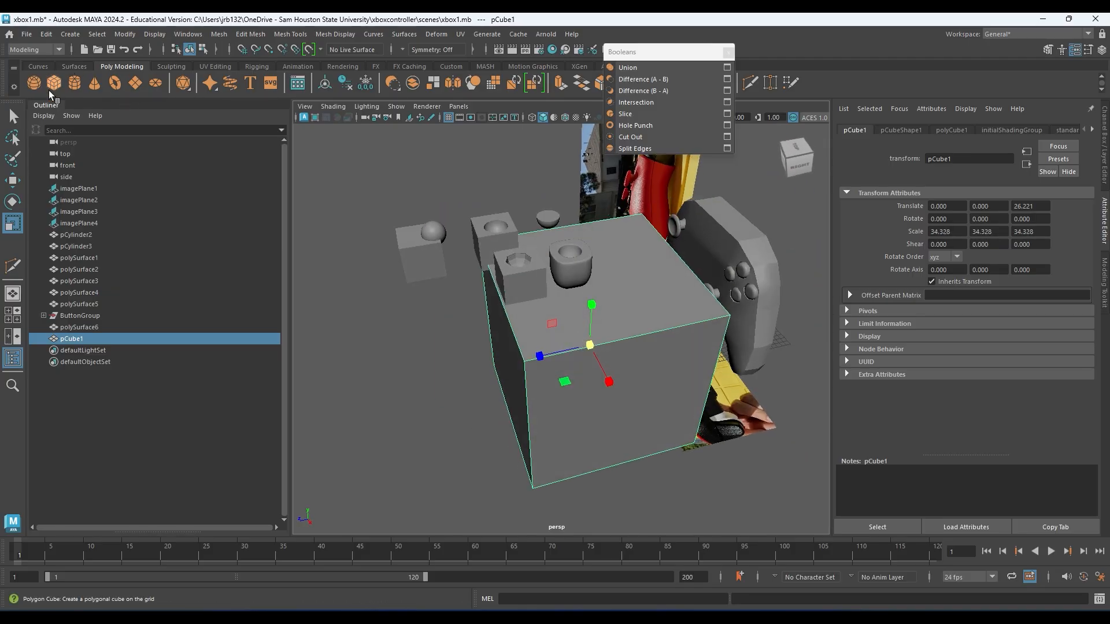
- Duplicate the large cube and move the copy along Z, farther from the controller and clear of the original
alt+drag(594, 347, 450, 289)
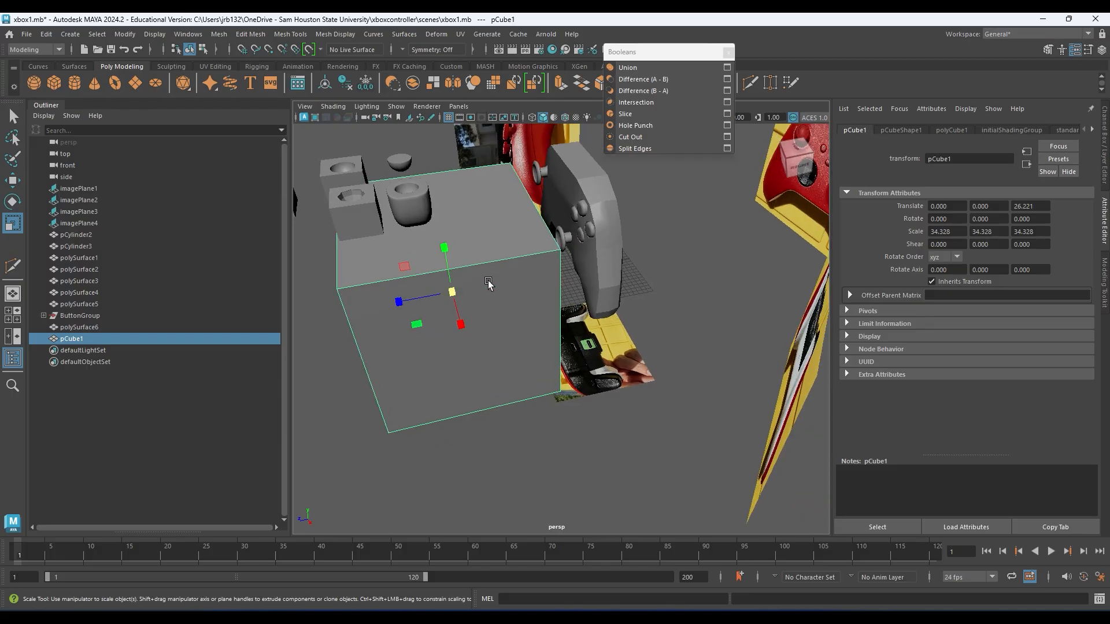
key(ctrl+d)
key(w)
drag(400, 302, 162, 323)
alt+middle_drag(376, 331, 561, 351)
alt+drag(474, 347, 543, 319)
- Insert vertical edge loops close to both side edges of the original large cube with the Multi-Cut tool
click(672, 254)
alt+middle_drag(651, 314, 541, 331)
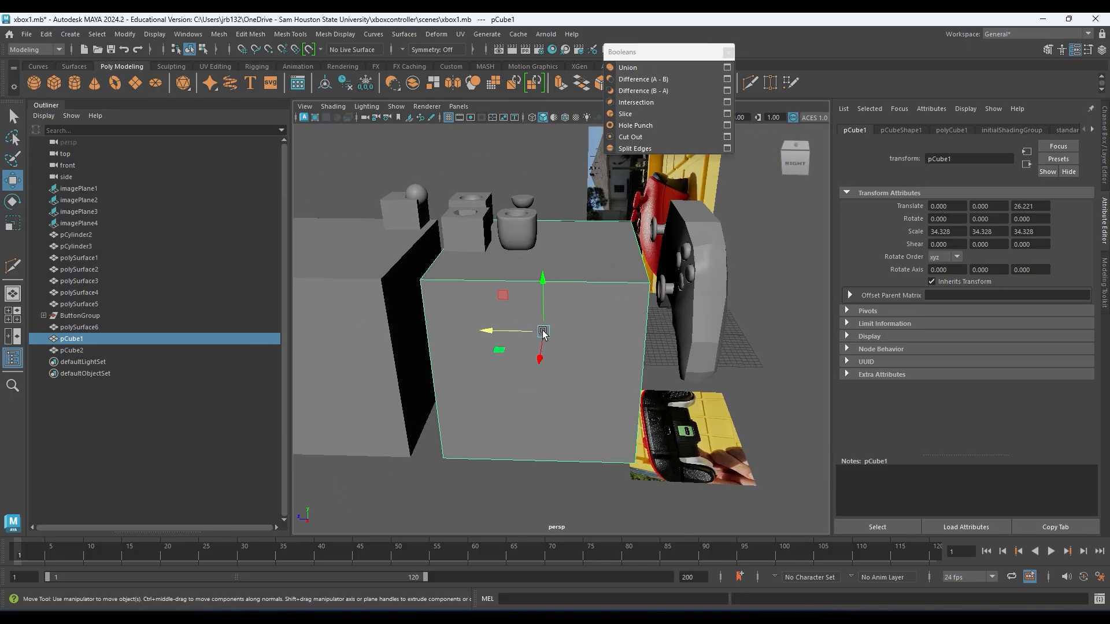
alt+right_drag(539, 330, 654, 292)
alt+middle_drag(500, 257, 529, 229)
shift+right_click(514, 193)
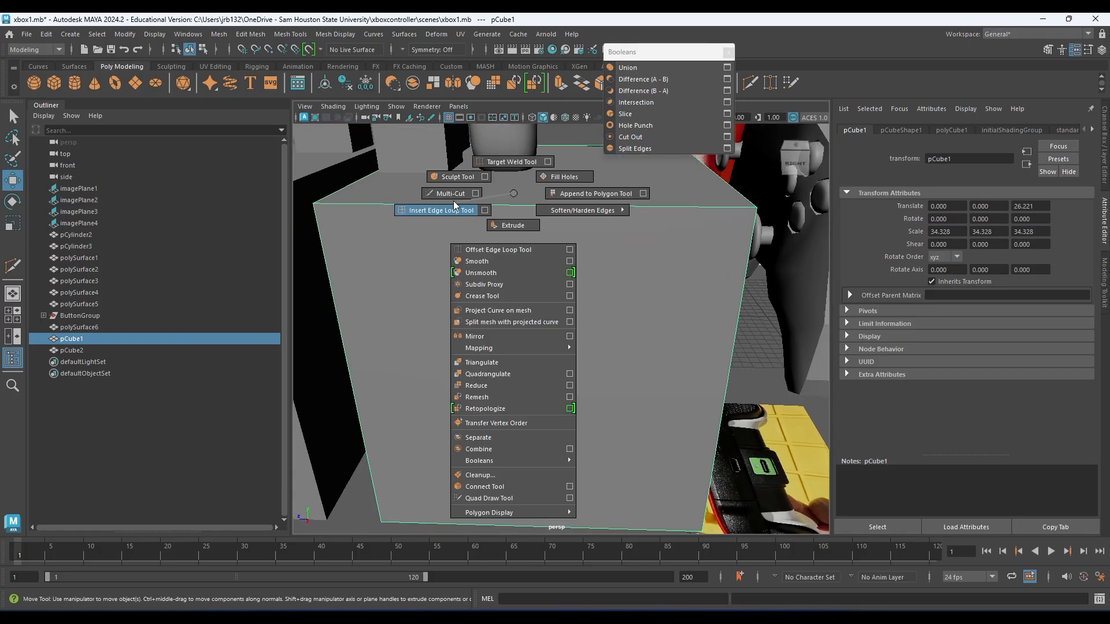
click(453, 194)
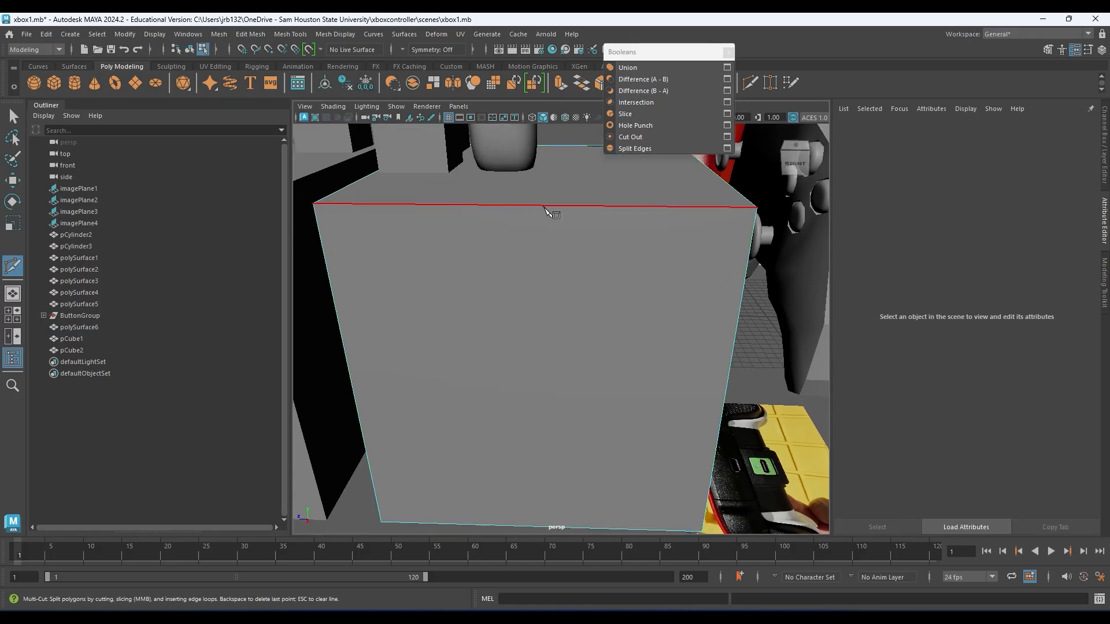
ctrl+click(747, 208)
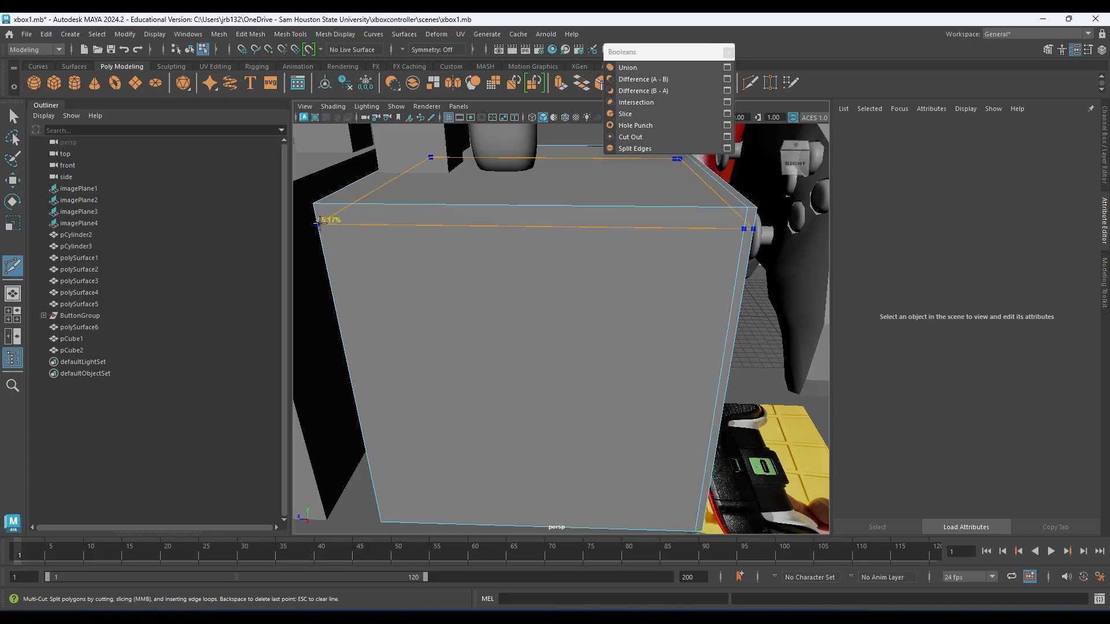
ctrl+click(324, 206)
- Preview the cube smoothed, insert a vertical edge loop through its middle, and return it to the unsmoothed display
alt+drag(585, 306, 590, 327)
alt+right_drag(589, 328, 550, 349)
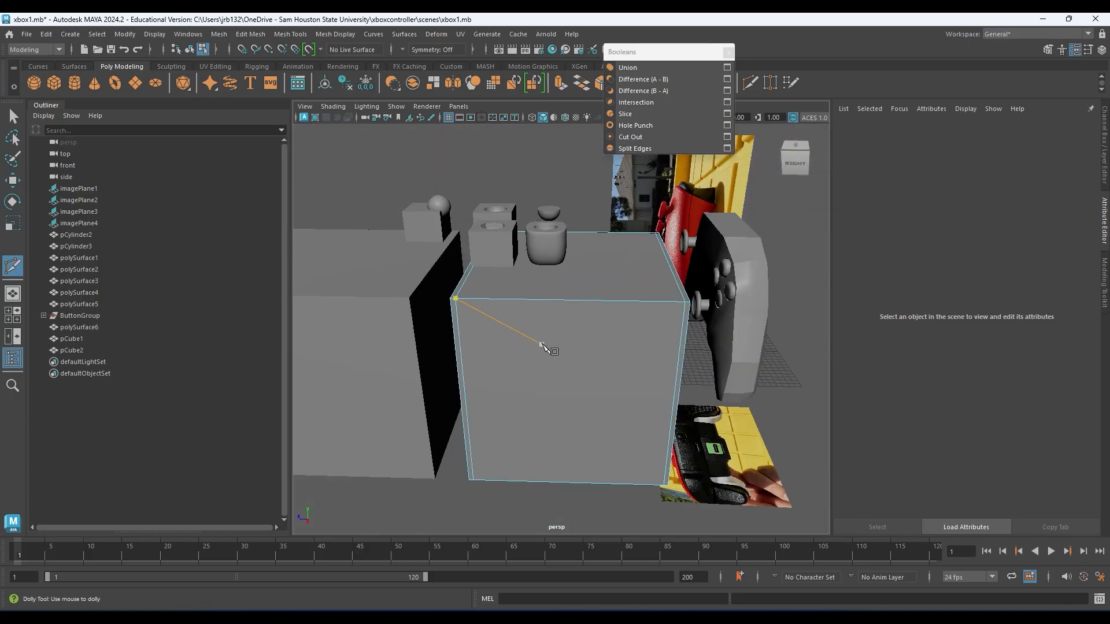
alt+drag(550, 349, 558, 315)
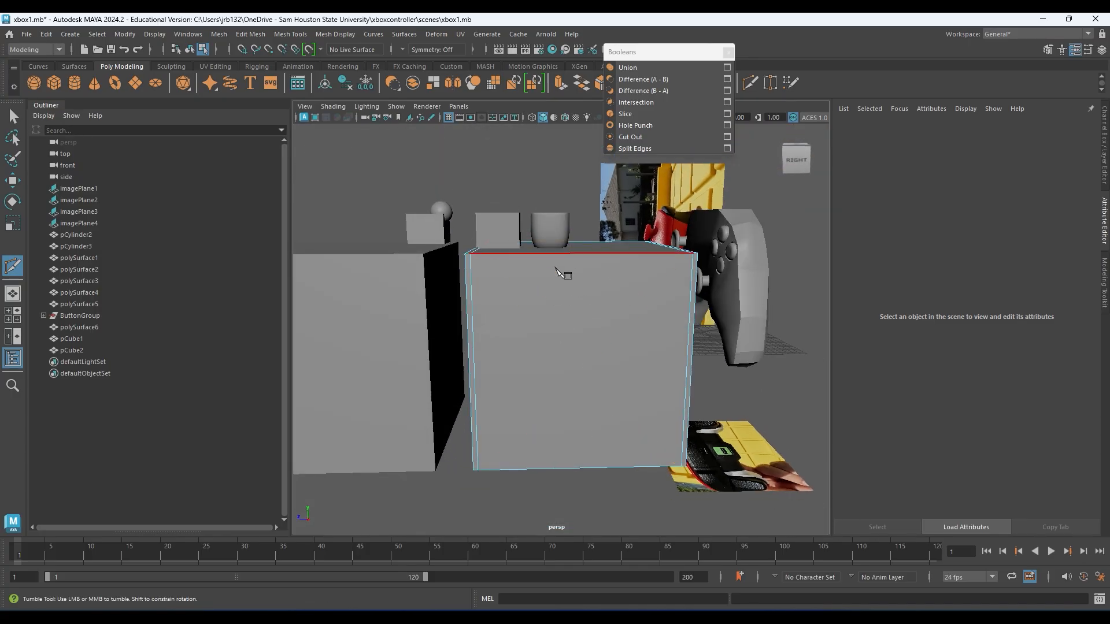
alt+middle_drag(572, 370, 561, 386)
key(3)
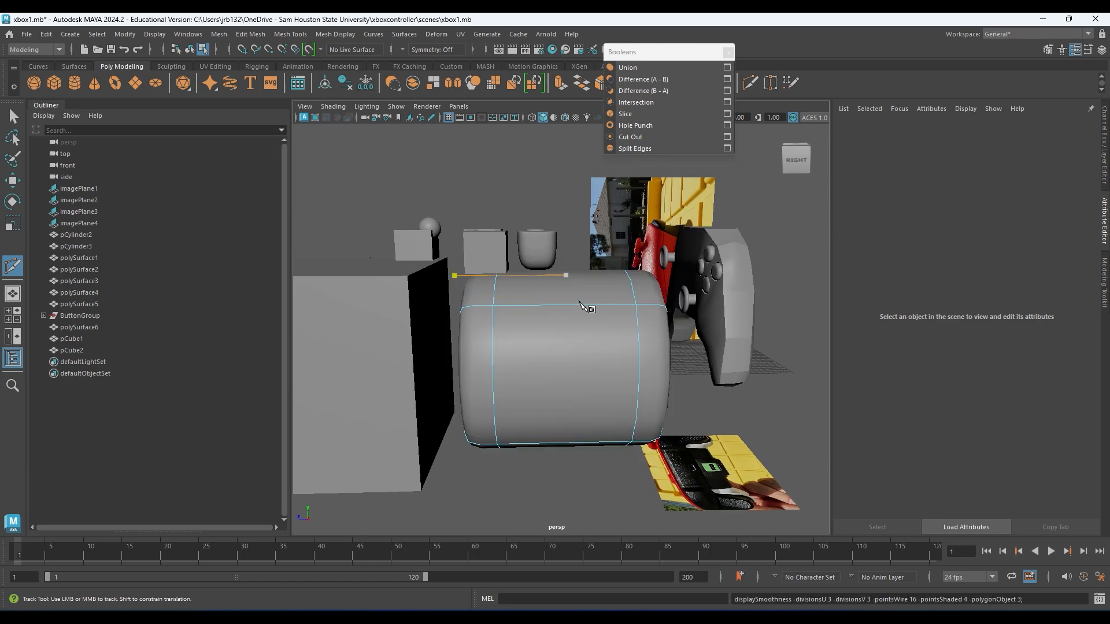
ctrl+click(564, 272)
alt+middle_drag(597, 373, 550, 358)
scroll(497, 330, up, 5)
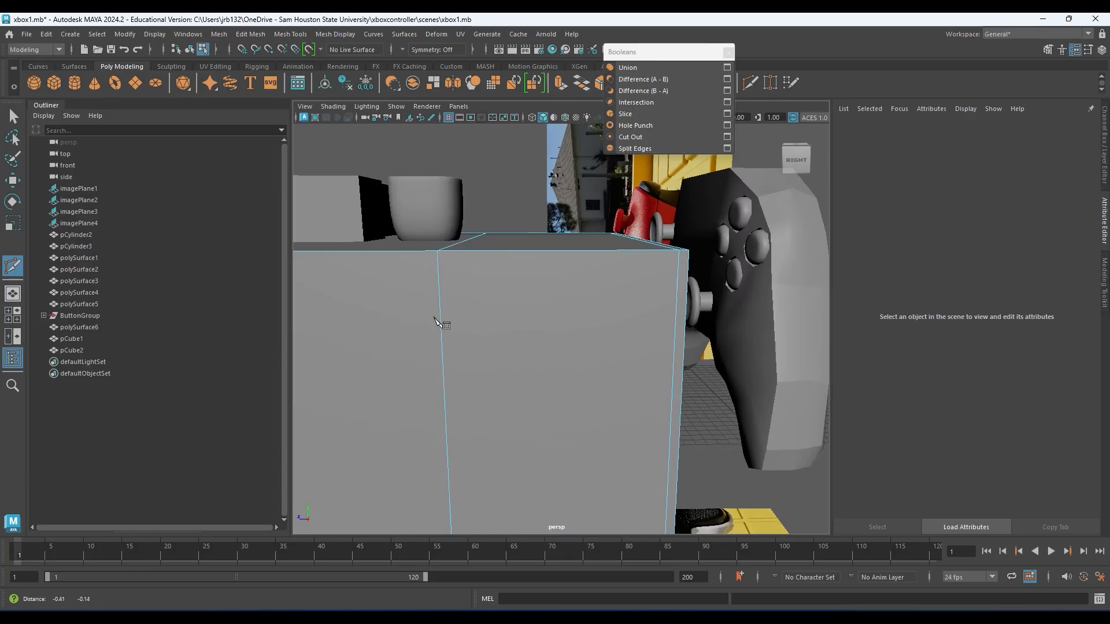
alt+middle_drag(442, 322, 549, 287)
key(q)
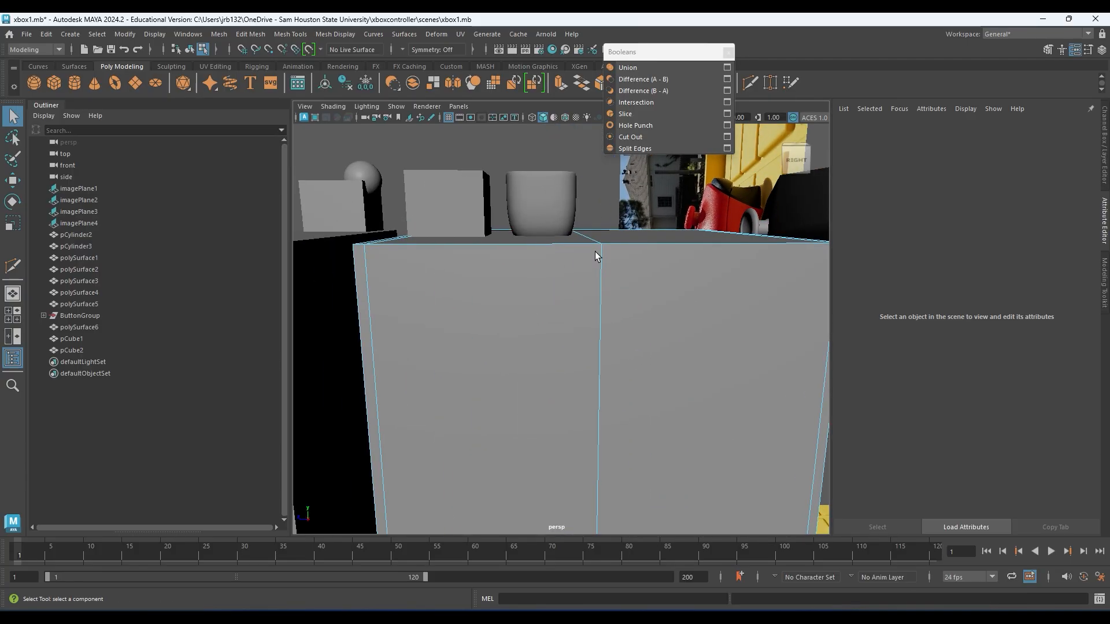
key(1)
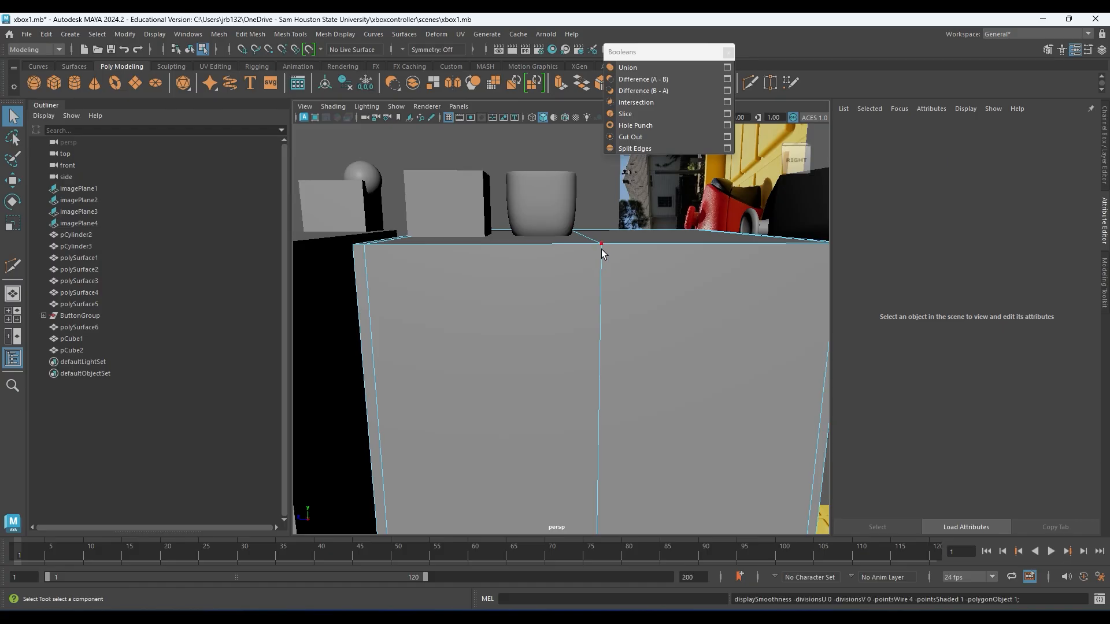
- Select the cube's middle edge loop and bevel it with a fraction of 0.1
right_click(601, 249)
right_click(601, 250)
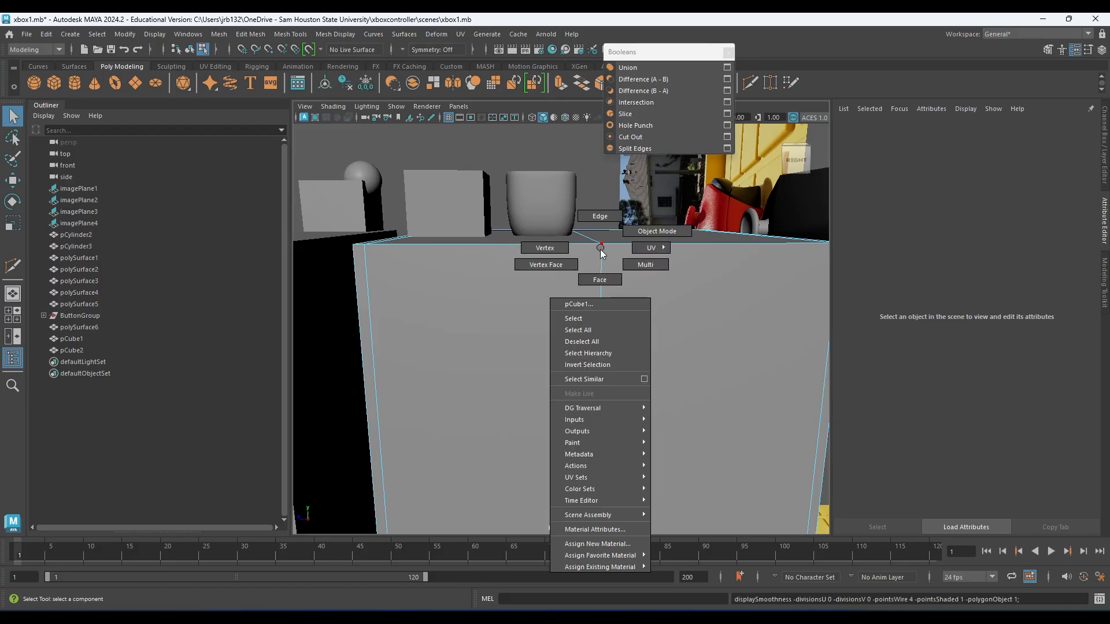
click(589, 219)
double_click(601, 259)
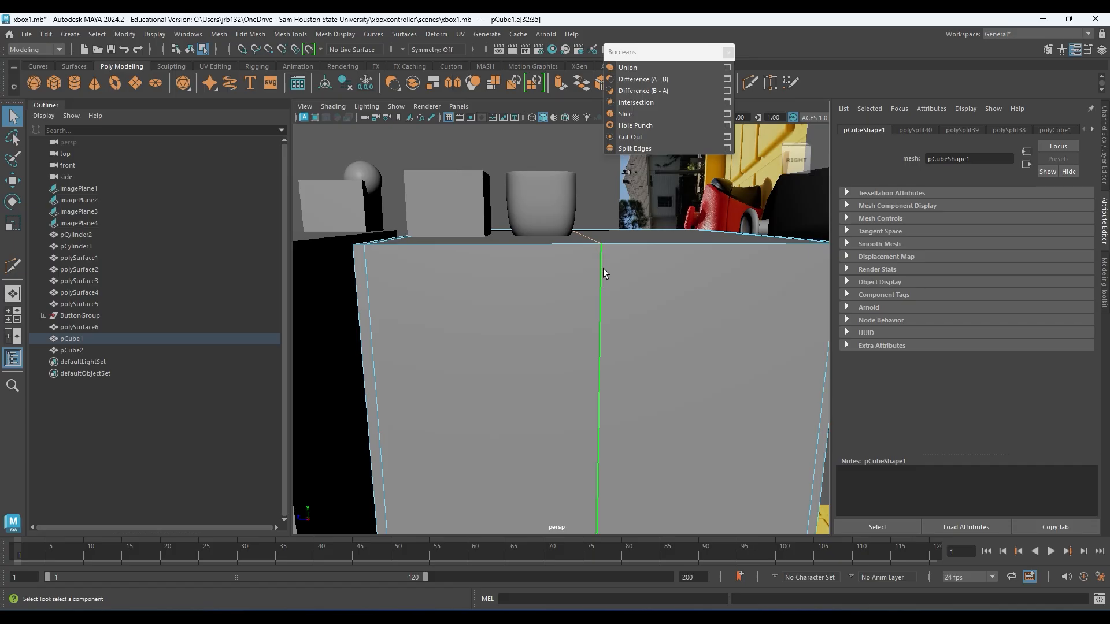
right_click(604, 276)
click(645, 273)
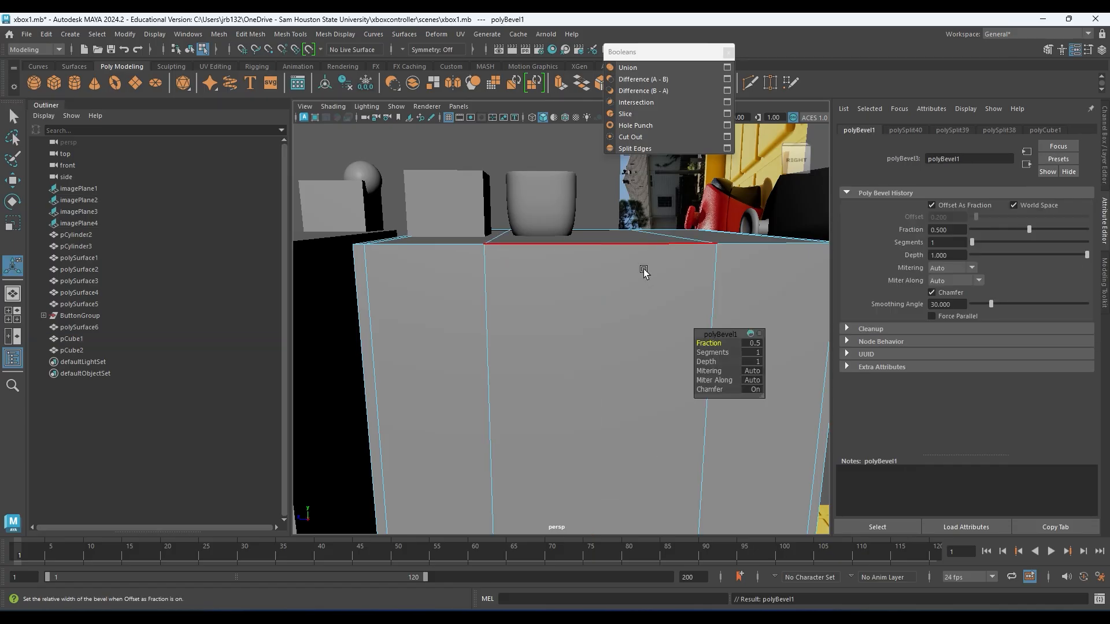
drag(717, 340, 716, 337)
text(.)
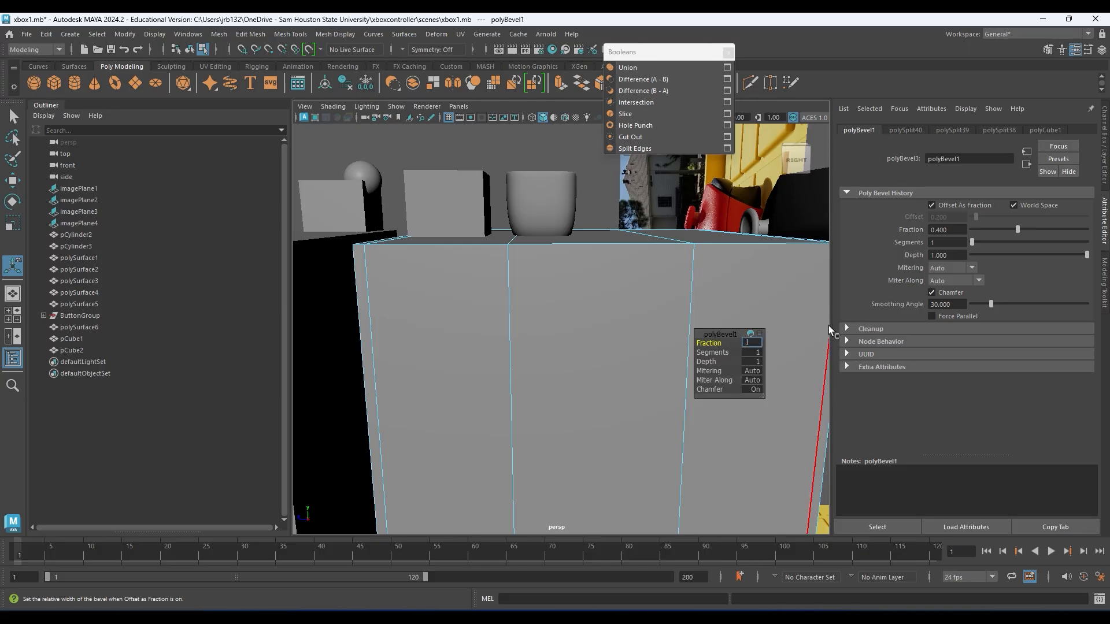
text(1)
key(Return)
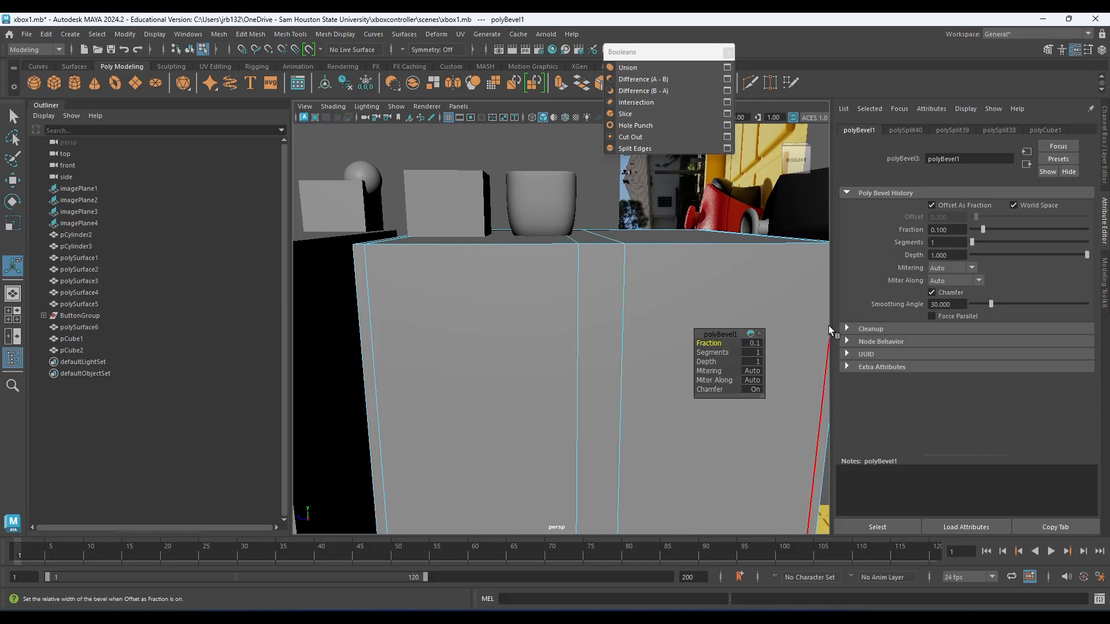
- Narrow the middle loop's bevel by trying a fraction of 0.05 and settling on 0.01
click(752, 343)
text(.05)
key(Return)
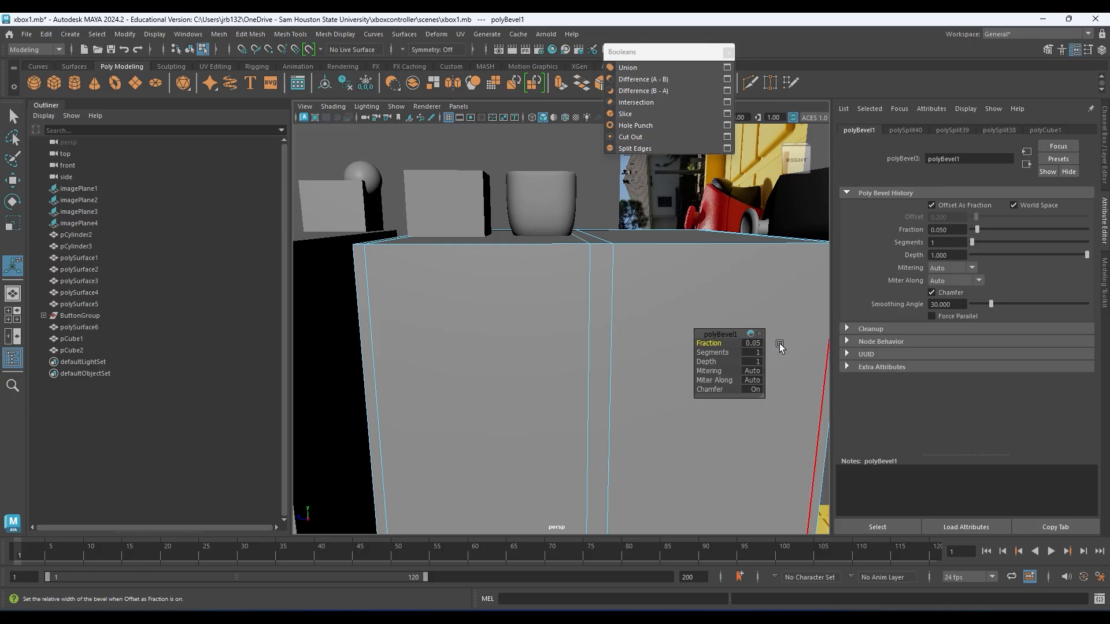
click(753, 343)
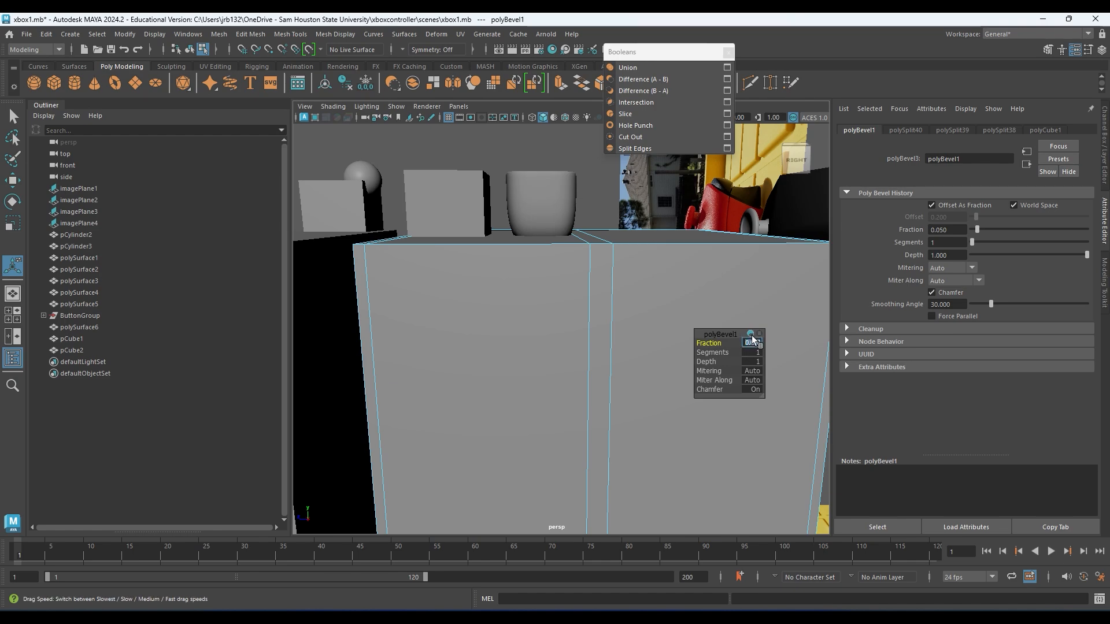
text(.01)
key(Return)
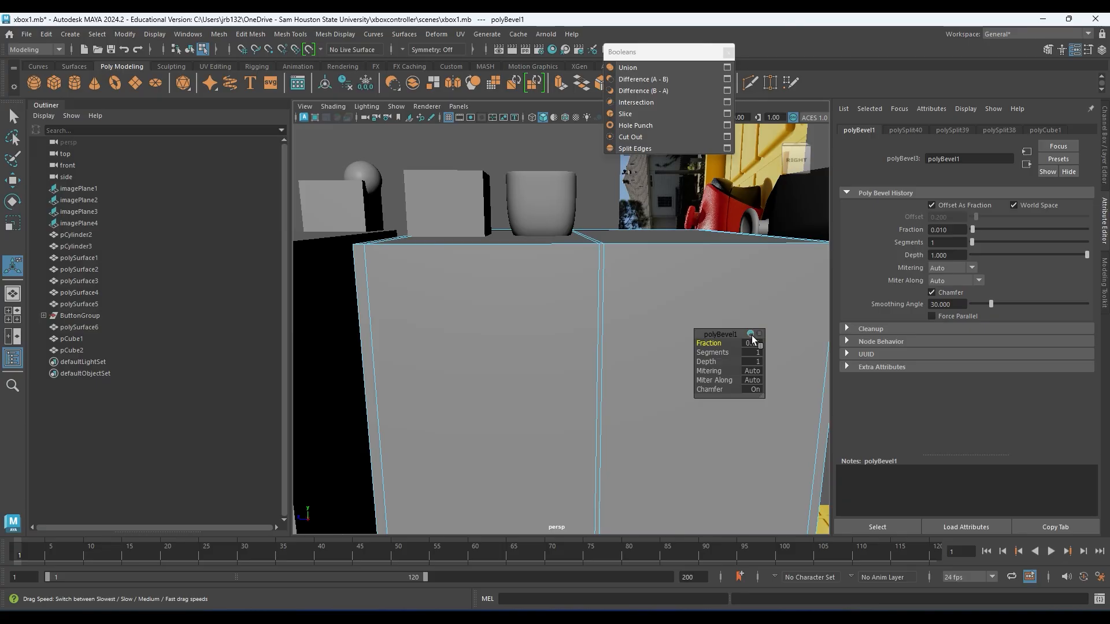
- Select the full loop of narrow faces between the two beveled middle edges of the cube
alt+right_drag(595, 330, 573, 275)
click(573, 248)
shift+double_click(567, 234)
alt+middle_drag(582, 278, 570, 261)
alt+right_drag(570, 261, 547, 244)
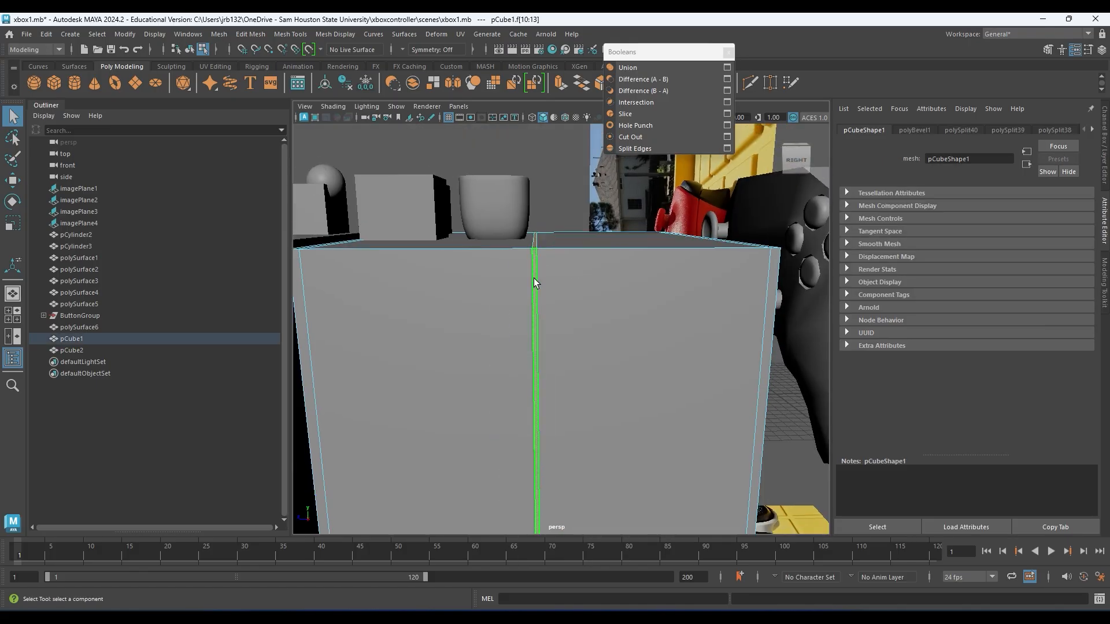
- Extrude the narrow face loop inward with a local Z translation of -0.362 to form a groove around the cube
alt+drag(537, 318, 592, 353)
key(ctrl+e)
alt+middle_drag(623, 420, 571, 258)
alt+right_drag(497, 306, 571, 367)
alt+drag(571, 367, 605, 284)
drag(473, 425, 473, 421)
alt+right_drag(473, 422, 689, 390)
alt+drag(688, 389, 627, 378)
alt+right_drag(627, 378, 572, 369)
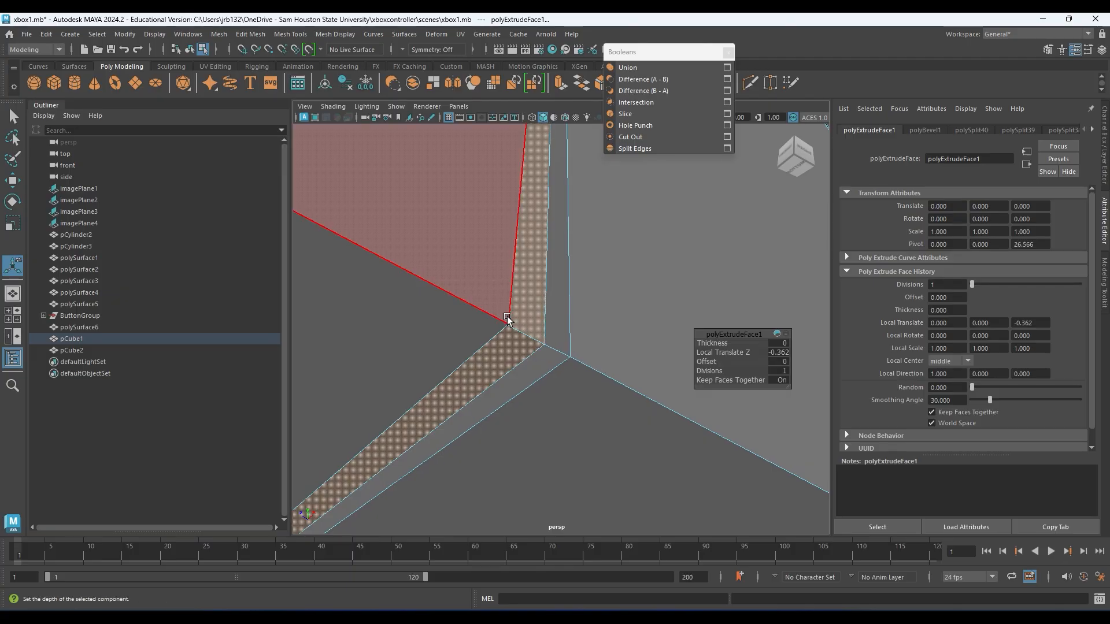
- Examine the grooved cube in smooth preview with nothing selected, and return it to the unsmoothed display
key(3)
scroll(463, 304, down, 5)
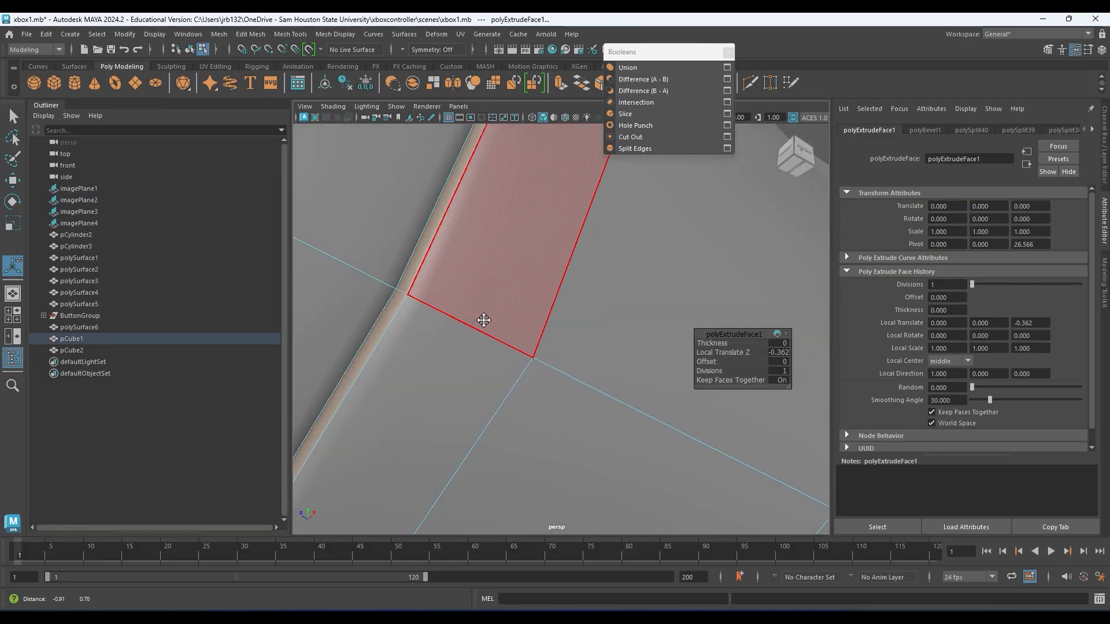
right_drag(585, 275, 629, 243)
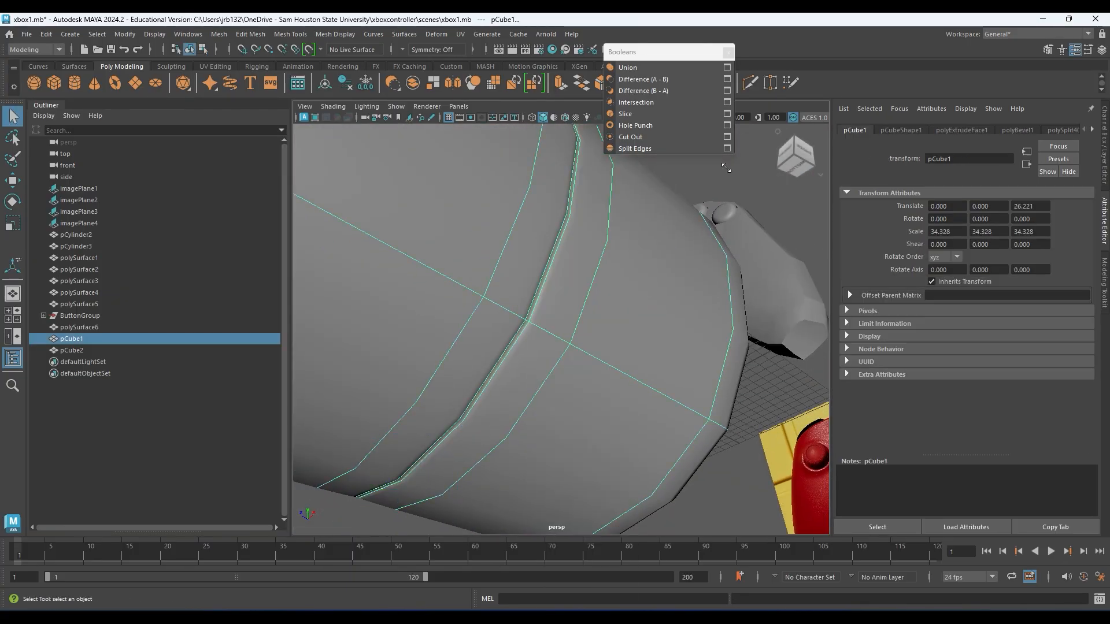
click(734, 193)
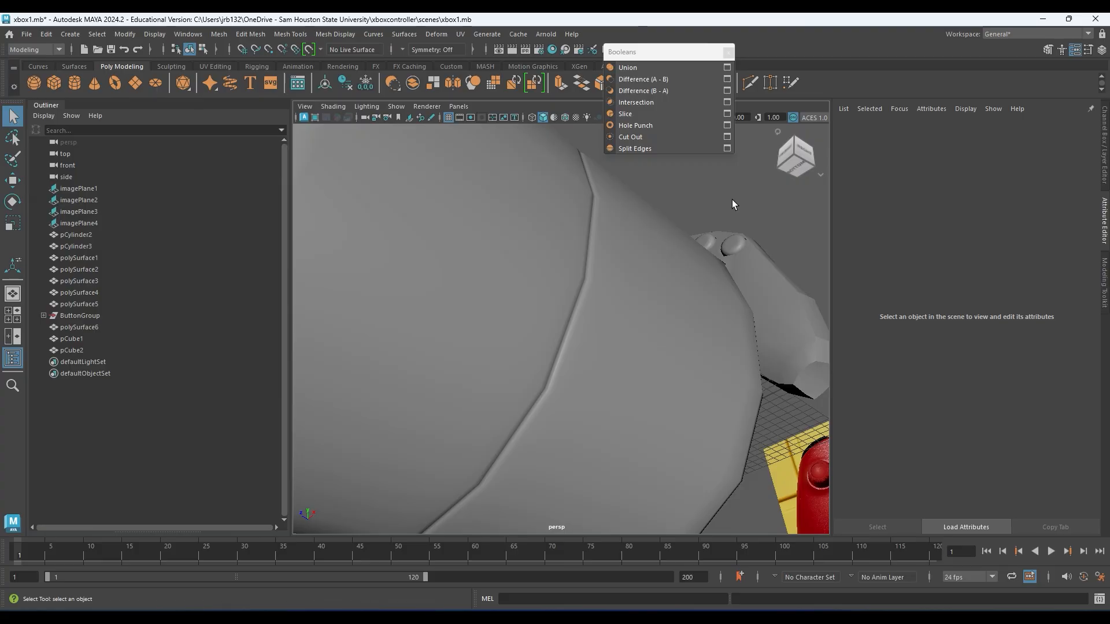
click(626, 273)
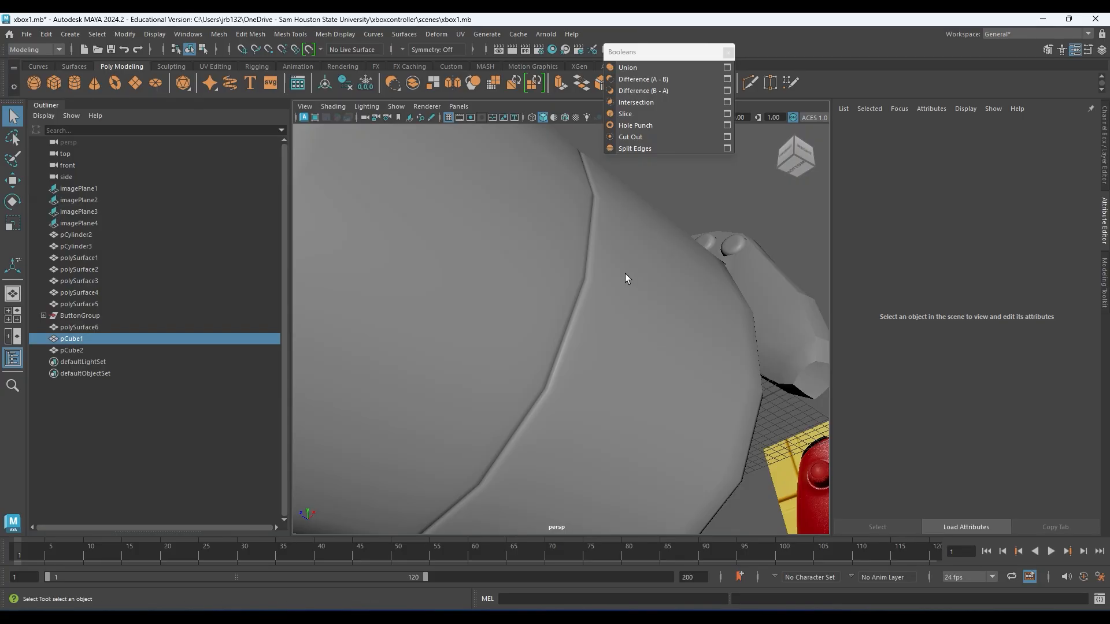
key(1)
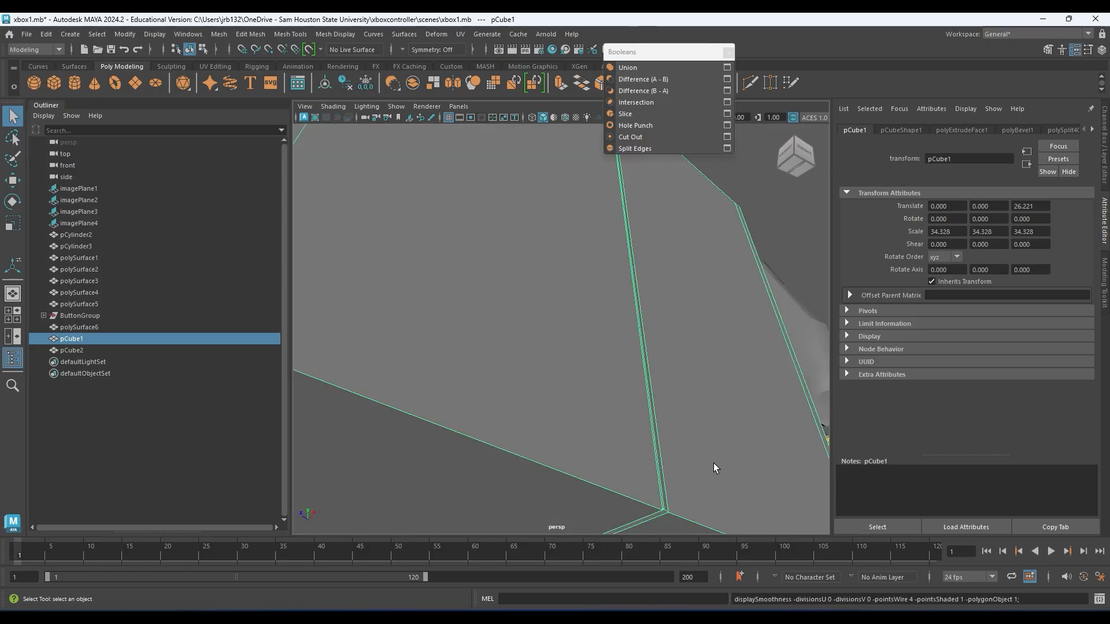
- Select the outer rim edge loops on both sides of the cube's groove in edge mode
alt+drag(714, 463, 703, 415)
alt+middle_drag(671, 407, 671, 467)
alt+right_drag(670, 463, 712, 356)
alt+middle_drag(772, 312, 619, 367)
alt+drag(608, 367, 595, 347)
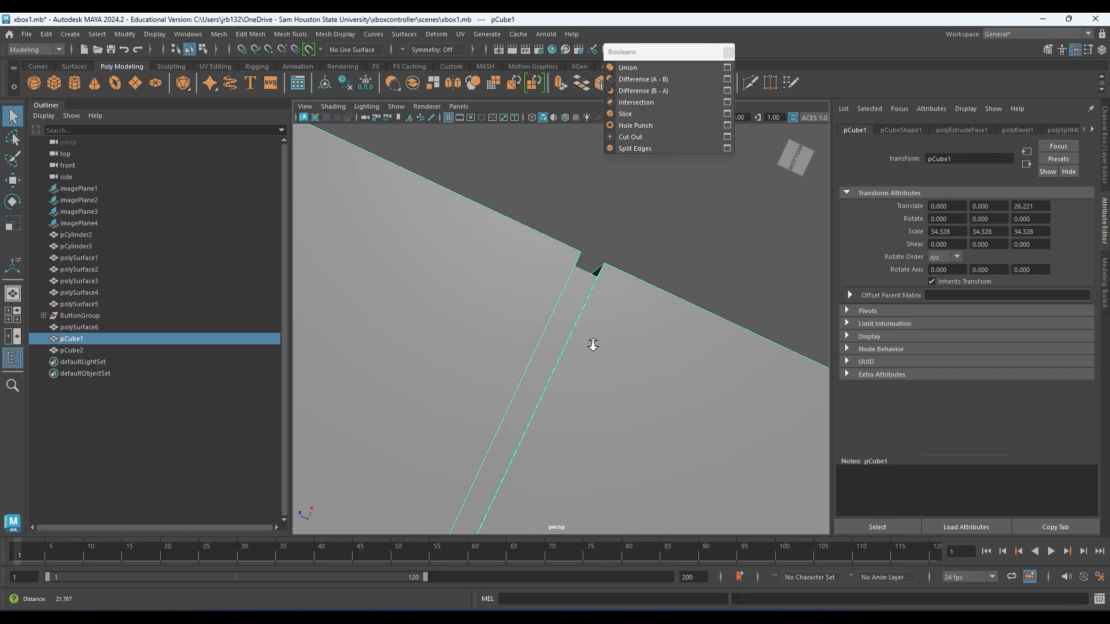
right_click(603, 256)
right_drag(603, 259, 602, 223)
double_click(571, 275)
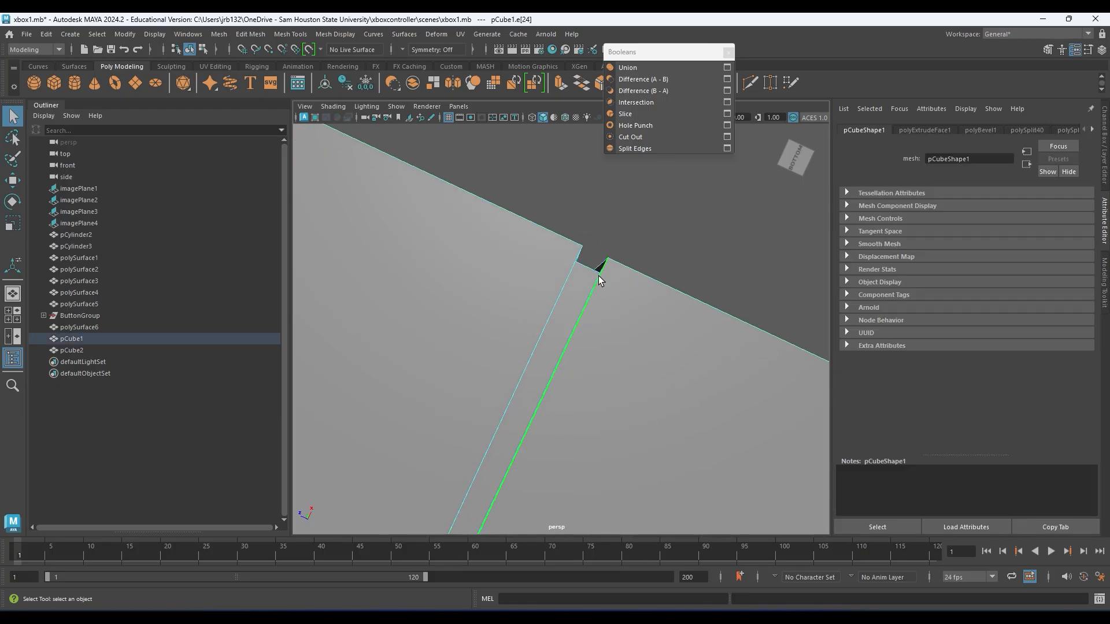
alt+drag(571, 273, 415, 272)
shift+right_click(416, 283)
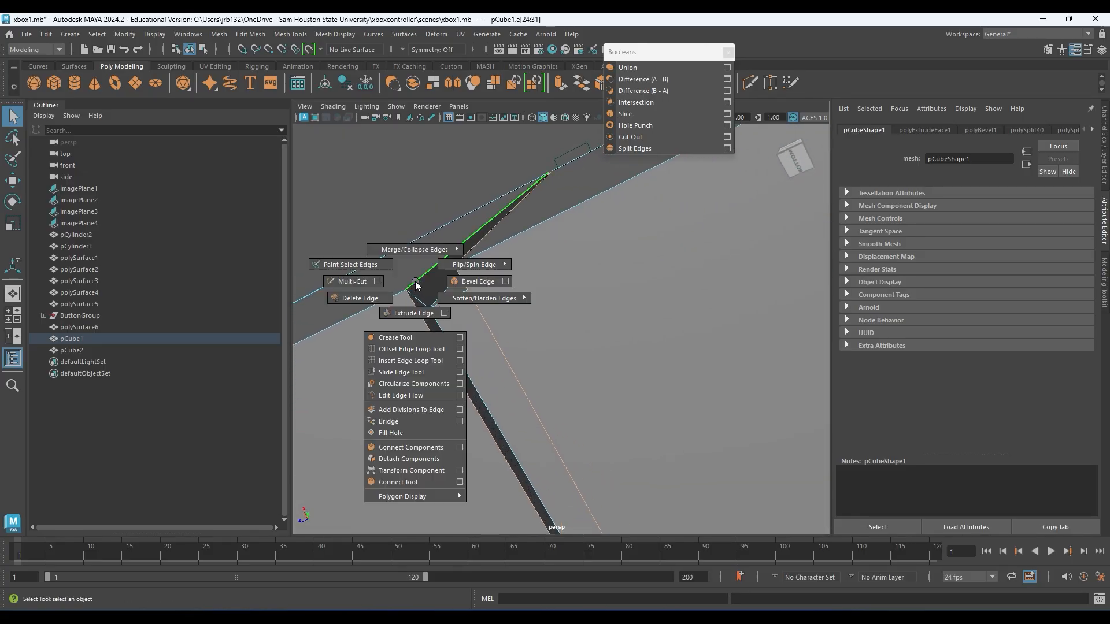
click(473, 281)
key(ctrl+z)
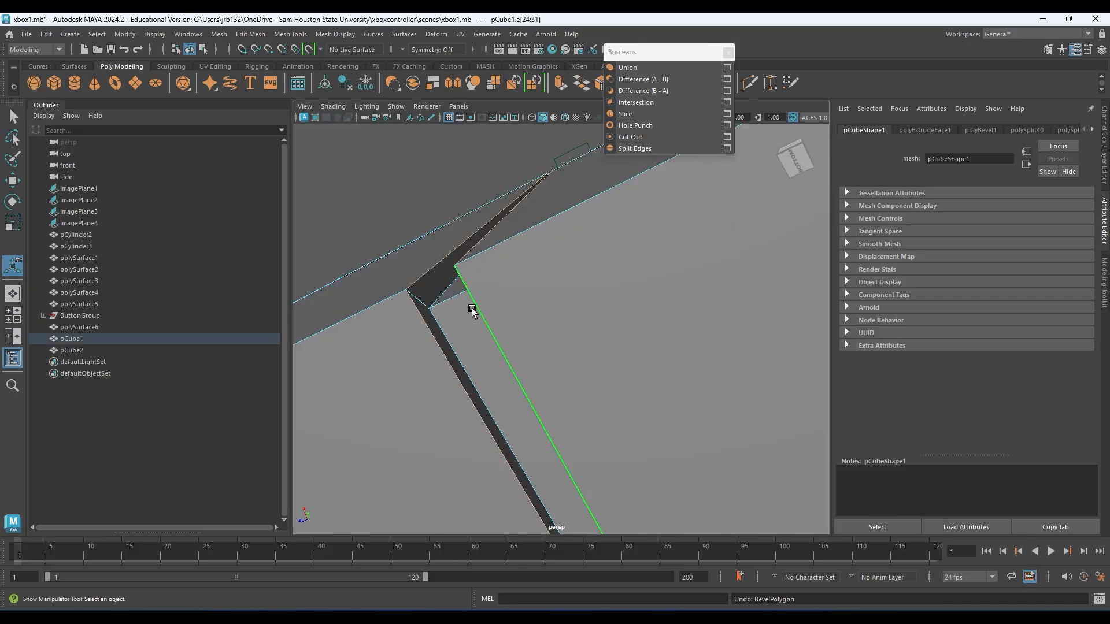
- Bevel the groove's rim edges with a fraction of 0.01
key(ctrl+b)
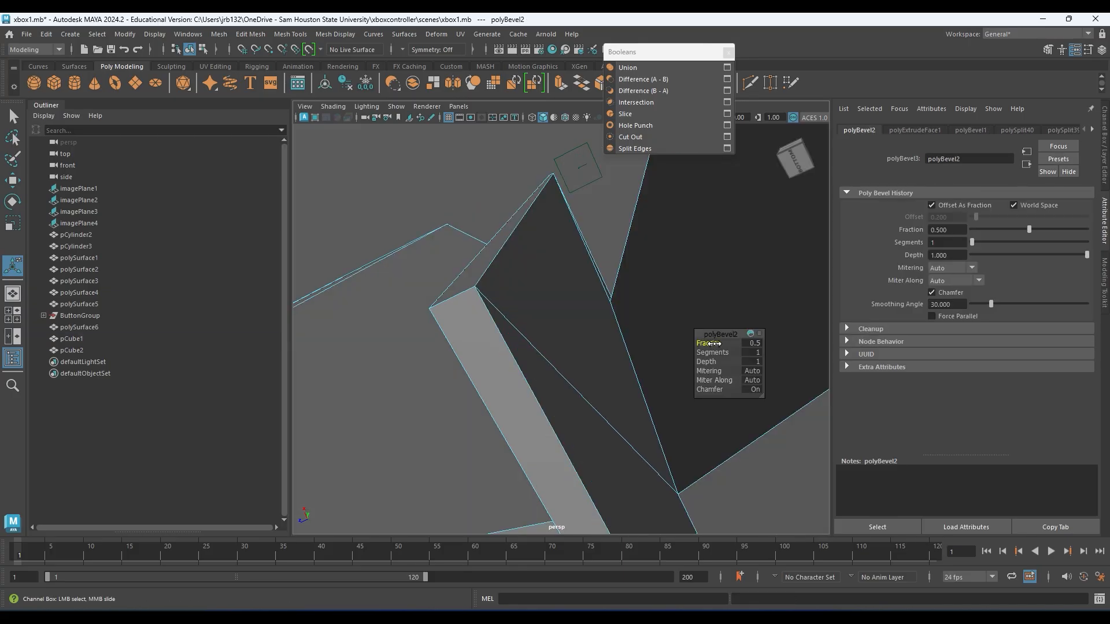
click(753, 343)
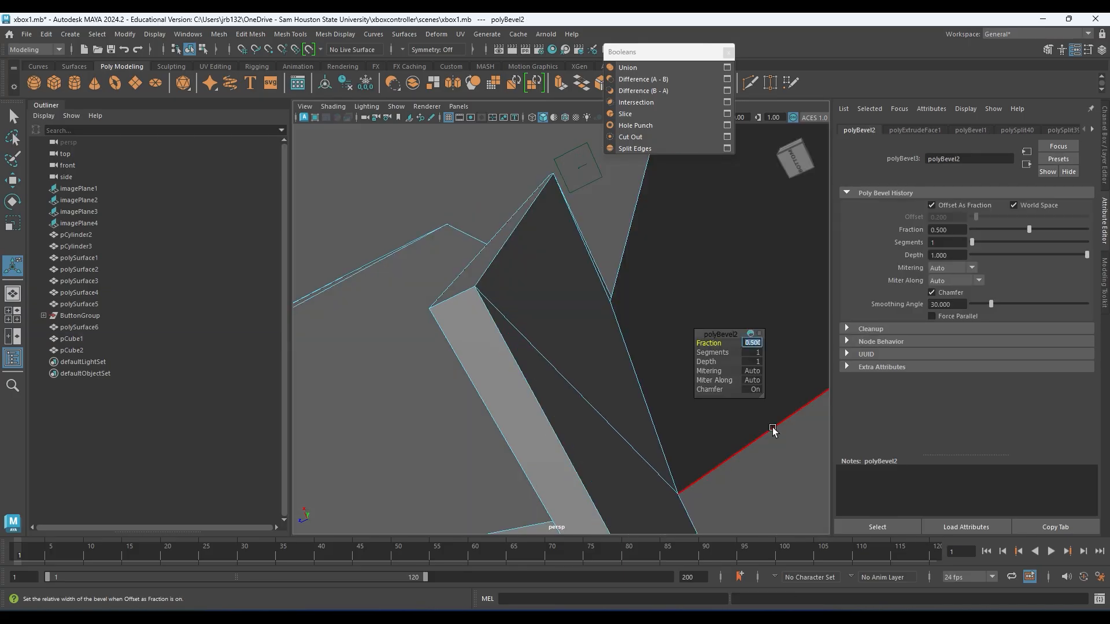
text(0.01)
key(Return)
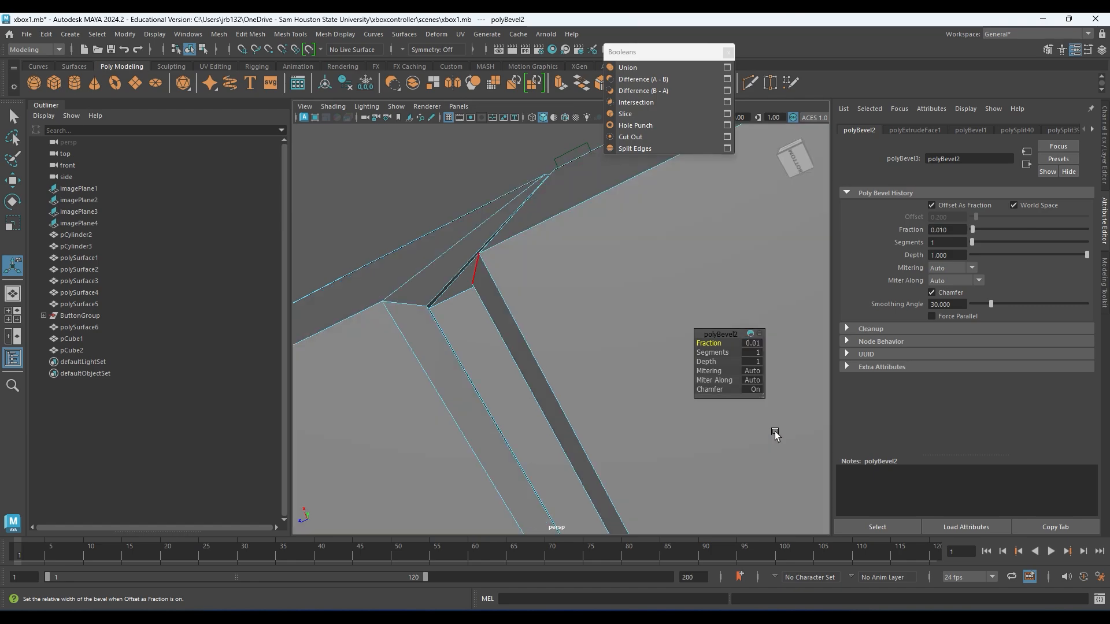
- Set the rim bevel to 2 segments and reduce its fraction to 0.005
click(712, 352)
drag(520, 375, 523, 373)
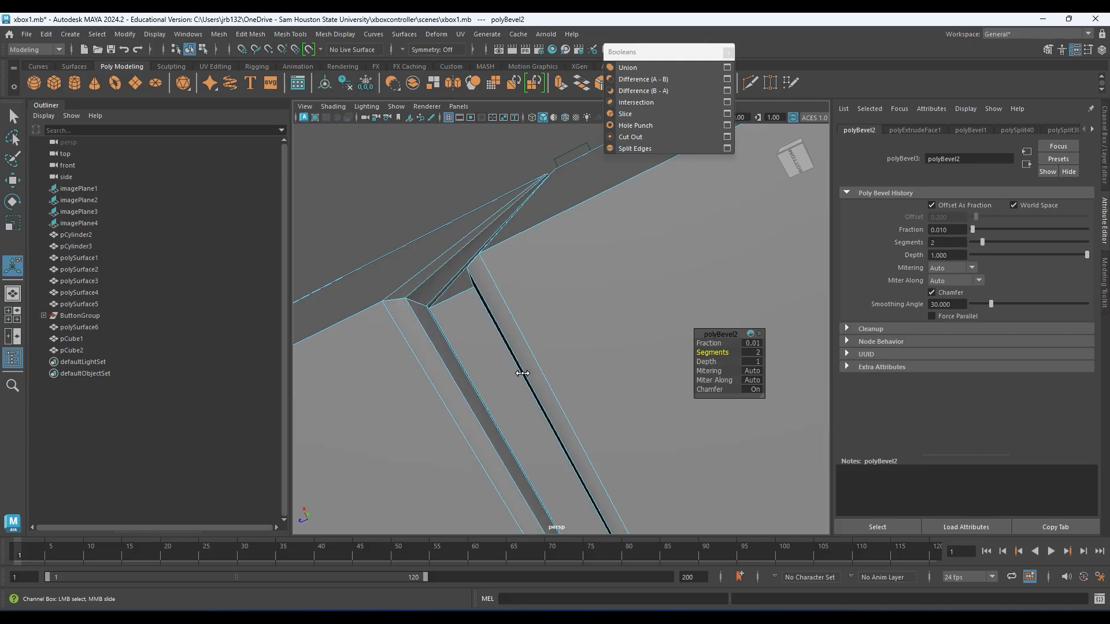
click(753, 344)
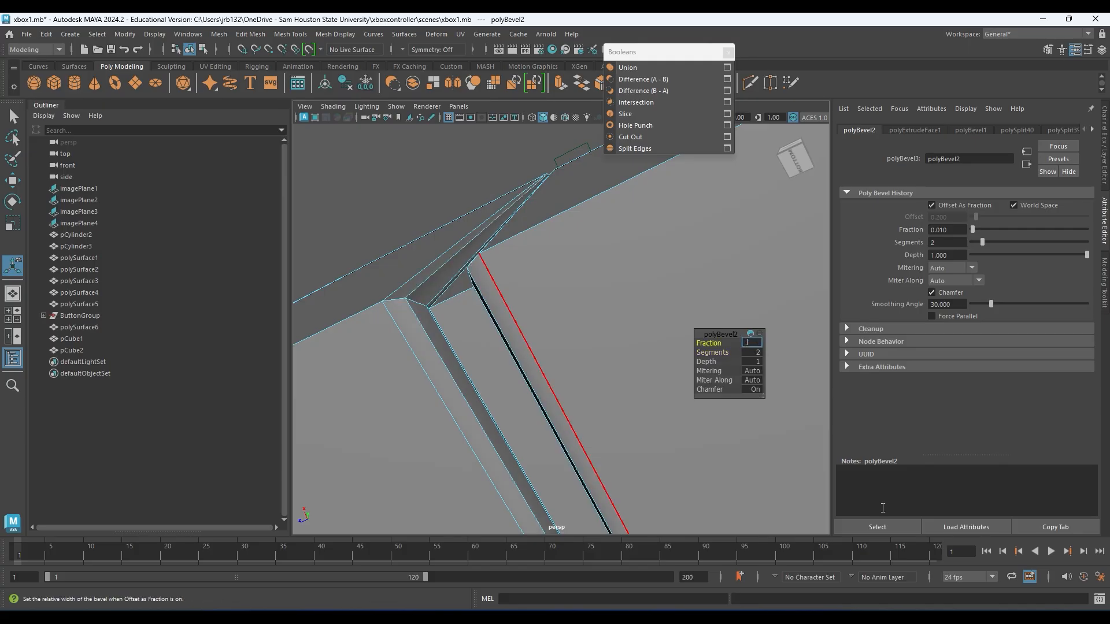
text(.005)
key(Return)
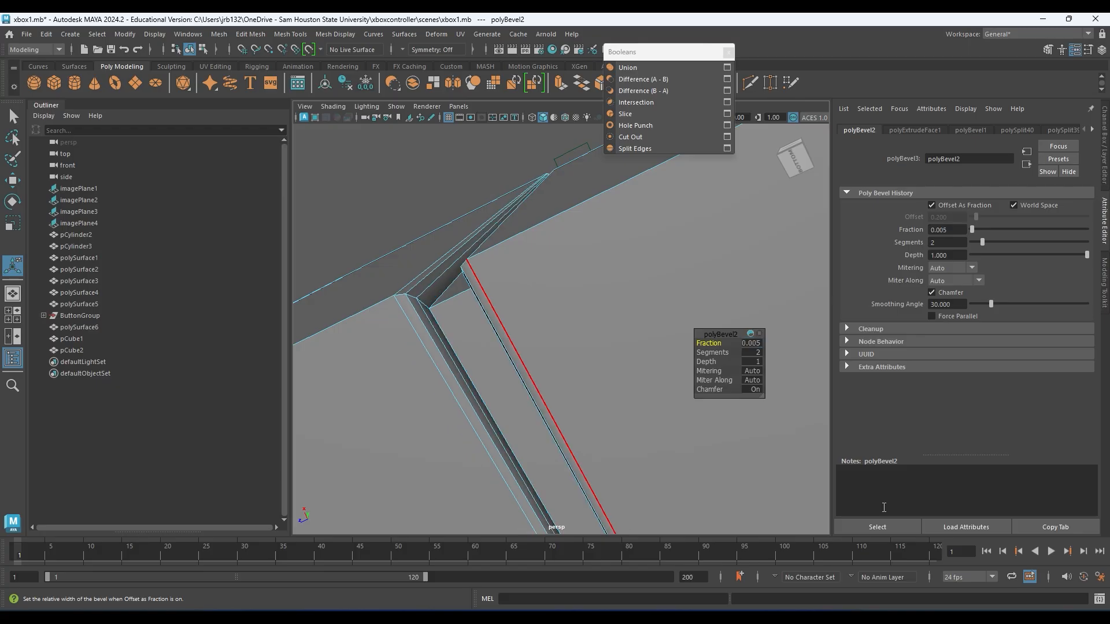
- Examine the beveled groove in smooth preview, close up and across the whole cube, and put the cube back in object mode
alt+drag(632, 434, 572, 376)
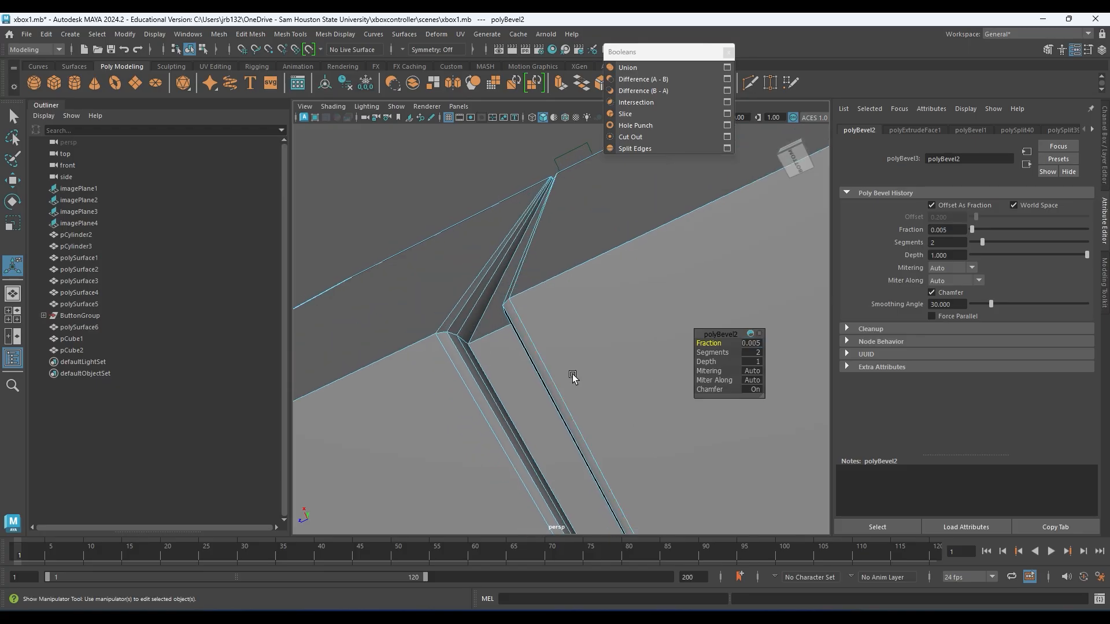
key(3)
alt+drag(582, 243, 551, 327)
alt+middle_drag(459, 276, 488, 280)
alt+middle_drag(569, 266, 574, 271)
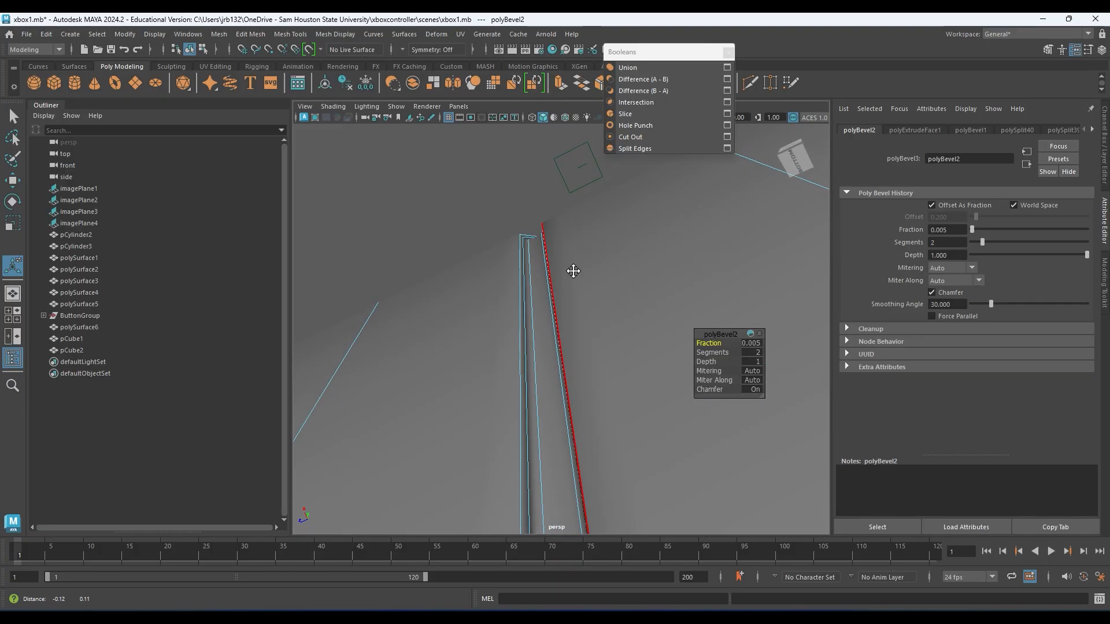
alt+drag(391, 267, 528, 338)
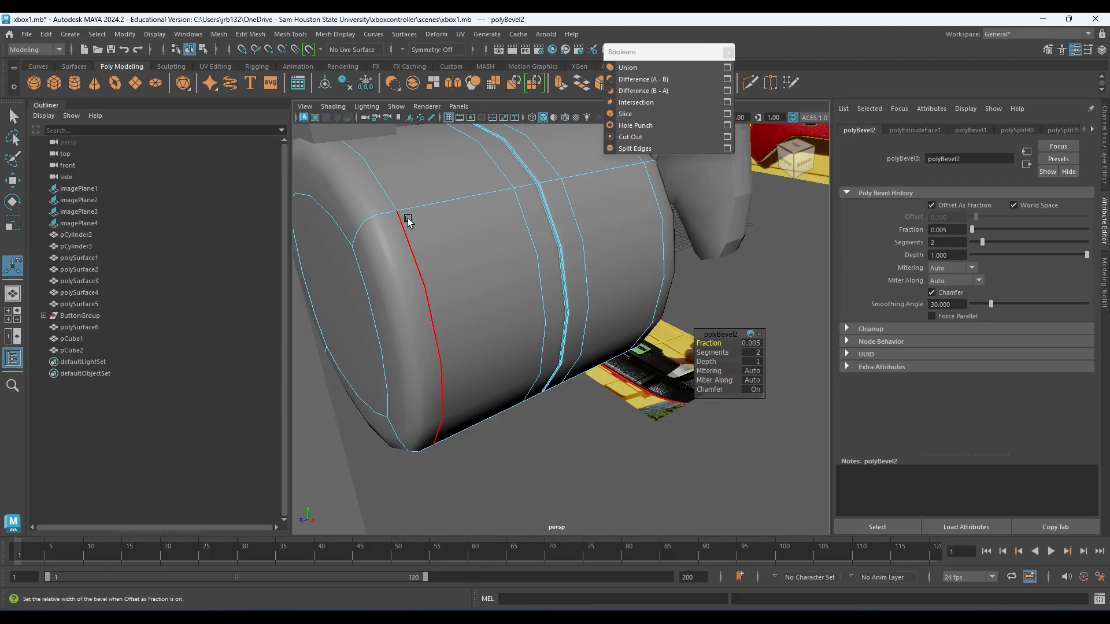
alt+drag(408, 217, 473, 292)
alt+right_drag(474, 293, 577, 232)
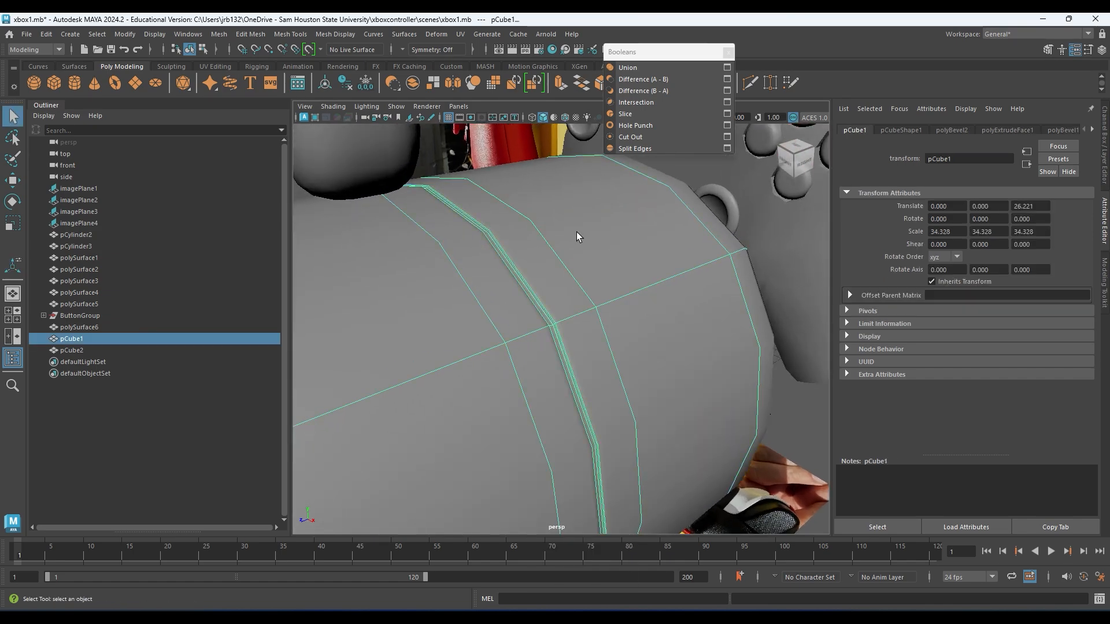
alt+drag(612, 256, 711, 265)
- Insert two closely spaced edge loops around the middle of the second cube with Multi-Cut
click(517, 246)
alt+middle_drag(516, 245, 612, 304)
alt+right_drag(612, 304, 529, 325)
shift+right_drag(523, 279, 455, 280)
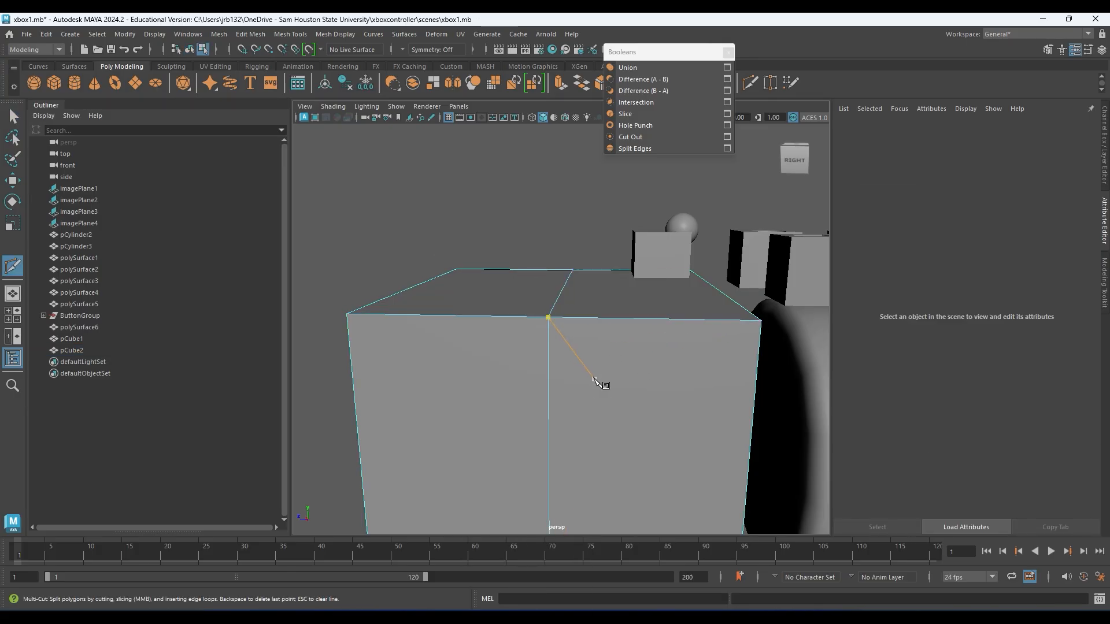
ctrl+click(543, 318)
click(543, 319)
alt+middle_drag(524, 387, 549, 409)
alt+right_drag(549, 408, 827, 445)
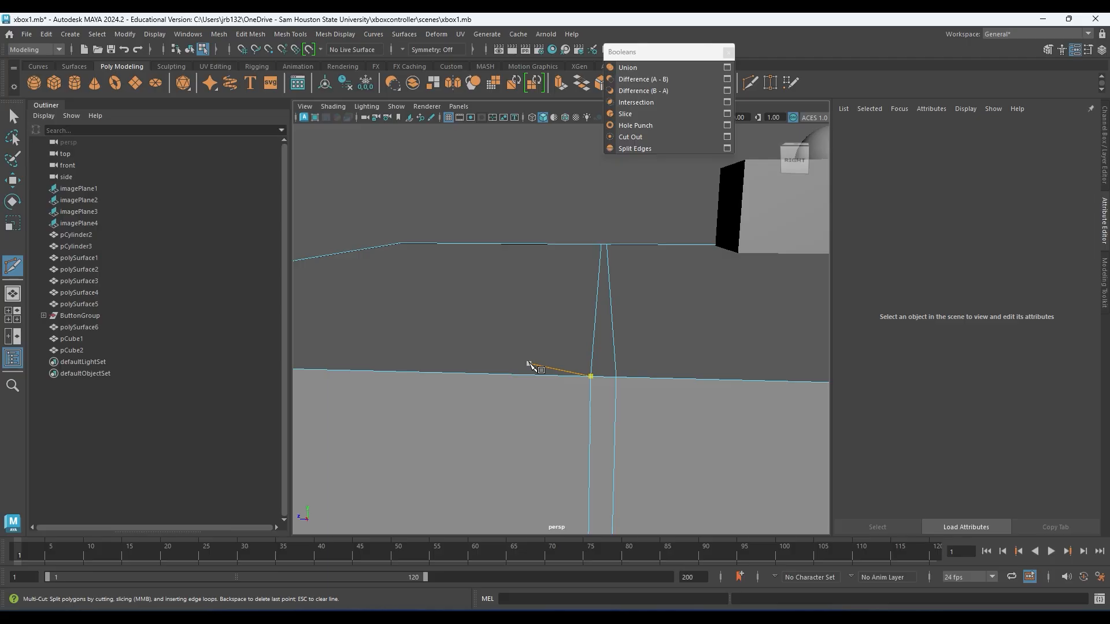
- Select the narrow face loop between the second cube's two middle edge loops and delete it
key(q)
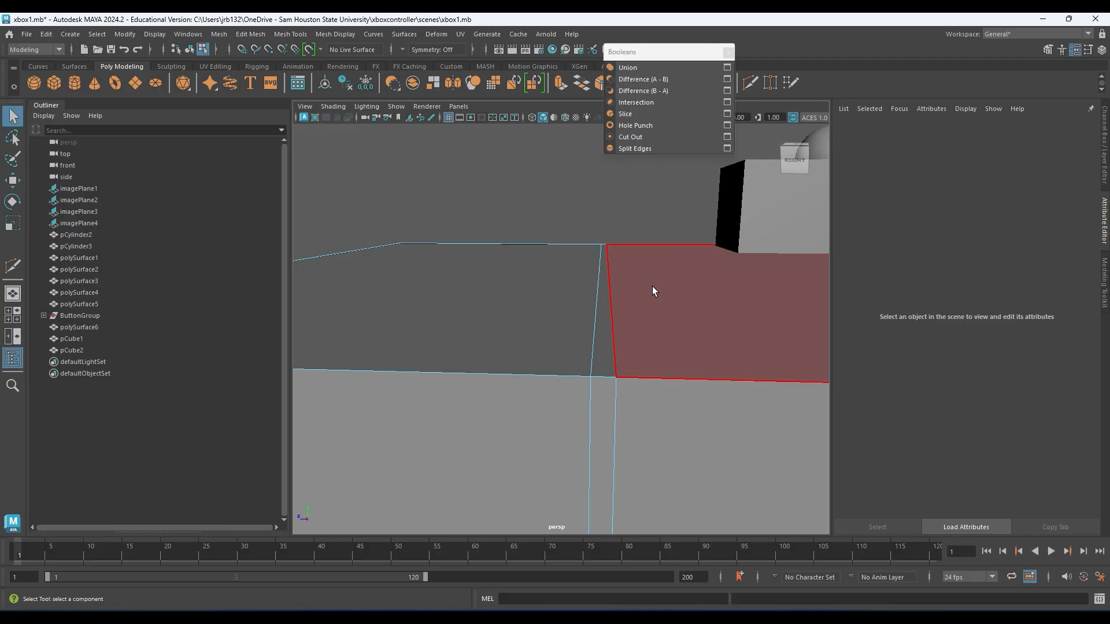
right_drag(604, 317, 603, 318)
click(600, 324)
shift+double_click(593, 386)
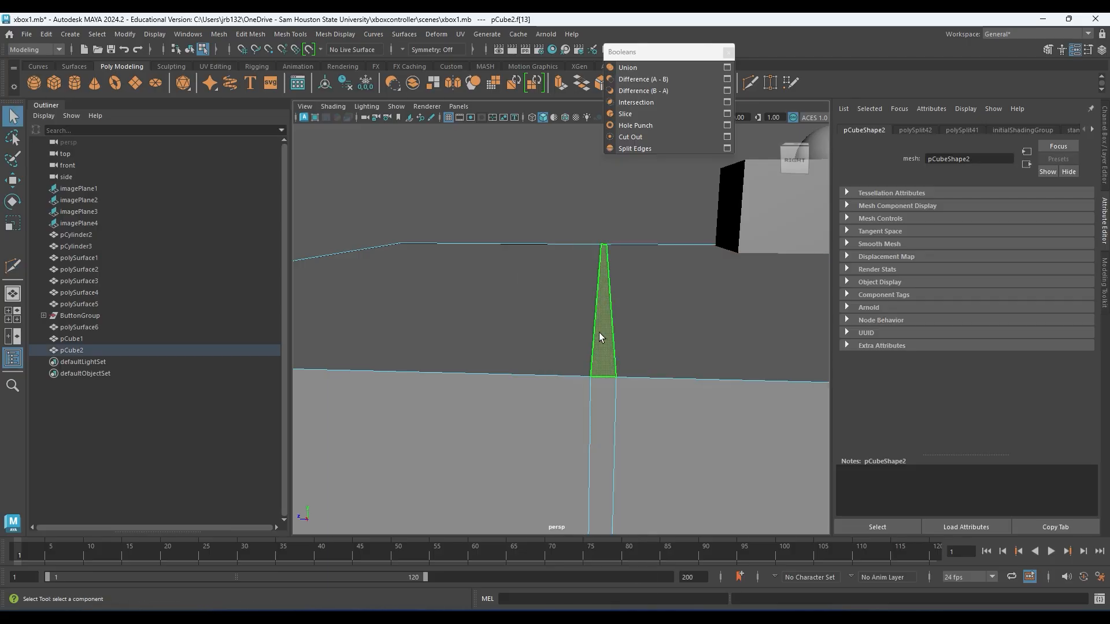
key(Delete)
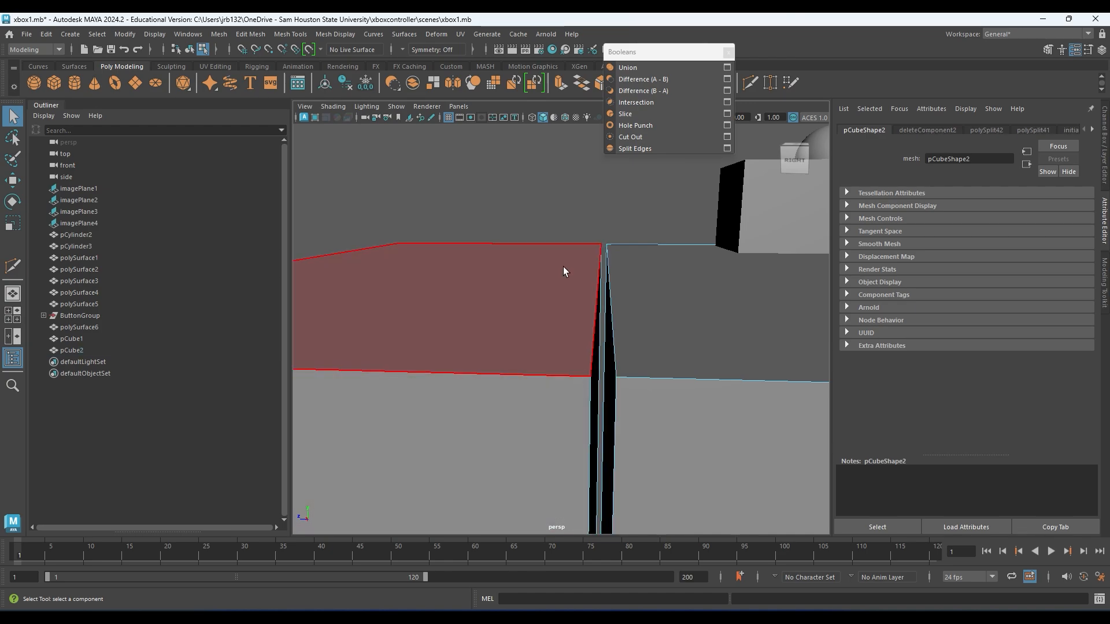
- Select the open border edge loops on both sides of the second cube's gap in edge mode
alt+drag(595, 292, 653, 269)
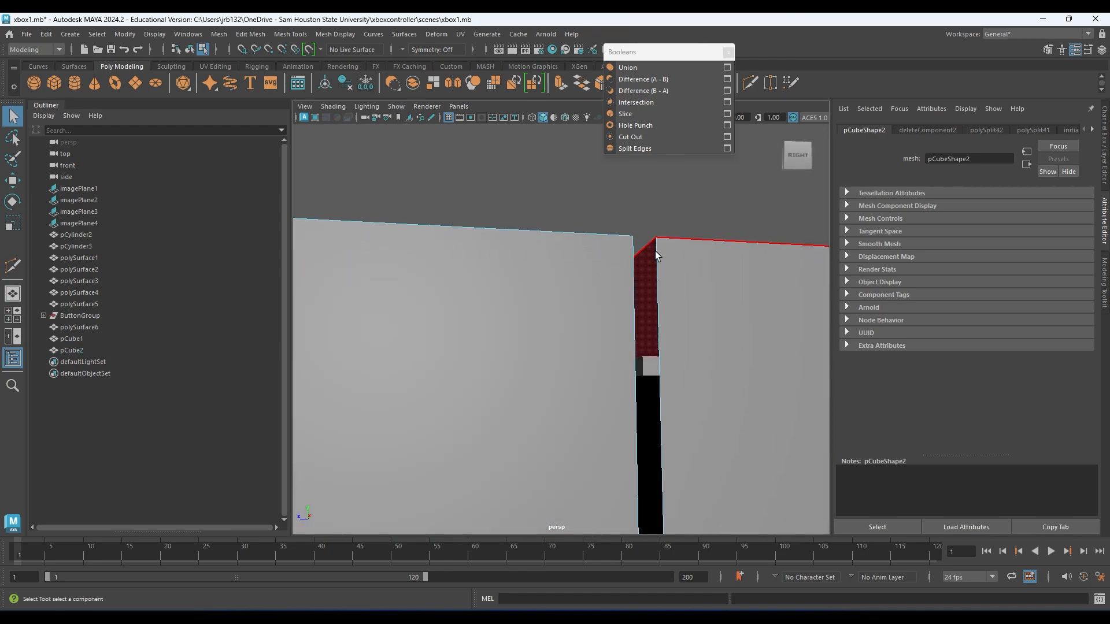
right_drag(655, 251, 657, 218)
double_click(658, 254)
alt+drag(658, 256, 535, 272)
shift+double_click(518, 253)
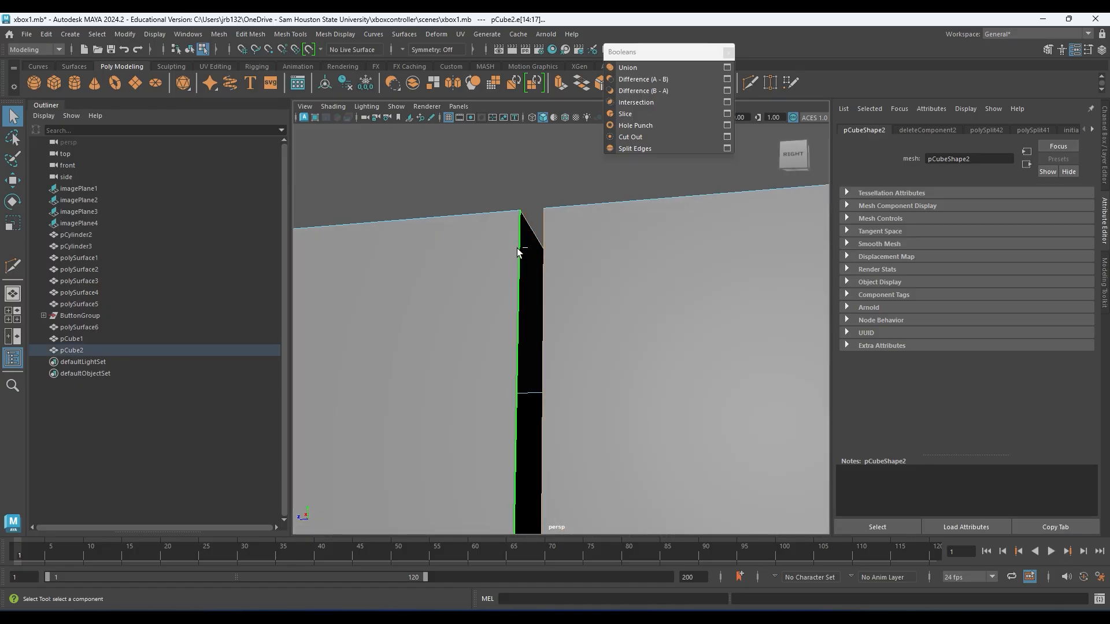
- Extrude the gap's border edges with a local Z translation of about -0.59 and scale them closer together along Z
key(ctrl+e)
alt+drag(605, 301, 525, 336)
key(f)
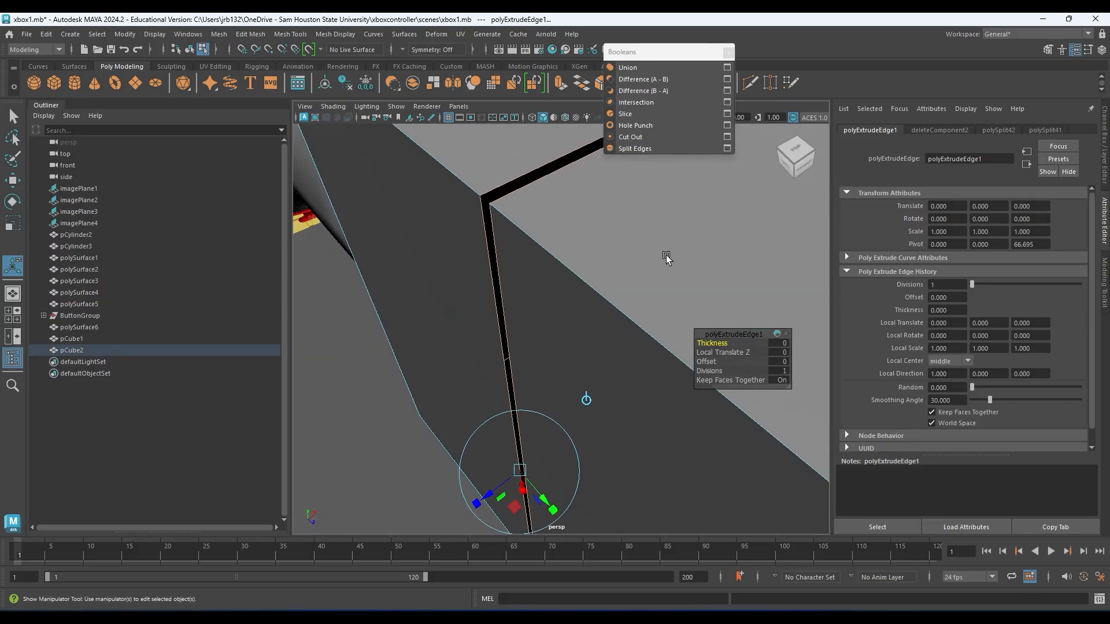
drag(501, 473, 558, 422)
key(r)
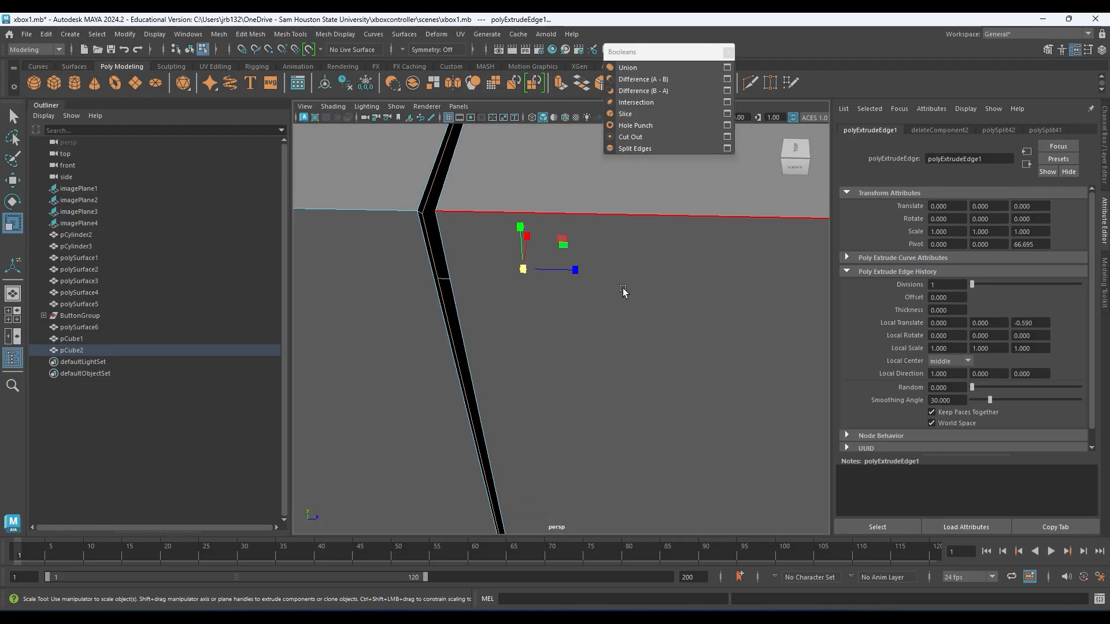
drag(574, 269, 540, 267)
- Extrude the gap's inner border edges again with a local Z translation of about -0.113
key(ctrl+e)
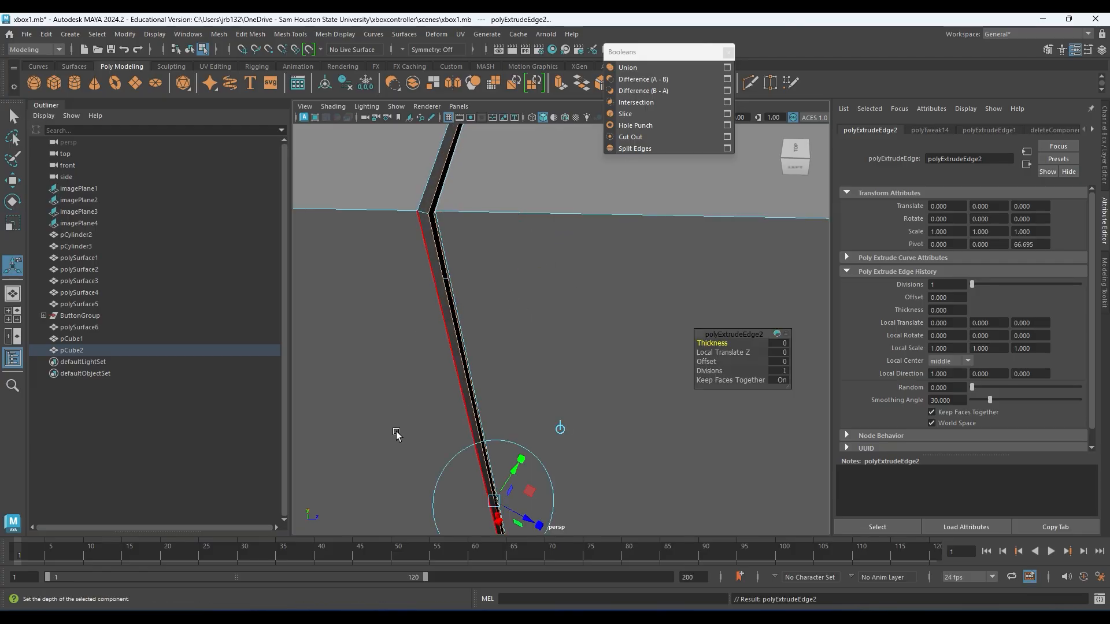
drag(529, 517, 479, 283)
alt+middle_drag(598, 374, 582, 239)
alt+right_drag(534, 334, 693, 356)
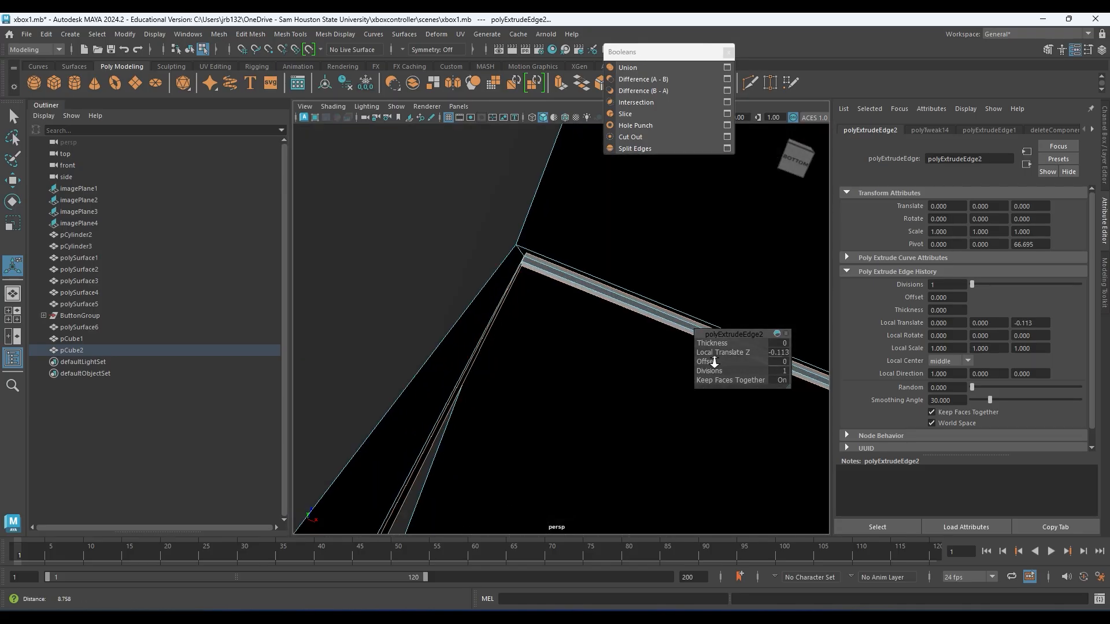
- Examine the second cube's extruded gap in smooth preview and return it to the unsmoothed display
key(3)
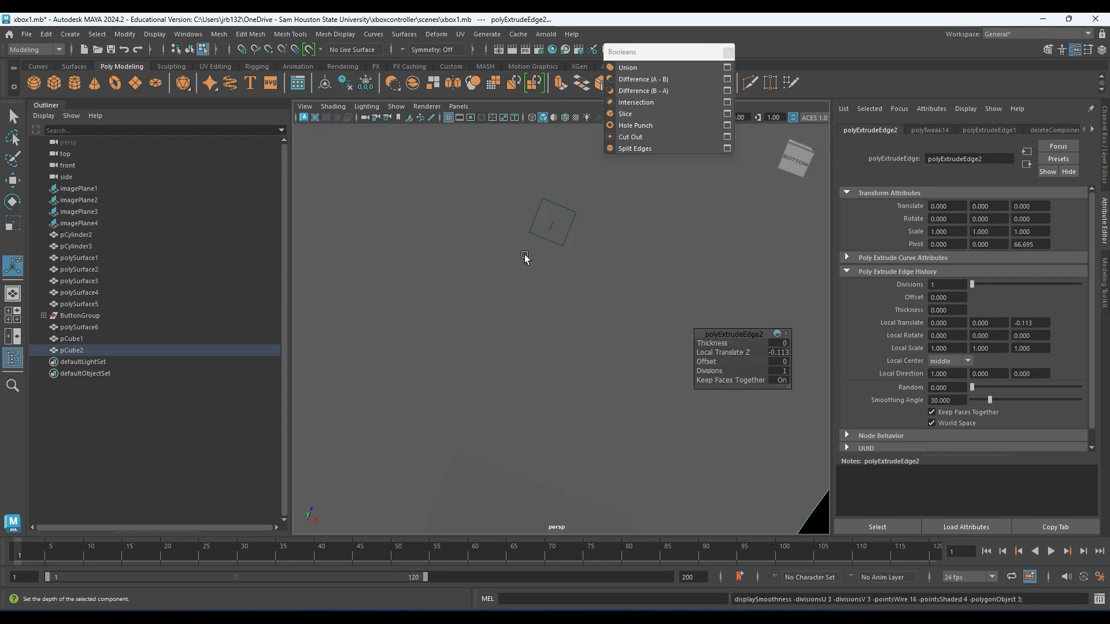
alt+drag(448, 273, 518, 342)
alt+middle_drag(518, 342, 475, 301)
alt+drag(518, 342, 490, 348)
alt+middle_drag(491, 349, 619, 376)
scroll(597, 355, up, 2)
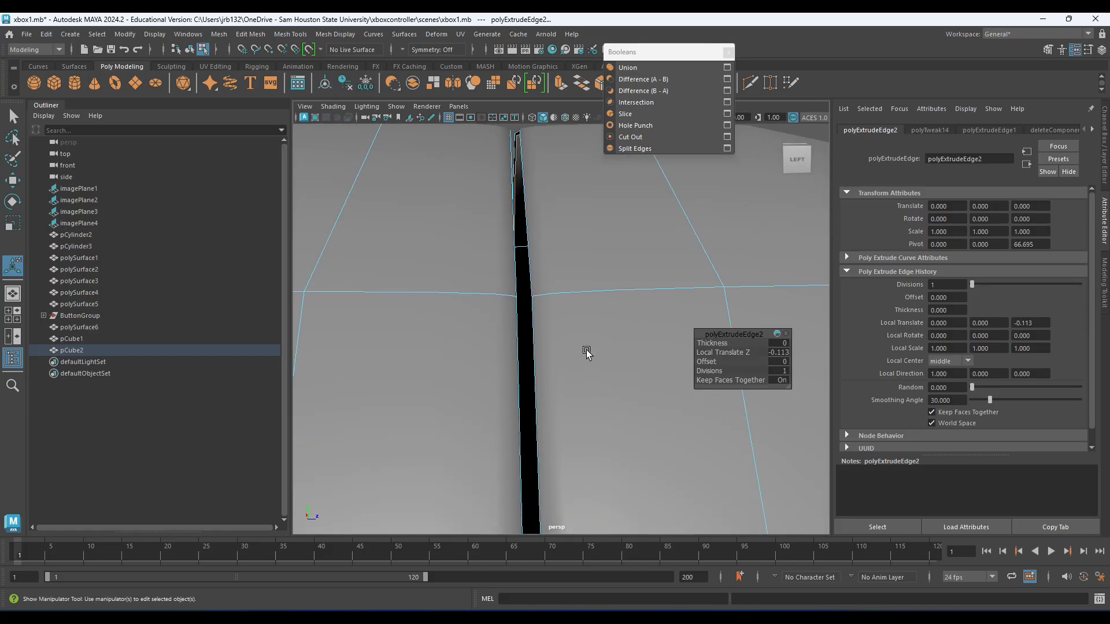
alt+drag(598, 355, 567, 319)
alt+middle_drag(572, 371, 535, 329)
key(1)
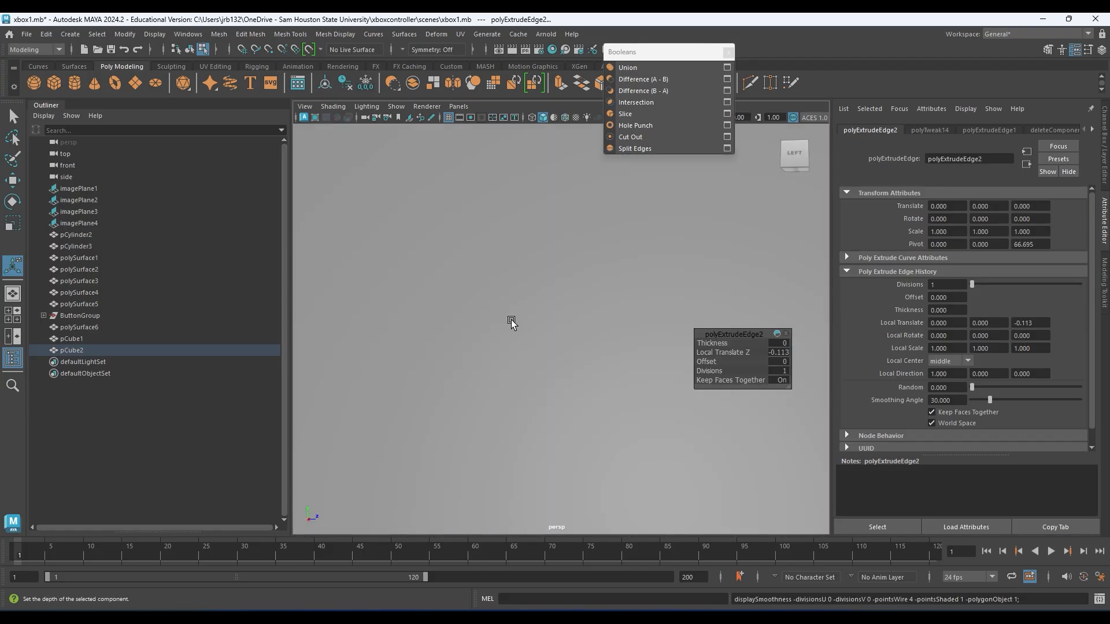
- Extrude the inner border edge loop on one side of the second cube's gap, scale it, and switch to wireframe display
key(f)
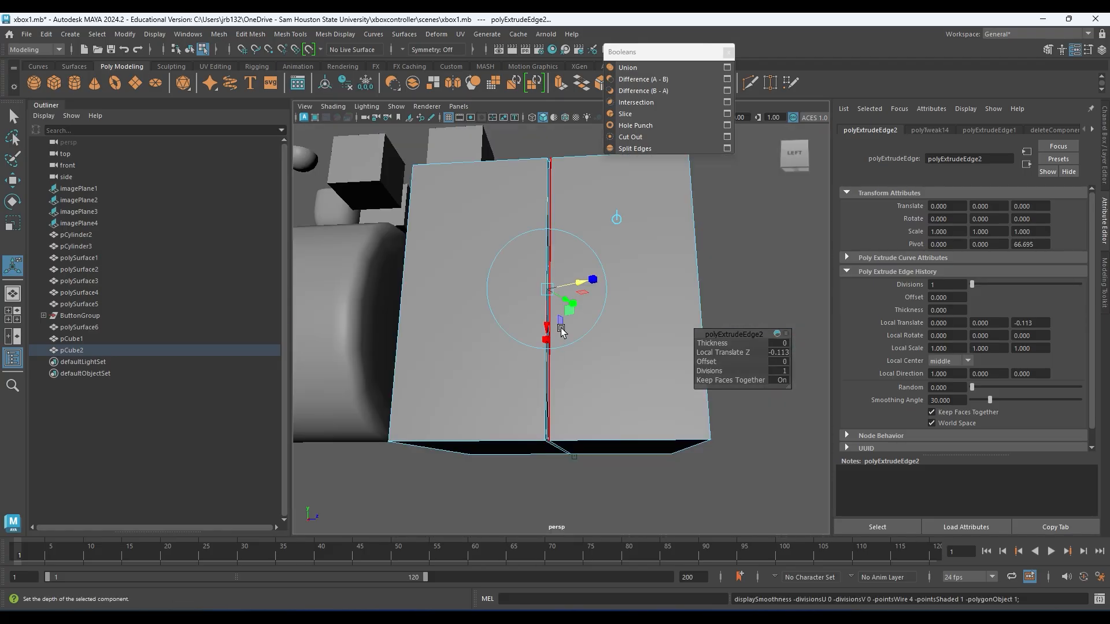
alt+middle_drag(554, 251, 546, 480)
alt+right_drag(545, 480, 669, 456)
alt+middle_drag(516, 492, 518, 354)
alt+drag(518, 354, 482, 312)
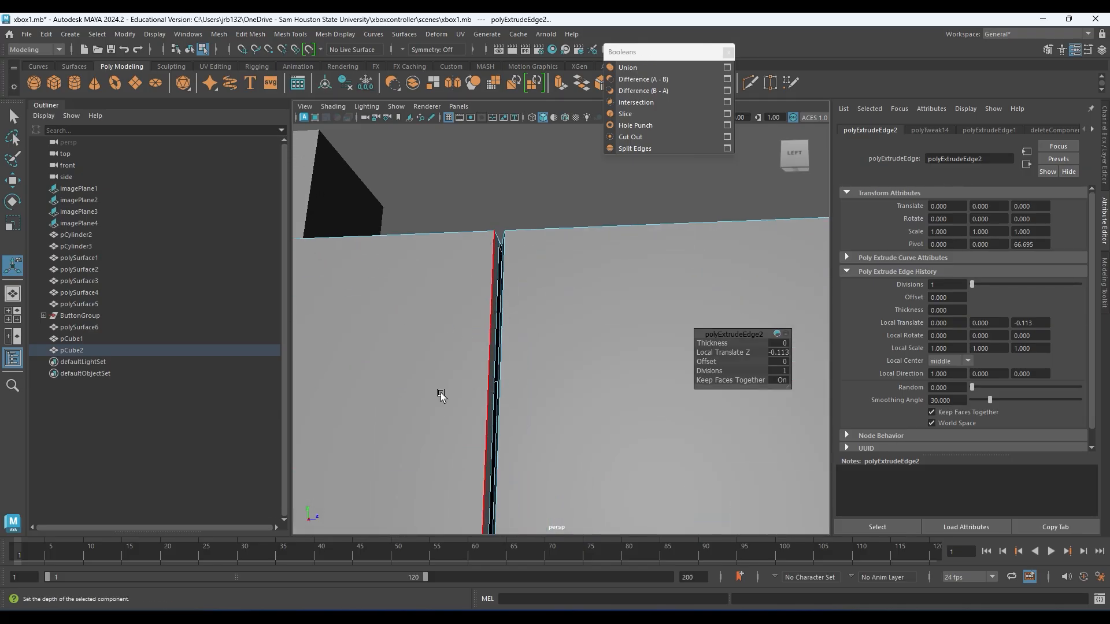
alt+drag(487, 312, 506, 234)
alt+middle_drag(507, 235, 500, 369)
alt+drag(501, 369, 508, 332)
alt+middle_drag(533, 292, 532, 355)
click(612, 186)
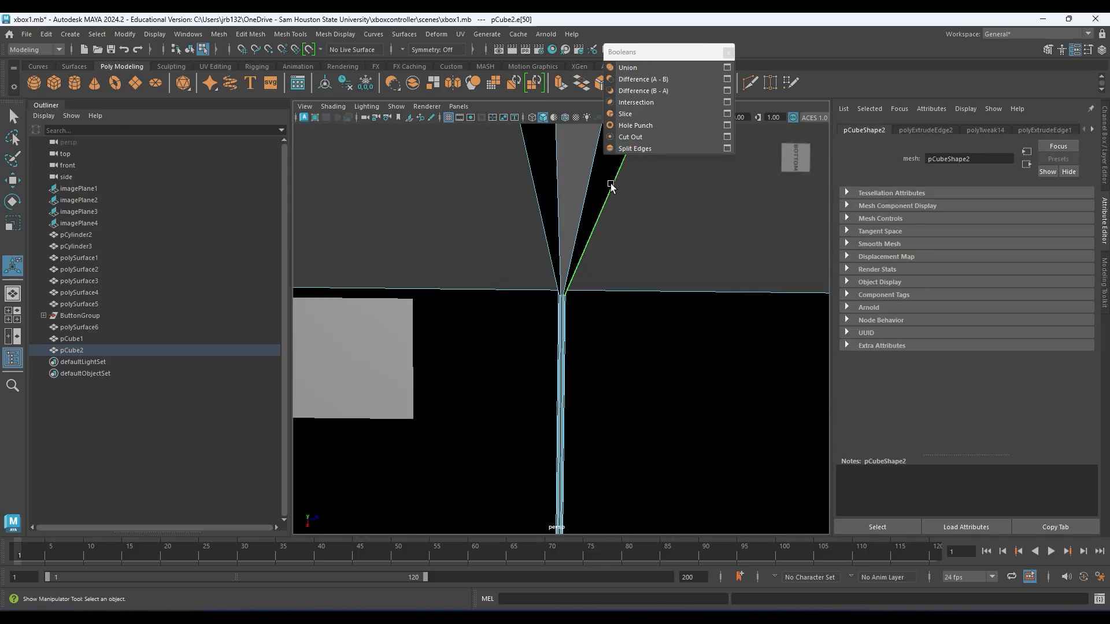
key(ctrl+e)
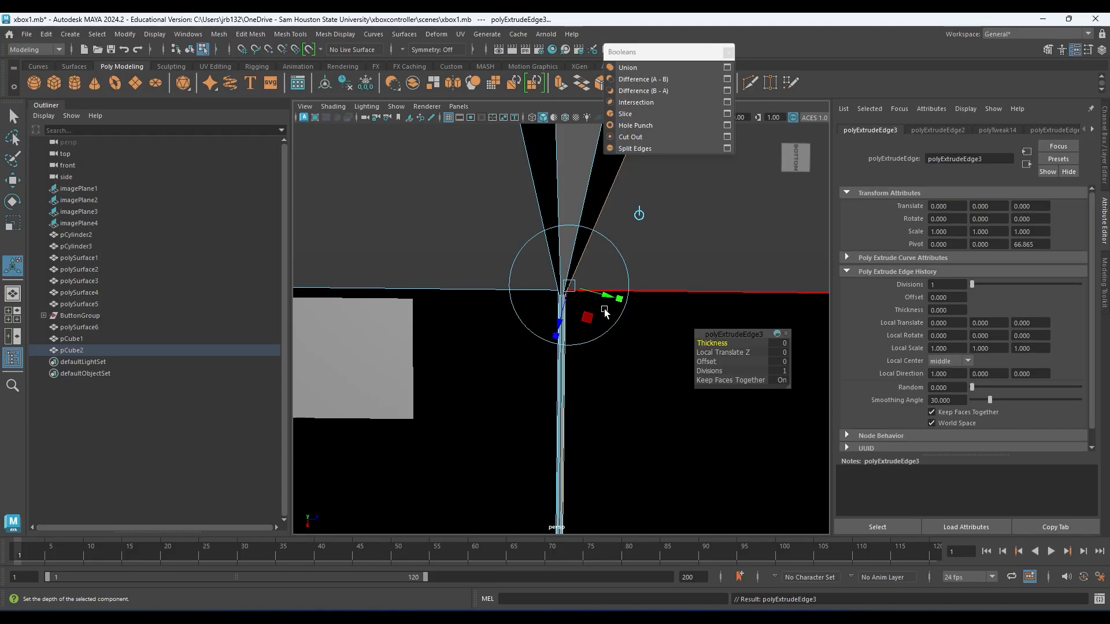
click(627, 296)
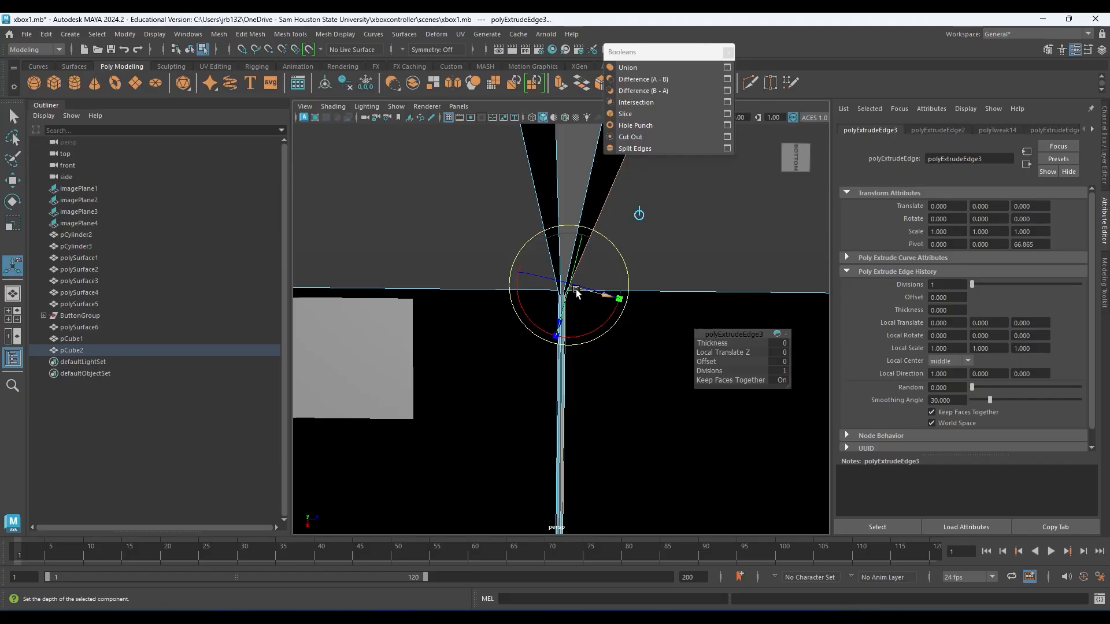
key(w)
alt+drag(576, 289, 580, 315)
key(r)
alt+drag(500, 316, 488, 434)
key(4)
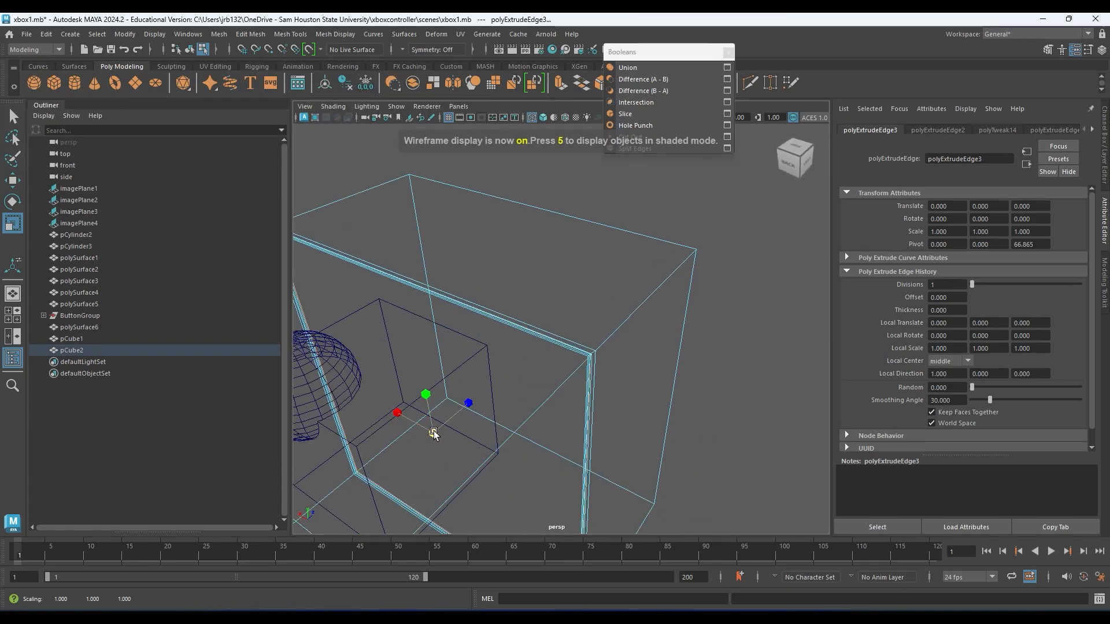
- Extrude the scaled inner edge loop once more and move the new edges slightly along Z
alt+drag(433, 426, 440, 393)
alt+middle_drag(484, 401, 491, 341)
alt+right_drag(491, 341, 522, 363)
key(ctrl+e)
key(w)
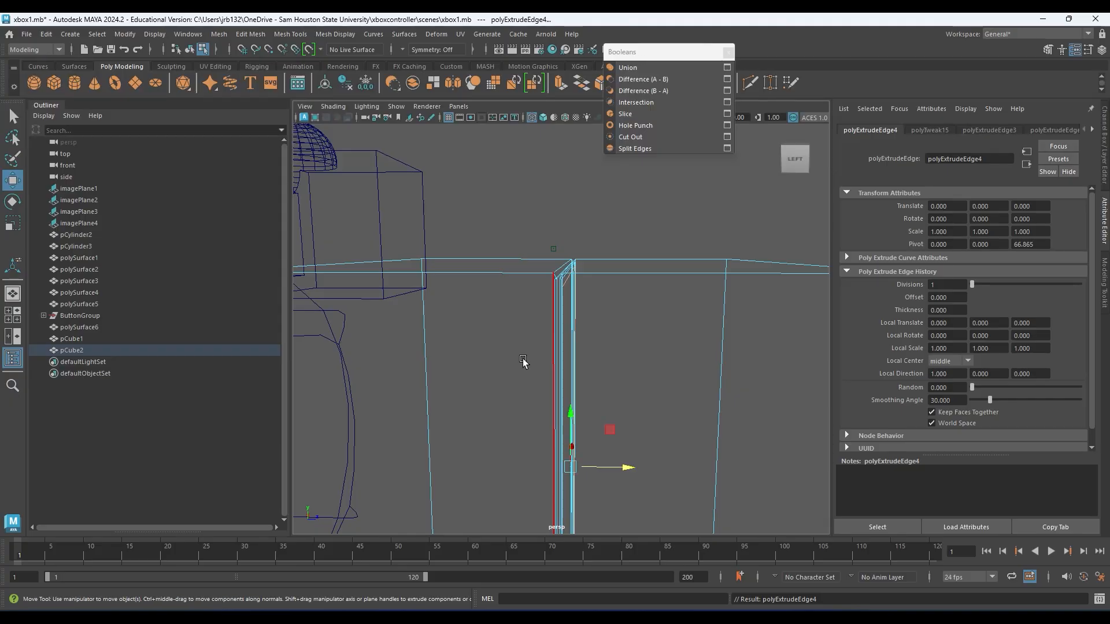
drag(624, 466, 622, 466)
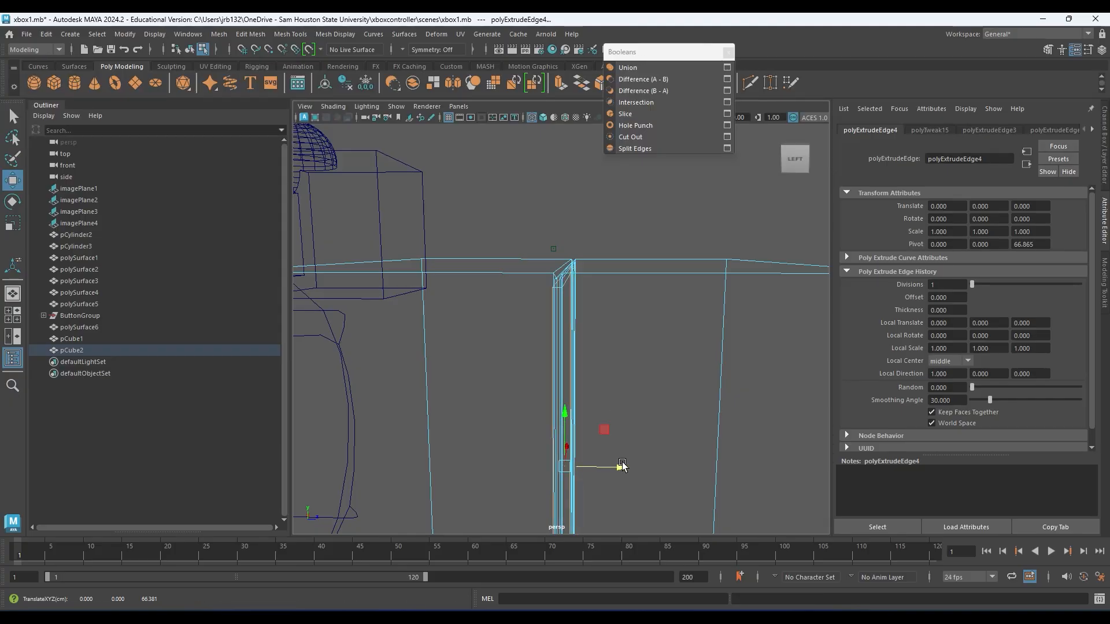
- Examine the second cube in shaded smooth preview, selecting all faces of each half in turn
key(3)
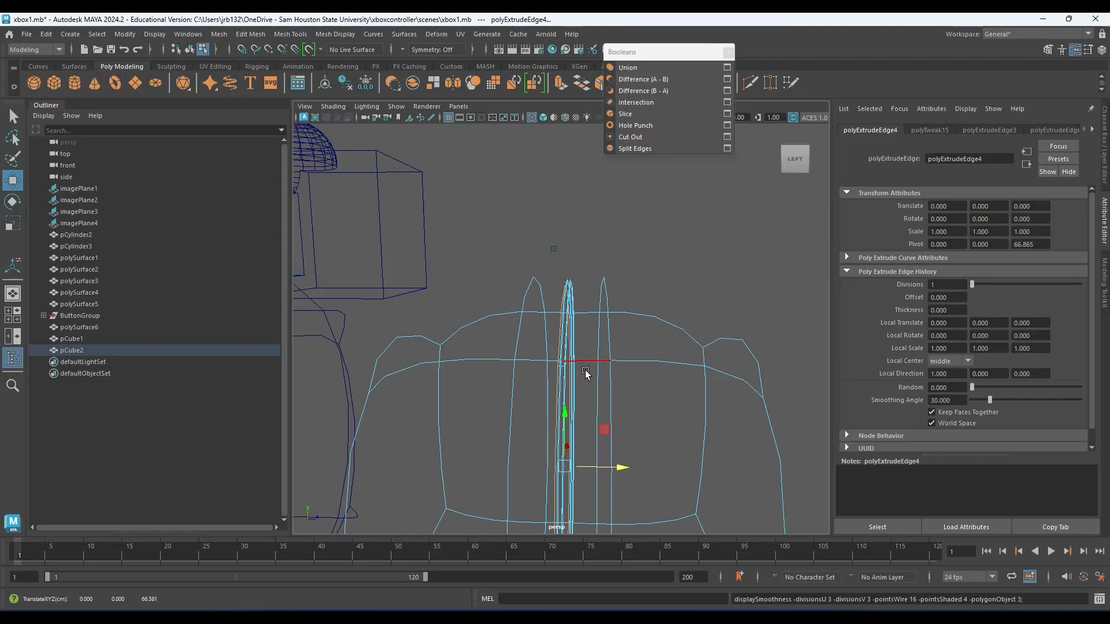
key(5)
alt+drag(587, 260, 623, 314)
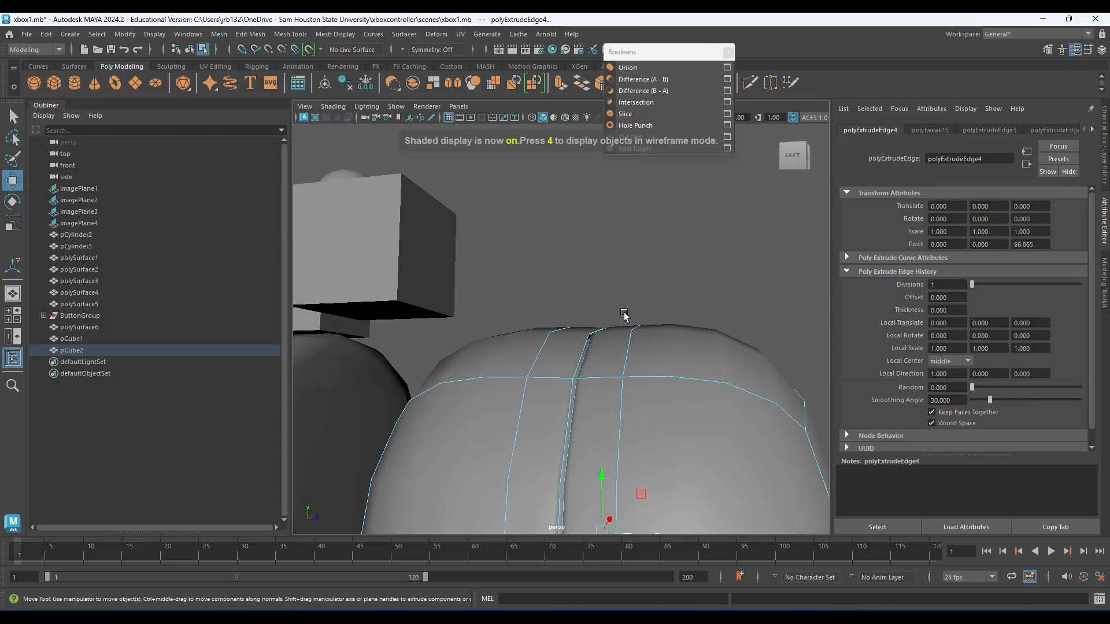
alt+middle_drag(622, 314, 617, 265)
alt+right_drag(617, 265, 680, 311)
double_click(684, 305)
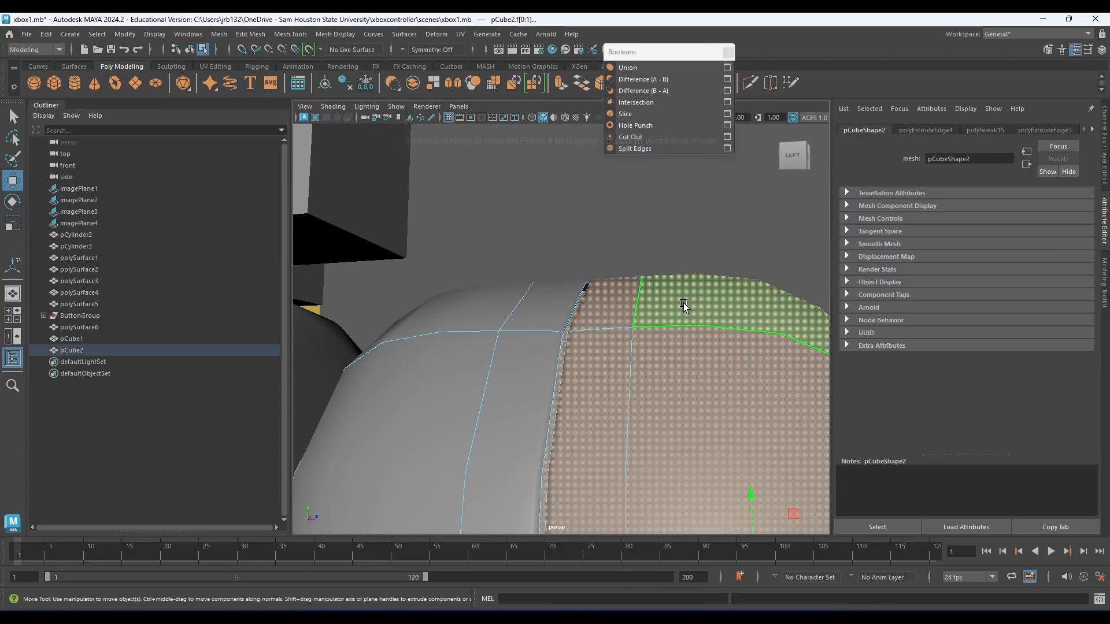
double_click(476, 309)
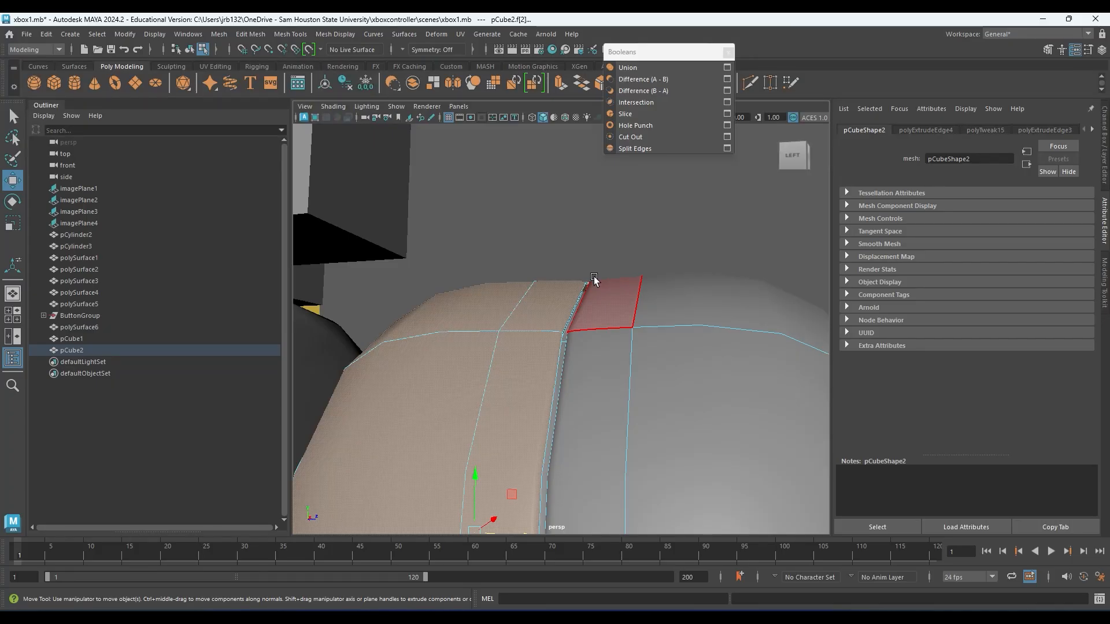
- Insert a support edge loop across the groove close to the first cube's edge with Multi-Cut, and preview the cube smoothed
alt+drag(594, 277, 472, 335)
right_drag(472, 335, 463, 383)
alt+drag(418, 395, 478, 248)
right_drag(467, 222, 539, 208)
alt+middle_drag(407, 303, 568, 355)
alt+drag(567, 354, 728, 371)
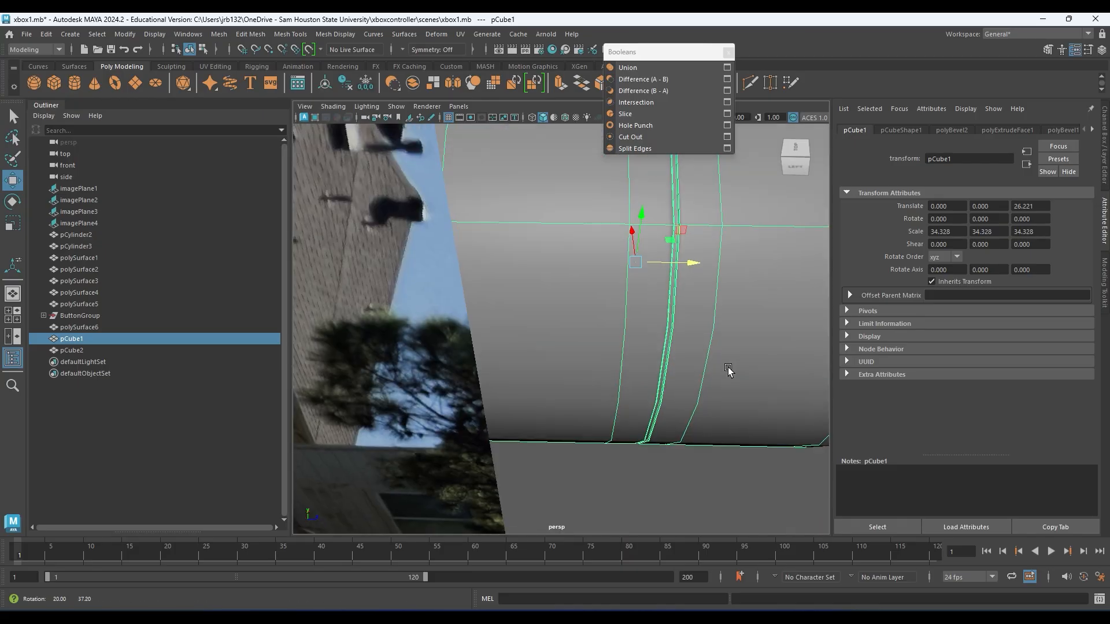
alt+middle_drag(644, 361, 555, 474)
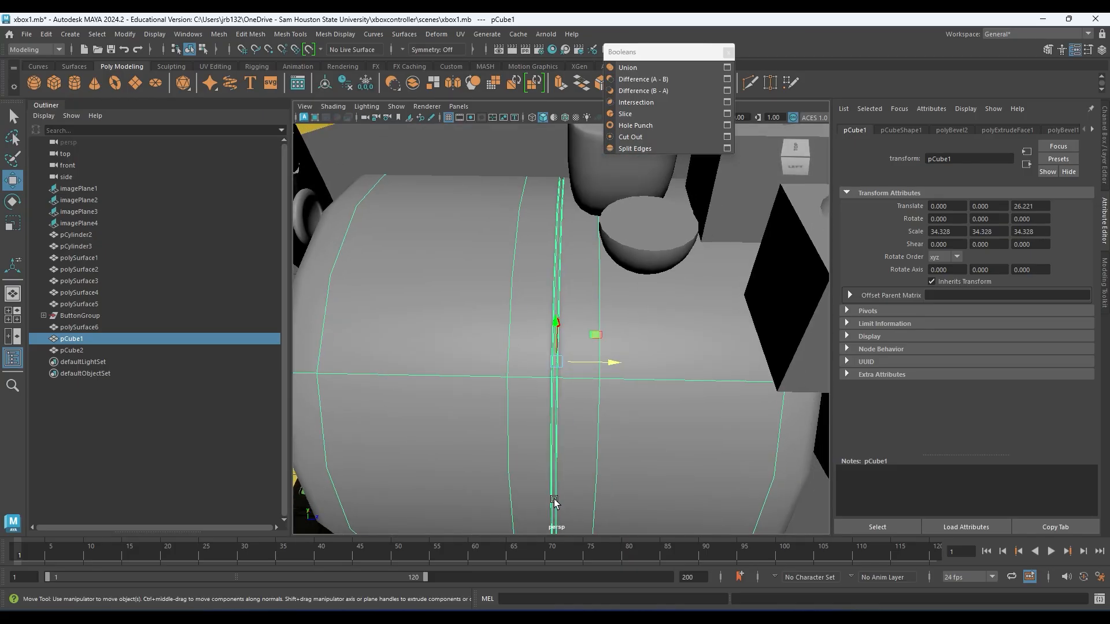
shift+right_drag(521, 242, 453, 236)
key(1)
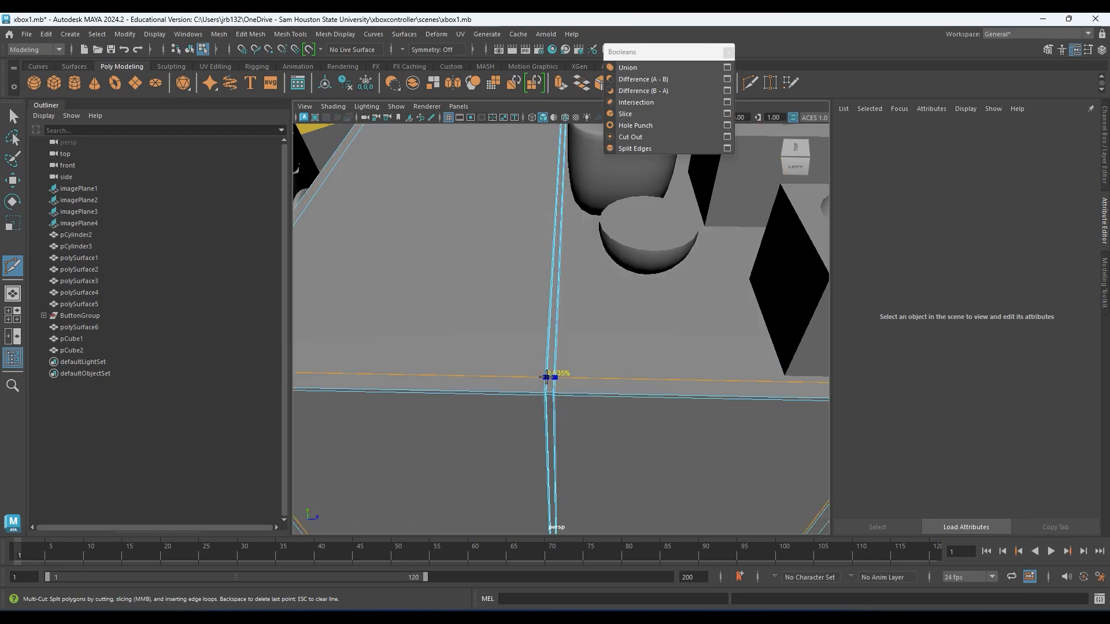
click(547, 389)
alt+drag(702, 416, 615, 379)
key(3)
key(Escape)
- Return to the second cube and select it as a whole in object mode
scroll(616, 382, down, 10)
alt+middle_drag(617, 384, 509, 365)
alt+right_drag(509, 364, 834, 403)
alt+drag(636, 307, 496, 222)
key(q)
click(599, 267)
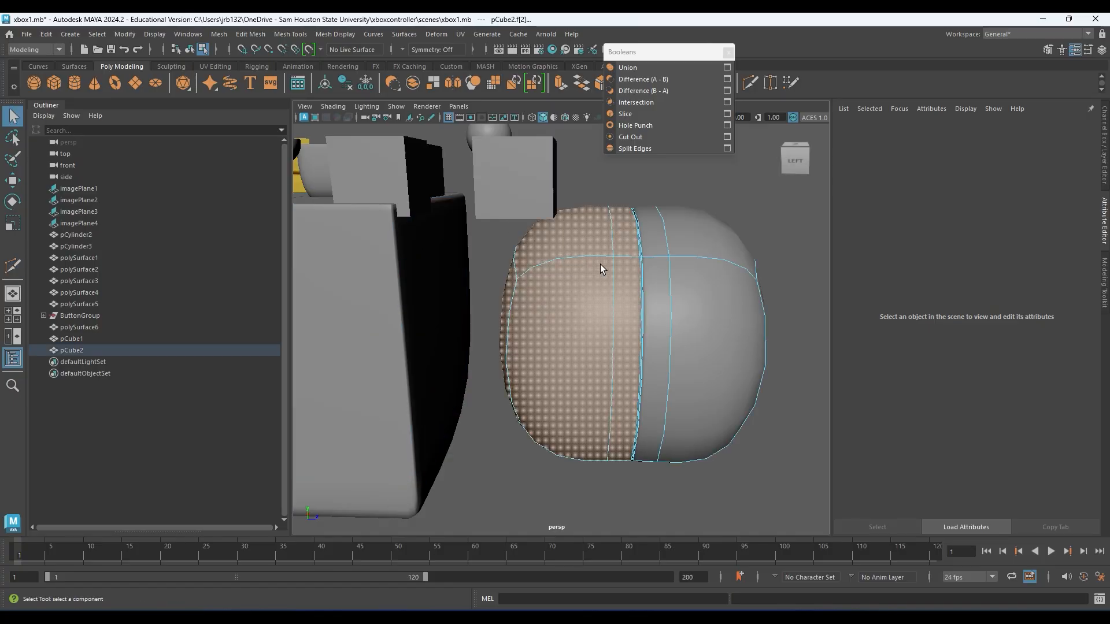
right_drag(597, 255, 640, 227)
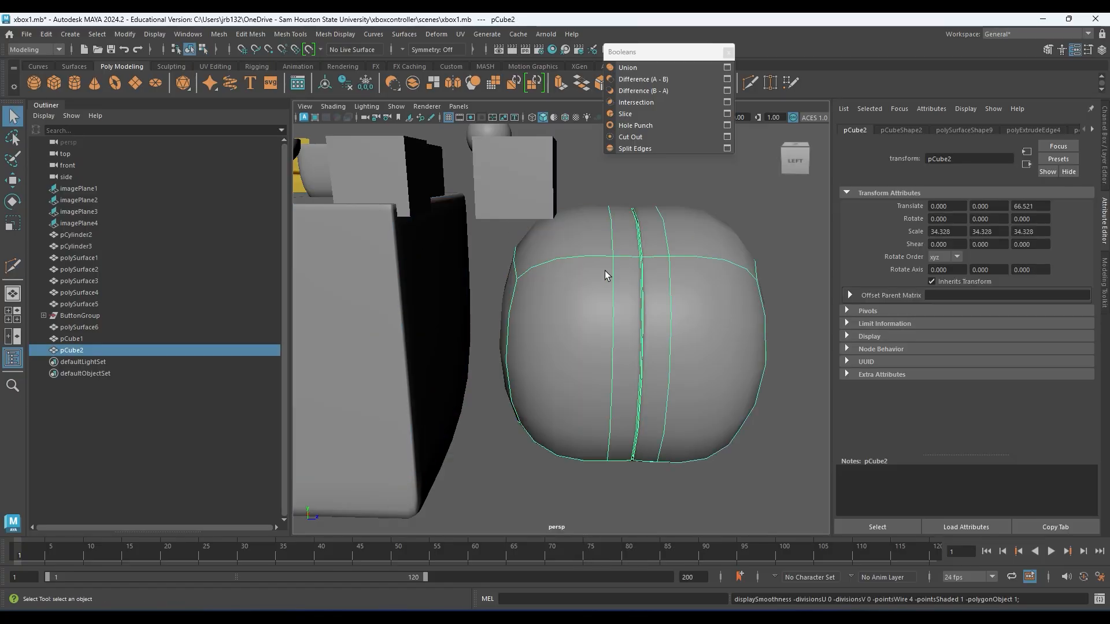
- Insert a horizontal edge loop around one half of the second cube with Multi-Cut, and check it in wireframe and smoothed display
key(1)
shift+right_drag(632, 268, 560, 260)
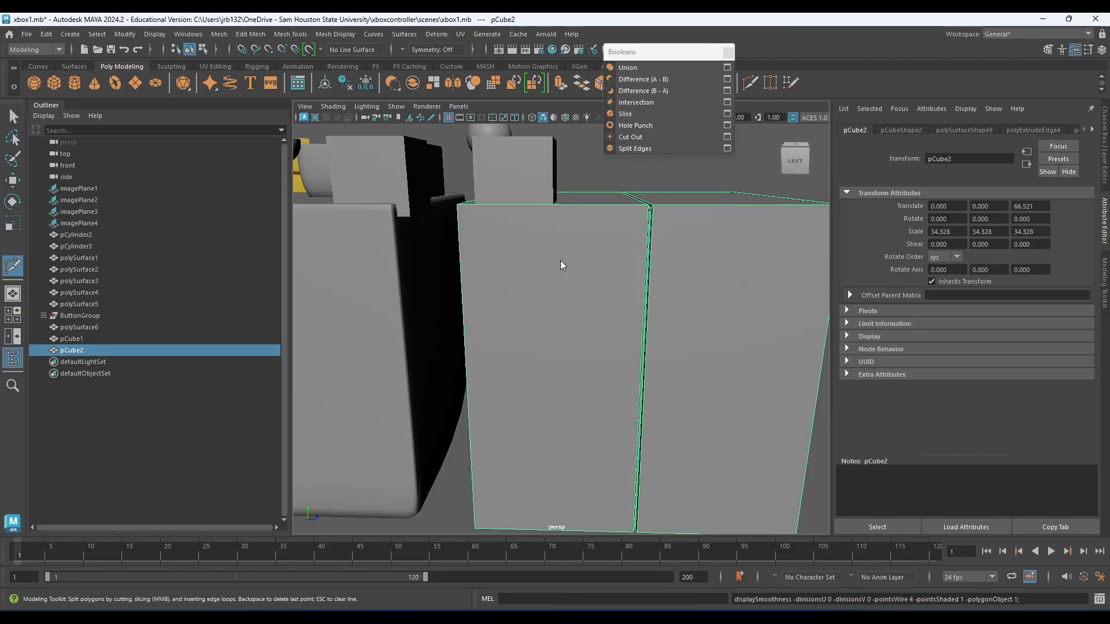
click(619, 267)
click(510, 266)
ctrl+click(465, 349)
alt+middle_drag(716, 326, 529, 317)
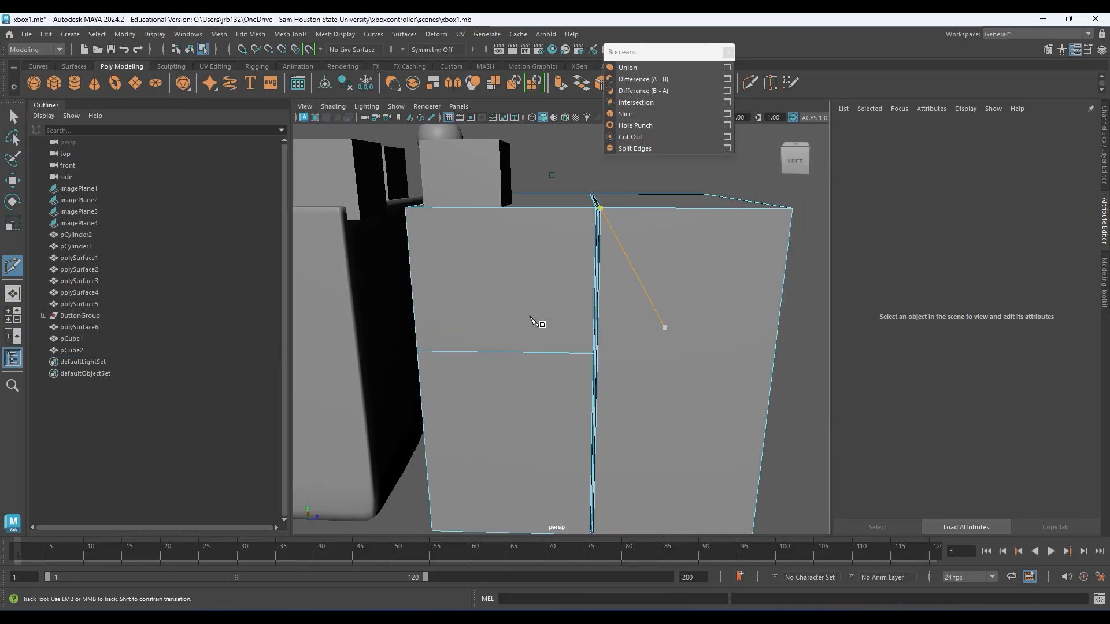
key(4)
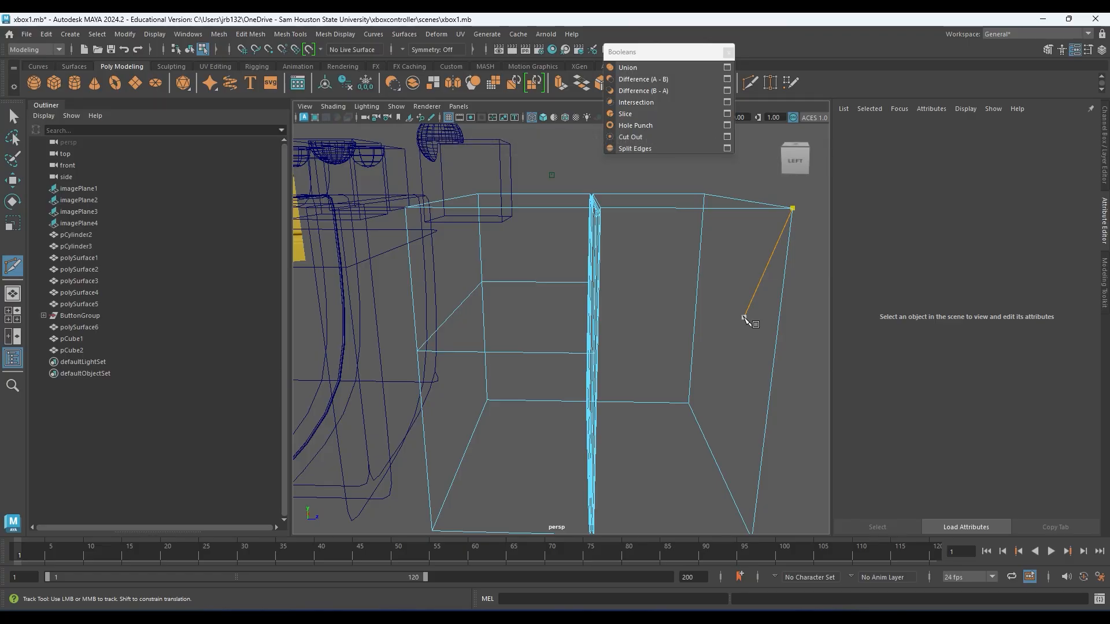
key(5)
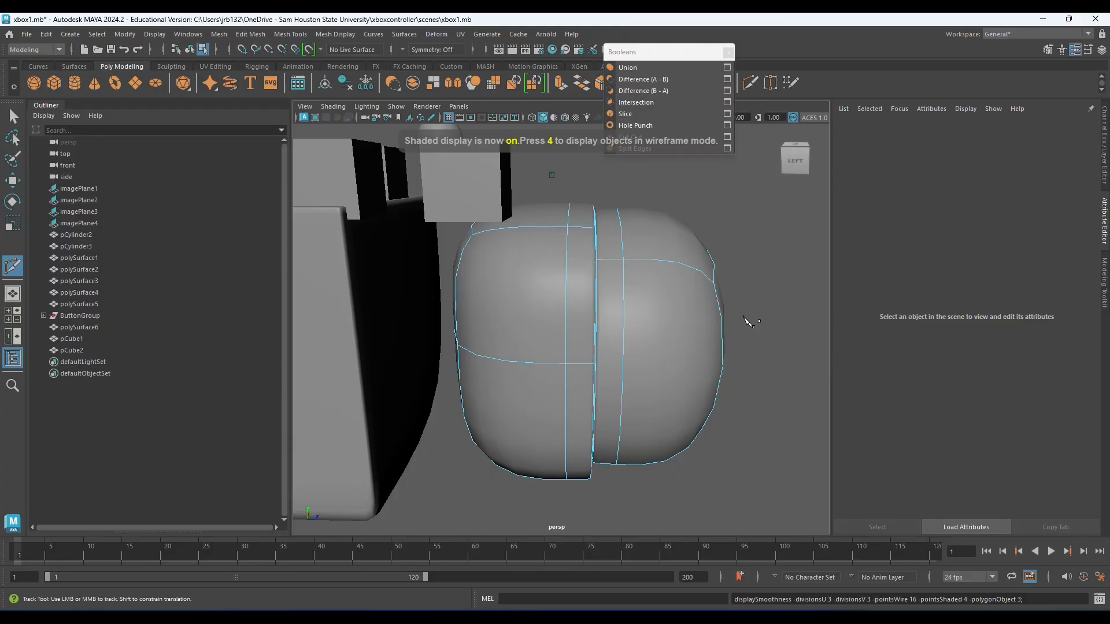
alt+drag(640, 312, 659, 526)
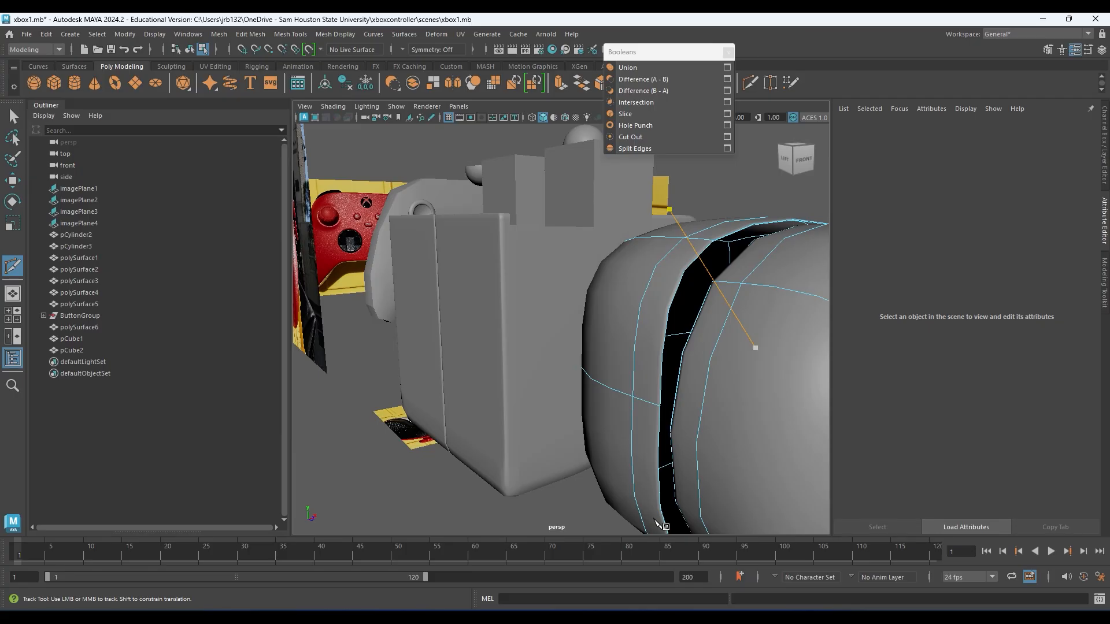
- Bevel the continuous line of edges running along the outer side of the controller body and around its grip
alt+drag(659, 524, 567, 341)
alt+right_drag(567, 341, 595, 396)
alt+drag(595, 396, 430, 376)
alt+middle_drag(430, 376, 618, 270)
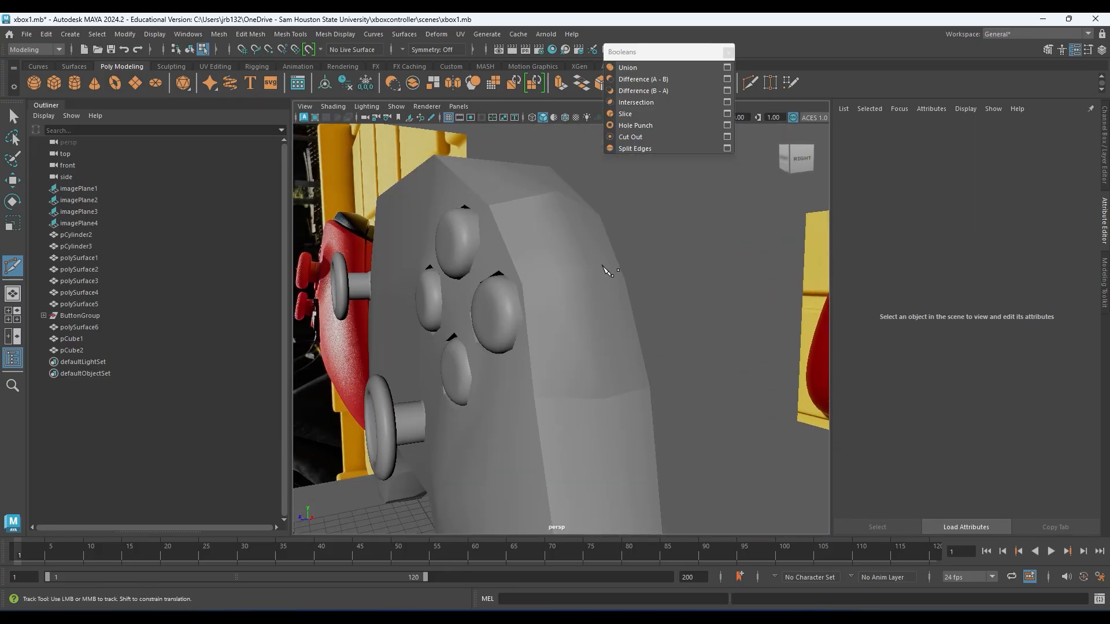
key(q)
click(570, 261)
alt+drag(583, 295, 532, 263)
right_drag(532, 263, 532, 237)
click(539, 230)
shift+click(551, 330)
alt+middle_drag(551, 483, 552, 278)
shift+click(553, 277)
key(ctrl+z)
shift+double_click(559, 293)
alt+middle_drag(581, 520, 602, 283)
alt+drag(546, 427, 689, 307)
alt+middle_drag(555, 358, 691, 466)
alt+drag(691, 466, 580, 404)
scroll(459, 300, down, 5)
alt+middle_drag(458, 300, 522, 317)
alt+drag(522, 317, 287, 337)
shift+click(613, 301)
alt+middle_drag(636, 381, 555, 317)
shift+right_drag(528, 250, 574, 251)
- Set the fraction of the controller body's side bevel to 0.1
alt+drag(546, 358, 506, 287)
alt+right_drag(506, 290, 631, 329)
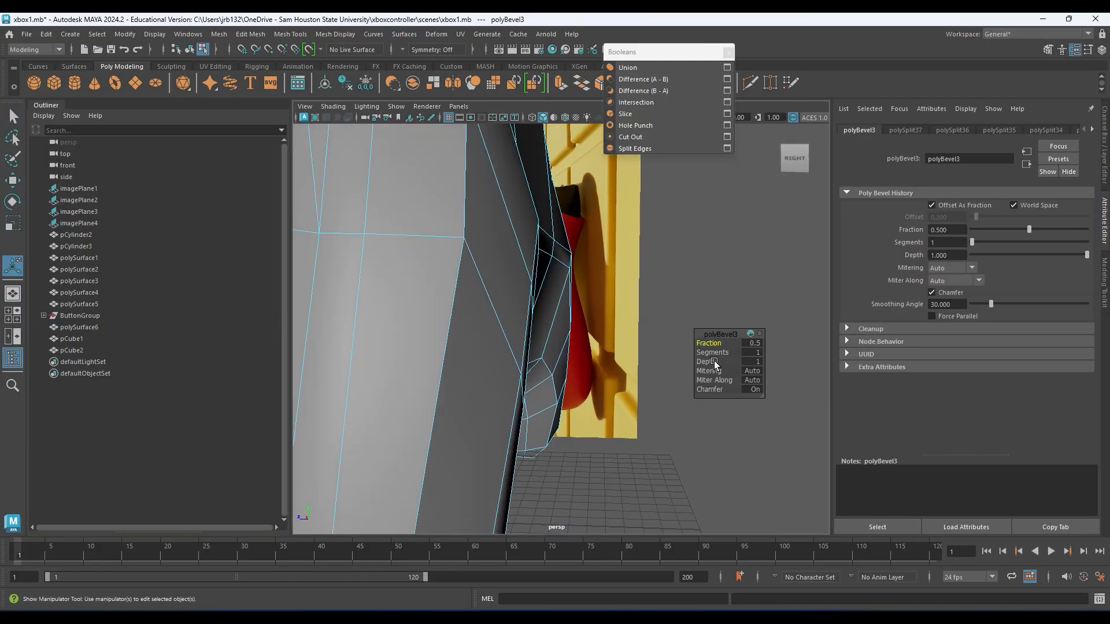
alt+middle_drag(449, 273, 607, 386)
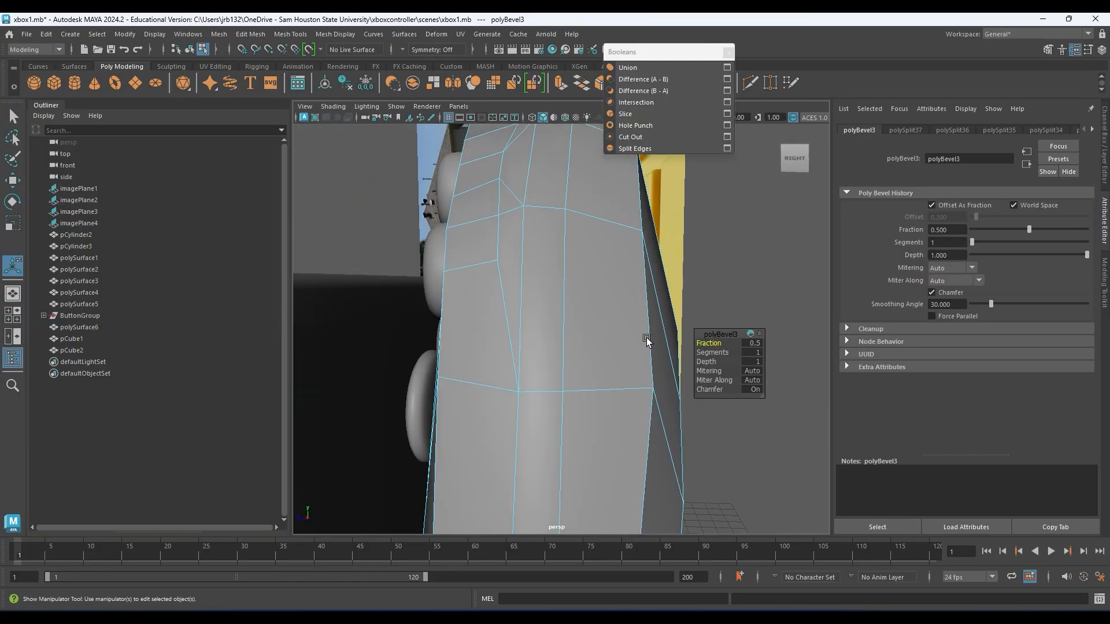
drag(718, 343, 713, 342)
alt+middle_drag(605, 422, 625, 268)
alt+right_drag(625, 267, 580, 303)
alt+middle_drag(580, 302, 599, 416)
alt+middle_drag(669, 306, 629, 412)
scroll(574, 321, up, 5)
- Extrude the narrow beveled face strip along the controller's side slightly inward to form a seam groove
right_drag(575, 249, 579, 266)
key(q)
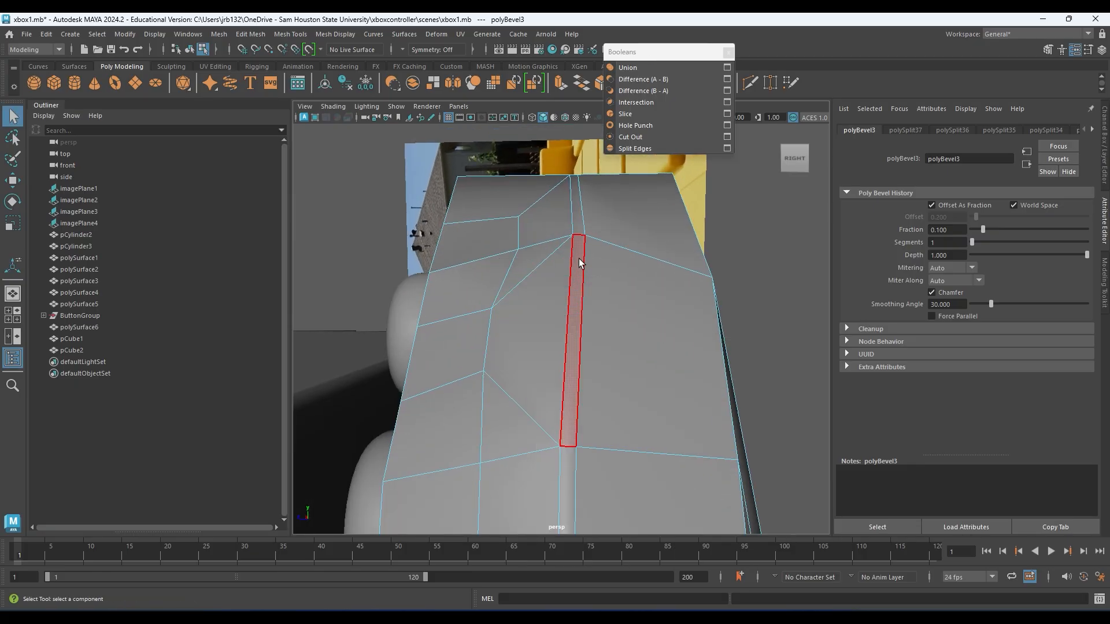
click(579, 265)
shift+double_click(576, 228)
key(ctrl+e)
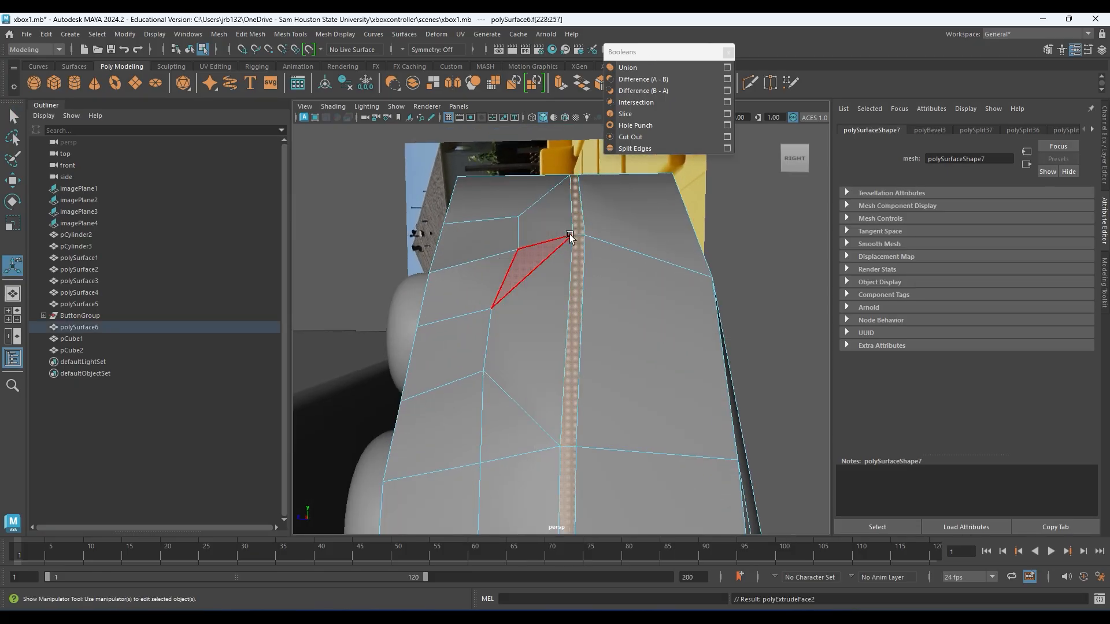
alt+drag(638, 355, 519, 401)
alt+right_drag(519, 401, 417, 398)
alt+drag(417, 398, 505, 384)
drag(595, 366, 577, 367)
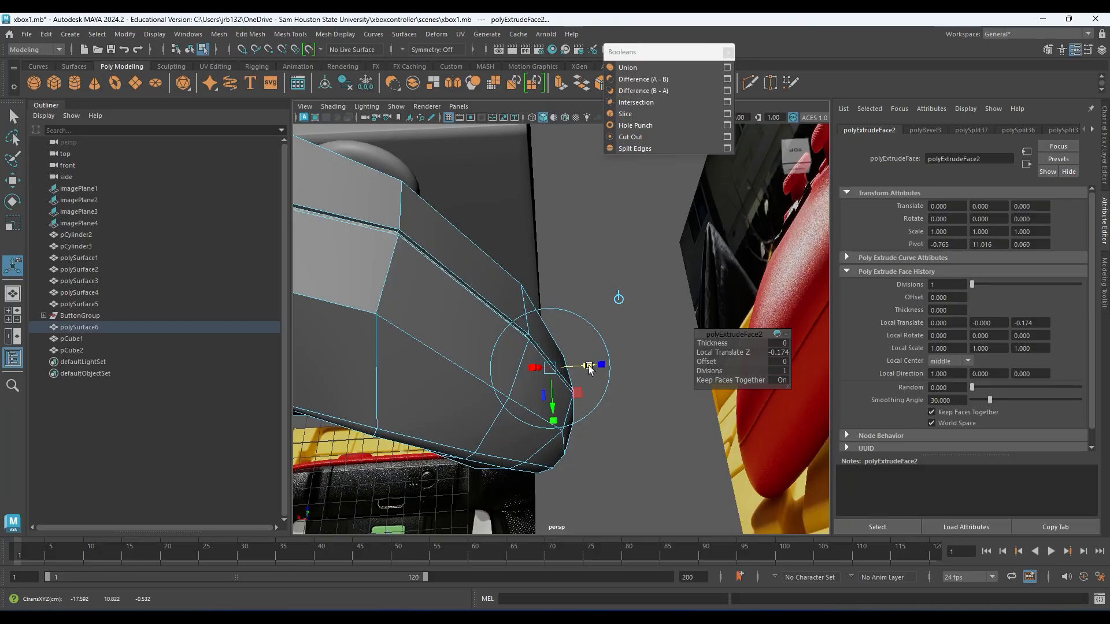
- Preview the controller body smoothed in object mode and examine the seam groove around the grip
key(3)
alt+drag(359, 360, 555, 278)
right_drag(555, 279, 610, 262)
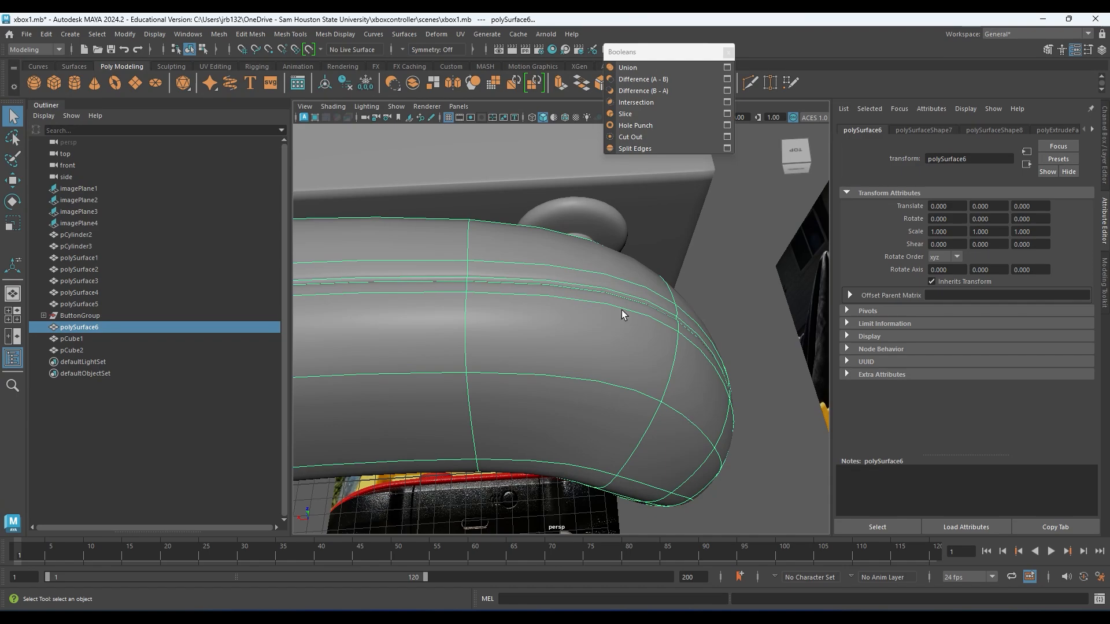
right_click(702, 271)
click(751, 263)
alt+drag(723, 308, 696, 354)
click(636, 372)
key(w)
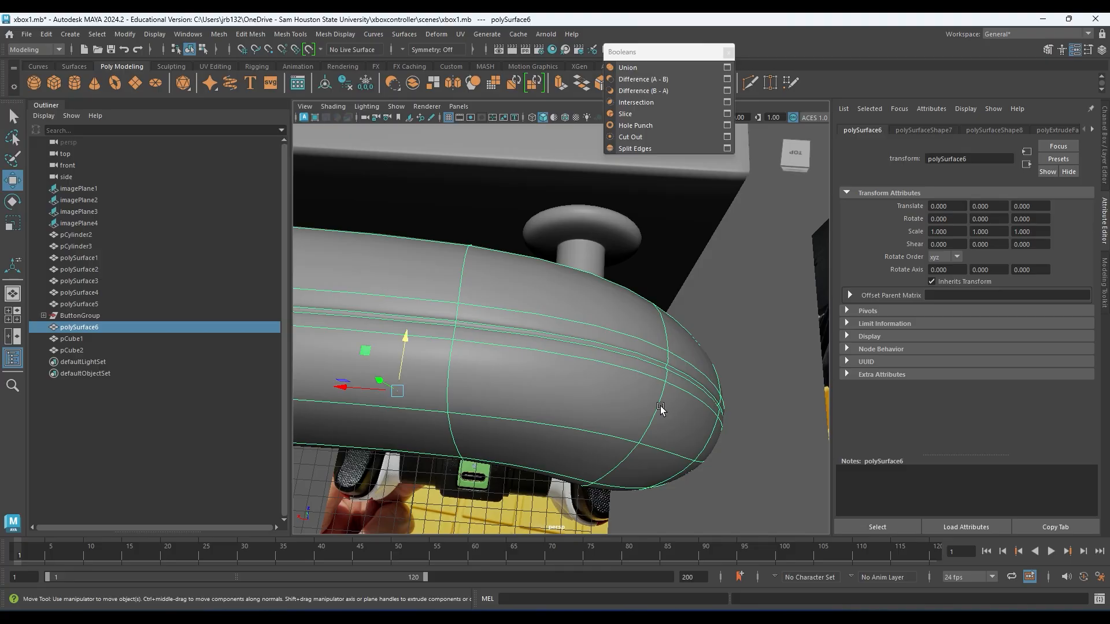
- Select the seam groove's vertices along the side of the controller body in the unsmoothed mesh and adjust their positions
alt+drag(550, 352, 449, 285)
right_drag(449, 249, 393, 251)
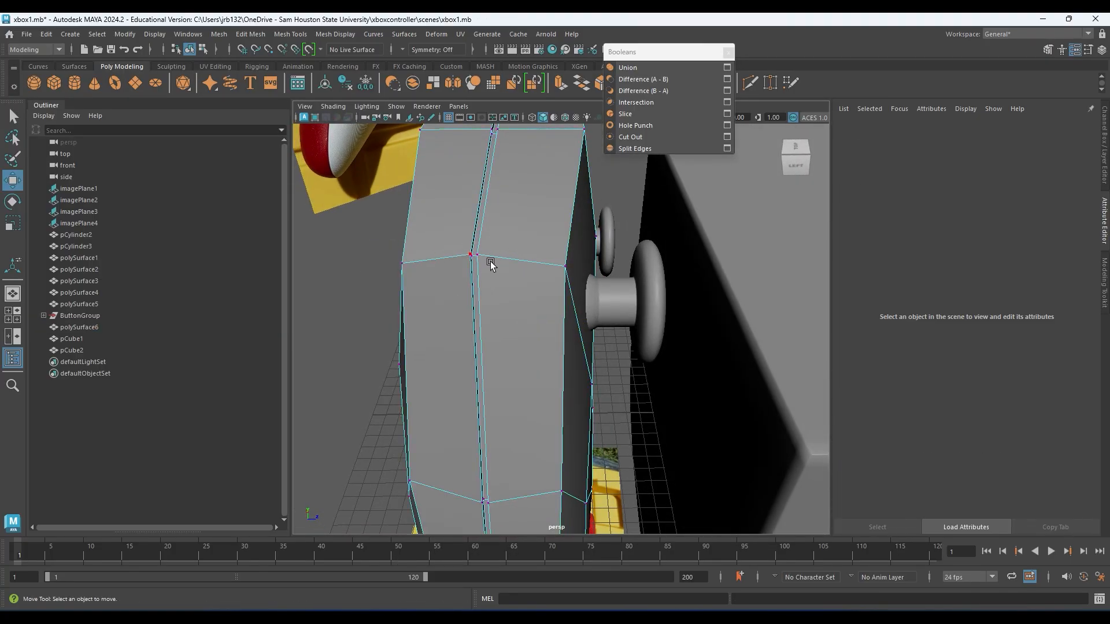
drag(491, 263, 495, 269)
alt+drag(495, 270, 513, 304)
alt+drag(535, 389, 523, 348)
mouse_move(511, 297)
mouse_down()
mouse_move(488, 299)
mouse_move(550, 287)
mouse_move(463, 303)
mouse_move(536, 291)
mouse_move(498, 294)
mouse_up()
alt+middle_drag(531, 428, 508, 300)
drag(514, 369, 538, 391)
- Select the groove vertices near the end of the grip and adjust them to follow the body's shape
alt+drag(535, 392, 481, 379)
alt+middle_drag(538, 438, 527, 297)
alt+drag(528, 297, 623, 348)
drag(489, 282, 515, 334)
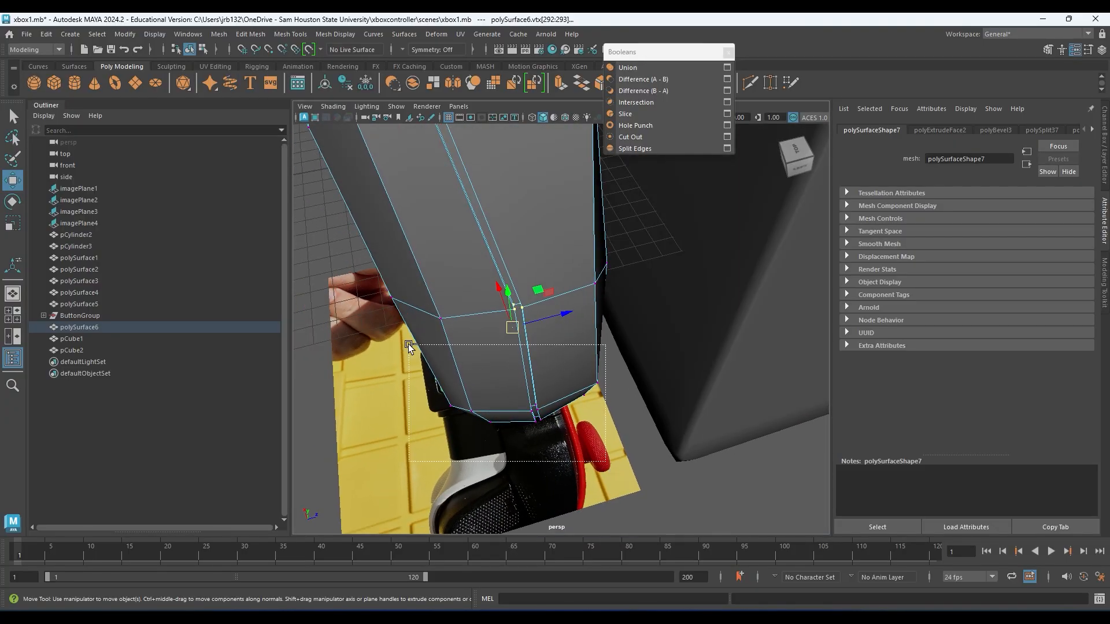
drag(521, 305, 470, 315)
scroll(389, 324, down, 8)
scroll(389, 325, up, 6)
alt+drag(514, 411, 503, 392)
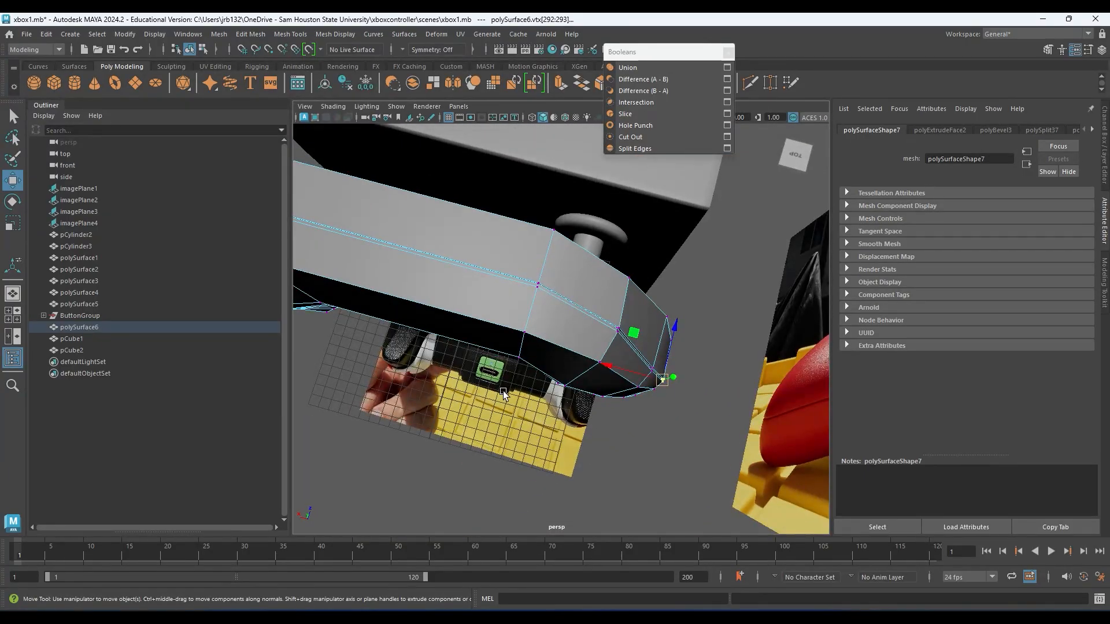